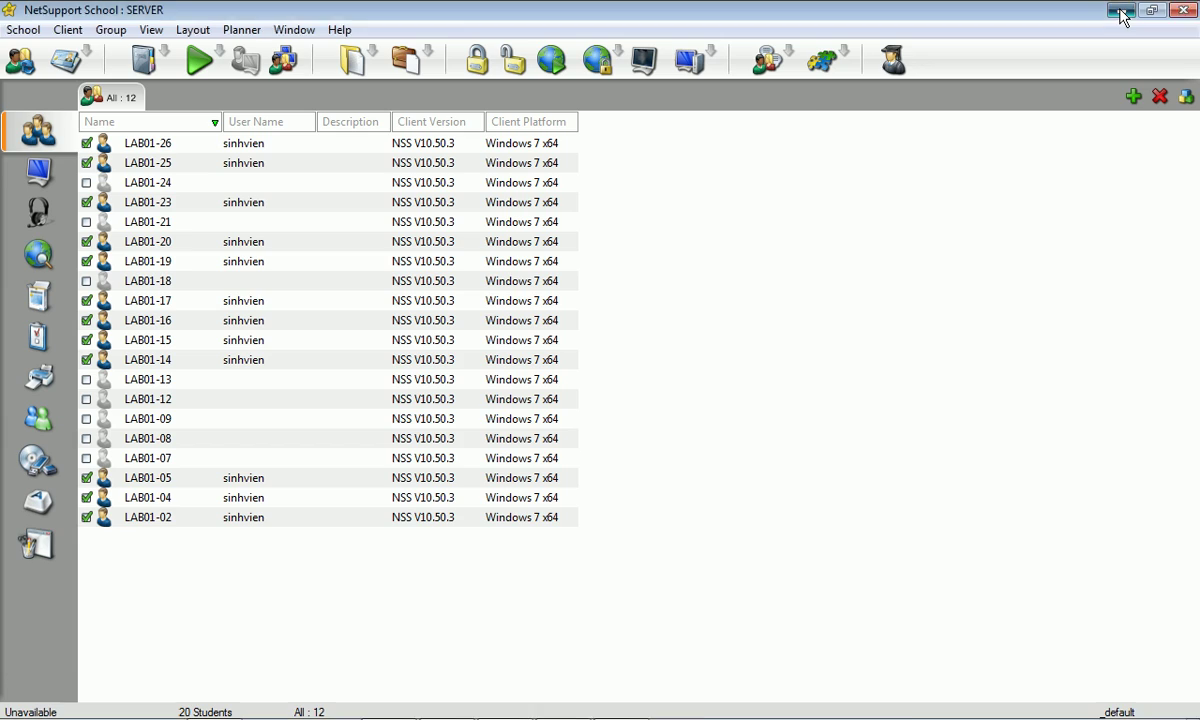
# - Glance at the house reference render, then orbit around the box in 3ds Max
pyautogui.click(574, 703)
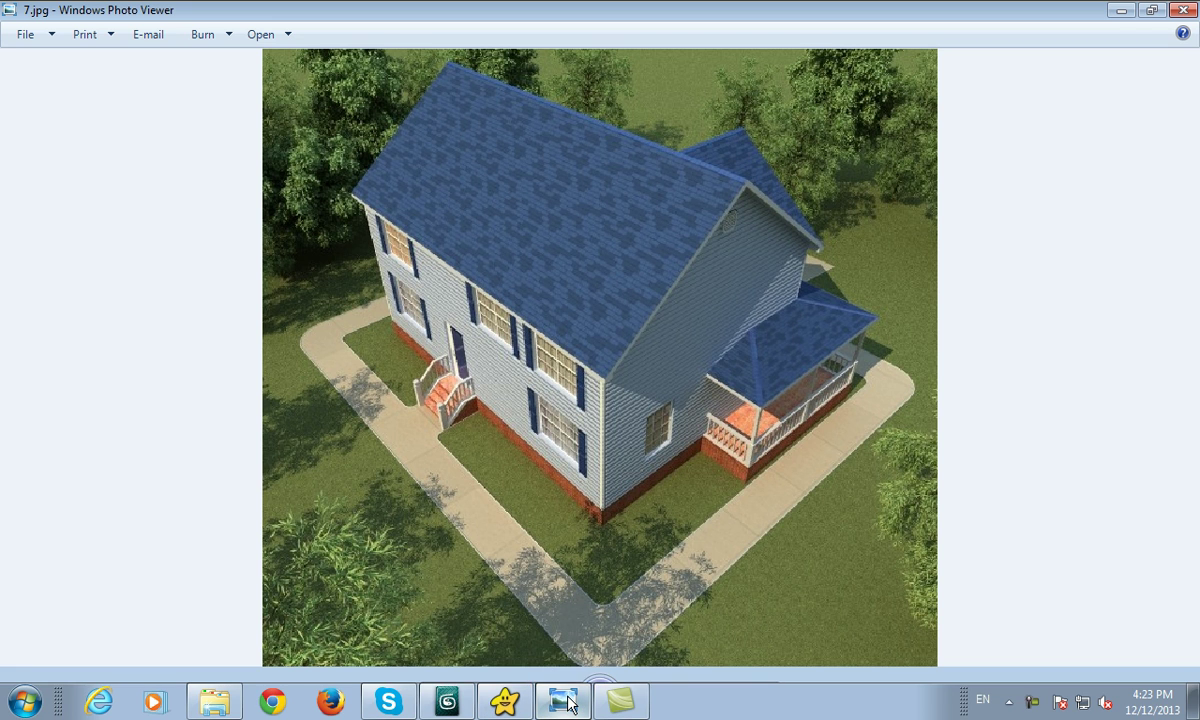
pyautogui.click(568, 703)
pyautogui.moveTo(535, 485)
pyautogui.keyDown('alt'); pyautogui.mouseDown(button='middle')
pyautogui.moveTo(581, 514)
pyautogui.moveTo(549, 535)
pyautogui.moveTo(536, 509)
pyautogui.mouseUp(button='middle'); pyautogui.keyUp('alt')
pyautogui.keyDown('alt'); pyautogui.moveTo(416, 410); pyautogui.dragTo(437, 469, button='middle'); pyautogui.keyUp('alt')
# - Browse the Photo Viewer references from the line drawing back to 5.jpg, then return to 3ds Max
pyautogui.click(560, 703)
pyautogui.click(645, 696)
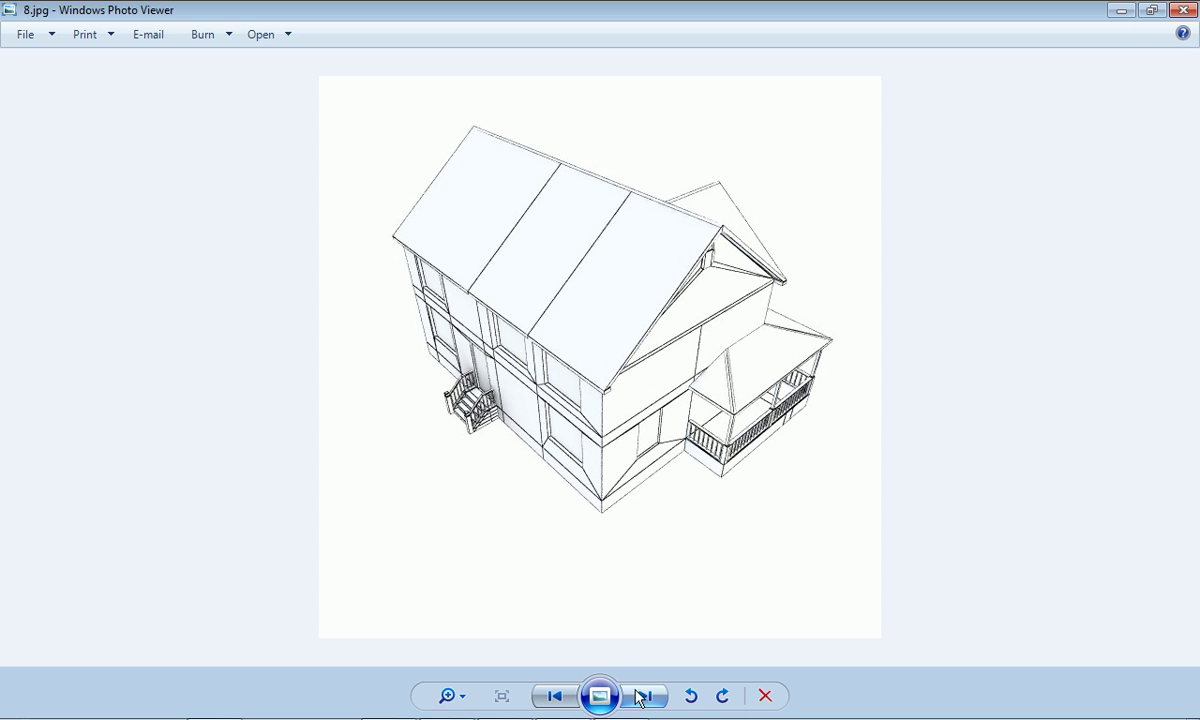
pyautogui.click(555, 700)
pyautogui.click(556, 701)
pyautogui.click(556, 700)
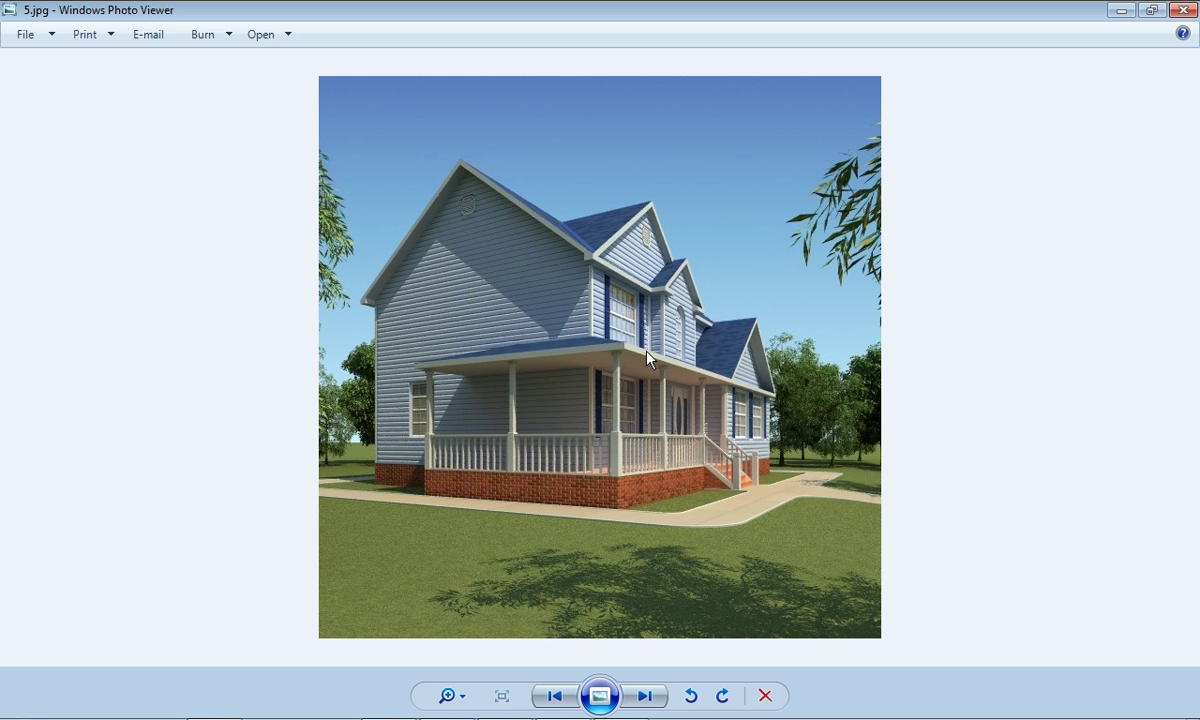
pyautogui.click(464, 700)
# - Convert the box to an Editable Poly
pyautogui.keyDown('alt'); pyautogui.moveTo(455, 567); pyautogui.dragTo(541, 360, button='middle'); pyautogui.keyUp('alt')
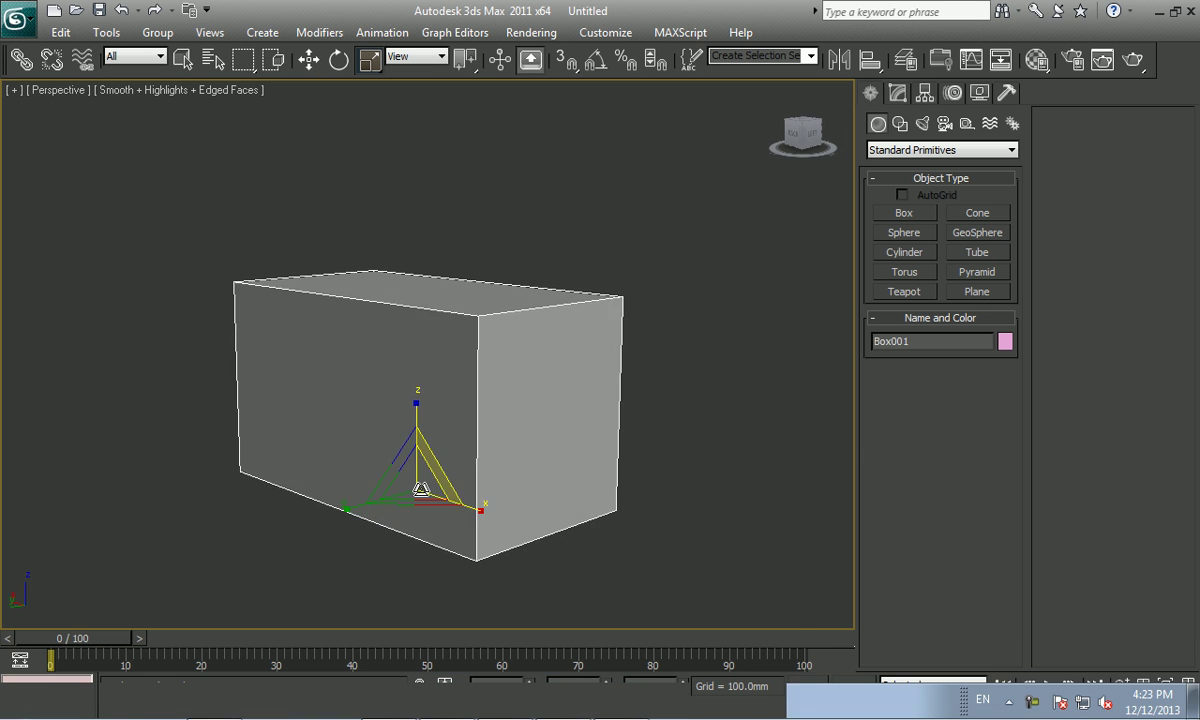
pyautogui.rightClick(541, 360)
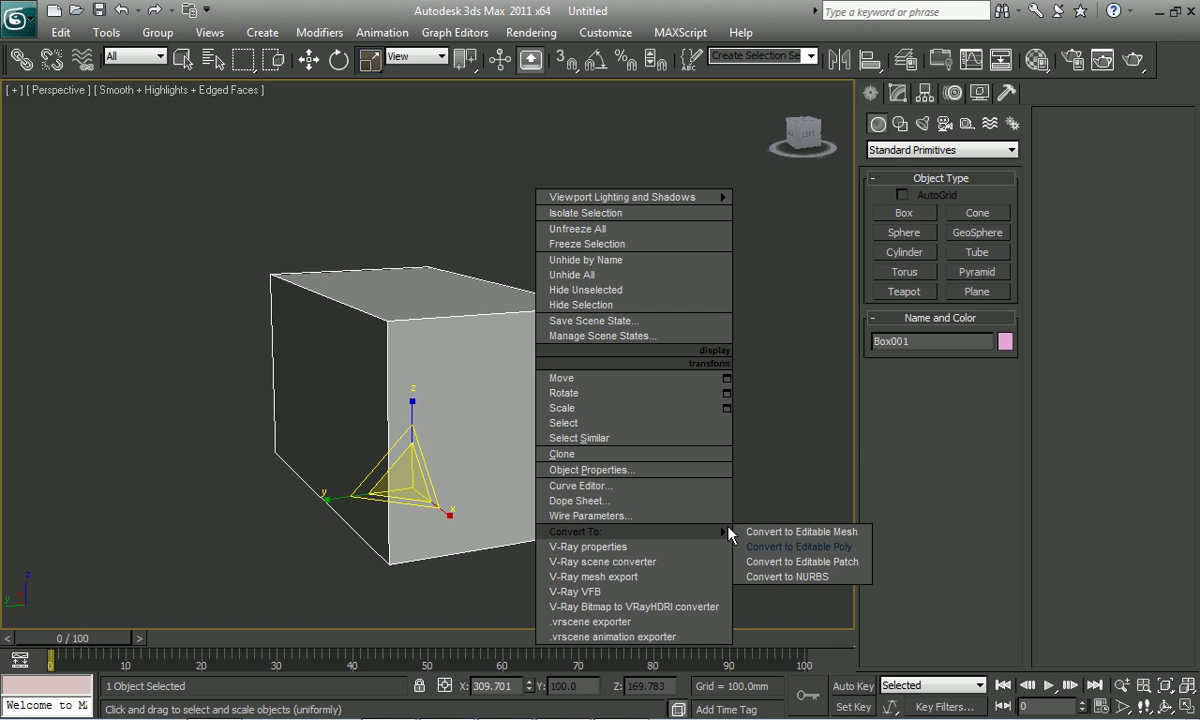
pyautogui.click(746, 546)
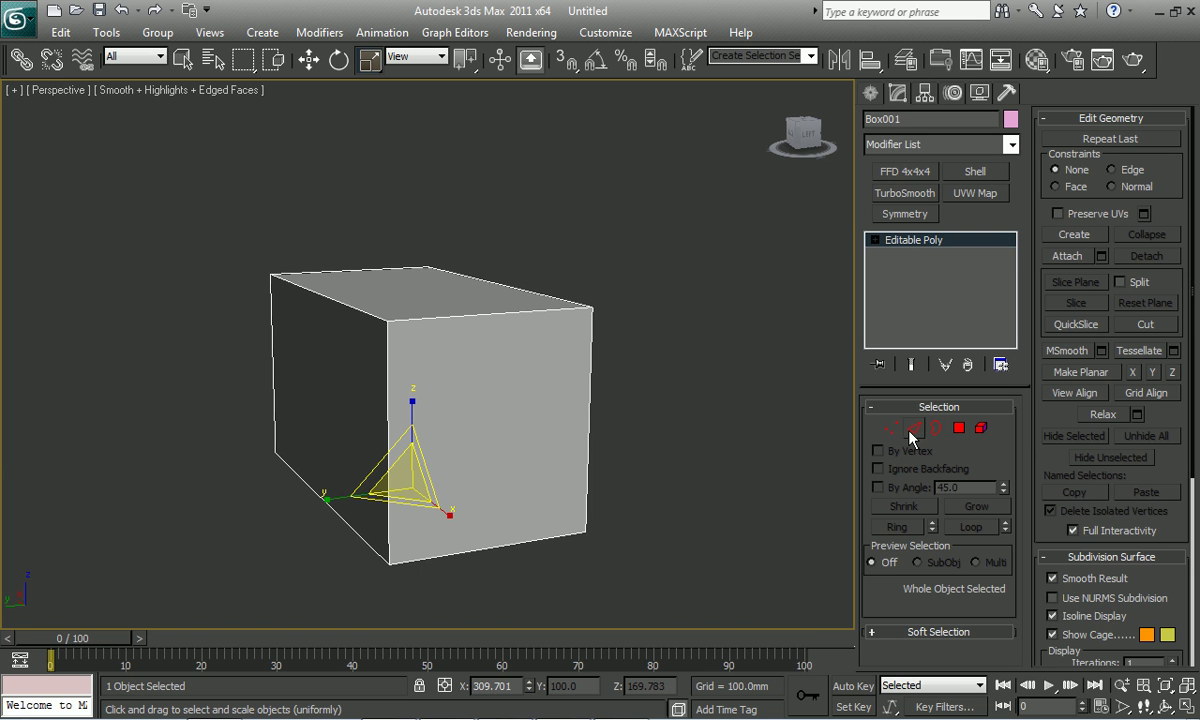
pyautogui.click(912, 429)
pyautogui.moveTo(536, 437); pyautogui.dragTo(536, 482, button='middle')
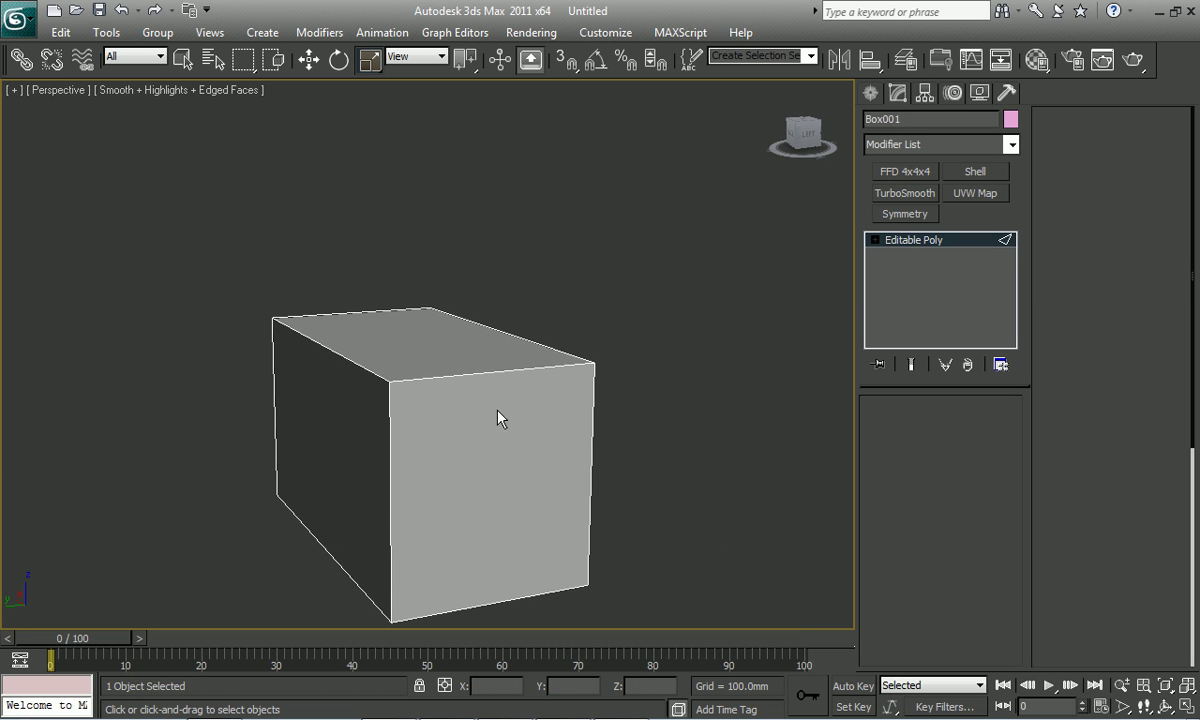
# - Extrude the box's top polygon and move it up to heighten the house body
pyautogui.press('4')
pyautogui.click(430, 345)
pyautogui.rightClick(416, 340)
pyautogui.click(236, 370)
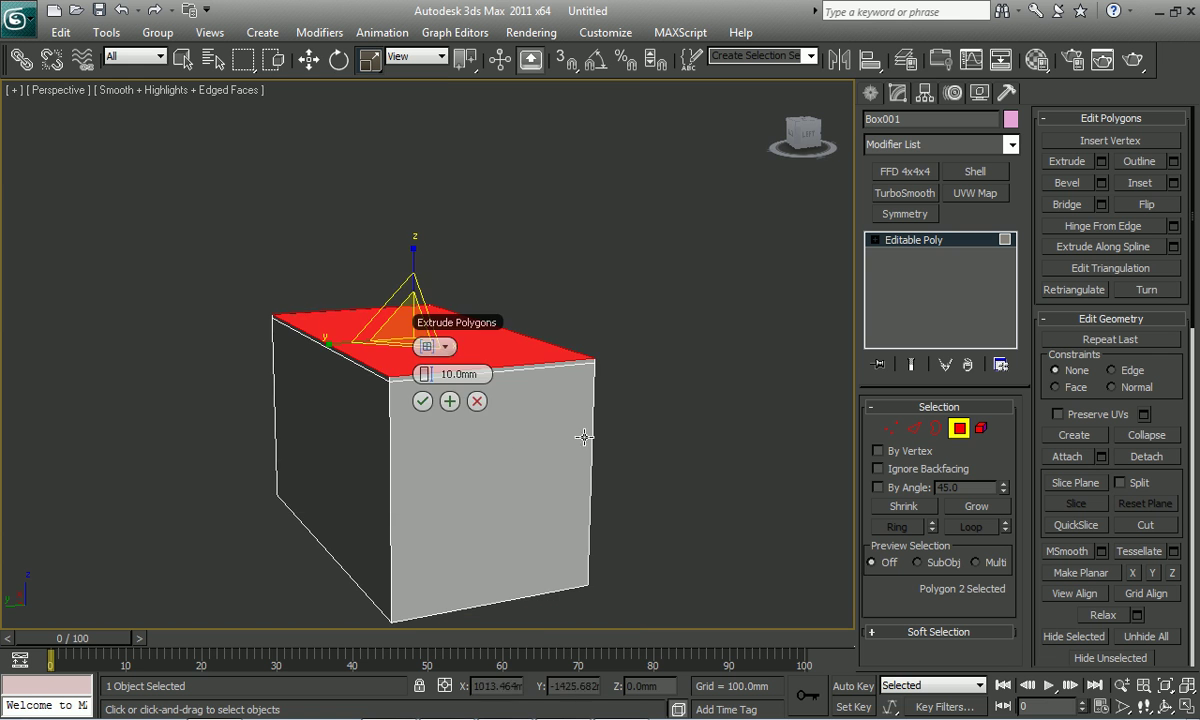
pyautogui.click(422, 401)
pyautogui.press('w')
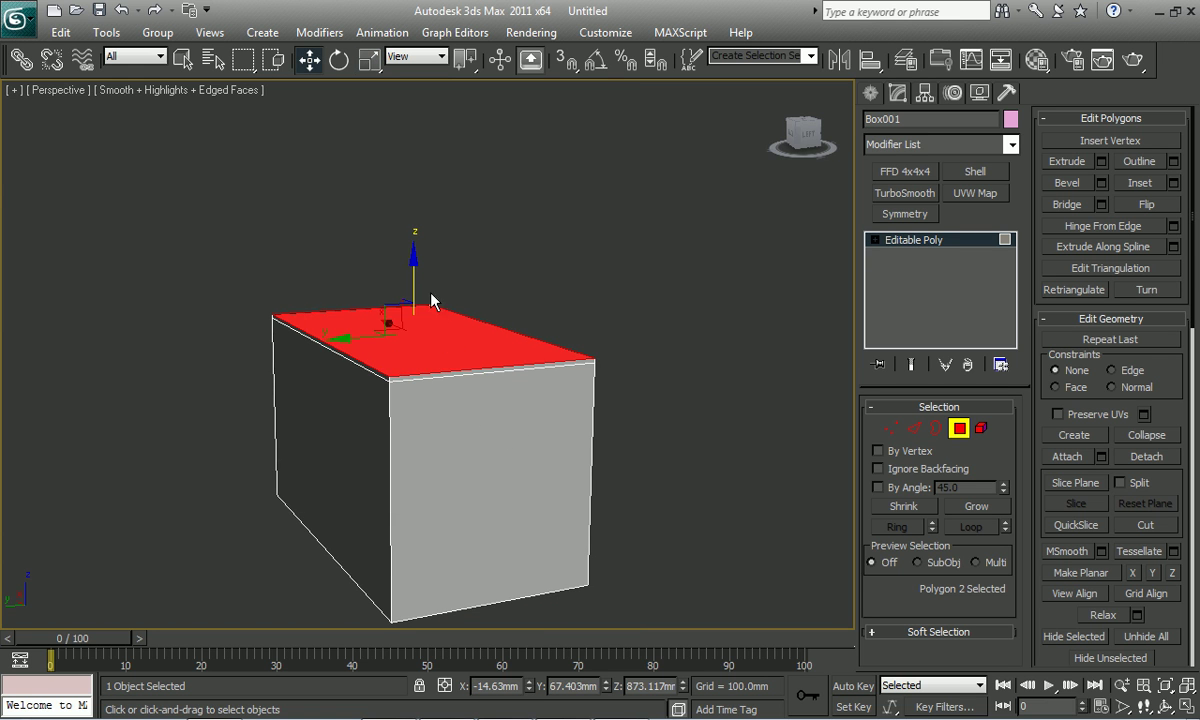
pyautogui.moveTo(414, 300); pyautogui.dragTo(408, 255)
pyautogui.moveTo(446, 334); pyautogui.dragTo(462, 360, button='middle')
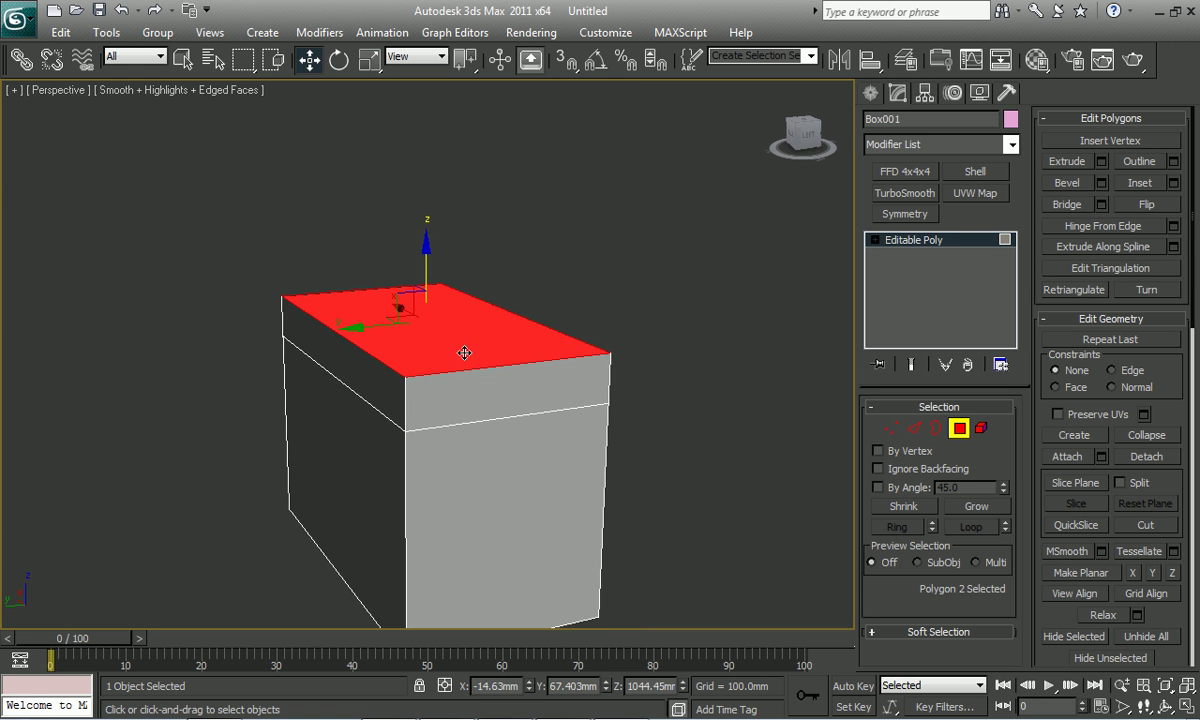
# - Collapse the two opposite long top edges into a single ridge edge
pyautogui.press('2')
pyautogui.click(390, 285)
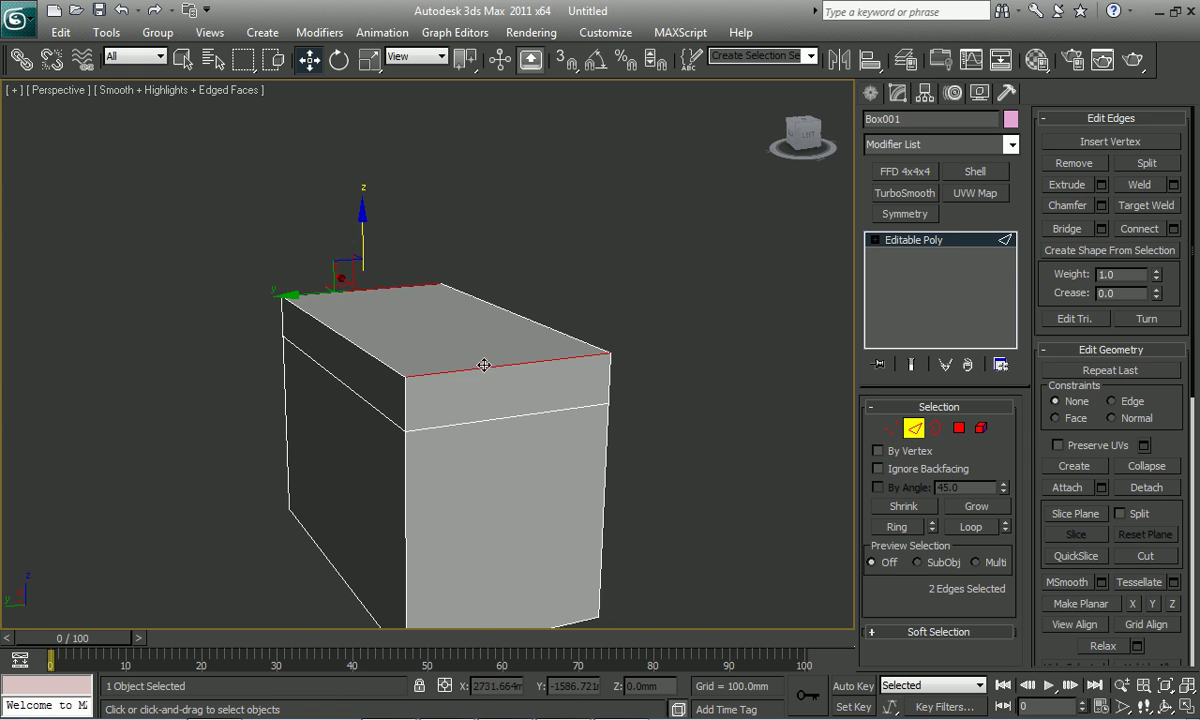
pyautogui.keyDown('ctrl'); pyautogui.click(485, 367); pyautogui.keyUp('ctrl')
pyautogui.rightClick(485, 367)
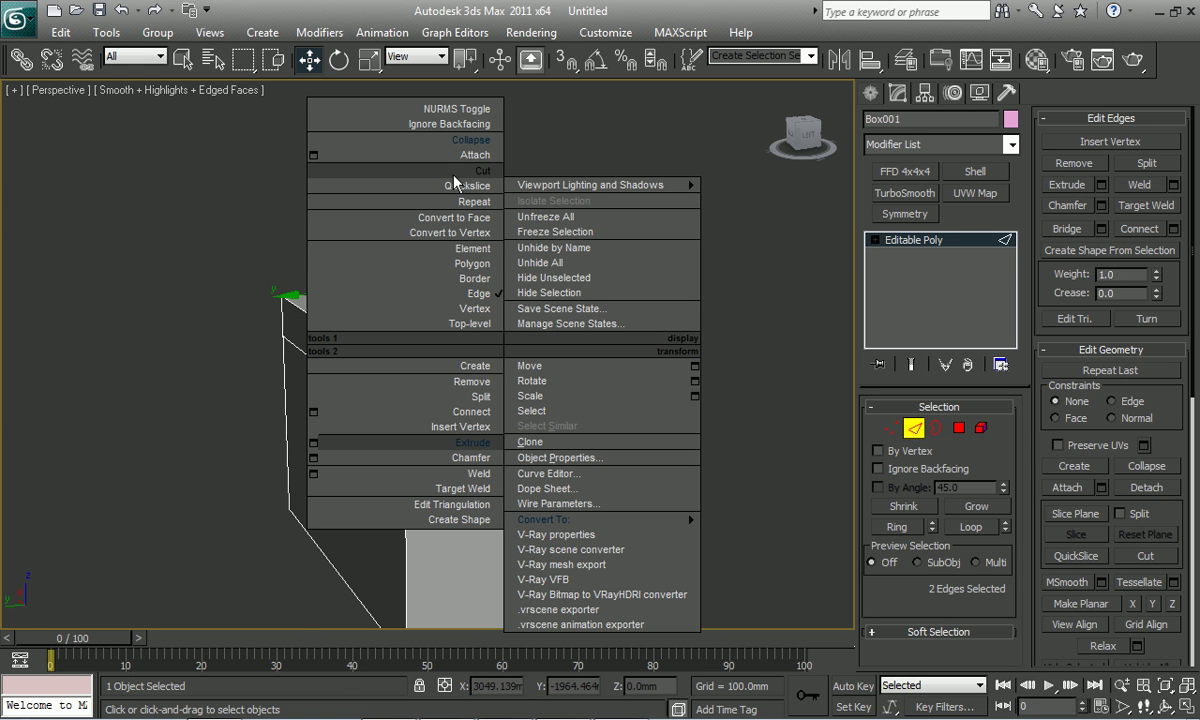
pyautogui.click(450, 140)
# - Move the ridge edge up to form the gable peak and compare with the reference render
pyautogui.moveTo(454, 319)
pyautogui.keyDown('alt'); pyautogui.mouseDown(button='middle')
pyautogui.moveTo(493, 396)
pyautogui.moveTo(436, 322)
pyautogui.mouseUp(button='middle'); pyautogui.keyUp('alt')
pyautogui.click(436, 319)
pyautogui.moveTo(429, 259); pyautogui.dragTo(429, 232)
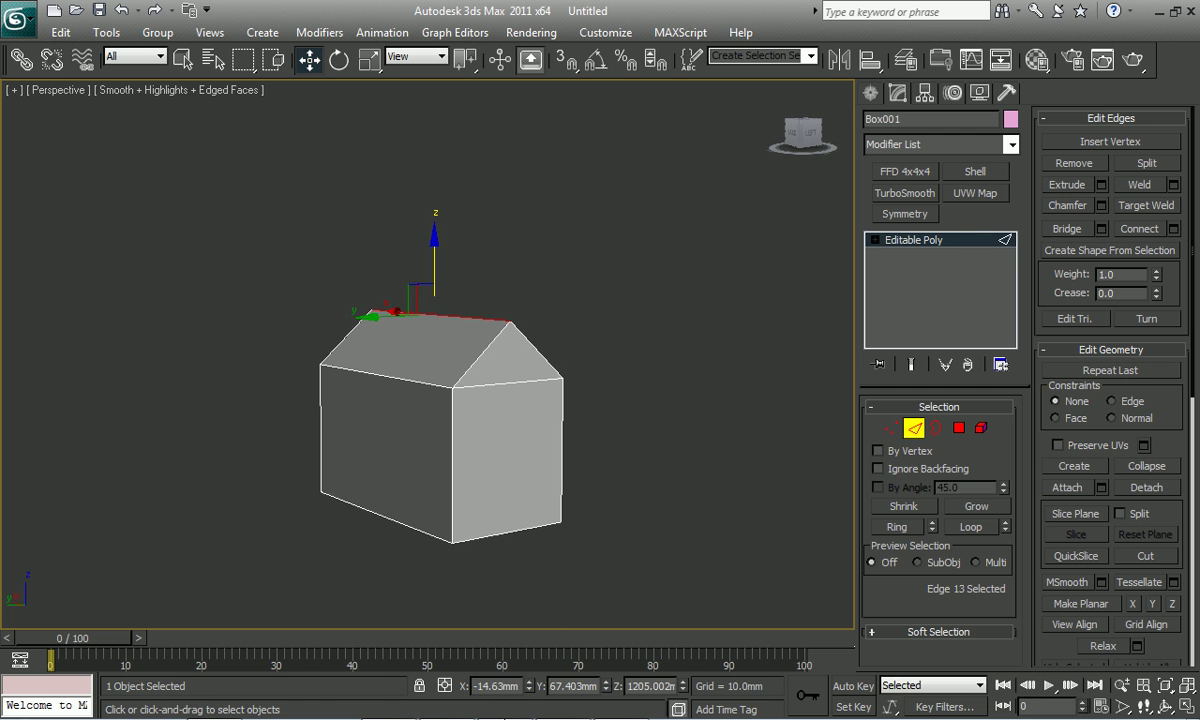
pyautogui.click(563, 701)
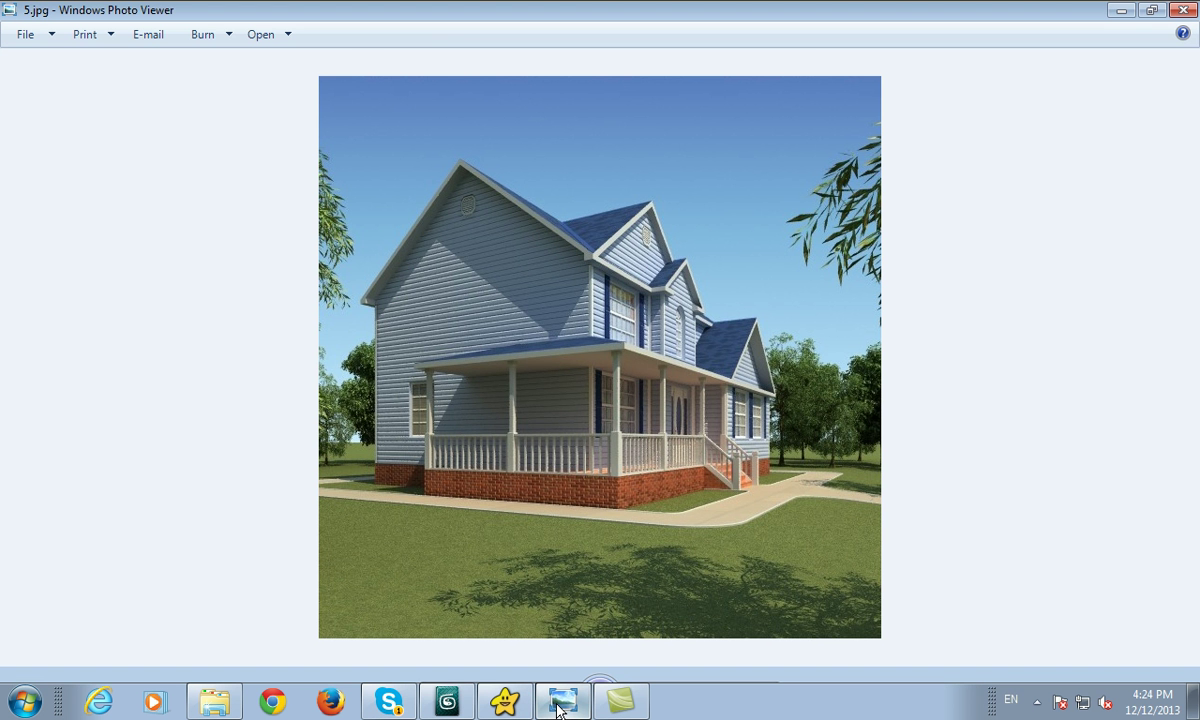
# - Scale the house body's width at object level, toggling to the 5.jpg reference to compare
pyautogui.click(560, 705)
pyautogui.moveTo(598, 420)
pyautogui.keyDown('alt'); pyautogui.mouseDown(button='middle')
pyautogui.moveTo(640, 460)
pyautogui.moveTo(560, 480)
pyautogui.mouseUp(button='middle'); pyautogui.keyUp('alt')
pyautogui.press('2')
pyautogui.press('r')
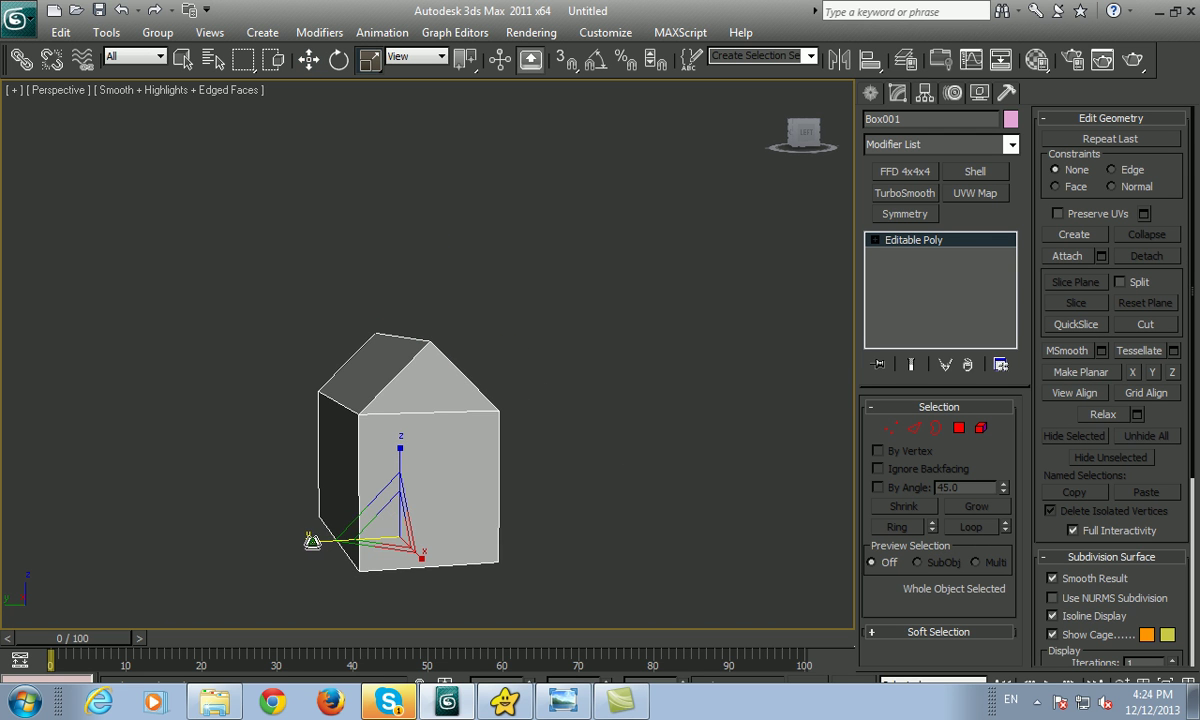
pyautogui.moveTo(312, 541); pyautogui.dragTo(320, 530)
pyautogui.click(560, 705)
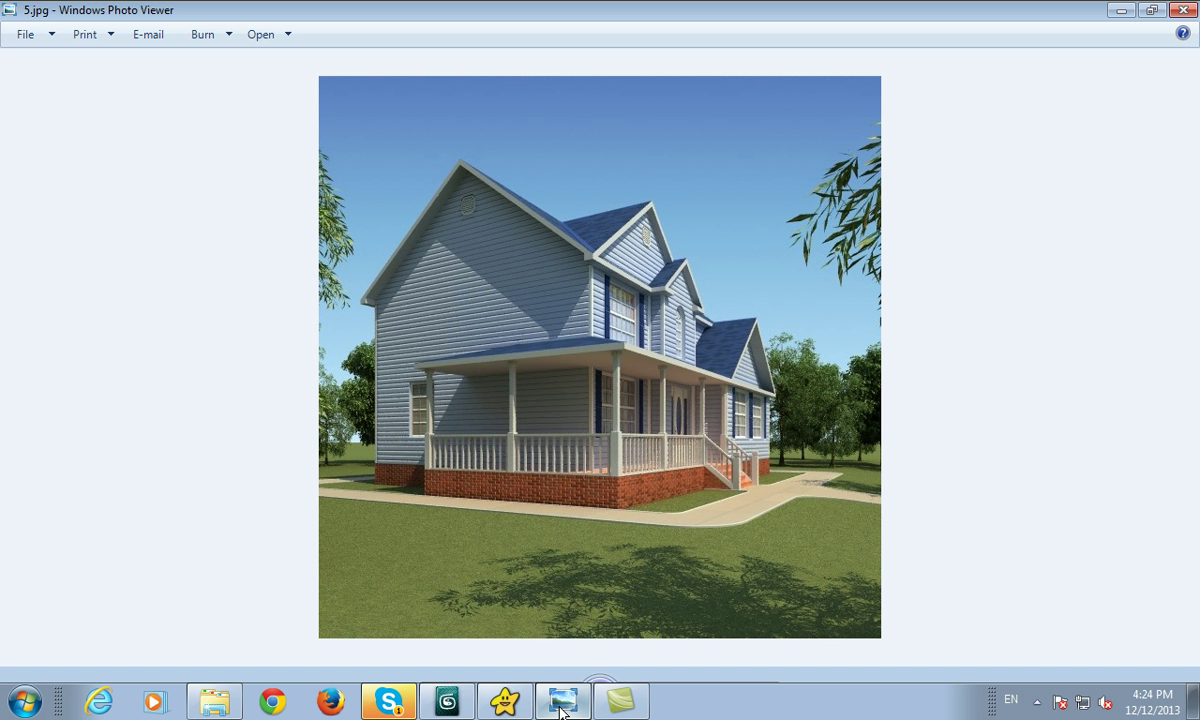
pyautogui.click(560, 705)
pyautogui.click(552, 695)
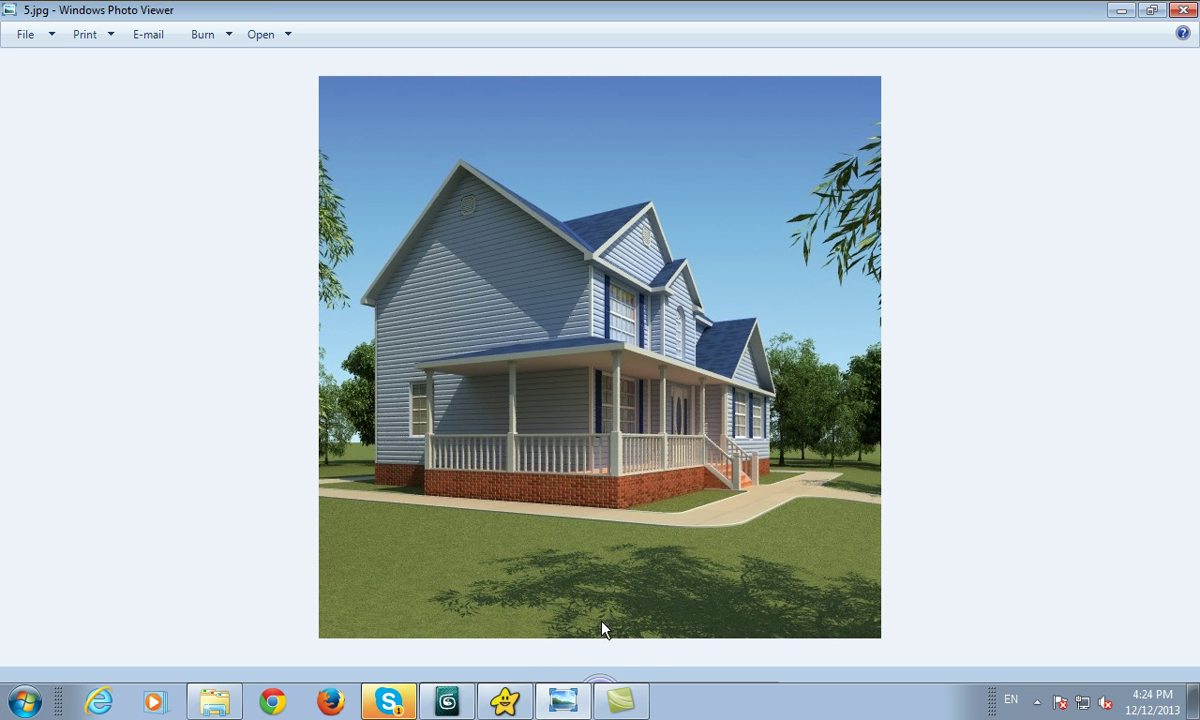
# - Widen the house body, then briefly select and release the roof ridge edge
pyautogui.click(565, 703)
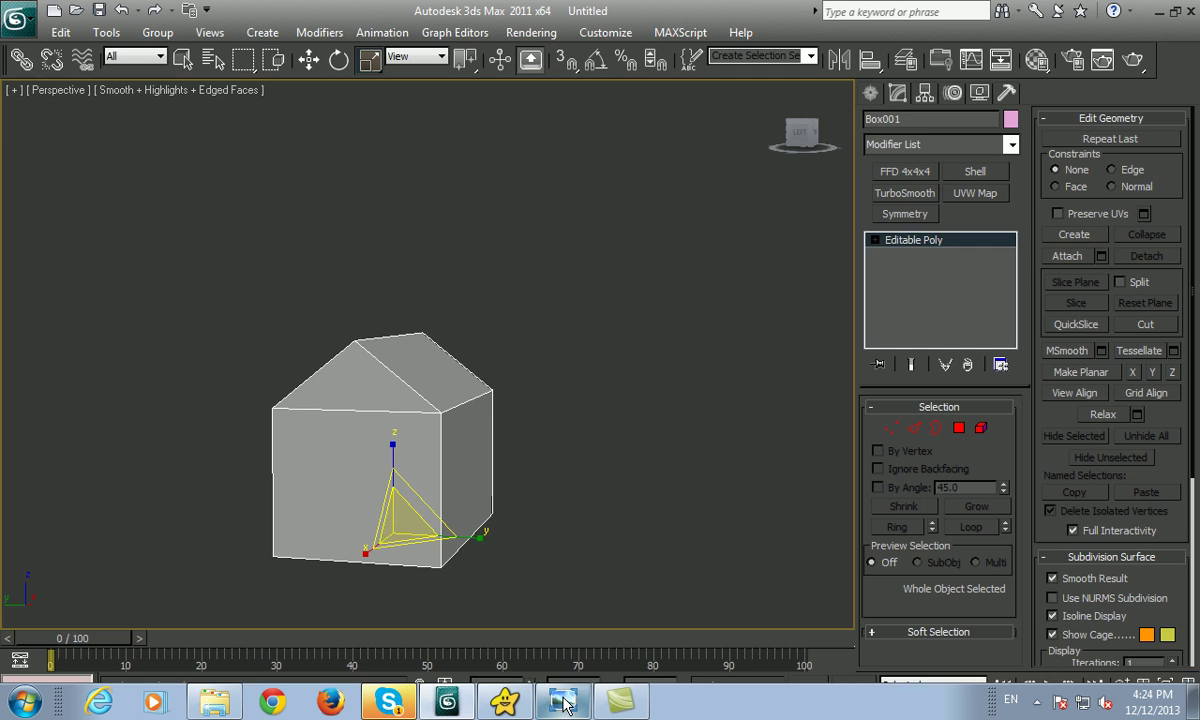
pyautogui.moveTo(487, 535); pyautogui.dragTo(603, 544)
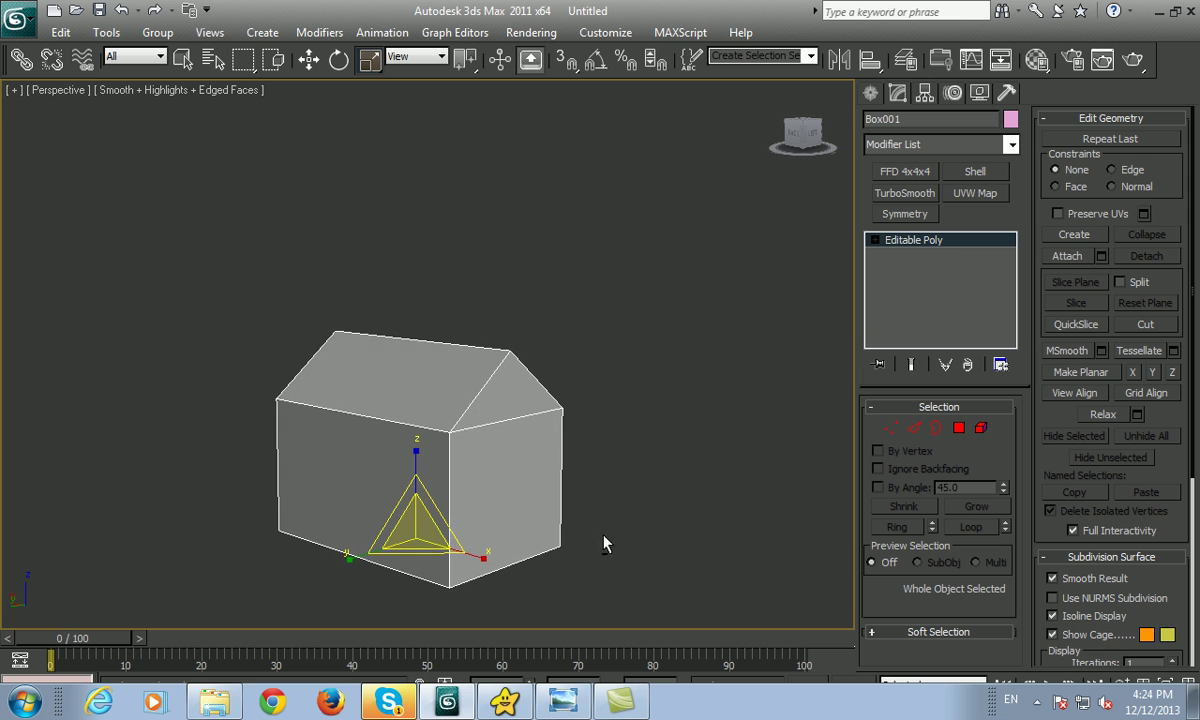
pyautogui.click(916, 430)
pyautogui.click(460, 346)
pyautogui.press('w')
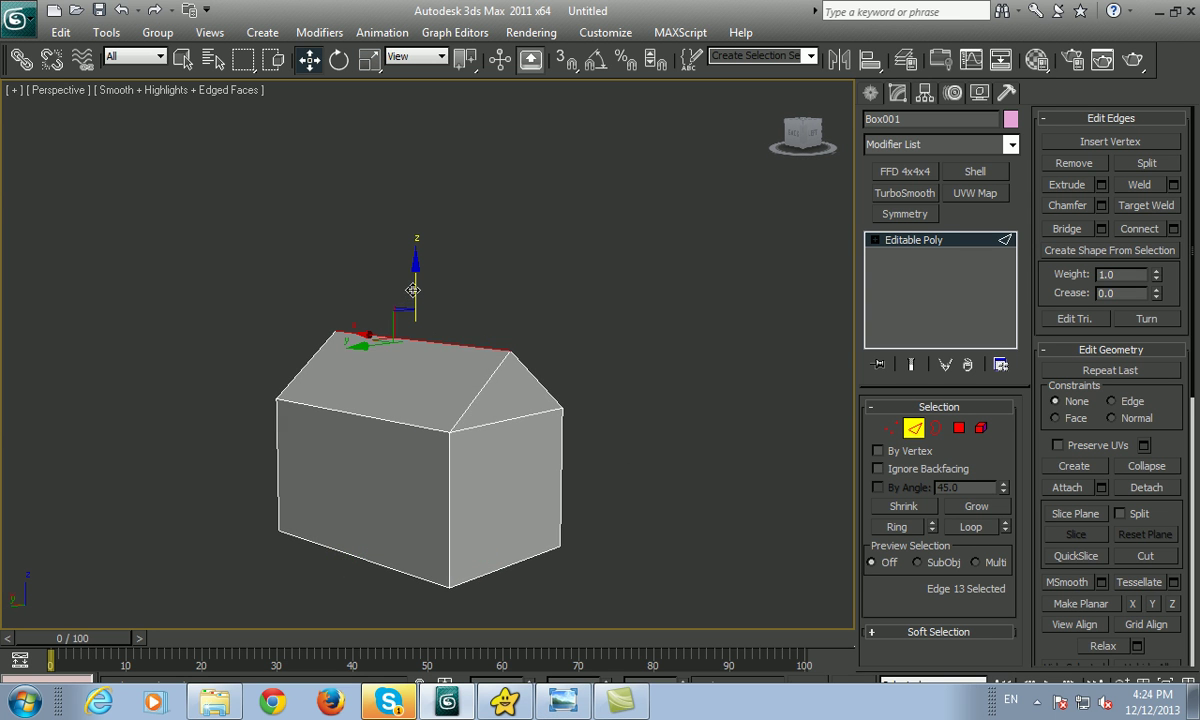
pyautogui.keyDown('alt'); pyautogui.moveTo(412, 290); pyautogui.dragTo(652, 389, button='middle'); pyautogui.keyUp('alt')
pyautogui.click(480, 462)
# - Check the widened house in Front and Perspective views, then bring up the 5.jpg reference
pyautogui.scroll(3, 480, 462)
pyautogui.keyDown('alt'); pyautogui.moveTo(480, 462); pyautogui.dragTo(870, 450, button='middle'); pyautogui.keyUp('alt')
pyautogui.click(913, 430)
pyautogui.moveTo(700, 420)
pyautogui.keyDown('alt'); pyautogui.mouseDown(button='middle')
pyautogui.moveTo(570, 410)
pyautogui.moveTo(559, 422)
pyautogui.moveTo(616, 482)
pyautogui.moveTo(578, 431)
pyautogui.moveTo(654, 437)
pyautogui.moveTo(785, 509)
pyautogui.moveTo(829, 436)
pyautogui.moveTo(691, 471)
pyautogui.moveTo(509, 575)
pyautogui.moveTo(490, 491)
pyautogui.mouseUp(button='middle'); pyautogui.keyUp('alt')
pyautogui.press('f')
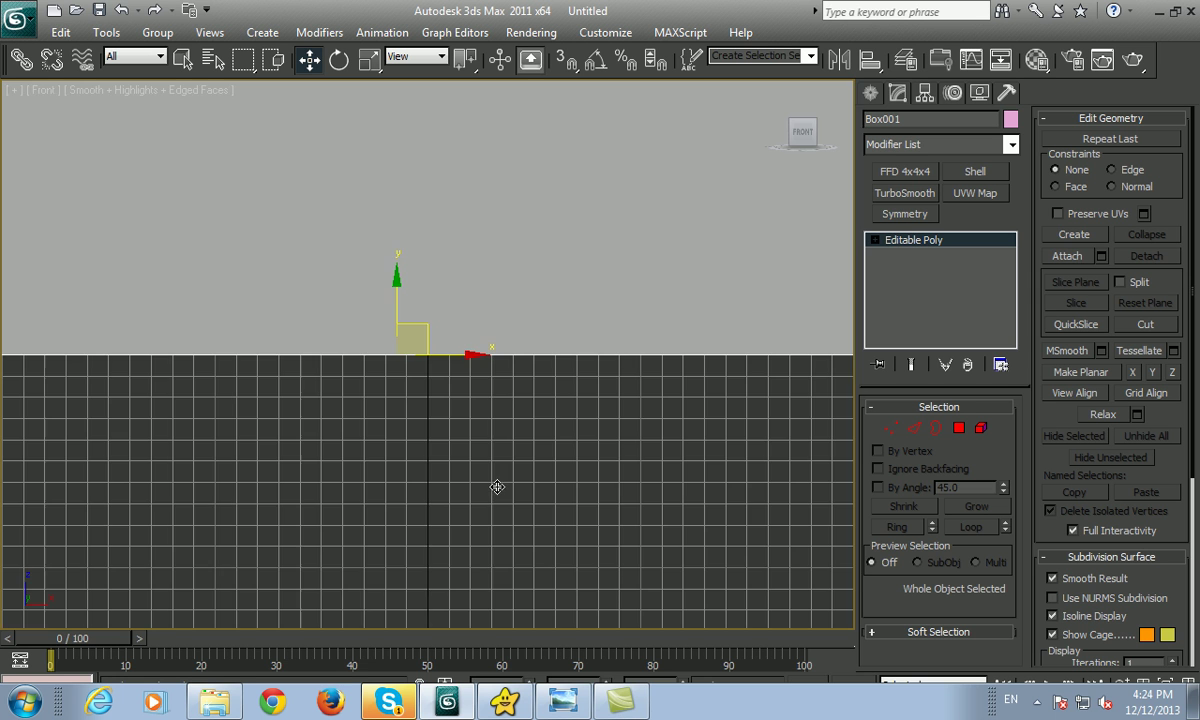
pyautogui.press('p')
pyautogui.moveTo(523, 488)
pyautogui.keyDown('alt'); pyautogui.mouseDown(button='middle')
pyautogui.moveTo(547, 525)
pyautogui.moveTo(718, 513)
pyautogui.moveTo(640, 461)
pyautogui.mouseUp(button='middle'); pyautogui.keyUp('alt')
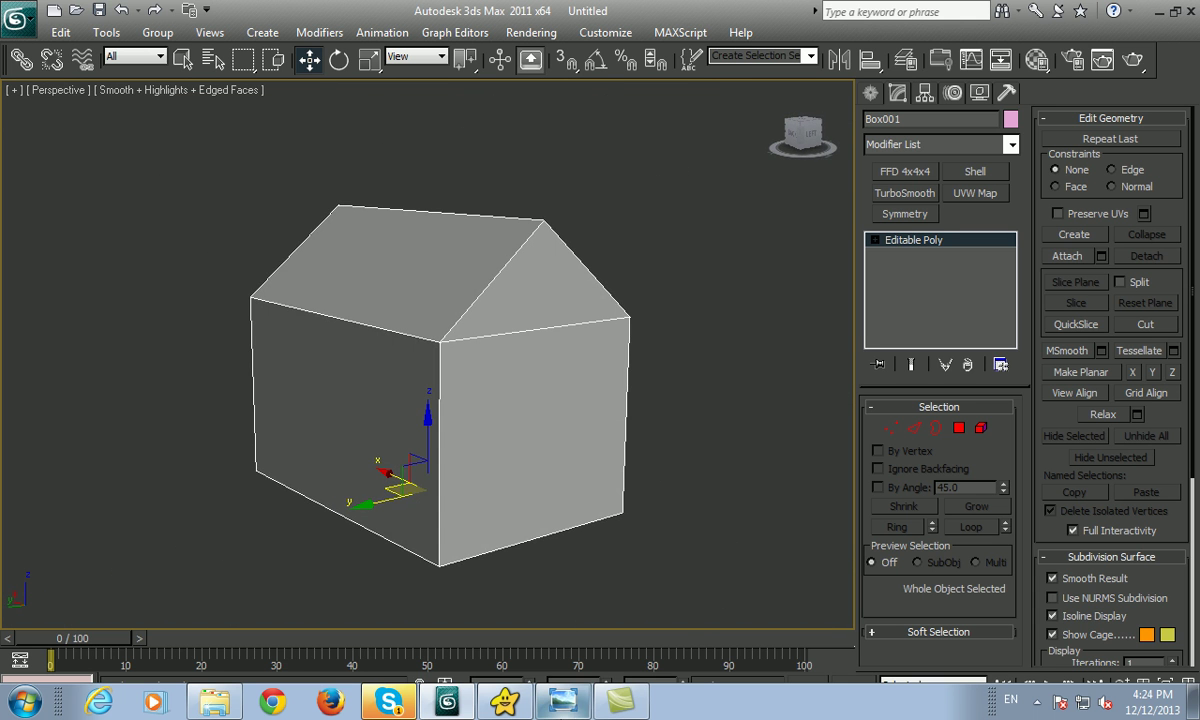
pyautogui.click(563, 700)
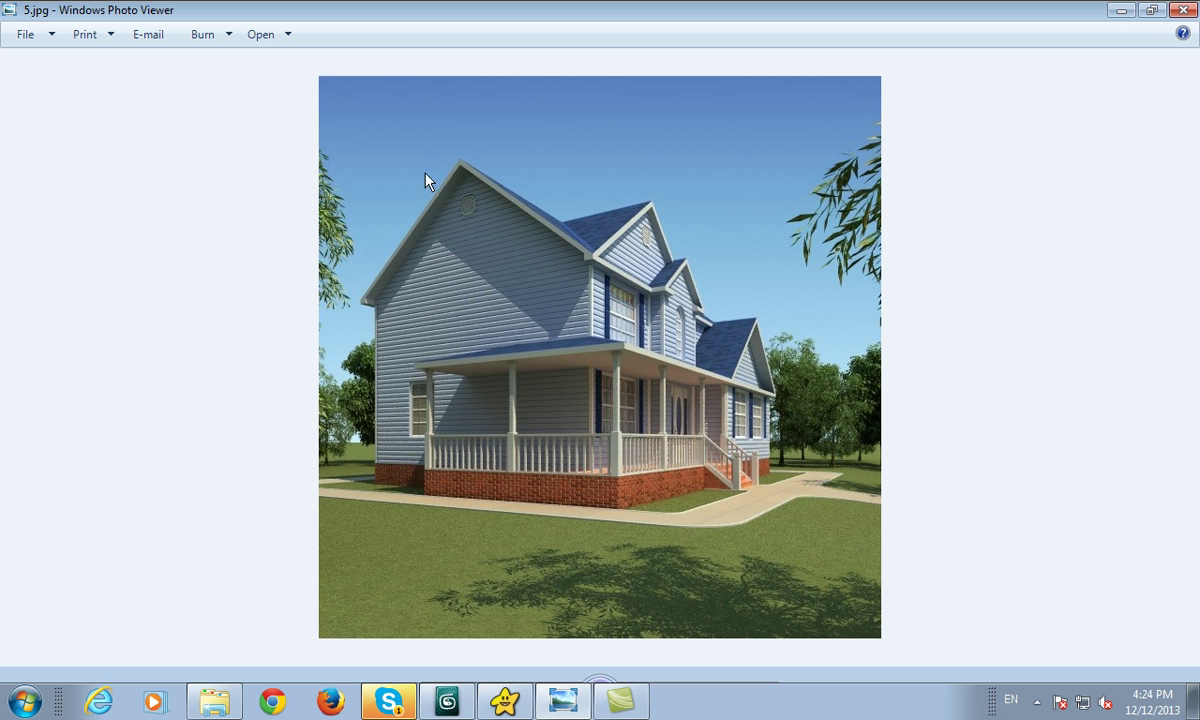
# - Select both roof slope polygons
pyautogui.click(563, 700)
pyautogui.keyDown('alt'); pyautogui.moveTo(366, 303); pyautogui.dragTo(425, 369, button='middle'); pyautogui.keyUp('alt')
pyautogui.scroll(2, 411, 355)
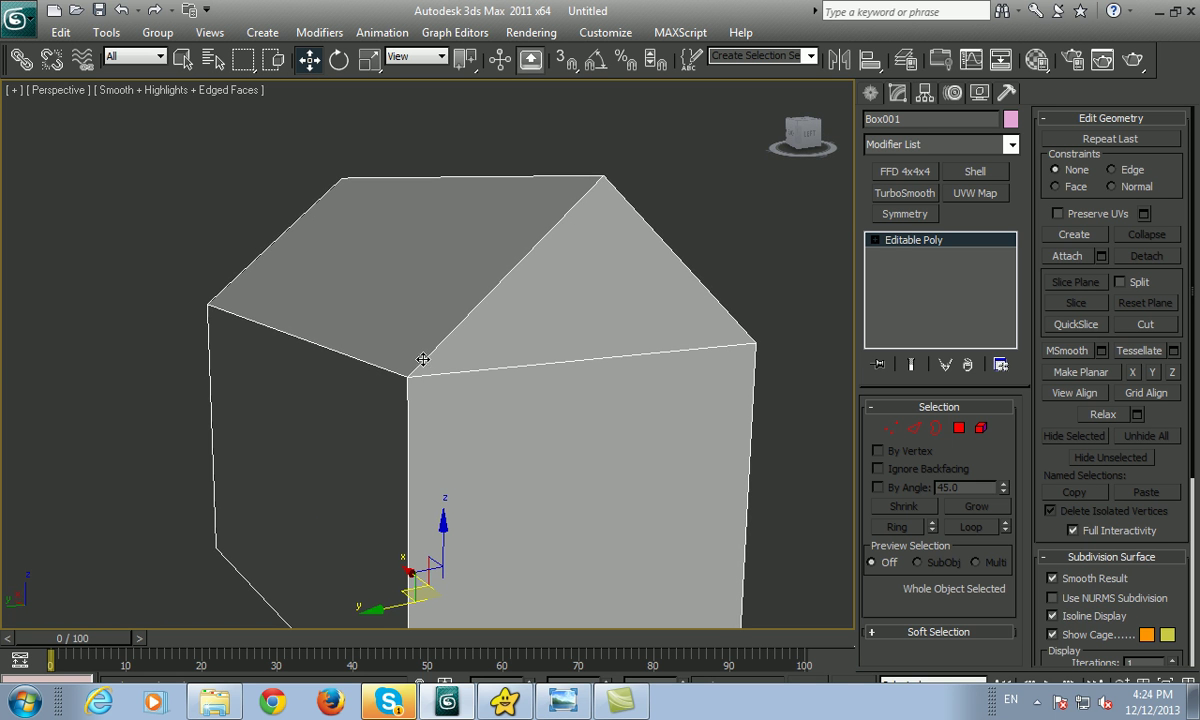
pyautogui.press('4')
pyautogui.click(418, 308)
pyautogui.moveTo(418, 308)
pyautogui.keyDown('alt'); pyautogui.mouseDown(button='middle')
pyautogui.moveTo(469, 348)
pyautogui.moveTo(410, 285)
pyautogui.mouseUp(button='middle'); pyautogui.keyUp('alt')
pyautogui.keyDown('ctrl'); pyautogui.click(410, 285); pyautogui.keyUp('ctrl')
pyautogui.moveTo(458, 358)
pyautogui.keyDown('alt'); pyautogui.mouseDown(button='middle')
pyautogui.moveTo(420, 348)
pyautogui.moveTo(485, 346)
pyautogui.mouseUp(button='middle'); pyautogui.keyUp('alt')
# - Extrude the two roof slopes about 10 mm, then start a second extrusion of them
pyautogui.rightClick(500, 305)
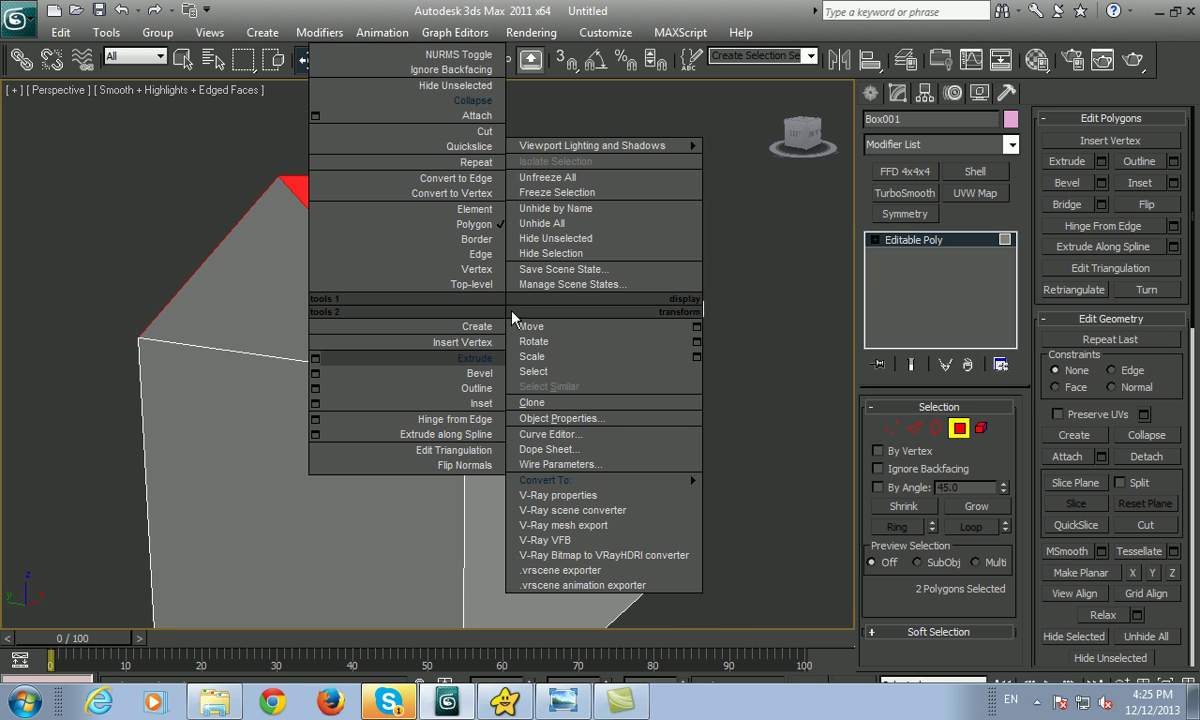
pyautogui.click(316, 362)
pyautogui.moveTo(327, 351)
pyautogui.keyDown('alt'); pyautogui.mouseDown(button='middle')
pyautogui.moveTo(389, 367)
pyautogui.moveTo(407, 354)
pyautogui.moveTo(446, 358)
pyautogui.mouseUp(button='middle'); pyautogui.keyUp('alt')
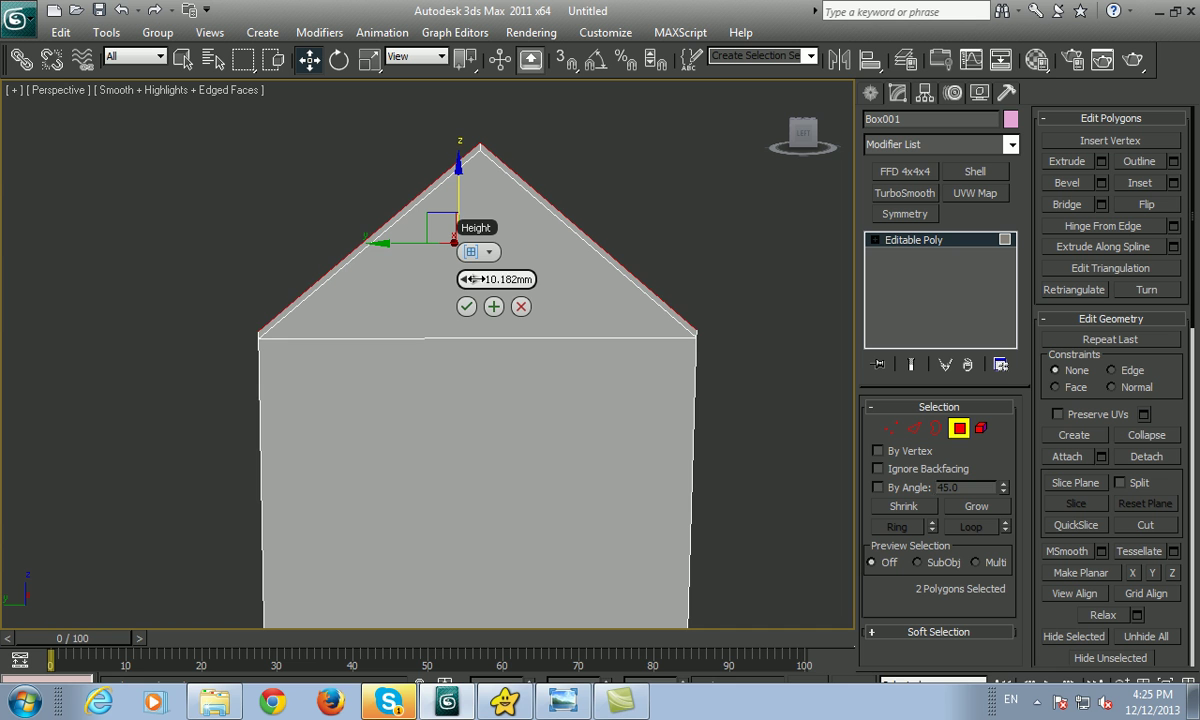
pyautogui.moveTo(476, 279); pyautogui.dragTo(474, 292)
pyautogui.click(466, 306)
pyautogui.moveTo(415, 313)
pyautogui.keyDown('alt'); pyautogui.mouseDown(button='middle')
pyautogui.moveTo(417, 335)
pyautogui.moveTo(509, 351)
pyautogui.moveTo(421, 341)
pyautogui.moveTo(268, 383)
pyautogui.moveTo(198, 375)
pyautogui.moveTo(482, 420)
pyautogui.mouseUp(button='middle'); pyautogui.keyUp('alt')
pyautogui.rightClick(469, 430)
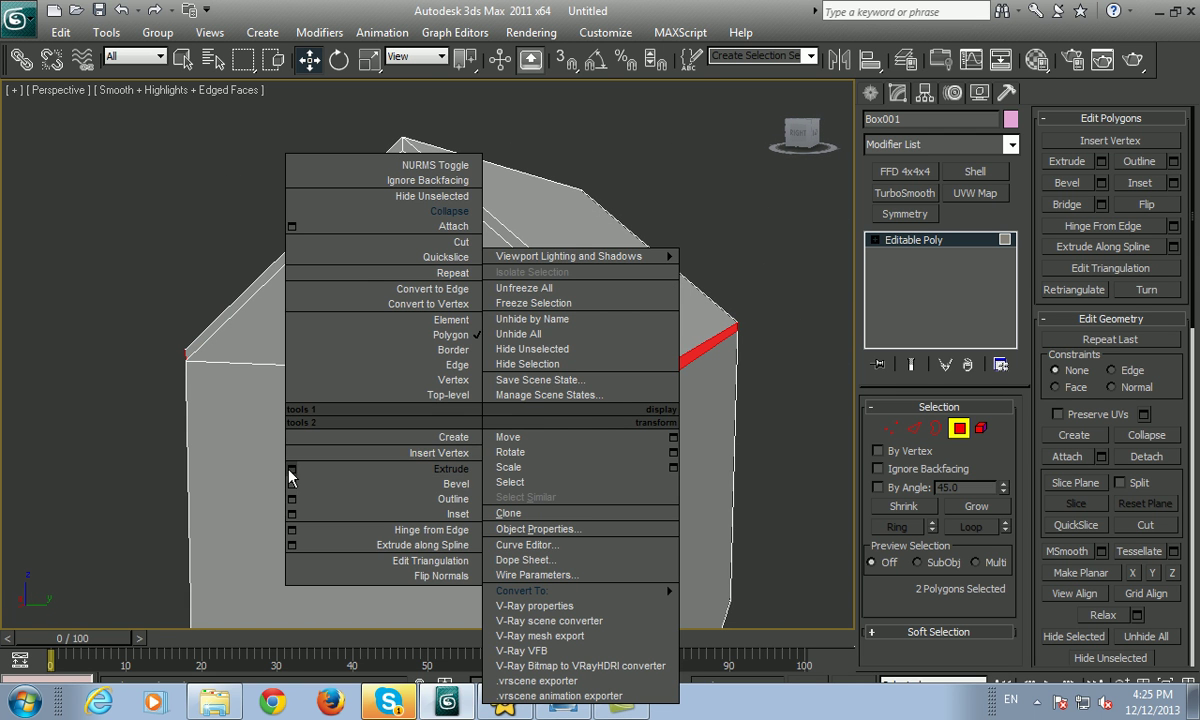
pyautogui.click(290, 468)
# - Confirm the second extrusion of the roof slopes after checking the reference
pyautogui.click(564, 704)
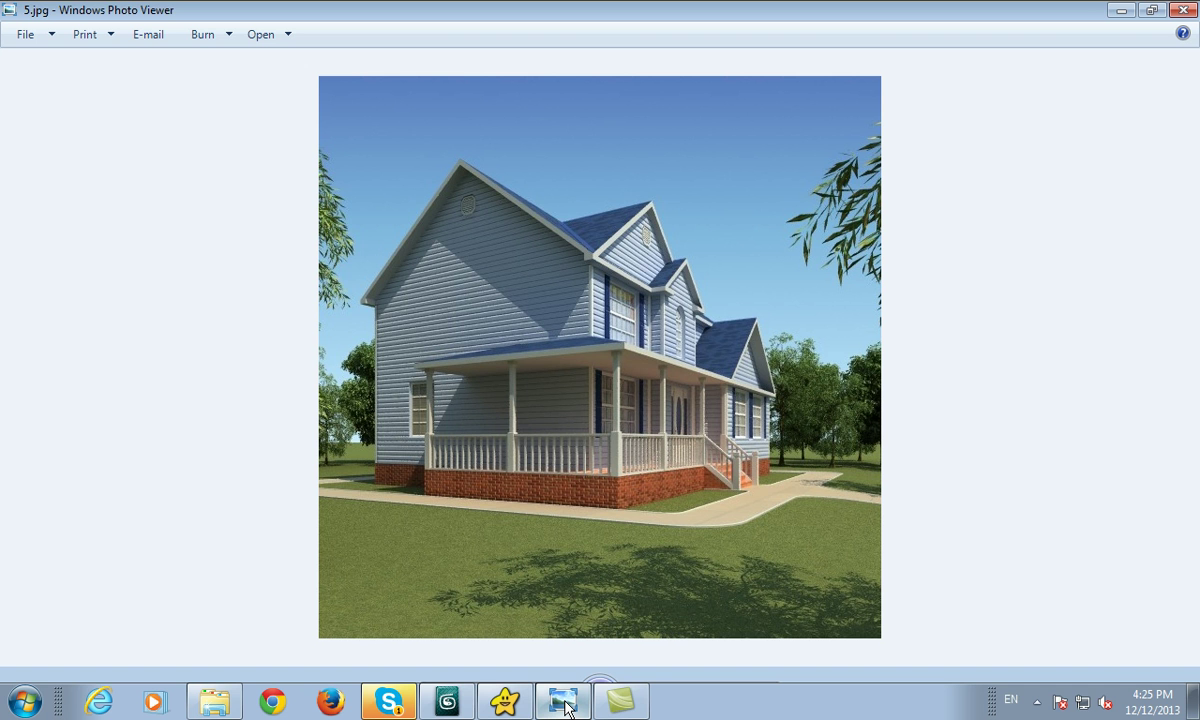
pyautogui.click(566, 704)
pyautogui.moveTo(593, 455)
pyautogui.keyDown('alt'); pyautogui.mouseDown(button='middle')
pyautogui.moveTo(609, 456)
pyautogui.moveTo(595, 434)
pyautogui.moveTo(625, 444)
pyautogui.mouseUp(button='middle'); pyautogui.keyUp('alt')
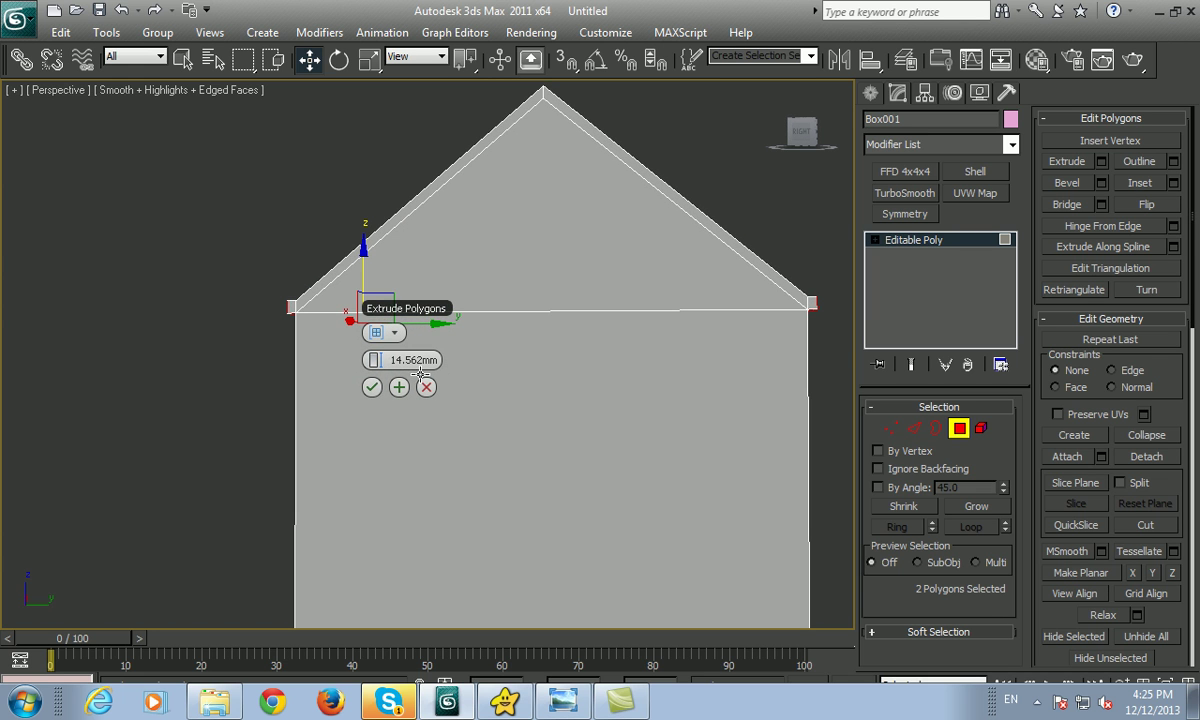
pyautogui.click(371, 387)
pyautogui.moveTo(335, 339)
pyautogui.mouseDown(button='middle')
pyautogui.moveTo(375, 372)
pyautogui.moveTo(366, 362)
pyautogui.mouseUp(button='middle')
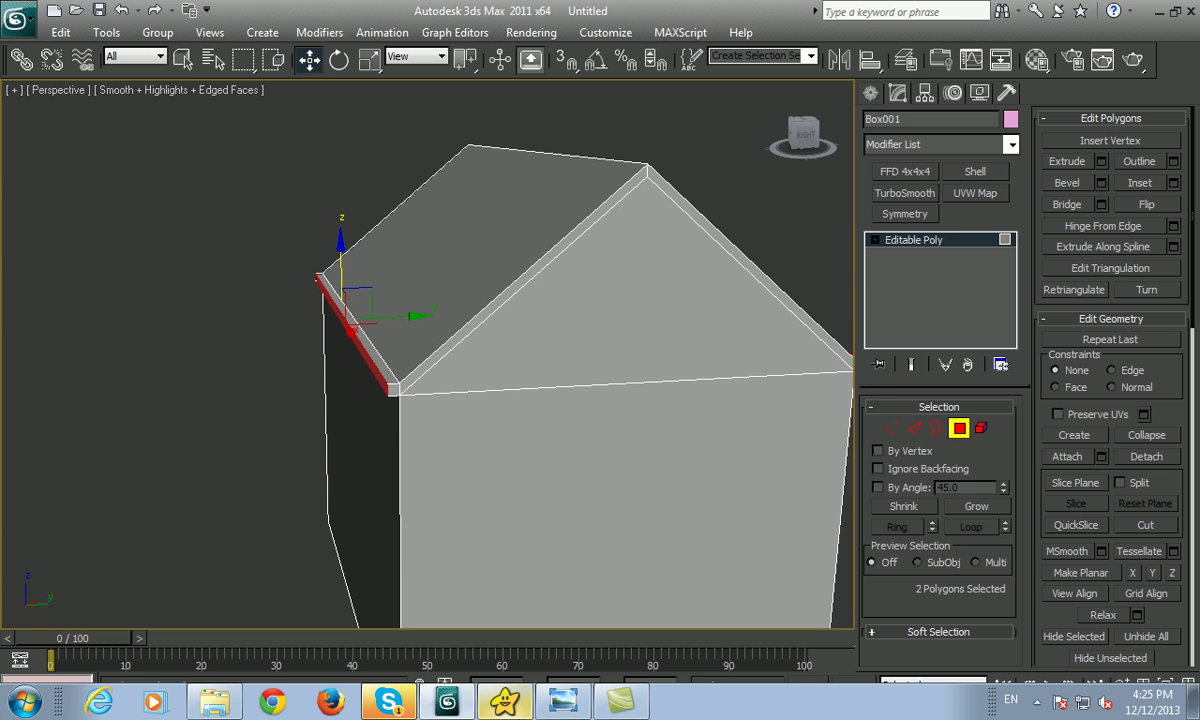
# - Extrude the selected eave faces about 18.759 mm outward, then select the eave's front face
pyautogui.click(566, 702)
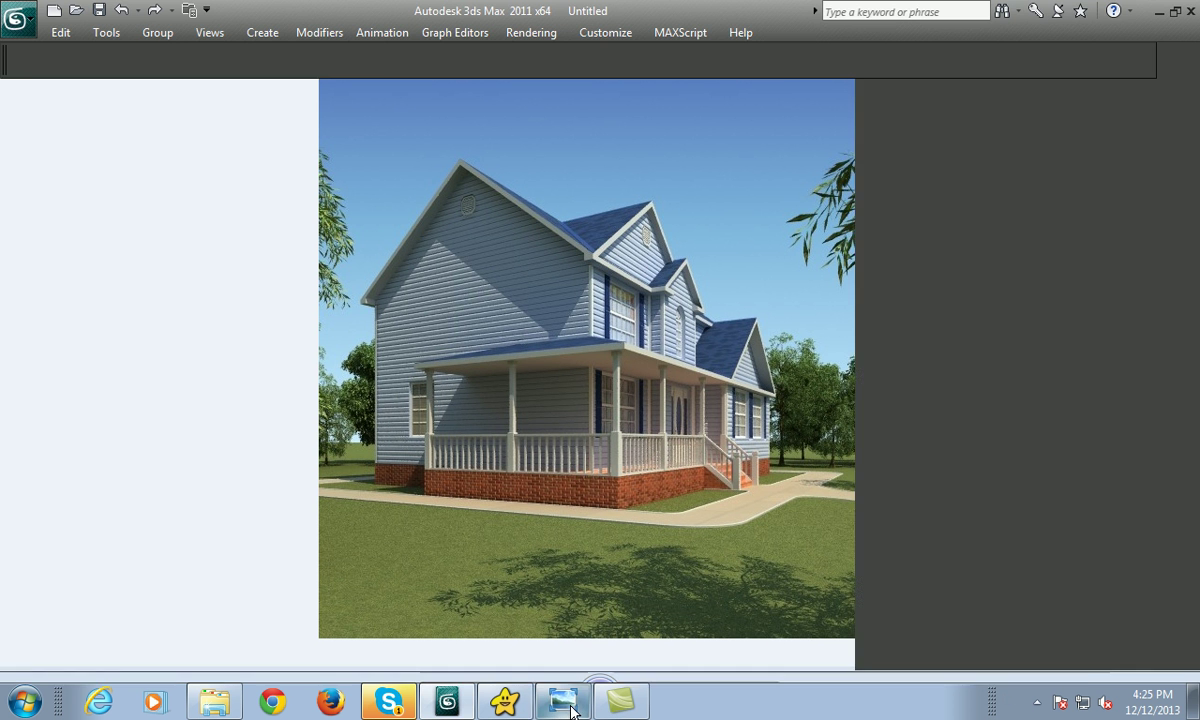
pyautogui.click(566, 702)
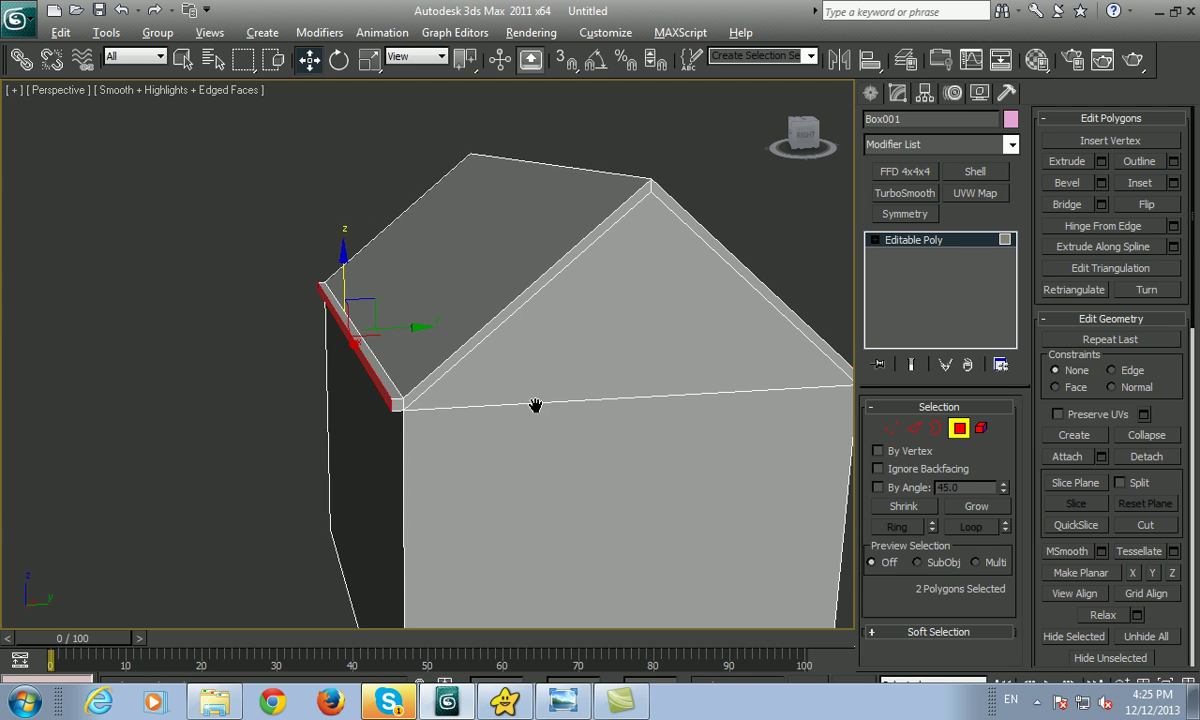
pyautogui.keyDown('alt'); pyautogui.moveTo(535, 405); pyautogui.dragTo(468, 283, button='middle'); pyautogui.keyUp('alt')
pyautogui.click(403, 249)
pyautogui.moveTo(552, 329)
pyautogui.keyDown('alt'); pyautogui.mouseDown(button='middle')
pyautogui.moveTo(509, 349)
pyautogui.moveTo(524, 347)
pyautogui.mouseUp(button='middle'); pyautogui.keyUp('alt')
pyautogui.rightClick(564, 370)
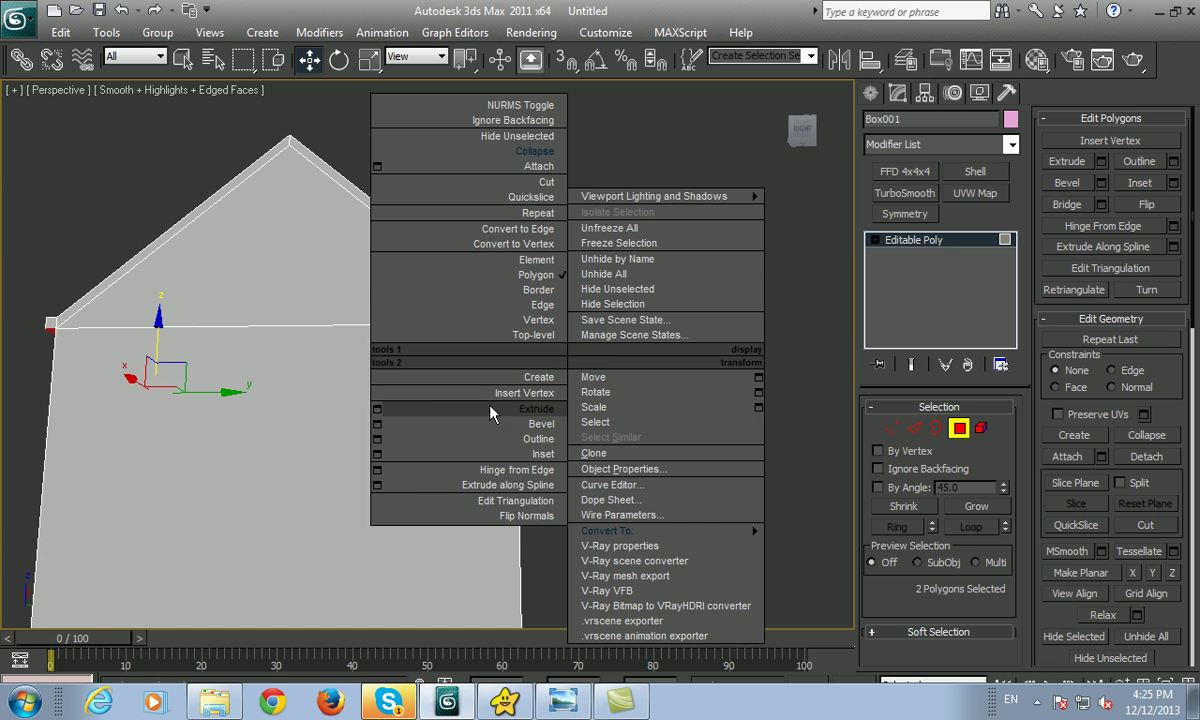
pyautogui.click(352, 383)
pyautogui.keyDown('alt'); pyautogui.moveTo(375, 417); pyautogui.dragTo(423, 469, button='middle'); pyautogui.keyUp('alt')
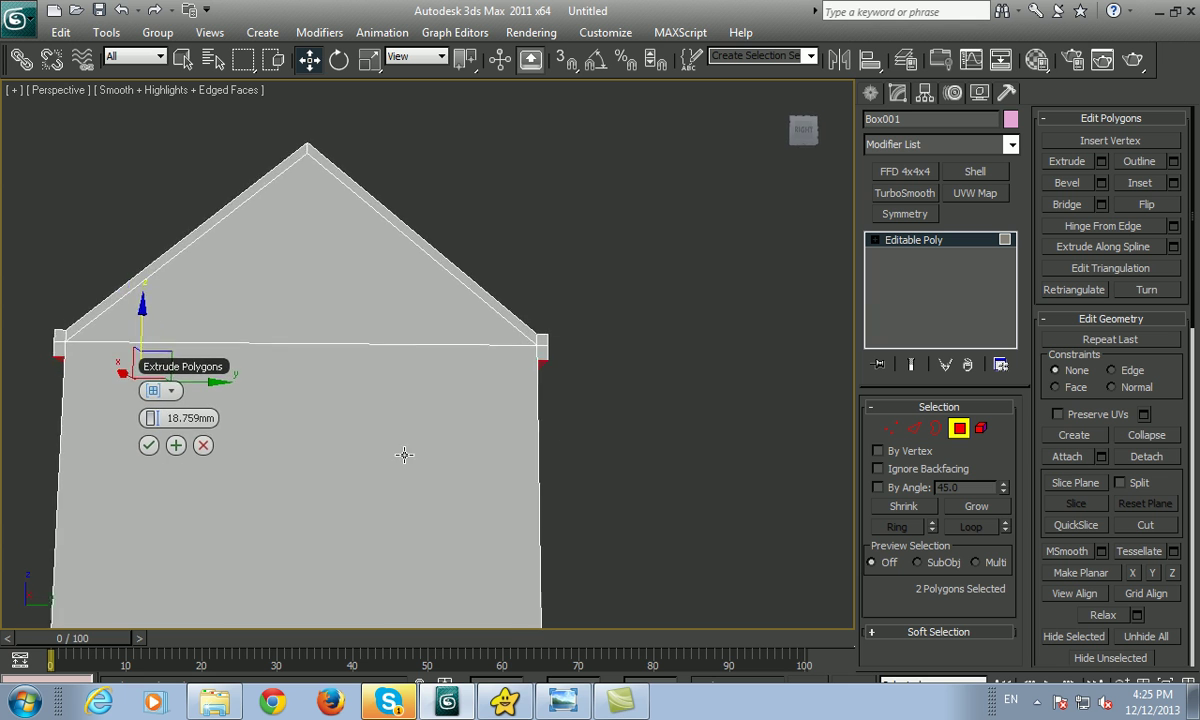
pyautogui.click(125, 440)
pyautogui.moveTo(238, 437)
pyautogui.keyDown('alt'); pyautogui.mouseDown(button='middle')
pyautogui.moveTo(321, 447)
pyautogui.moveTo(340, 430)
pyautogui.mouseUp(button='middle'); pyautogui.keyUp('alt')
pyautogui.scroll(3, 310, 436)
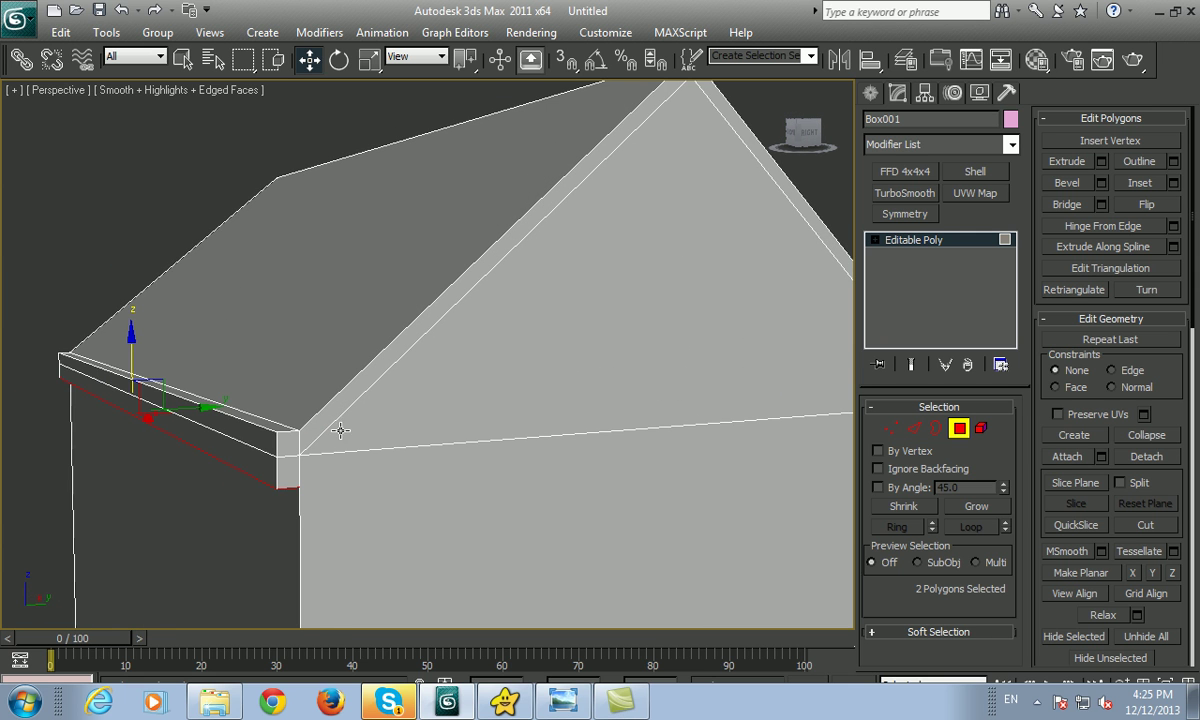
pyautogui.click(259, 422)
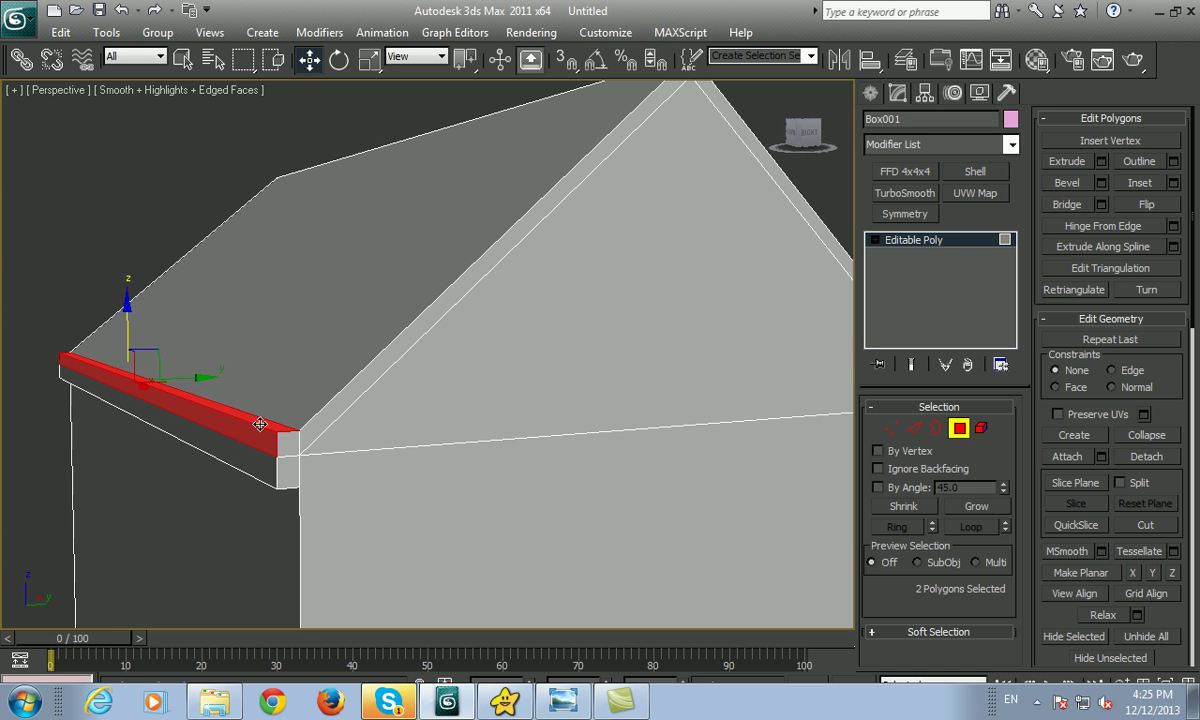
# - Target Weld the eave's front vertex and upper front-corner vertex onto their neighbouring corners
pyautogui.press('1')
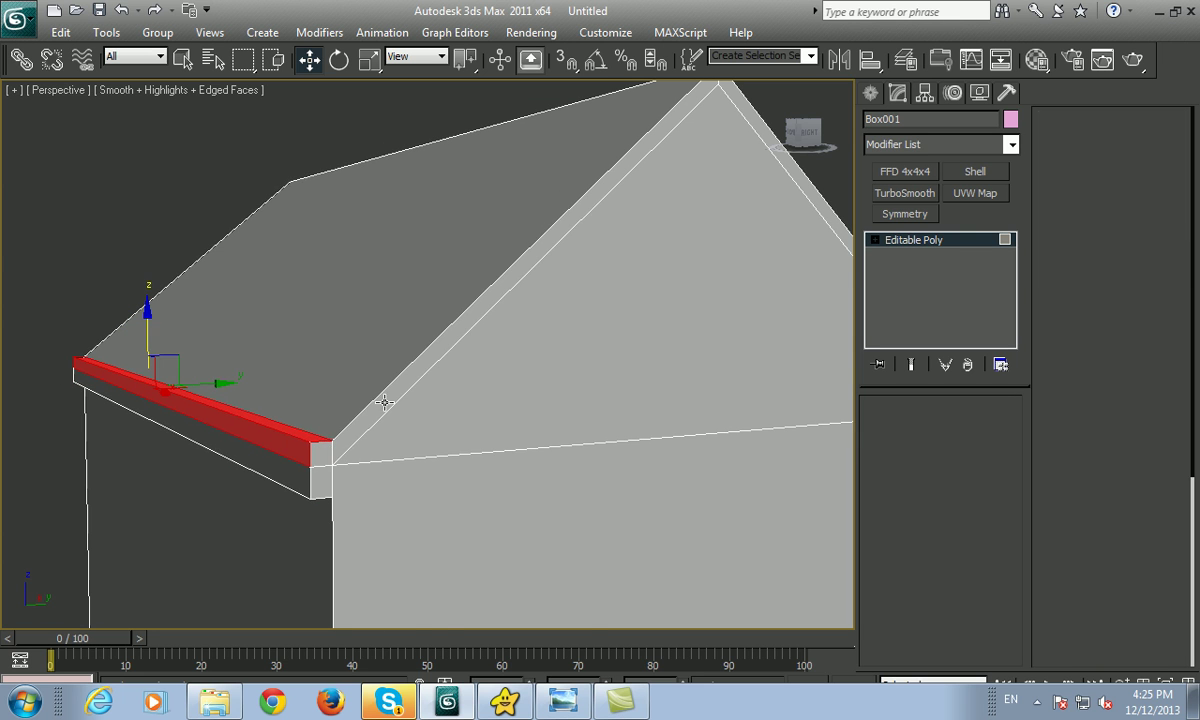
pyautogui.rightClick(398, 358)
pyautogui.click(313, 463)
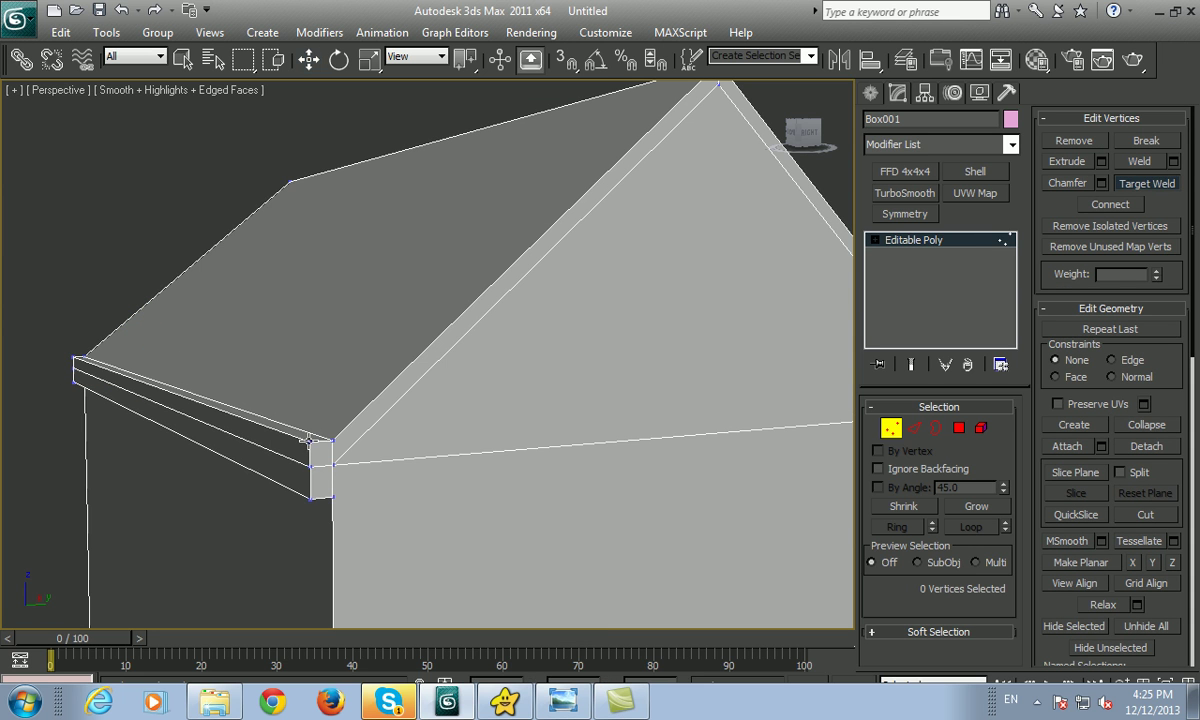
pyautogui.moveTo(310, 462); pyautogui.dragTo(331, 465)
pyautogui.moveTo(330, 478)
pyautogui.keyDown('alt'); pyautogui.mouseDown(button='middle')
pyautogui.moveTo(375, 465)
pyautogui.moveTo(536, 490)
pyautogui.moveTo(470, 467)
pyautogui.moveTo(443, 523)
pyautogui.mouseUp(button='middle'); pyautogui.keyUp('alt')
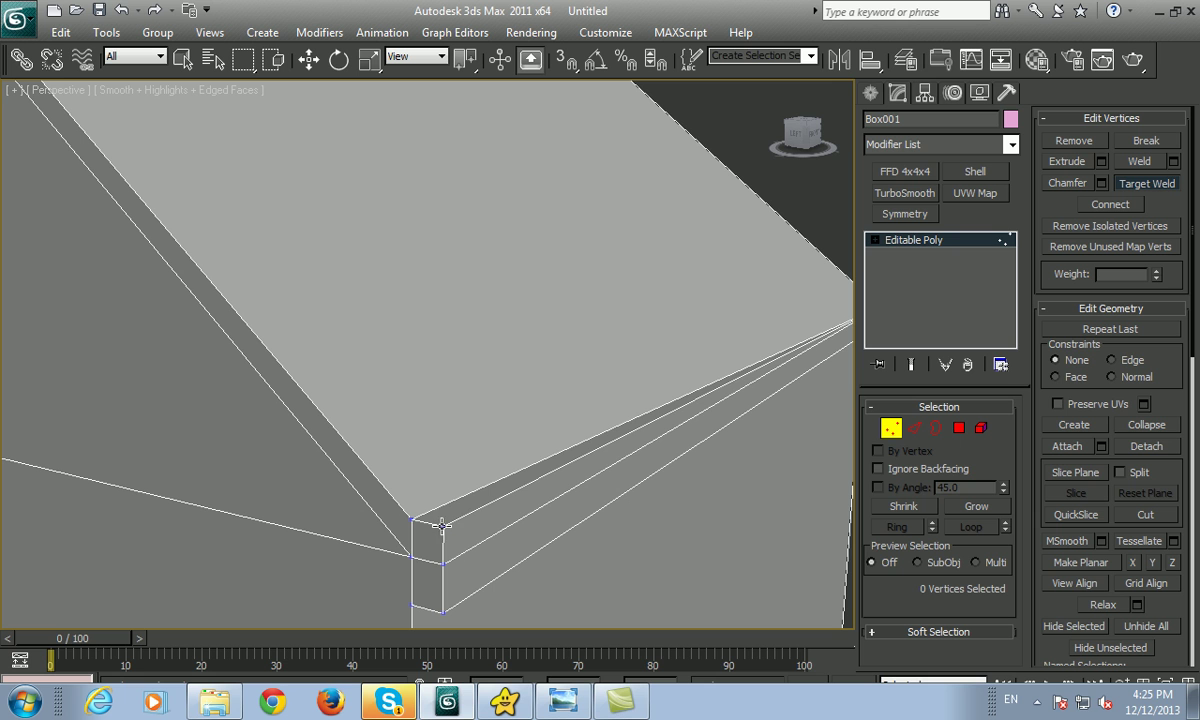
pyautogui.click(443, 565)
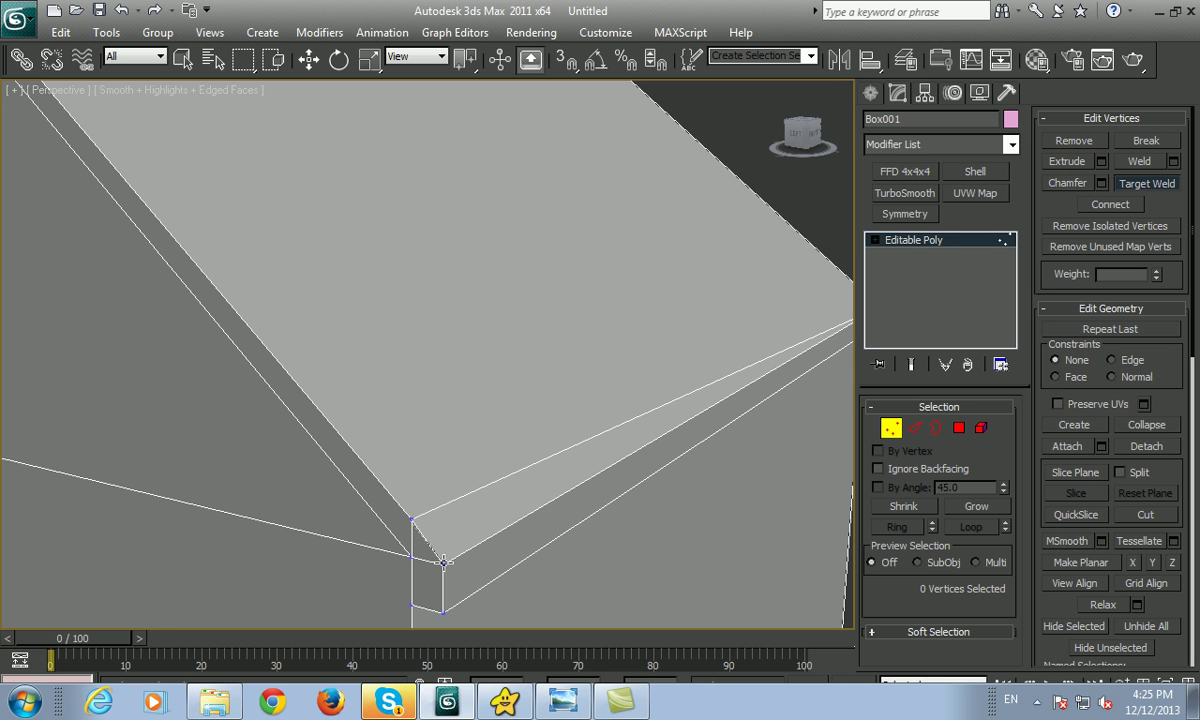
# - Weld the roof-edge vertex onto the ridge corner and the corner fascia vertex onto the one above
pyautogui.scroll(-5, 443, 563)
pyautogui.keyDown('alt'); pyautogui.moveTo(511, 522); pyautogui.dragTo(603, 527, button='middle'); pyautogui.keyUp('alt')
pyautogui.scroll(5, 321, 468)
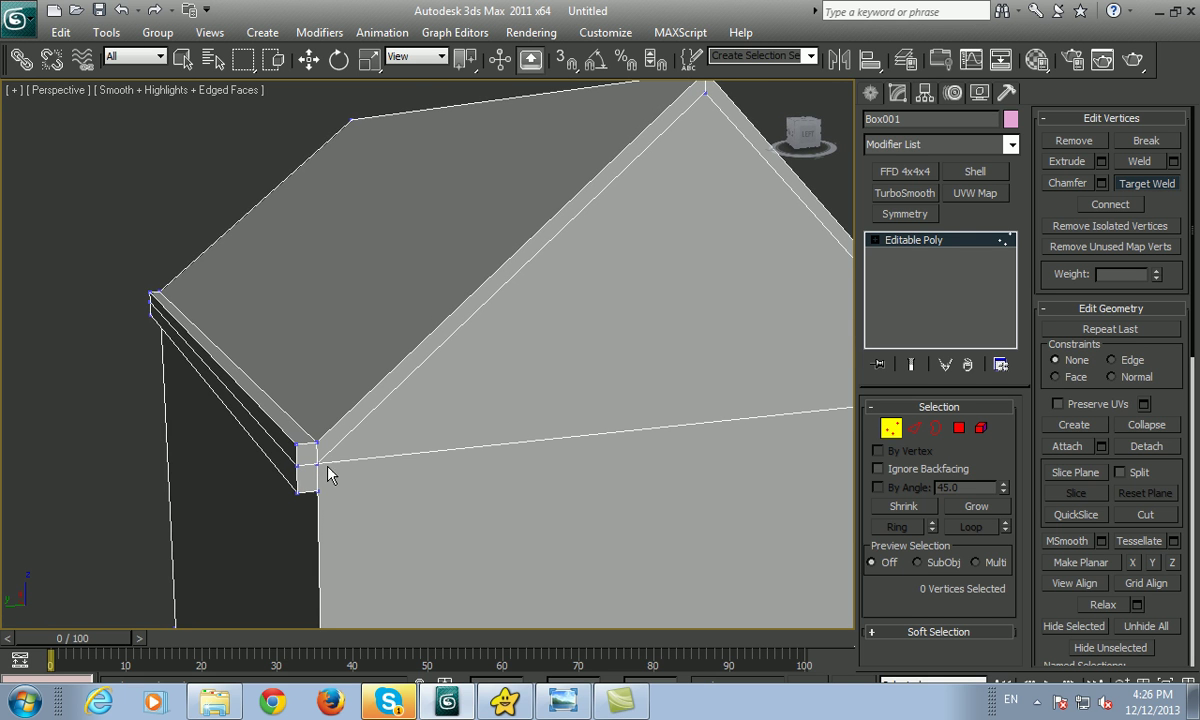
pyautogui.moveTo(298, 467); pyautogui.dragTo(316, 449)
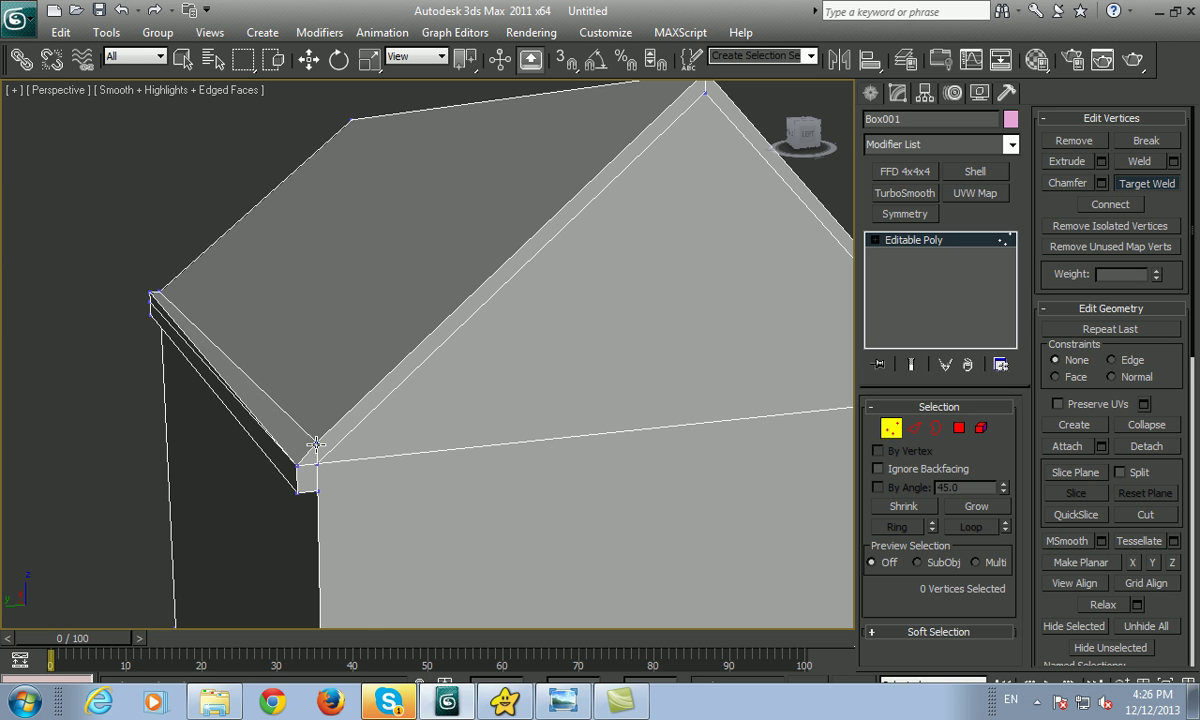
pyautogui.scroll(-5, 316, 443)
pyautogui.scroll(3, 345, 466)
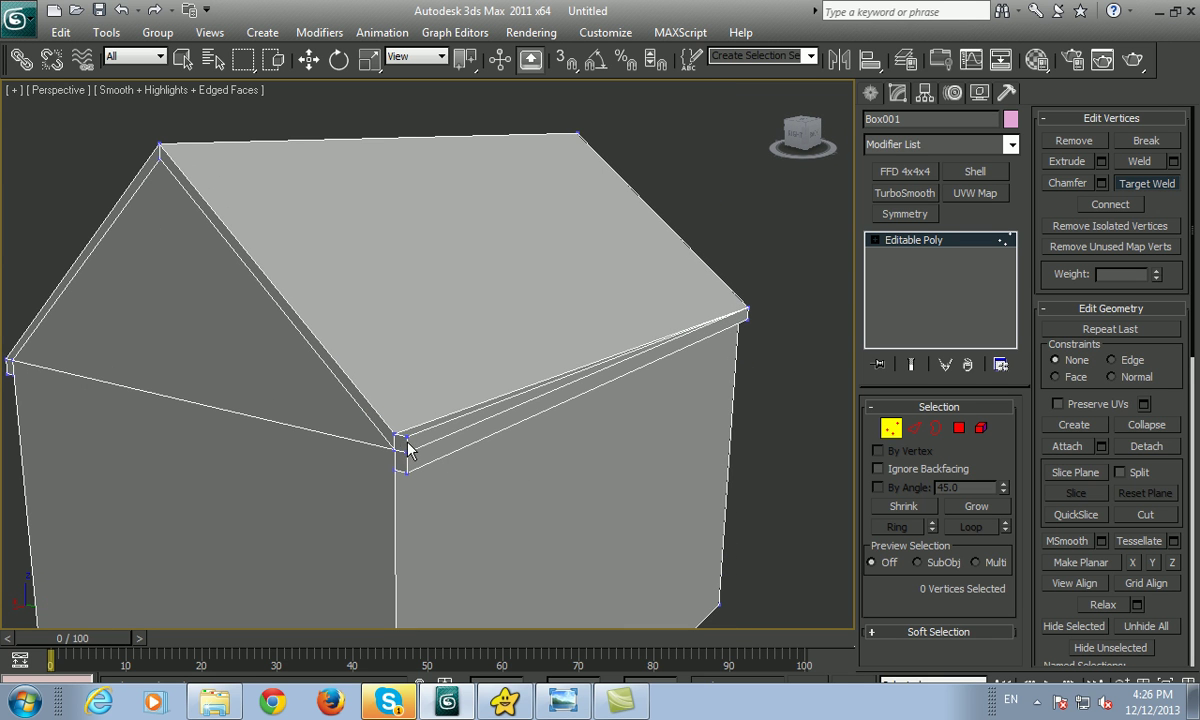
pyautogui.moveTo(407, 450); pyautogui.dragTo(396, 436)
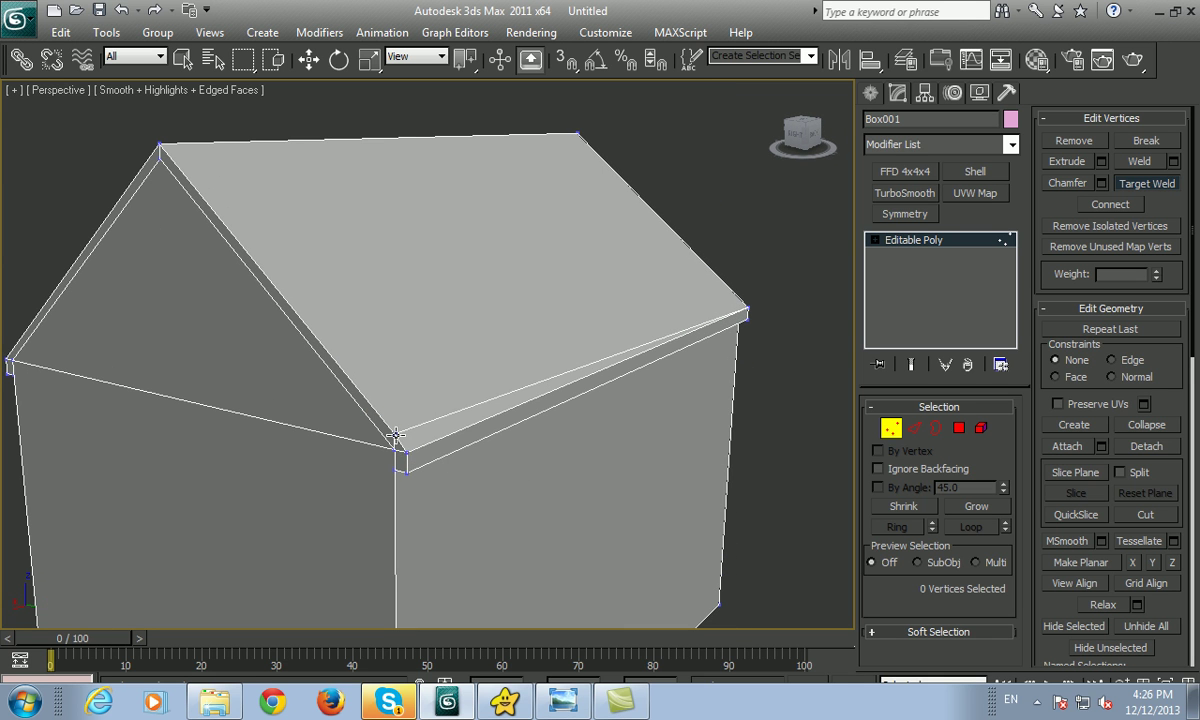
pyautogui.press('w')
pyautogui.scroll(-3, 441, 412)
# - Select the corner, ridge-sliver, front gable and left roof-edge polygons
pyautogui.keyDown('alt'); pyautogui.moveTo(429, 419); pyautogui.dragTo(465, 411, button='middle'); pyautogui.keyUp('alt')
pyautogui.scroll(1, 480, 425)
pyautogui.press('4')
pyautogui.click(538, 396)
pyautogui.keyDown('ctrl'); pyautogui.click(527, 381); pyautogui.keyUp('ctrl')
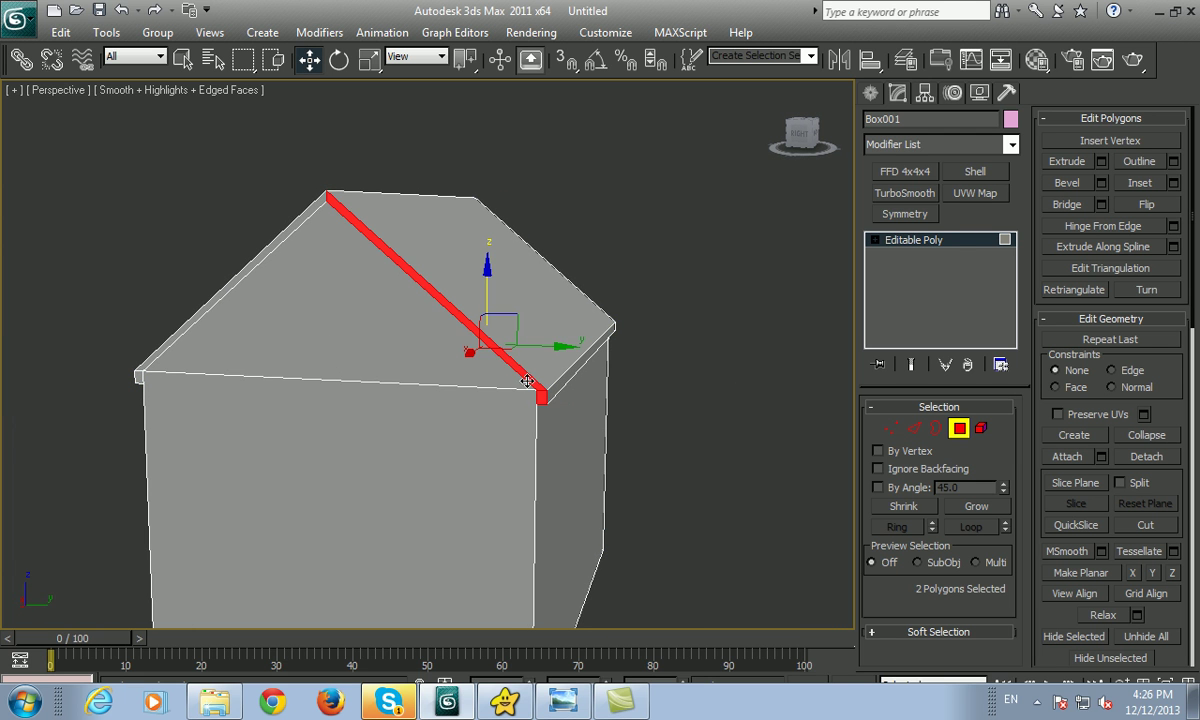
pyautogui.keyDown('ctrl'); pyautogui.click(224, 293); pyautogui.keyUp('ctrl')
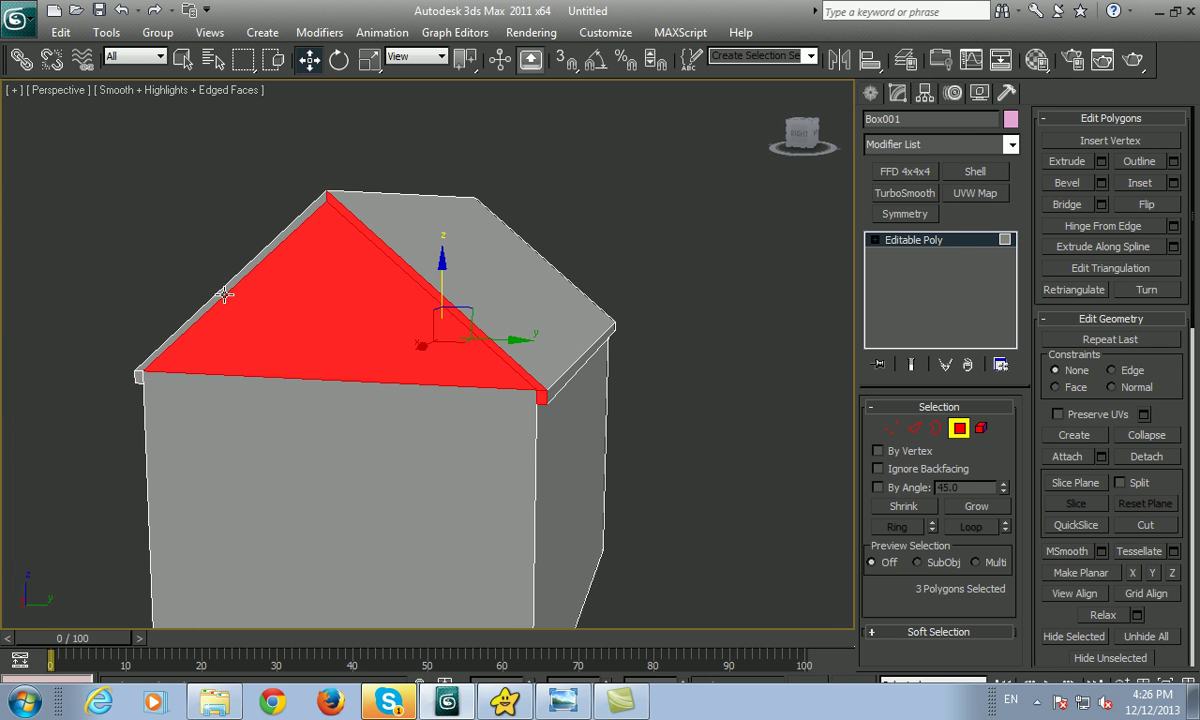
pyautogui.press('F2')
pyautogui.keyDown('ctrl'); pyautogui.click(141, 357); pyautogui.keyUp('ctrl')
# - Add the far-side ridge strip and right roof-edge strips to the polygon selection
pyautogui.moveTo(307, 378)
pyautogui.keyDown('alt'); pyautogui.mouseDown(button='middle')
pyautogui.moveTo(153, 405)
pyautogui.moveTo(416, 429)
pyautogui.mouseUp(button='middle'); pyautogui.keyUp('alt')
pyautogui.keyDown('ctrl'); pyautogui.click(358, 393); pyautogui.keyUp('ctrl')
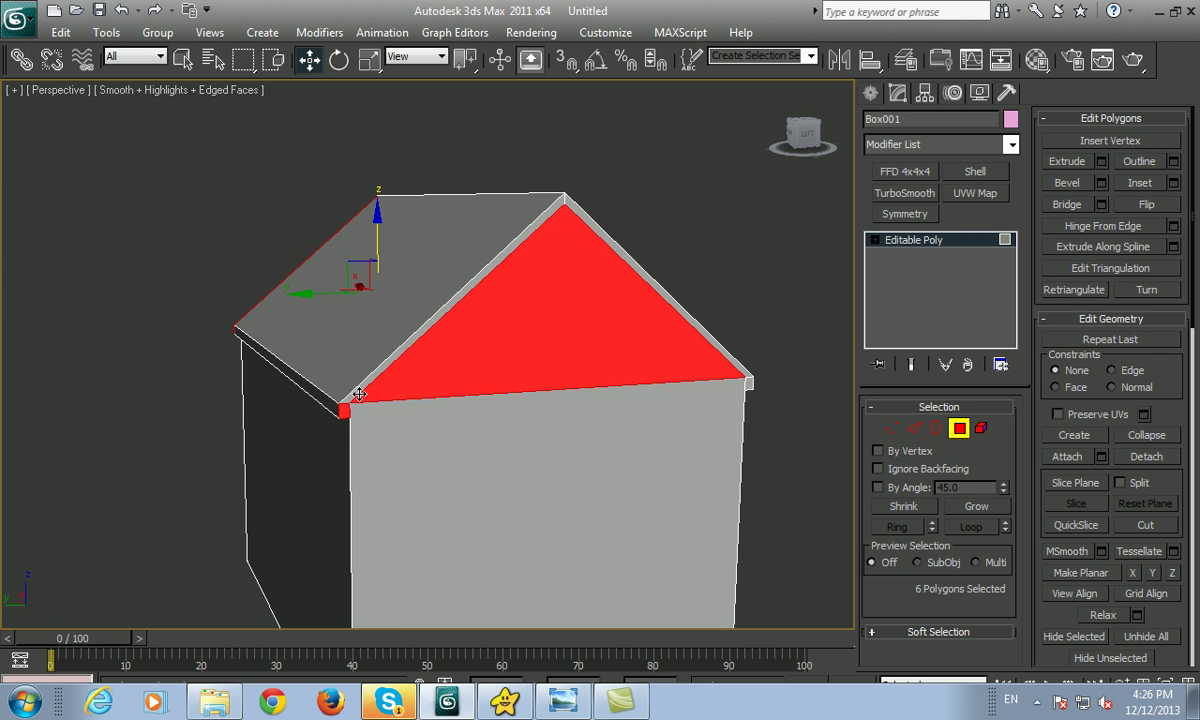
pyautogui.keyDown('ctrl'); pyautogui.click(416, 338); pyautogui.keyUp('ctrl')
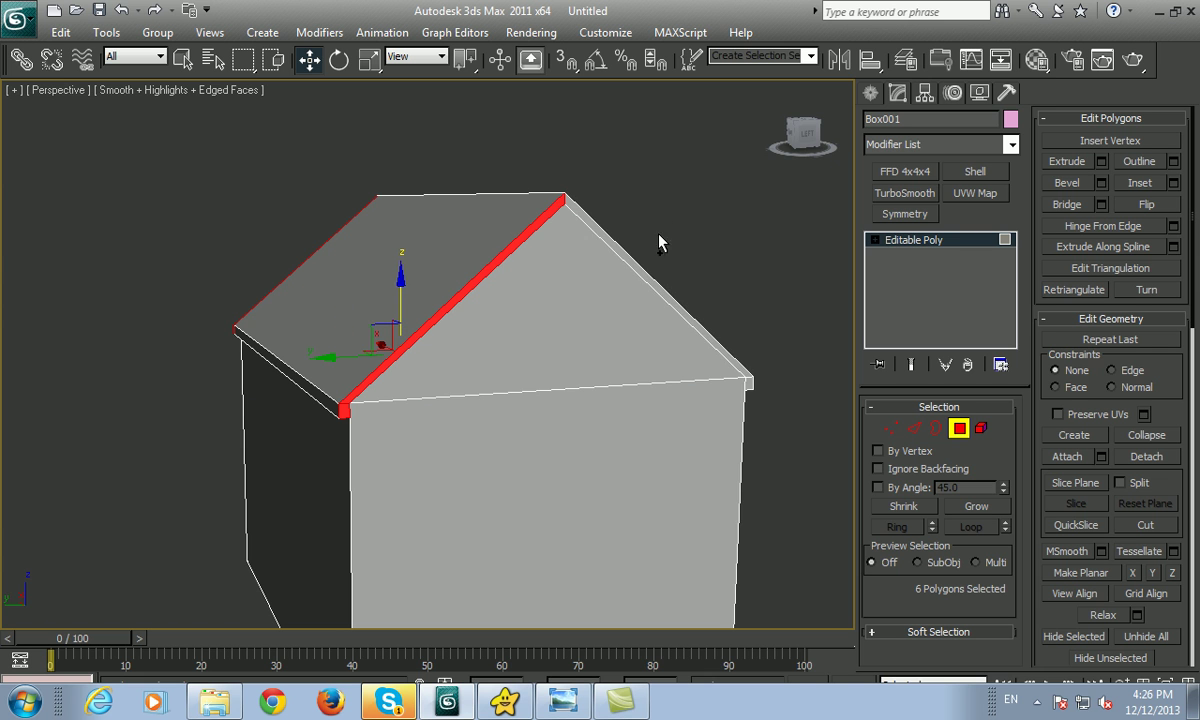
pyautogui.keyDown('ctrl'); pyautogui.click(623, 255); pyautogui.keyUp('ctrl')
pyautogui.keyDown('ctrl'); pyautogui.click(750, 386); pyautogui.keyUp('ctrl')
pyautogui.moveTo(726, 415)
pyautogui.keyDown('alt'); pyautogui.mouseDown(button='middle')
pyautogui.moveTo(517, 421)
pyautogui.moveTo(415, 400)
pyautogui.mouseUp(button='middle'); pyautogui.keyUp('alt')
pyautogui.scroll(3, 415, 400)
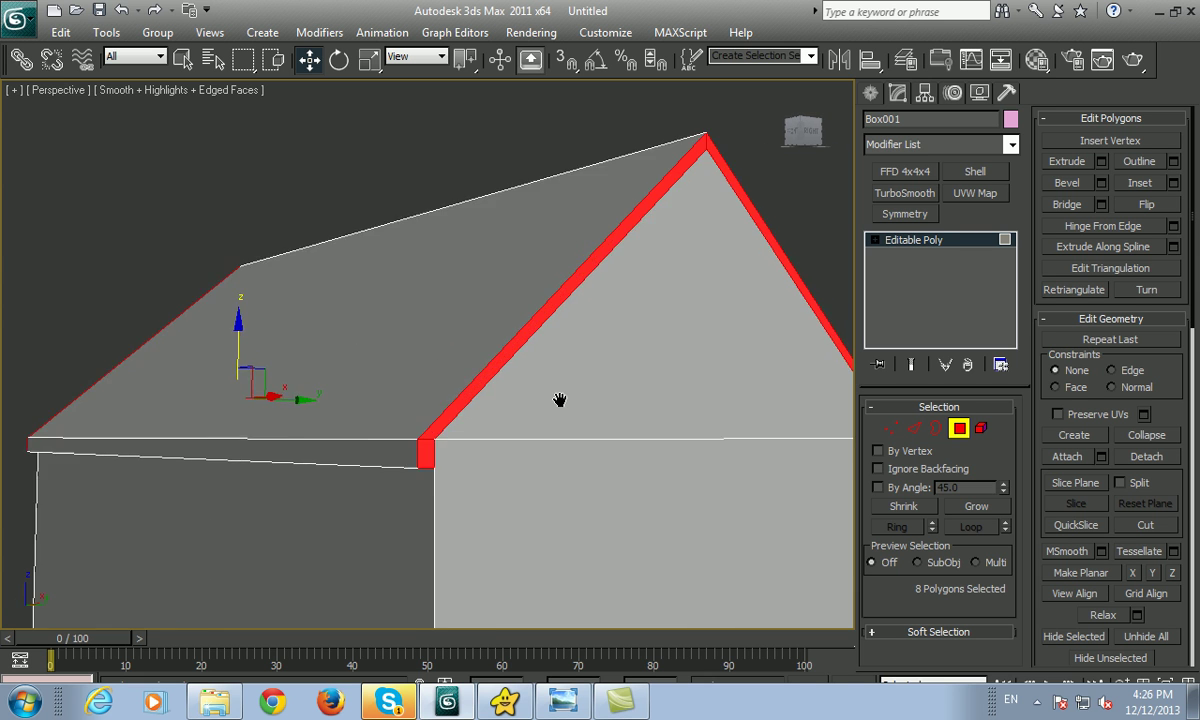
pyautogui.moveTo(560, 400); pyautogui.dragTo(510, 378, button='middle')
# - Extrude the selected gable-edge strips 21.314 mm into raised roof trim
pyautogui.rightClick(510, 378)
pyautogui.click(385, 410)
pyautogui.moveTo(528, 468)
pyautogui.keyDown('alt'); pyautogui.mouseDown(button='middle')
pyautogui.moveTo(407, 469)
pyautogui.moveTo(501, 509)
pyautogui.mouseUp(button='middle'); pyautogui.keyUp('alt')
pyautogui.click(563, 700)
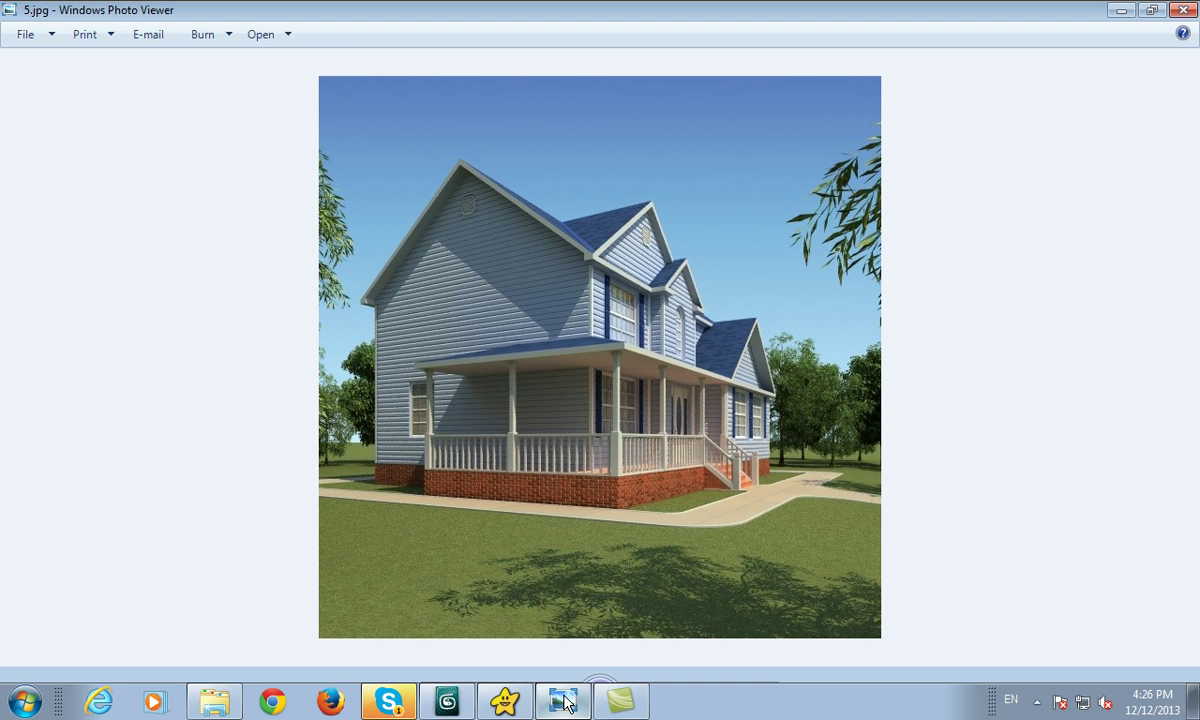
pyautogui.click(563, 700)
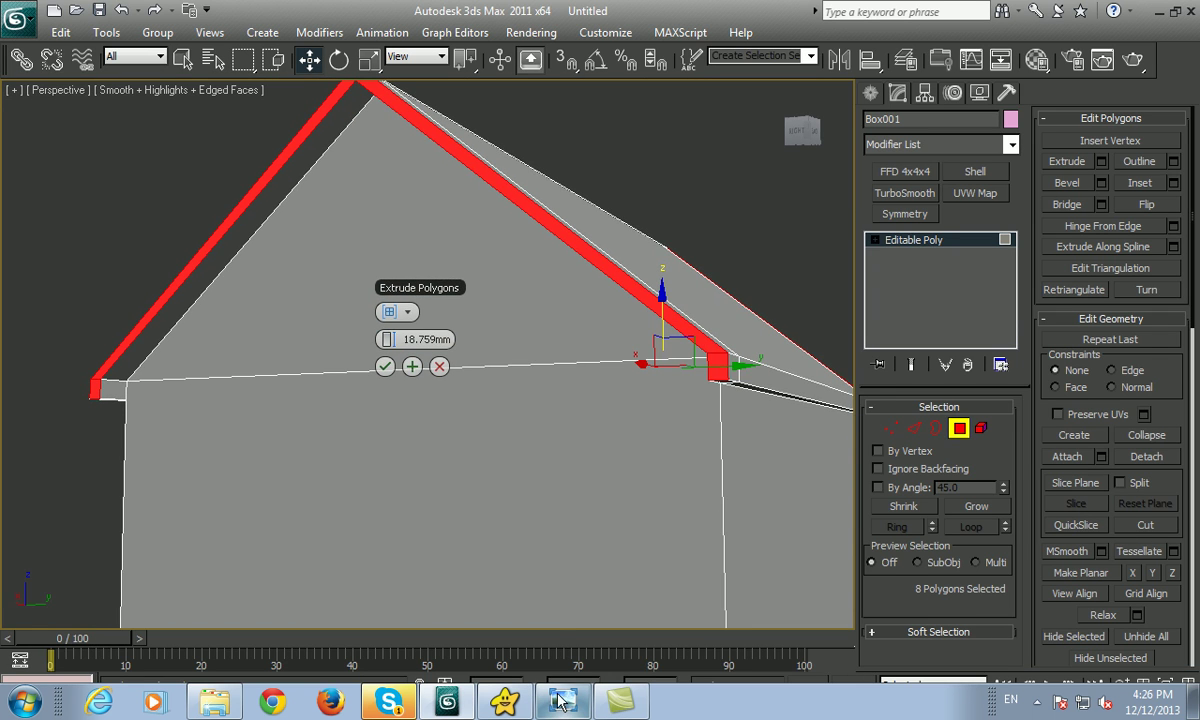
pyautogui.click(562, 701)
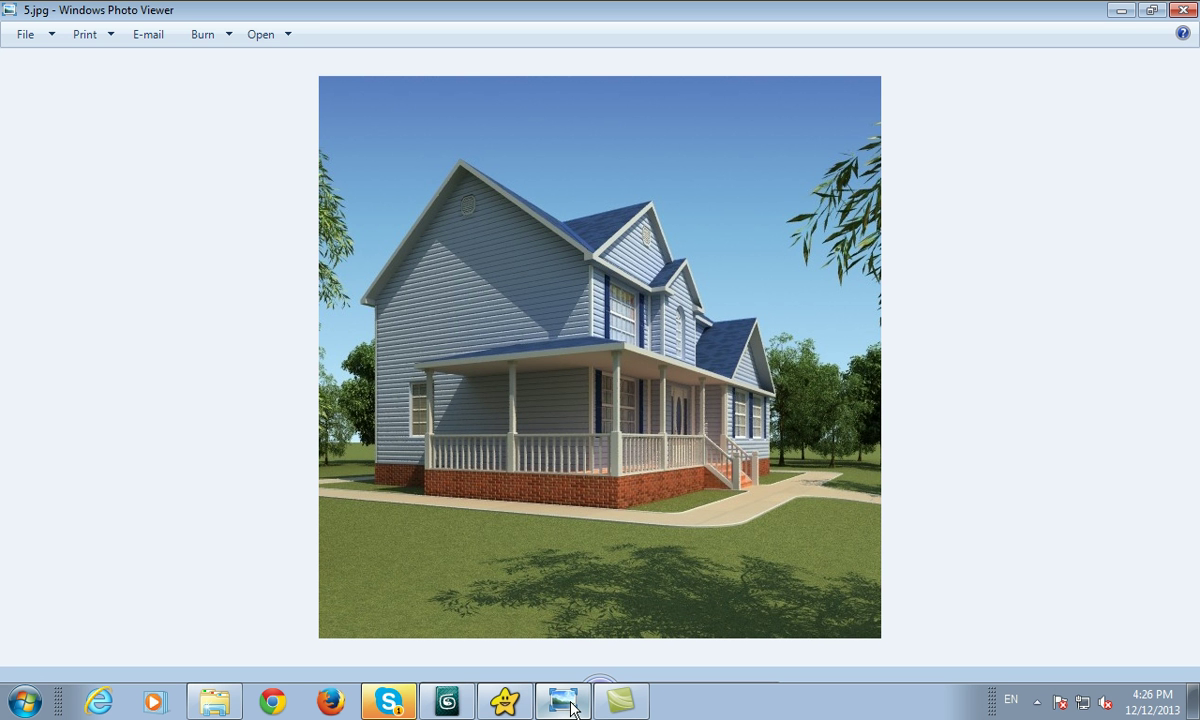
pyautogui.click(572, 708)
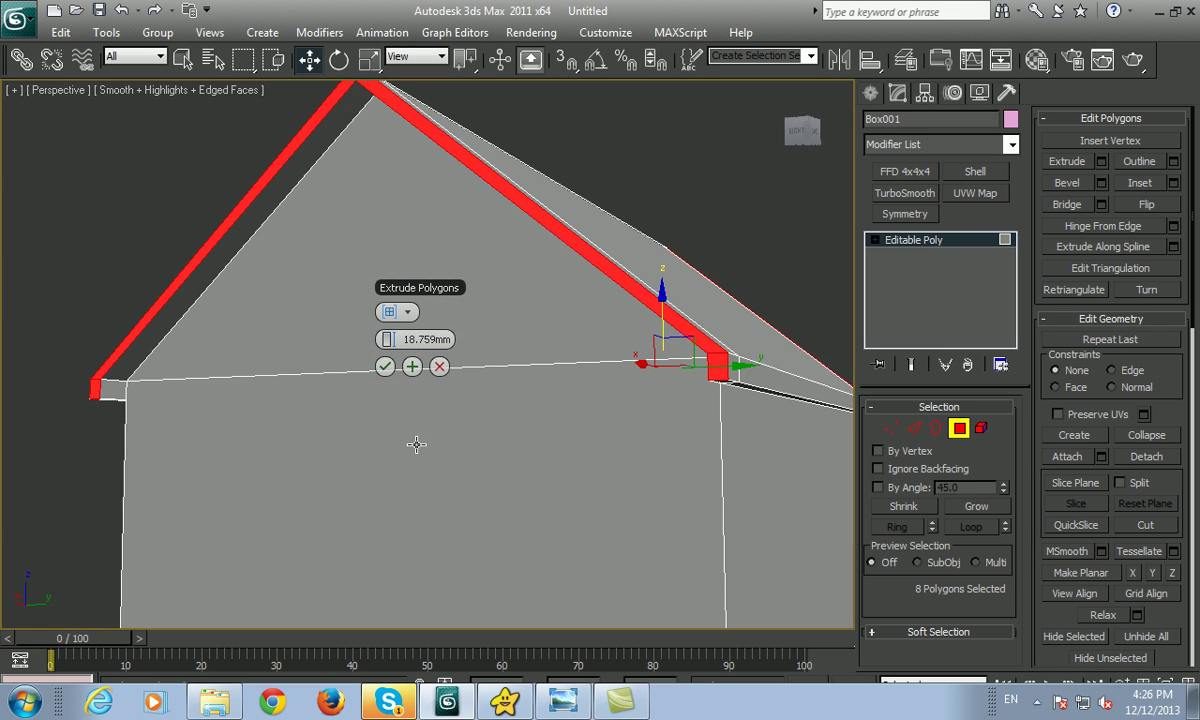
pyautogui.moveTo(350, 356); pyautogui.dragTo(365, 357)
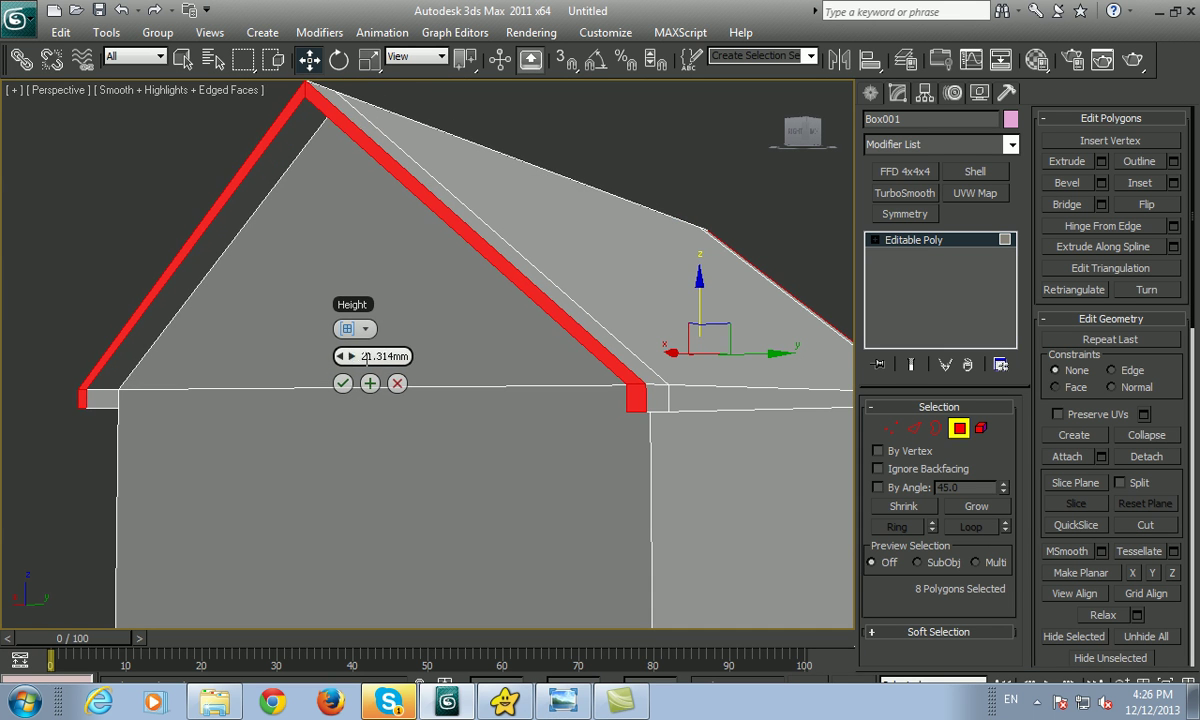
pyautogui.click(342, 383)
# - Return to the whole object, open and close its Object Color choices, then view the reference
pyautogui.scroll(-5, 392, 395)
pyautogui.keyDown('alt'); pyautogui.moveTo(415, 496); pyautogui.dragTo(544, 335, button='middle'); pyautogui.keyUp('alt')
pyautogui.rightClick(531, 328)
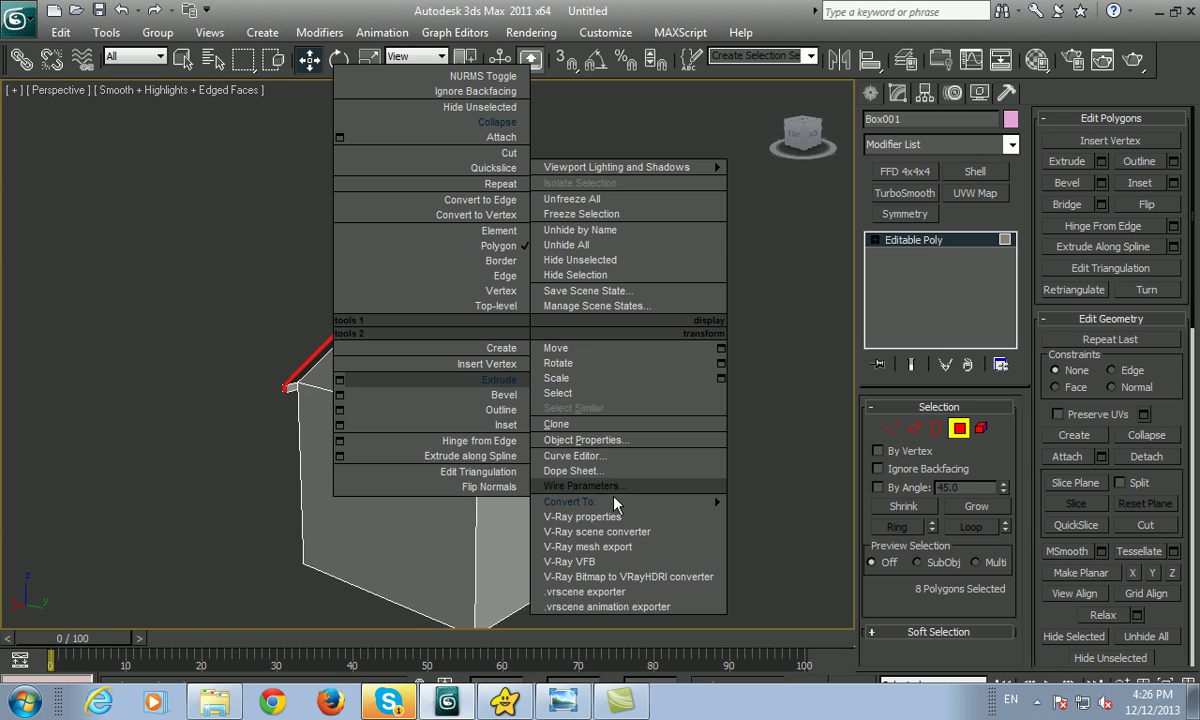
pyautogui.click(790, 531)
pyautogui.moveTo(680, 522)
pyautogui.keyDown('alt'); pyautogui.mouseDown(button='middle')
pyautogui.moveTo(579, 469)
pyautogui.moveTo(690, 479)
pyautogui.moveTo(651, 482)
pyautogui.moveTo(567, 410)
pyautogui.mouseUp(button='middle'); pyautogui.keyUp('alt')
pyautogui.click(1010, 119)
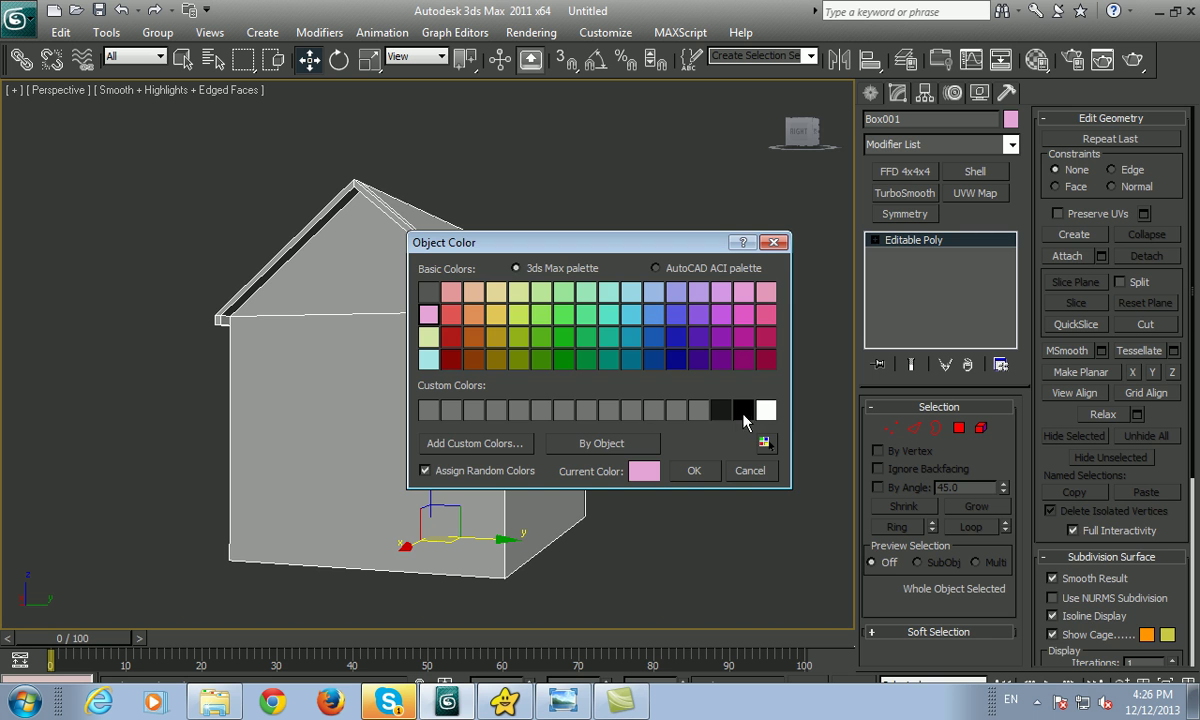
pyautogui.click(690, 471)
pyautogui.click(707, 493)
pyautogui.moveTo(707, 493)
pyautogui.keyDown('alt'); pyautogui.mouseDown(button='middle')
pyautogui.moveTo(611, 477)
pyautogui.moveTo(528, 485)
pyautogui.moveTo(558, 505)
pyautogui.moveTo(680, 471)
pyautogui.moveTo(600, 520)
pyautogui.mouseUp(button='middle'); pyautogui.keyUp('alt')
pyautogui.click(563, 703)
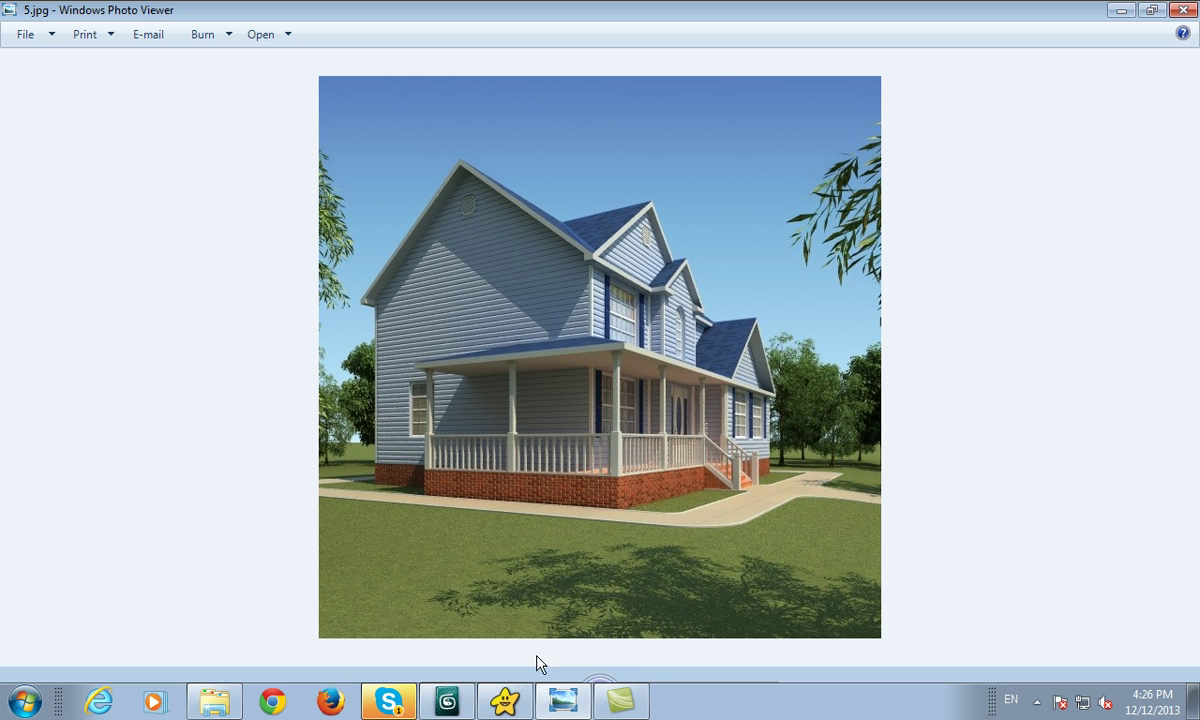
# - Page through the reference renders 10.jpg, 2.jpg and 3.jpg in Windows Photo Viewer
pyautogui.click(390, 703)
pyautogui.click(390, 703)
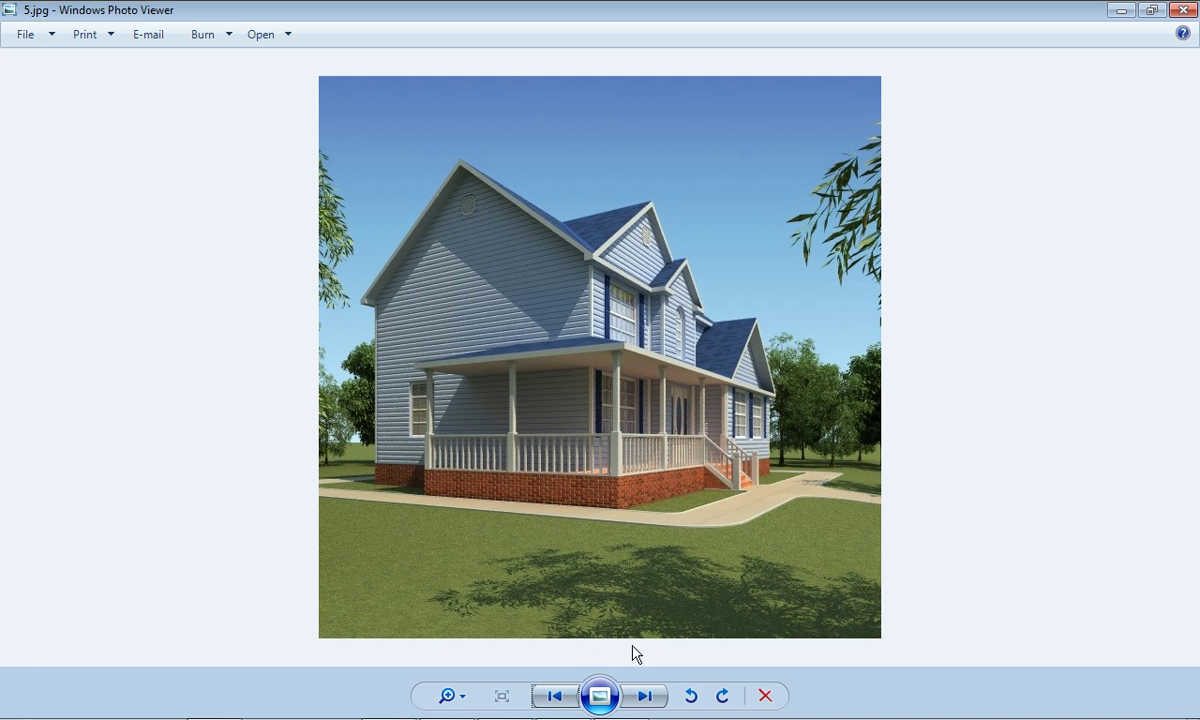
pyautogui.click(650, 697)
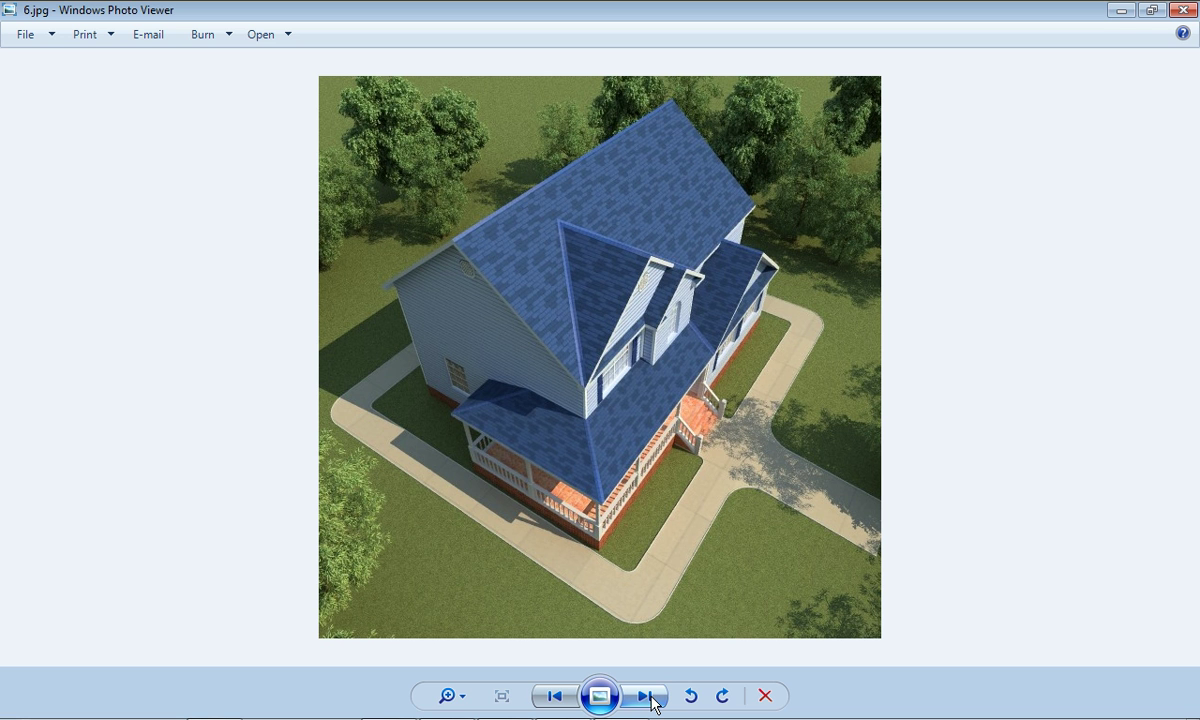
pyautogui.click(648, 696)
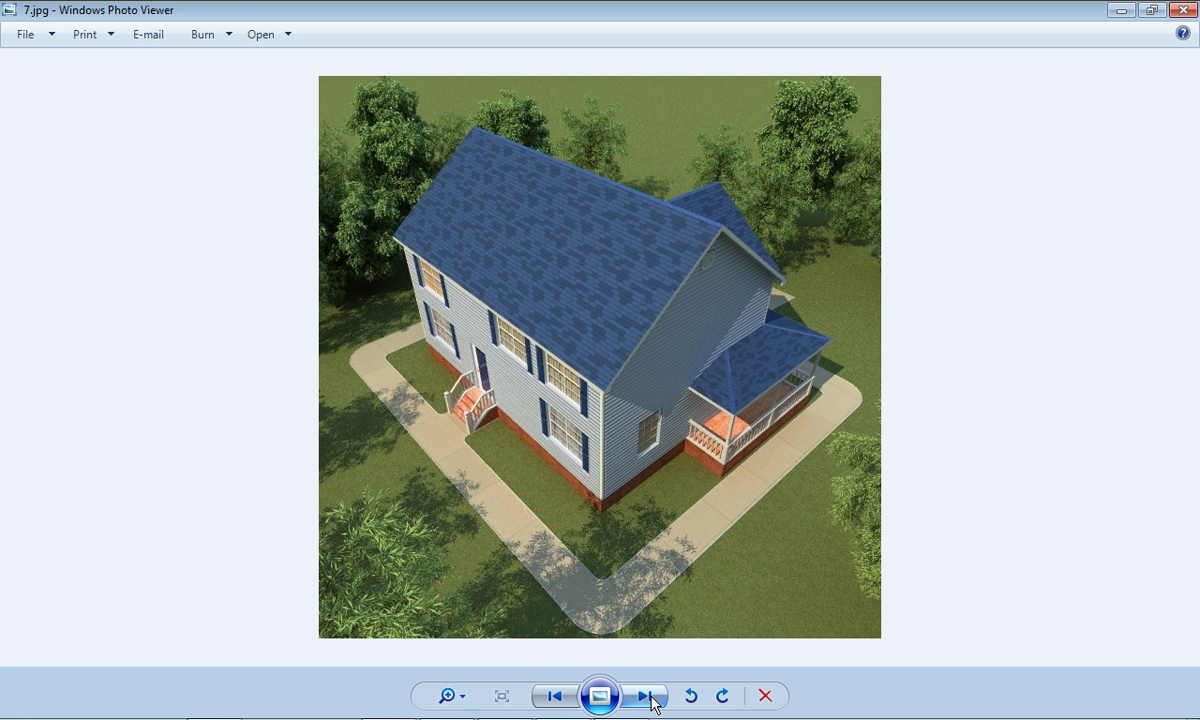
pyautogui.click(648, 696)
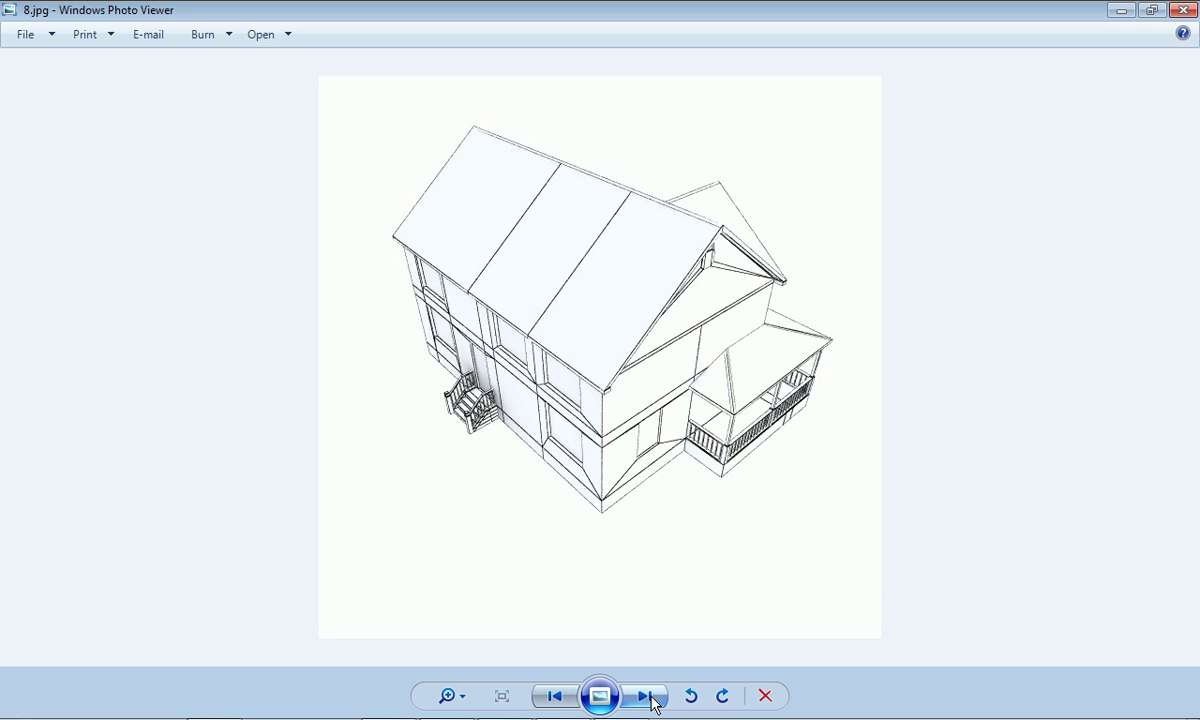
pyautogui.click(648, 696)
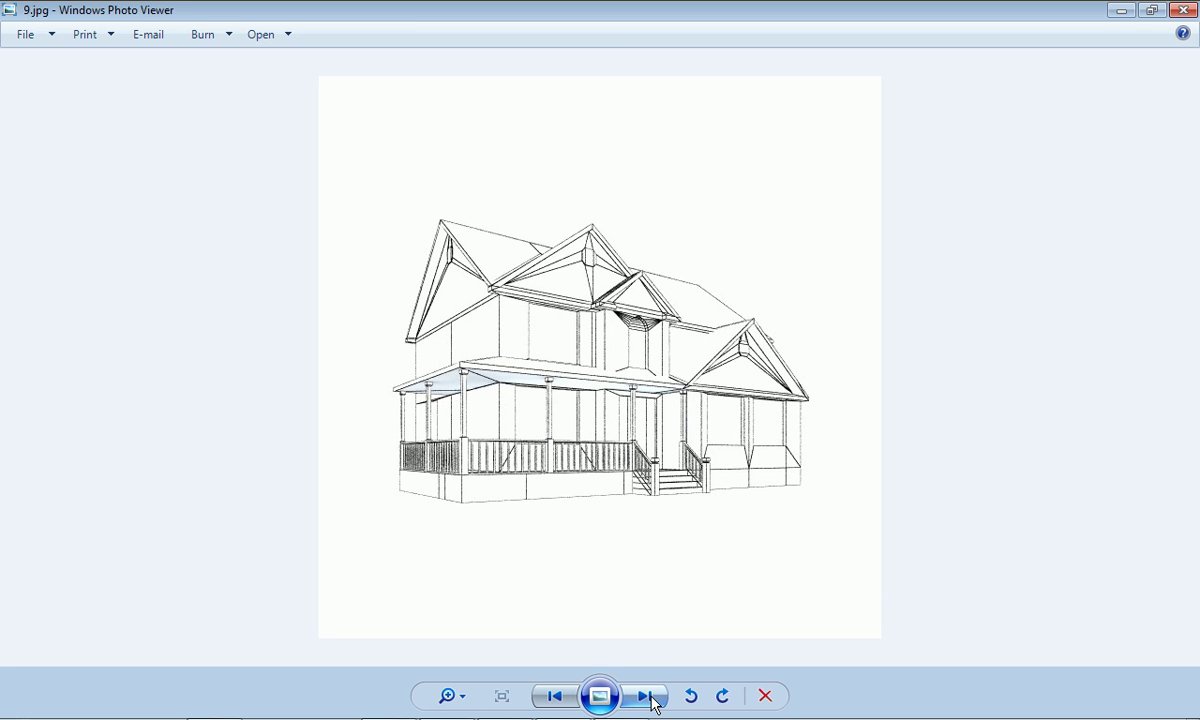
pyautogui.click(648, 696)
pyautogui.click(648, 696)
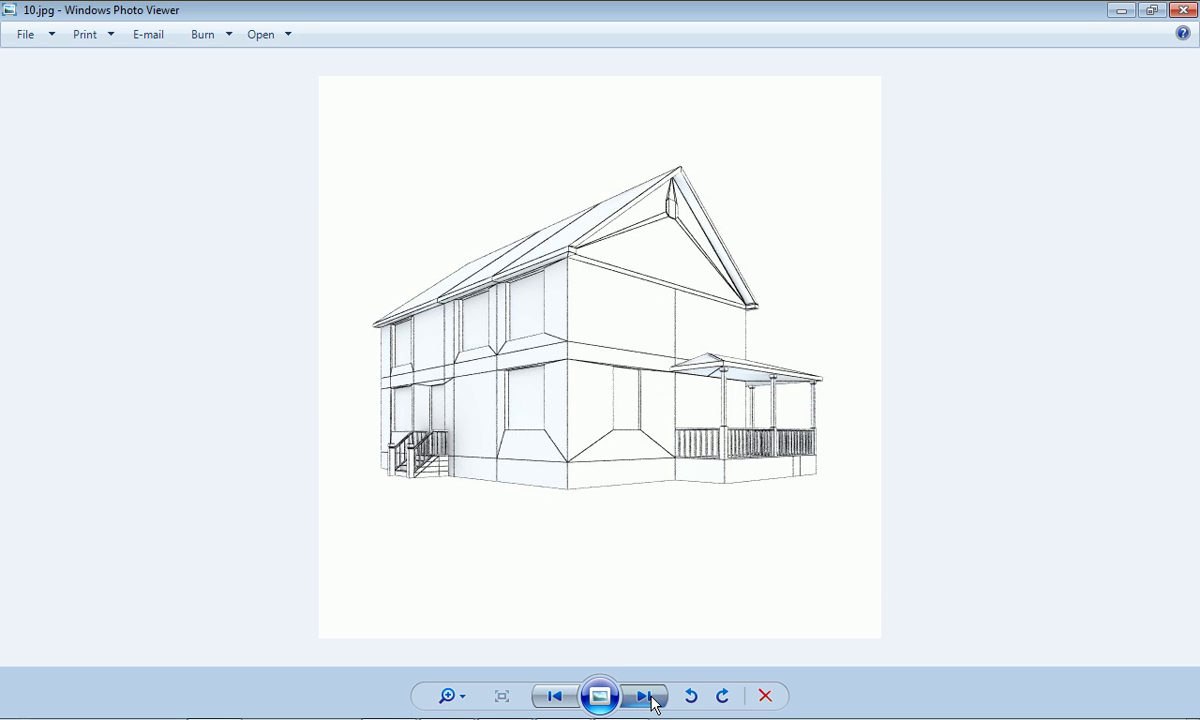
pyautogui.click(648, 696)
pyautogui.click(651, 698)
pyautogui.click(651, 698)
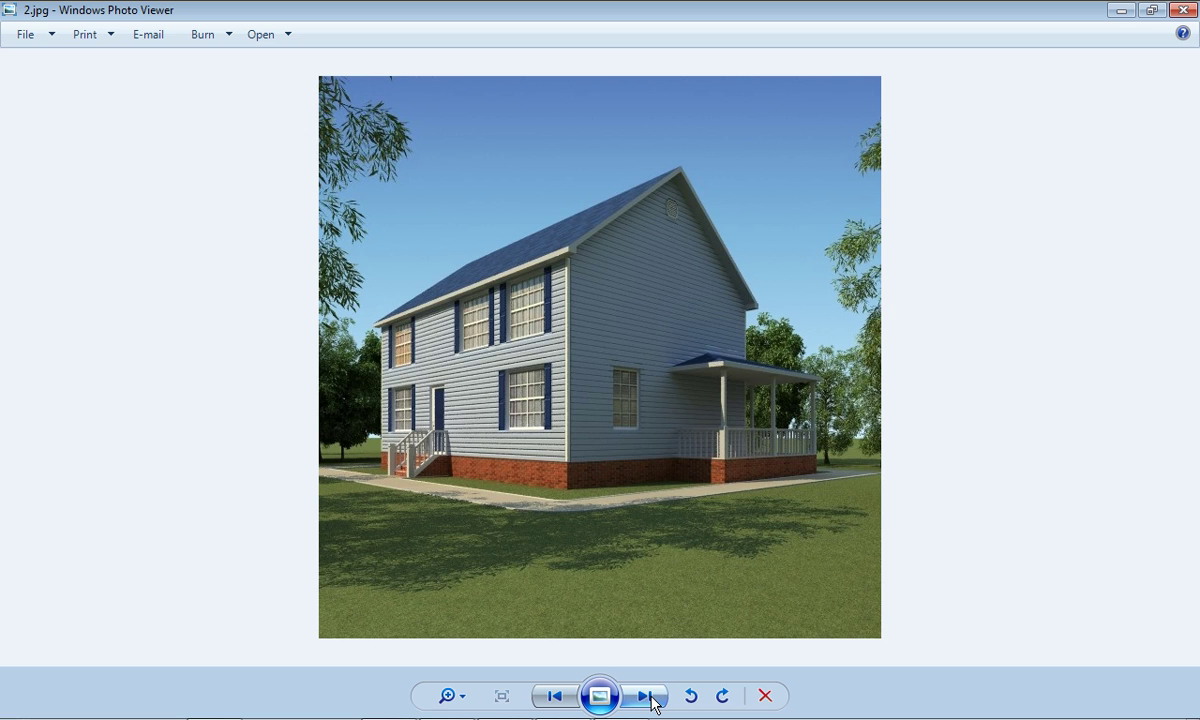
pyautogui.click(648, 696)
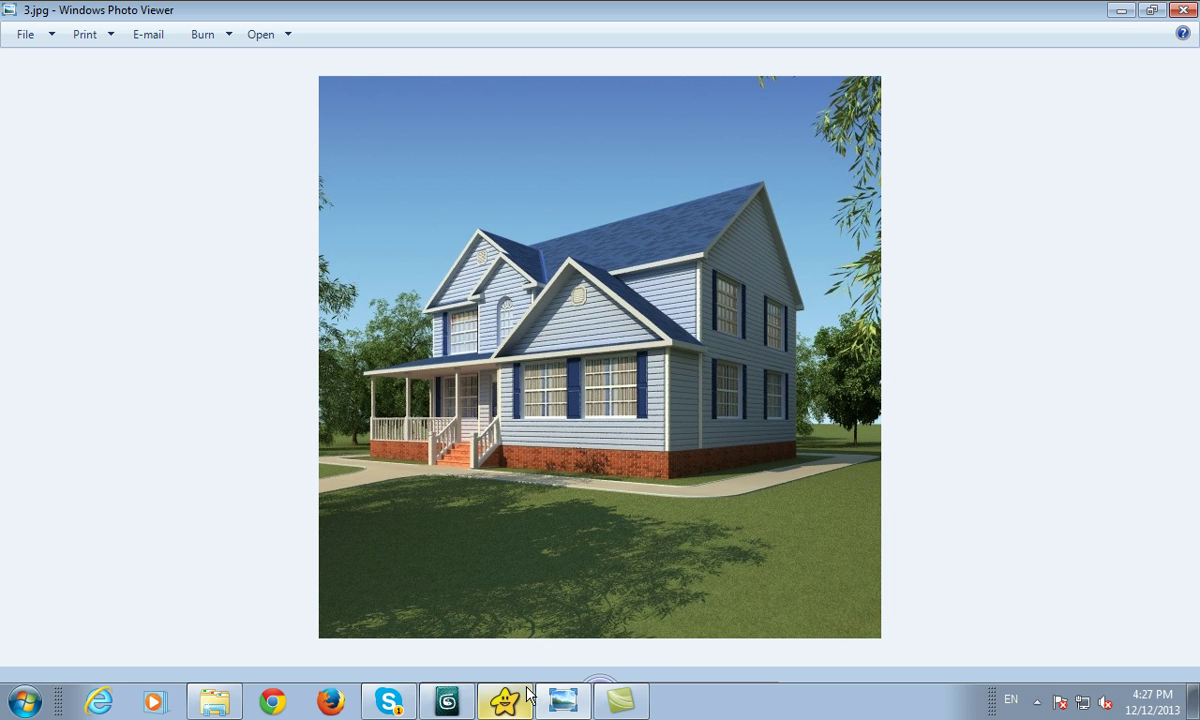
pyautogui.moveTo(448, 701)
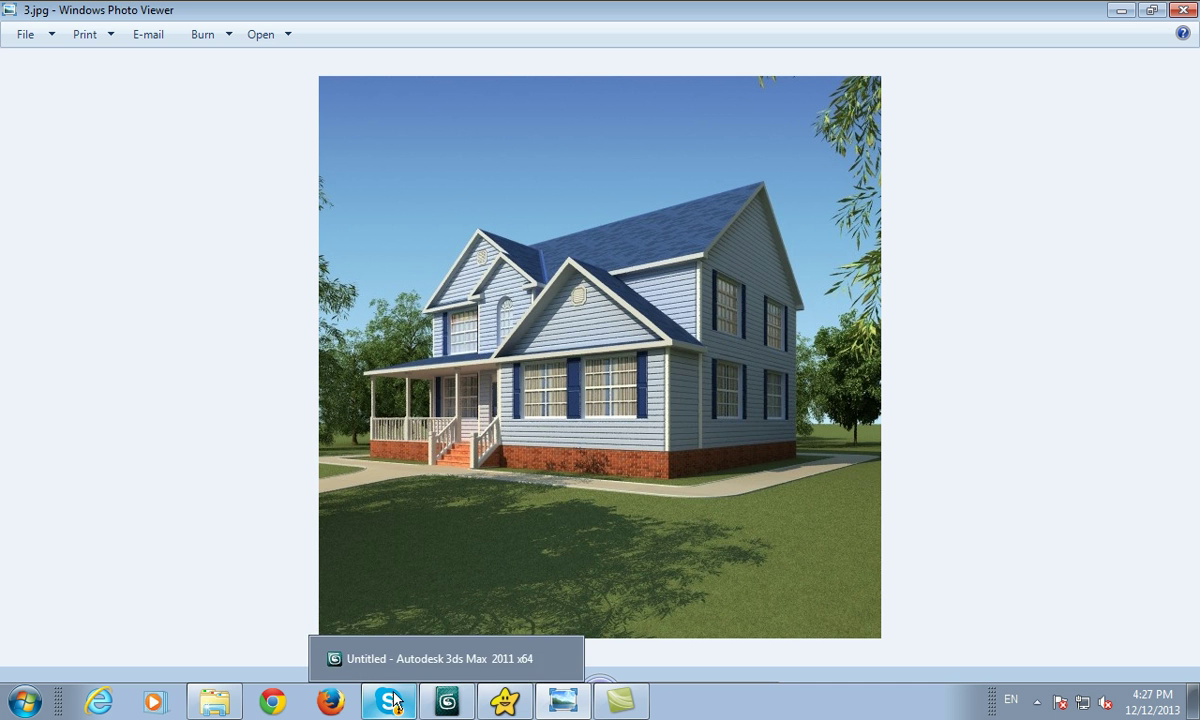
# - Bring the 3ds Max house model back to the front
pyautogui.click(455, 706)
pyautogui.scroll(1, 437, 496)
pyautogui.scroll(3, 400, 498)
# - Lengthen the house box by moving its right-end vertices further right along X
pyautogui.click(573, 502)
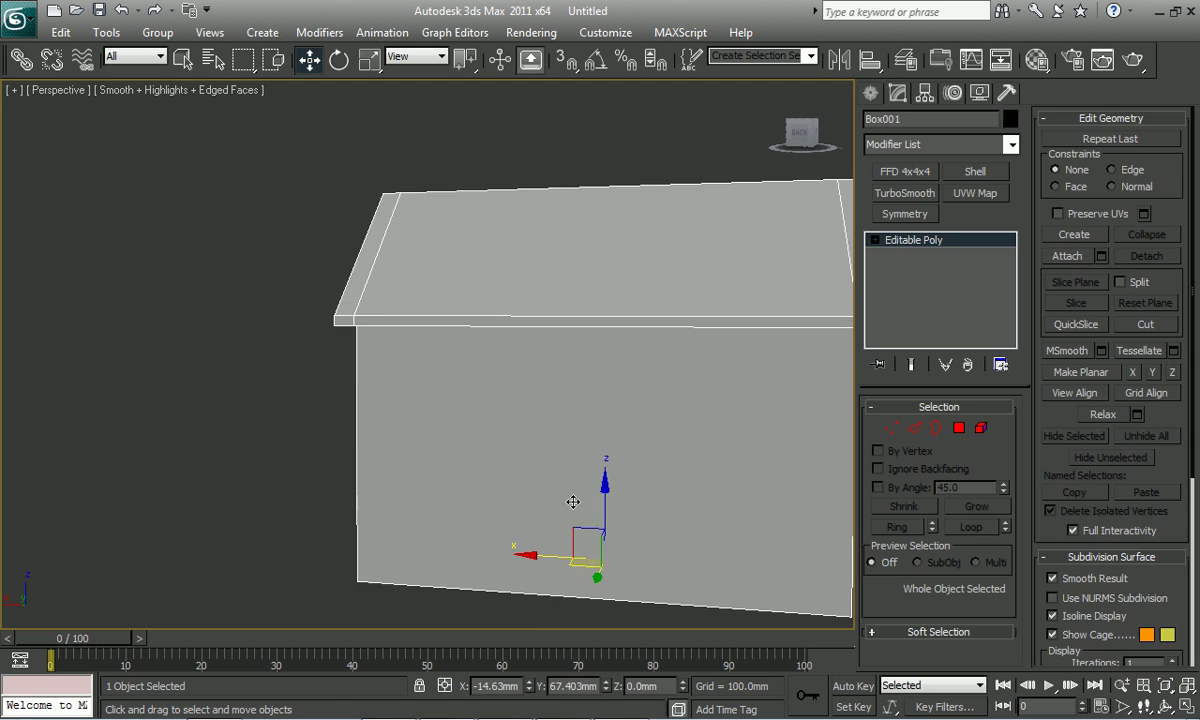
pyautogui.scroll(-3, 573, 502)
pyautogui.press('1')
pyautogui.moveTo(612, 201); pyautogui.dragTo(770, 510)
pyautogui.moveTo(590, 188); pyautogui.dragTo(745, 392)
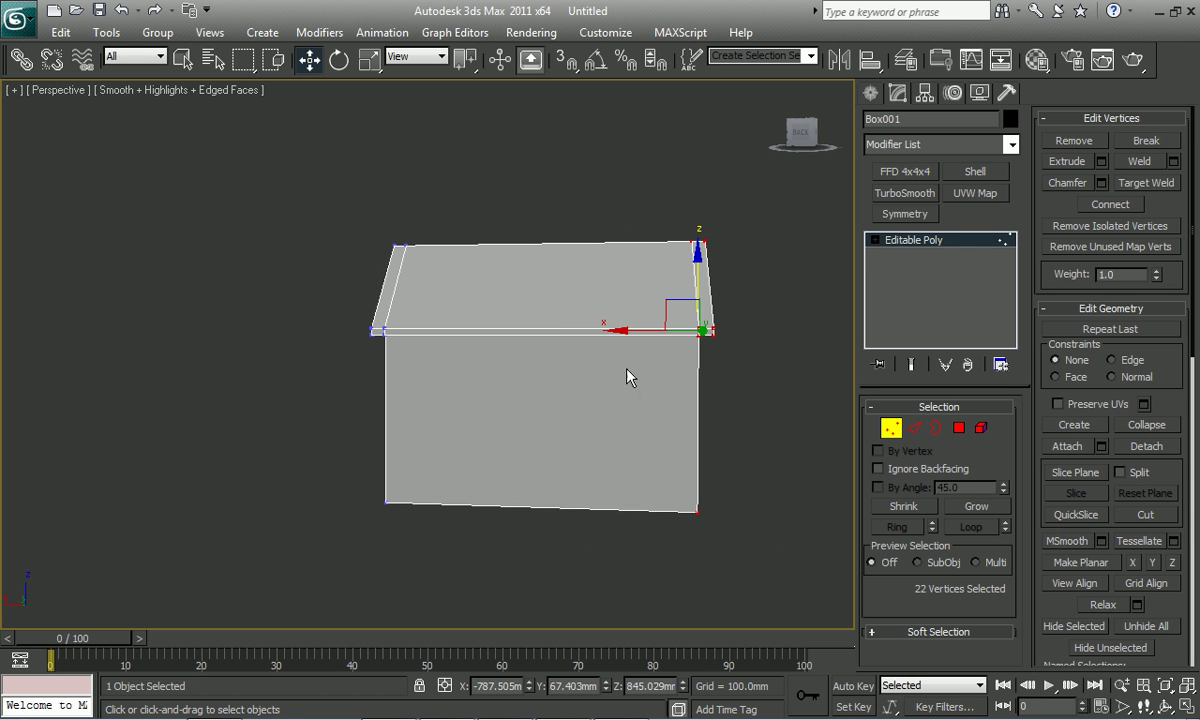
pyautogui.moveTo(703, 330); pyautogui.dragTo(809, 330)
# - Compare with the reference renders up to the 4.jpg aerial view, then return to the model
pyautogui.click(565, 702)
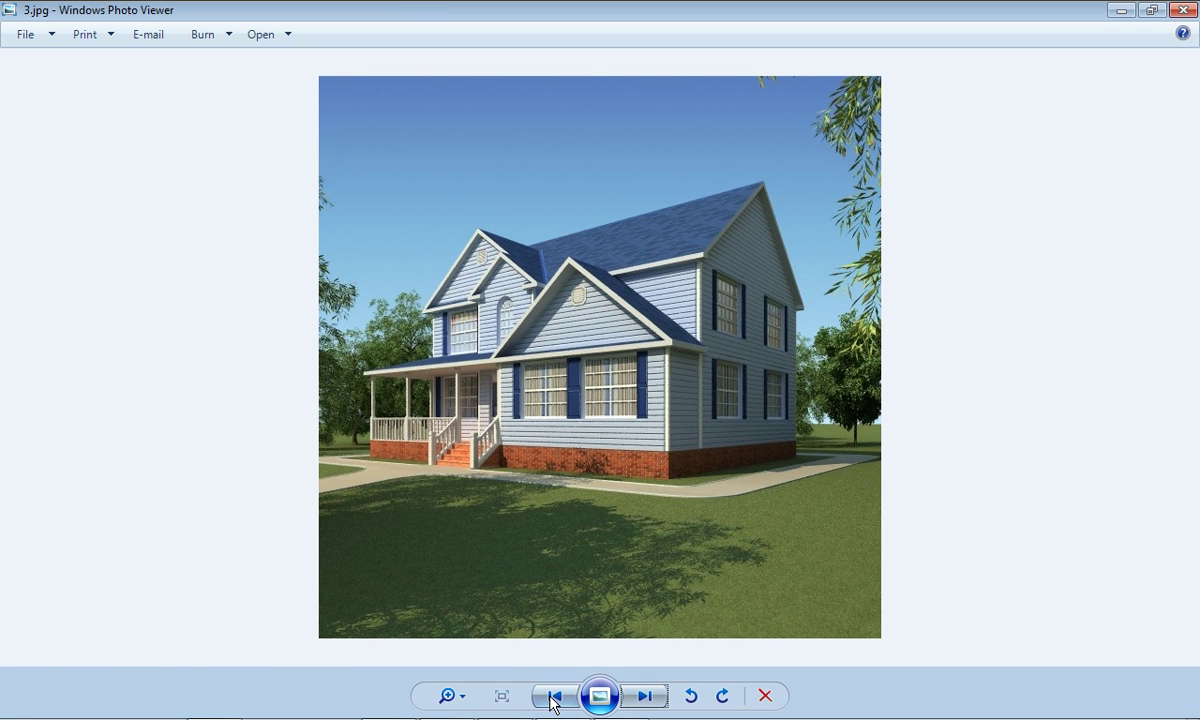
pyautogui.click(554, 698)
pyautogui.click(644, 697)
pyautogui.click(644, 698)
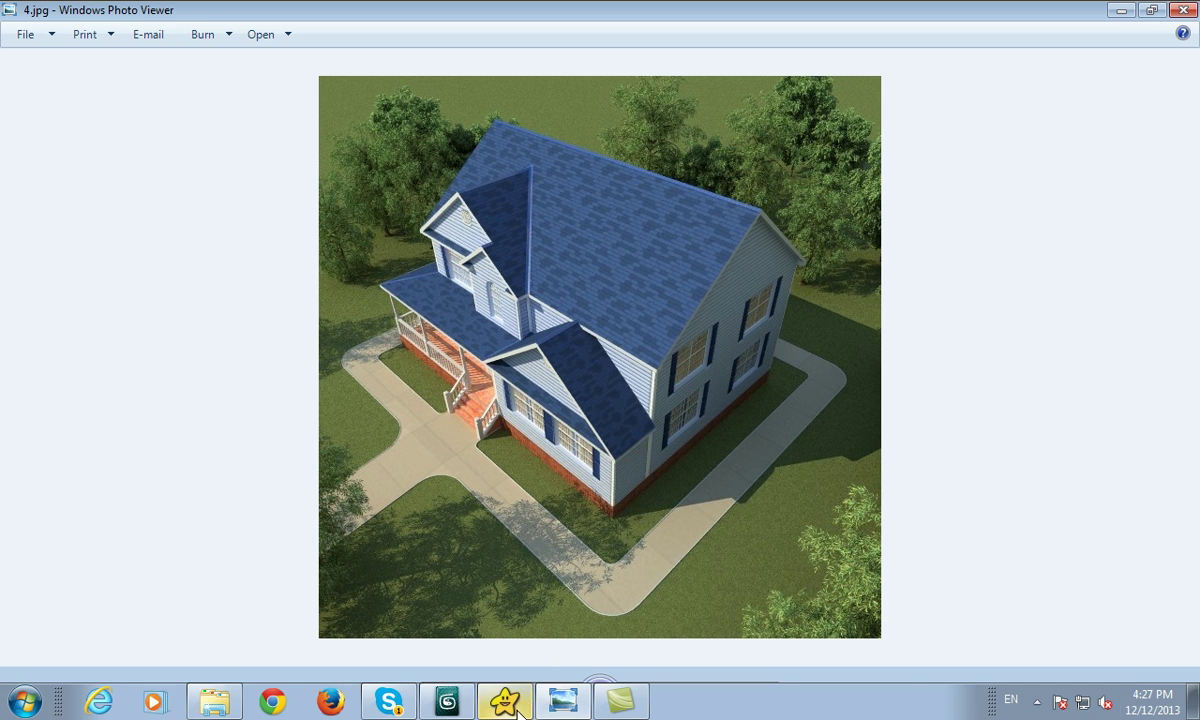
pyautogui.click(443, 702)
pyautogui.moveTo(527, 461); pyautogui.dragTo(498, 450, button='middle')
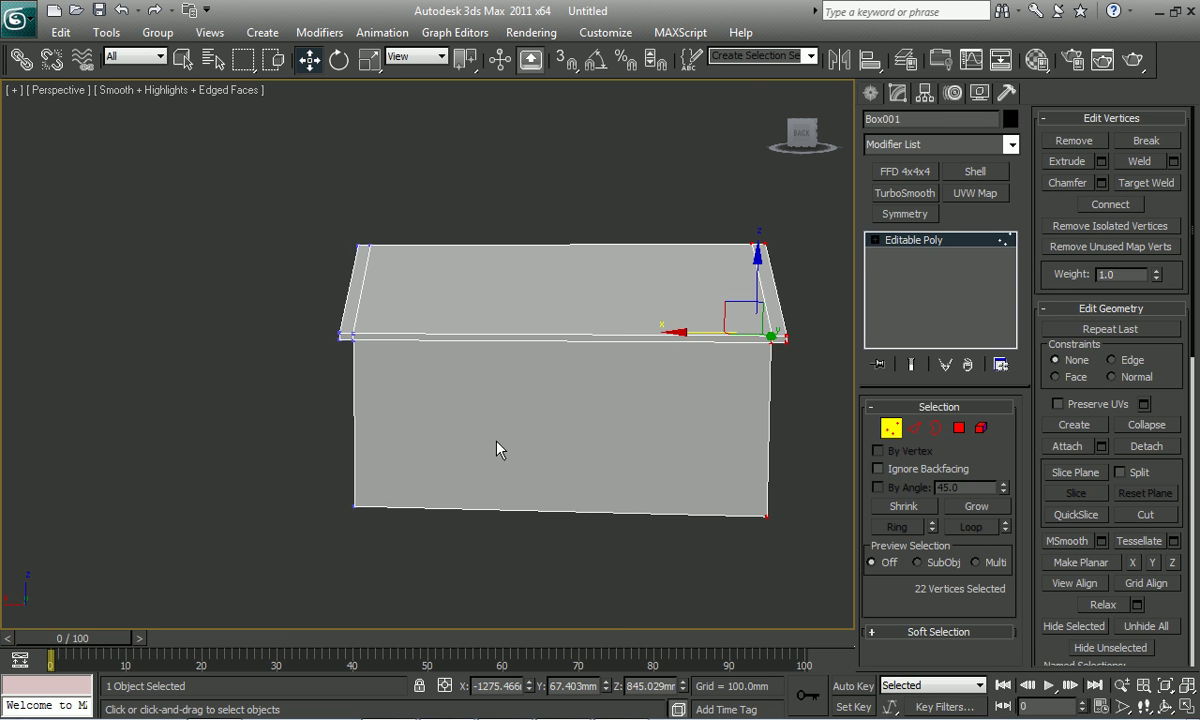
# - Connect the lengthwise edges to add a vertical edge loop at mid-length
pyautogui.press('2')
pyautogui.moveTo(536, 198); pyautogui.dragTo(640, 578)
pyautogui.rightClick(667, 386)
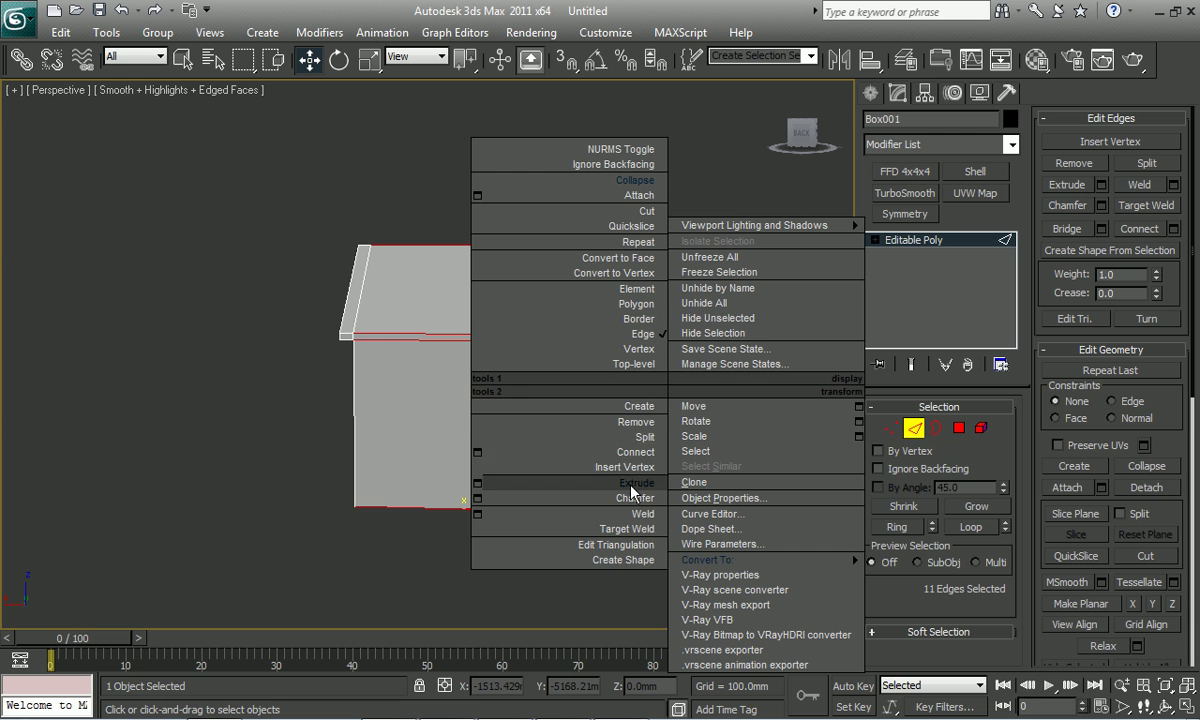
pyautogui.click(640, 451)
# - Ring-connect the vertical wall edges with 1 segment and raise the new horizontal loop
pyautogui.keyDown('alt'); pyautogui.moveTo(612, 447); pyautogui.dragTo(498, 450, button='middle'); pyautogui.keyUp('alt')
pyautogui.doubleClick(494, 450)
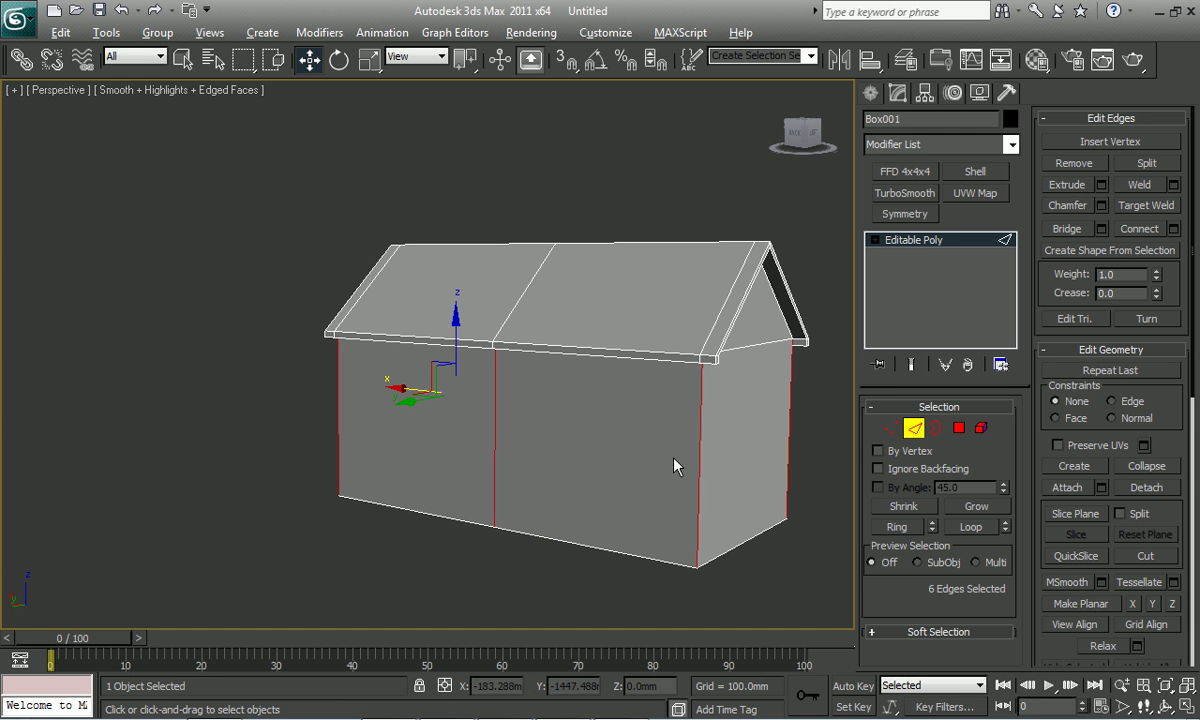
pyautogui.click(897, 527)
pyautogui.rightClick(680, 430)
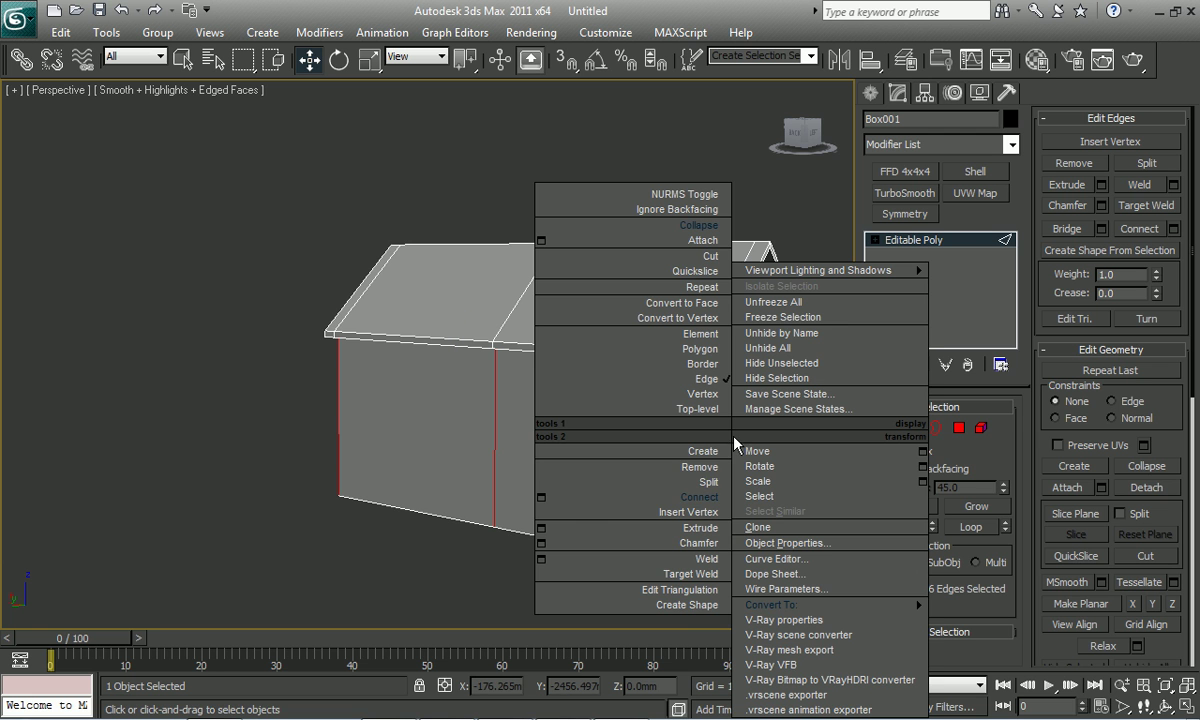
pyautogui.click(540, 502)
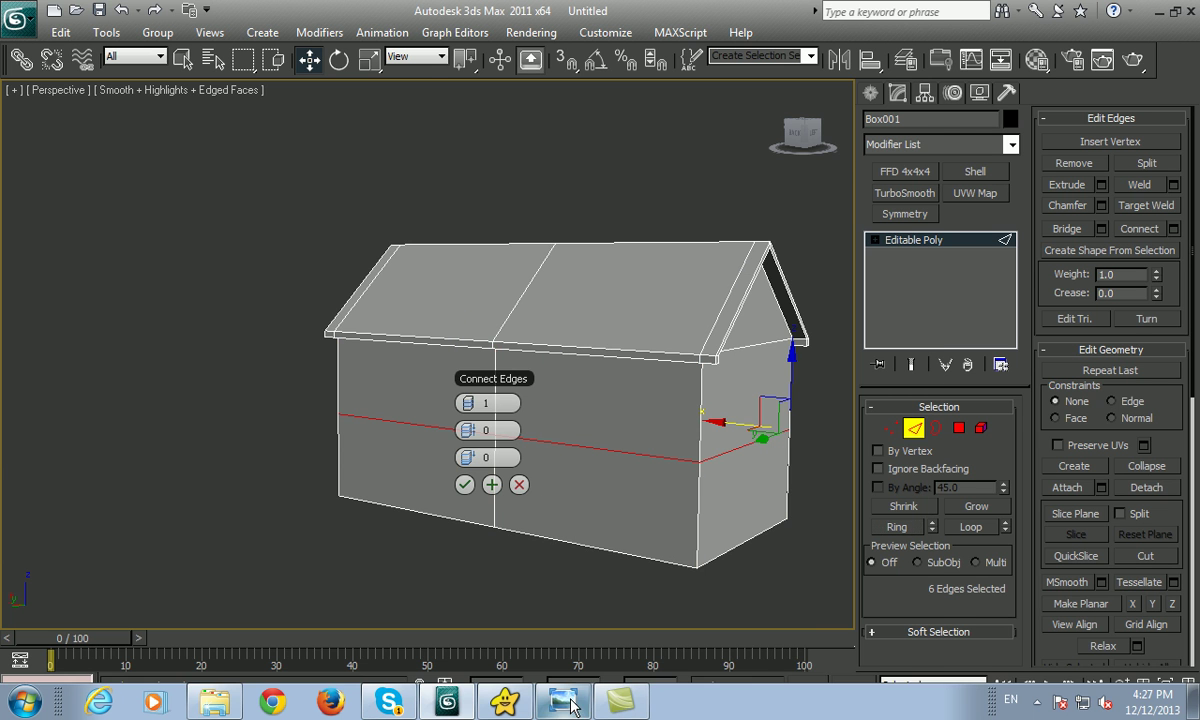
pyautogui.click(563, 701)
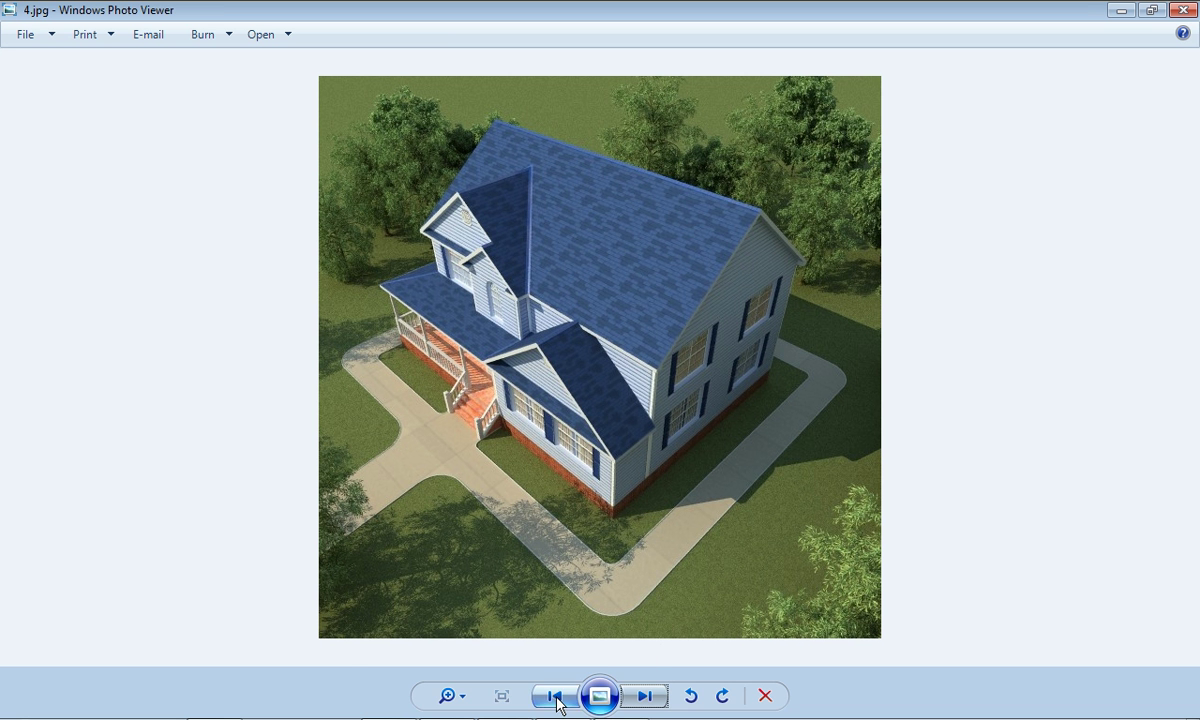
pyautogui.click(555, 697)
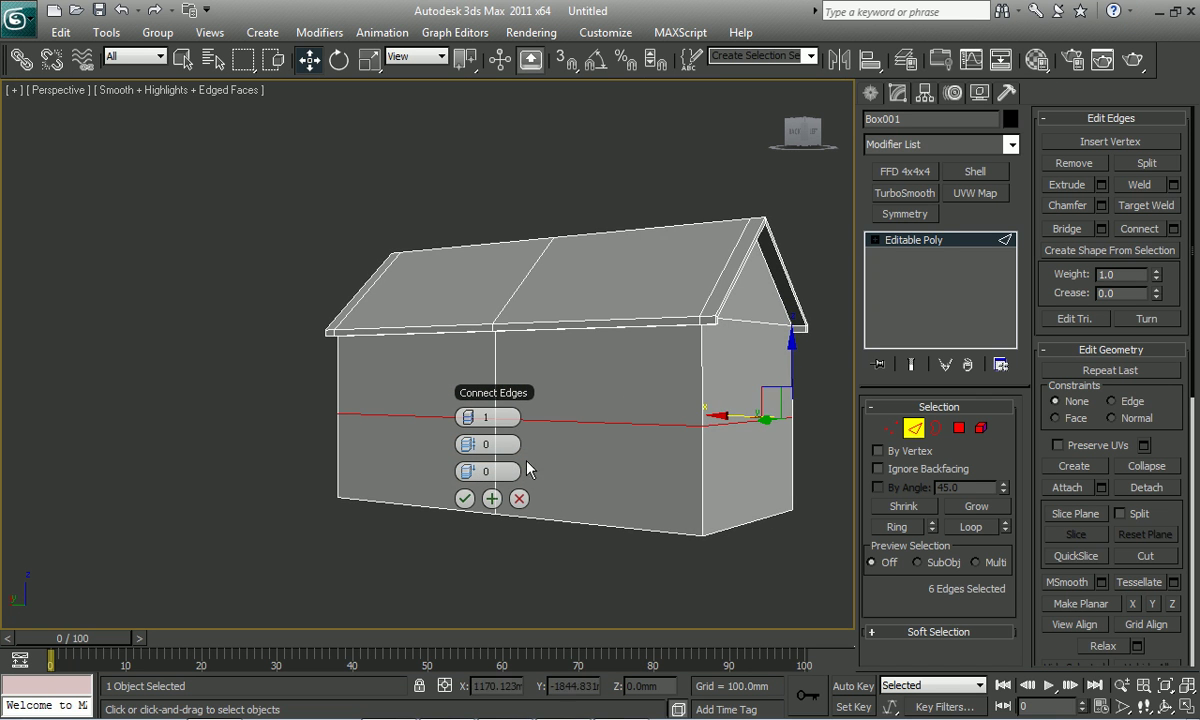
pyautogui.click(464, 500)
pyautogui.moveTo(549, 360); pyautogui.dragTo(549, 347)
# - Extrude the lower front wall panel and push it outward along Y as a bay box
pyautogui.press('4')
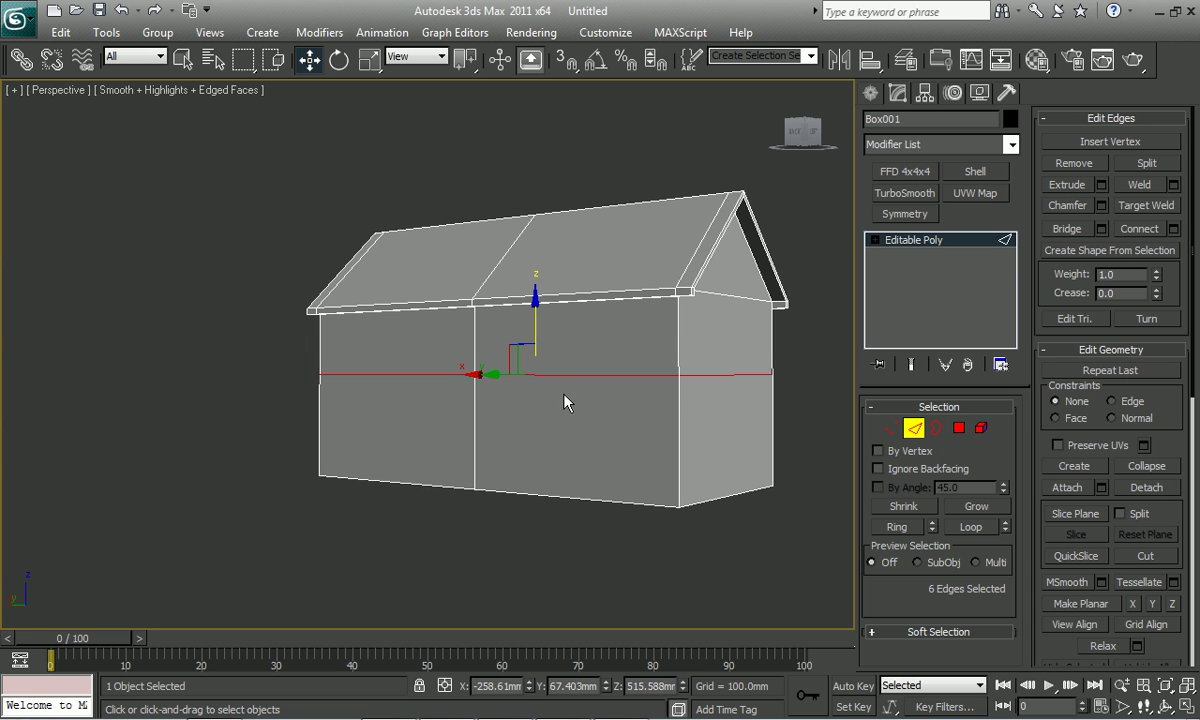
pyautogui.click(570, 412)
pyautogui.press('z')
pyautogui.scroll(-5, 615, 421)
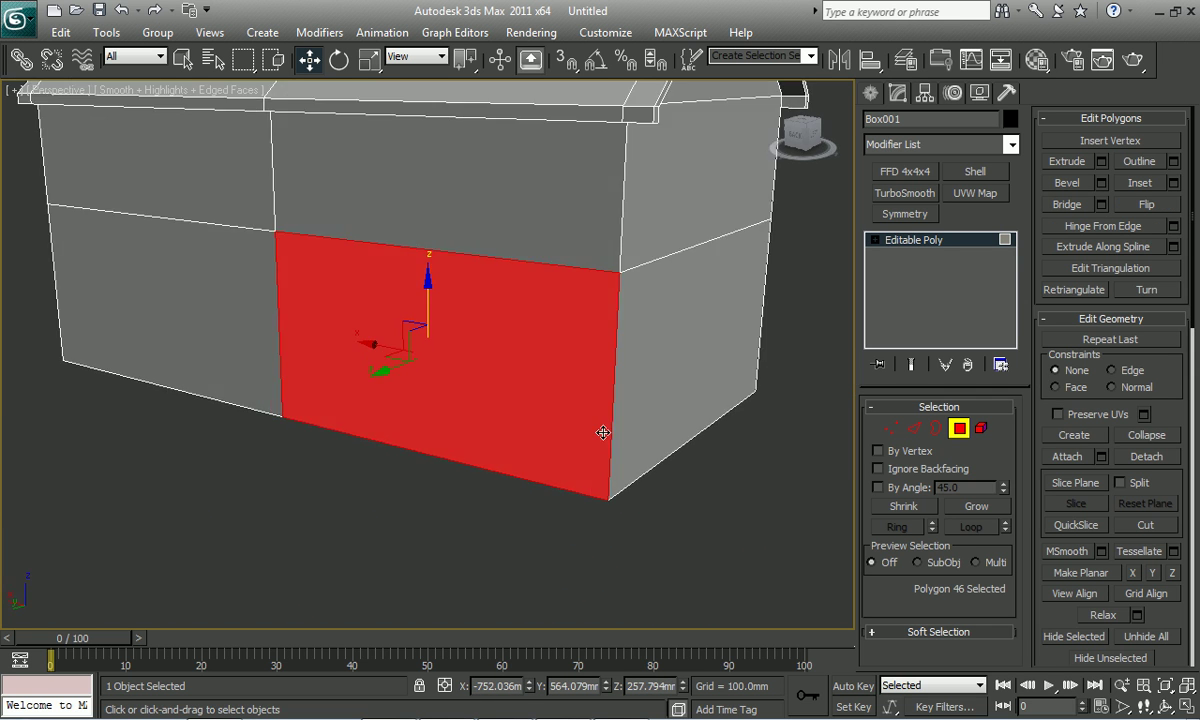
pyautogui.keyDown('alt'); pyautogui.moveTo(615, 421); pyautogui.dragTo(512, 315, button='middle'); pyautogui.keyUp('alt')
pyautogui.rightClick(537, 345)
pyautogui.click(350, 383)
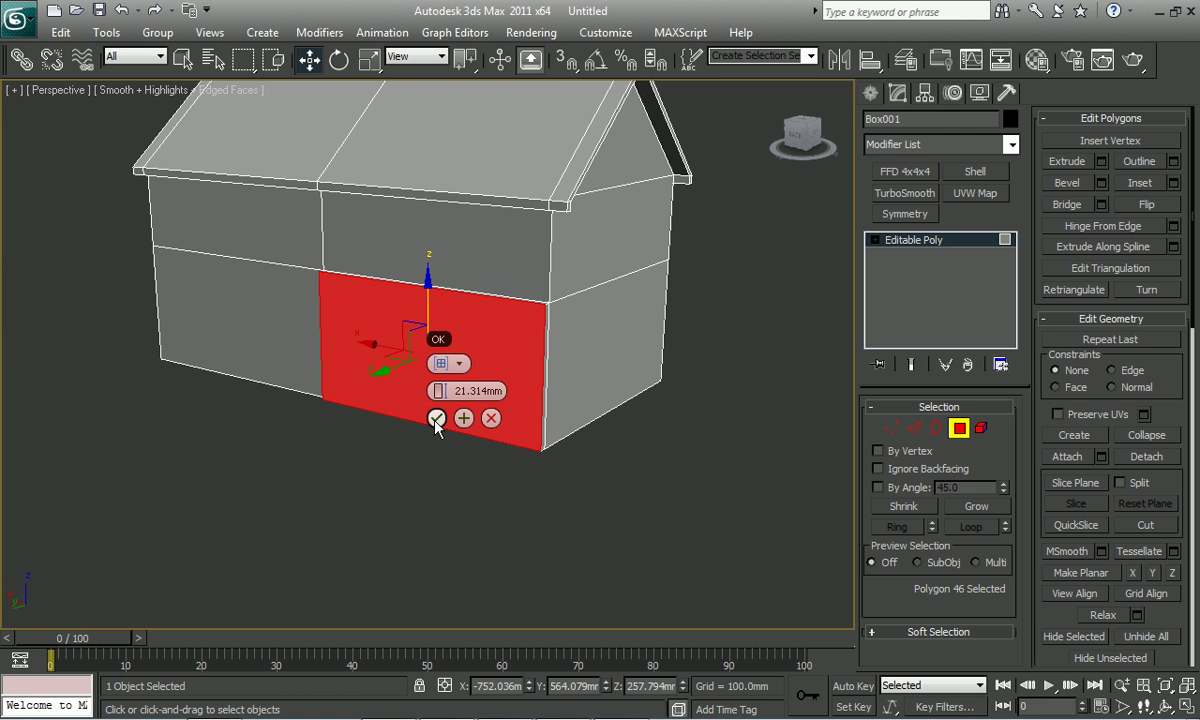
pyautogui.click(436, 420)
pyautogui.keyDown('alt'); pyautogui.moveTo(434, 415); pyautogui.dragTo(407, 394, button='middle'); pyautogui.keyUp('alt')
pyautogui.moveTo(400, 394); pyautogui.dragTo(311, 397)
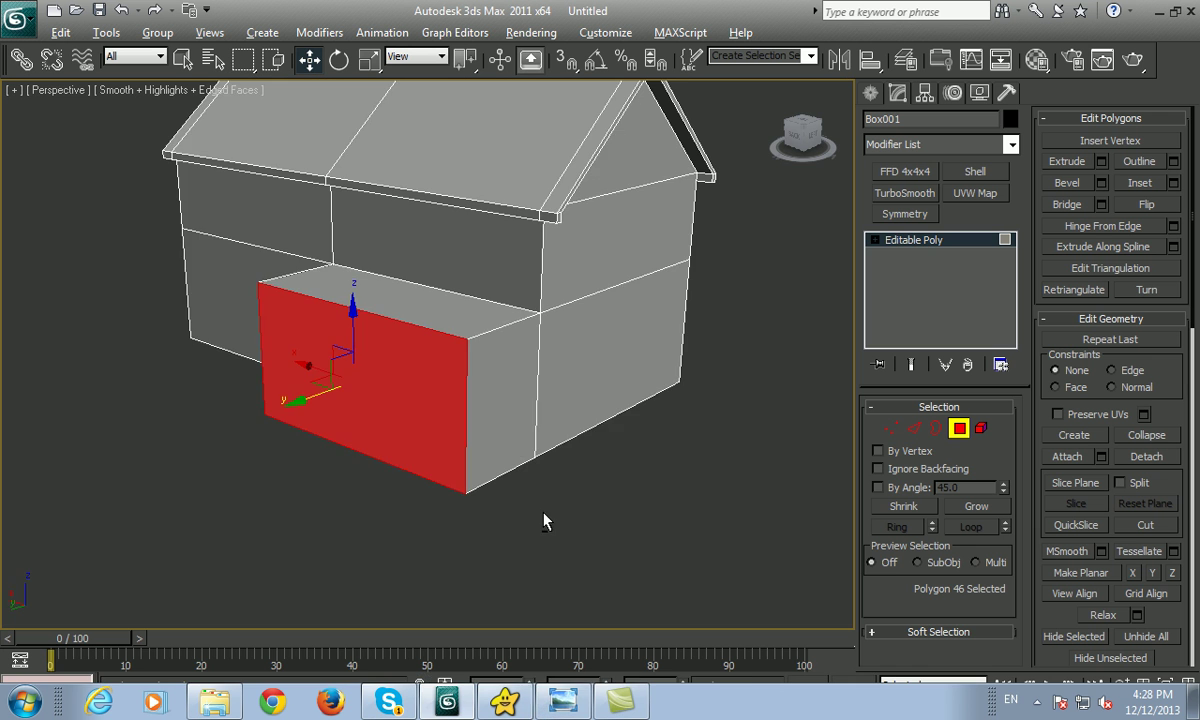
pyautogui.keyDown('alt'); pyautogui.moveTo(540, 560); pyautogui.dragTo(471, 441, button='middle'); pyautogui.keyUp('alt')
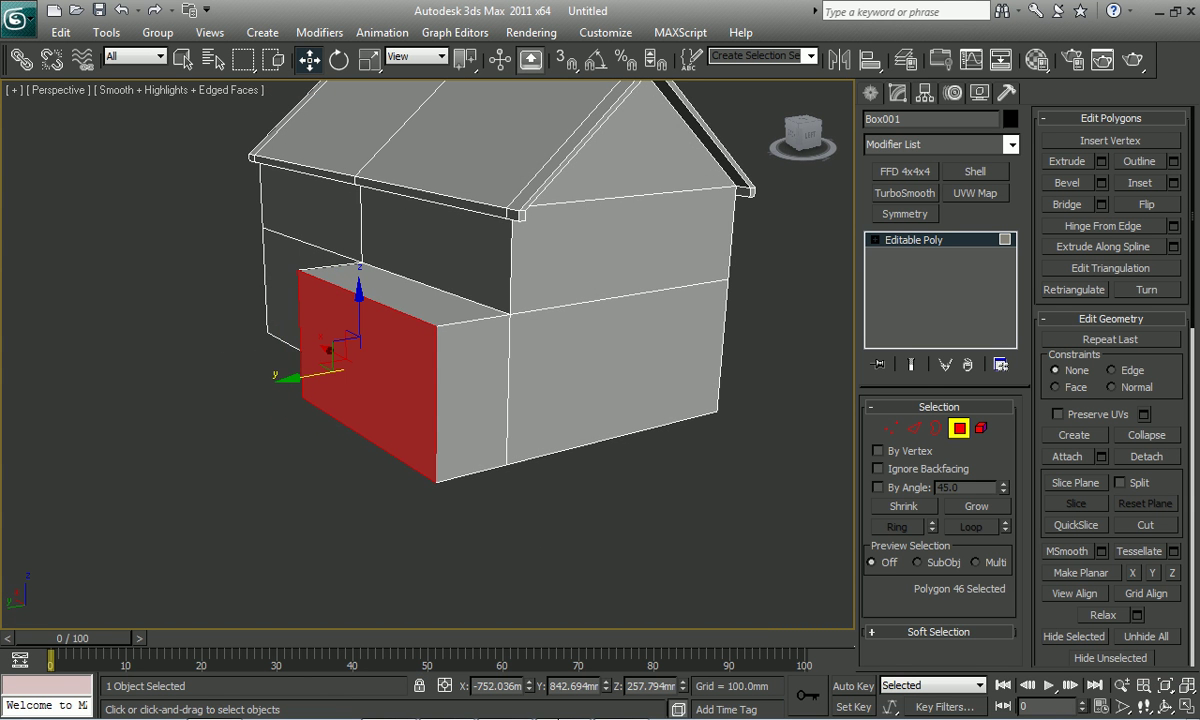
# - Check the 3.jpg reference render, close the viewer and return to the model
pyautogui.click(560, 704)
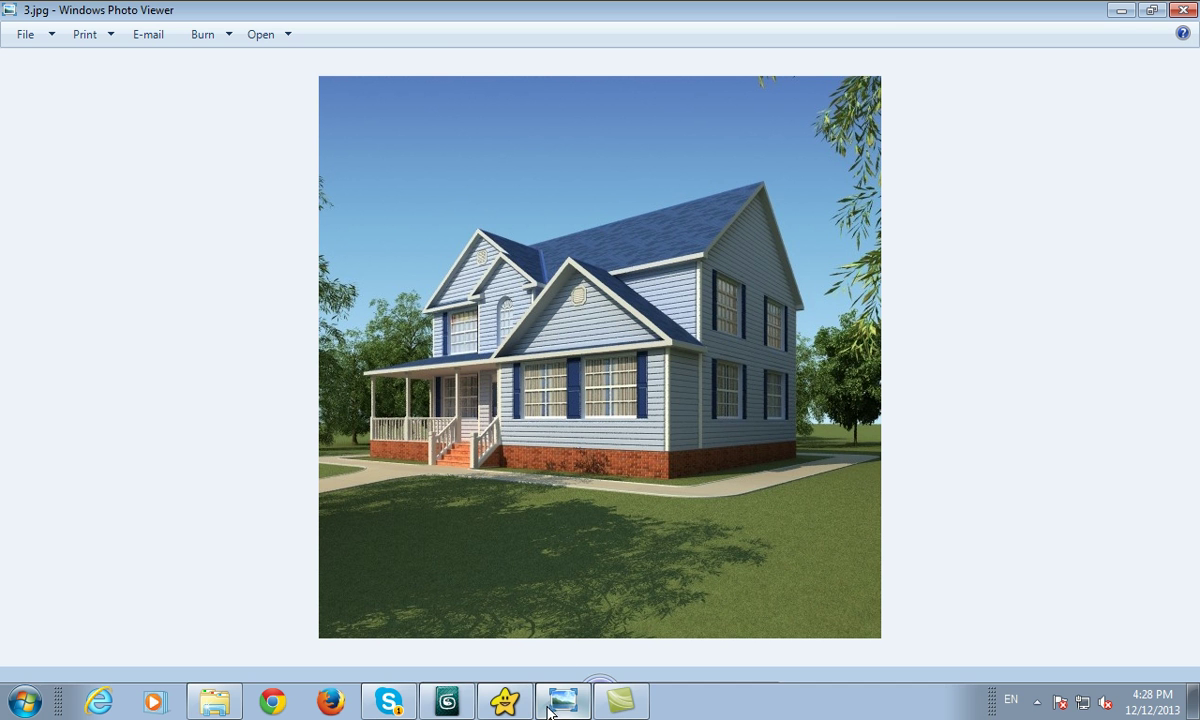
pyautogui.click(562, 707)
pyautogui.click(565, 707)
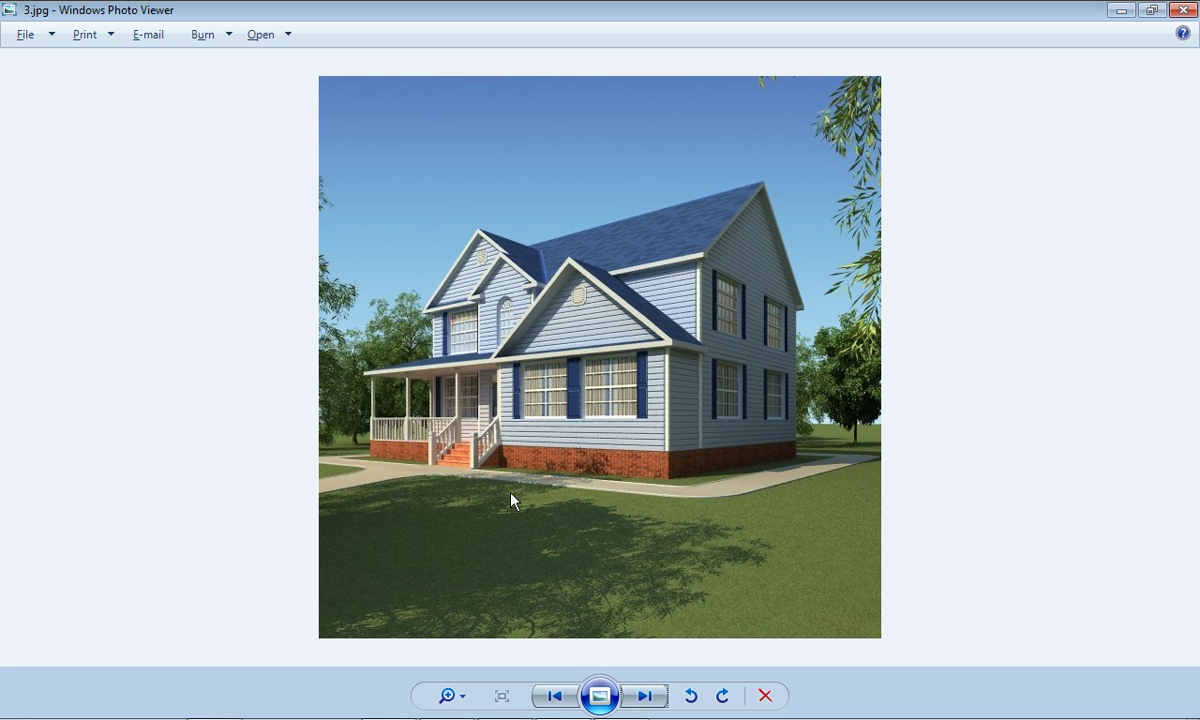
pyautogui.click(545, 708)
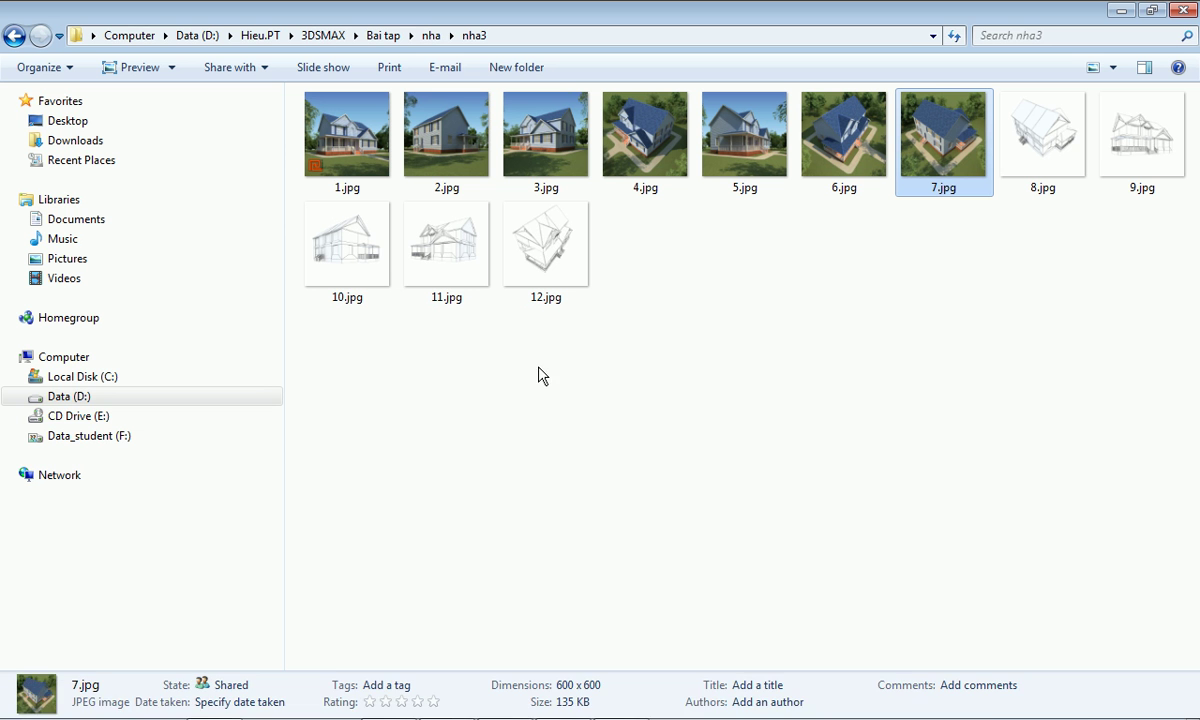
pyautogui.click(453, 706)
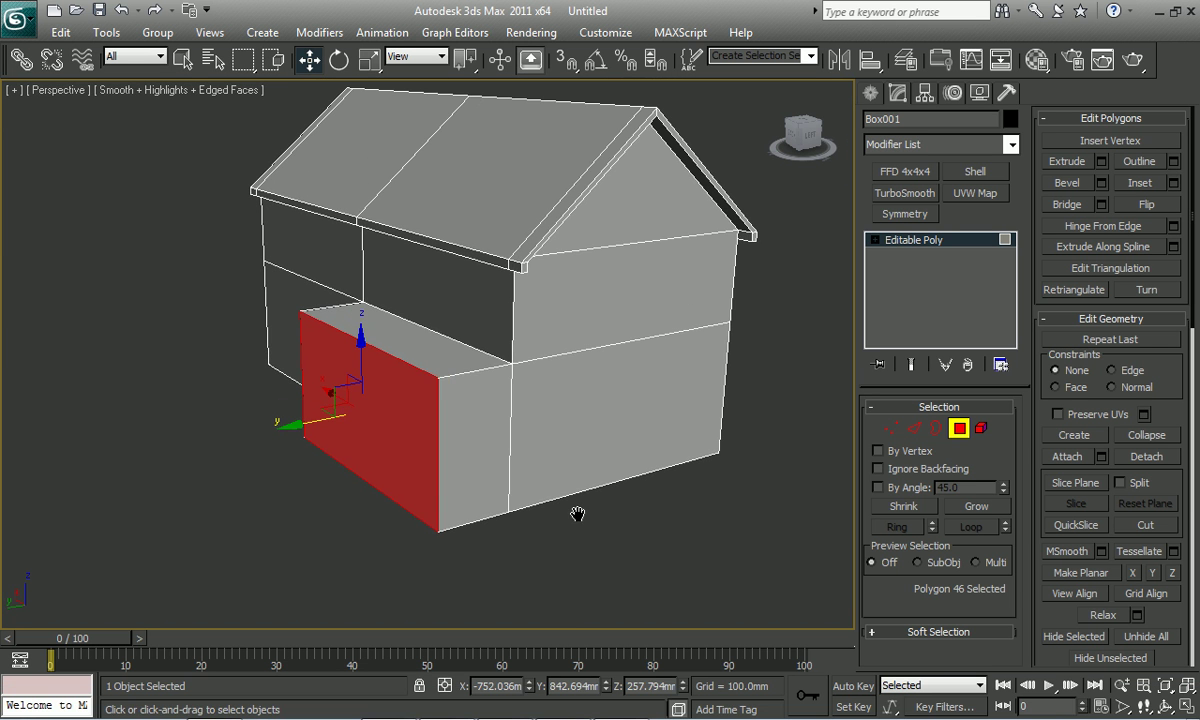
# - Select the protruding box's top face and compare against the reference render
pyautogui.click(424, 343)
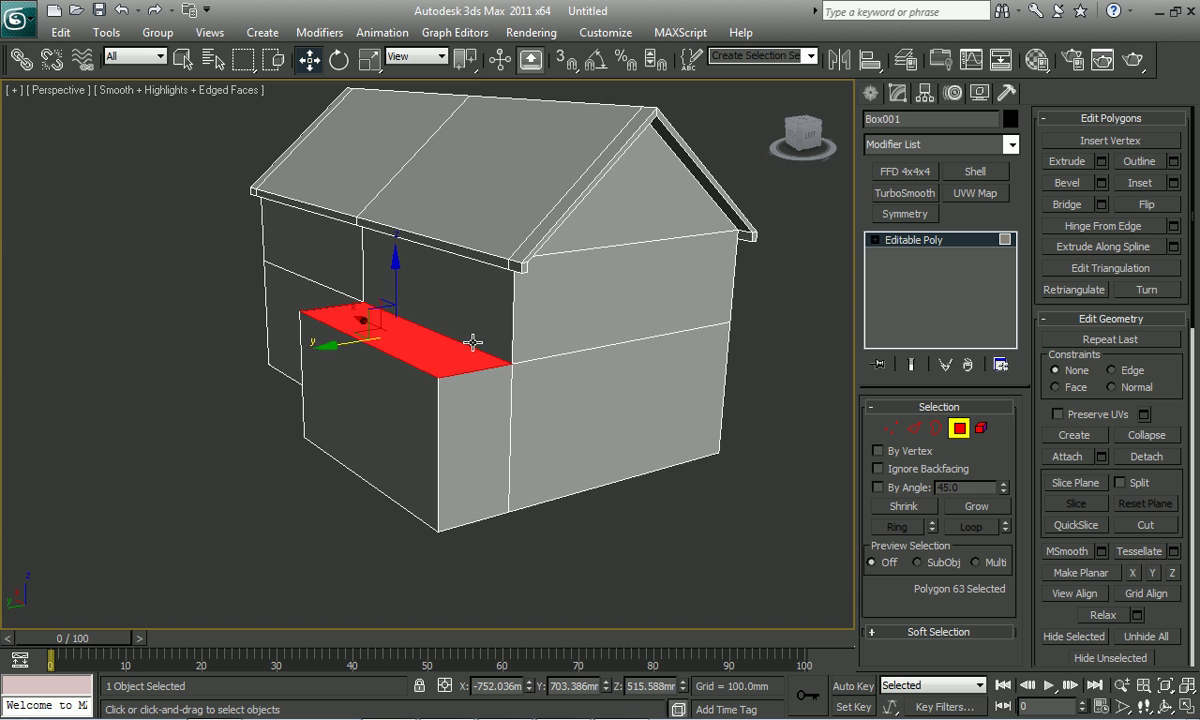
pyautogui.scroll(2, 467, 343)
pyautogui.scroll(2, 520, 367)
pyautogui.scroll(-5, 550, 395)
pyautogui.scroll(-2, 393, 392)
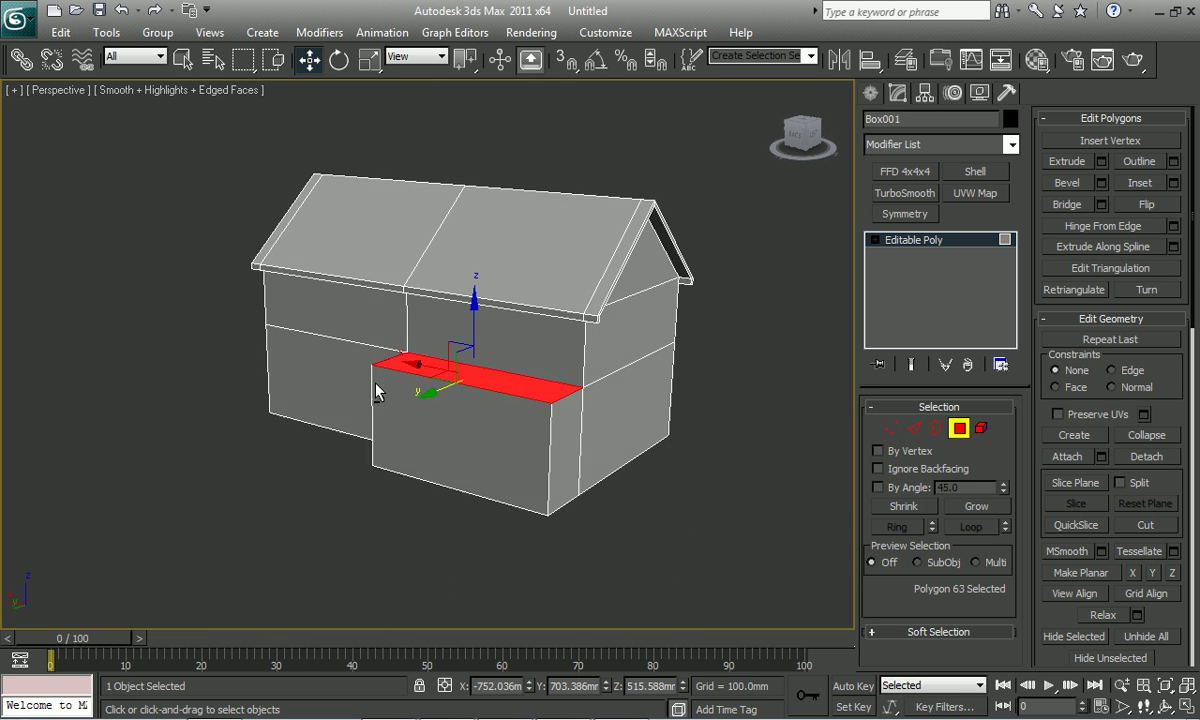
pyautogui.scroll(3, 393, 392)
pyautogui.keyDown('alt'); pyautogui.moveTo(393, 392); pyautogui.dragTo(484, 438, button='middle'); pyautogui.keyUp('alt')
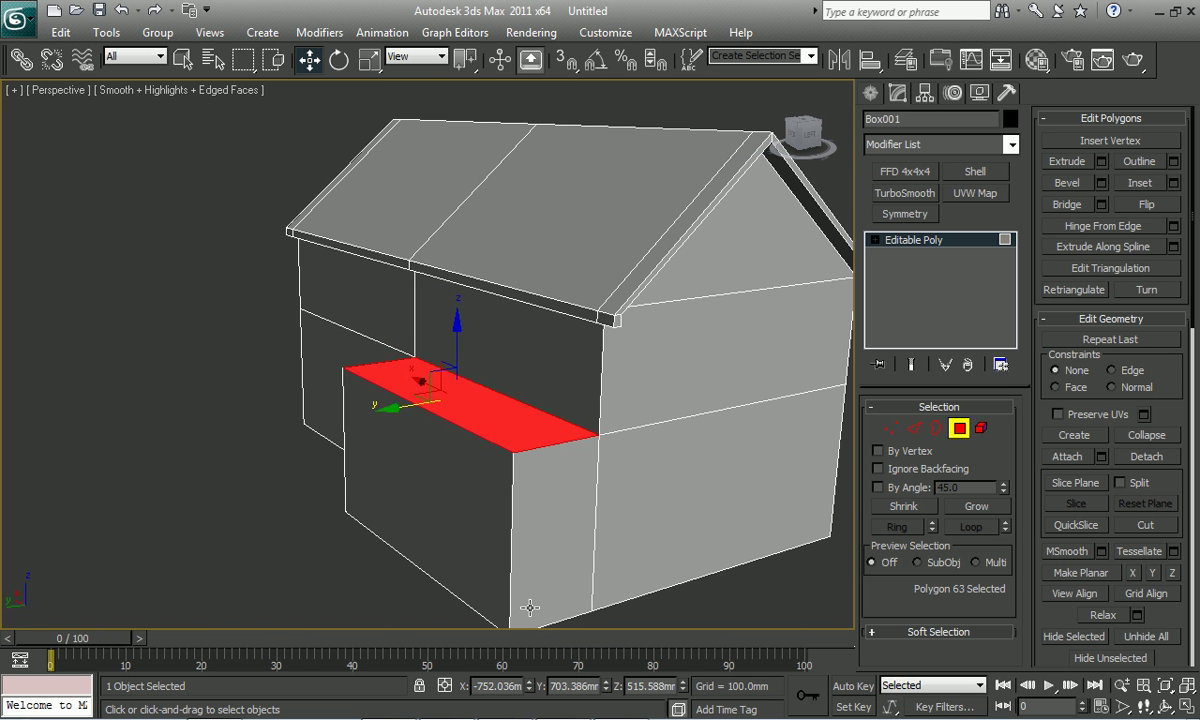
pyautogui.click(557, 710)
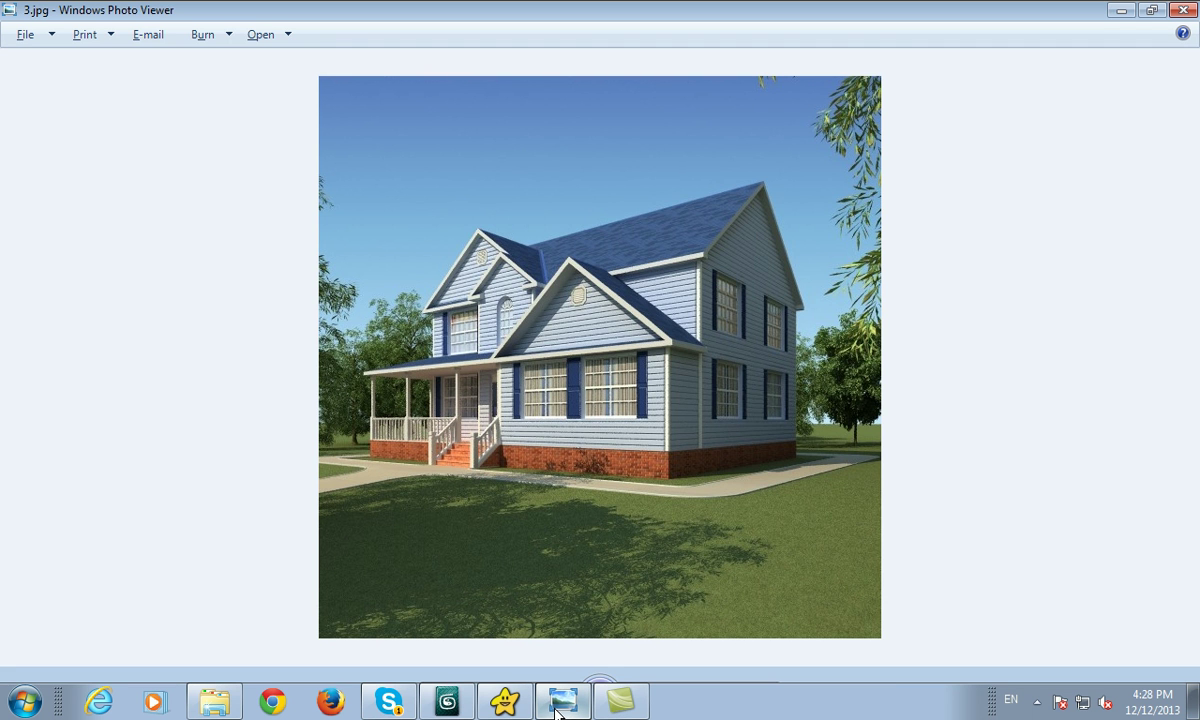
pyautogui.click(557, 710)
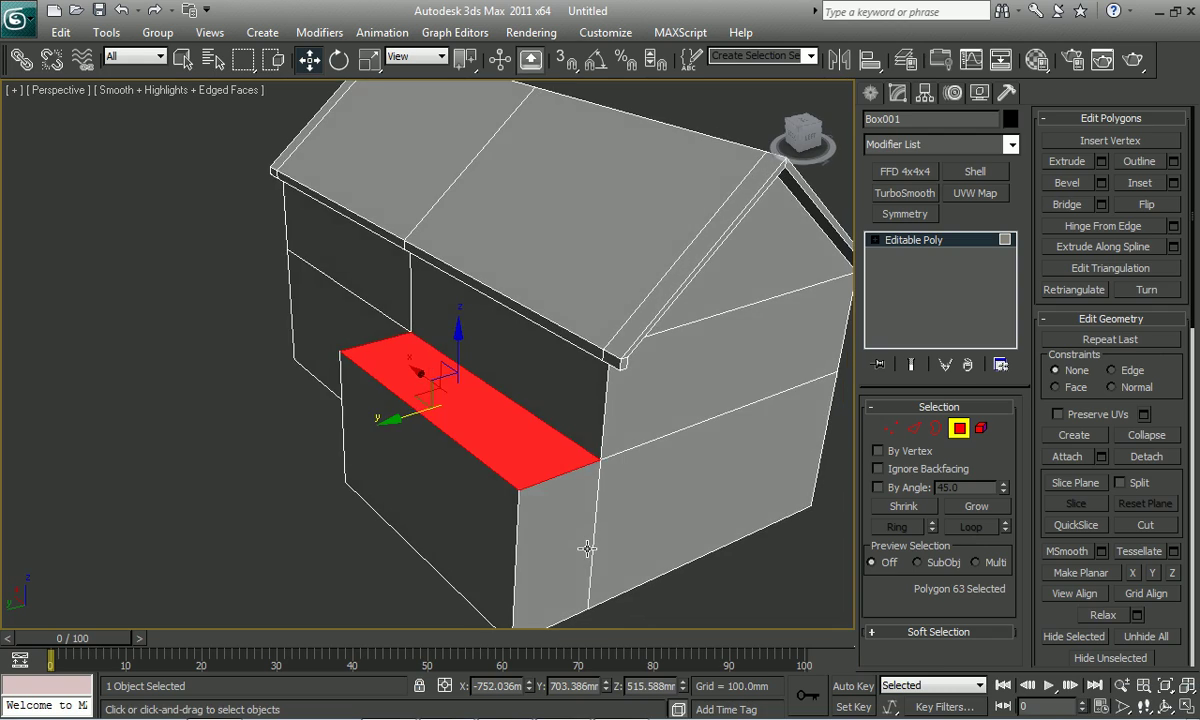
pyautogui.keyDown('alt'); pyautogui.moveTo(530, 500); pyautogui.dragTo(546, 455, button='middle'); pyautogui.keyUp('alt')
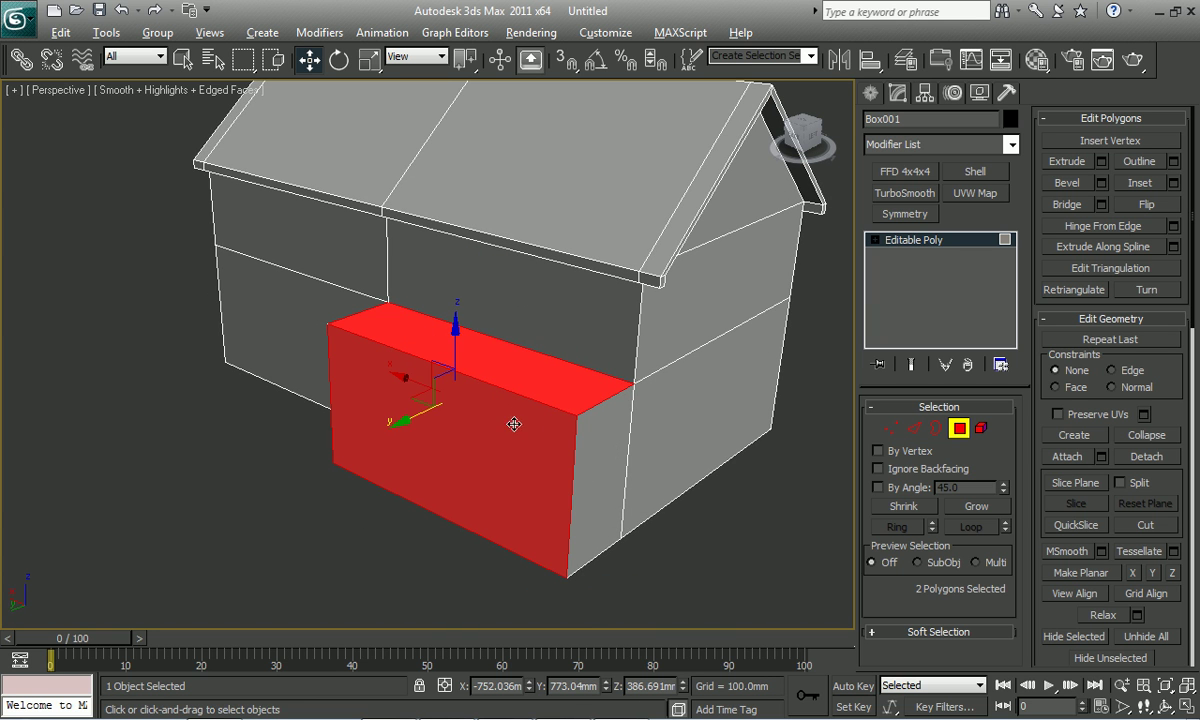
# - Grow the selection to all box faces and detach them as Object001
pyautogui.click(513, 425)
pyautogui.click(976, 506)
pyautogui.keyDown('alt'); pyautogui.moveTo(720, 470); pyautogui.dragTo(677, 432, button='middle'); pyautogui.keyUp('alt')
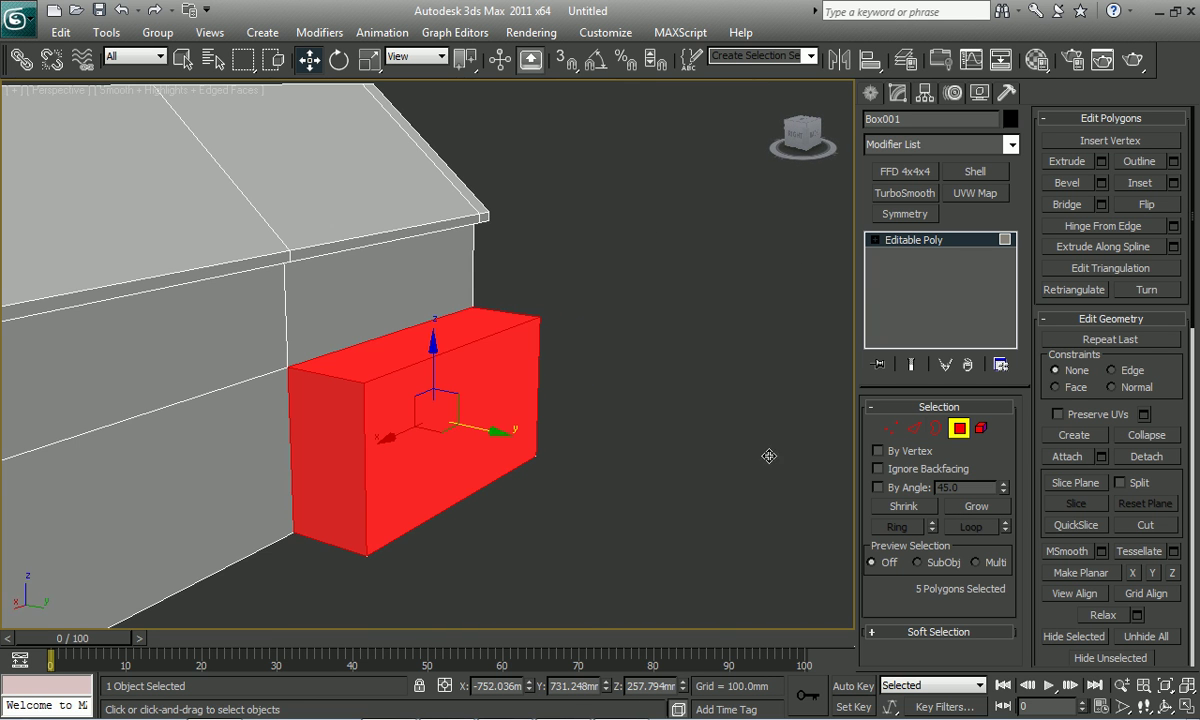
pyautogui.click(1144, 456)
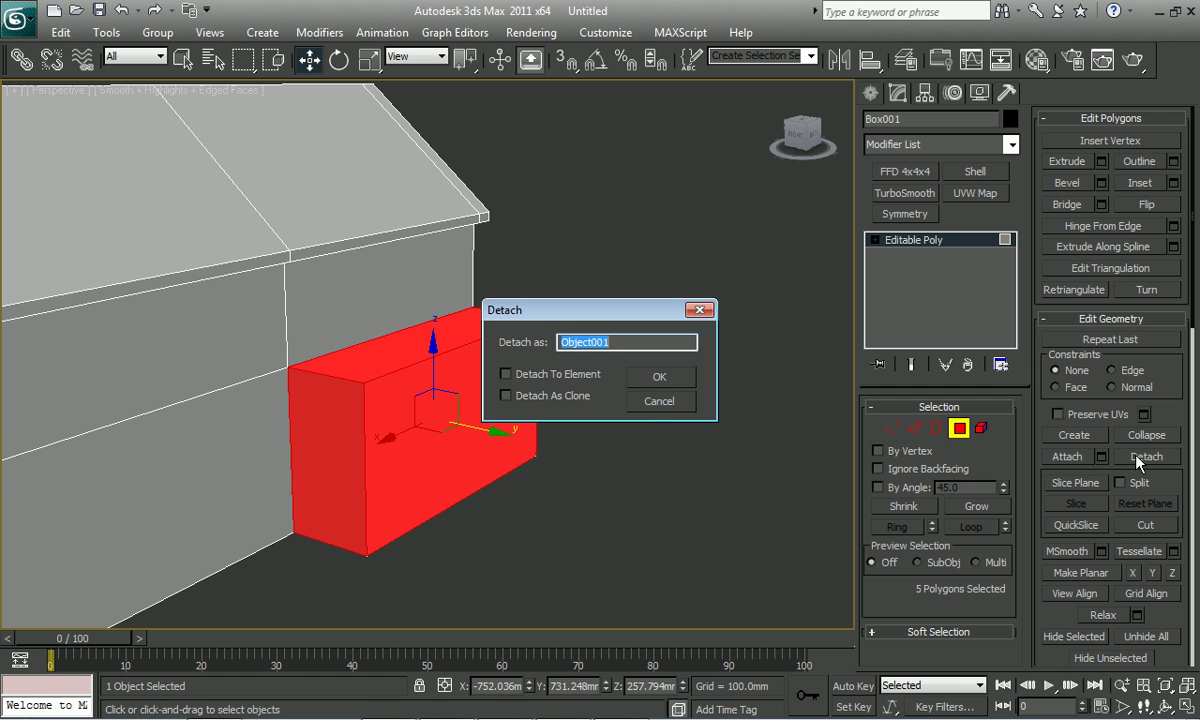
pyautogui.click(659, 377)
# - Centre Object001's pivot on the object and isolate it with Alt+Q
pyautogui.click(958, 428)
pyautogui.click(830, 410)
pyautogui.click(413, 390)
pyautogui.keyDown('alt'); pyautogui.moveTo(415, 400); pyautogui.dragTo(440, 390, button='middle'); pyautogui.keyUp('alt')
pyautogui.click(925, 92)
pyautogui.click(926, 211)
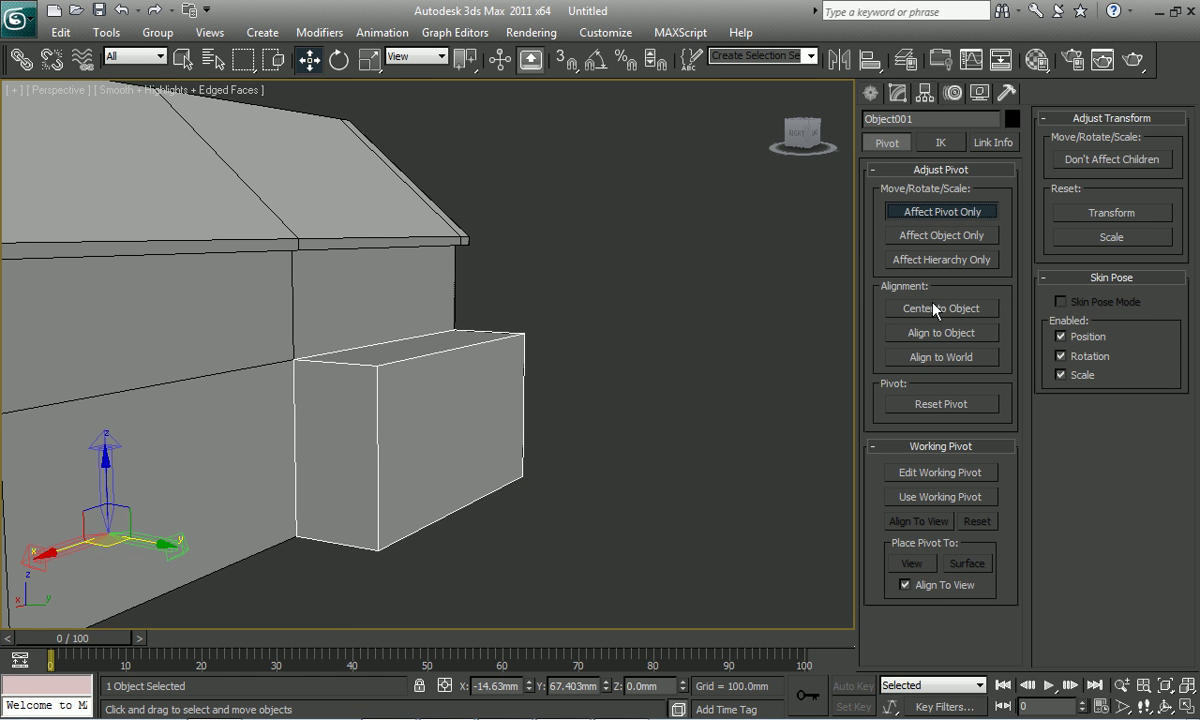
pyautogui.click(930, 308)
pyautogui.click(960, 211)
pyautogui.hotkey('alt', 'q')
pyautogui.keyDown('alt'); pyautogui.moveTo(487, 301); pyautogui.dragTo(635, 428, button='middle'); pyautogui.keyUp('alt')
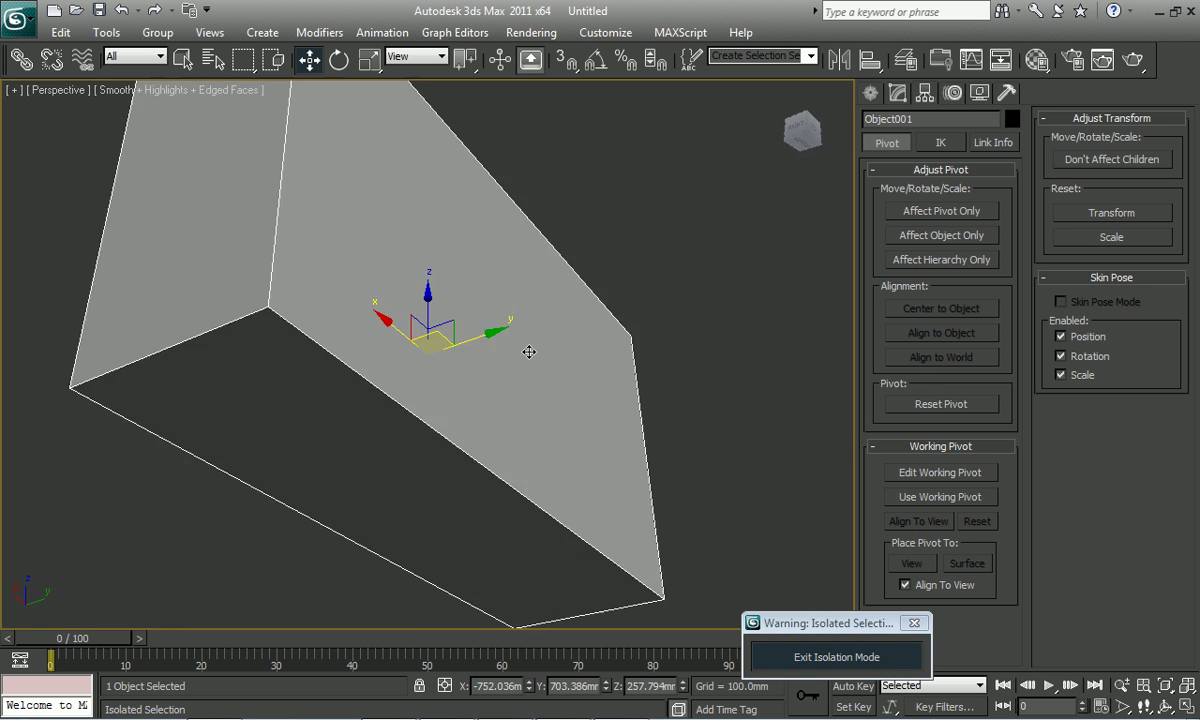
# - Exit isolation so the whole house is visible again
pyautogui.click(818, 657)
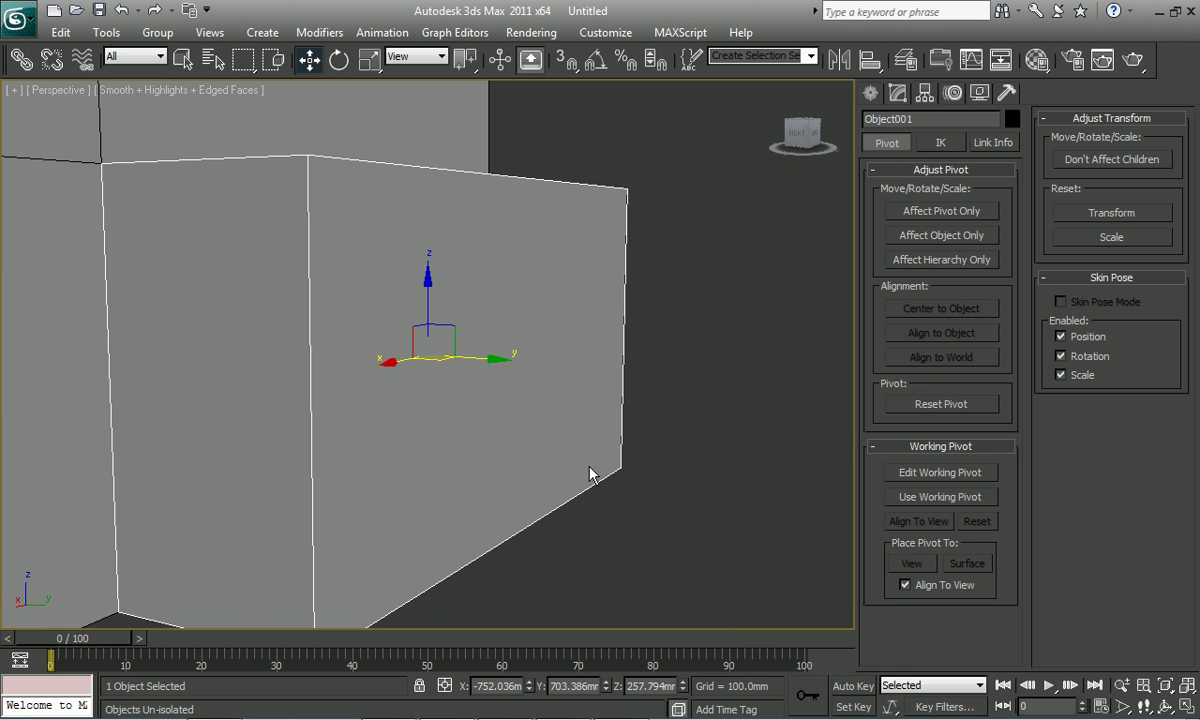
pyautogui.scroll(-3, 500, 470)
pyautogui.scroll(-3, 530, 407)
pyautogui.scroll(-2, 508, 363)
pyautogui.scroll(-3, 508, 363)
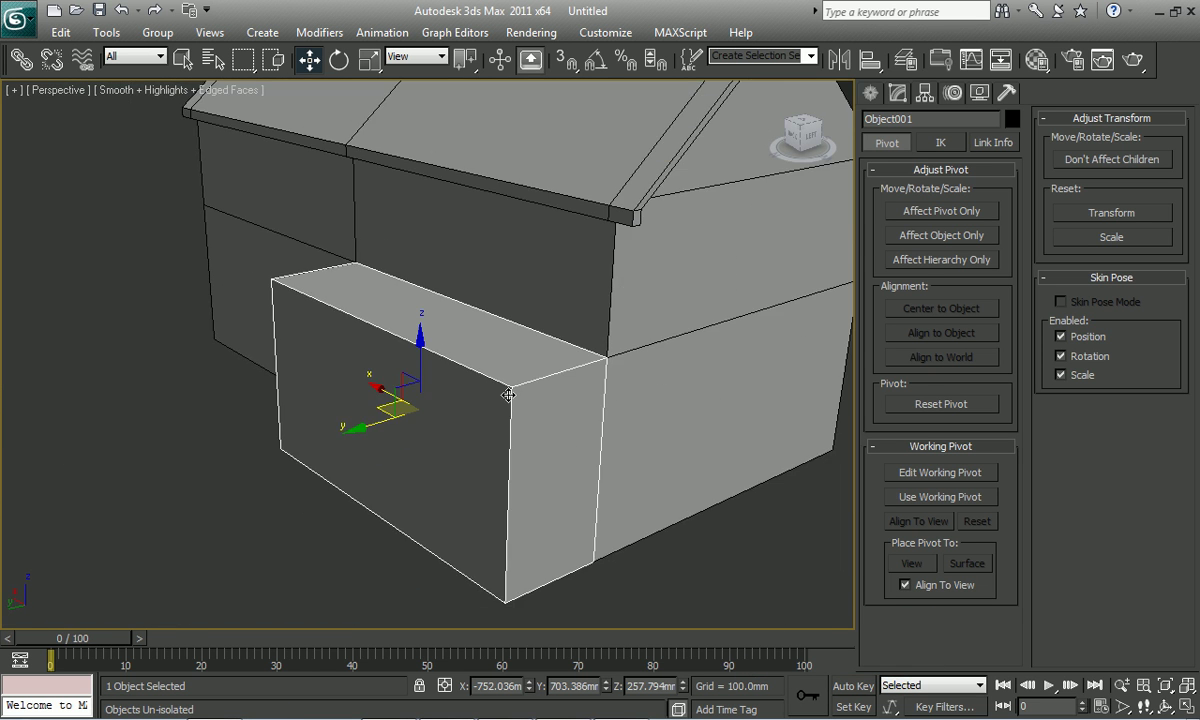
# - Extrude Object001's top face and raise it up to the main roof eave
pyautogui.press('4')
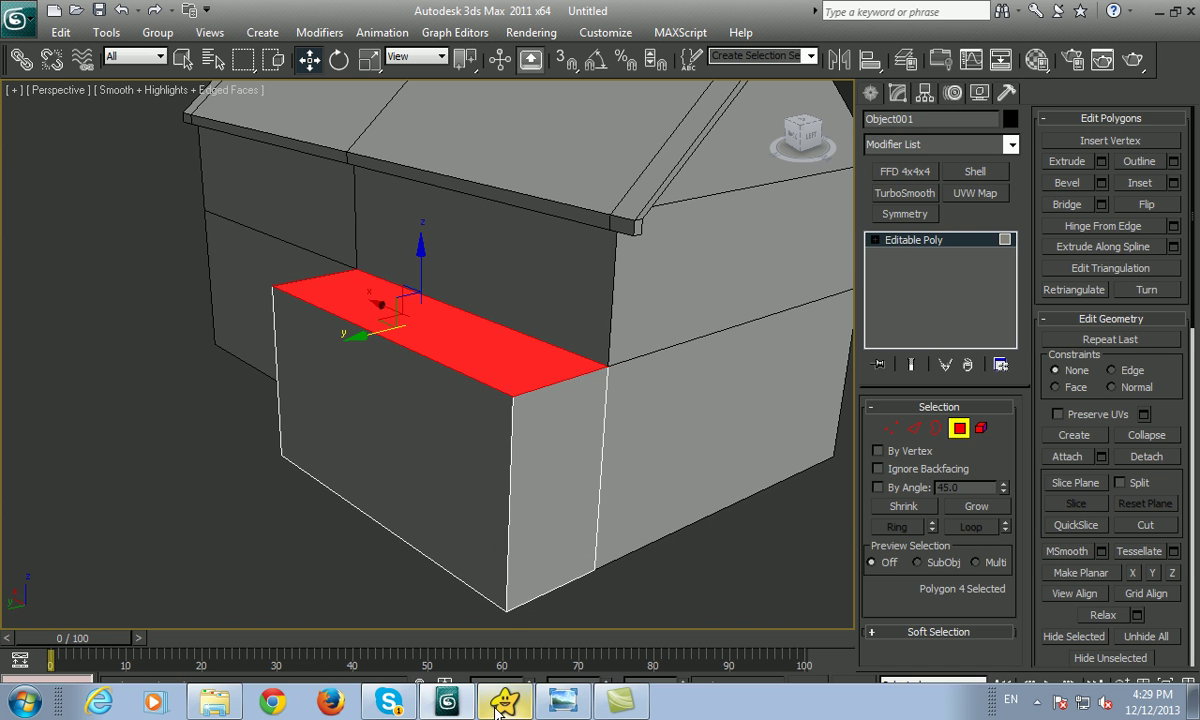
pyautogui.click(560, 703)
pyautogui.click(560, 703)
pyautogui.rightClick(350, 437)
pyautogui.click(345, 530)
pyautogui.click(432, 387)
pyautogui.moveTo(416, 254); pyautogui.dragTo(418, 175)
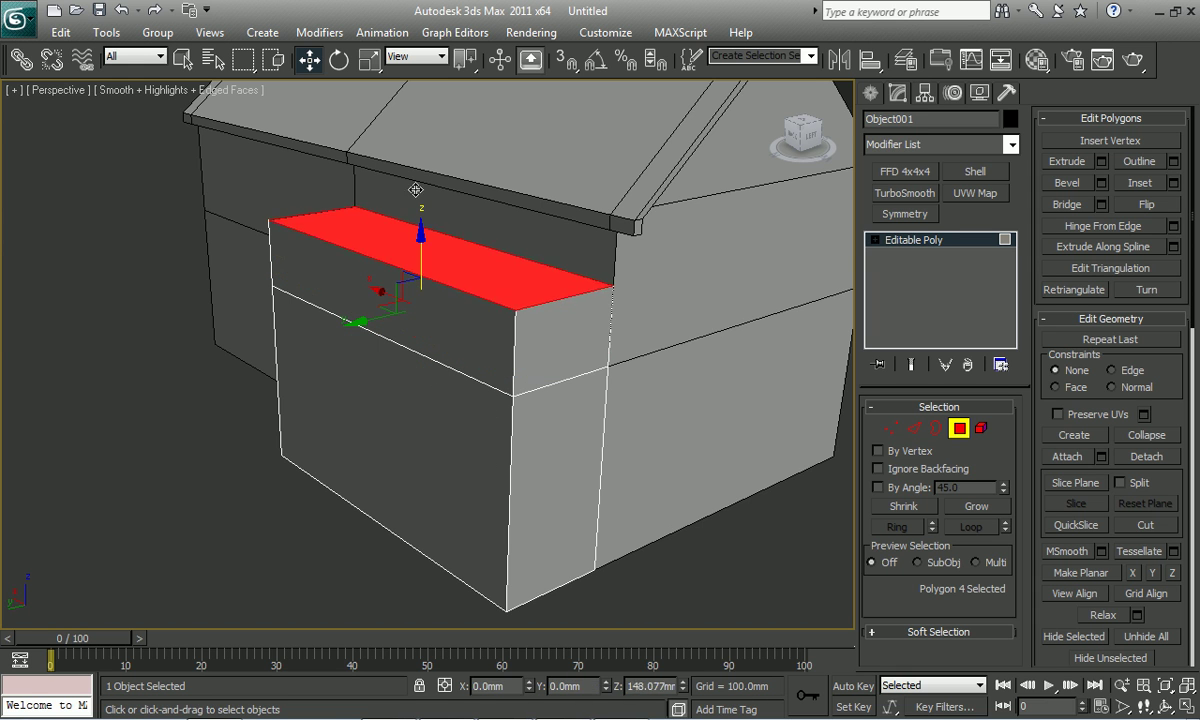
# - Collapse the bay's two top edges into a ridge, then undo it after checking the reference
pyautogui.press('2')
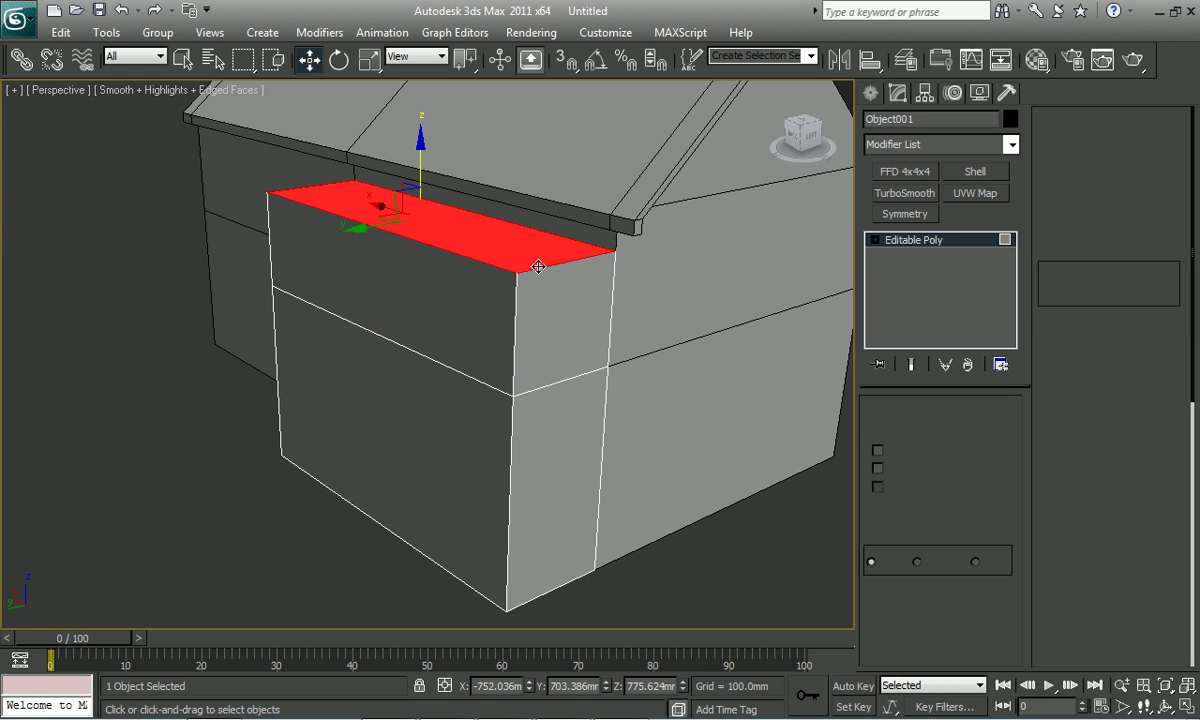
pyautogui.keyDown('ctrl'); pyautogui.click(330, 187); pyautogui.keyUp('ctrl')
pyautogui.rightClick(445, 194)
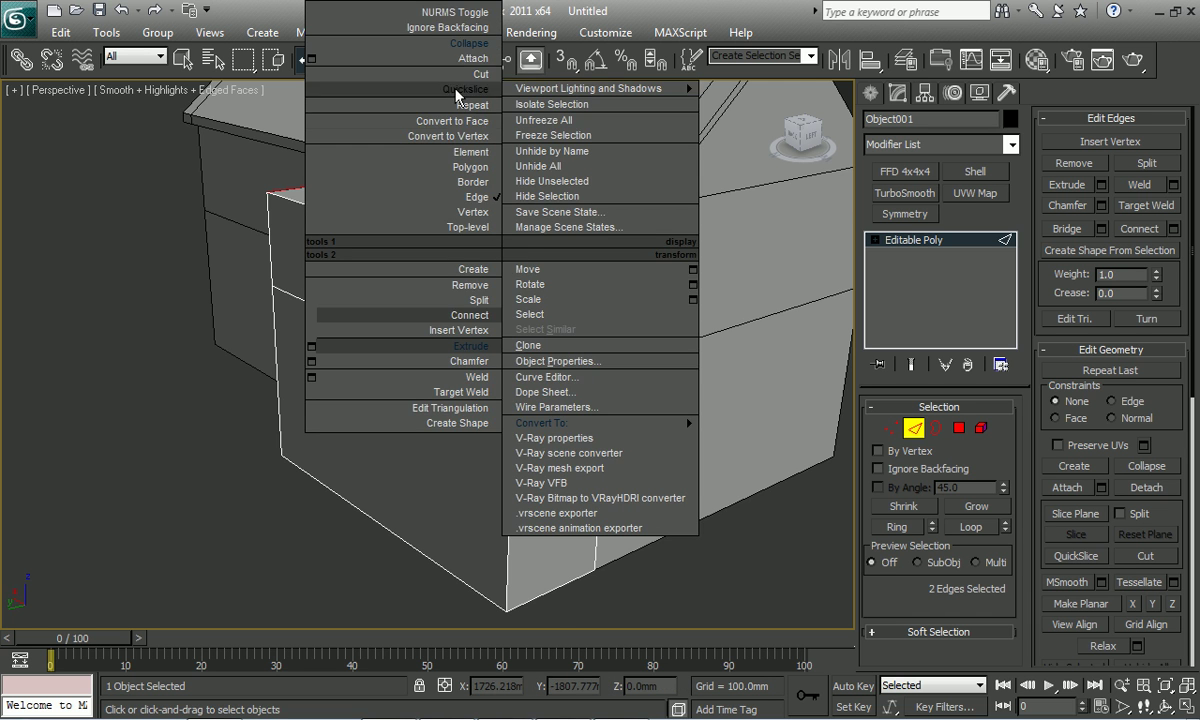
pyautogui.click(418, 52)
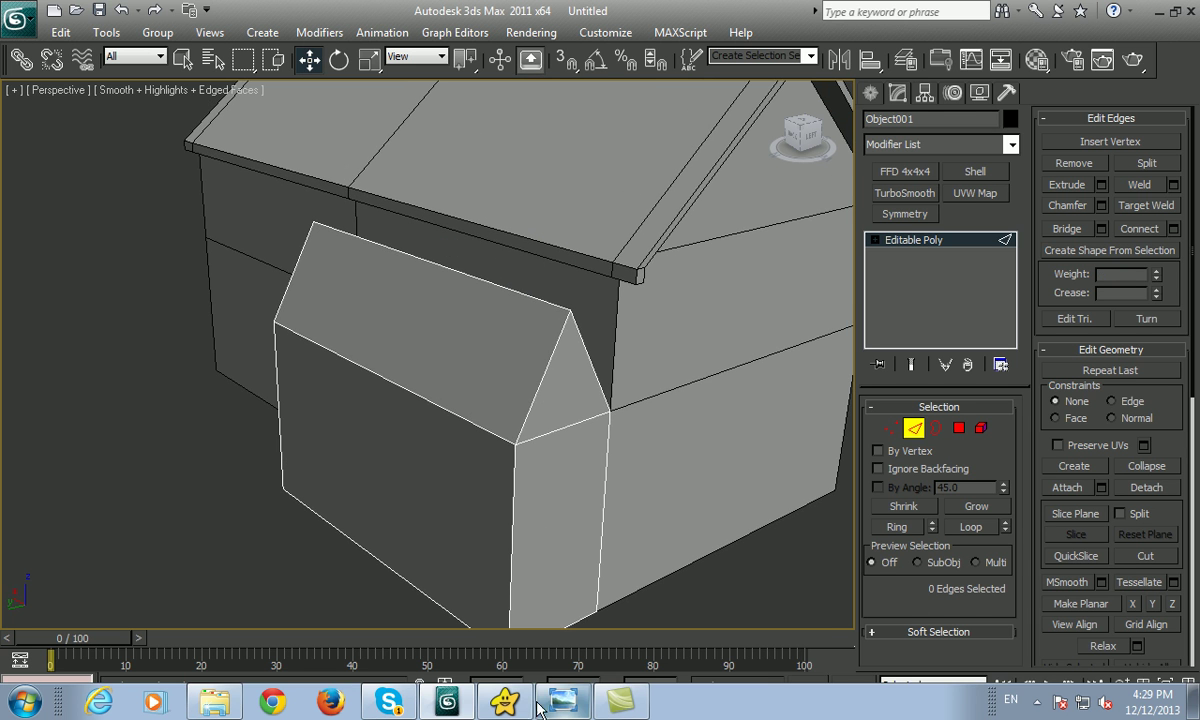
pyautogui.click(556, 703)
pyautogui.click(556, 705)
pyautogui.hotkey('ctrl', 'z')
# - Collapse the top edge into a gable ridge and raise the ridge to heighten the gable
pyautogui.rightClick(510, 303)
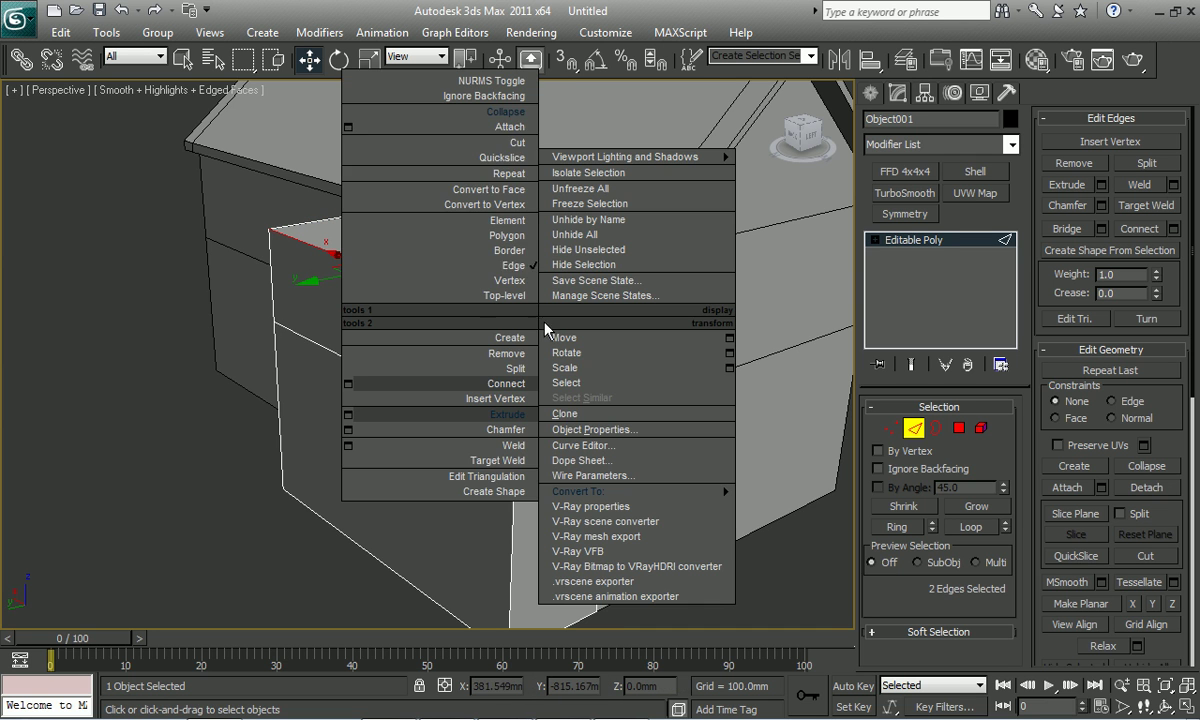
pyautogui.click(456, 108)
pyautogui.click(410, 260)
pyautogui.moveTo(421, 225); pyautogui.dragTo(421, 170)
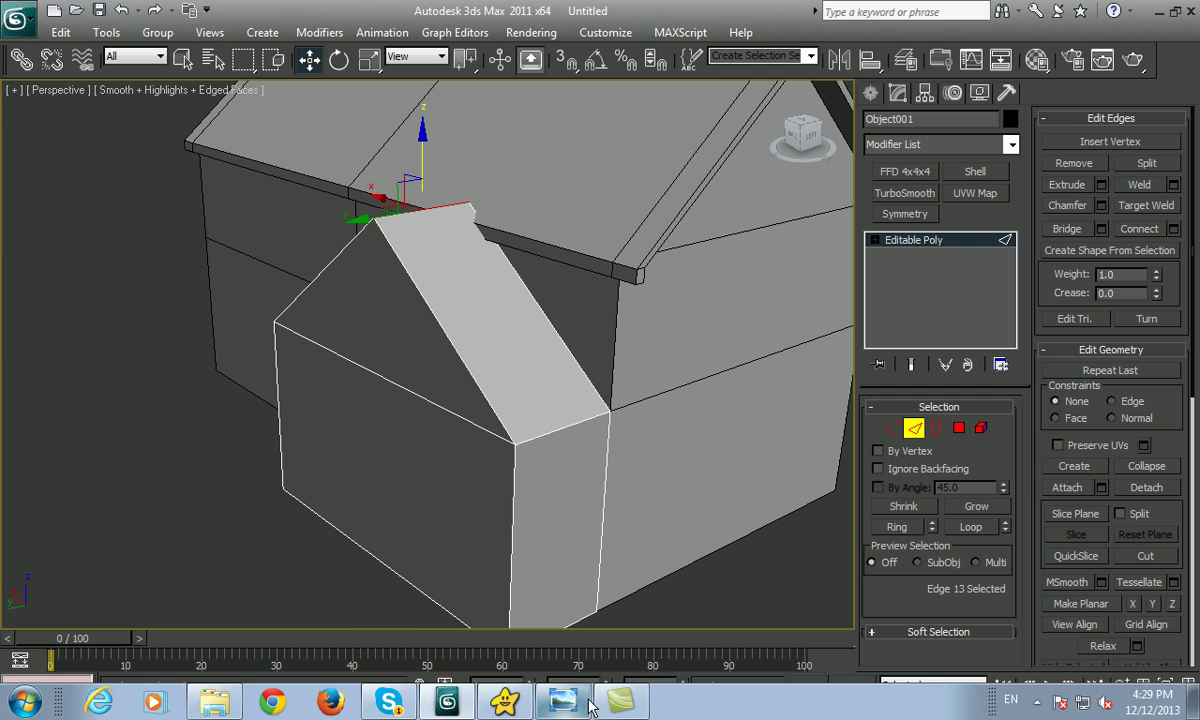
pyautogui.click(564, 702)
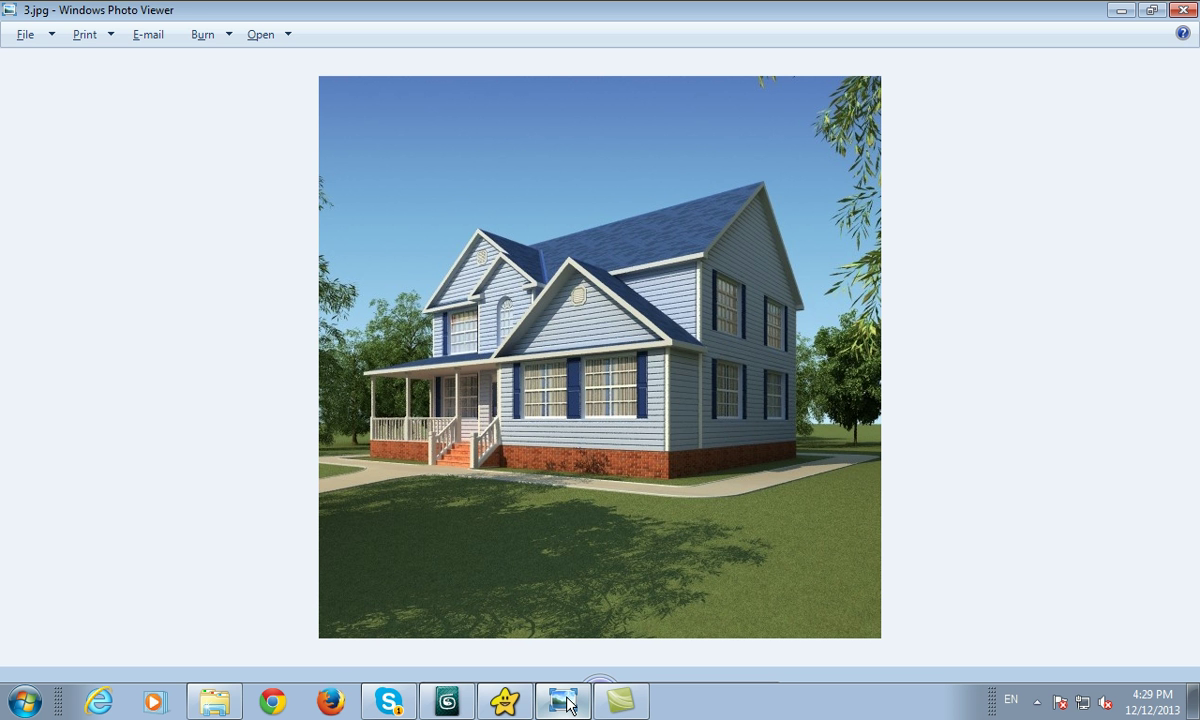
pyautogui.click(567, 704)
pyautogui.moveTo(517, 536)
pyautogui.keyDown('alt'); pyautogui.mouseDown(button='middle')
pyautogui.moveTo(555, 437)
pyautogui.moveTo(595, 383)
pyautogui.mouseUp(button='middle'); pyautogui.keyUp('alt')
pyautogui.press('4')
pyautogui.click(415, 263)
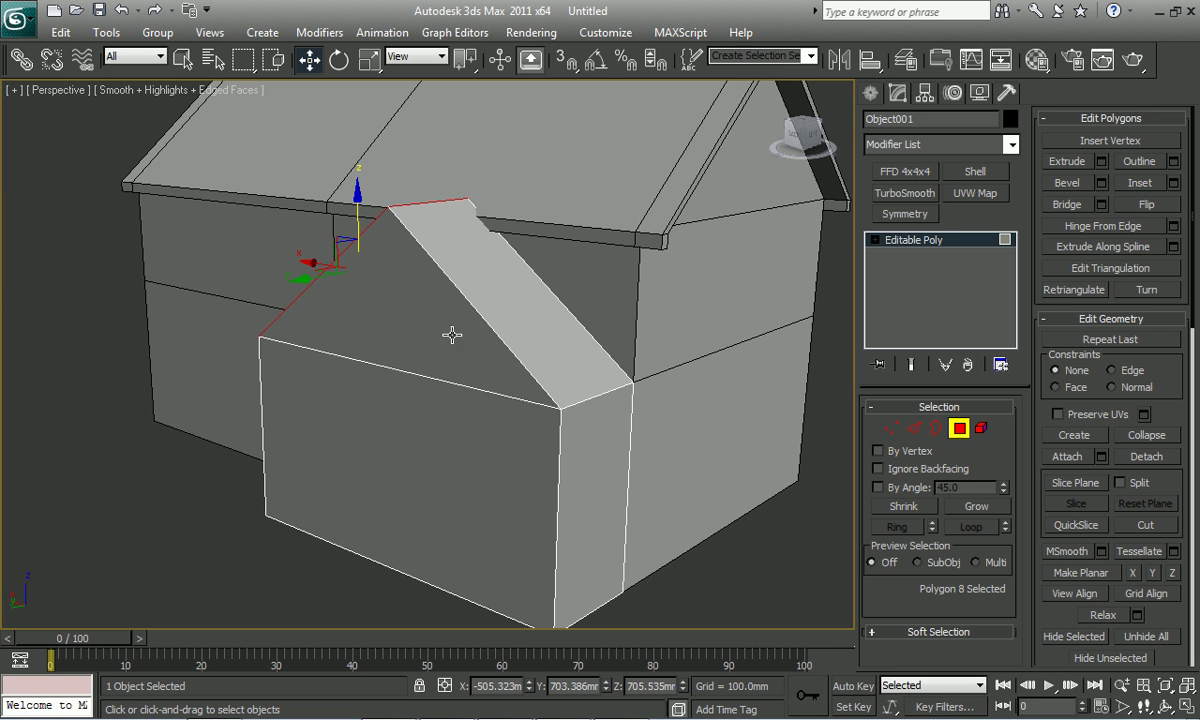
# - Extrude both bay roof slopes into a slab about 14.9 mm thick
pyautogui.keyDown('ctrl'); pyautogui.click(592, 340); pyautogui.keyUp('ctrl')
pyautogui.rightClick(397, 407)
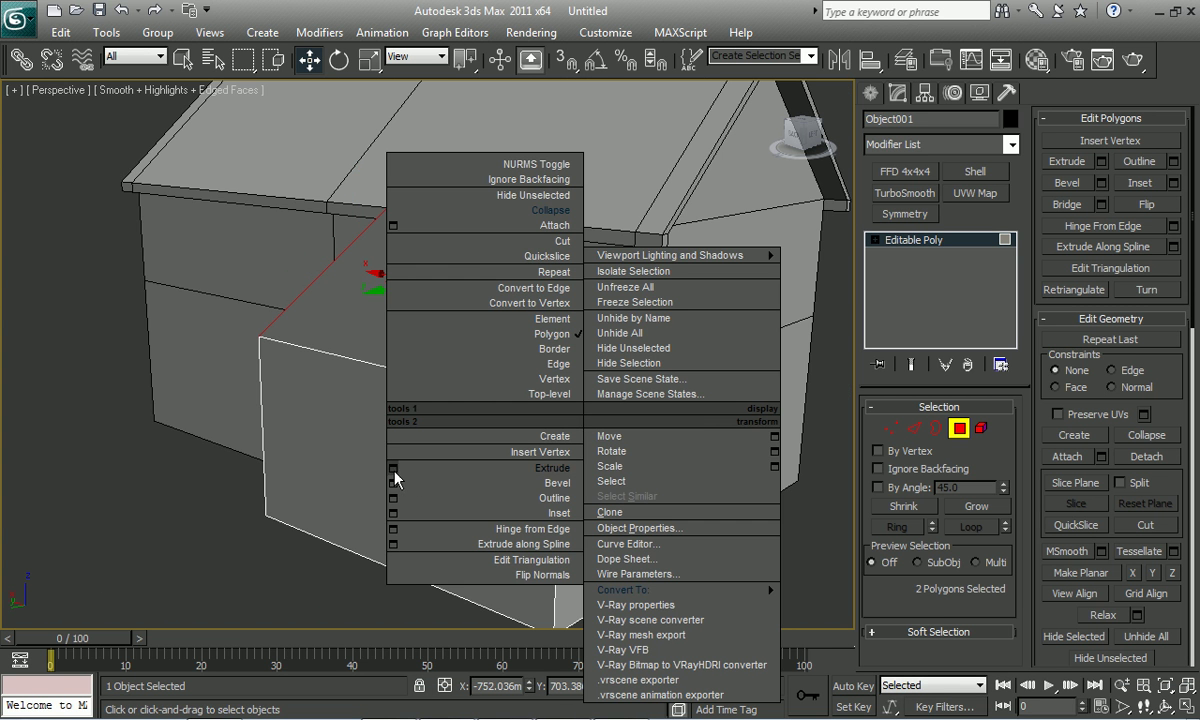
pyautogui.click(400, 452)
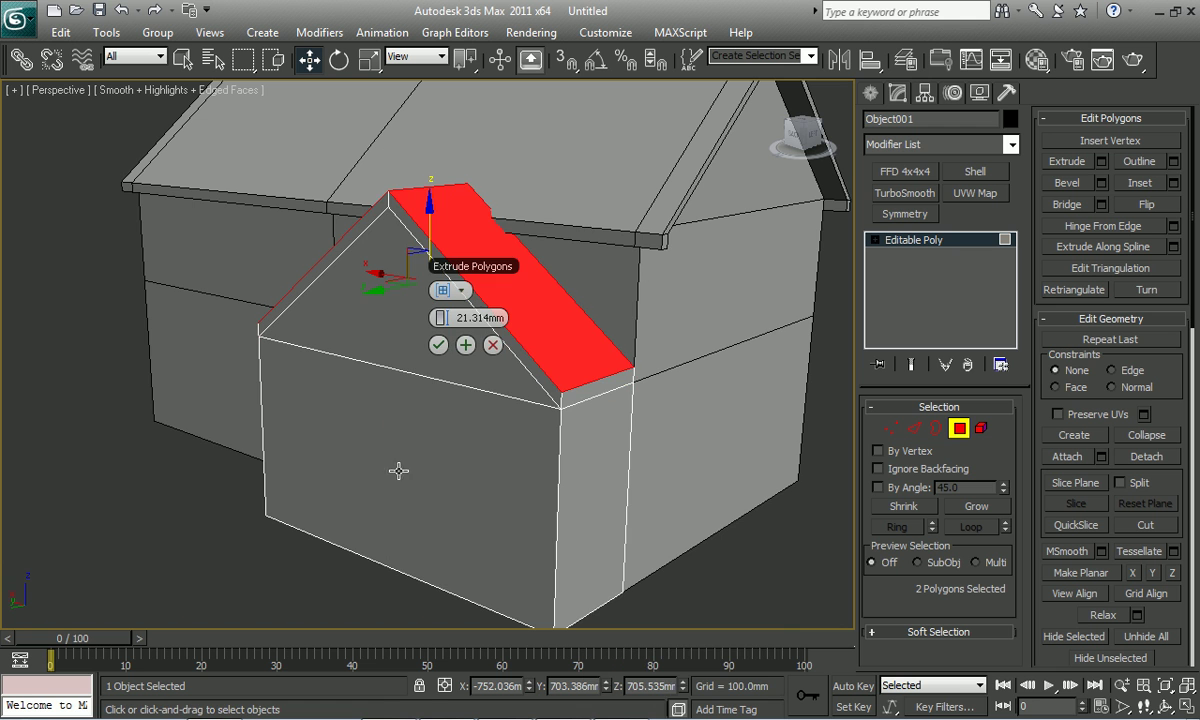
pyautogui.click(438, 344)
pyautogui.click(562, 702)
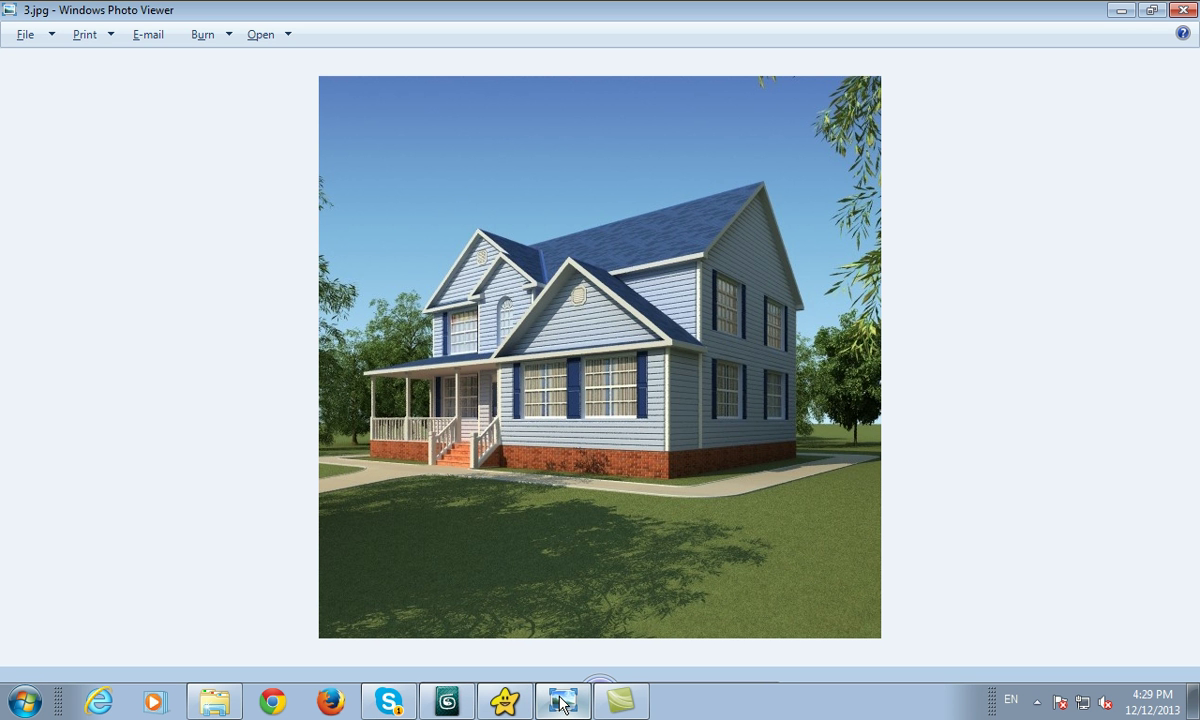
pyautogui.click(562, 702)
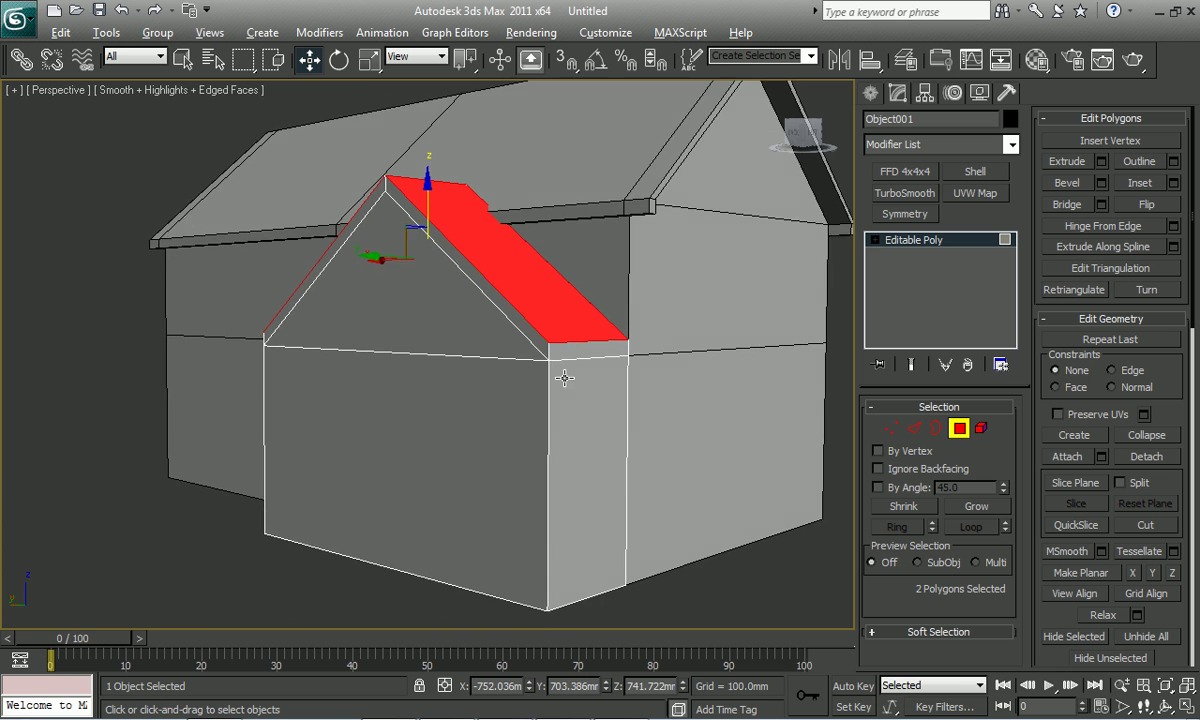
pyautogui.rightClick(501, 314)
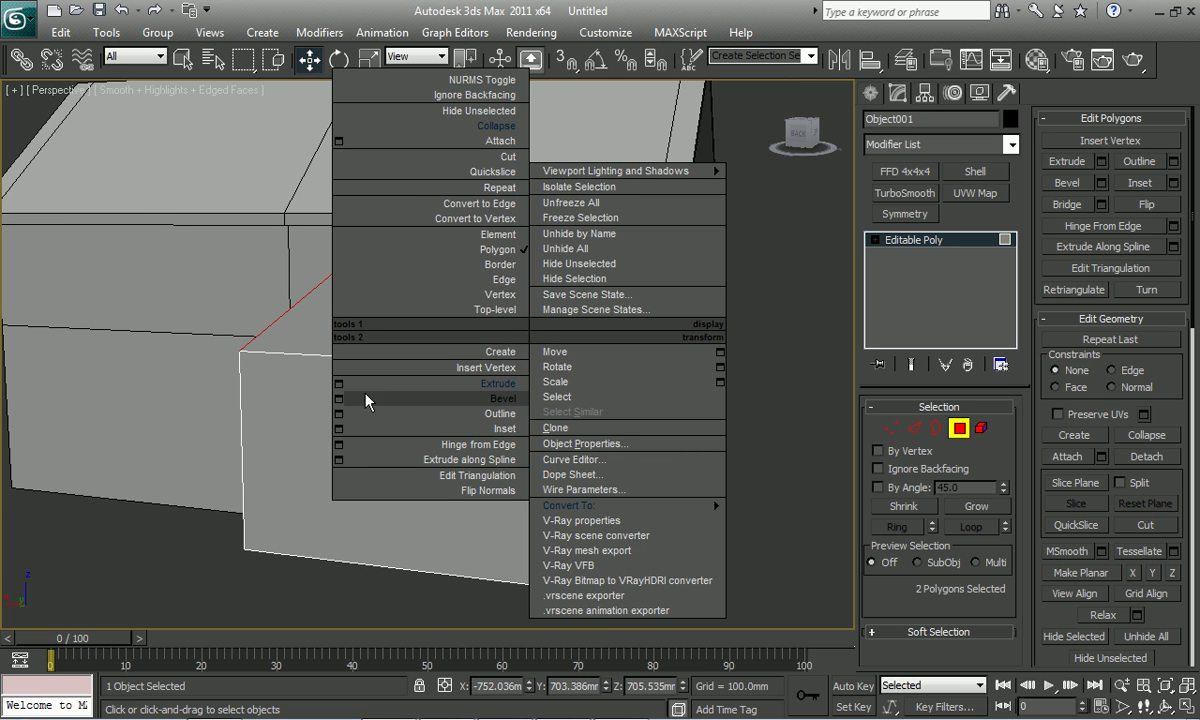
pyautogui.click(320, 360)
pyautogui.moveTo(452, 312); pyautogui.dragTo(452, 340)
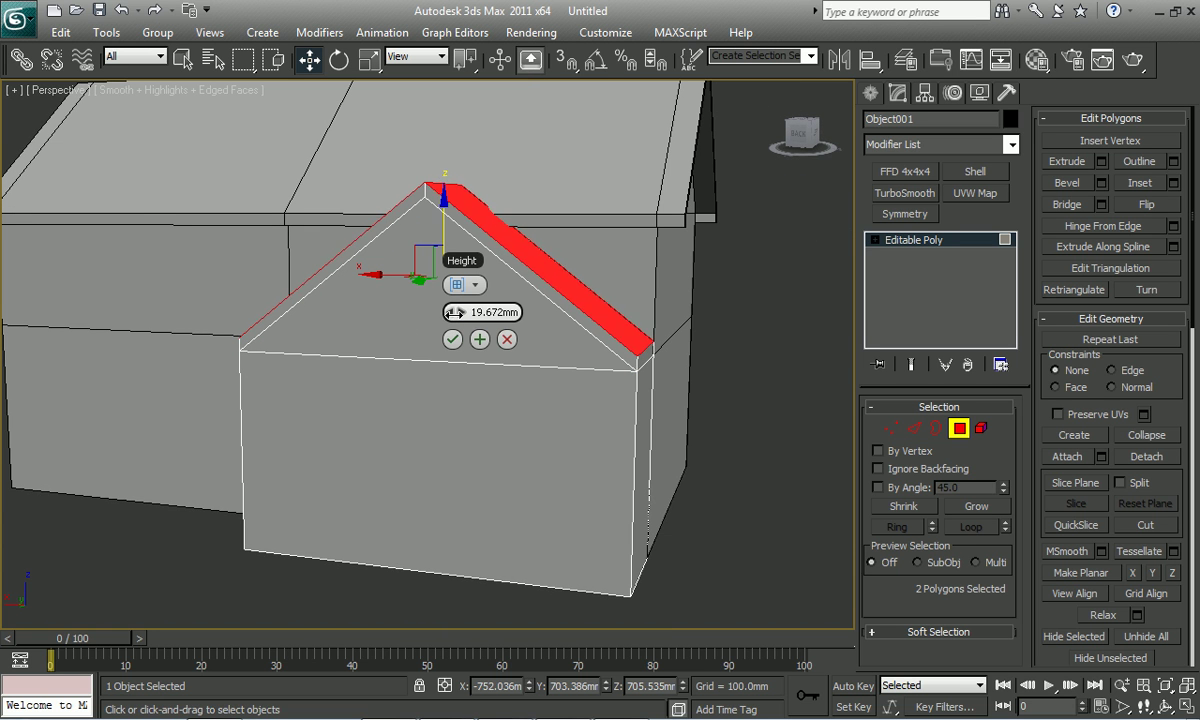
pyautogui.click(452, 339)
pyautogui.moveTo(452, 339)
pyautogui.keyDown('alt'); pyautogui.mouseDown(button='middle')
pyautogui.moveTo(539, 391)
pyautogui.moveTo(545, 345)
pyautogui.mouseUp(button='middle'); pyautogui.keyUp('alt')
# - Extrude the two eave end faces outward by about 12.5 mm
pyautogui.click(560, 360)
pyautogui.keyDown('alt'); pyautogui.moveTo(455, 399); pyautogui.dragTo(350, 378, button='middle'); pyautogui.keyUp('alt')
pyautogui.keyDown('ctrl'); pyautogui.click(345, 382); pyautogui.keyUp('ctrl')
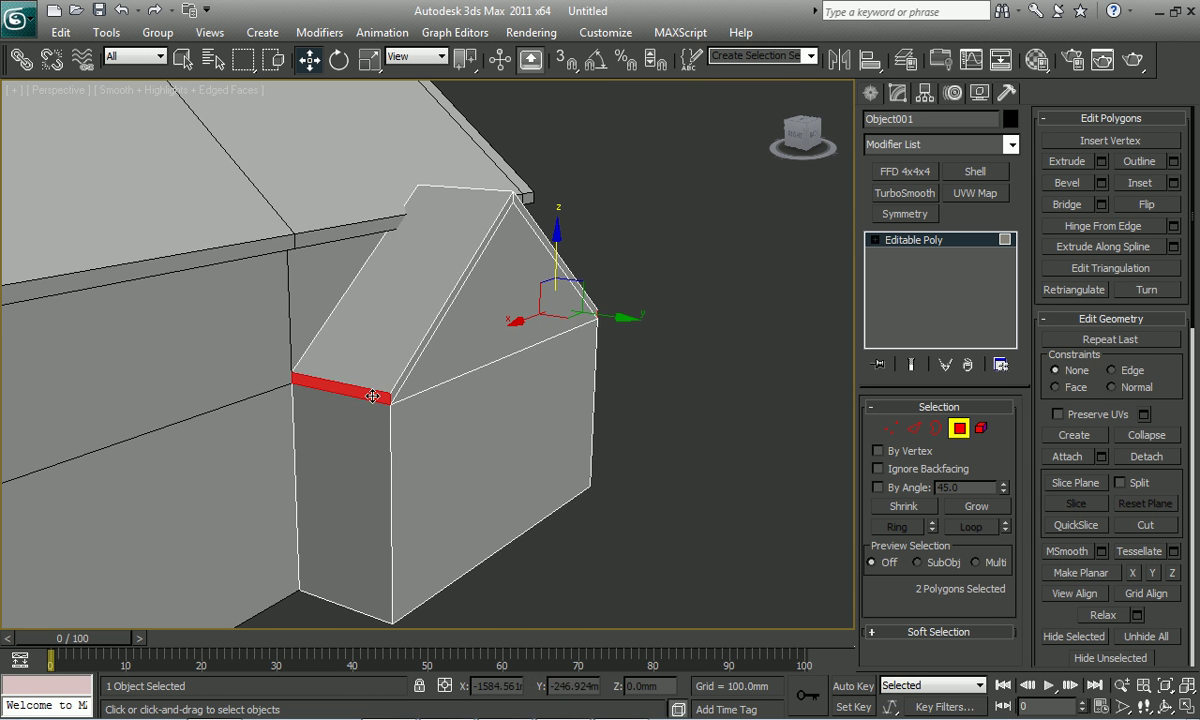
pyautogui.rightClick(497, 407)
pyautogui.click(308, 463)
pyautogui.moveTo(434, 455)
pyautogui.keyDown('alt'); pyautogui.mouseDown(button='middle')
pyautogui.moveTo(343, 447)
pyautogui.moveTo(447, 400)
pyautogui.mouseUp(button='middle'); pyautogui.keyUp('alt')
pyautogui.moveTo(658, 383); pyautogui.dragTo(595, 425)
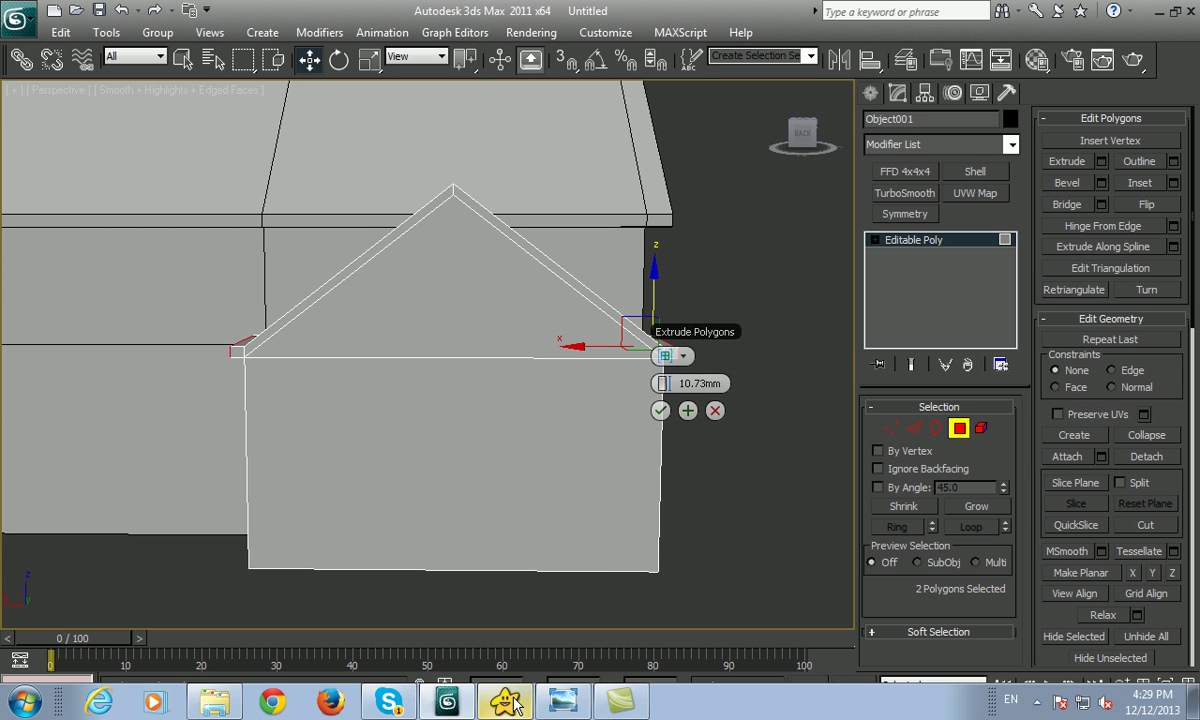
pyautogui.click(562, 701)
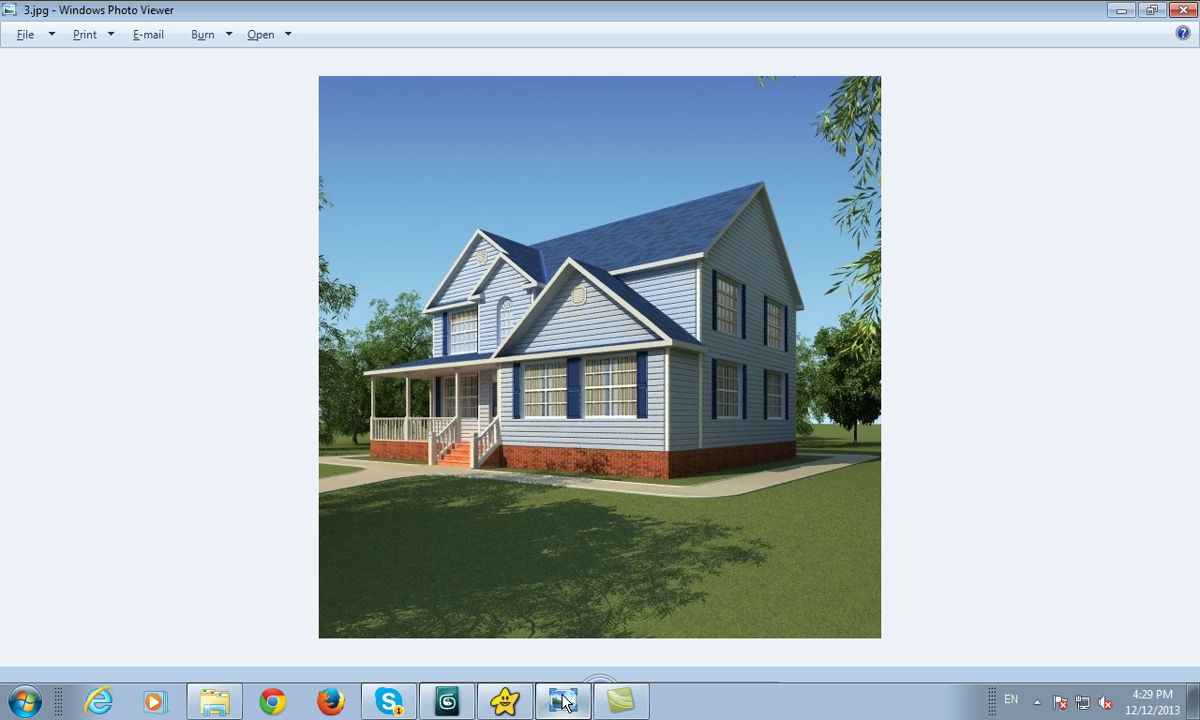
pyautogui.click(562, 701)
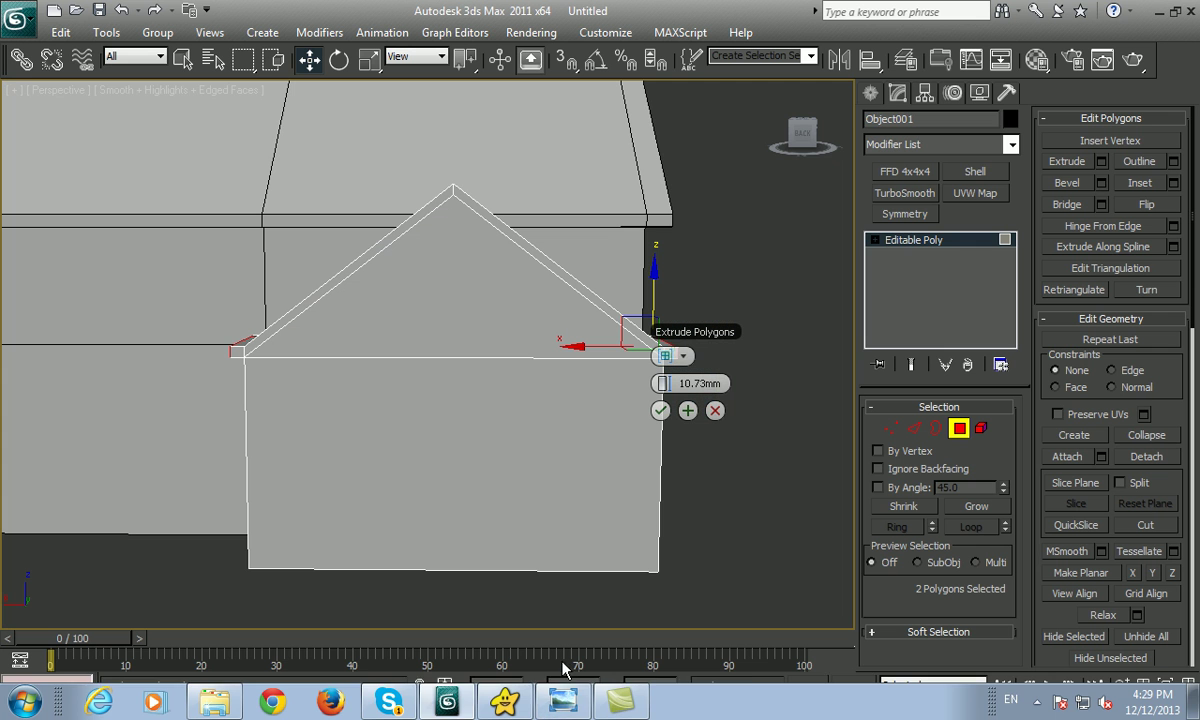
pyautogui.click(660, 410)
pyautogui.keyDown('alt'); pyautogui.moveTo(655, 413); pyautogui.dragTo(455, 410, button='middle'); pyautogui.keyUp('alt')
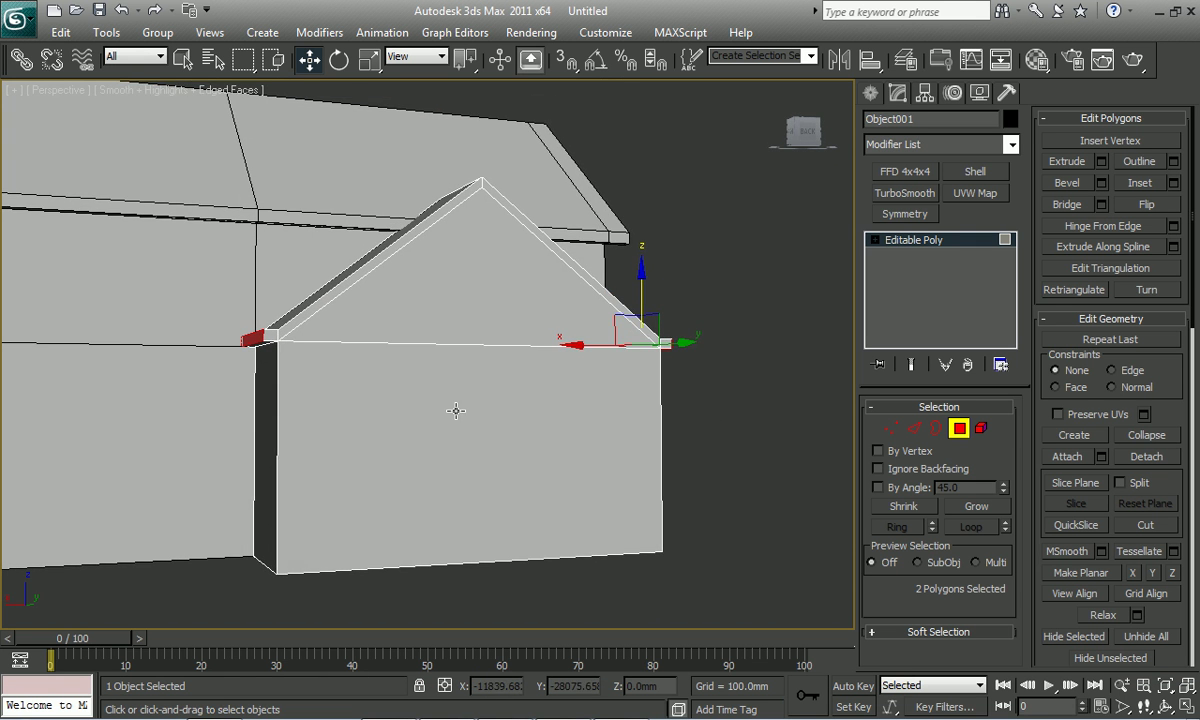
# - Cut a new edge across the bay gable's base in Vertex mode
pyautogui.scroll(2, 300, 440)
pyautogui.scroll(2, 295, 435)
pyautogui.press('1')
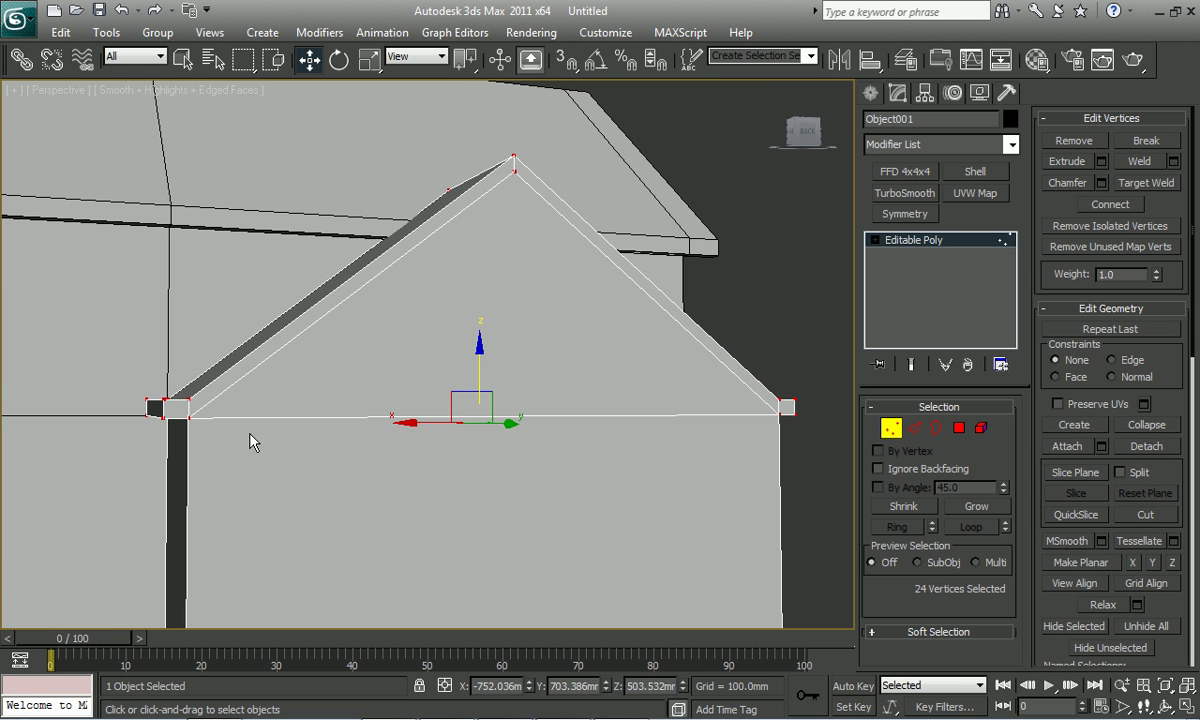
pyautogui.click(186, 400)
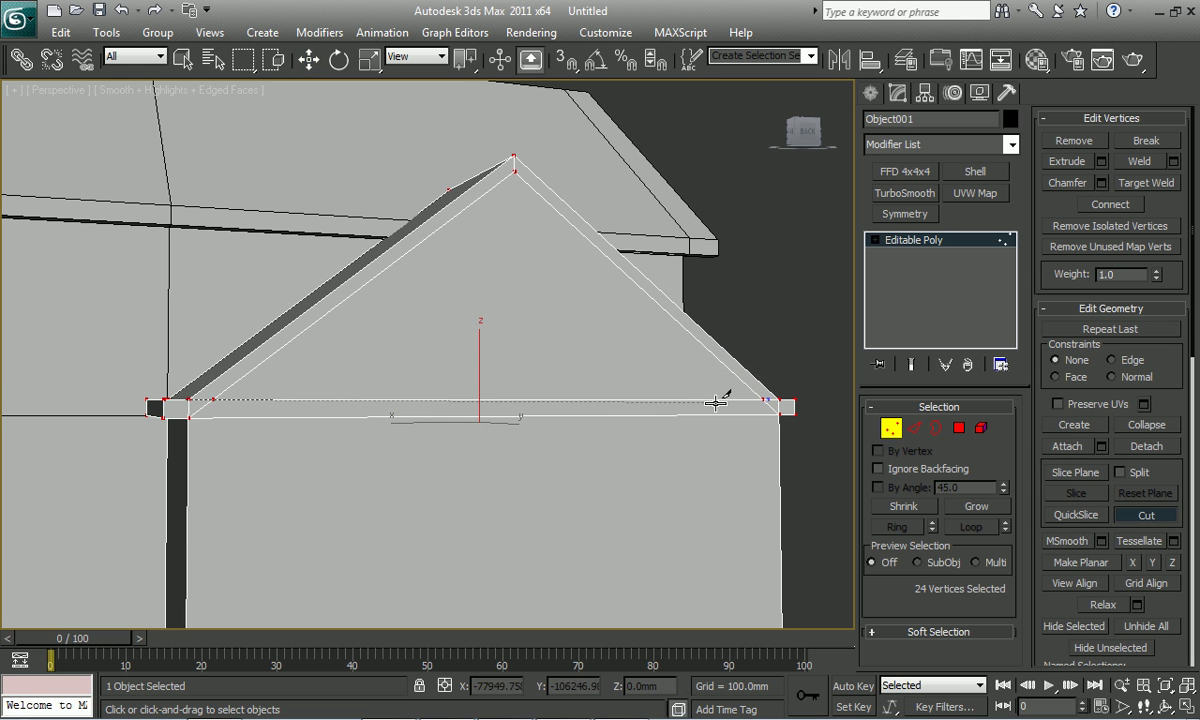
pyautogui.click(783, 400)
pyautogui.press('w')
# - Extrude the triangular gable face inward by about -49 mm, recessing it behind the roof trim
pyautogui.moveTo(711, 416)
pyautogui.keyDown('alt'); pyautogui.mouseDown(button='middle')
pyautogui.moveTo(553, 436)
pyautogui.moveTo(641, 454)
pyautogui.moveTo(548, 435)
pyautogui.moveTo(582, 458)
pyautogui.mouseUp(button='middle'); pyautogui.keyUp('alt')
pyautogui.press('4')
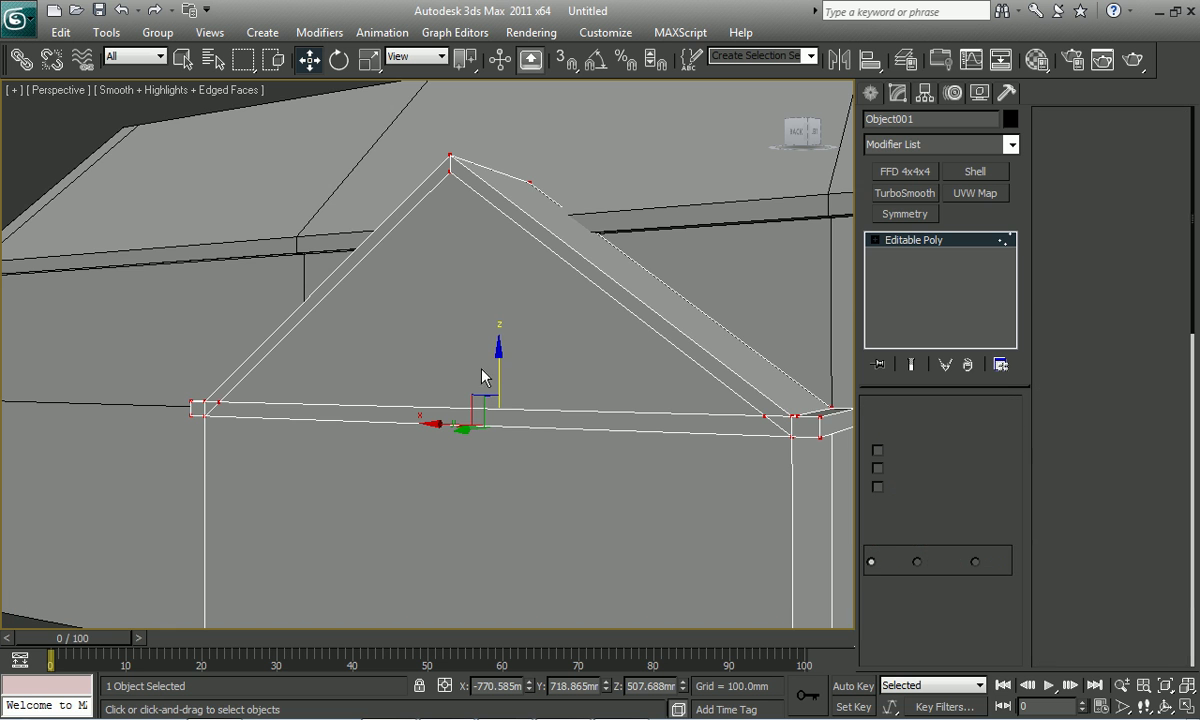
pyautogui.click(488, 390)
pyautogui.scroll(-2, 490, 394)
pyautogui.keyDown('alt'); pyautogui.moveTo(490, 394); pyautogui.dragTo(496, 430, button='middle'); pyautogui.keyUp('alt')
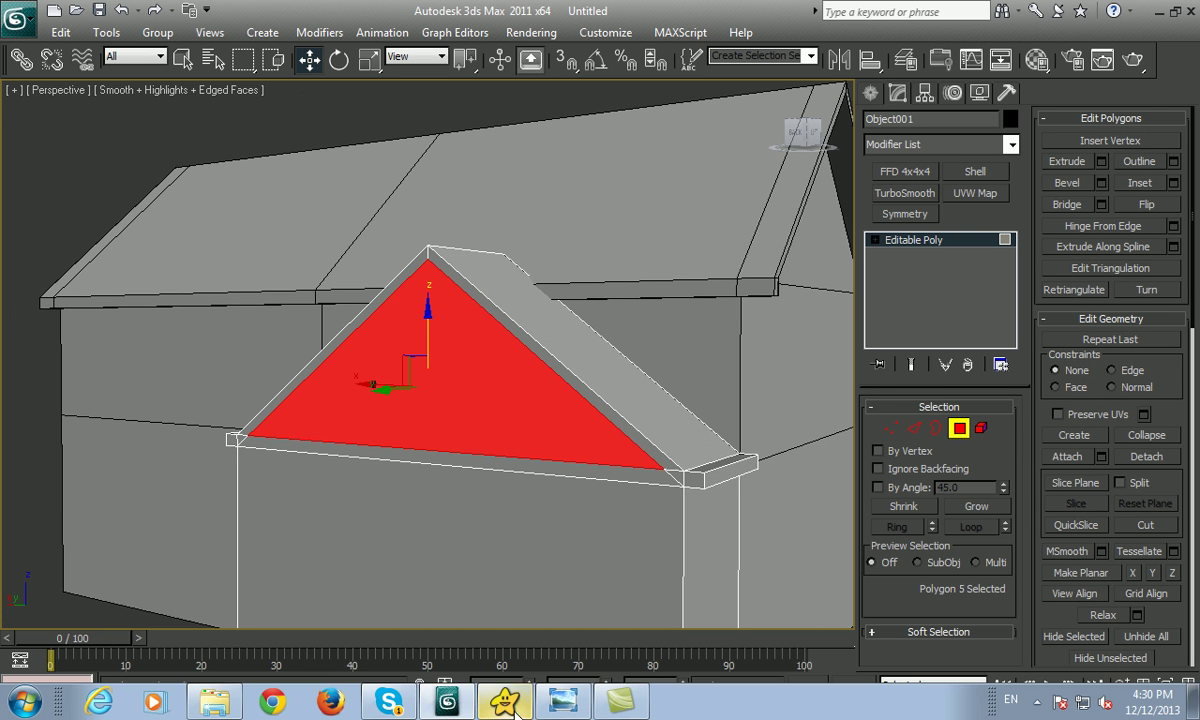
pyautogui.click(579, 705)
pyautogui.click(581, 703)
pyautogui.rightClick(523, 365)
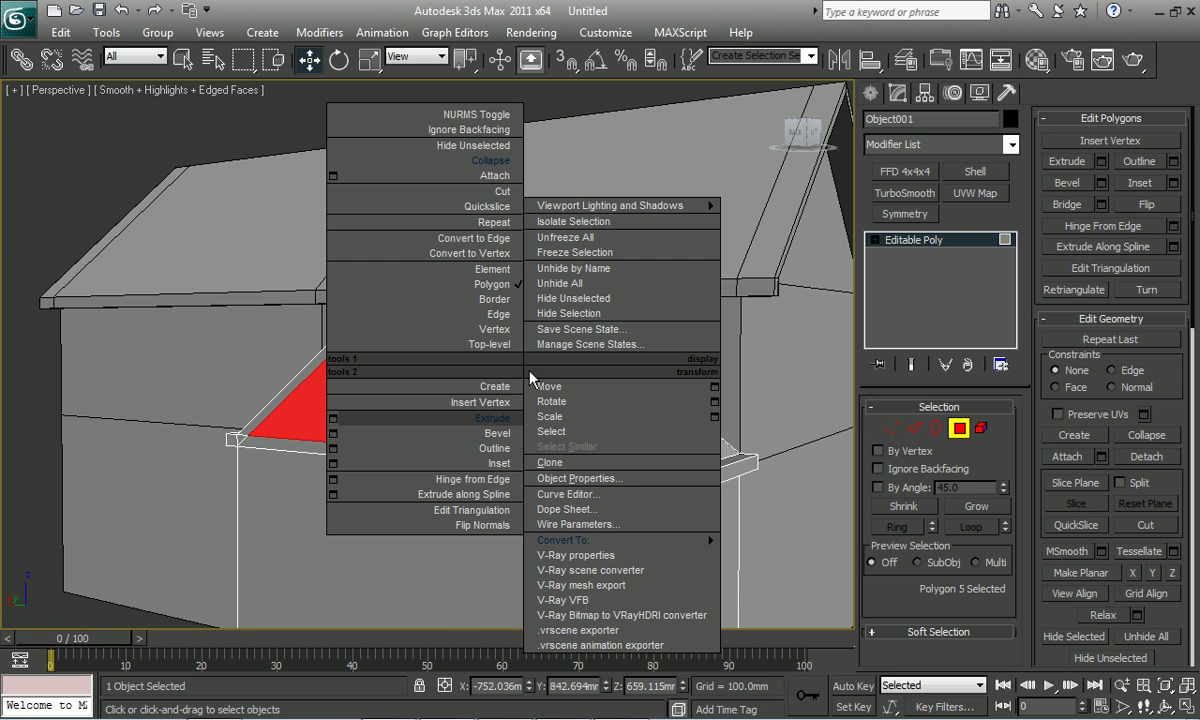
pyautogui.click(333, 419)
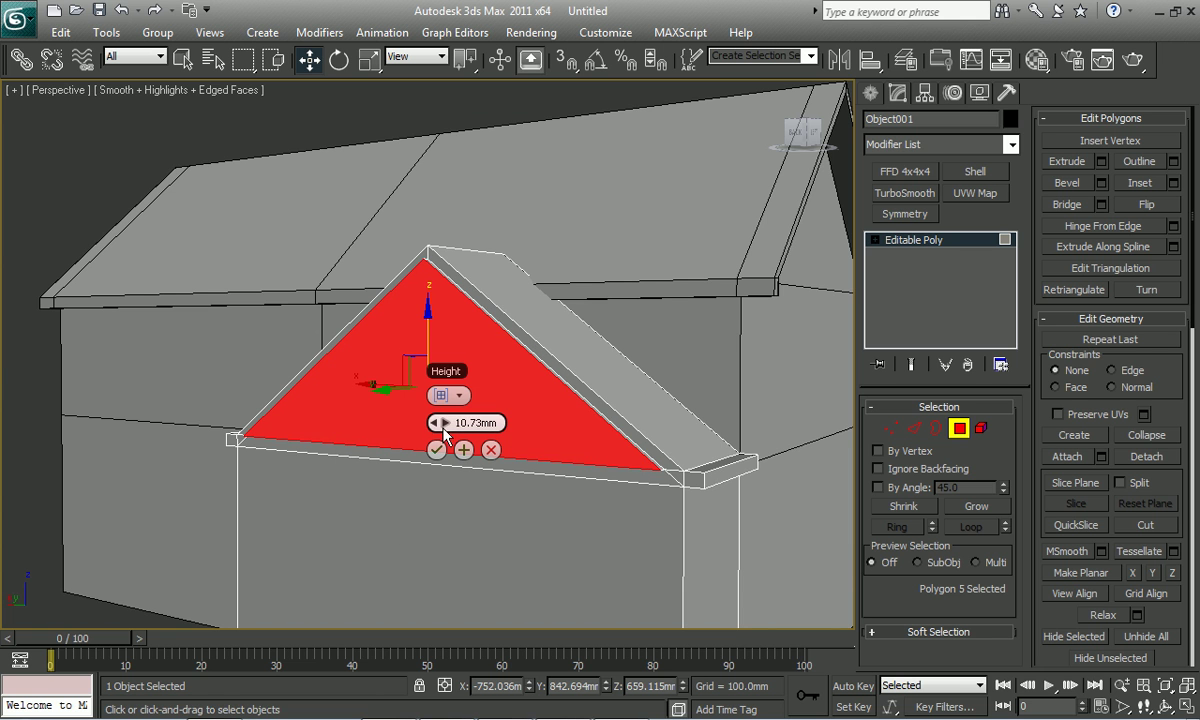
pyautogui.moveTo(439, 422); pyautogui.dragTo(415, 637)
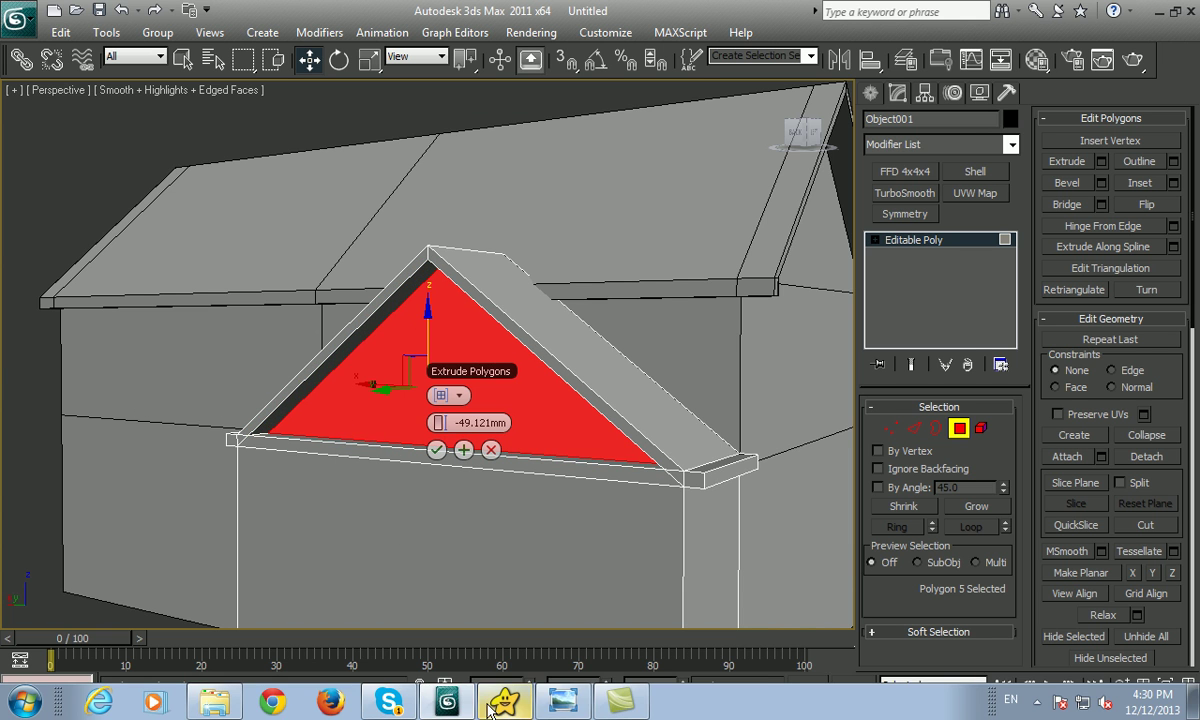
pyautogui.click(563, 703)
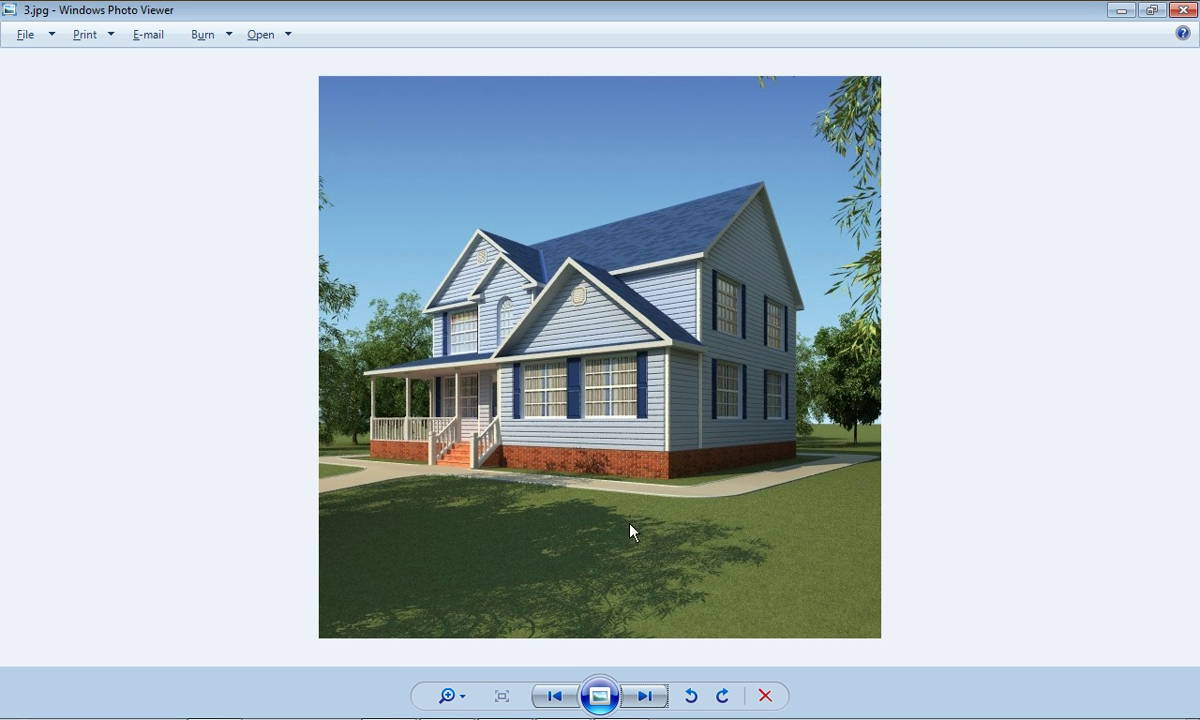
pyautogui.click(547, 705)
pyautogui.click(437, 451)
pyautogui.keyDown('alt'); pyautogui.moveTo(393, 402); pyautogui.dragTo(846, 414, button='middle'); pyautogui.keyUp('alt')
pyautogui.scroll(-10, 521, 414)
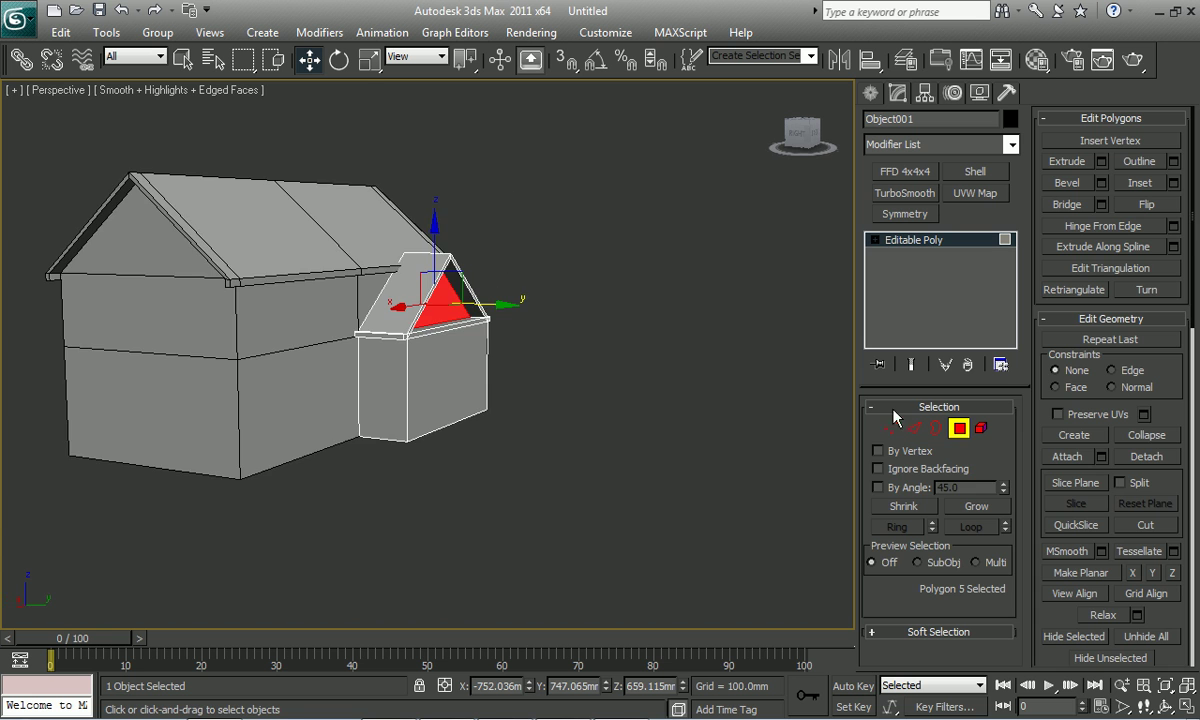
# - Isolate the main house body and cap the border of its wall opening
pyautogui.click(958, 428)
pyautogui.press('z')
pyautogui.scroll(-2, 503, 427)
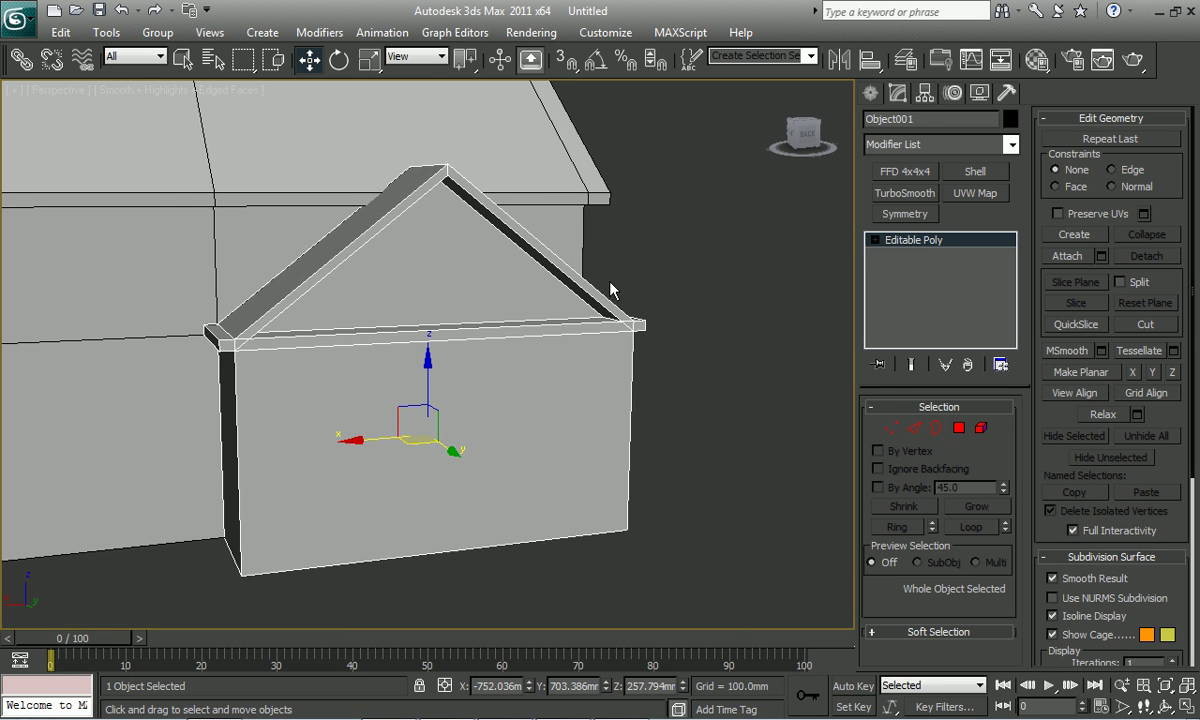
pyautogui.click(150, 260)
pyautogui.hotkey('alt', 'q')
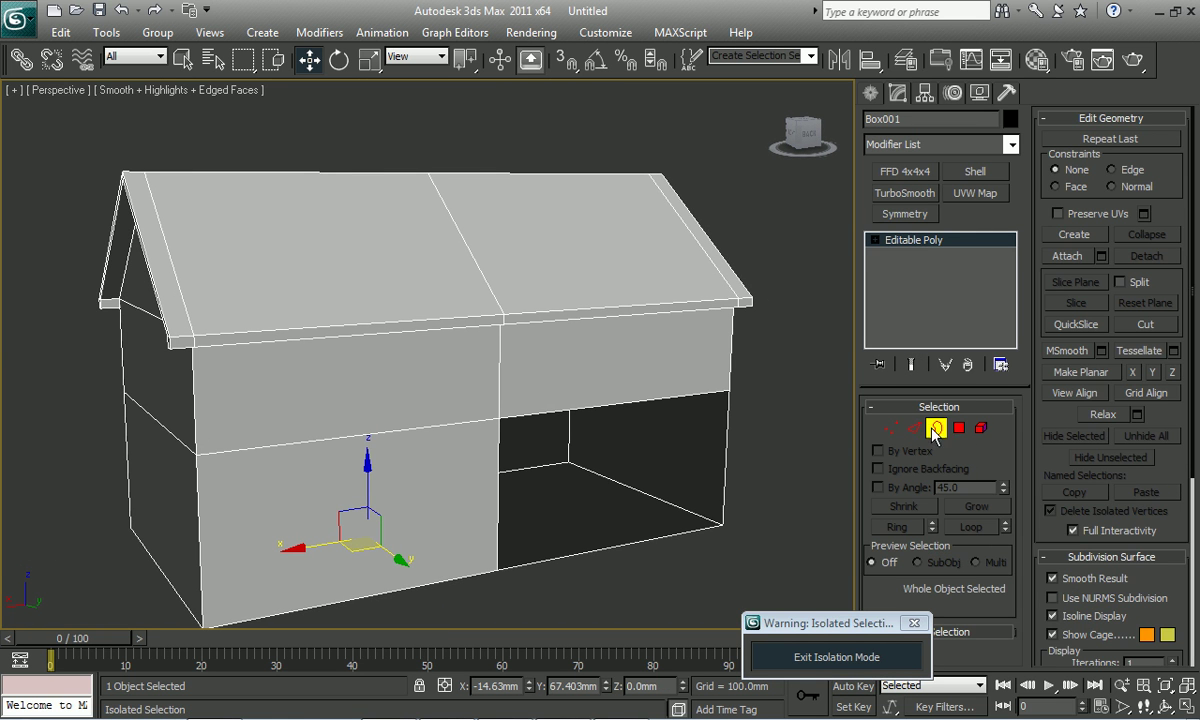
pyautogui.click(935, 428)
pyautogui.click(615, 404)
pyautogui.rightClick(700, 476)
pyautogui.click(622, 416)
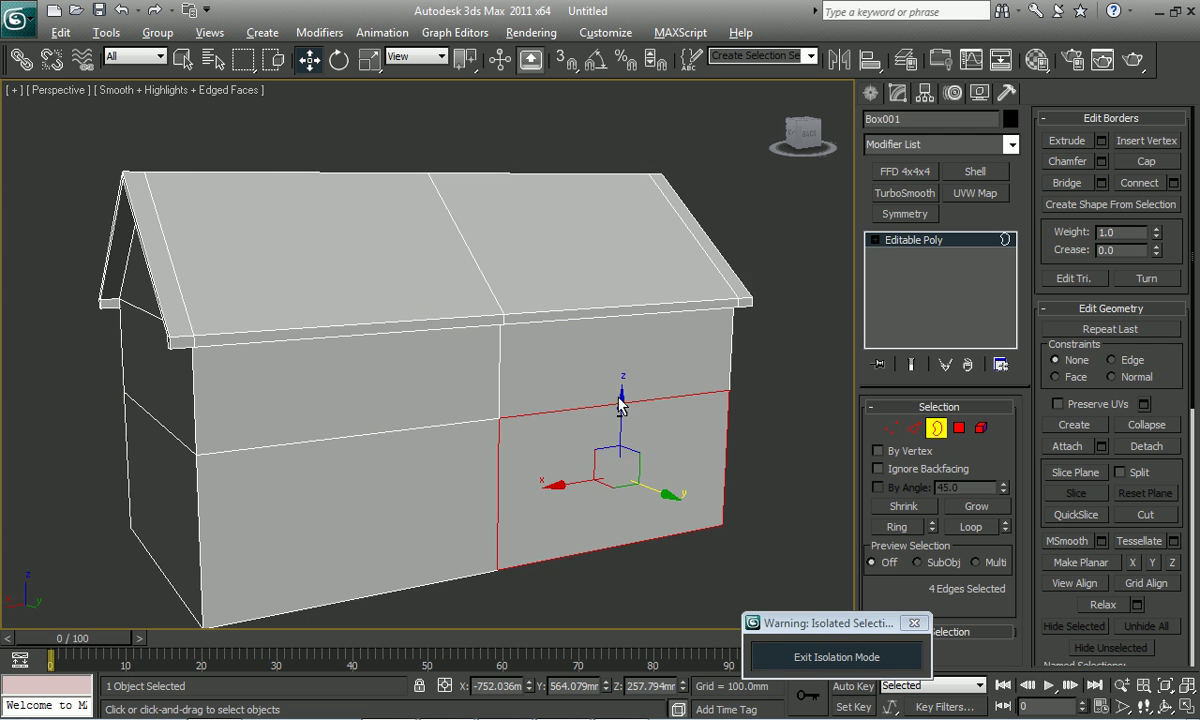
# - Delete two hidden underside faces of the house
pyautogui.keyDown('alt'); pyautogui.moveTo(601, 402); pyautogui.dragTo(593, 402, button='middle'); pyautogui.keyUp('alt')
pyautogui.click(958, 428)
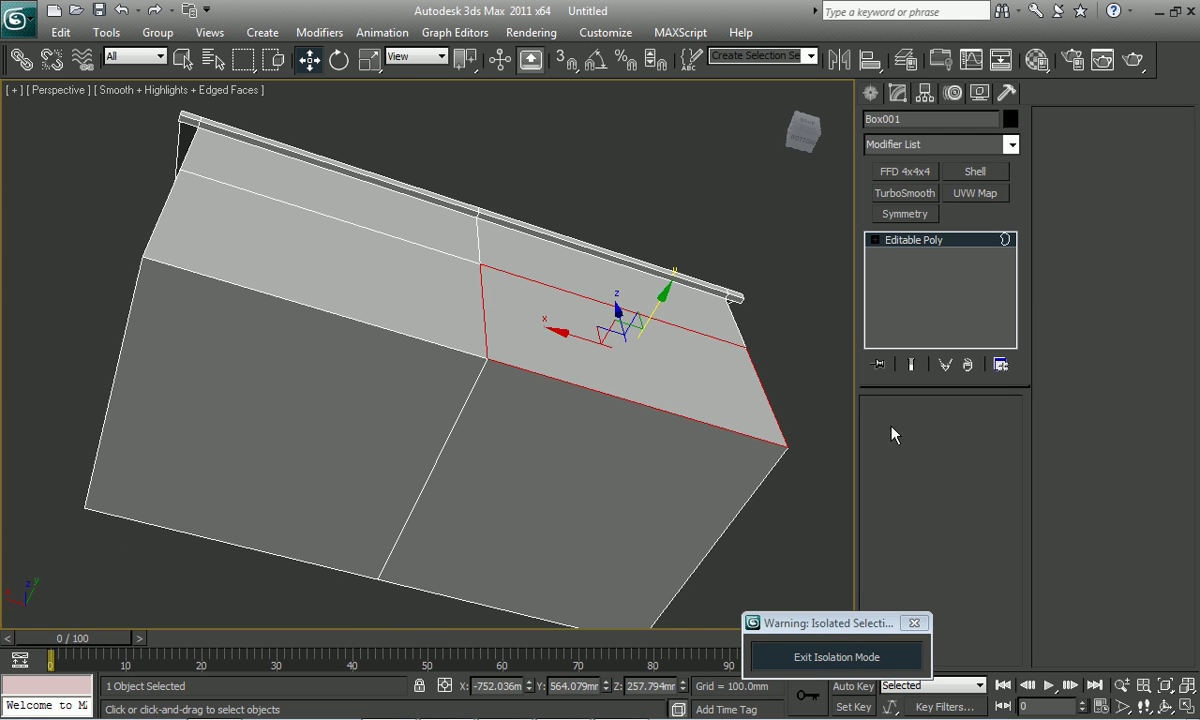
pyautogui.click(440, 432)
pyautogui.keyDown('ctrl'); pyautogui.click(420, 420); pyautogui.keyUp('ctrl')
pyautogui.press('Delete')
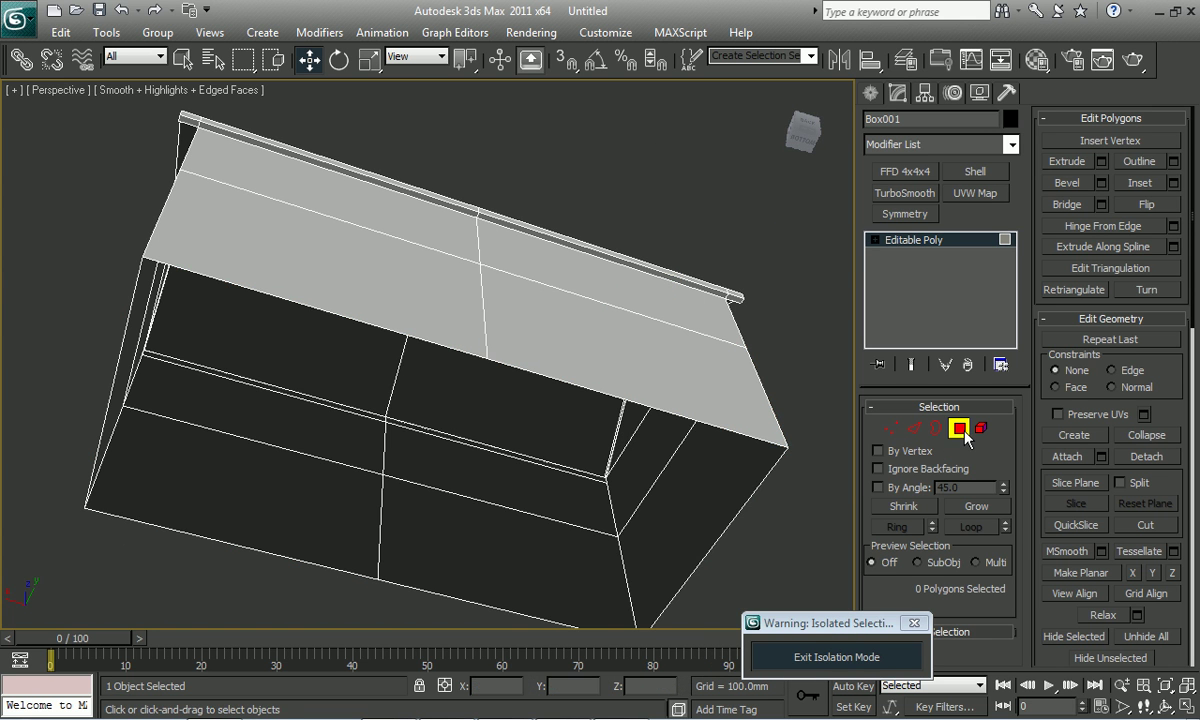
# - Exit isolation and delete the front bay's hidden underside face
pyautogui.click(958, 428)
pyautogui.click(836, 657)
pyautogui.moveTo(621, 483)
pyautogui.keyDown('alt'); pyautogui.mouseDown(button='middle')
pyautogui.moveTo(675, 511)
pyautogui.moveTo(661, 437)
pyautogui.mouseUp(button='middle'); pyautogui.keyUp('alt')
pyautogui.press('4')
pyautogui.click(664, 413)
pyautogui.press('Delete')
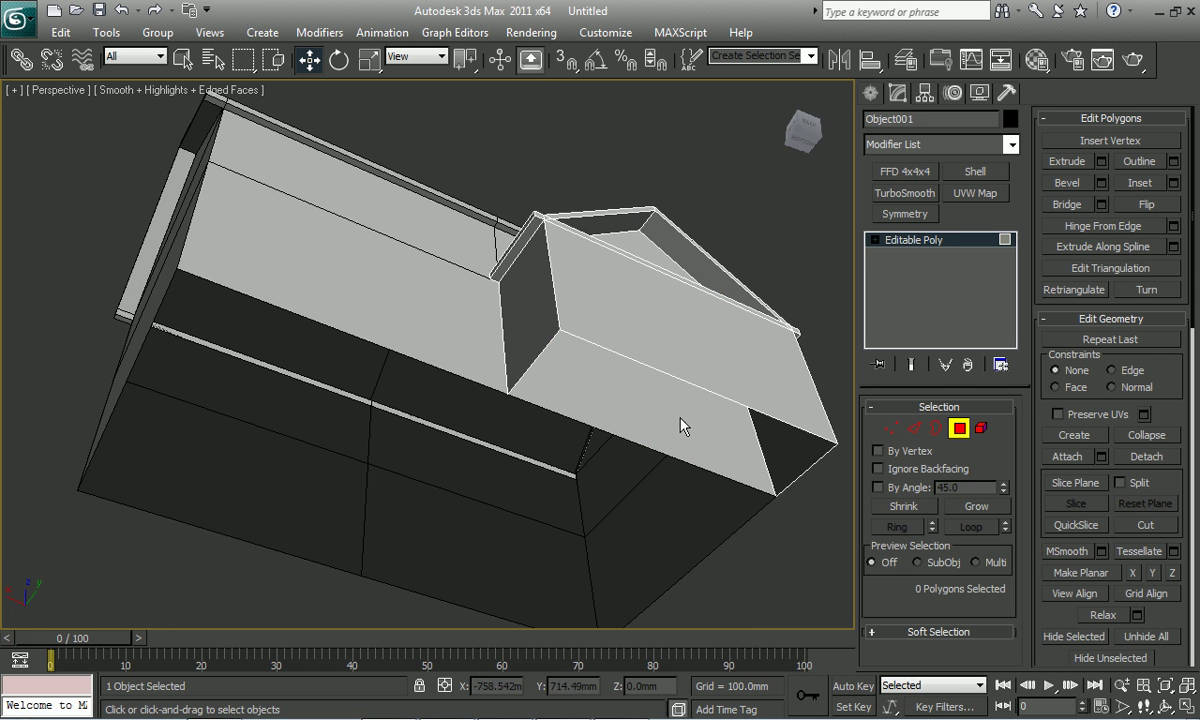
pyautogui.click(958, 428)
pyautogui.keyDown('alt'); pyautogui.moveTo(598, 337); pyautogui.dragTo(678, 568, button='middle'); pyautogui.keyUp('alt')
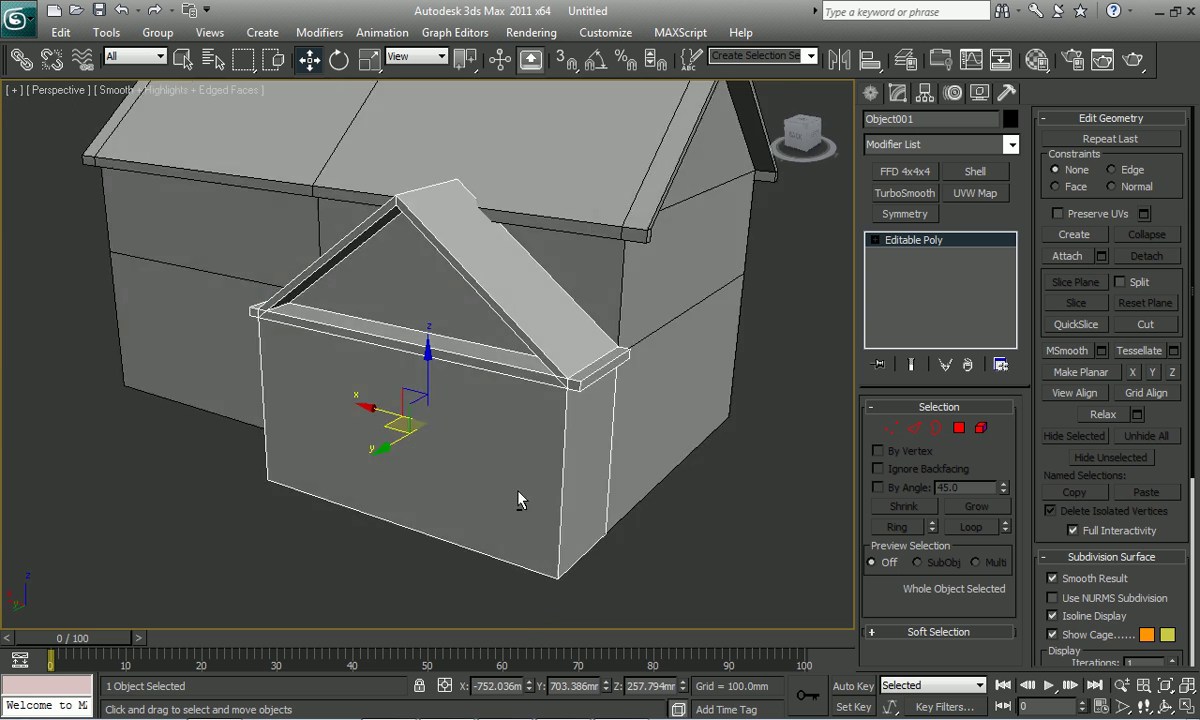
pyautogui.click(678, 568)
pyautogui.moveTo(564, 420)
pyautogui.keyDown('alt'); pyautogui.mouseDown(button='middle')
pyautogui.moveTo(696, 418)
pyautogui.moveTo(664, 411)
pyautogui.moveTo(619, 432)
pyautogui.moveTo(592, 391)
pyautogui.moveTo(589, 417)
pyautogui.moveTo(691, 423)
pyautogui.moveTo(595, 442)
pyautogui.moveTo(473, 438)
pyautogui.moveTo(603, 442)
pyautogui.moveTo(578, 509)
pyautogui.mouseUp(button='middle'); pyautogui.keyUp('alt')
pyautogui.scroll(3, 664, 411)
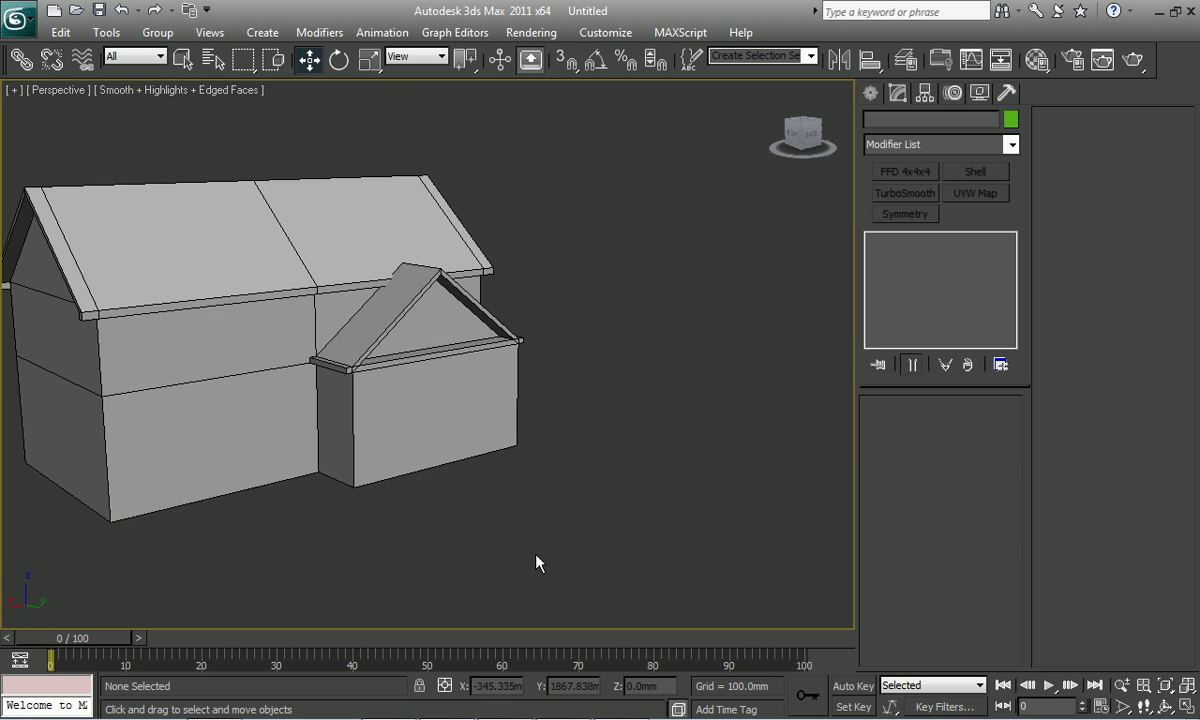
pyautogui.click(561, 704)
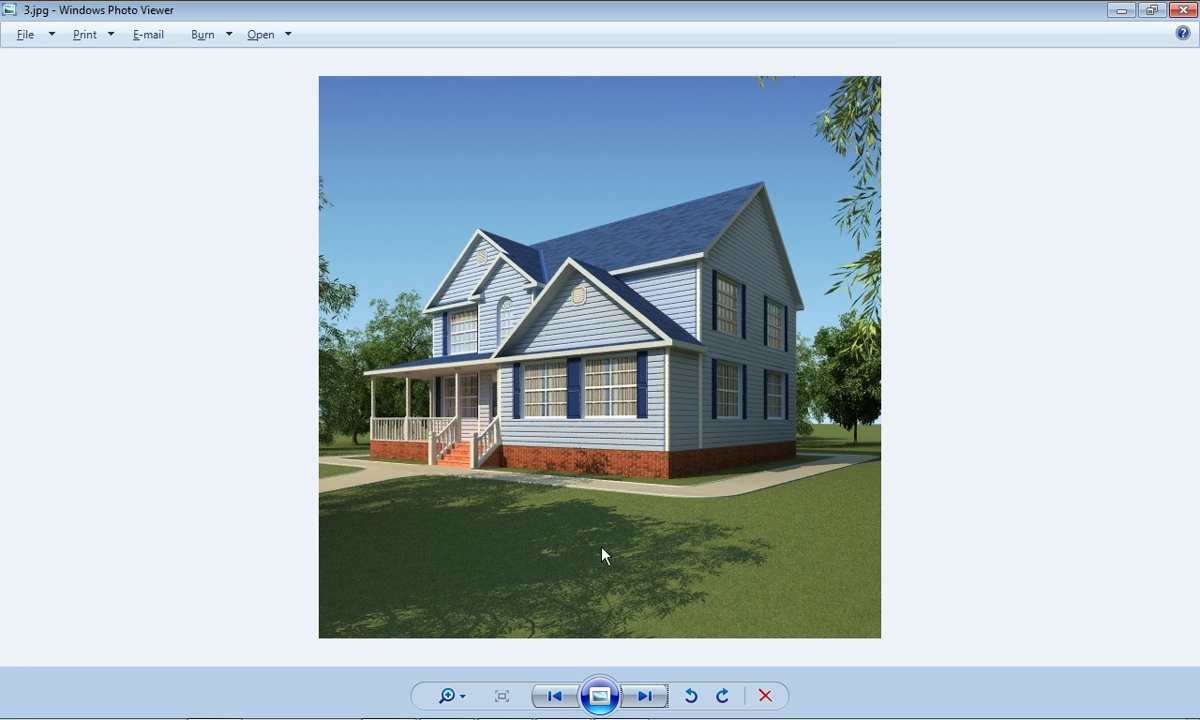
# - Page through reference renders 4.jpg and 5.jpg, then return to 3ds Max
pyautogui.click(645, 696)
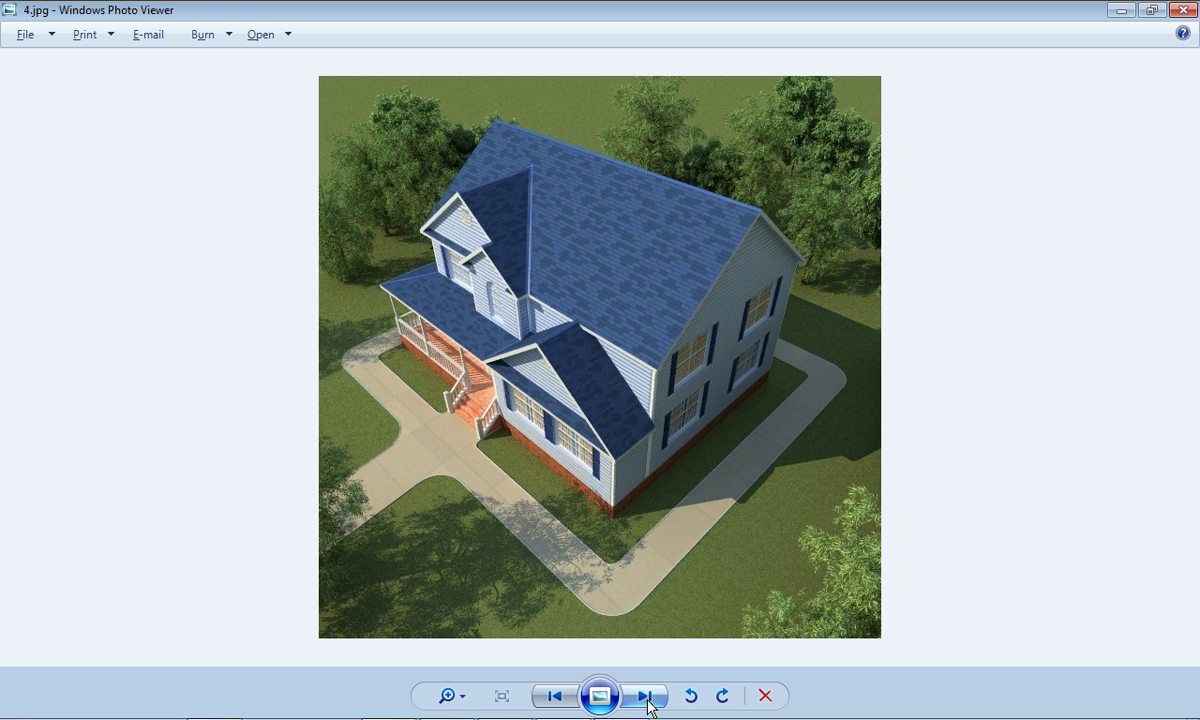
pyautogui.click(645, 696)
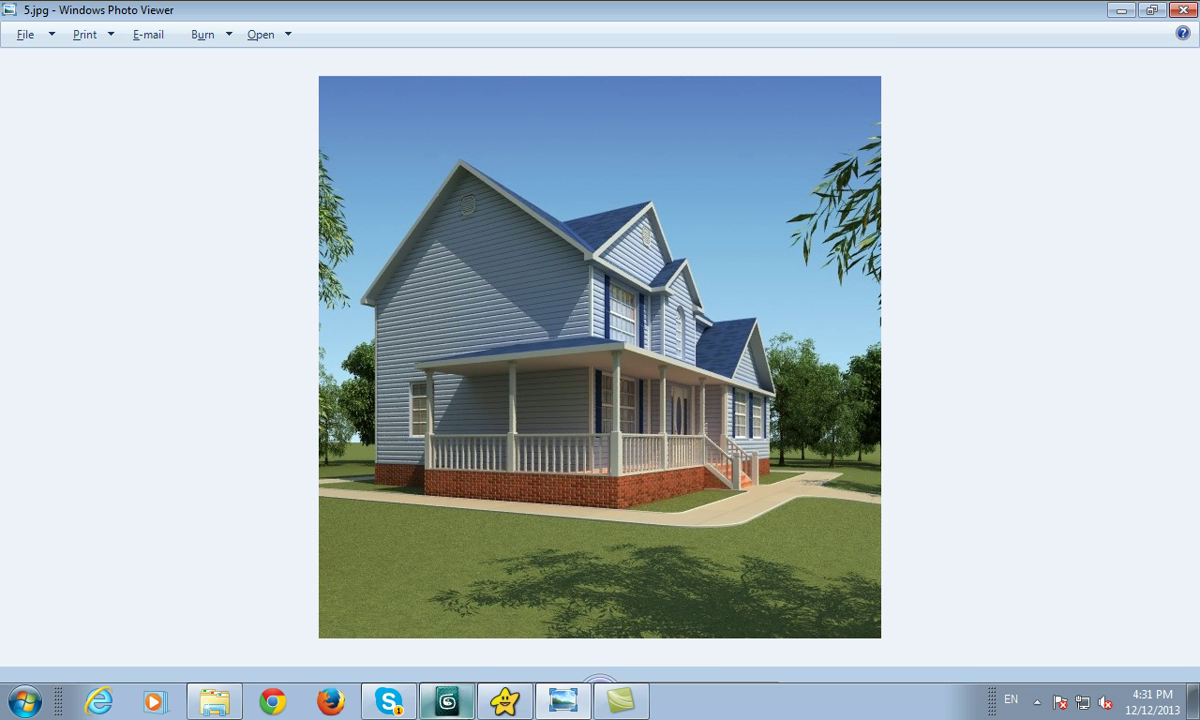
pyautogui.click(442, 698)
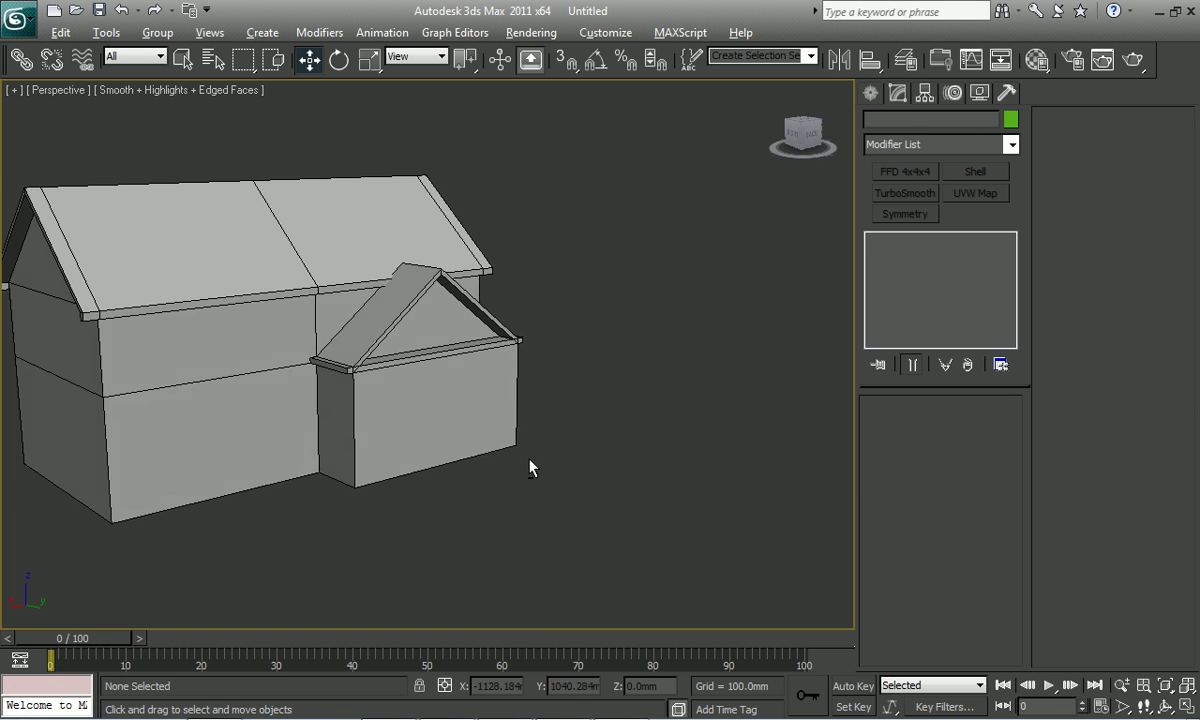
# - Select the front bay's eave end face and stretch it left along the house front to the corner
pyautogui.click(368, 371)
pyautogui.scroll(3, 376, 374)
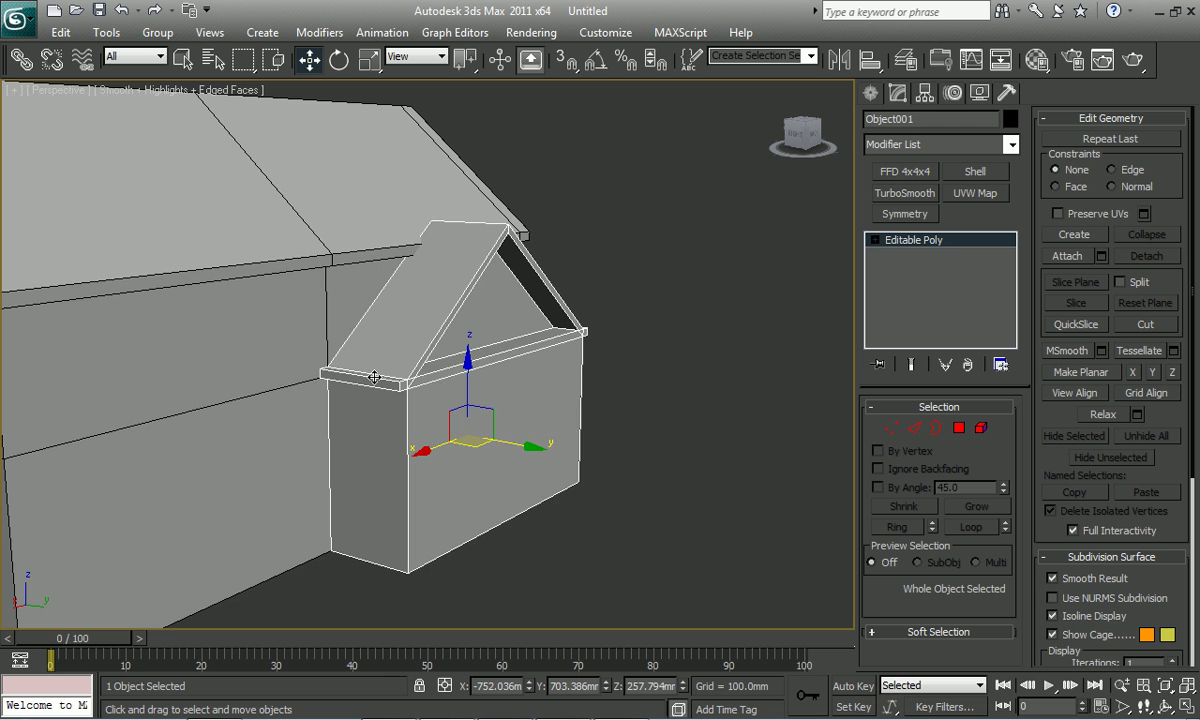
pyautogui.press('4')
pyautogui.click(326, 377)
pyautogui.moveTo(373, 383)
pyautogui.keyDown('alt'); pyautogui.mouseDown(button='middle')
pyautogui.moveTo(407, 391)
pyautogui.moveTo(345, 378)
pyautogui.mouseUp(button='middle'); pyautogui.keyUp('alt')
pyautogui.moveTo(345, 378); pyautogui.dragTo(90, 462)
pyautogui.keyDown('alt'); pyautogui.moveTo(90, 462); pyautogui.dragTo(322, 405, button='middle'); pyautogui.keyUp('alt')
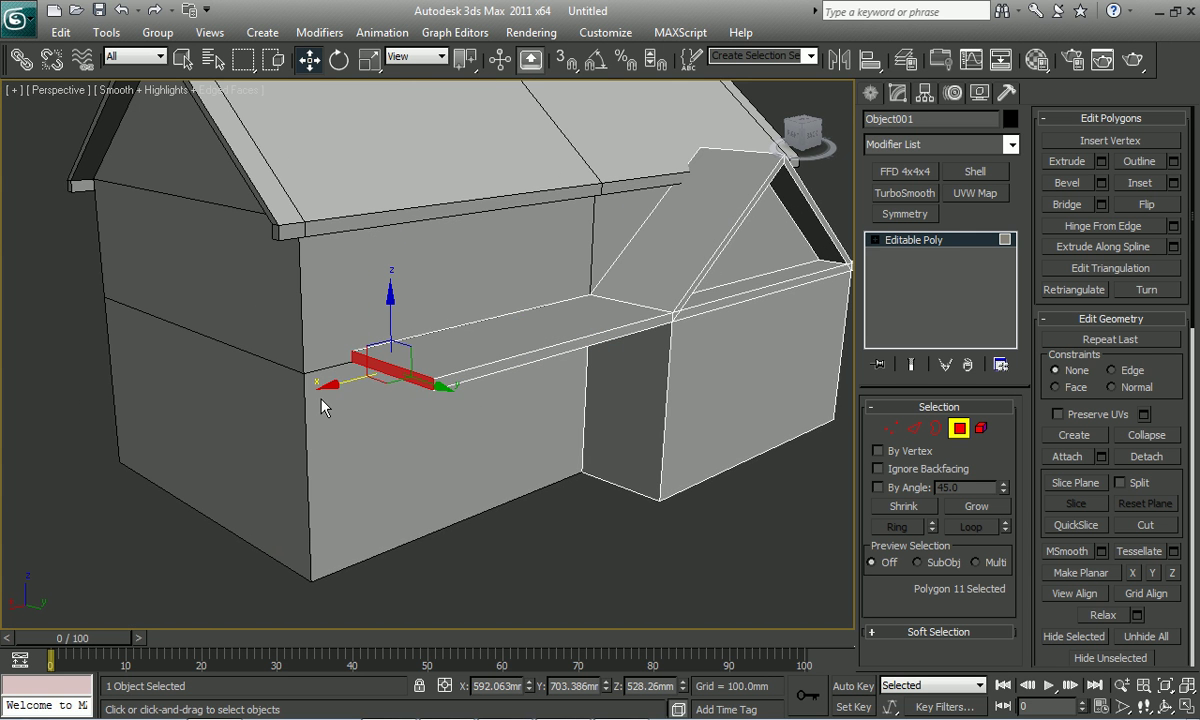
pyautogui.moveTo(340, 380)
pyautogui.mouseDown()
pyautogui.moveTo(266, 397)
pyautogui.moveTo(288, 399)
pyautogui.mouseUp()
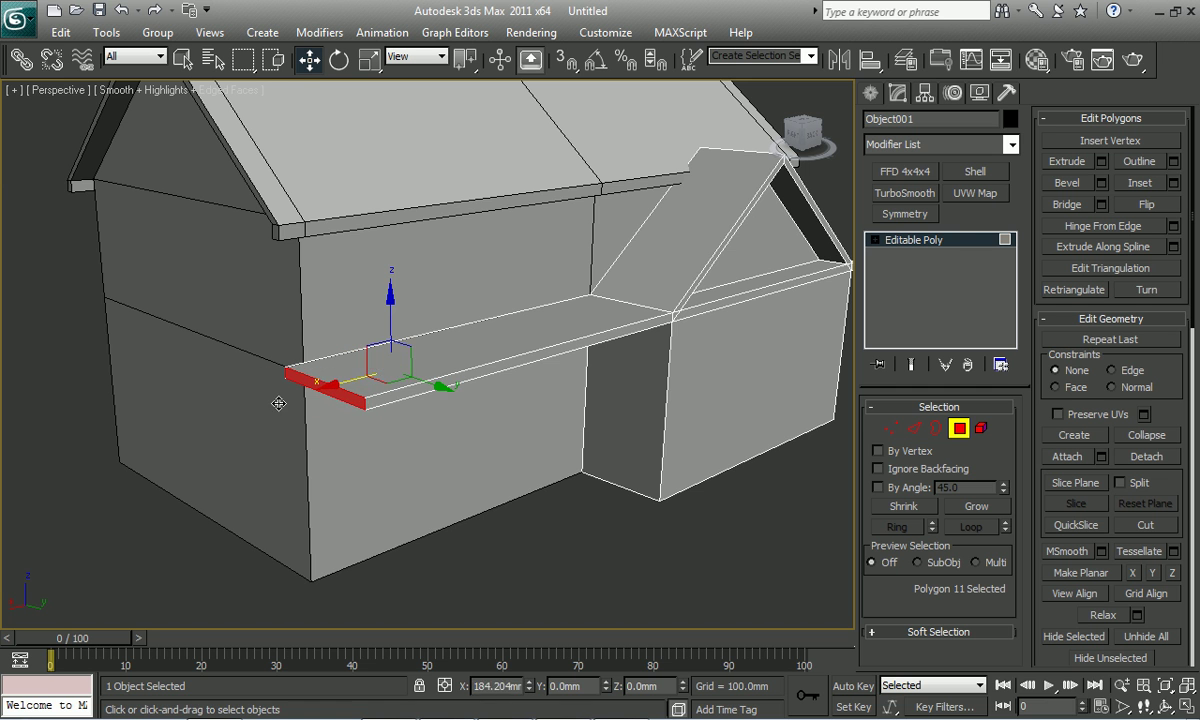
pyautogui.click(551, 703)
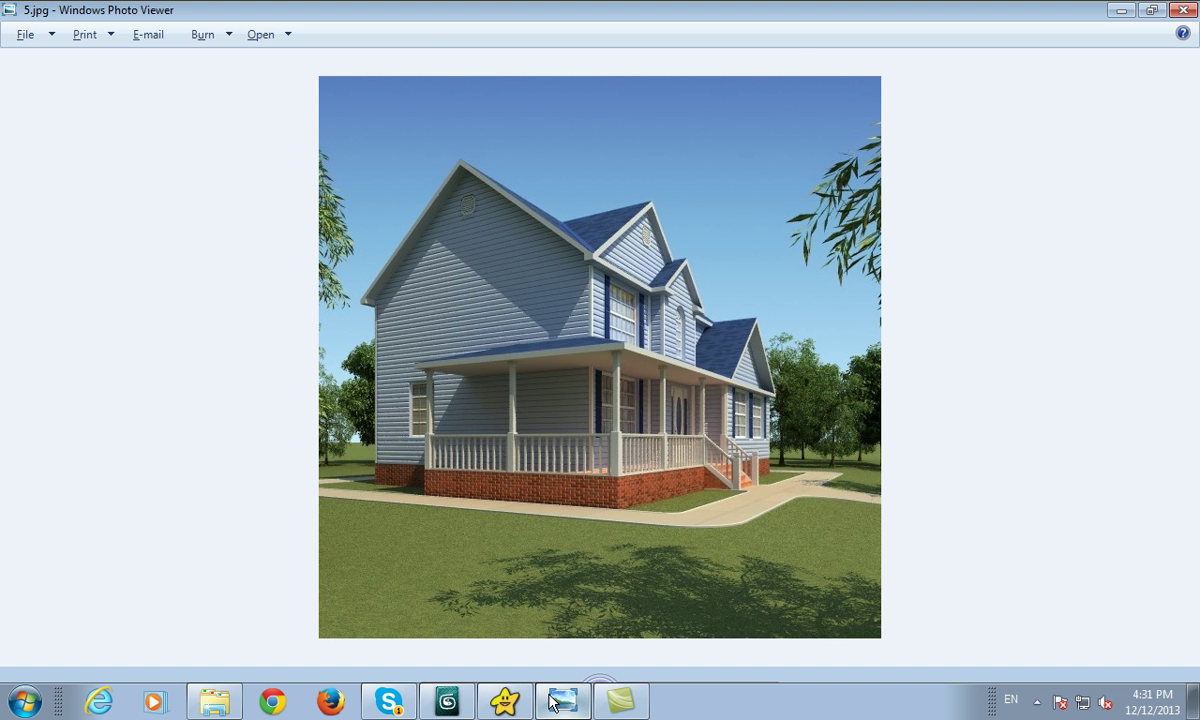
pyautogui.click(551, 703)
pyautogui.keyDown('alt'); pyautogui.moveTo(434, 471); pyautogui.dragTo(455, 477, button='middle'); pyautogui.keyUp('alt')
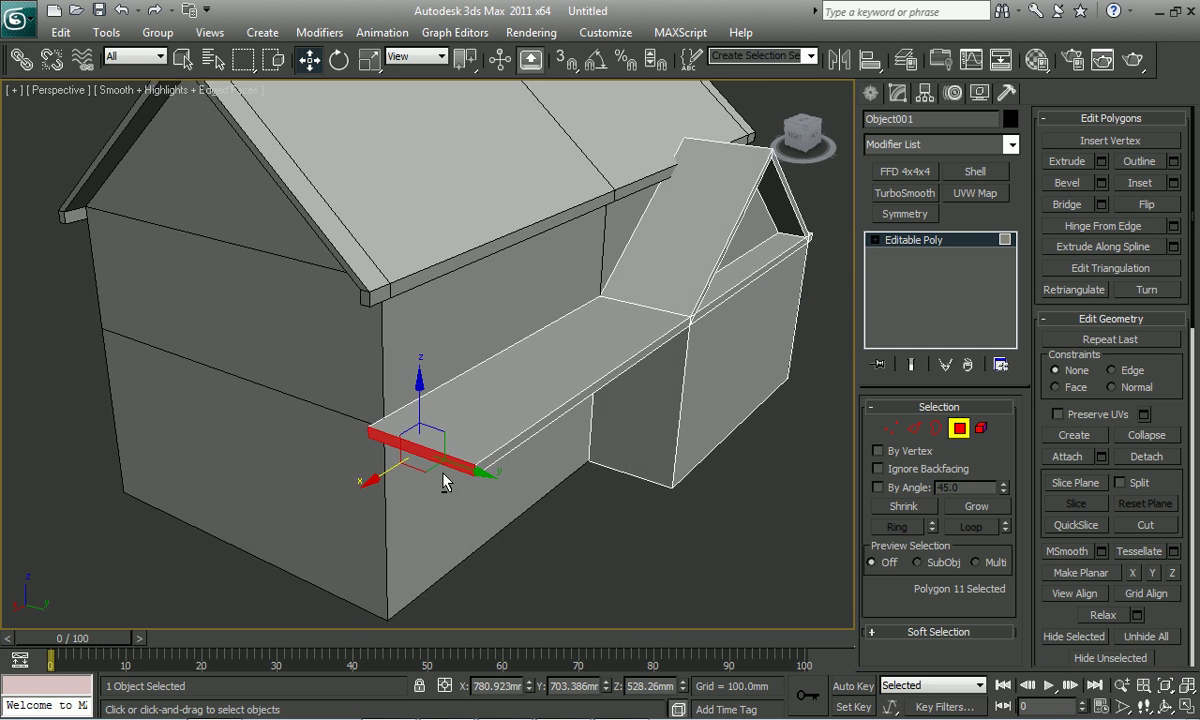
# - Extrude the eave end twice to wrap the porch roof around the house corner
pyautogui.rightClick(358, 444)
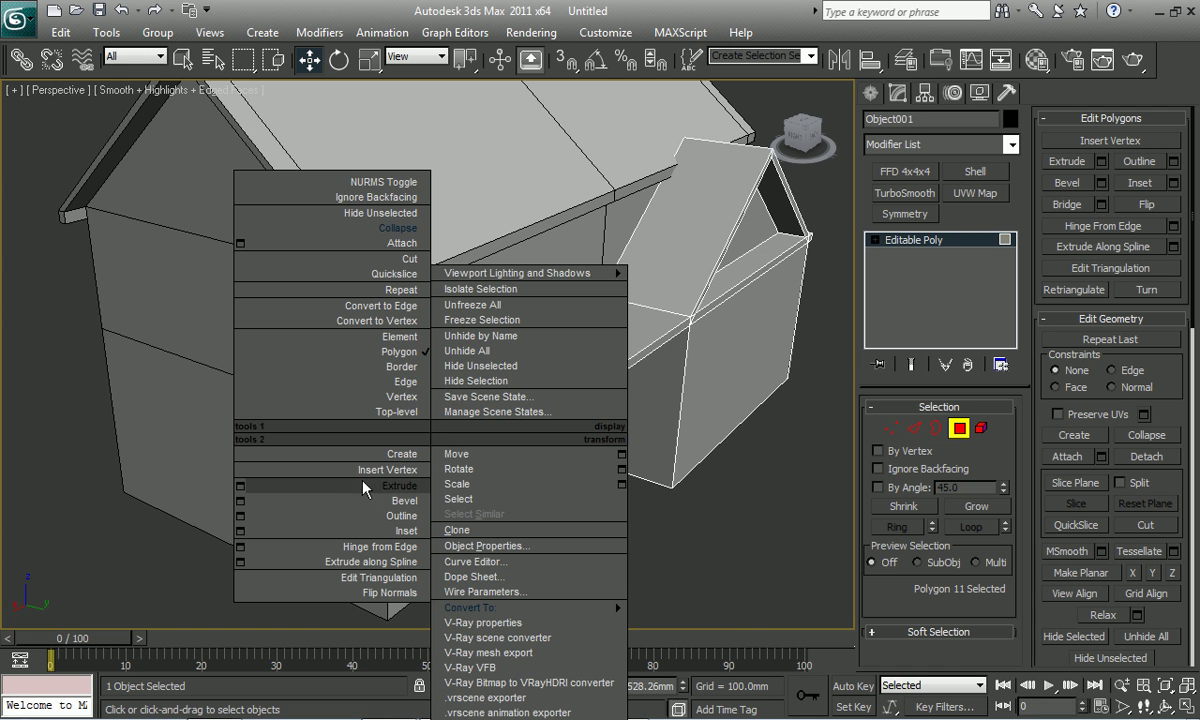
pyautogui.click(287, 456)
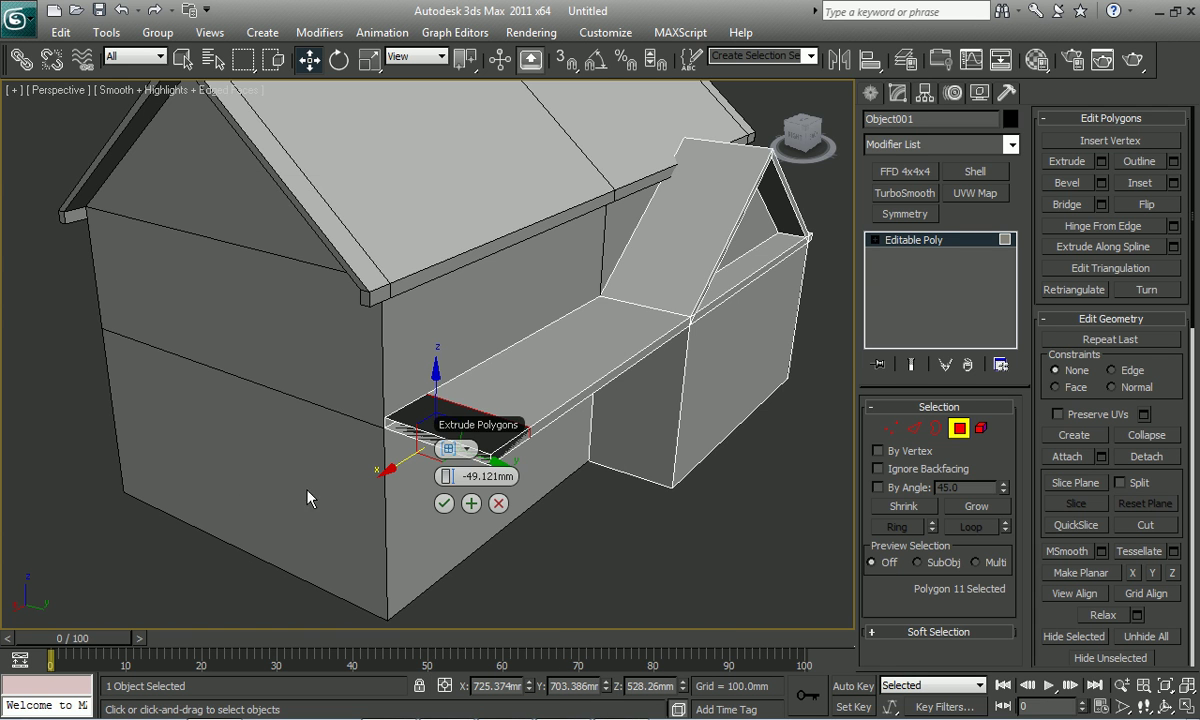
pyautogui.moveTo(451, 481); pyautogui.dragTo(451, 465)
pyautogui.click(443, 503)
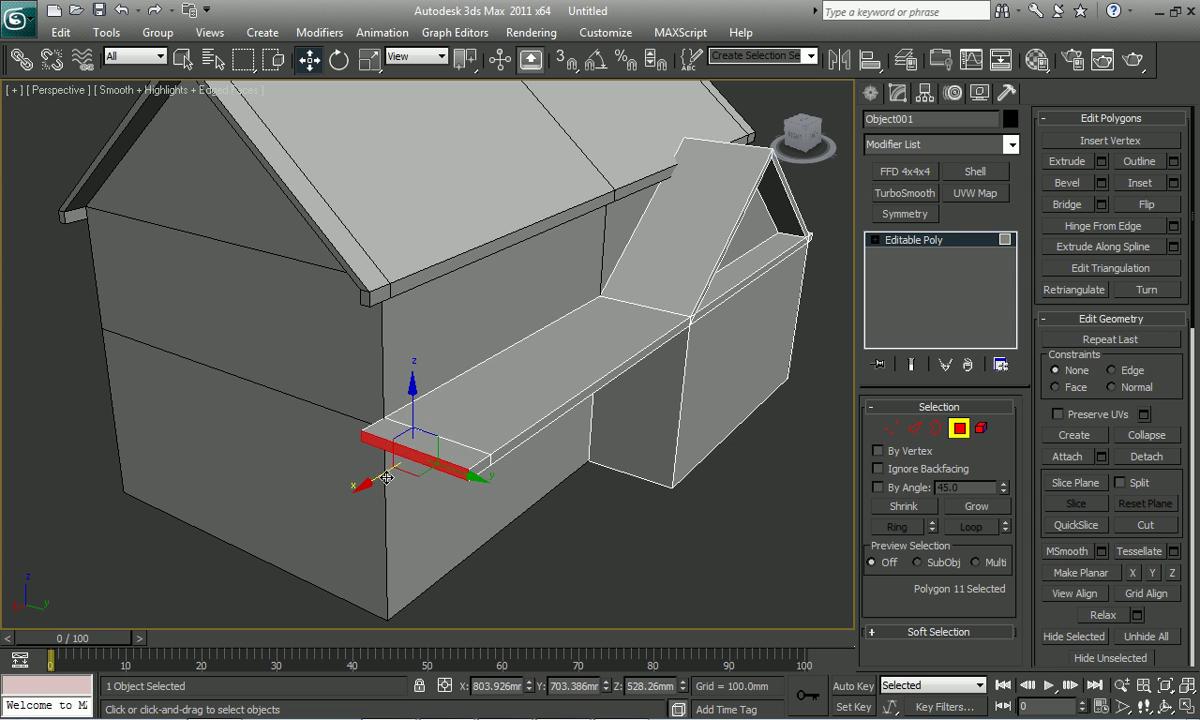
pyautogui.keyDown('alt'); pyautogui.moveTo(390, 477); pyautogui.dragTo(657, 418, button='middle'); pyautogui.keyUp('alt')
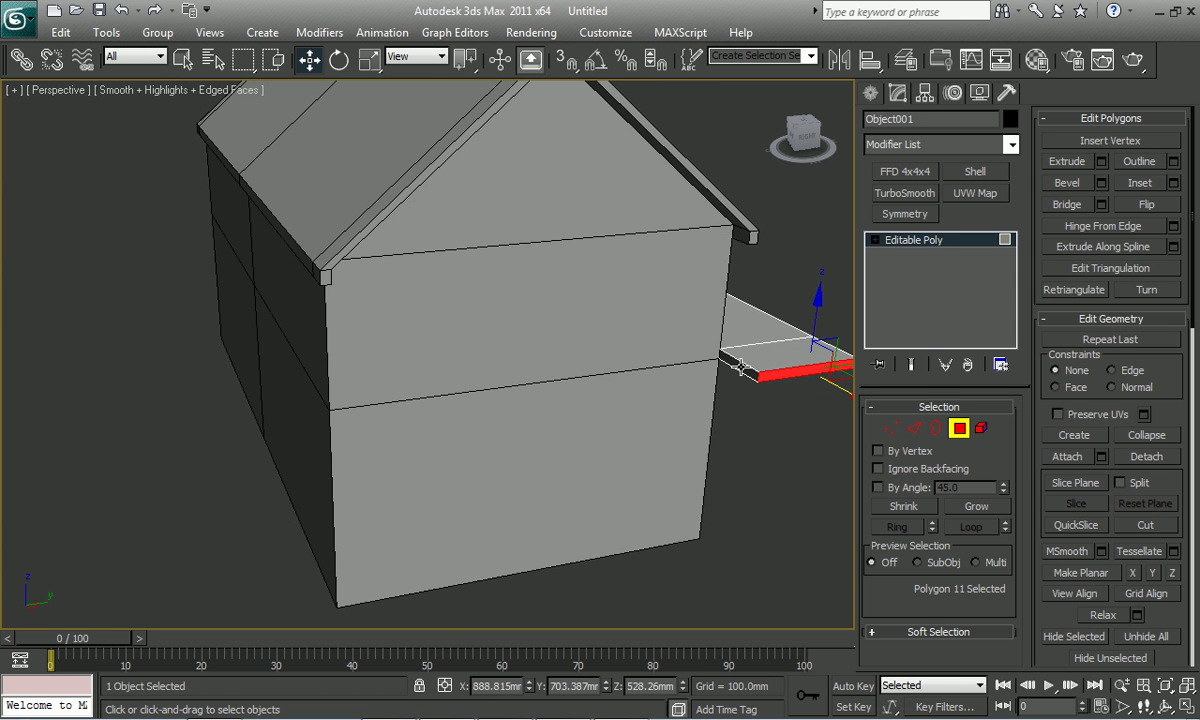
pyautogui.rightClick(740, 366)
pyautogui.click(512, 425)
pyautogui.moveTo(684, 459)
pyautogui.mouseDown(button='middle')
pyautogui.moveTo(672, 471)
pyautogui.moveTo(388, 471)
pyautogui.moveTo(390, 594)
pyautogui.mouseUp(button='middle')
pyautogui.click(582, 470)
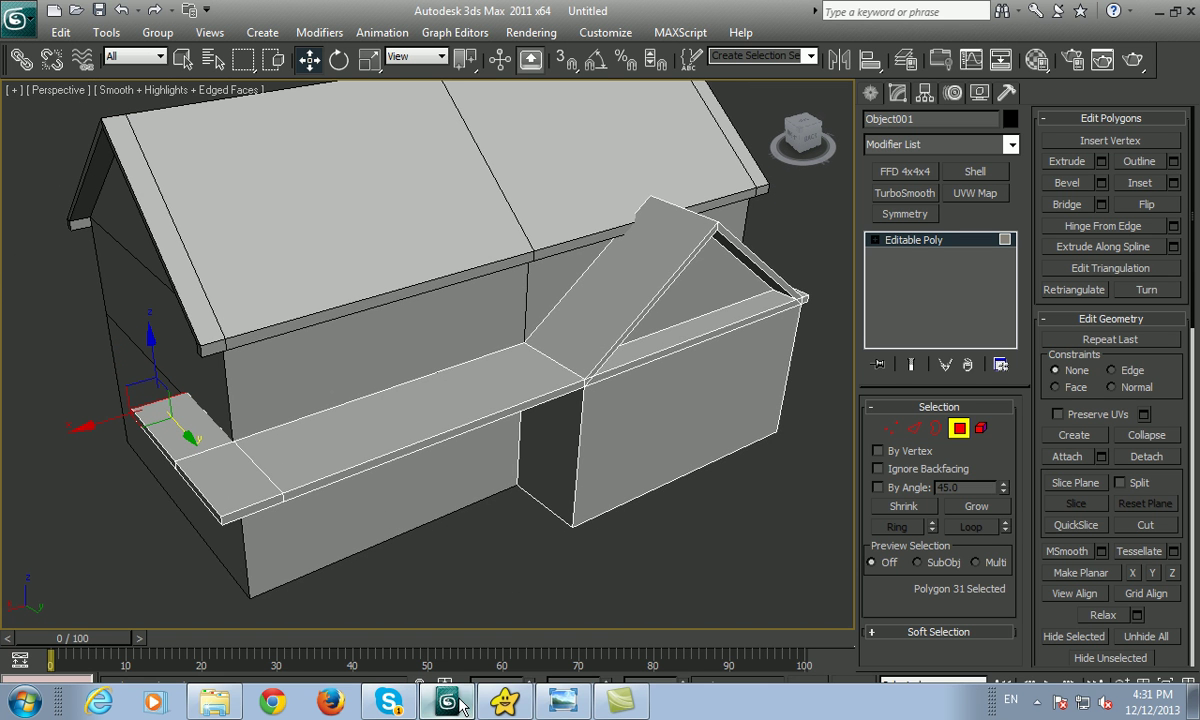
# - View the 6.jpg aerial render, then return to 3ds Max and orbit the house
pyautogui.click(563, 702)
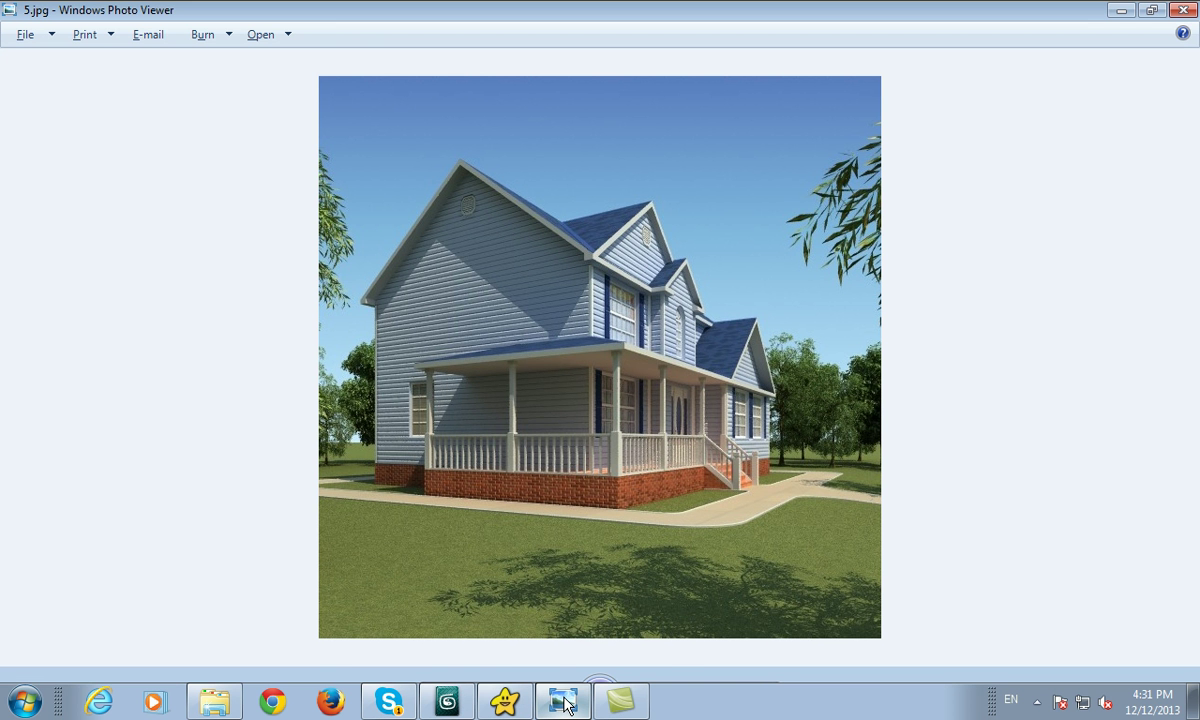
pyautogui.click(652, 697)
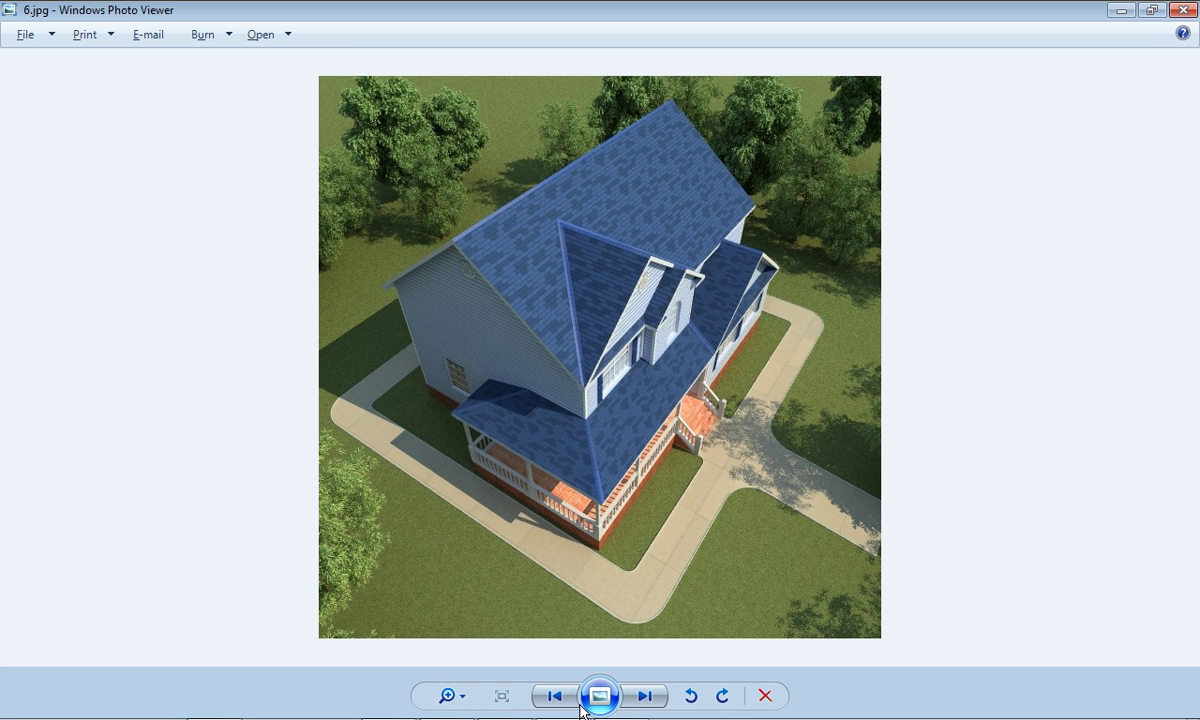
pyautogui.click(441, 701)
pyautogui.keyDown('alt'); pyautogui.moveTo(405, 492); pyautogui.dragTo(537, 457, button='middle'); pyautogui.keyUp('alt')
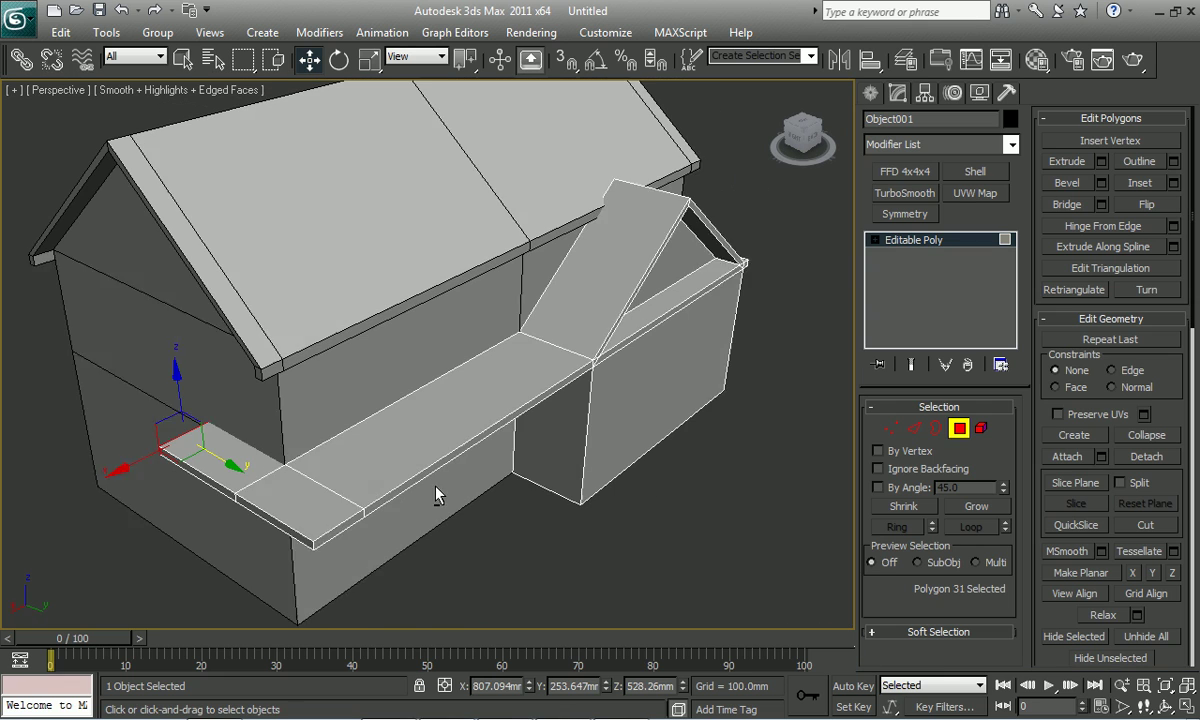
# - Isolate the porch roof and target-weld its three corner vertices onto the outer corner point
pyautogui.click(957, 428)
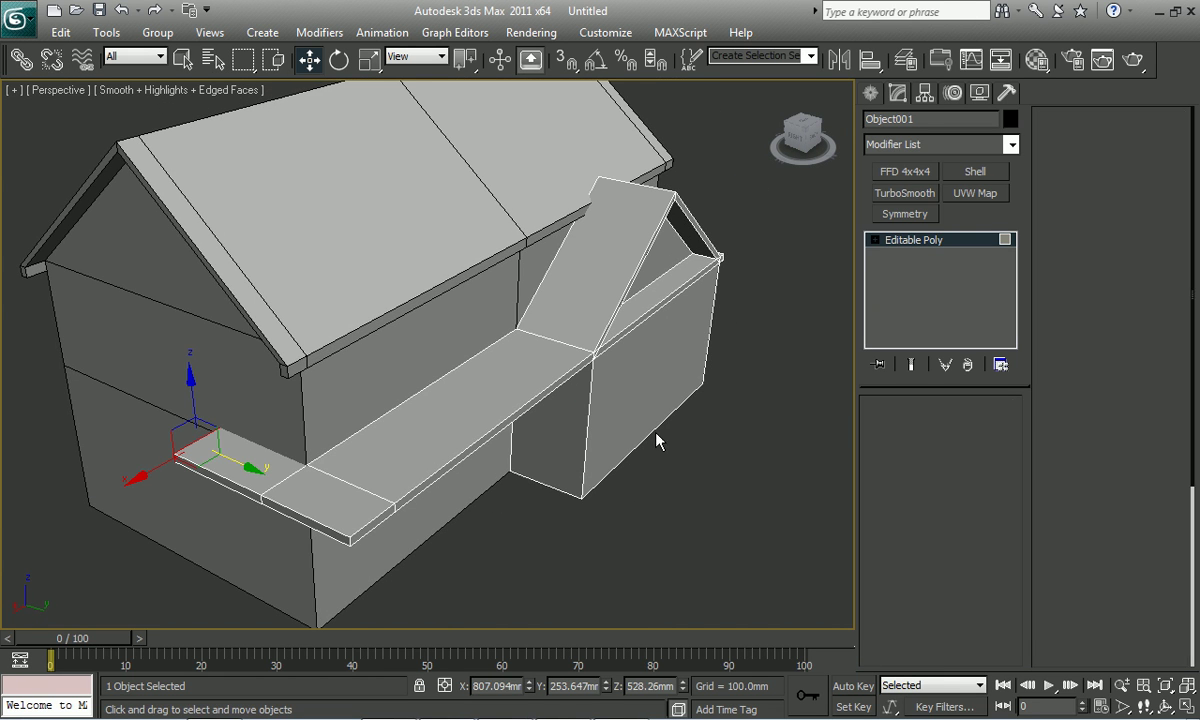
pyautogui.hotkey('alt', 'q')
pyautogui.scroll(2, 509, 431)
pyautogui.scroll(3, 466, 455)
pyautogui.scroll(1, 453, 455)
pyautogui.moveTo(453, 455); pyautogui.dragTo(451, 464, button='middle')
pyautogui.scroll(1, 450, 496)
pyautogui.scroll(3, 450, 495)
pyautogui.press('1')
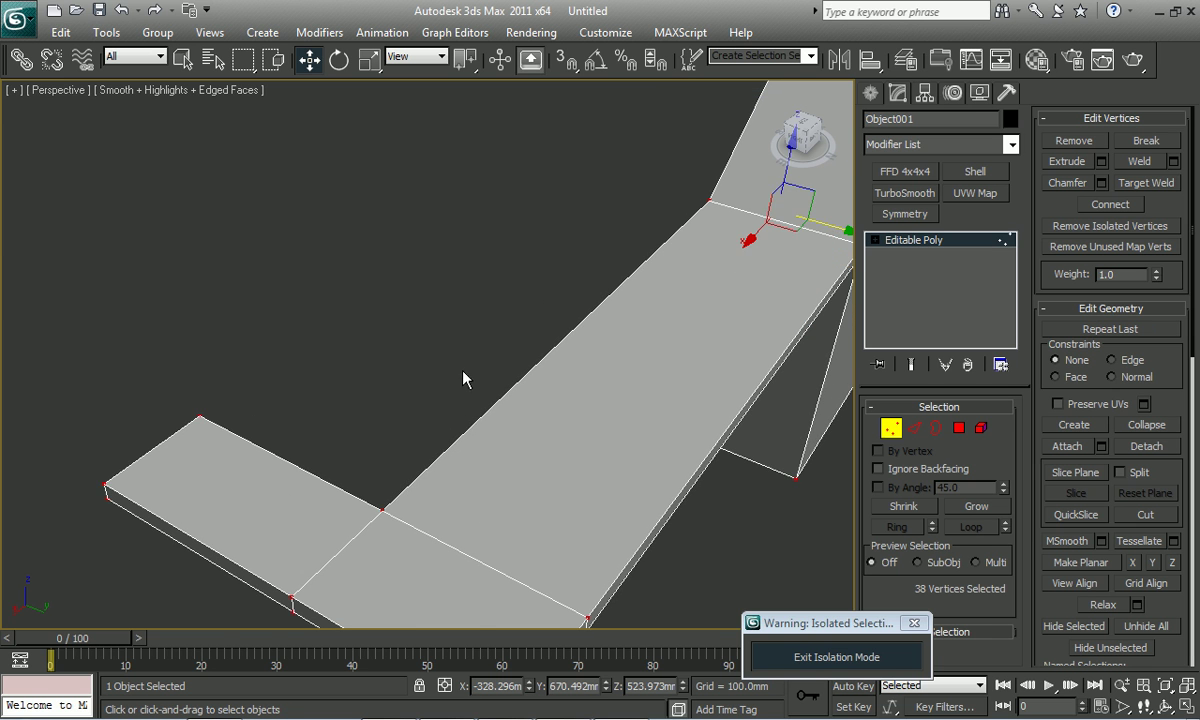
pyautogui.moveTo(475, 428); pyautogui.dragTo(464, 343, button='middle')
pyautogui.moveTo(470, 410); pyautogui.dragTo(474, 362, button='middle')
pyautogui.rightClick(385, 328)
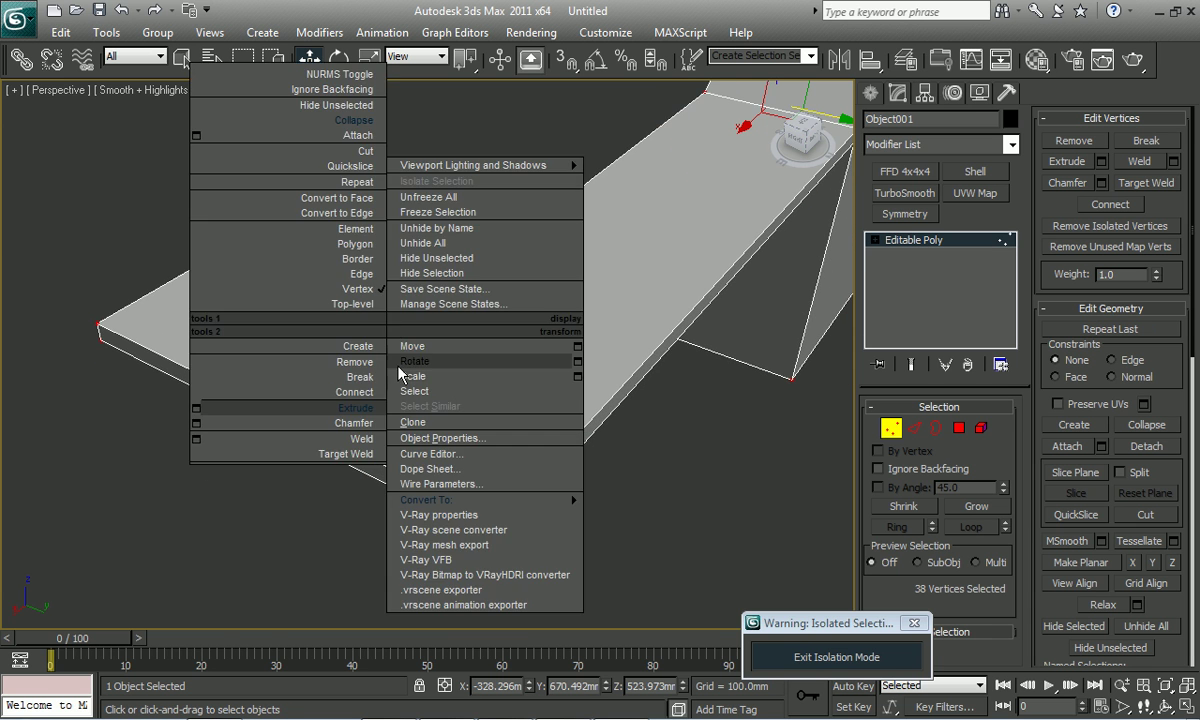
pyautogui.click(318, 447)
pyautogui.click(497, 520)
pyautogui.click(497, 539)
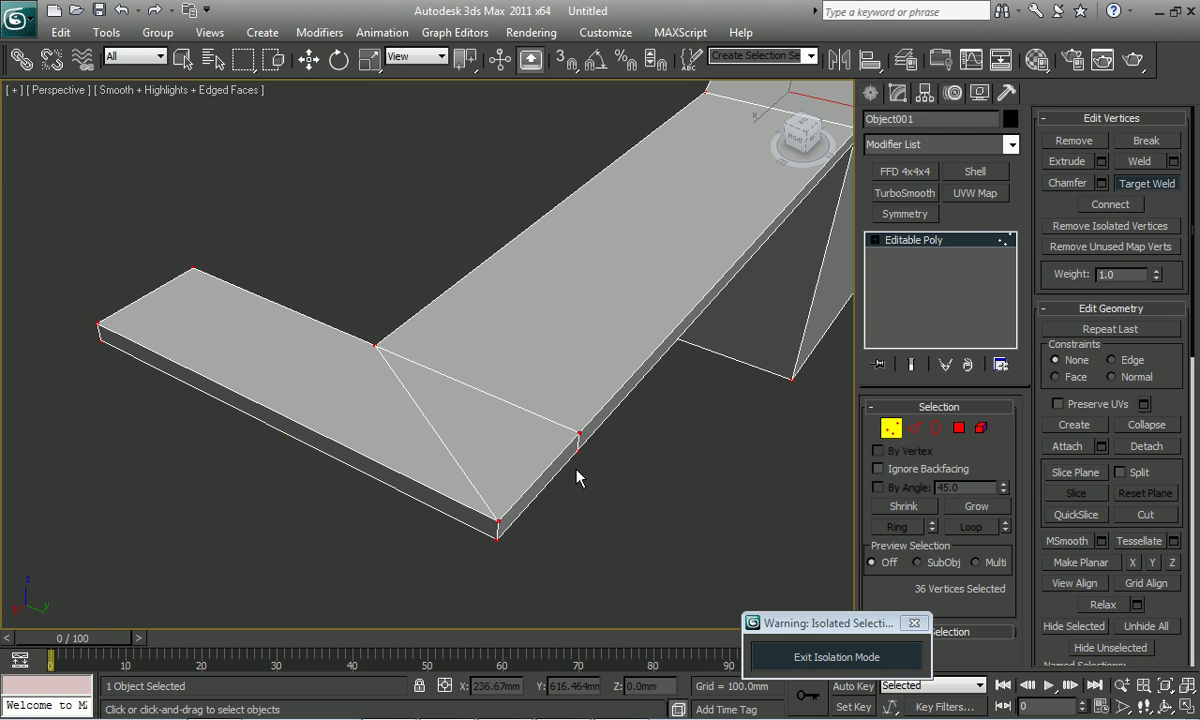
pyautogui.click(497, 519)
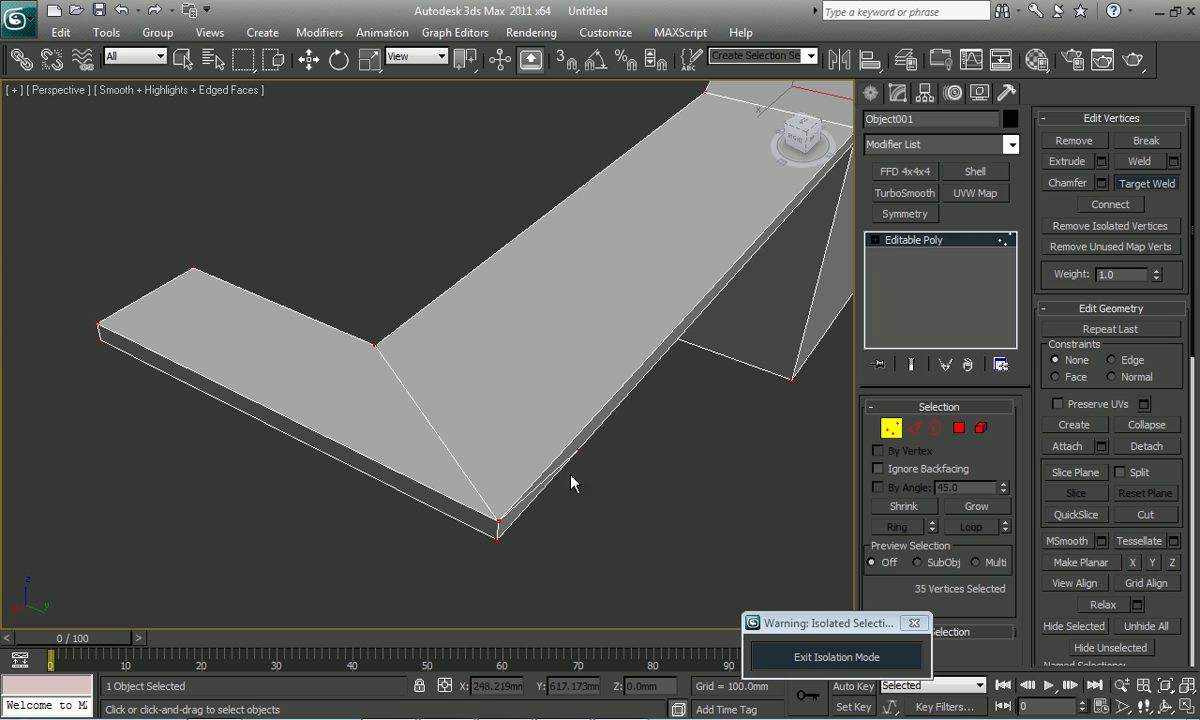
# - Connect the left-end and inner-corner vertices with a new edge
pyautogui.press('w')
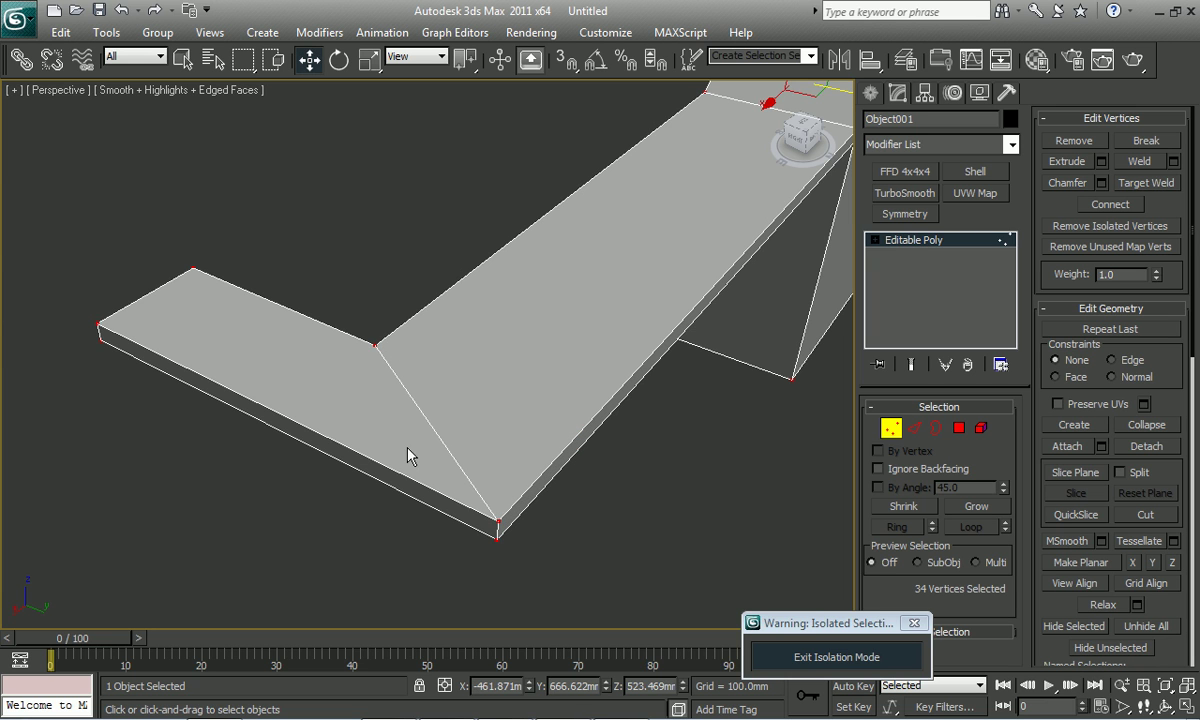
pyautogui.moveTo(86, 305); pyautogui.dragTo(208, 388)
pyautogui.keyDown('ctrl'); pyautogui.moveTo(355, 330); pyautogui.dragTo(385, 375); pyautogui.keyUp('ctrl')
pyautogui.hotkey('ctrl', 'shift', 'e')
pyautogui.moveTo(367, 391)
pyautogui.keyDown('alt'); pyautogui.mouseDown(button='middle')
pyautogui.moveTo(346, 389)
pyautogui.moveTo(360, 477)
pyautogui.mouseUp(button='middle'); pyautogui.keyUp('alt')
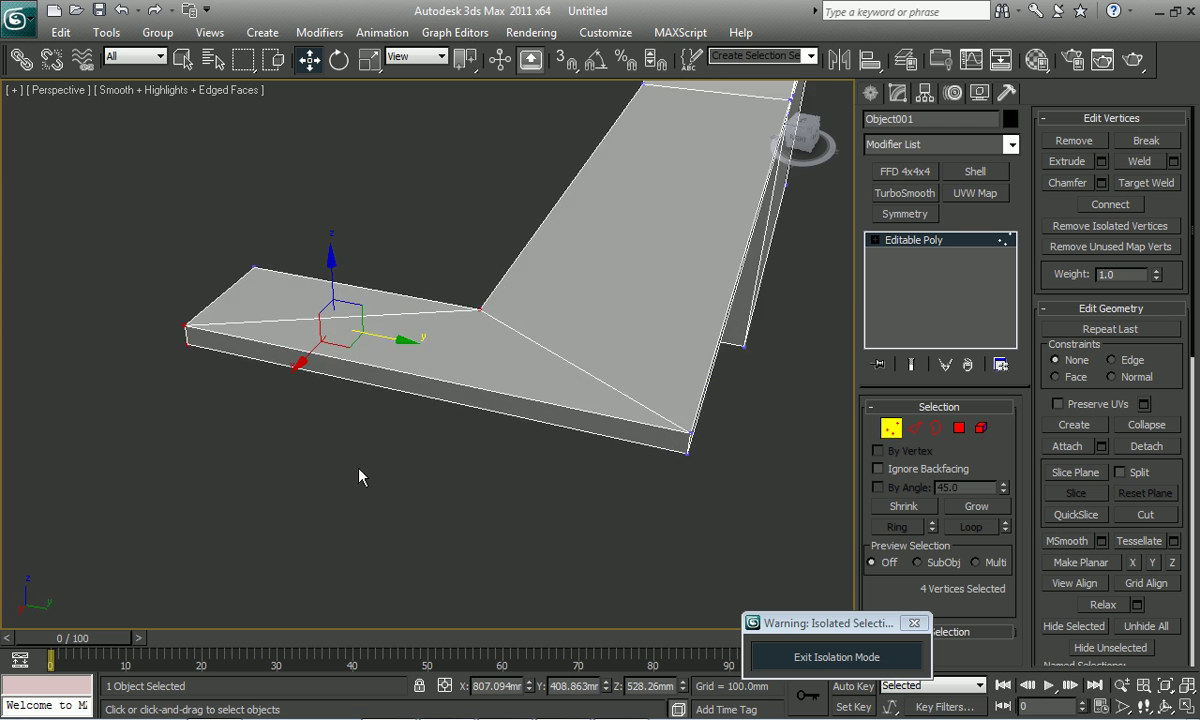
pyautogui.click(565, 702)
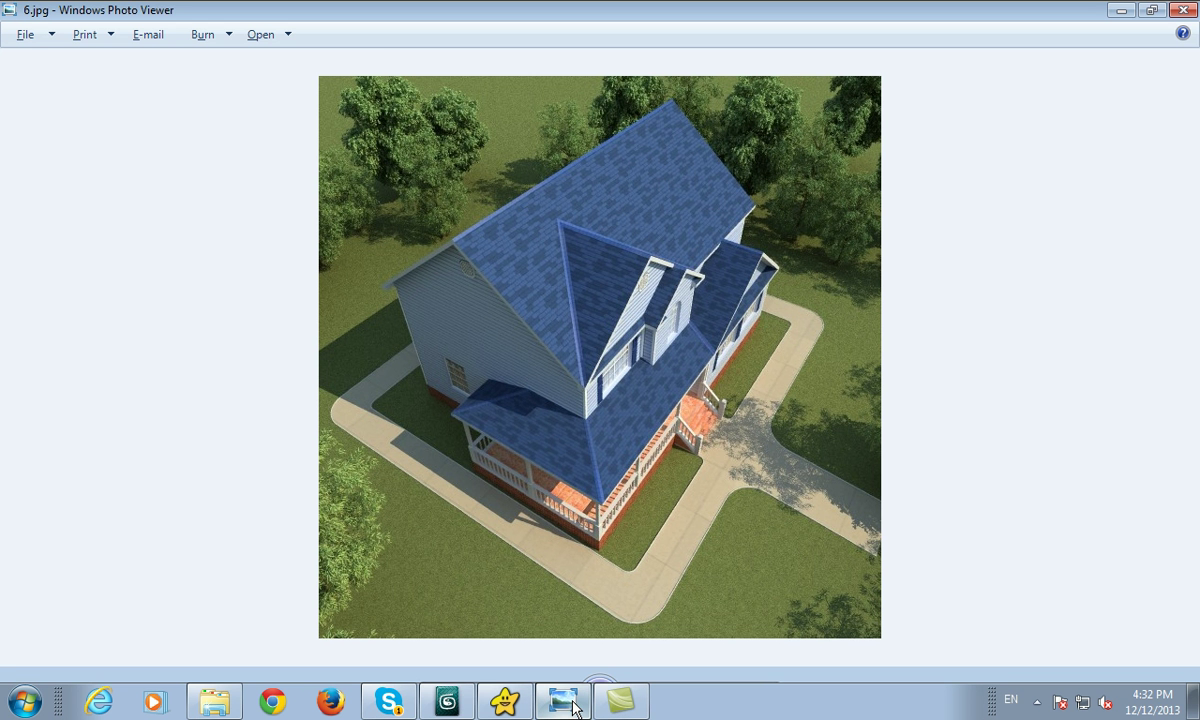
# - Orbit around the L-shaped porch roof in 3ds Max and reopen the aerial photo
pyautogui.click(573, 706)
pyautogui.keyDown('alt'); pyautogui.moveTo(493, 402); pyautogui.dragTo(518, 627, button='middle'); pyautogui.keyUp('alt')
pyautogui.click(556, 701)
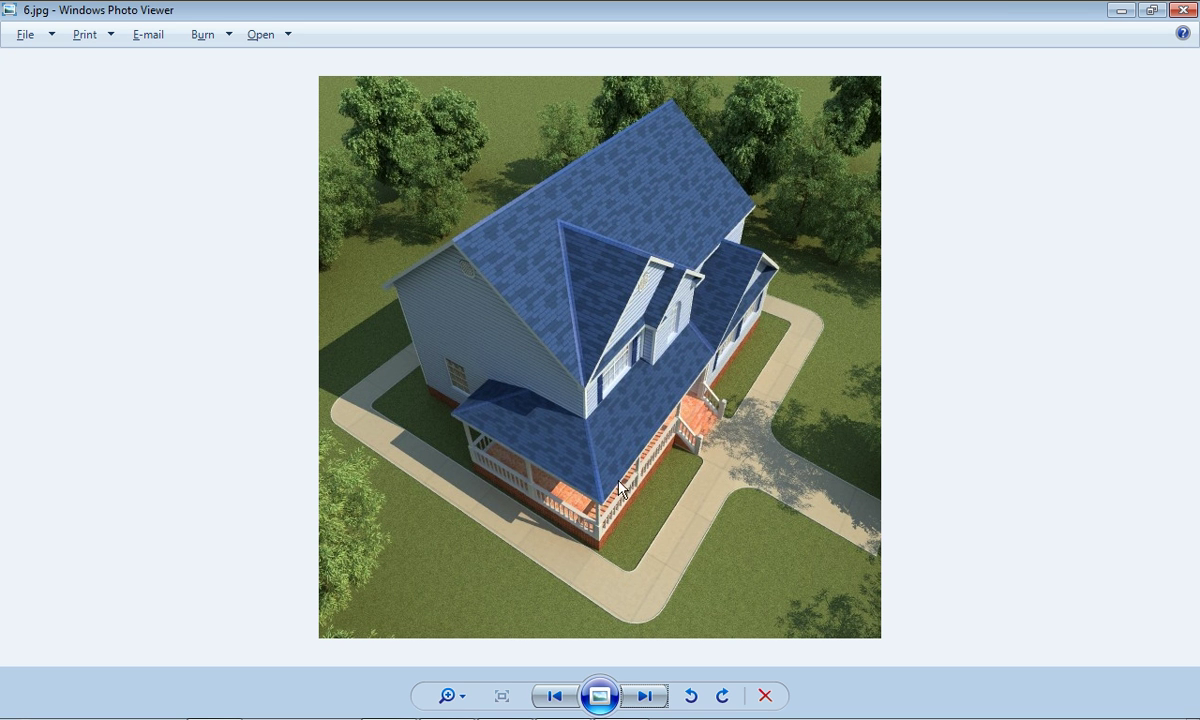
# - Page back and forth through the reference renders, ending on 3.jpg, then return to 3ds Max
pyautogui.click(572, 699)
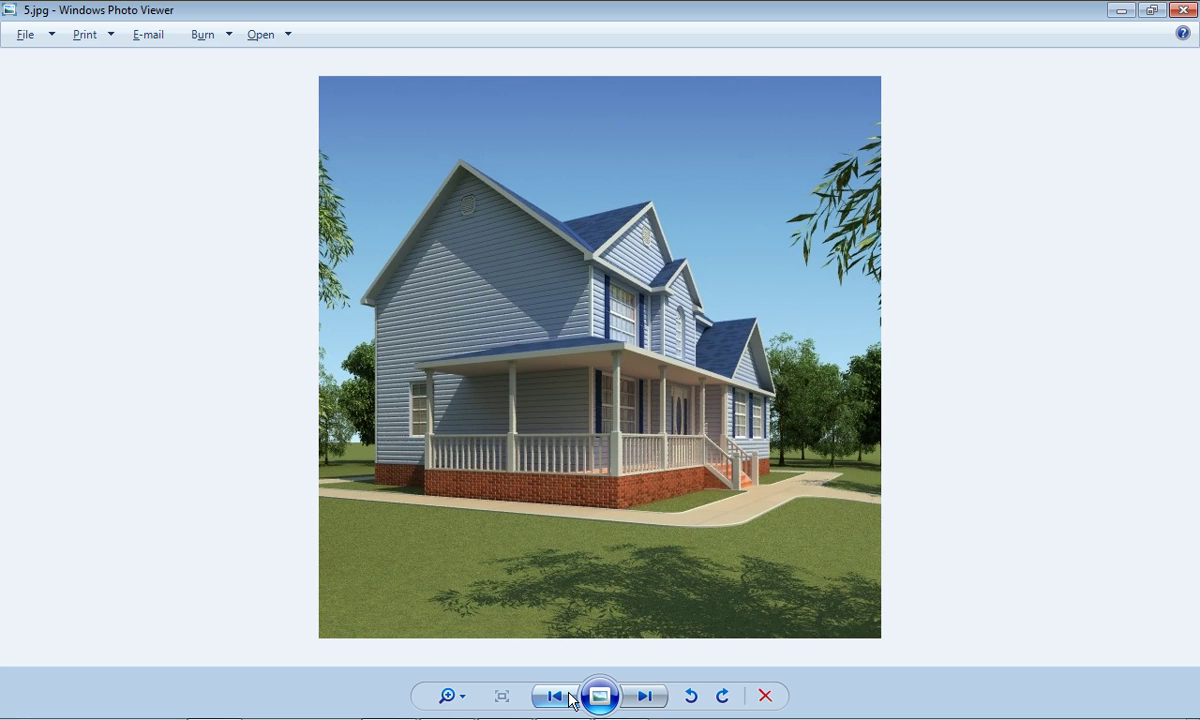
pyautogui.click(630, 703)
pyautogui.click(630, 703)
pyautogui.click(628, 703)
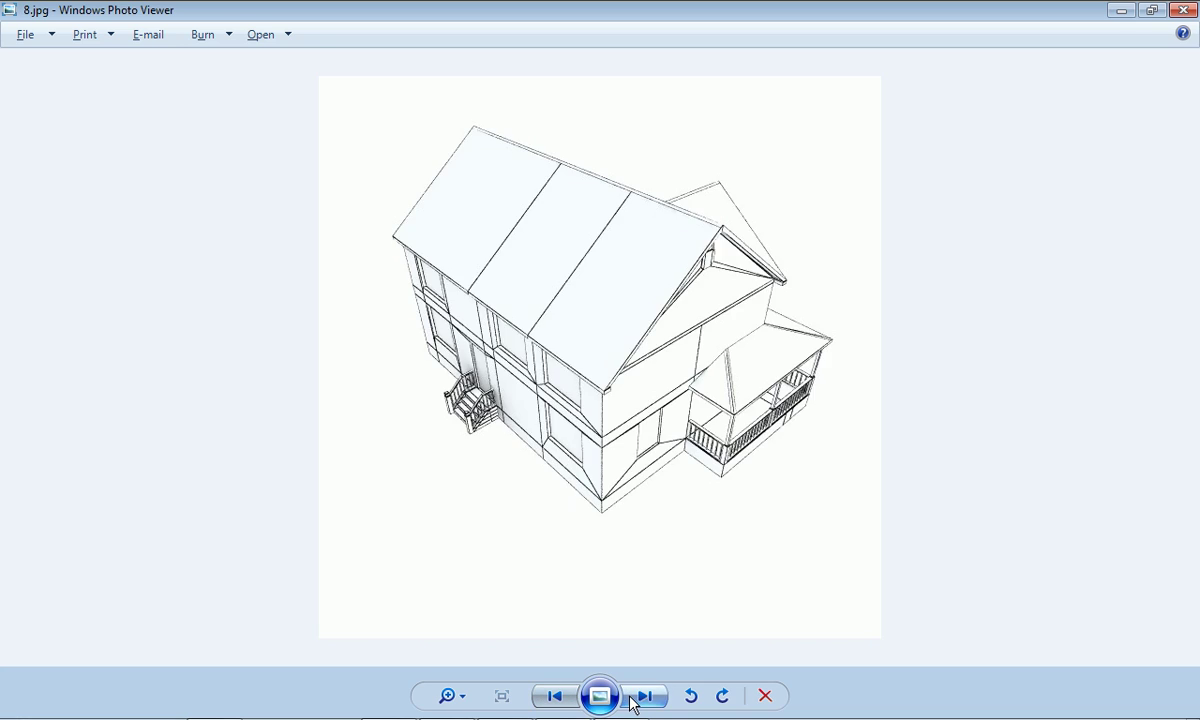
pyautogui.click(568, 700)
pyautogui.click(568, 700)
pyautogui.click(568, 700)
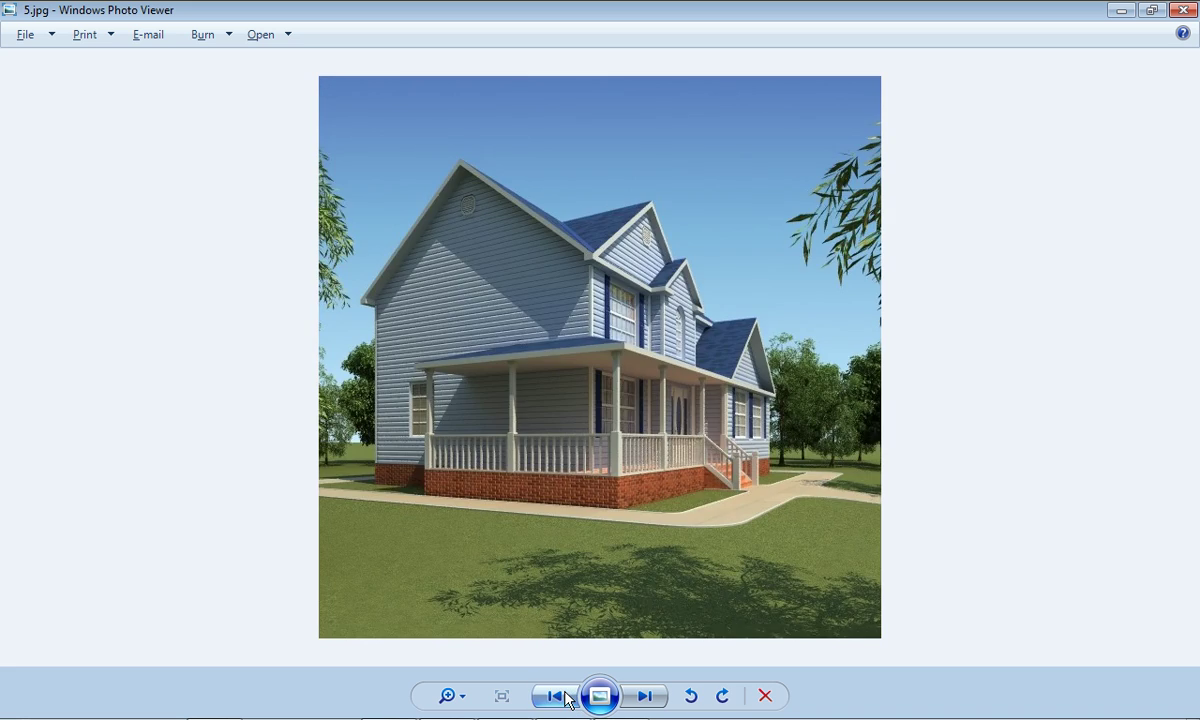
pyautogui.click(568, 700)
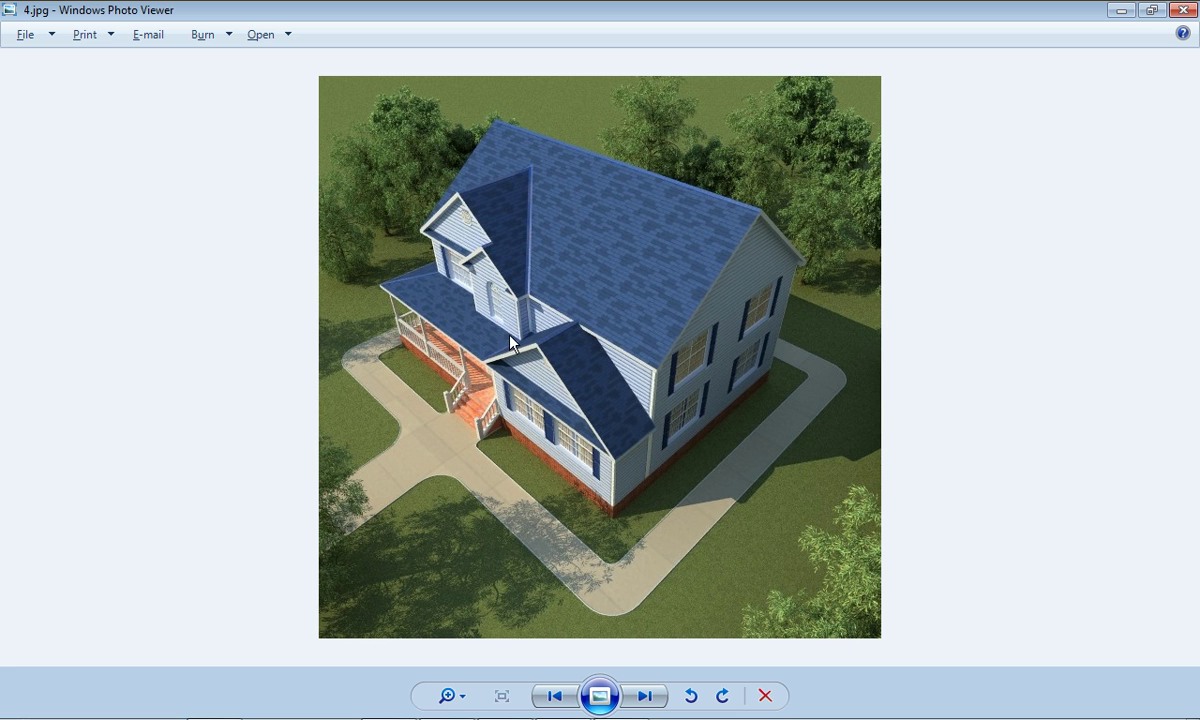
pyautogui.click(560, 700)
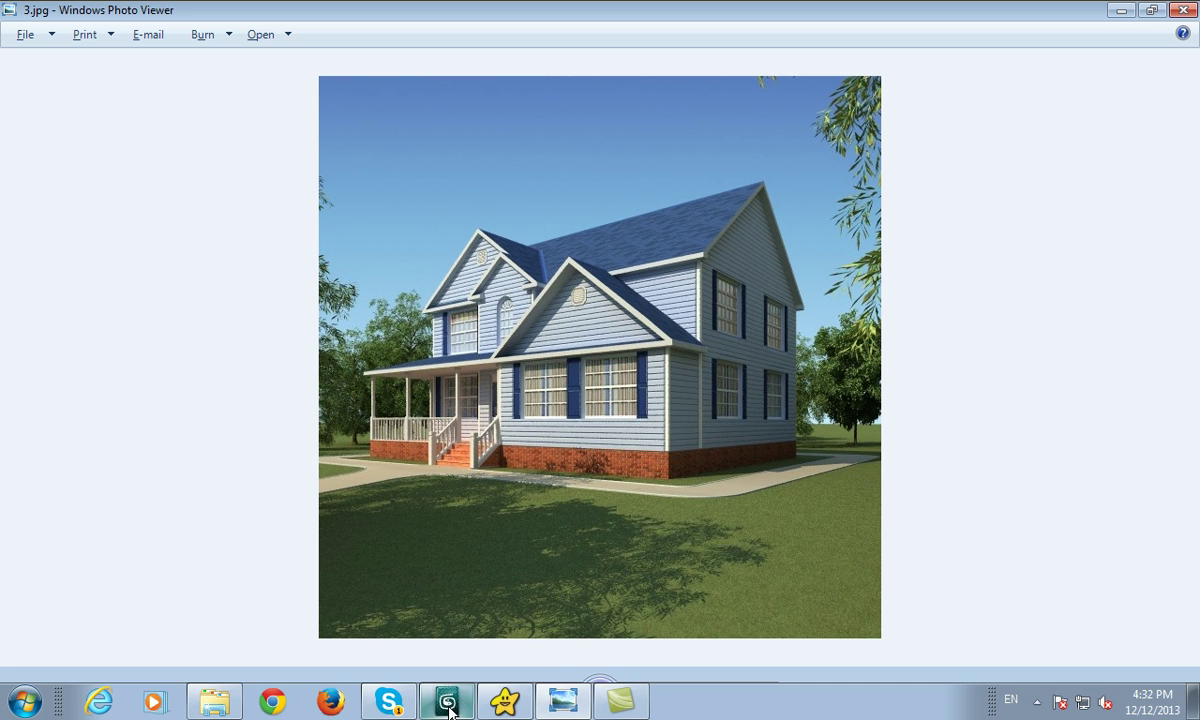
pyautogui.click(449, 703)
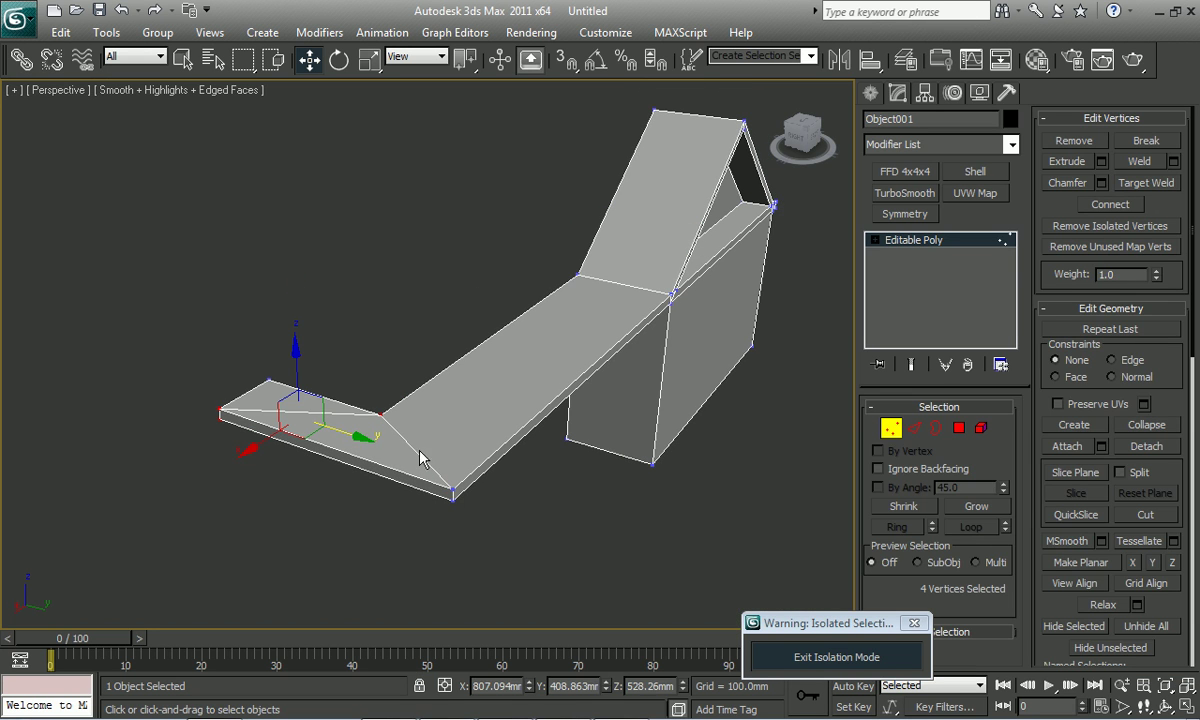
# - Select the roof piece's ridge edge at Edge level and inspect it from several sides
pyautogui.press('2')
pyautogui.click(403, 397)
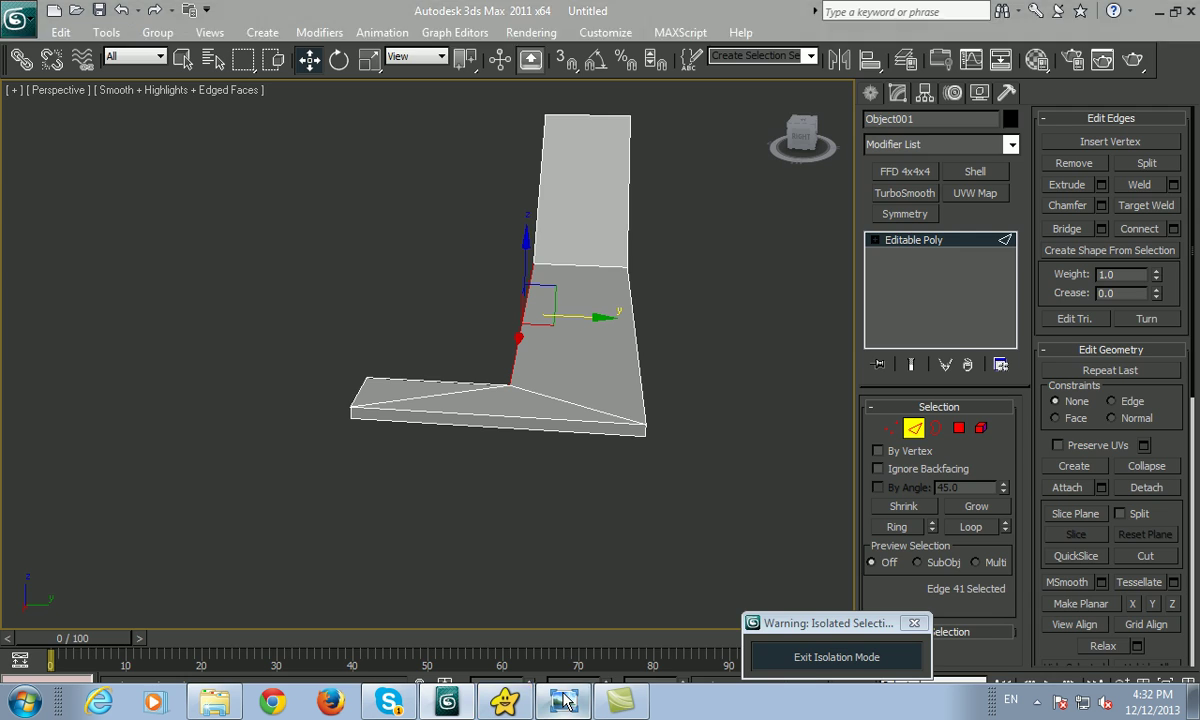
pyautogui.click(563, 700)
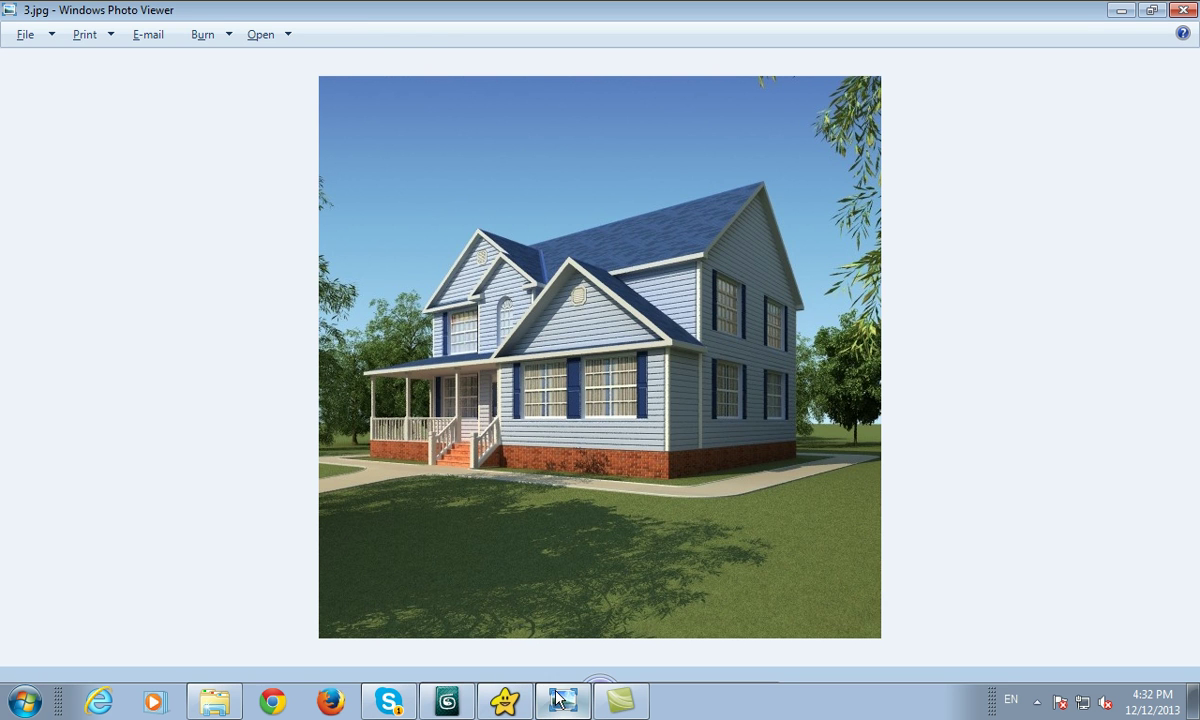
pyautogui.click(563, 700)
pyautogui.keyDown('alt'); pyautogui.moveTo(513, 399); pyautogui.dragTo(460, 341, button='middle'); pyautogui.keyUp('alt')
pyautogui.moveTo(473, 270)
pyautogui.keyDown('alt'); pyautogui.mouseDown(button='middle')
pyautogui.moveTo(578, 308)
pyautogui.moveTo(568, 303)
pyautogui.mouseUp(button='middle'); pyautogui.keyUp('alt')
# - Exit isolation to show the whole house and check it in Front and Perspective views
pyautogui.click(805, 654)
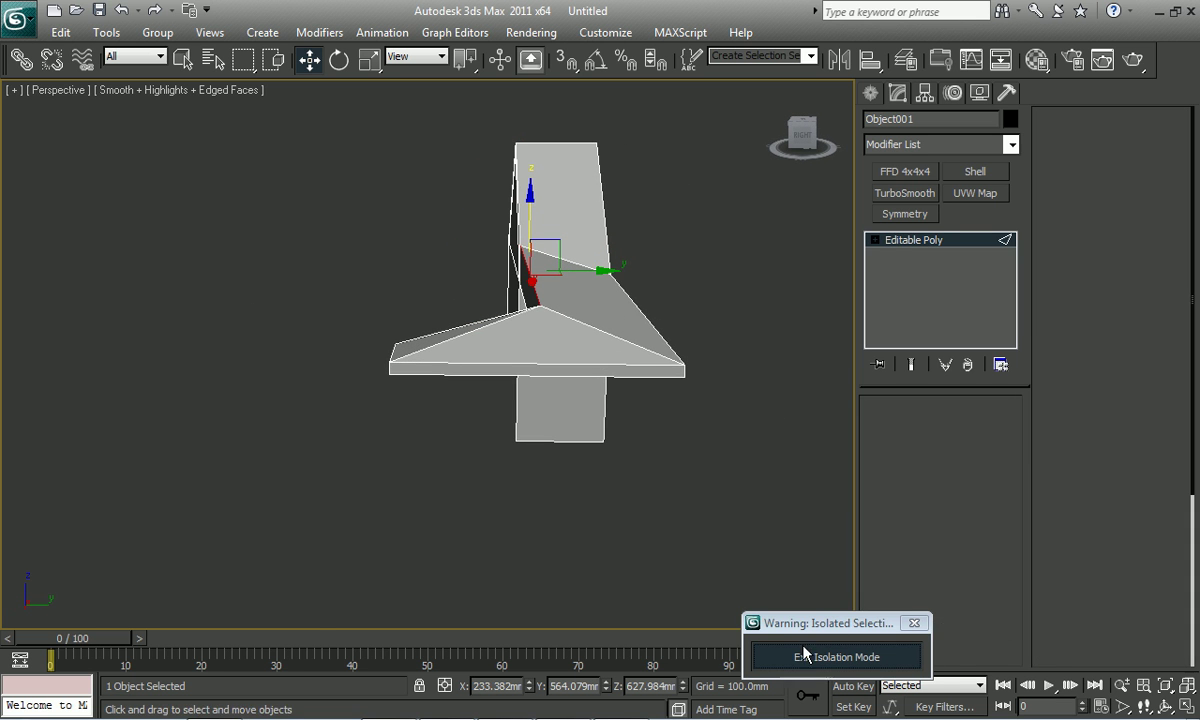
pyautogui.scroll(5, 601, 459)
pyautogui.moveTo(601, 459)
pyautogui.keyDown('alt'); pyautogui.mouseDown(button='middle')
pyautogui.moveTo(651, 447)
pyautogui.moveTo(624, 471)
pyautogui.moveTo(710, 482)
pyautogui.moveTo(629, 497)
pyautogui.moveTo(589, 488)
pyautogui.moveTo(600, 504)
pyautogui.moveTo(490, 494)
pyautogui.moveTo(505, 503)
pyautogui.mouseUp(button='middle'); pyautogui.keyUp('alt')
pyautogui.scroll(3, 610, 478)
pyautogui.press('f')
pyautogui.press('F3')
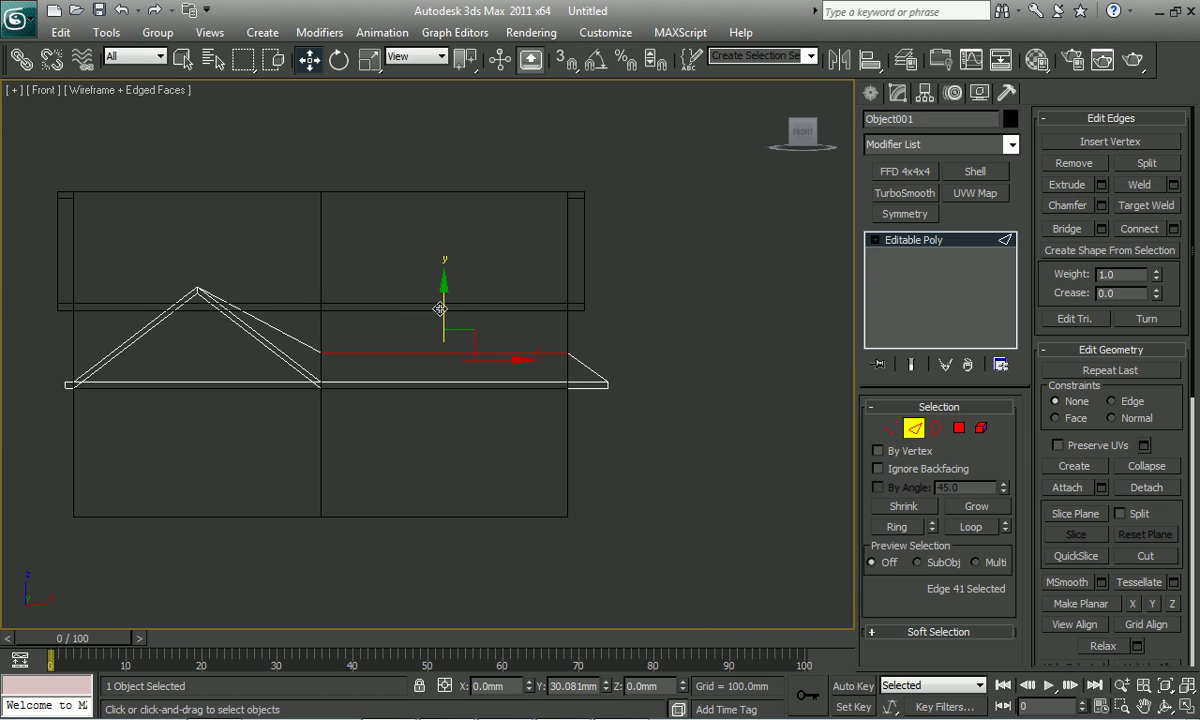
pyautogui.press('F3')
pyautogui.press('p')
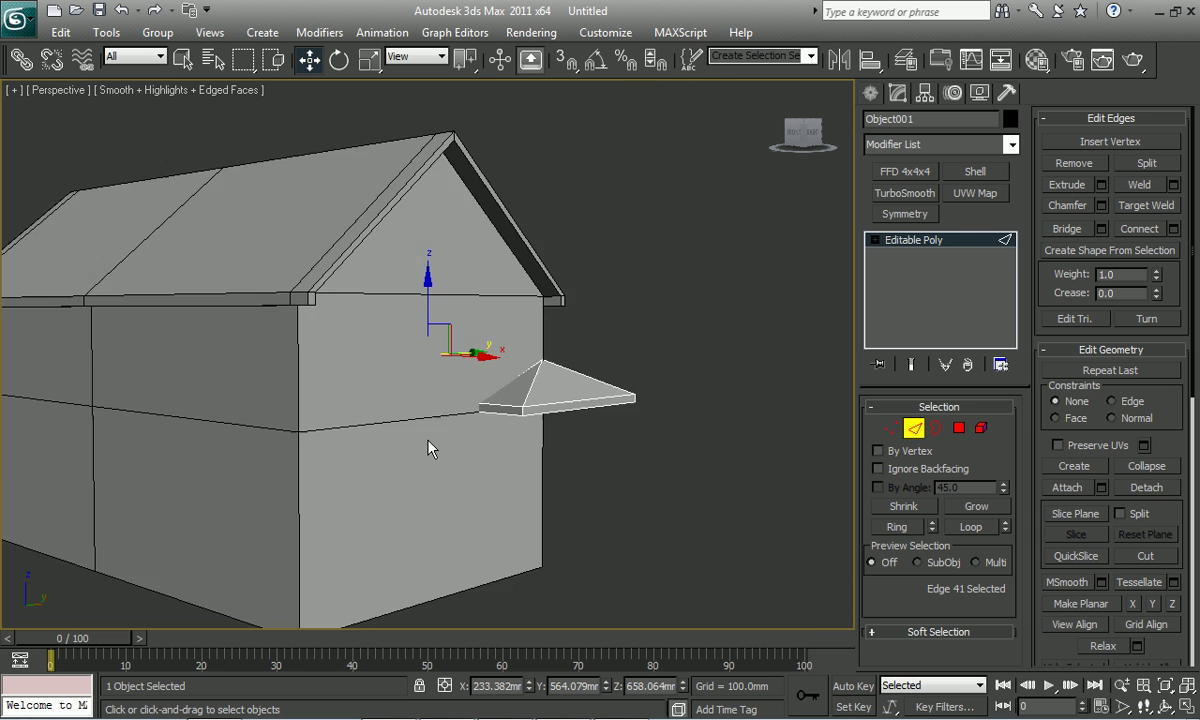
pyautogui.moveTo(540, 407)
pyautogui.keyDown('alt'); pyautogui.mouseDown(button='middle')
pyautogui.moveTo(495, 388)
pyautogui.moveTo(476, 407)
pyautogui.moveTo(531, 428)
pyautogui.moveTo(511, 447)
pyautogui.moveTo(536, 543)
pyautogui.mouseUp(button='middle'); pyautogui.keyUp('alt')
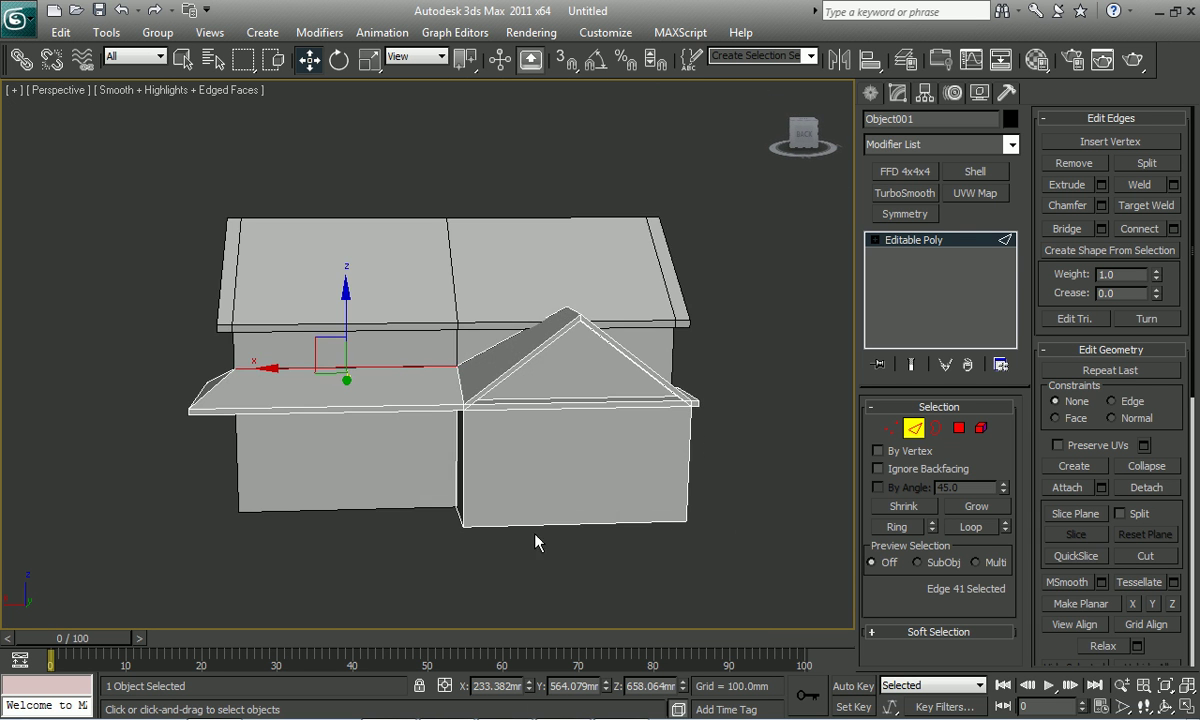
pyautogui.click(568, 704)
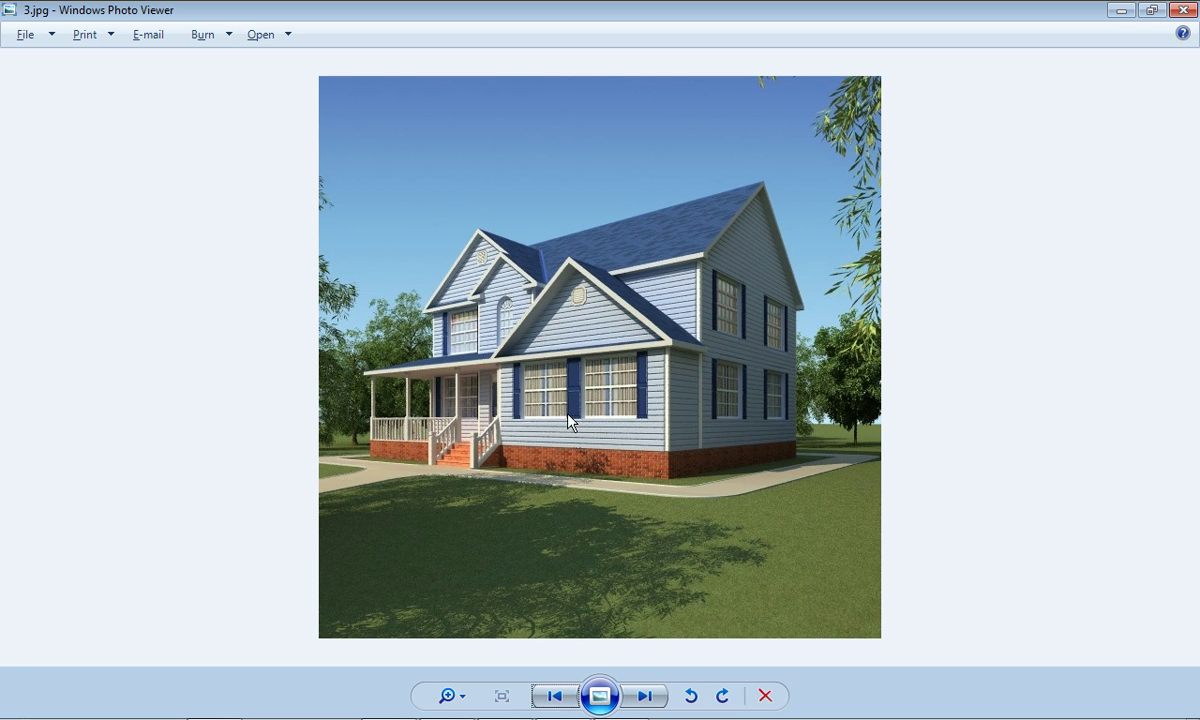
# - Step back one reference render, then forward to the 5.jpg porch-side render
pyautogui.press('Left')
pyautogui.press('Left')
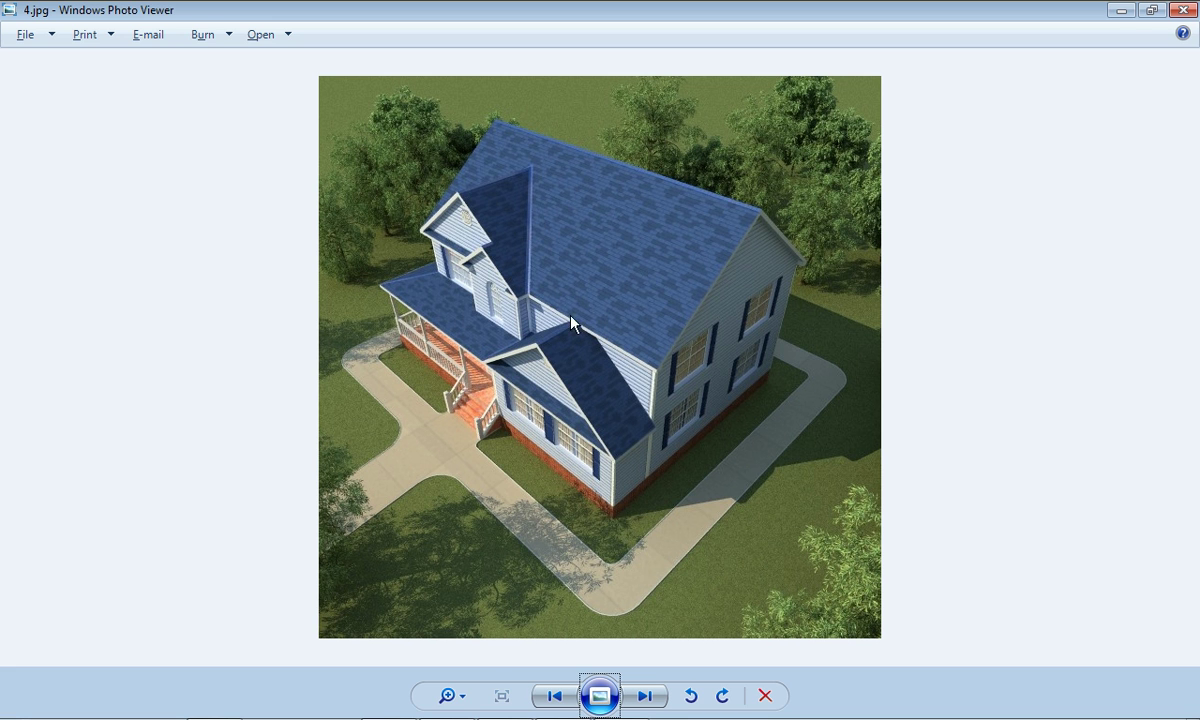
pyautogui.press('Right')
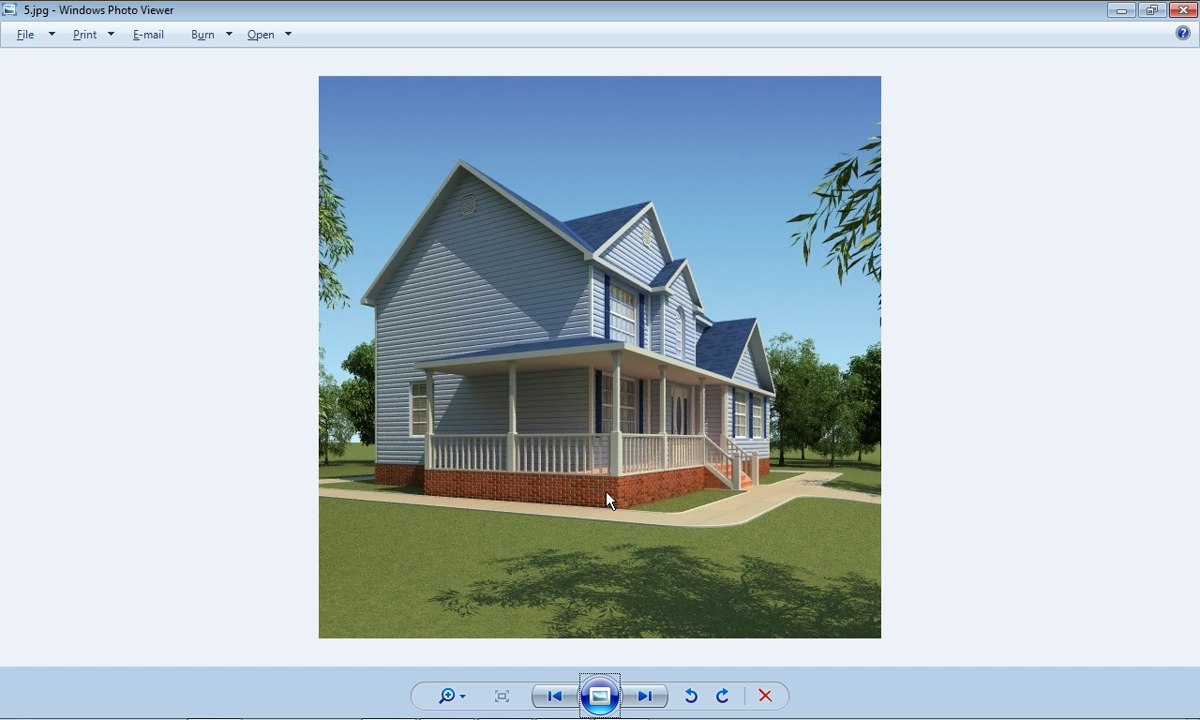
# - Return to the house model and isolate the roof piece on its own
pyautogui.click(465, 700)
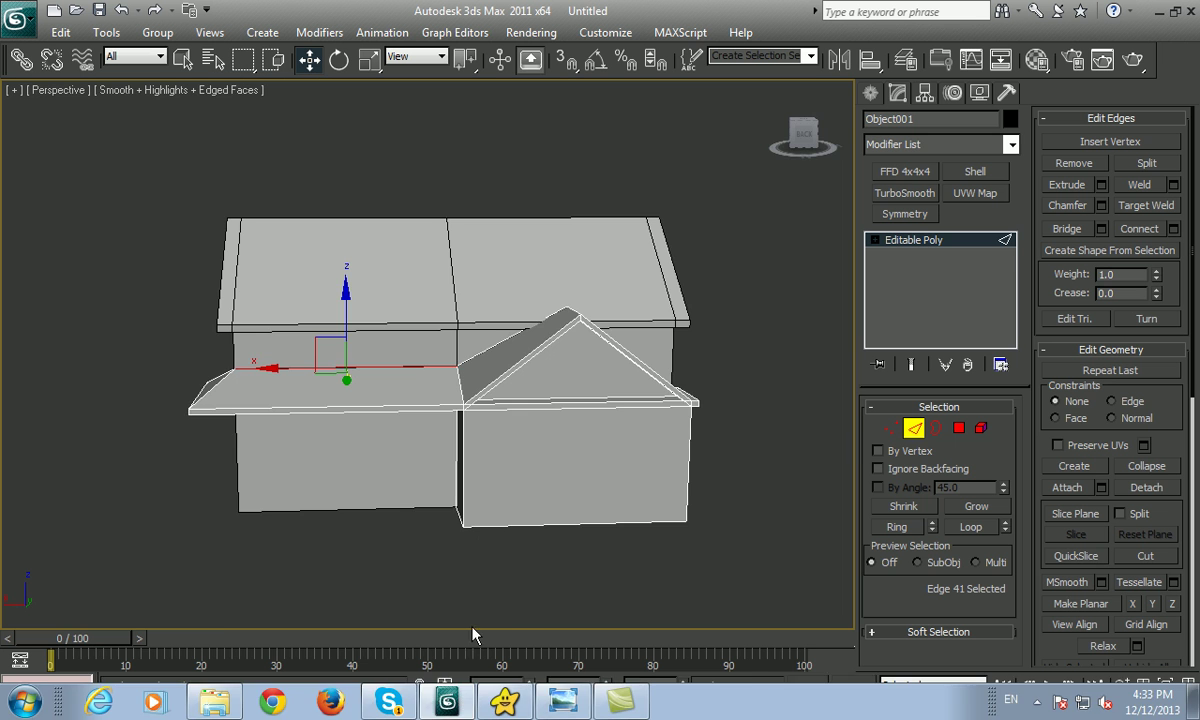
pyautogui.scroll(5, 497, 471)
pyautogui.scroll(-3, 528, 455)
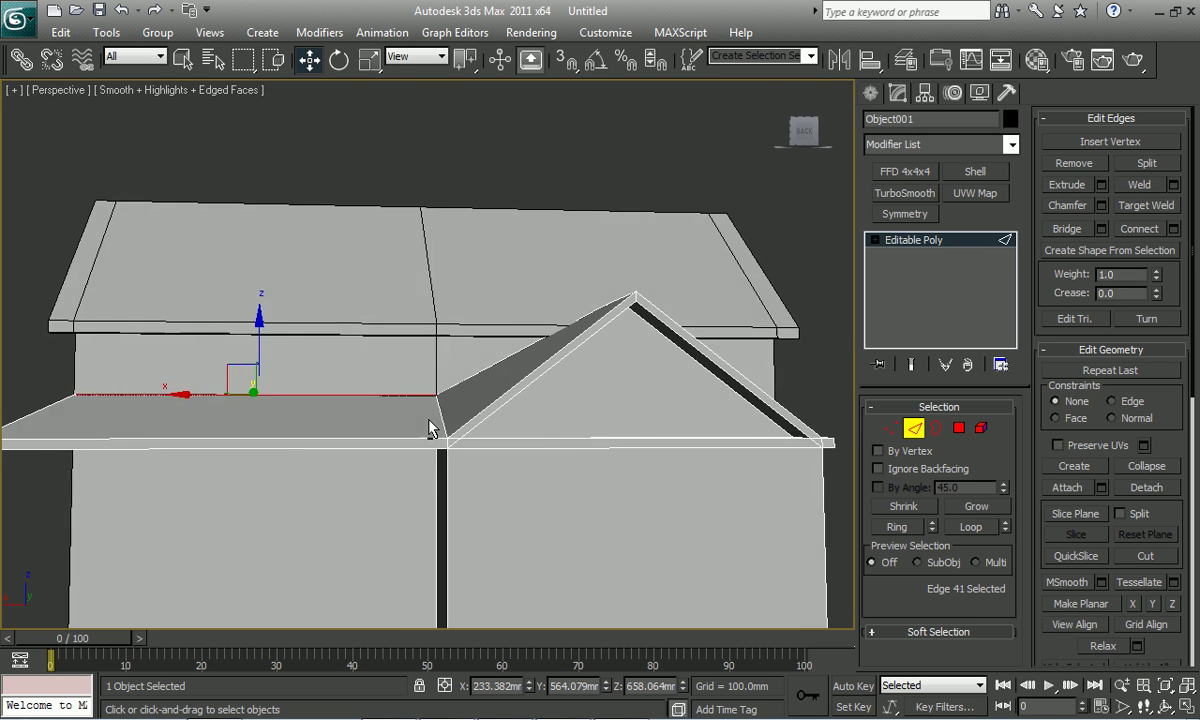
pyautogui.scroll(3, 597, 320)
pyautogui.moveTo(480, 411)
pyautogui.keyDown('alt'); pyautogui.mouseDown(button='middle')
pyautogui.moveTo(477, 477)
pyautogui.moveTo(533, 490)
pyautogui.moveTo(530, 512)
pyautogui.moveTo(498, 532)
pyautogui.mouseUp(button='middle'); pyautogui.keyUp('alt')
pyautogui.hotkey('alt', 'q')
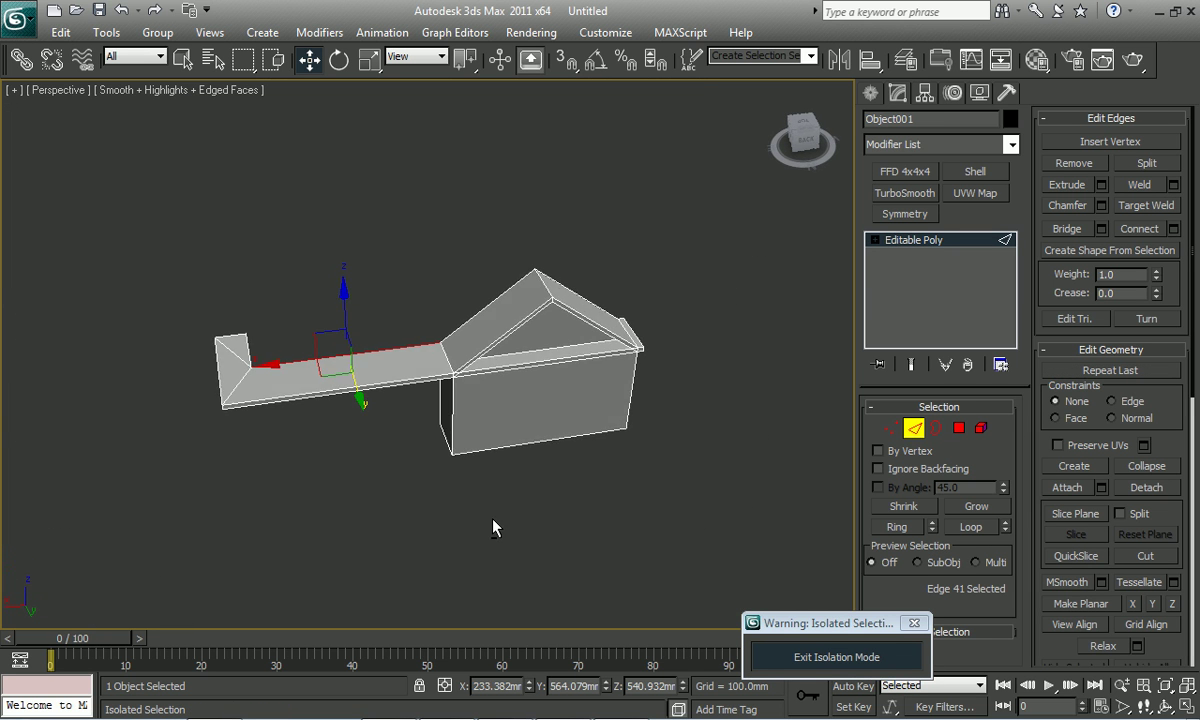
pyautogui.scroll(4, 484, 465)
pyautogui.scroll(2, 485, 433)
pyautogui.moveTo(490, 437); pyautogui.dragTo(472, 430, button='middle')
# - Select the 4-edge loop along the wall top and scale it in Top view
pyautogui.doubleClick(378, 370)
pyautogui.rightClick(400, 393)
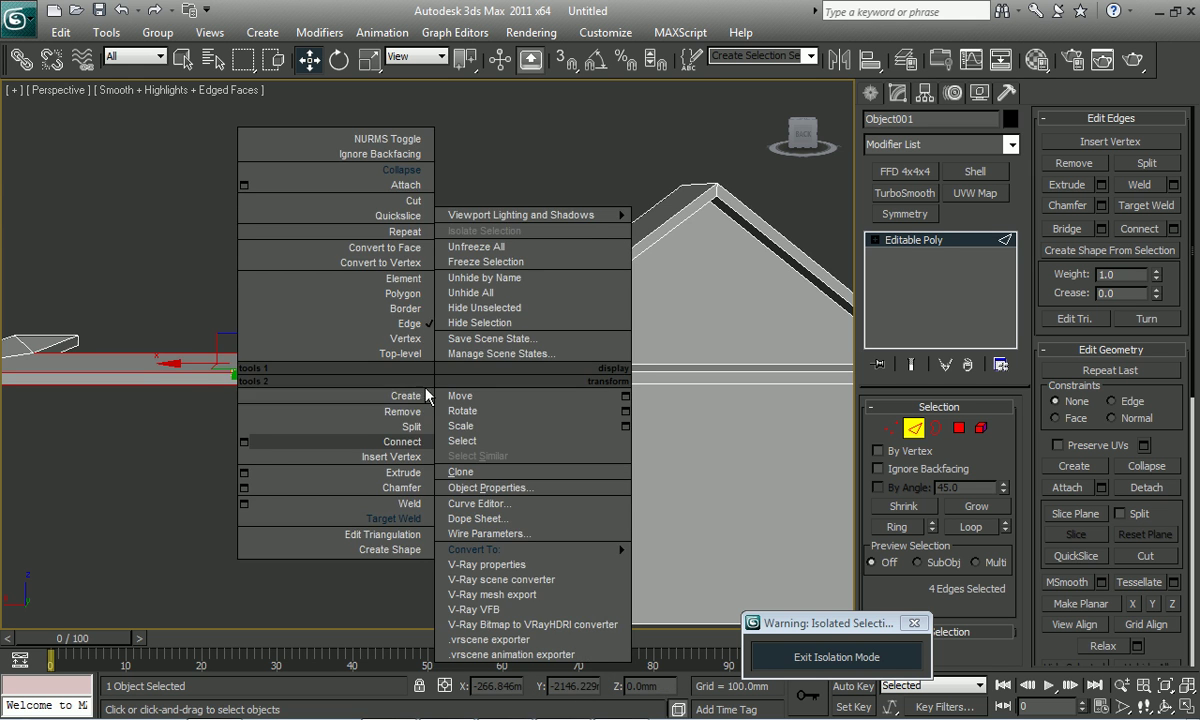
pyautogui.press('Escape')
pyautogui.keyDown('alt'); pyautogui.moveTo(309, 468); pyautogui.dragTo(407, 420, button='middle'); pyautogui.keyUp('alt')
pyautogui.press('t')
pyautogui.press('r')
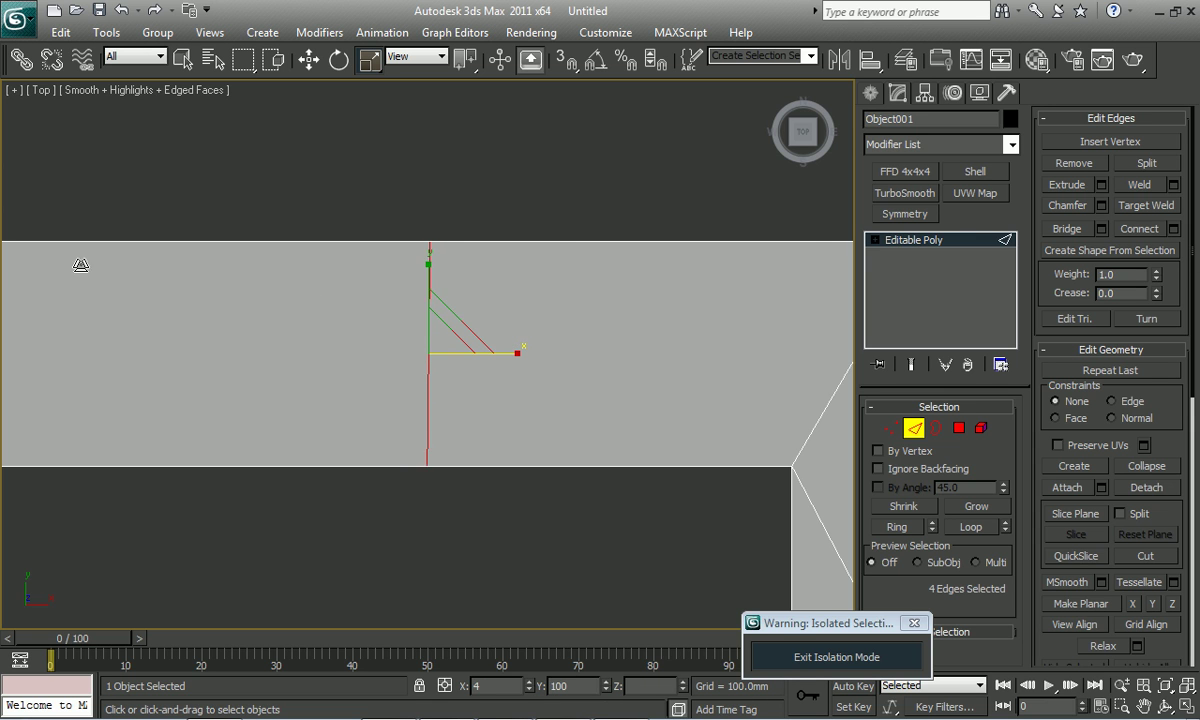
pyautogui.scroll(-3, 480, 355)
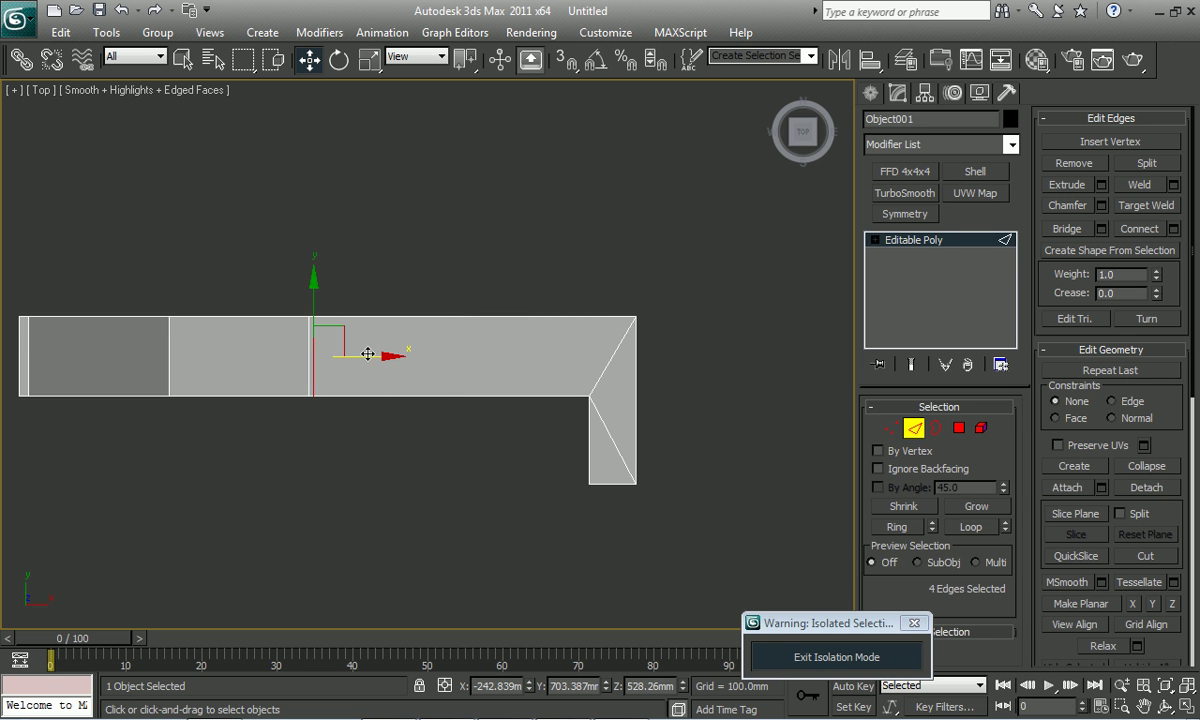
pyautogui.press('p')
# - Raise the beam's top edge (Edge 70) to heighten its face
pyautogui.moveTo(544, 286)
pyautogui.keyDown('alt'); pyautogui.mouseDown(button='middle')
pyautogui.moveTo(408, 303)
pyautogui.moveTo(412, 322)
pyautogui.mouseUp(button='middle'); pyautogui.keyUp('alt')
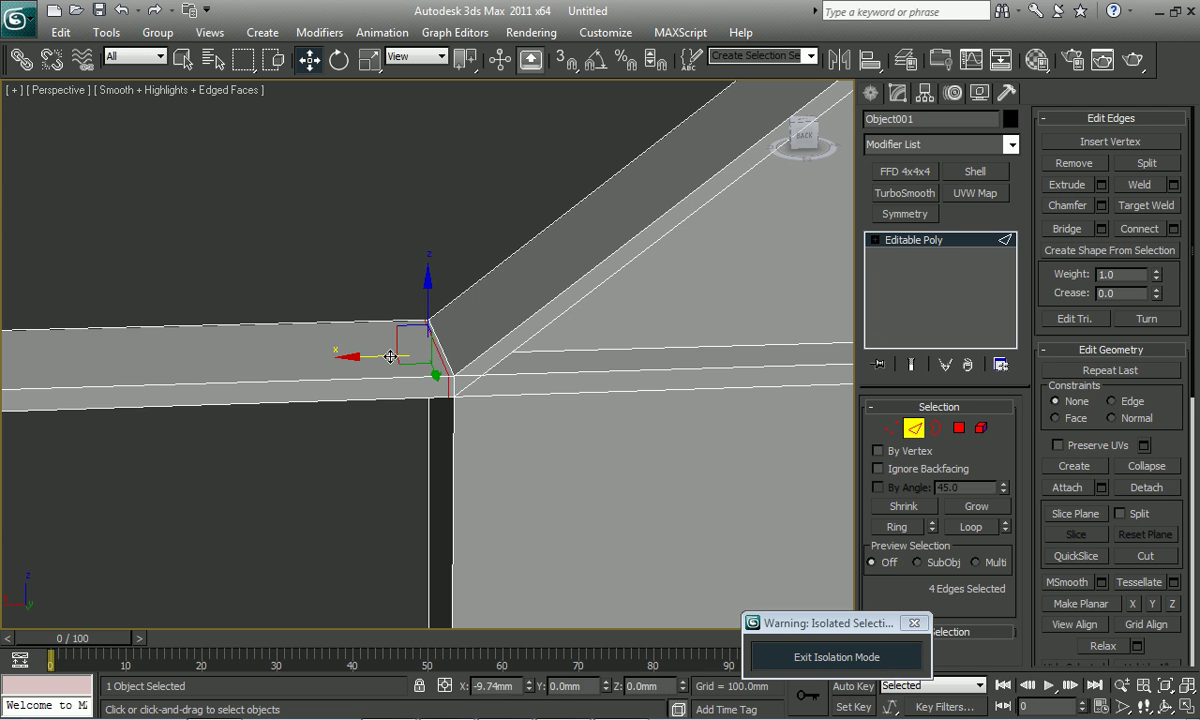
pyautogui.scroll(-5, 387, 357)
pyautogui.scroll(2, 449, 371)
pyautogui.click(374, 351)
pyautogui.moveTo(368, 292); pyautogui.dragTo(383, 249)
pyautogui.moveTo(479, 343)
pyautogui.keyDown('alt'); pyautogui.mouseDown(button='middle')
pyautogui.moveTo(415, 362)
pyautogui.moveTo(429, 372)
pyautogui.moveTo(429, 356)
pyautogui.moveTo(454, 357)
pyautogui.moveTo(431, 410)
pyautogui.moveTo(230, 351)
pyautogui.mouseUp(button='middle'); pyautogui.keyUp('alt')
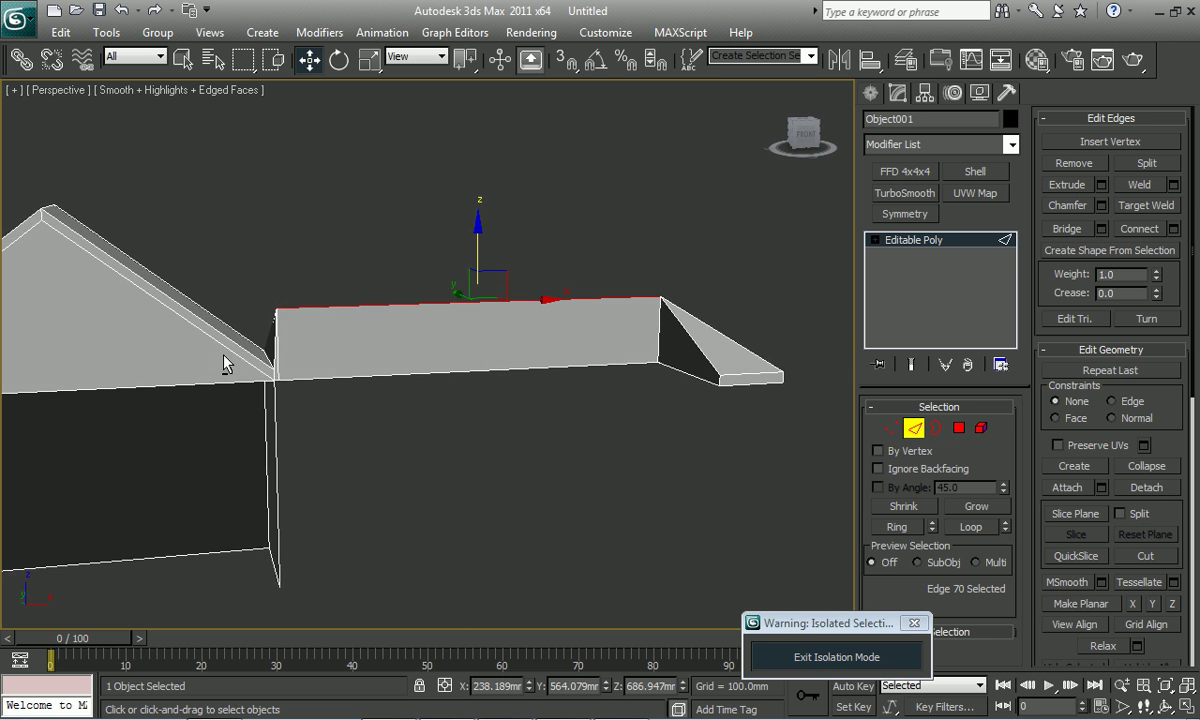
pyautogui.scroll(2, 223, 365)
pyautogui.scroll(2, 308, 358)
pyautogui.moveTo(308, 358)
pyautogui.mouseDown(button='middle')
pyautogui.moveTo(413, 383)
pyautogui.moveTo(405, 335)
pyautogui.mouseUp(button='middle')
pyautogui.scroll(2, 416, 383)
# - Target-weld two beam vertices onto the wall corner
pyautogui.press('1')
pyautogui.rightClick(420, 272)
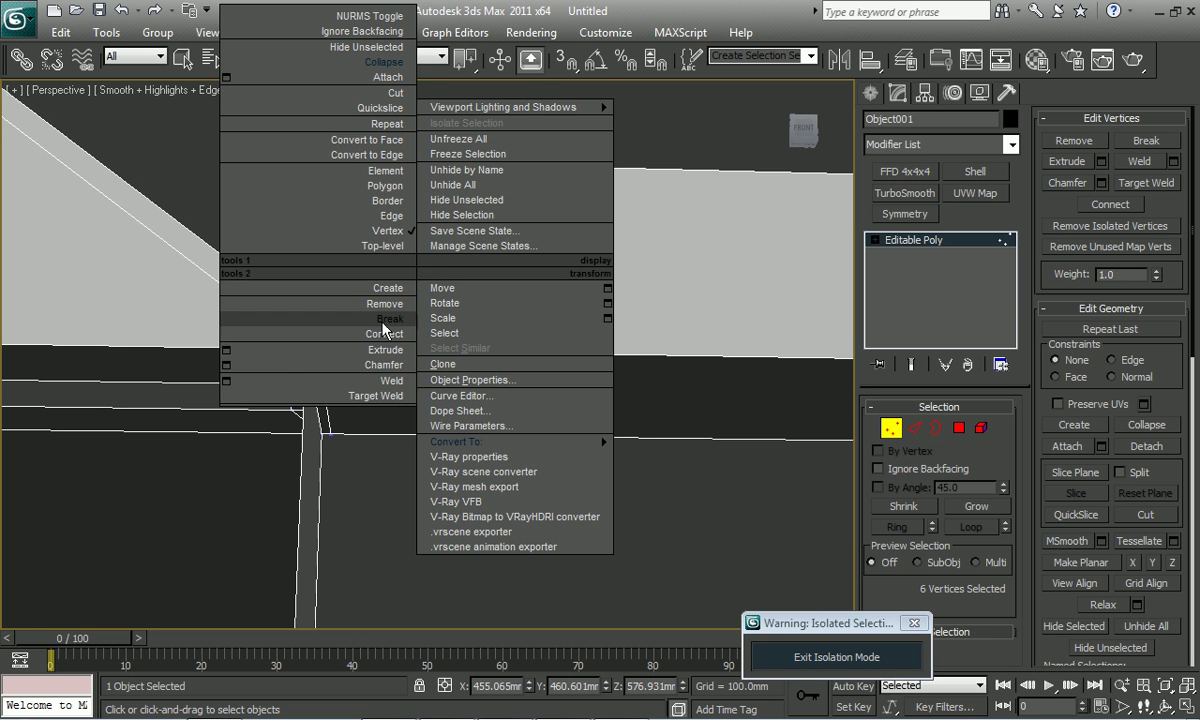
pyautogui.click(370, 395)
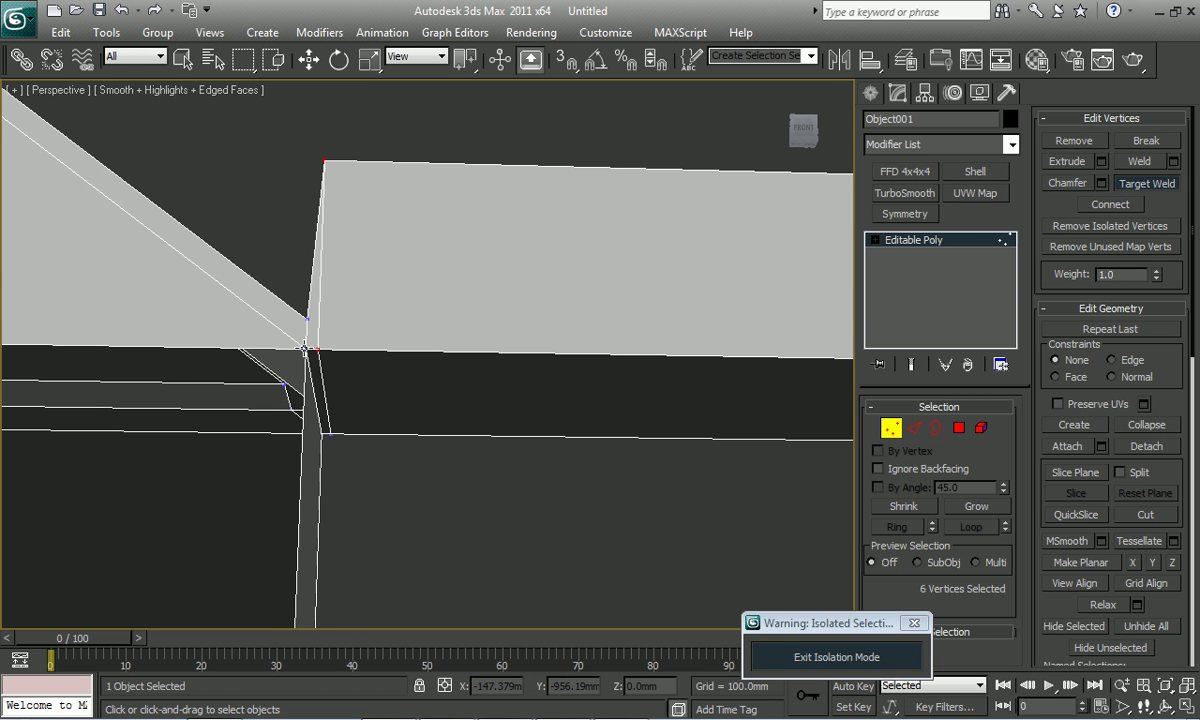
pyautogui.keyDown('alt'); pyautogui.moveTo(353, 388); pyautogui.dragTo(353, 471, button='middle'); pyautogui.keyUp('alt')
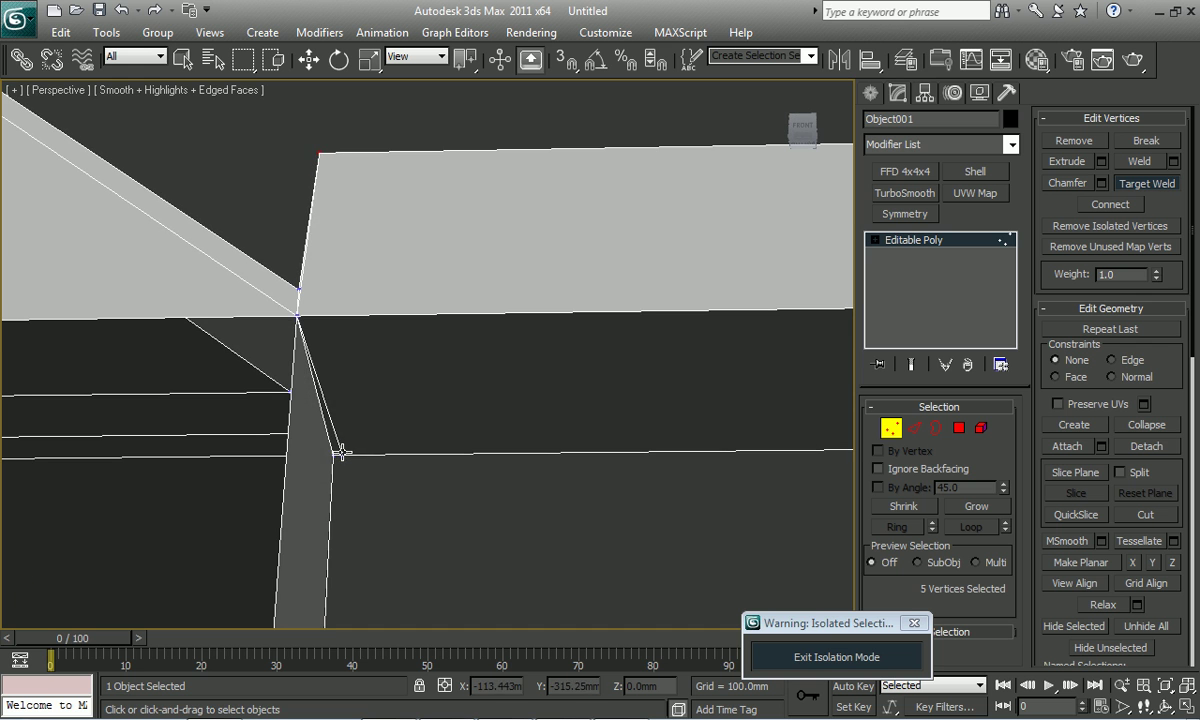
pyautogui.moveTo(364, 410)
pyautogui.keyDown('alt'); pyautogui.mouseDown(button='middle')
pyautogui.moveTo(402, 498)
pyautogui.moveTo(389, 496)
pyautogui.moveTo(400, 497)
pyautogui.moveTo(425, 366)
pyautogui.mouseUp(button='middle'); pyautogui.keyUp('alt')
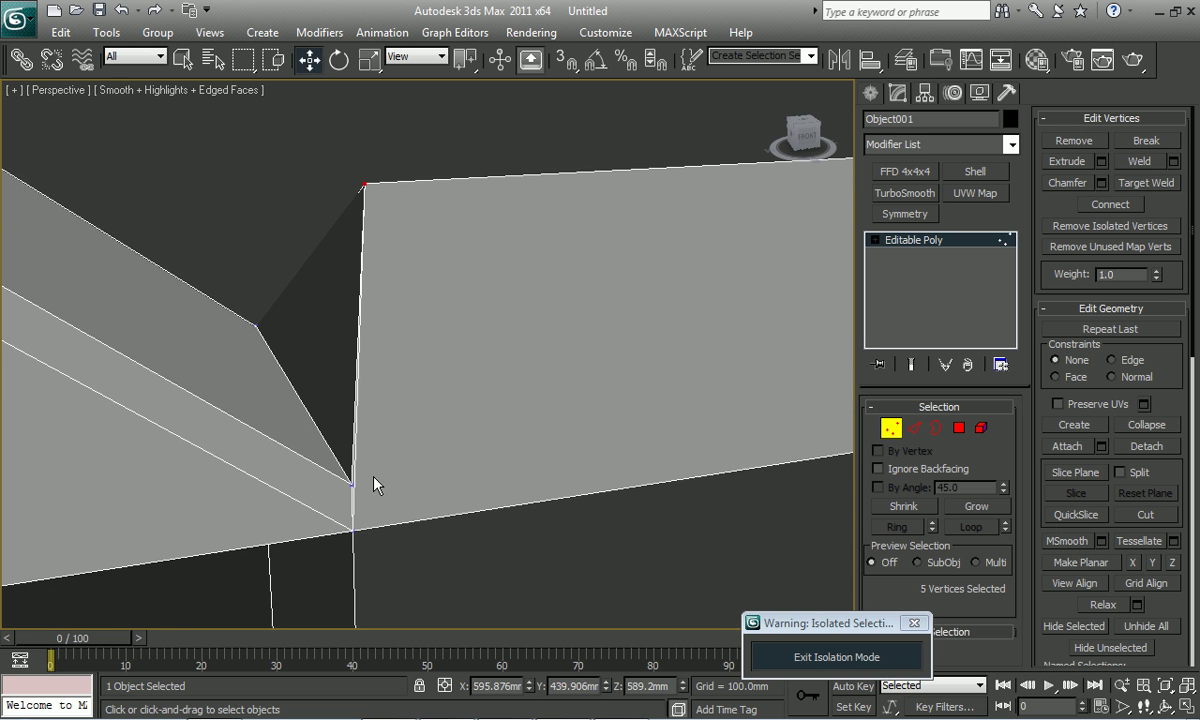
pyautogui.moveTo(402, 476)
pyautogui.keyDown('alt'); pyautogui.mouseDown(button='middle')
pyautogui.moveTo(383, 468)
pyautogui.moveTo(428, 459)
pyautogui.moveTo(360, 410)
pyautogui.moveTo(400, 418)
pyautogui.moveTo(393, 403)
pyautogui.moveTo(416, 391)
pyautogui.moveTo(745, 363)
pyautogui.mouseUp(button='middle'); pyautogui.keyUp('alt')
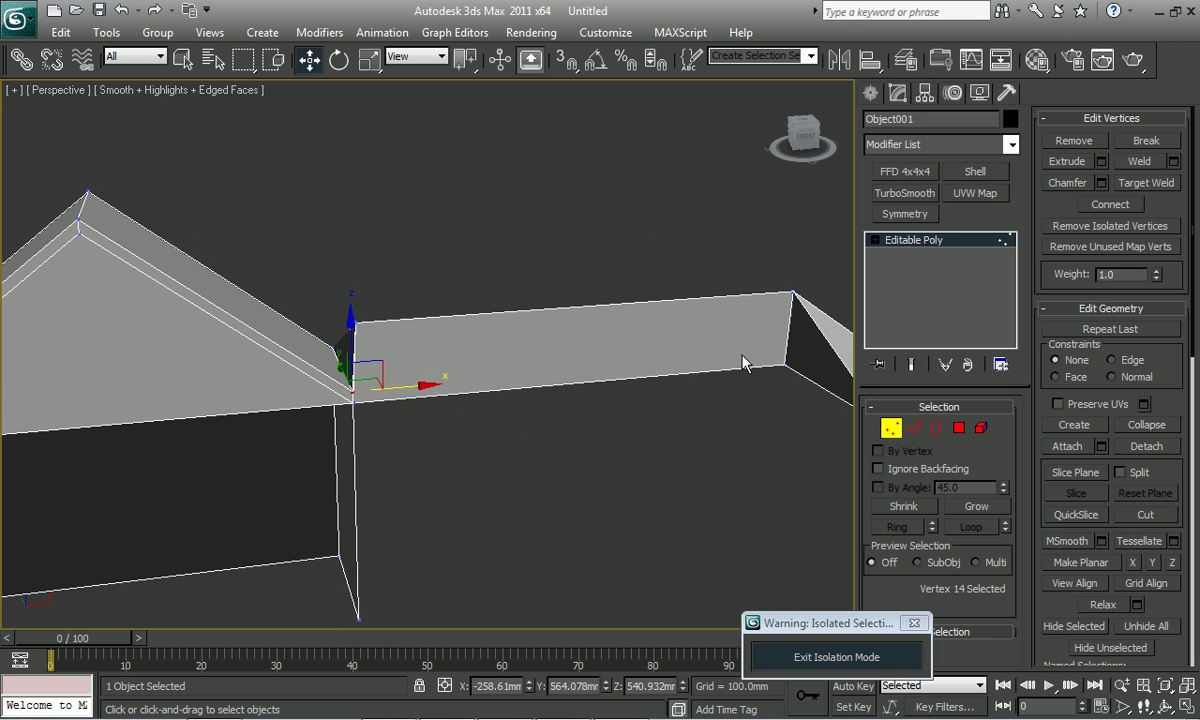
# - Add a horizontal edge across the wall face and move it down
pyautogui.press('2')
pyautogui.click(788, 337)
pyautogui.click(788, 337)
pyautogui.scroll(3, 402, 348)
pyautogui.scroll(3, 380, 361)
pyautogui.scroll(2, 338, 410)
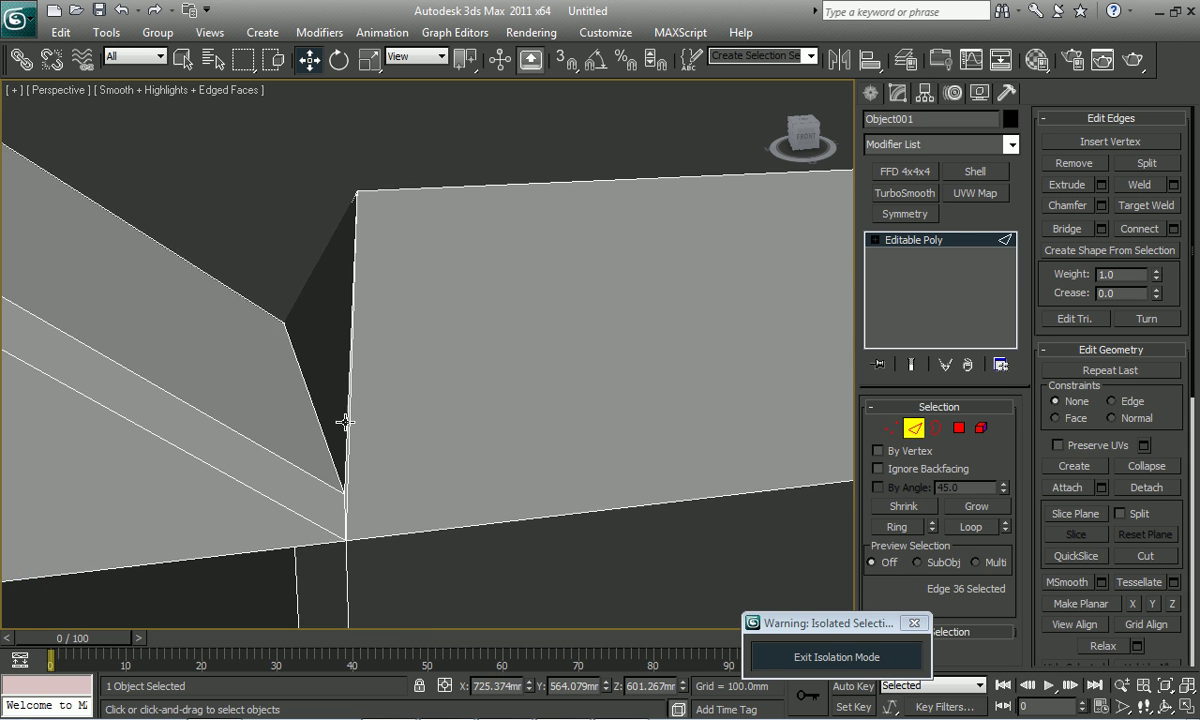
pyautogui.rightClick(525, 410)
pyautogui.click(435, 440)
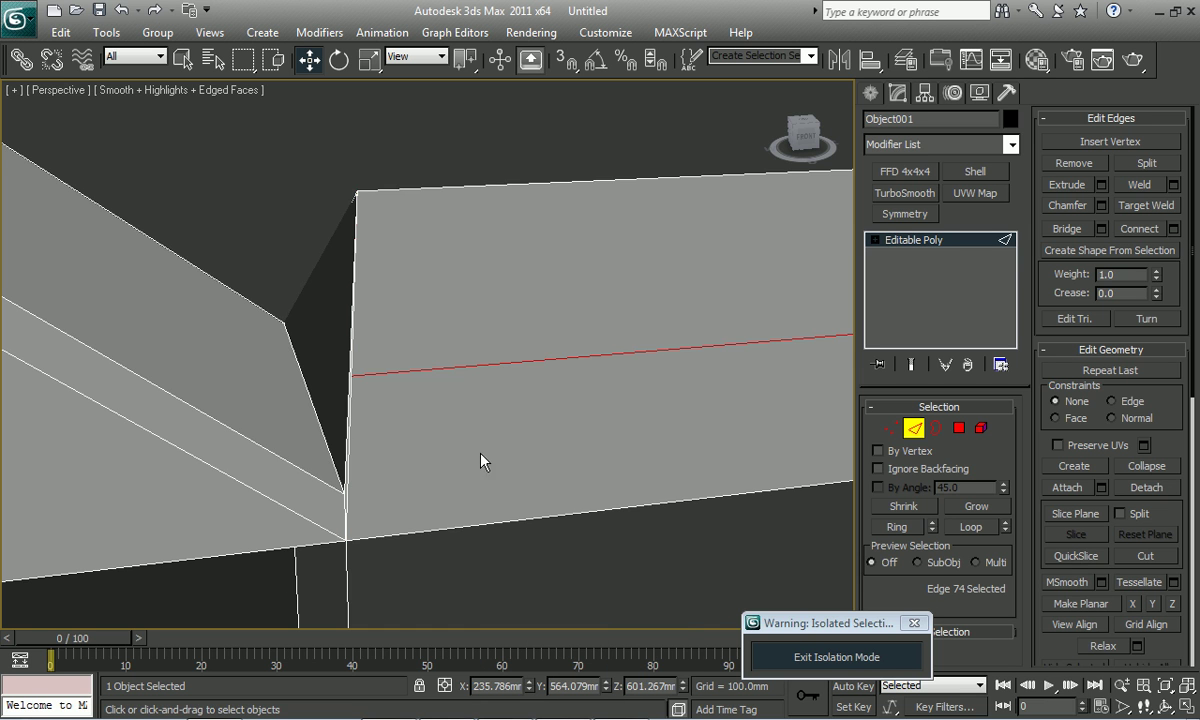
pyautogui.scroll(-4, 470, 410)
pyautogui.moveTo(478, 407)
pyautogui.mouseDown(button='middle')
pyautogui.moveTo(738, 294)
pyautogui.moveTo(740, 323)
pyautogui.mouseUp(button='middle')
pyautogui.moveTo(796, 297); pyautogui.dragTo(773, 355)
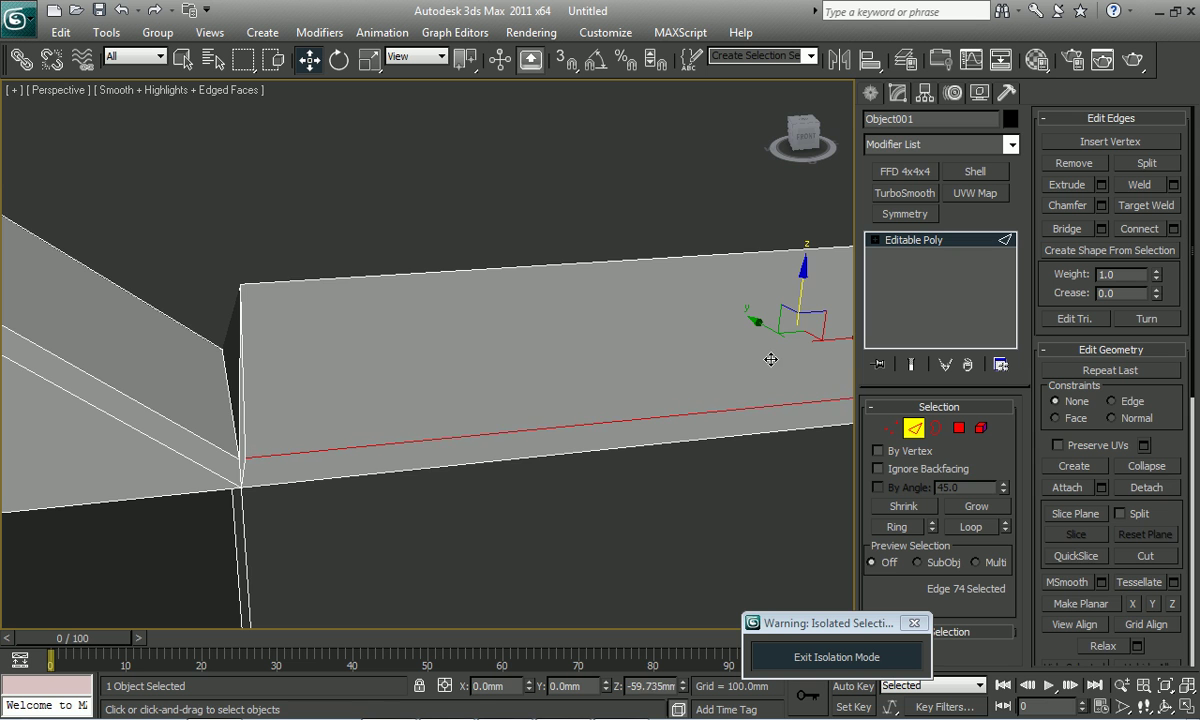
pyautogui.moveTo(771, 360)
pyautogui.keyDown('alt'); pyautogui.mouseDown(button='middle')
pyautogui.moveTo(587, 281)
pyautogui.moveTo(363, 333)
pyautogui.mouseUp(button='middle'); pyautogui.keyUp('alt')
# - Target-weld a stray vertex onto the roof corner
pyautogui.press('1')
pyautogui.rightClick(371, 320)
pyautogui.click(349, 436)
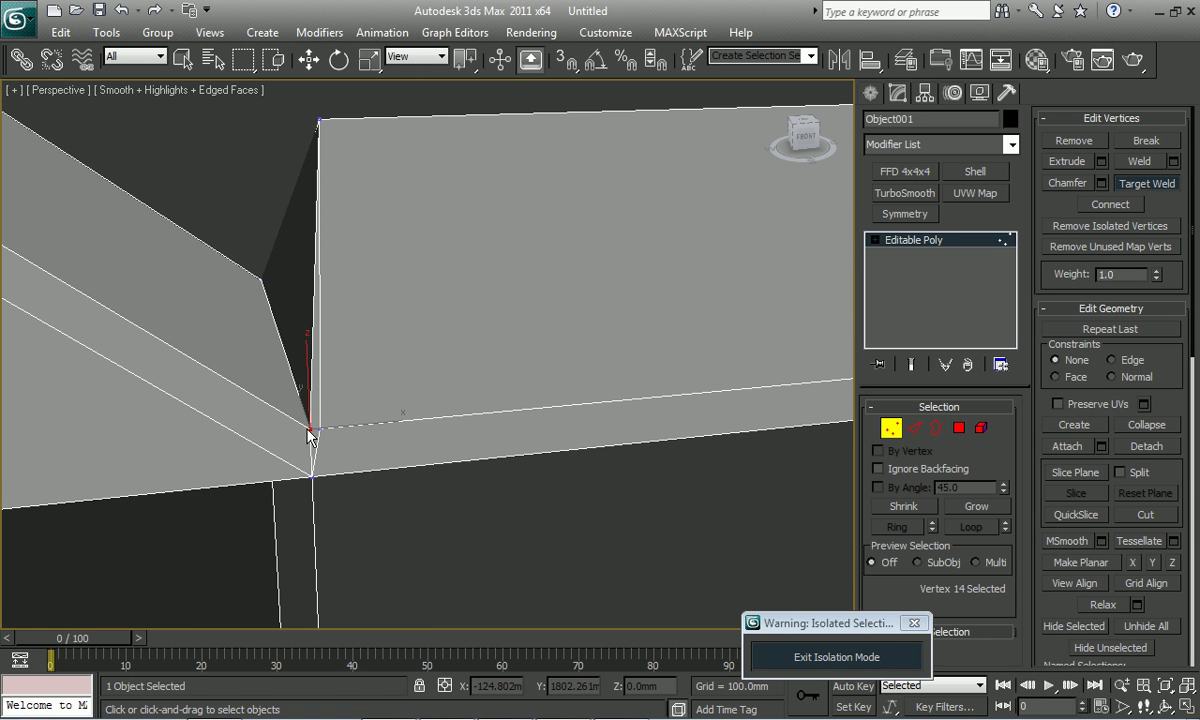
pyautogui.click(311, 432)
pyautogui.press('w')
# - Delete the thin wall polygon and weld another stray vertex
pyautogui.press('4')
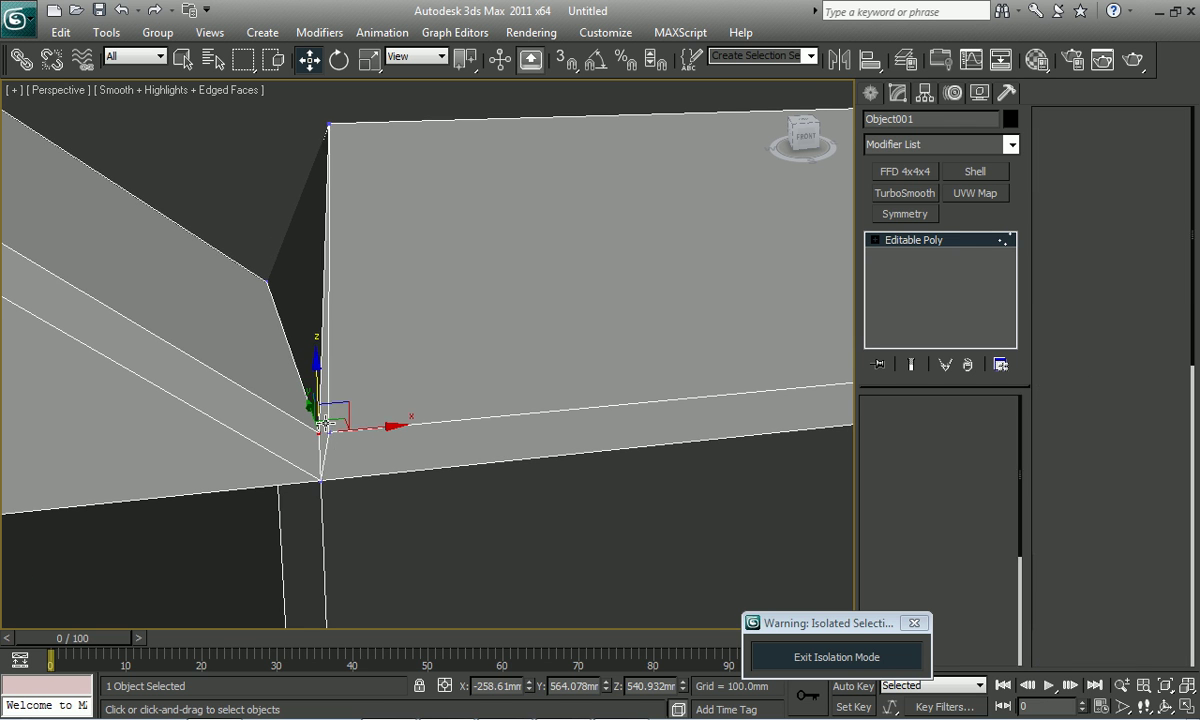
pyautogui.click(329, 425)
pyautogui.press('Delete')
pyautogui.press('1')
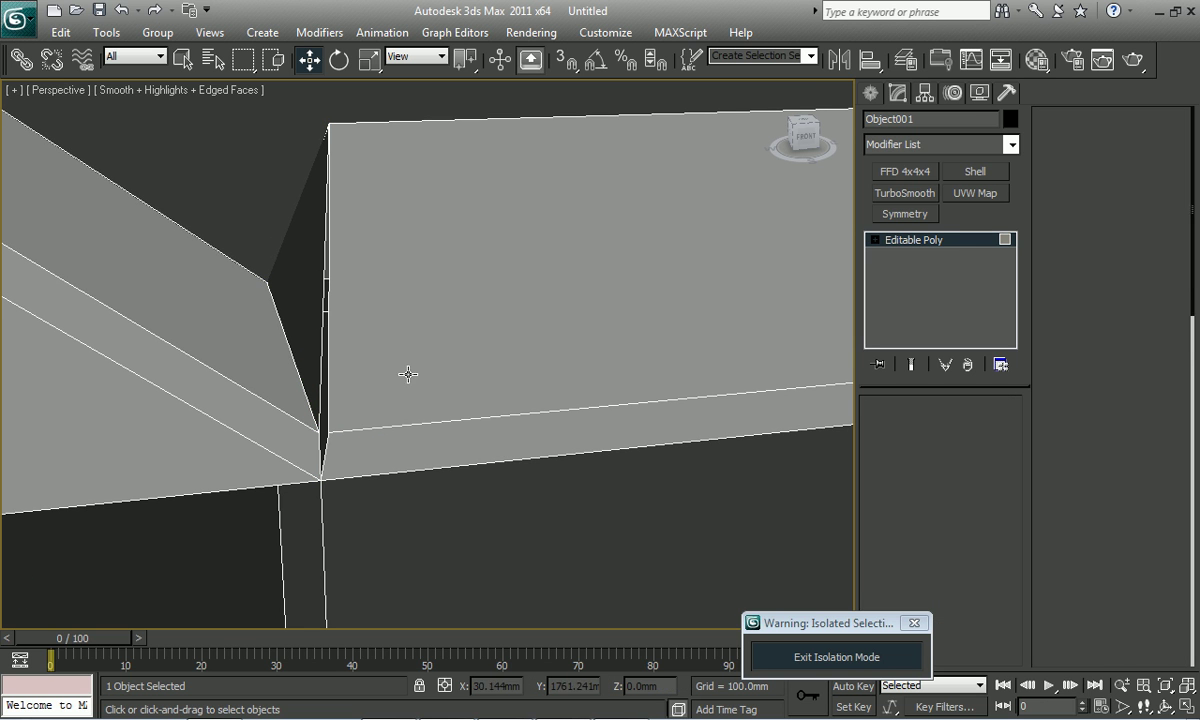
pyautogui.rightClick(351, 432)
pyautogui.click(330, 478)
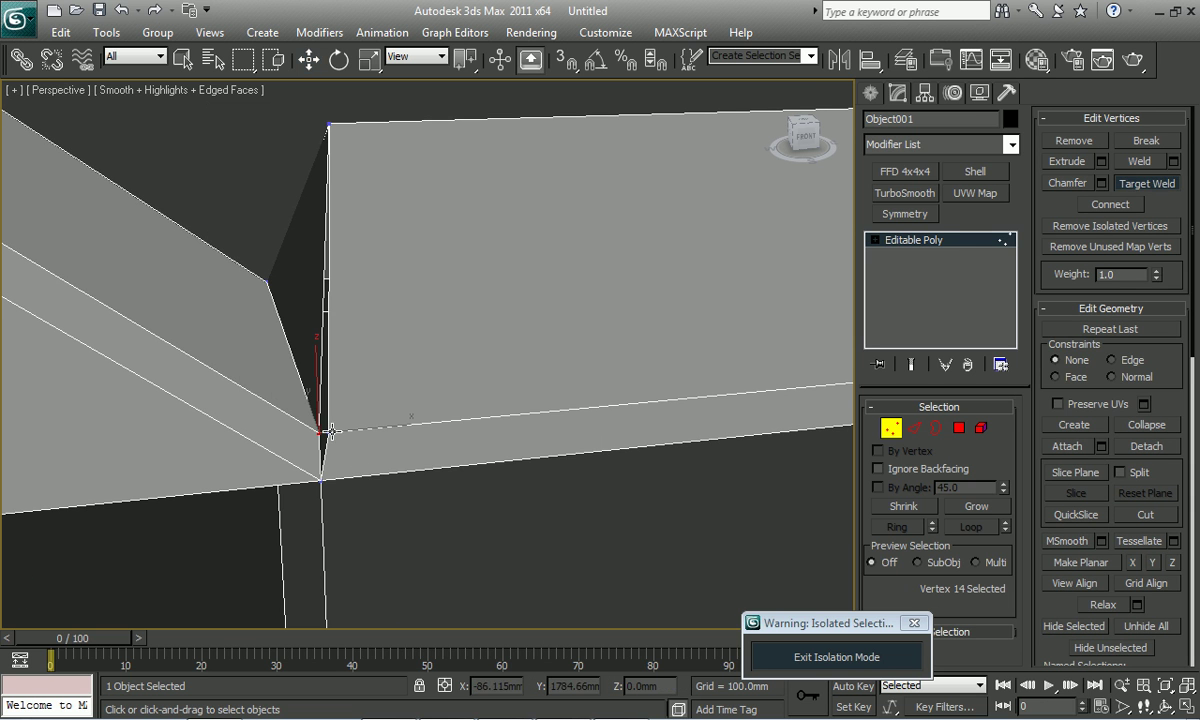
pyautogui.rightClick(388, 427)
# - Frame the whole roof model and inspect the right end face
pyautogui.scroll(-5, 388, 427)
pyautogui.scroll(-3, 429, 437)
pyautogui.moveTo(429, 437)
pyautogui.keyDown('alt'); pyautogui.mouseDown(button='middle')
pyautogui.moveTo(247, 467)
pyautogui.moveTo(471, 418)
pyautogui.moveTo(356, 412)
pyautogui.moveTo(375, 396)
pyautogui.mouseUp(button='middle'); pyautogui.keyUp('alt')
pyautogui.press('f')
pyautogui.press('z')
pyautogui.scroll(2, 470, 384)
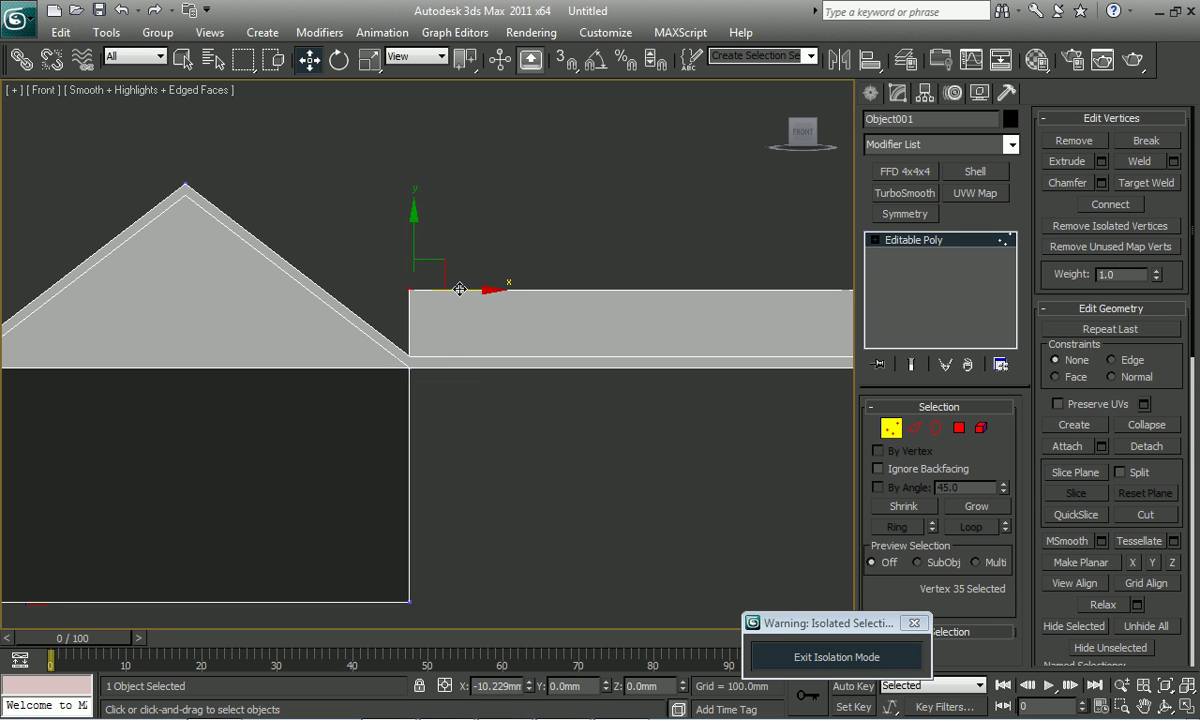
pyautogui.press('p')
pyautogui.scroll(-2, 420, 366)
pyautogui.scroll(2, 460, 376)
pyautogui.moveTo(477, 378)
pyautogui.keyDown('alt'); pyautogui.mouseDown(button='middle')
pyautogui.moveTo(421, 410)
pyautogui.moveTo(490, 360)
pyautogui.mouseUp(button='middle'); pyautogui.keyUp('alt')
pyautogui.press('z')
pyautogui.scroll(-3, 514, 372)
pyautogui.scroll(-2, 522, 383)
pyautogui.scroll(-3, 520, 385)
# - Select the front gable faces, growing then shrinking the selection
pyautogui.press('4')
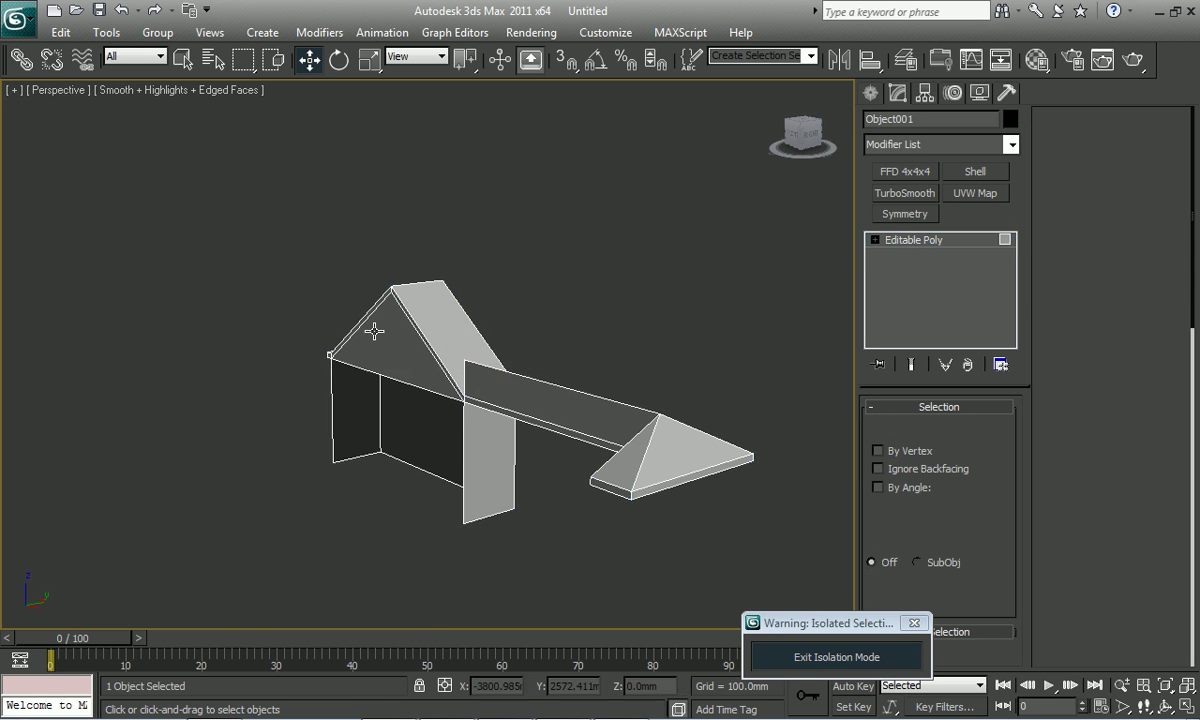
pyautogui.click(413, 332)
pyautogui.scroll(4, 465, 325)
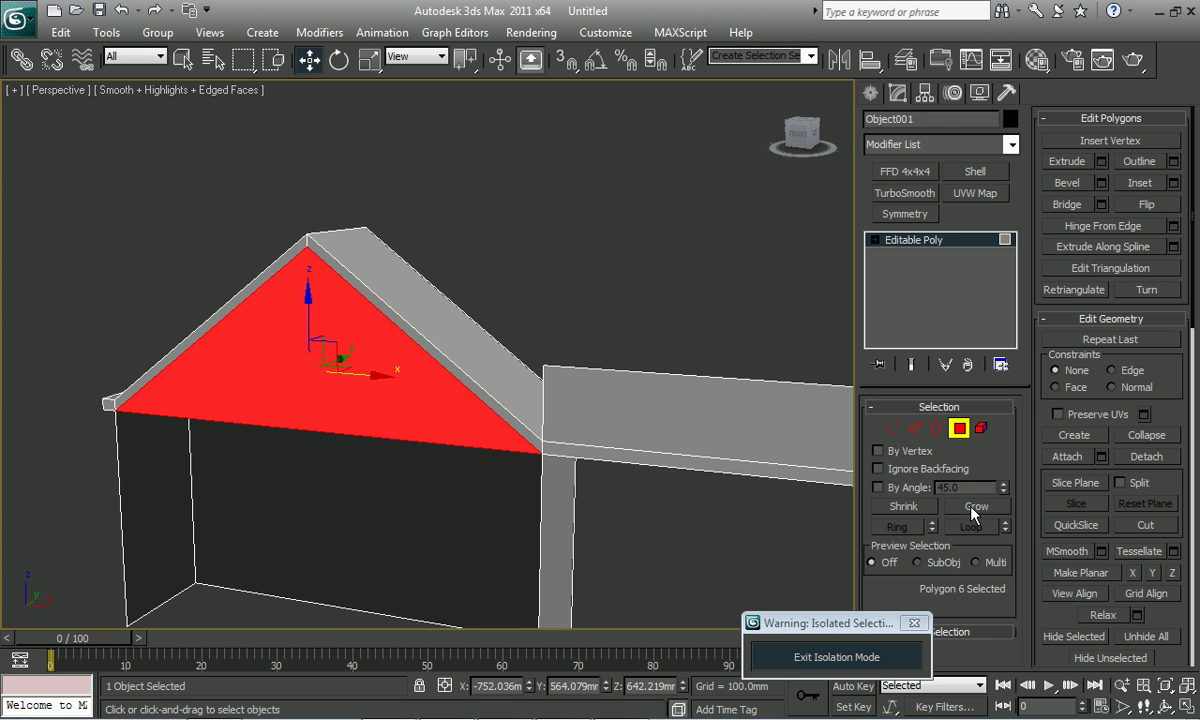
pyautogui.click(975, 507)
pyautogui.scroll(-3, 562, 448)
pyautogui.hotkey('ctrl', 'pagedown')
pyautogui.scroll(3, 343, 338)
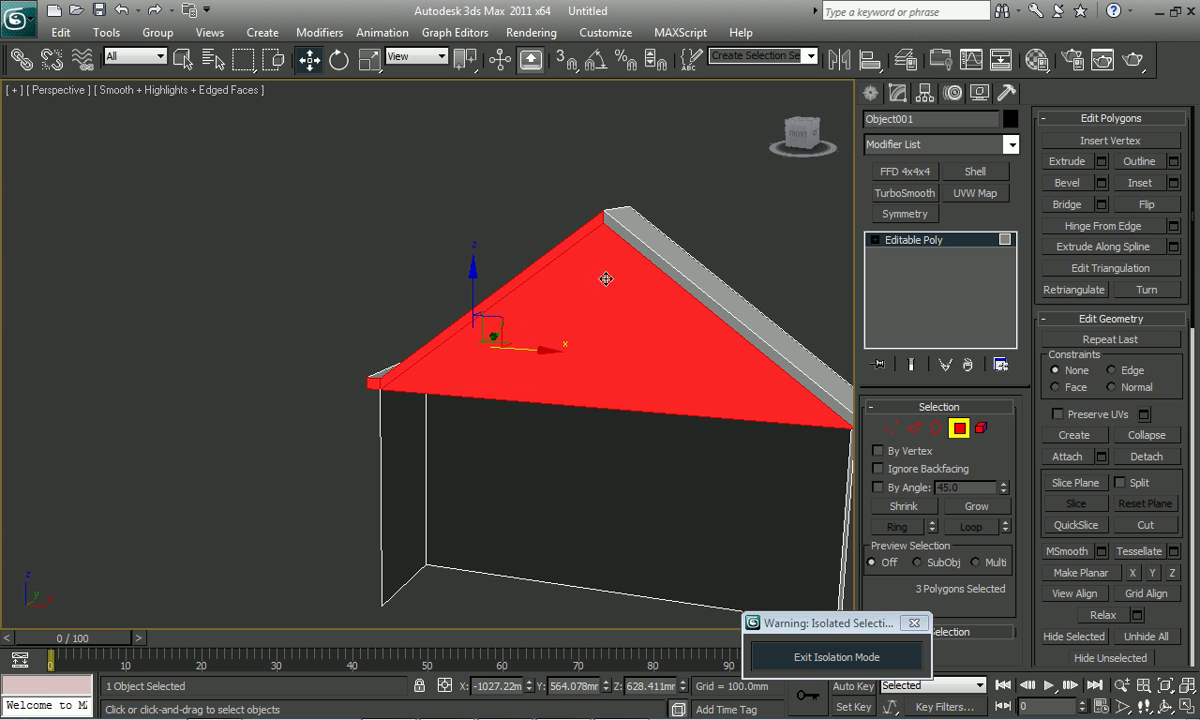
pyautogui.moveTo(655, 262); pyautogui.dragTo(438, 234, button='middle')
# - Add the eave and end roof faces to the selection, then clear it
pyautogui.keyDown('ctrl'); pyautogui.click(632, 367); pyautogui.keyUp('ctrl')
pyautogui.moveTo(632, 367)
pyautogui.keyDown('alt'); pyautogui.mouseDown(button='middle')
pyautogui.moveTo(471, 370)
pyautogui.moveTo(773, 393)
pyautogui.moveTo(525, 407)
pyautogui.mouseUp(button='middle'); pyautogui.keyUp('alt')
pyautogui.keyDown('ctrl'); pyautogui.click(621, 375); pyautogui.keyUp('ctrl')
pyautogui.keyDown('ctrl'); pyautogui.click(490, 330); pyautogui.keyUp('ctrl')
pyautogui.moveTo(490, 330)
pyautogui.keyDown('alt'); pyautogui.mouseDown(button='middle')
pyautogui.moveTo(560, 327)
pyautogui.moveTo(576, 461)
pyautogui.mouseUp(button='middle'); pyautogui.keyUp('alt')
pyautogui.keyDown('ctrl'); pyautogui.click(576, 461); pyautogui.keyUp('ctrl')
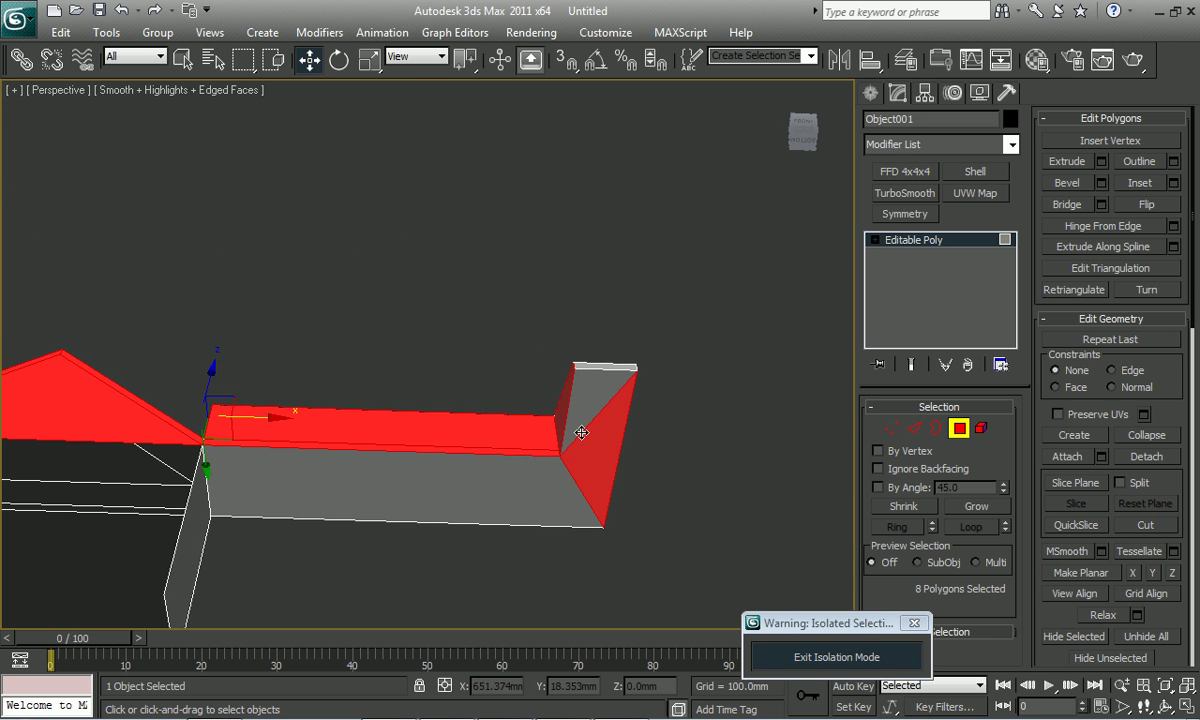
pyautogui.keyDown('ctrl'); pyautogui.click(540, 405); pyautogui.keyUp('ctrl')
pyautogui.keyDown('ctrl'); pyautogui.click(504, 455); pyautogui.keyUp('ctrl')
pyautogui.keyDown('alt'); pyautogui.moveTo(504, 455); pyautogui.dragTo(401, 560, button='middle'); pyautogui.keyUp('alt')
pyautogui.click(720, 432)
# - Show the whole house, briefly isolate the roof to clear its faces, then un-isolate
pyautogui.click(960, 428)
pyautogui.click(837, 657)
pyautogui.moveTo(718, 549)
pyautogui.keyDown('alt'); pyautogui.mouseDown(button='middle')
pyautogui.moveTo(758, 425)
pyautogui.moveTo(553, 316)
pyautogui.moveTo(493, 327)
pyautogui.moveTo(514, 415)
pyautogui.moveTo(537, 445)
pyautogui.moveTo(588, 425)
pyautogui.moveTo(621, 343)
pyautogui.mouseUp(button='middle'); pyautogui.keyUp('alt')
pyautogui.hotkey('alt', 'q')
pyautogui.press('4')
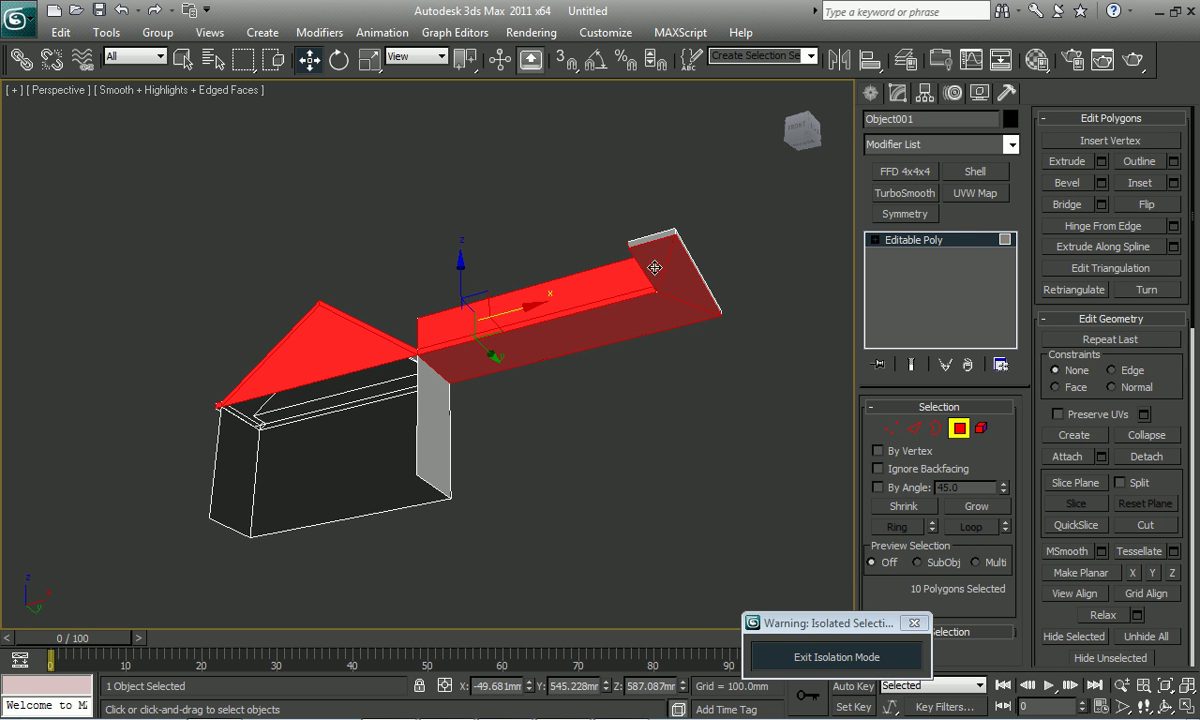
pyautogui.keyDown('alt'); pyautogui.click(645, 265); pyautogui.keyUp('alt')
pyautogui.keyDown('alt'); pyautogui.click(656, 316); pyautogui.keyUp('alt')
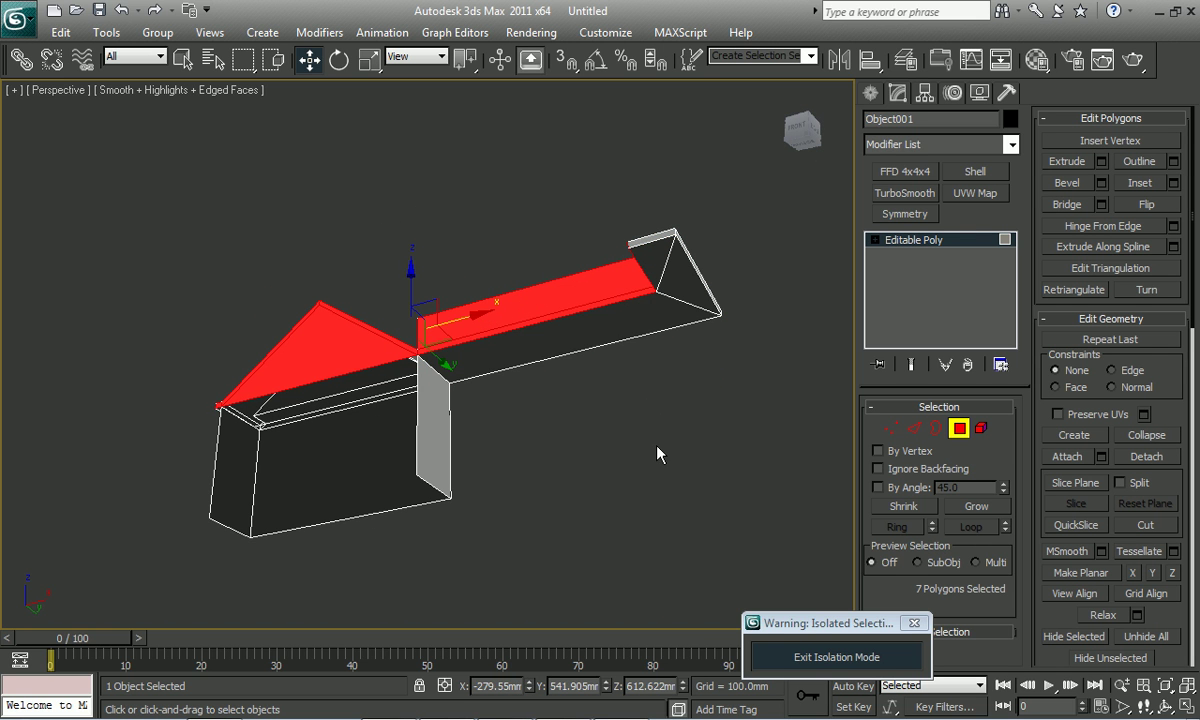
pyautogui.click(657, 453)
pyautogui.press('4')
pyautogui.hotkey('alt', 'q')
pyautogui.moveTo(686, 531)
pyautogui.keyDown('alt'); pyautogui.mouseDown(button='middle')
pyautogui.moveTo(474, 474)
pyautogui.moveTo(517, 485)
pyautogui.mouseUp(button='middle'); pyautogui.keyUp('alt')
pyautogui.click(432, 490)
pyautogui.moveTo(432, 490)
pyautogui.keyDown('alt'); pyautogui.mouseDown(button='middle')
pyautogui.moveTo(470, 463)
pyautogui.moveTo(514, 485)
pyautogui.moveTo(503, 498)
pyautogui.mouseUp(button='middle'); pyautogui.keyUp('alt')
# - Check the 6.jpg aerial photo, then select and isolate the porch roof Object001
pyautogui.click(576, 705)
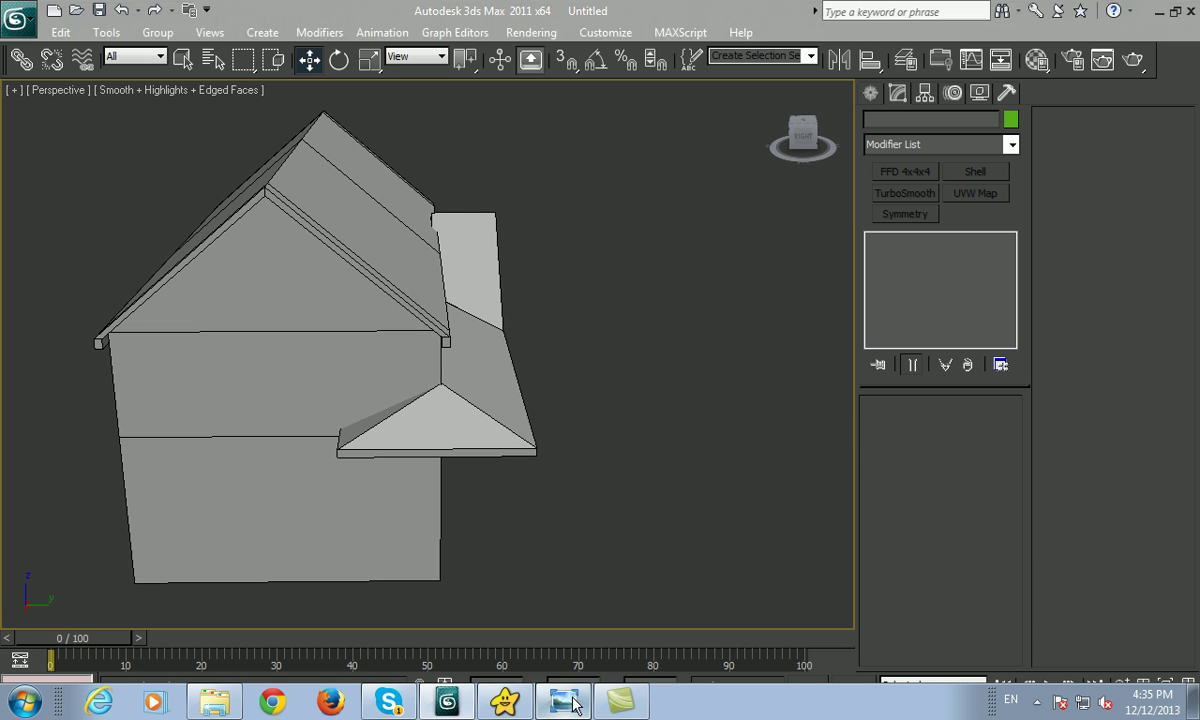
pyautogui.press('Right')
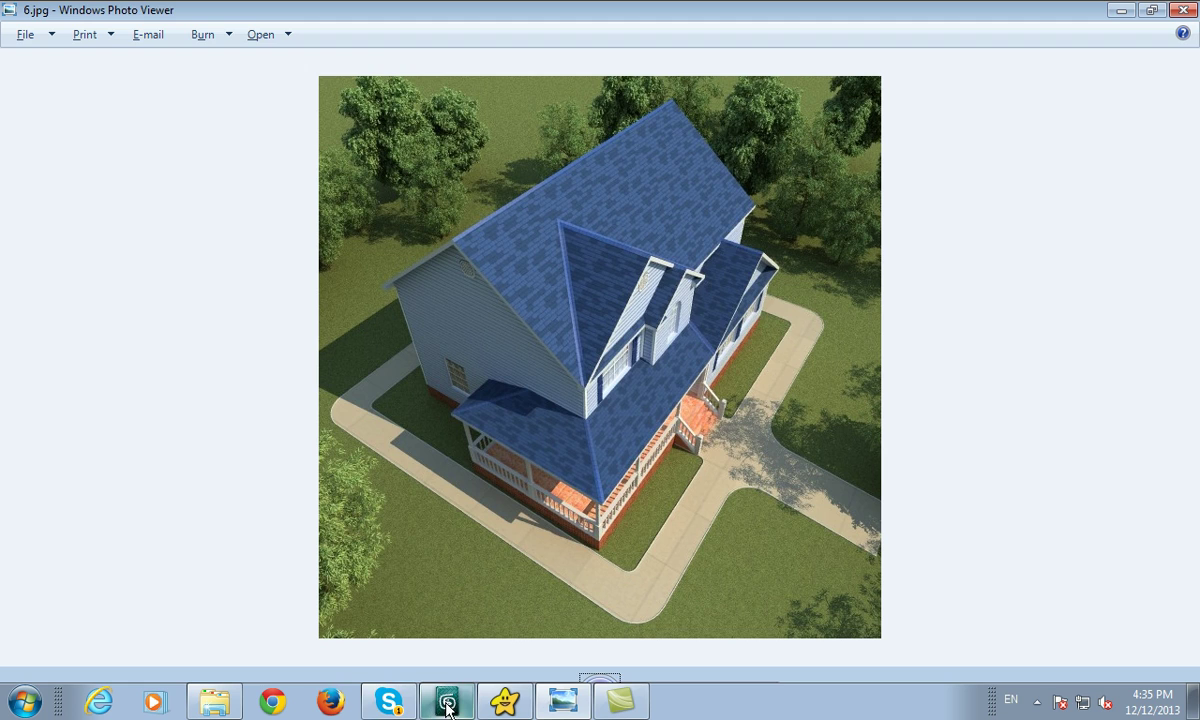
pyautogui.click(447, 705)
pyautogui.click(468, 410)
pyautogui.hotkey('alt', 'q')
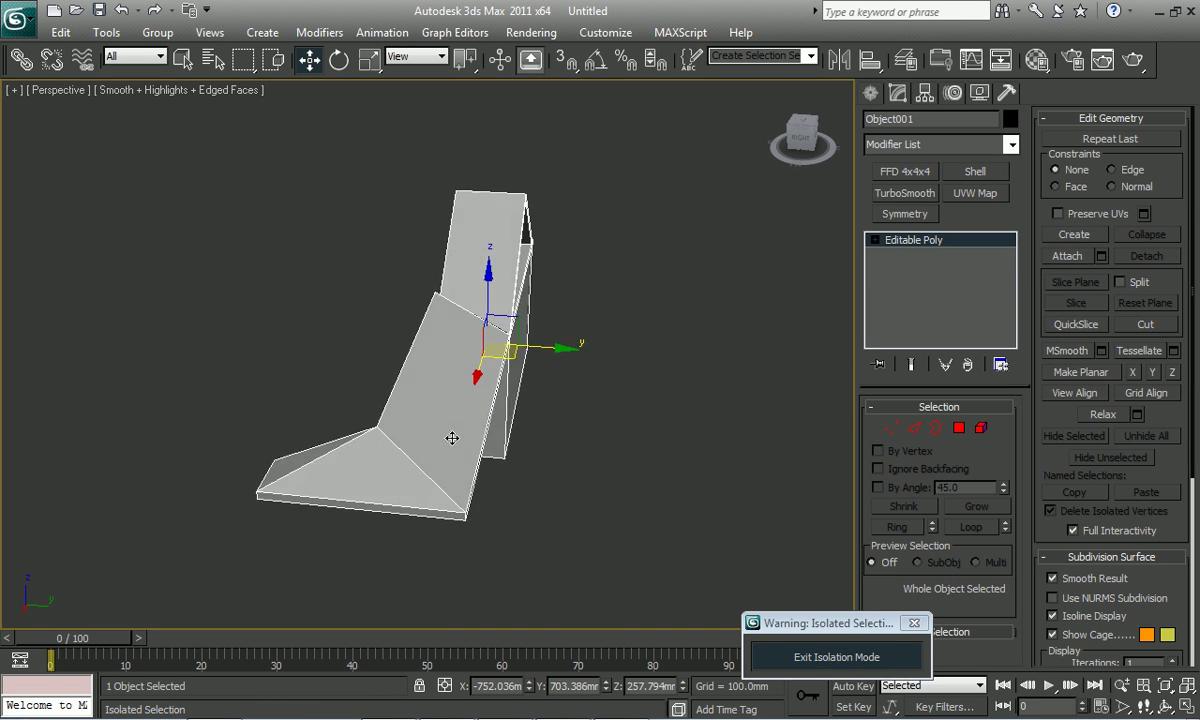
# - Chamfer the porch roof's fold edge by about 64.136 mm
pyautogui.press('2')
pyautogui.click(415, 372)
pyautogui.scroll(5, 450, 395)
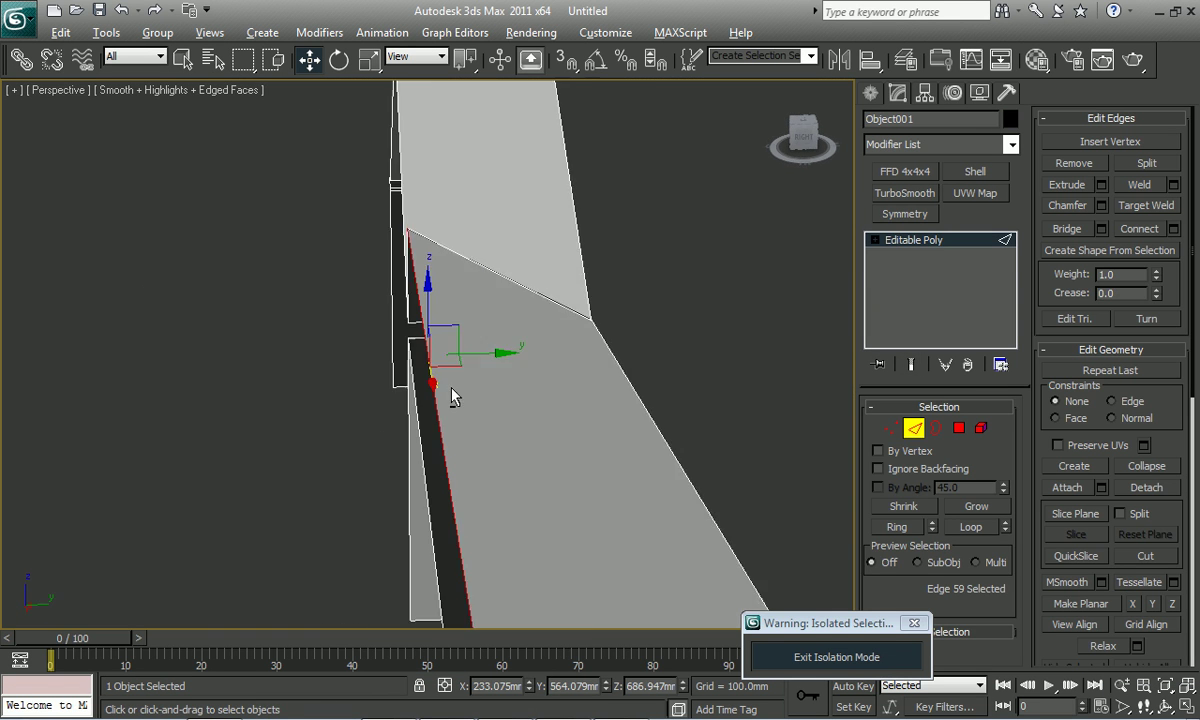
pyautogui.scroll(-5, 450, 395)
pyautogui.rightClick(505, 385)
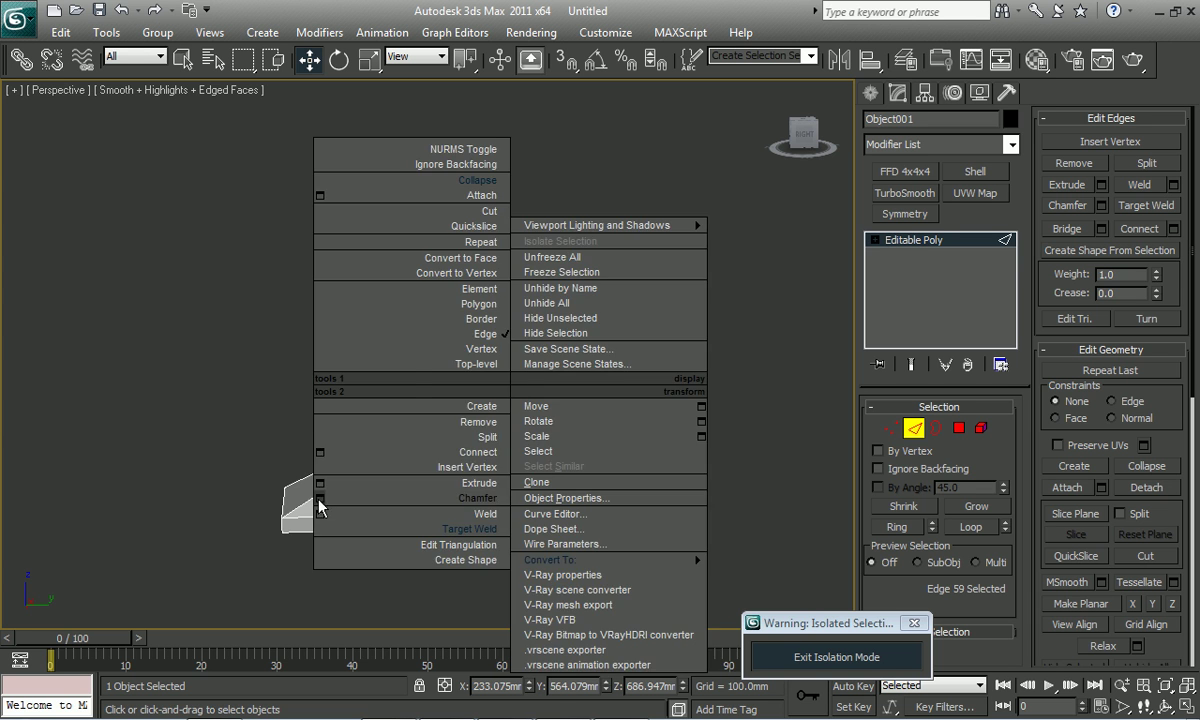
pyautogui.click(320, 499)
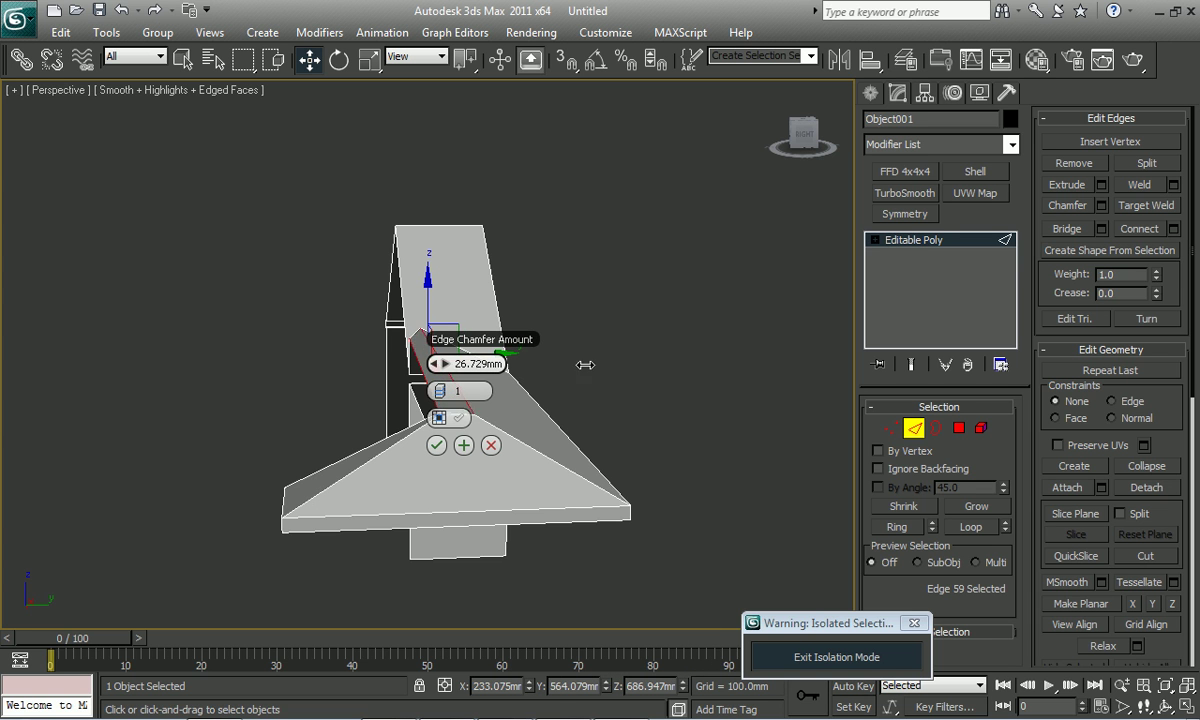
pyautogui.moveTo(766, 372)
pyautogui.keyDown('alt'); pyautogui.mouseDown(button='middle')
pyautogui.moveTo(438, 476)
pyautogui.moveTo(237, 474)
pyautogui.moveTo(301, 492)
pyautogui.mouseUp(button='middle'); pyautogui.keyUp('alt')
pyautogui.click(437, 446)
# - Raise one chamfer vertex (vertex 38) and bring up the Grid and Snap Settings
pyautogui.press('1')
pyautogui.click(310, 440)
pyautogui.keyDown('alt'); pyautogui.moveTo(310, 440); pyautogui.dragTo(313, 410, button='middle'); pyautogui.keyUp('alt')
pyautogui.moveTo(302, 390); pyautogui.dragTo(302, 376)
pyautogui.rightClick(566, 60)
# - Enable vertex snap and snap vertex 38 level with the neighbouring roof vertex, undoing a wrong snap
pyautogui.click(545, 268)
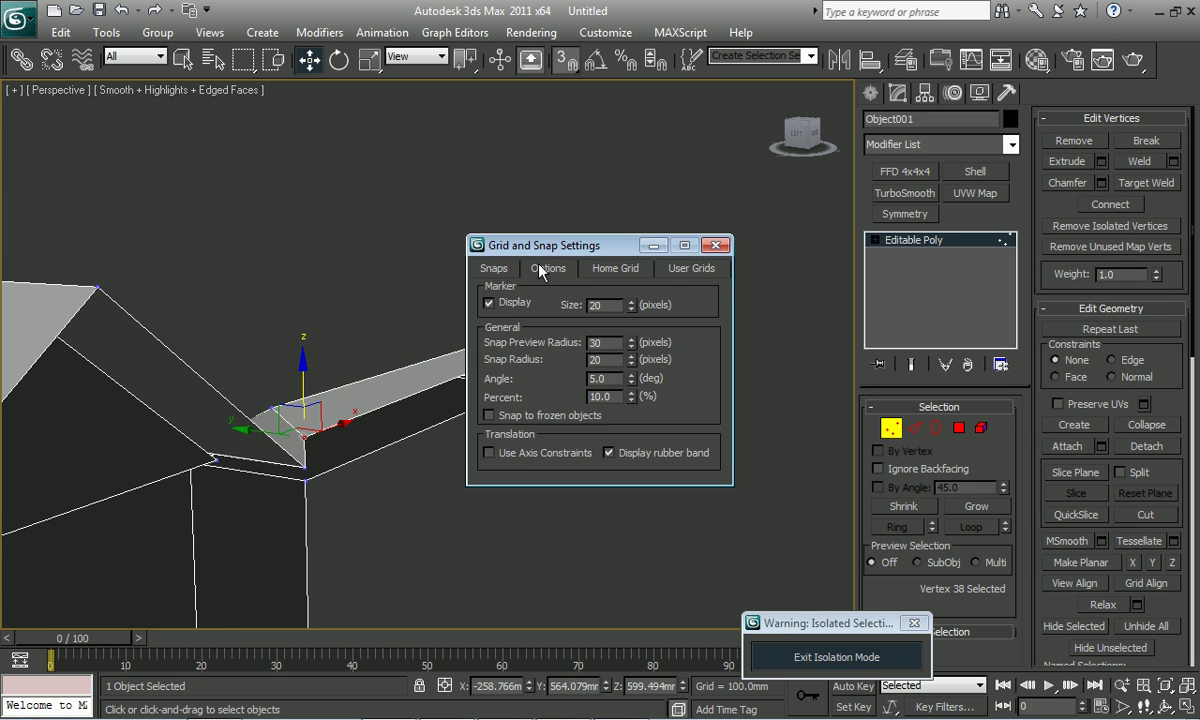
pyautogui.click(683, 246)
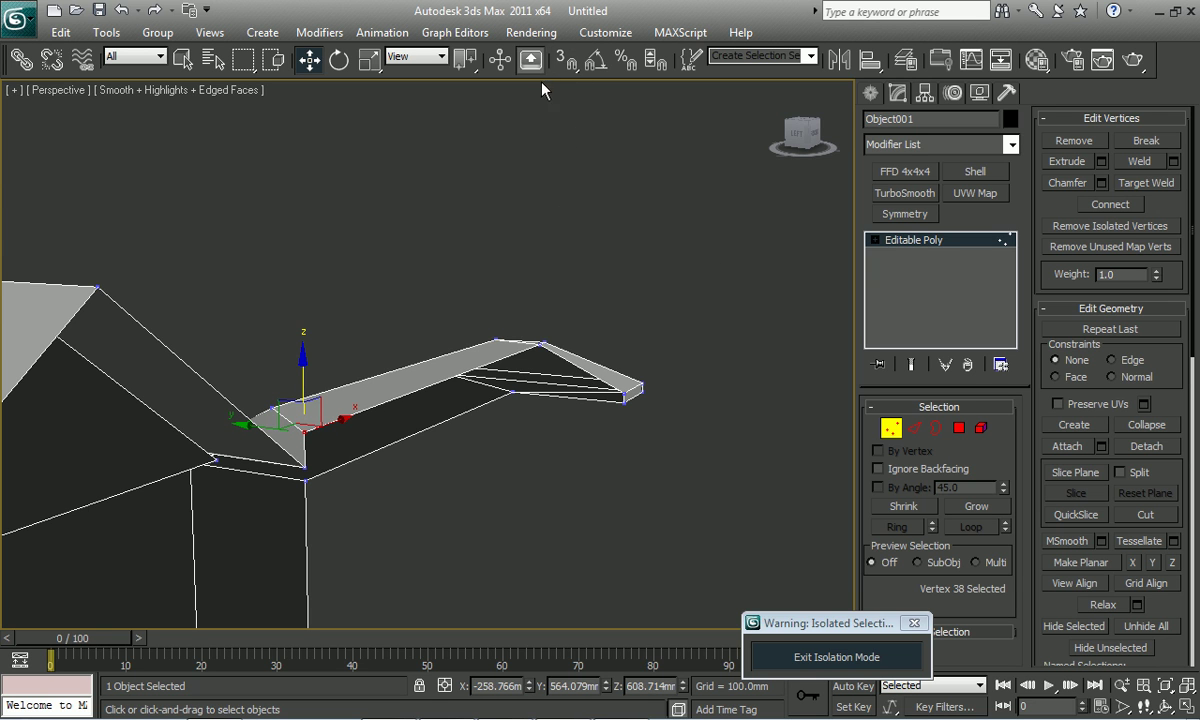
pyautogui.moveTo(296, 431); pyautogui.dragTo(273, 410)
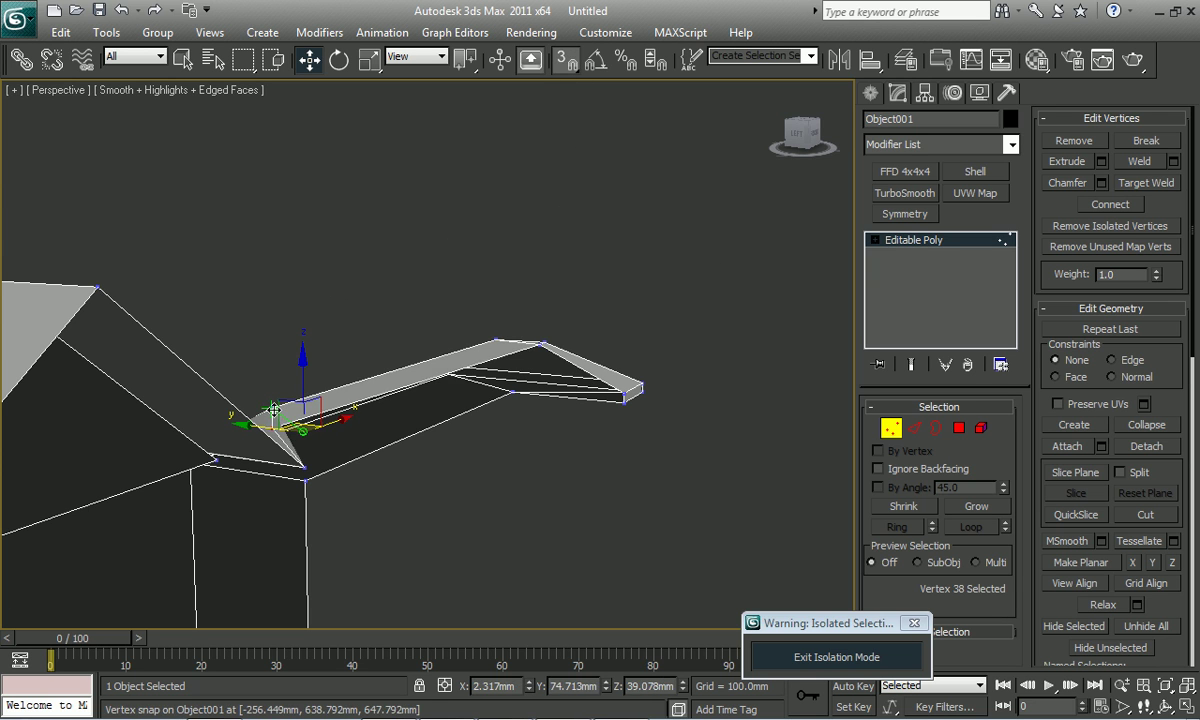
pyautogui.keyDown('alt'); pyautogui.moveTo(300, 405); pyautogui.dragTo(354, 424, button='middle'); pyautogui.keyUp('alt')
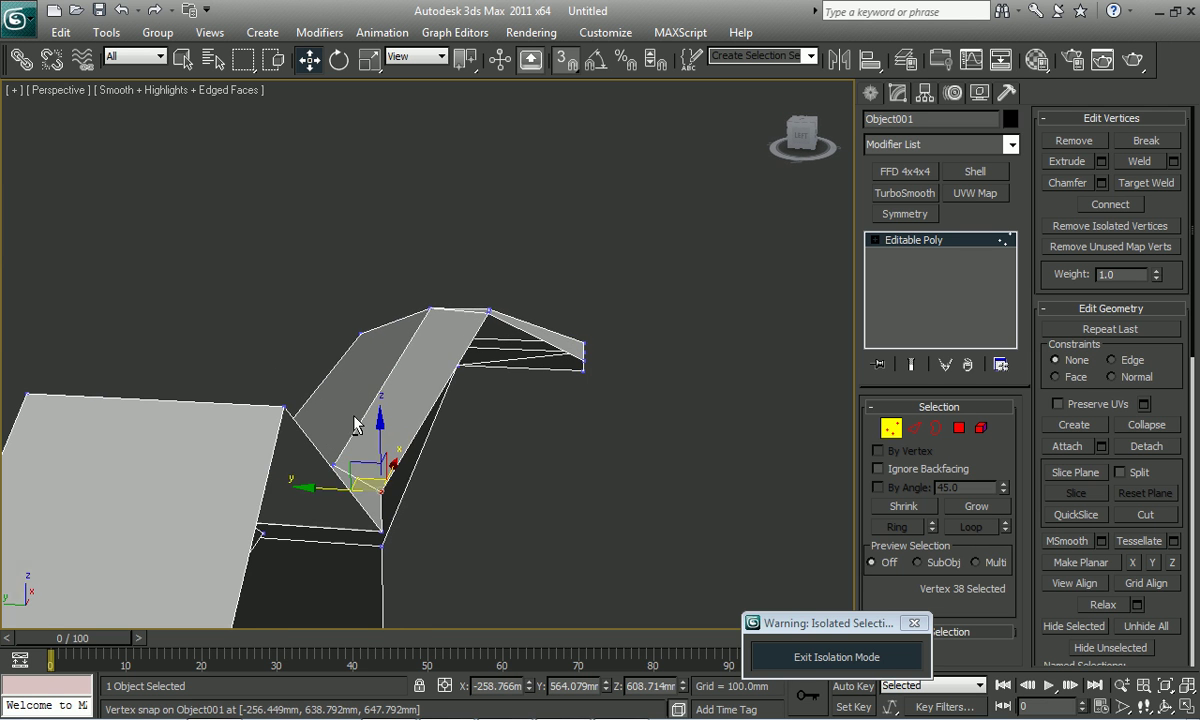
pyautogui.moveTo(380, 491); pyautogui.dragTo(481, 318)
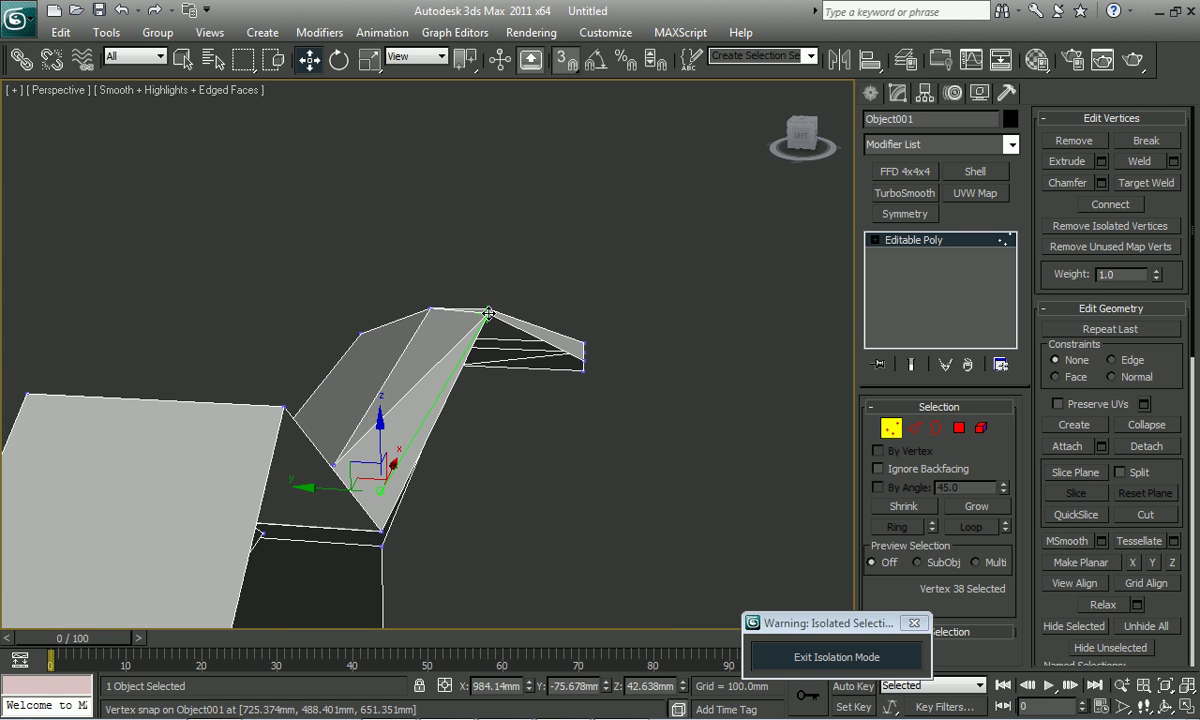
pyautogui.hotkey('ctrl', 'z')
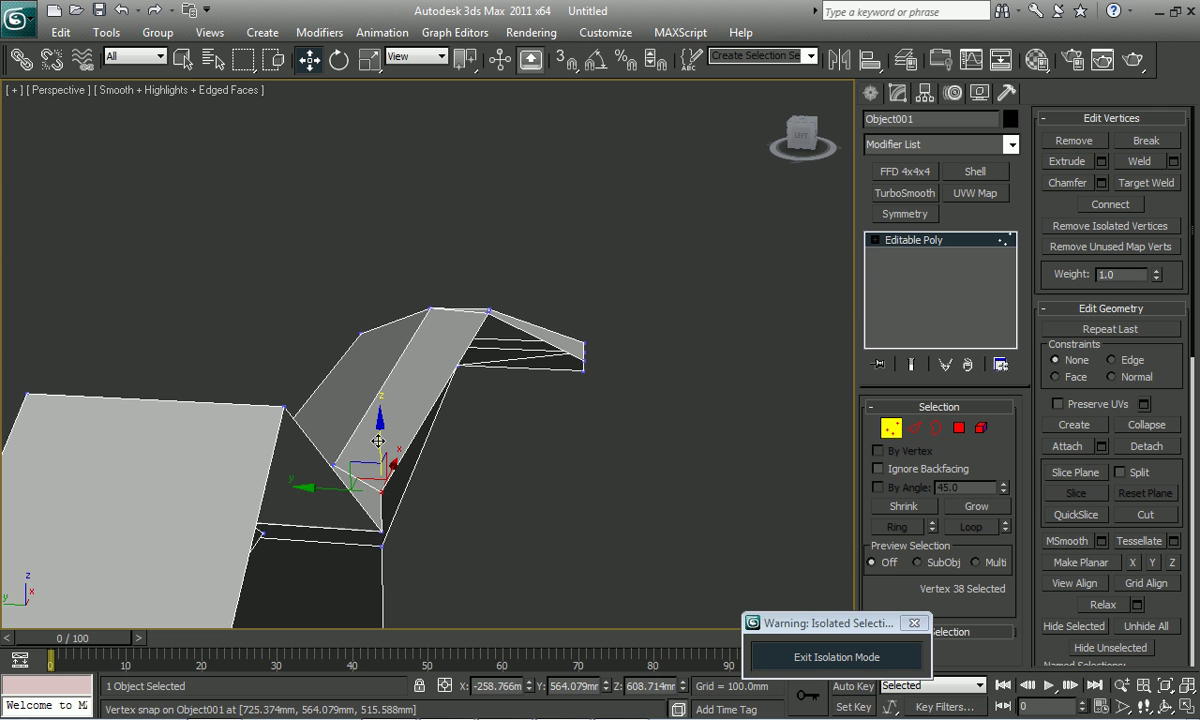
pyautogui.moveTo(377, 479)
pyautogui.mouseDown()
pyautogui.moveTo(371, 457)
pyautogui.moveTo(338, 456)
pyautogui.moveTo(375, 463)
pyautogui.moveTo(473, 375)
pyautogui.mouseUp()
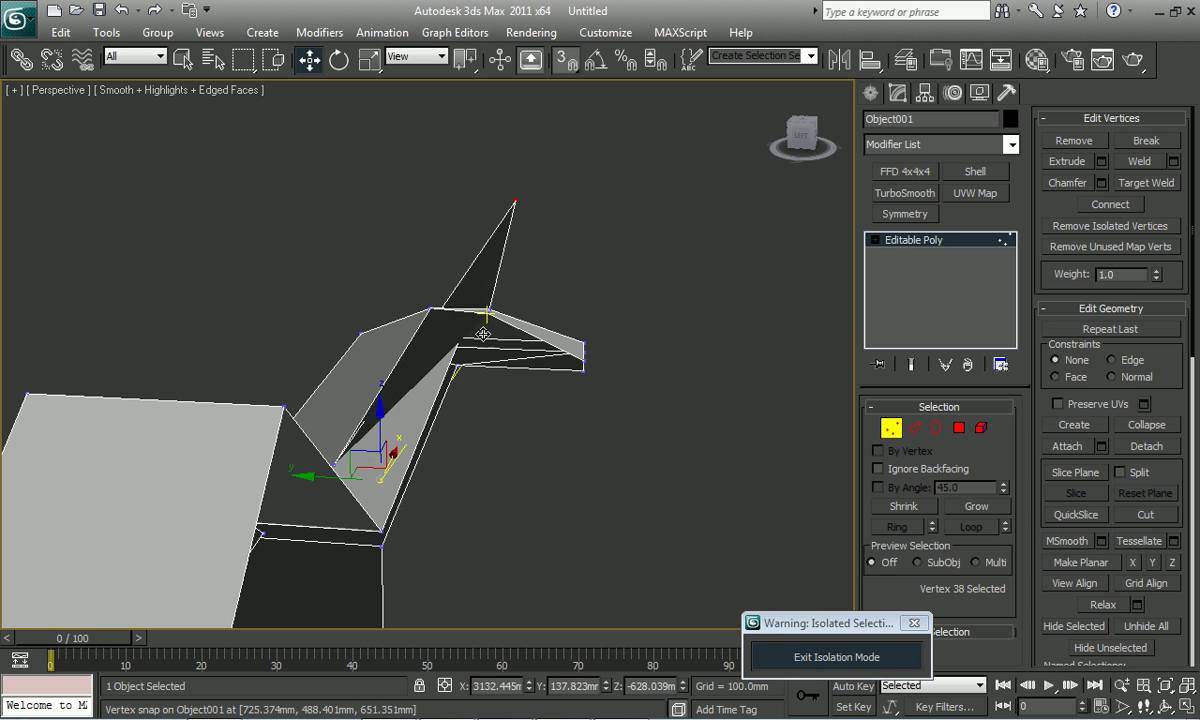
pyautogui.moveTo(473, 375)
pyautogui.keyDown('alt'); pyautogui.mouseDown(button='middle')
pyautogui.moveTo(343, 444)
pyautogui.moveTo(321, 436)
pyautogui.moveTo(571, 211)
pyautogui.moveTo(782, 248)
pyautogui.moveTo(573, 340)
pyautogui.moveTo(532, 322)
pyautogui.mouseUp(button='middle'); pyautogui.keyUp('alt')
# - Raise the selected porch roof vertex slightly in the Front view
pyautogui.press('t')
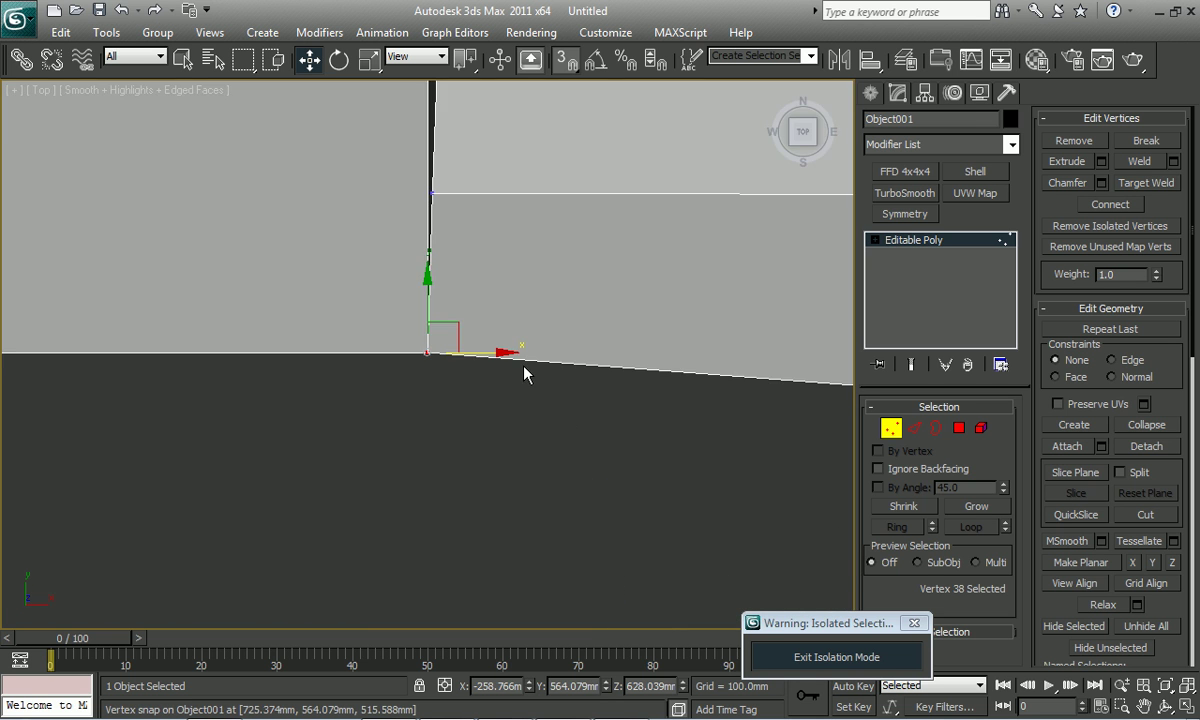
pyautogui.scroll(-2, 490, 342)
pyautogui.scroll(-3, 467, 349)
pyautogui.moveTo(467, 349); pyautogui.dragTo(463, 346, button='middle')
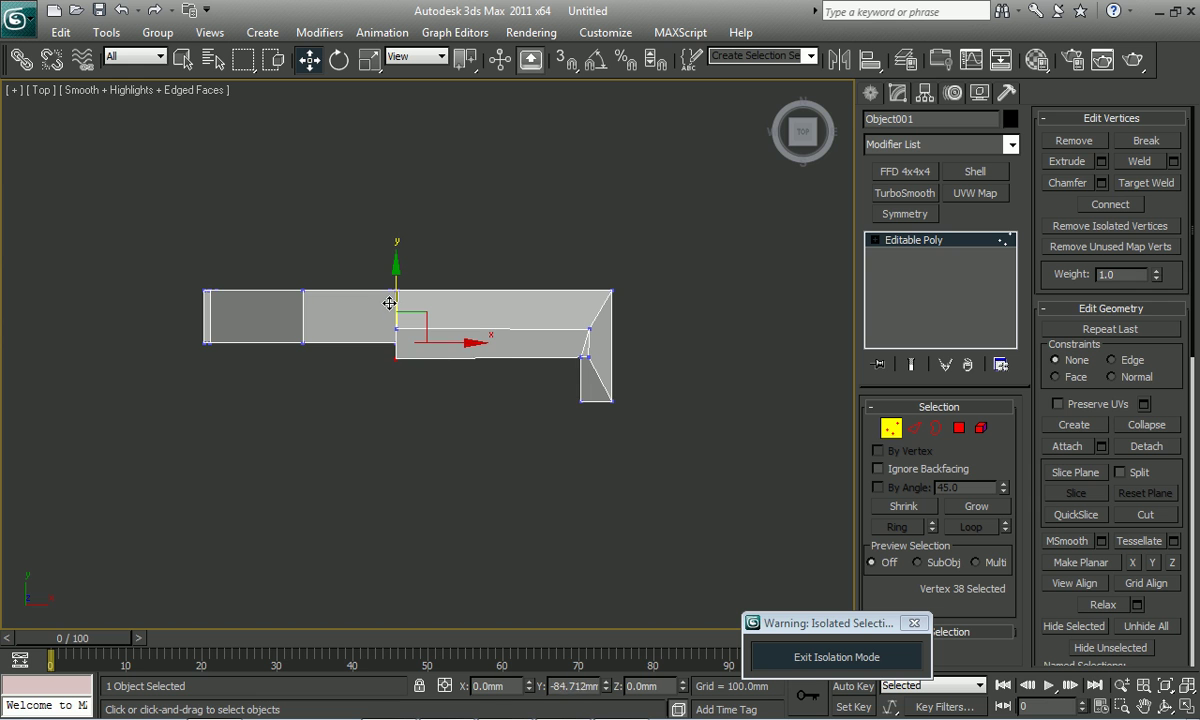
pyautogui.press('f')
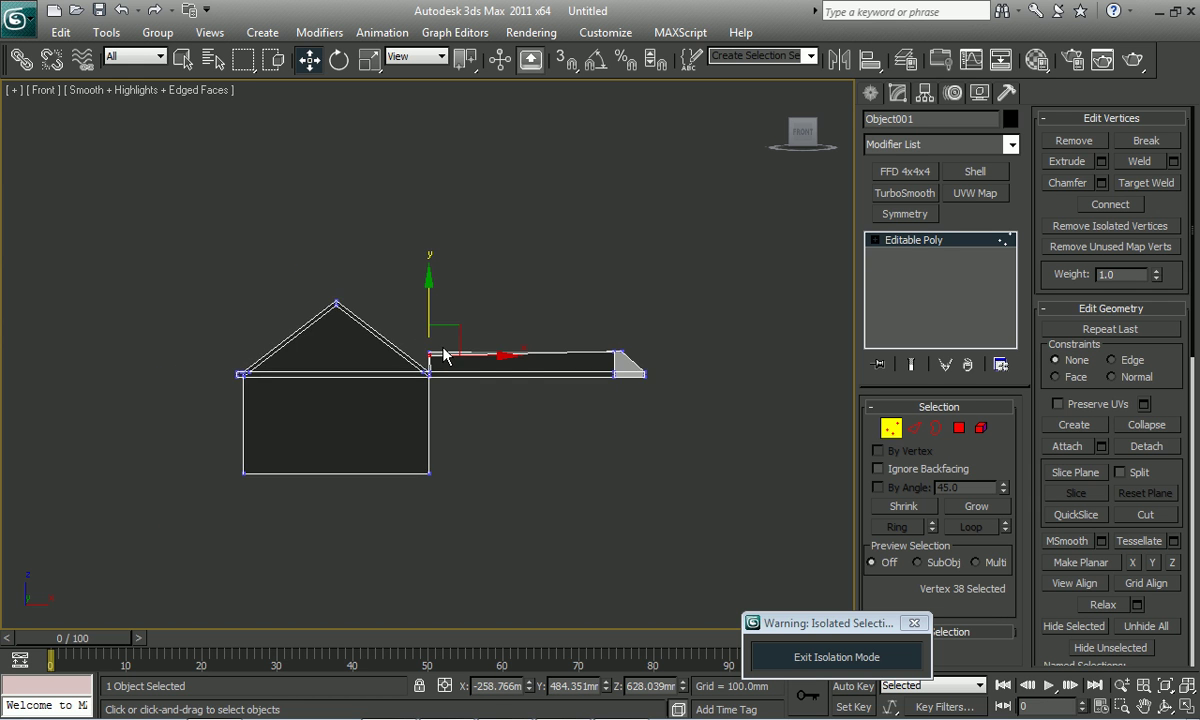
pyautogui.scroll(5, 445, 355)
pyautogui.moveTo(315, 298); pyautogui.dragTo(316, 290)
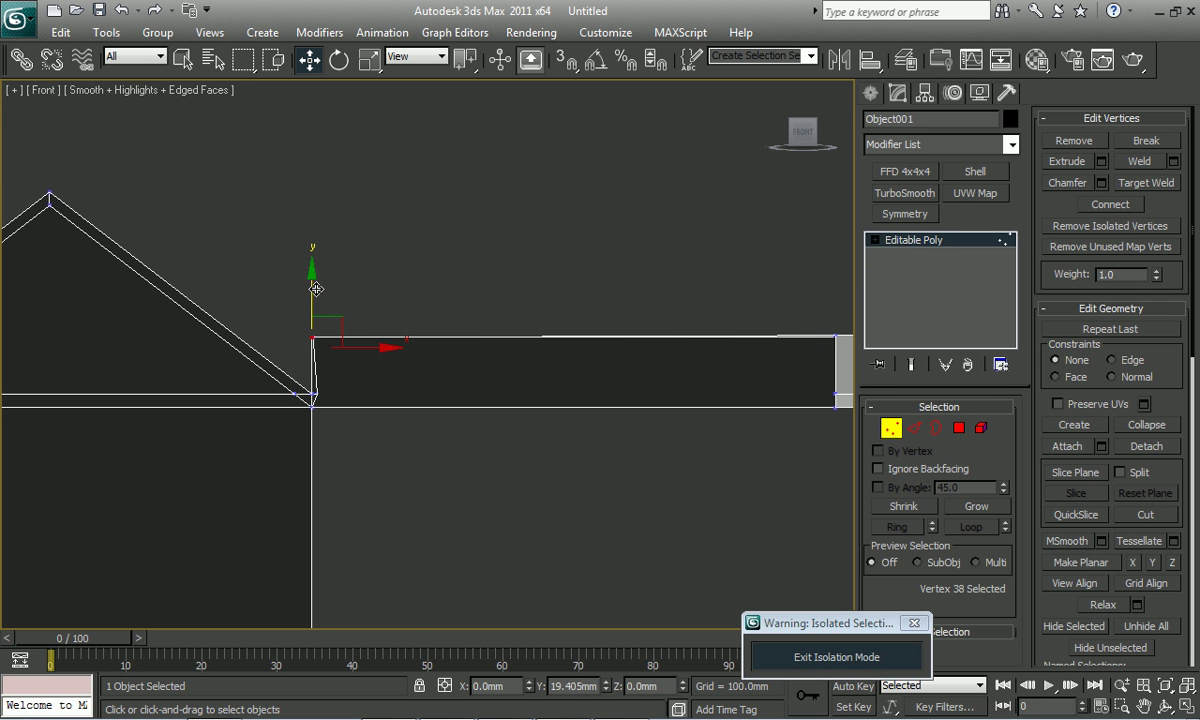
# - Scale the five vertices at the porch roof bar's right end, then pick its left-end vertex
pyautogui.moveTo(450, 360); pyautogui.dragTo(225, 364, button='middle')
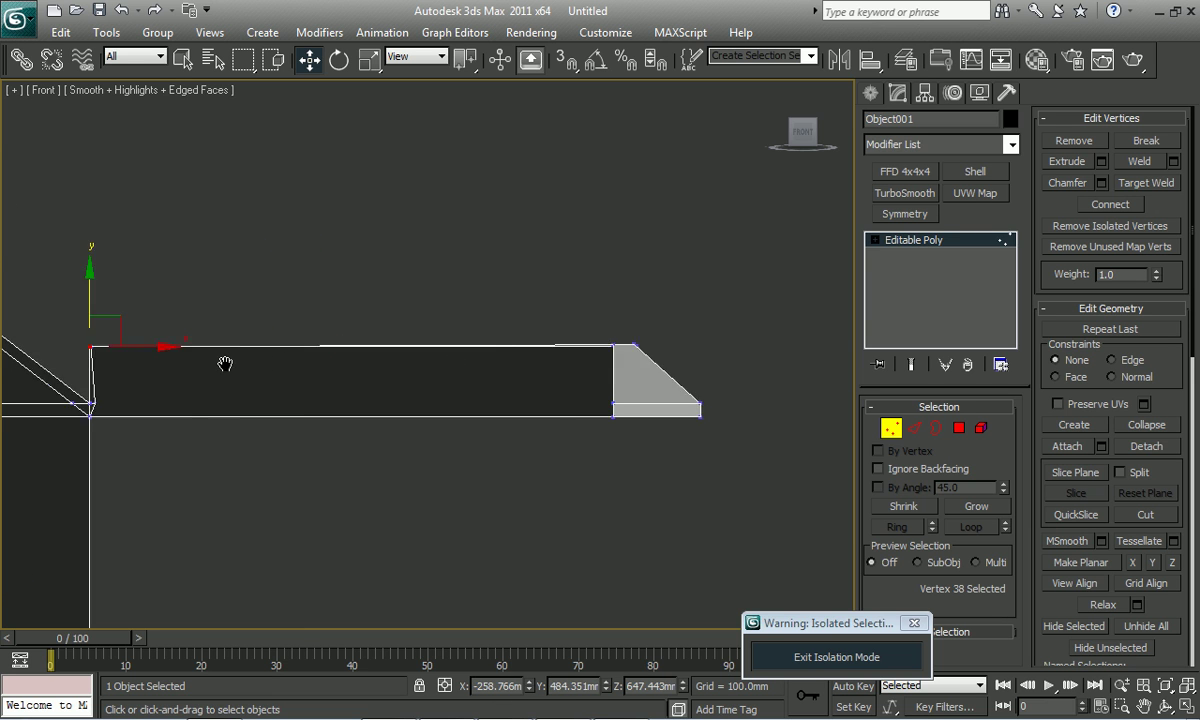
pyautogui.scroll(-3, 160, 337)
pyautogui.moveTo(598, 369); pyautogui.dragTo(598, 369)
pyautogui.press('r')
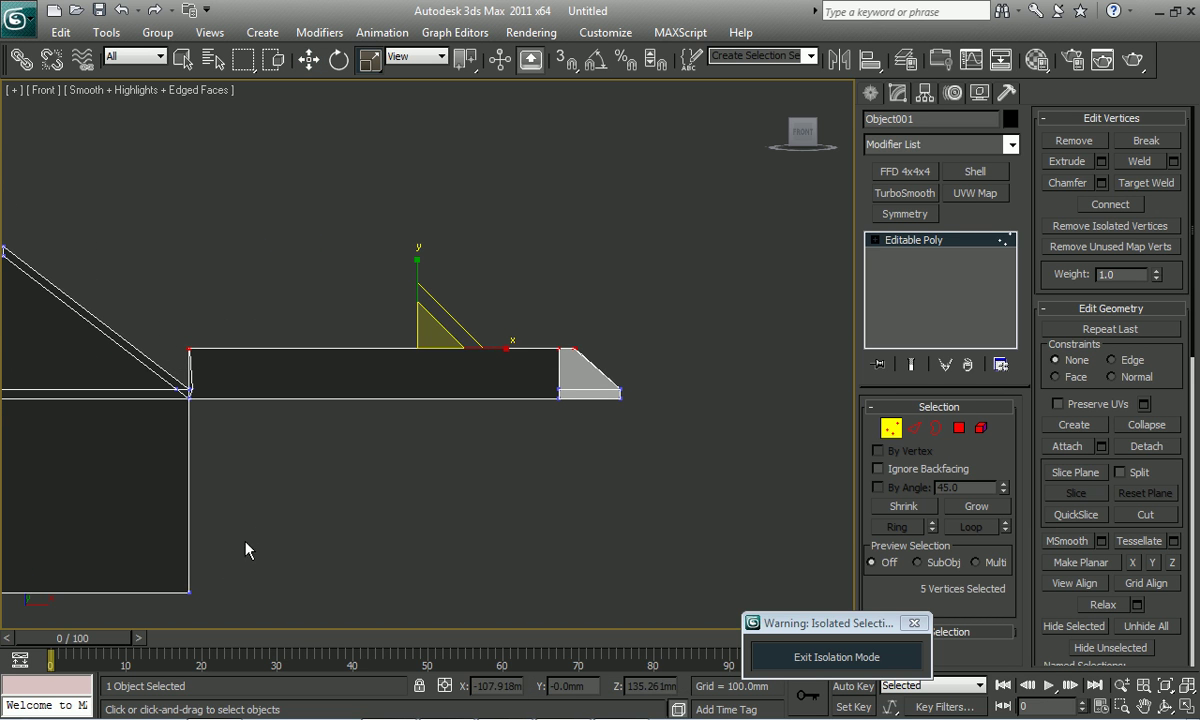
pyautogui.scroll(3, 280, 470)
pyautogui.press('F3')
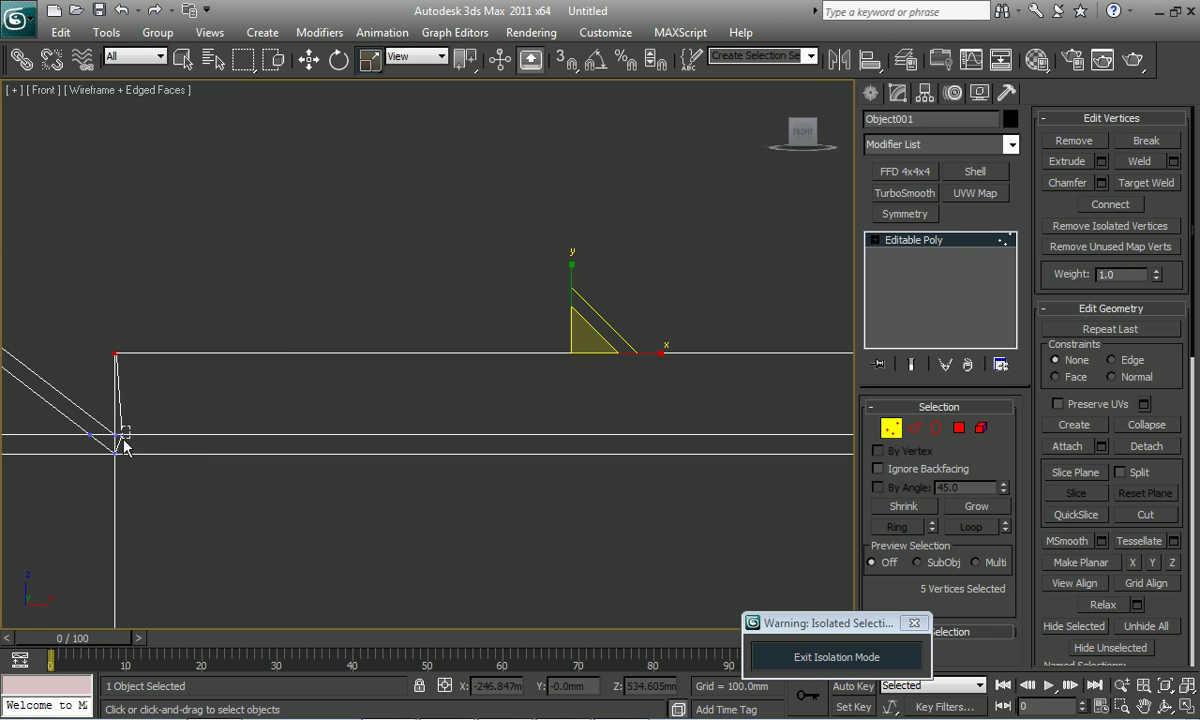
pyautogui.click(119, 438)
pyautogui.press('w')
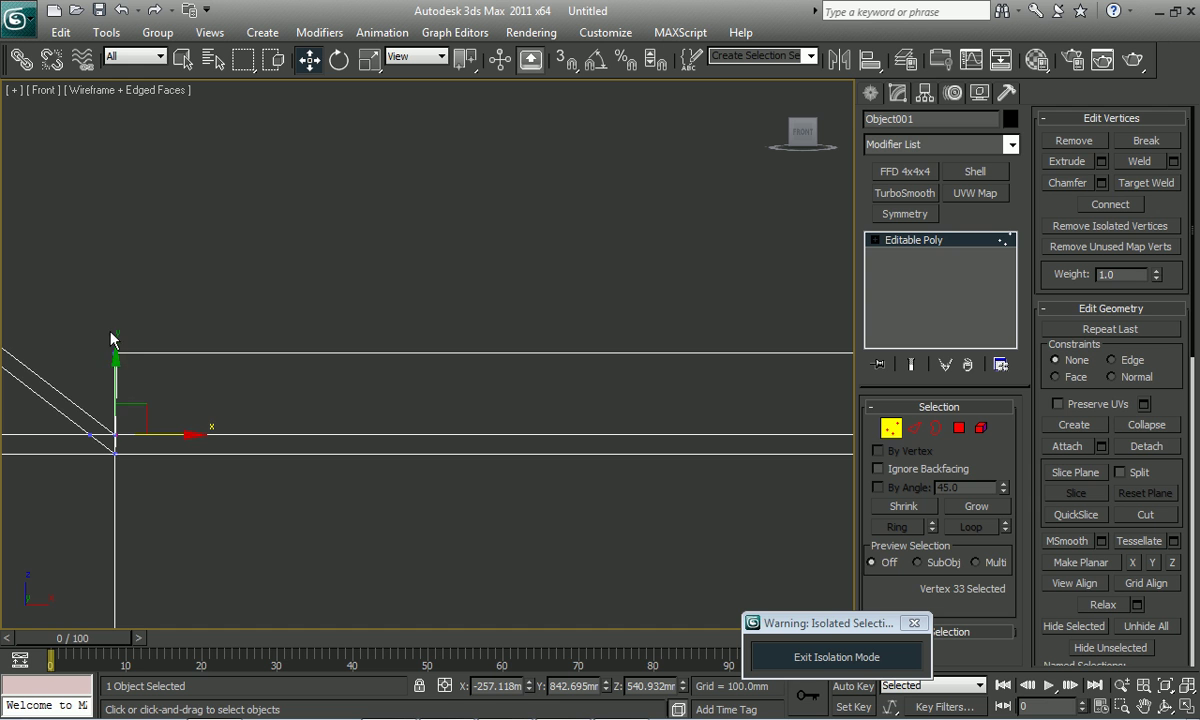
# - Scale the nine roof-end vertices uniformly, then select the two at the slope's top corner
pyautogui.moveTo(152, 550); pyautogui.dragTo(155, 548)
pyautogui.scroll(-3, 220, 463)
pyautogui.moveTo(300, 361); pyautogui.dragTo(437, 500)
pyautogui.moveTo(437, 500); pyautogui.dragTo(415, 557, button='middle')
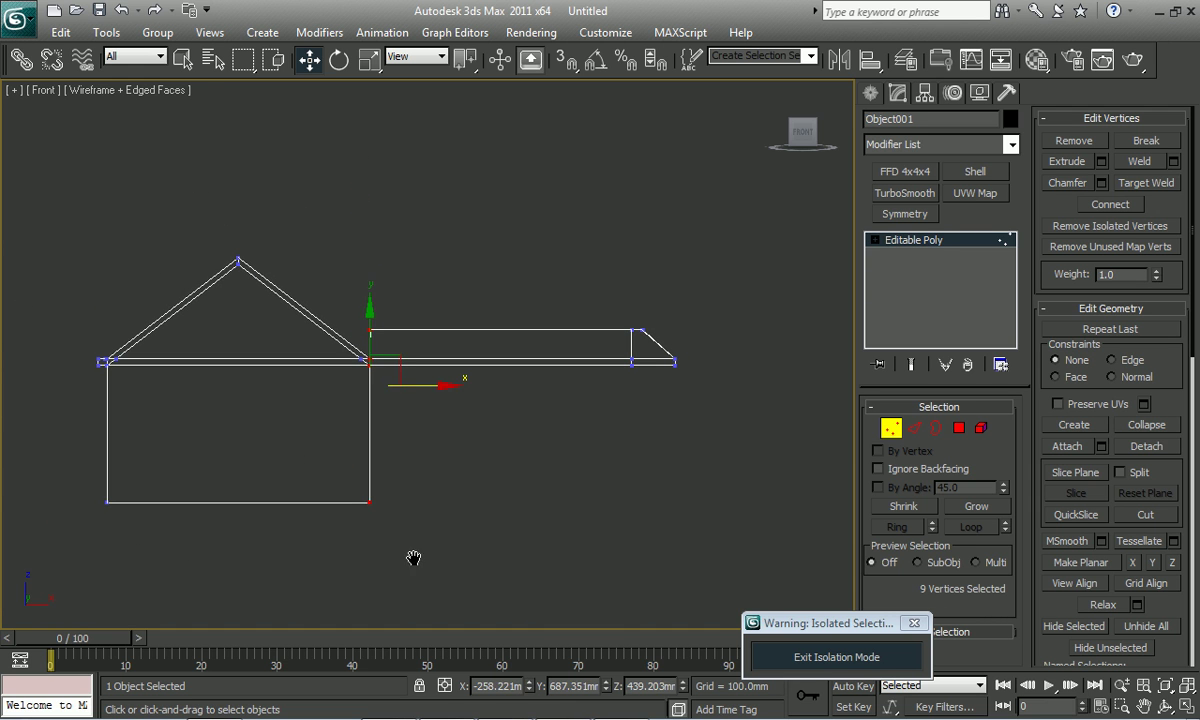
pyautogui.press('r')
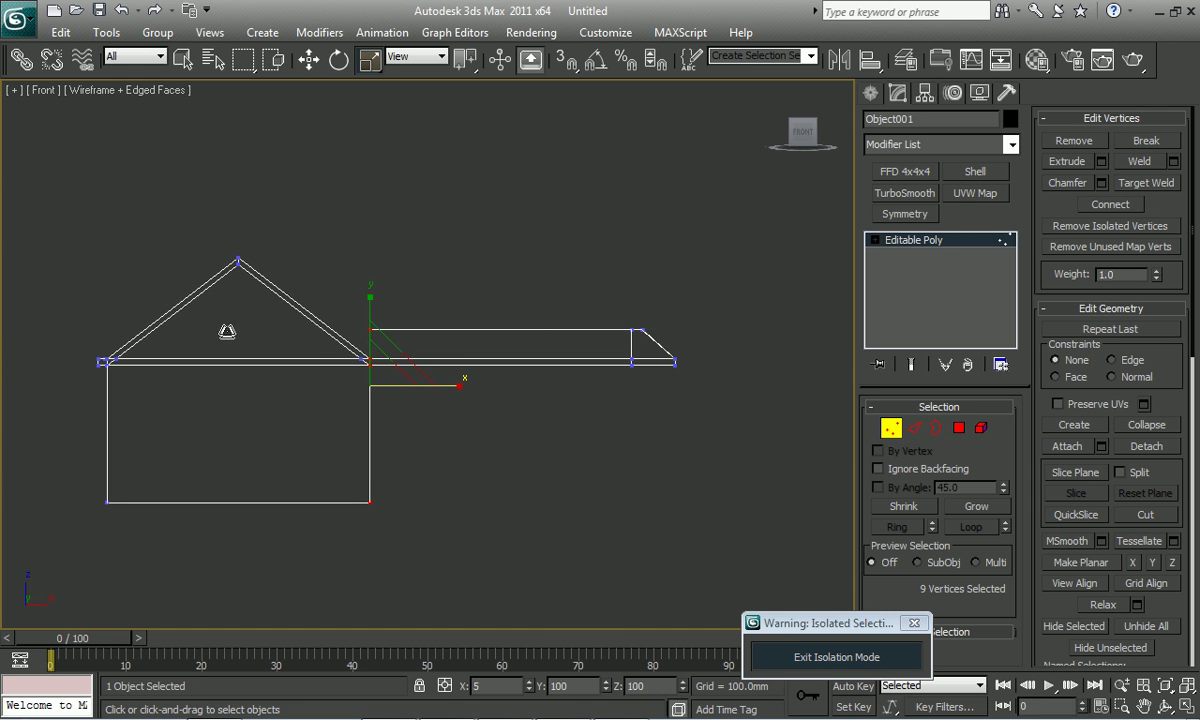
pyautogui.scroll(3, 343, 420)
pyautogui.scroll(2, 447, 366)
pyautogui.moveTo(155, 345); pyautogui.dragTo(200, 390)
pyautogui.moveTo(266, 375); pyautogui.dragTo(453, 386, button='middle')
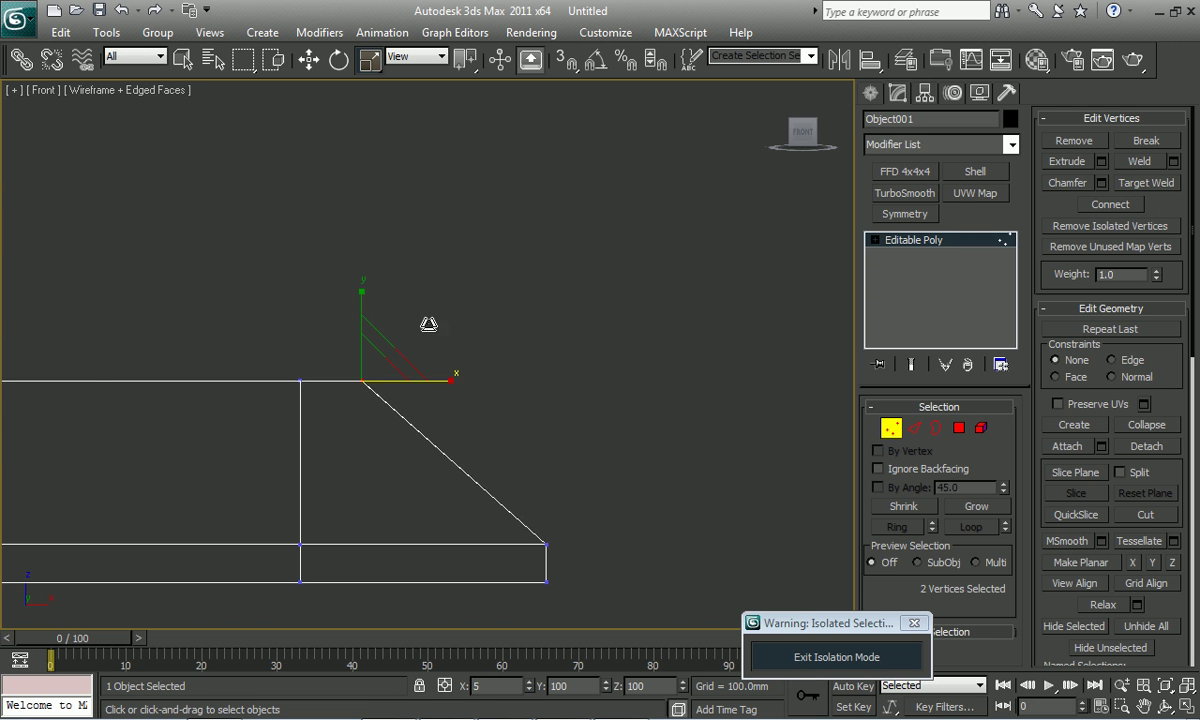
# - Check the roof shaded in Perspective, then exit Vertex level and isolation to view the whole house
pyautogui.press('p')
pyautogui.moveTo(367, 356)
pyautogui.keyDown('alt'); pyautogui.mouseDown(button='middle')
pyautogui.moveTo(407, 442)
pyautogui.moveTo(397, 432)
pyautogui.moveTo(354, 496)
pyautogui.moveTo(388, 420)
pyautogui.moveTo(504, 383)
pyautogui.moveTo(418, 445)
pyautogui.moveTo(365, 455)
pyautogui.mouseUp(button='middle'); pyautogui.keyUp('alt')
pyautogui.press('F3')
pyautogui.click(890, 427)
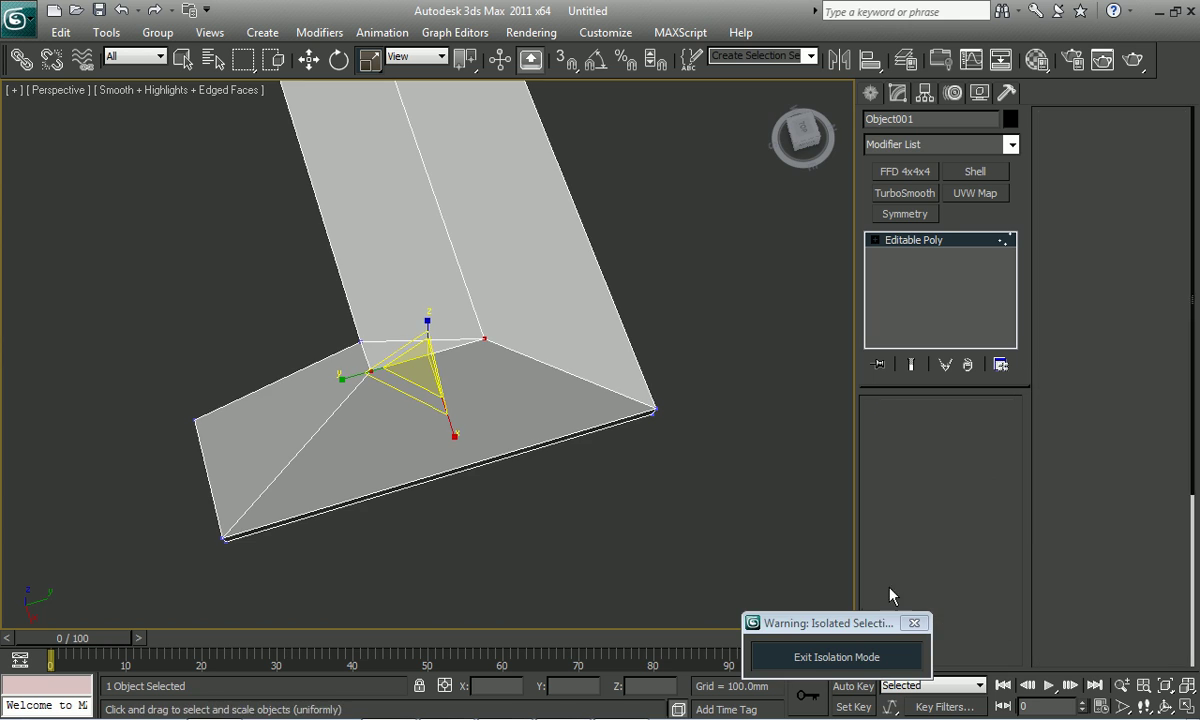
pyautogui.click(866, 655)
pyautogui.moveTo(619, 510)
pyautogui.keyDown('alt'); pyautogui.mouseDown(button='middle')
pyautogui.moveTo(568, 536)
pyautogui.moveTo(466, 538)
pyautogui.moveTo(466, 517)
pyautogui.moveTo(530, 485)
pyautogui.mouseUp(button='middle'); pyautogui.keyUp('alt')
pyautogui.moveTo(469, 446)
pyautogui.keyDown('alt'); pyautogui.mouseDown(button='middle')
pyautogui.moveTo(455, 421)
pyautogui.moveTo(469, 437)
pyautogui.moveTo(485, 600)
pyautogui.mouseUp(button='middle'); pyautogui.keyUp('alt')
# - Page through reference images 8.jpg, 9.jpg and 11.jpg to the 12.jpg overhead drawing, then return to 3ds Max
pyautogui.click(563, 702)
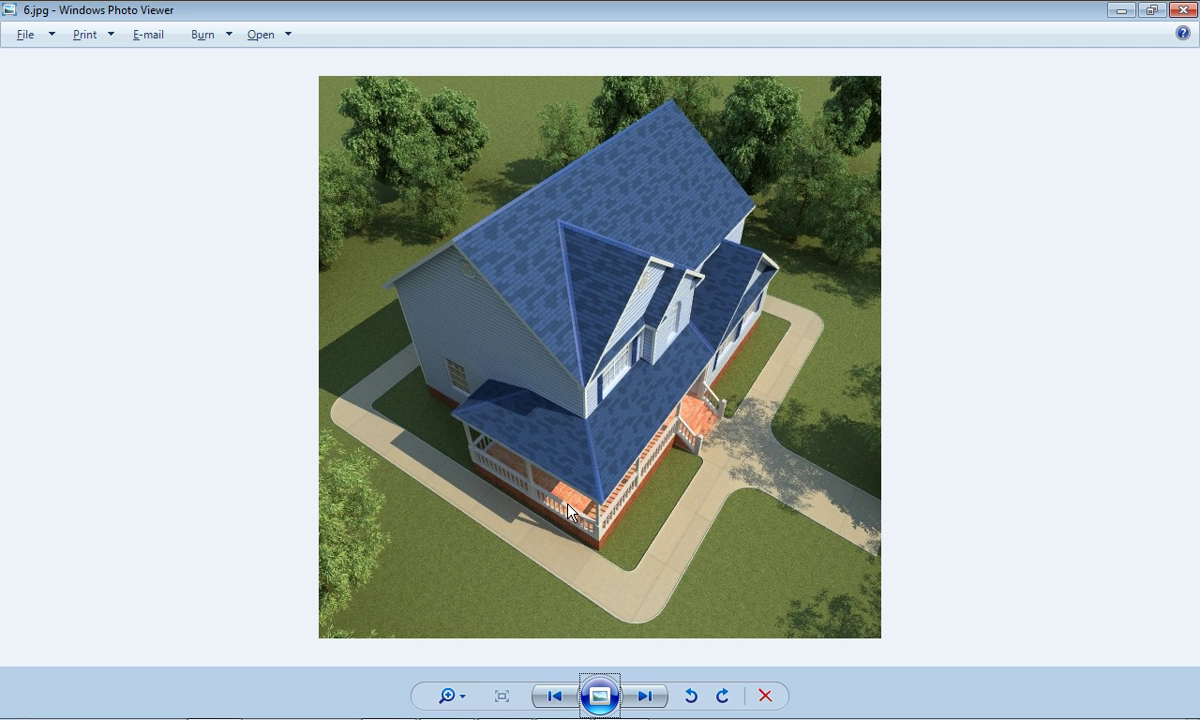
pyautogui.press('Right')
pyautogui.press('Right')
pyautogui.press('Right')
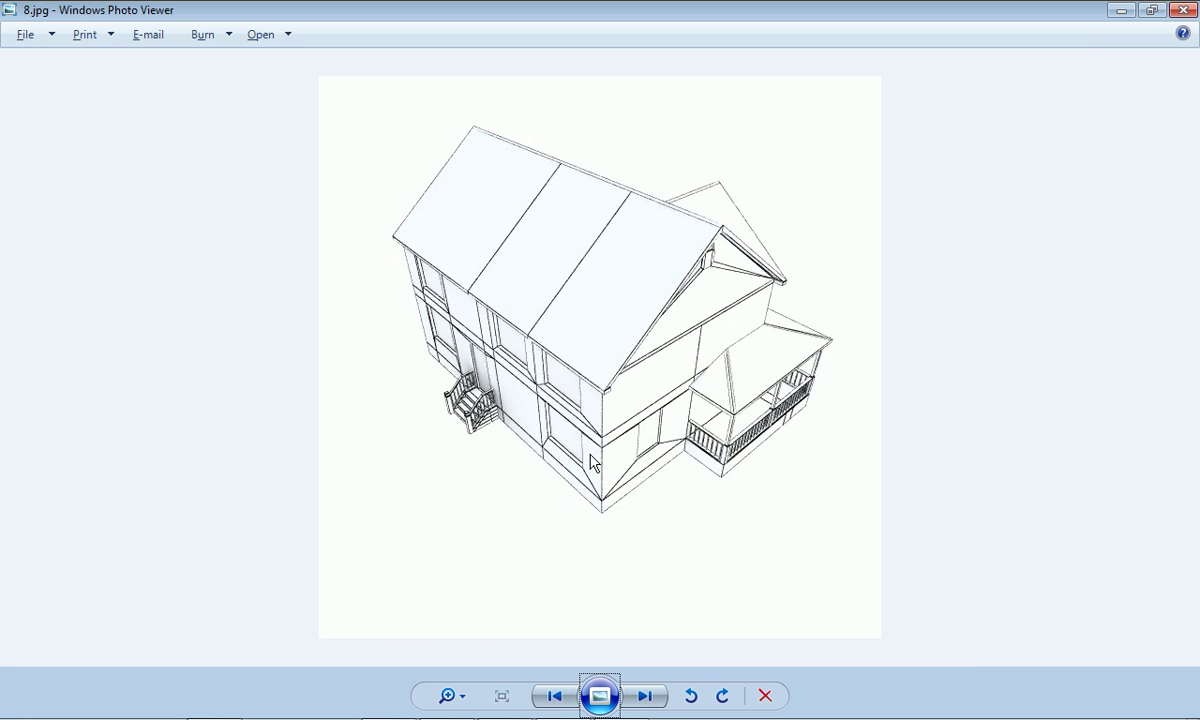
pyautogui.press('Right')
pyautogui.press('Right')
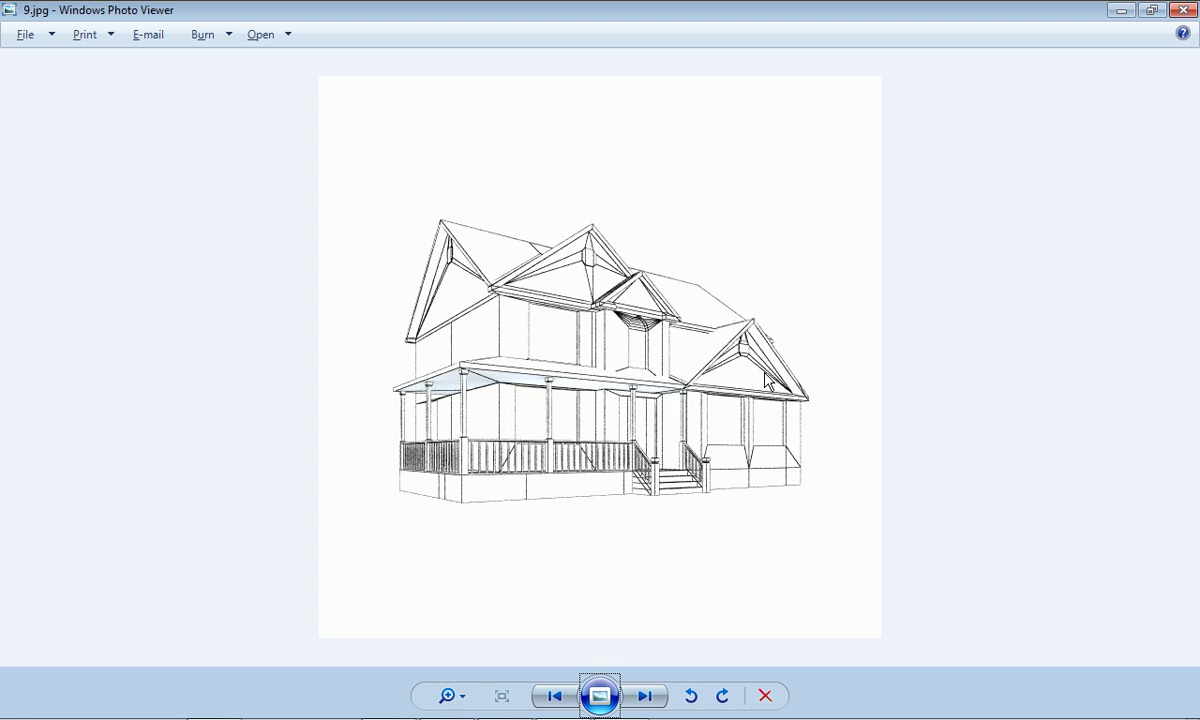
pyautogui.press('Right')
pyautogui.press('Right')
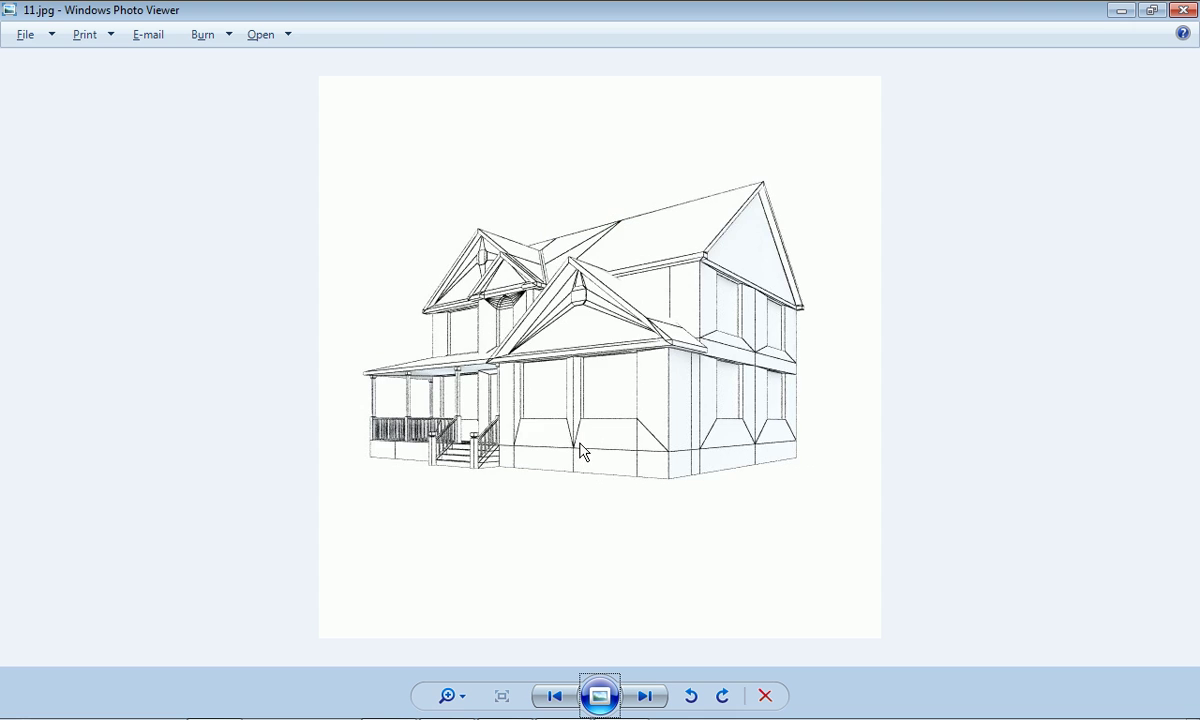
pyautogui.press('Right')
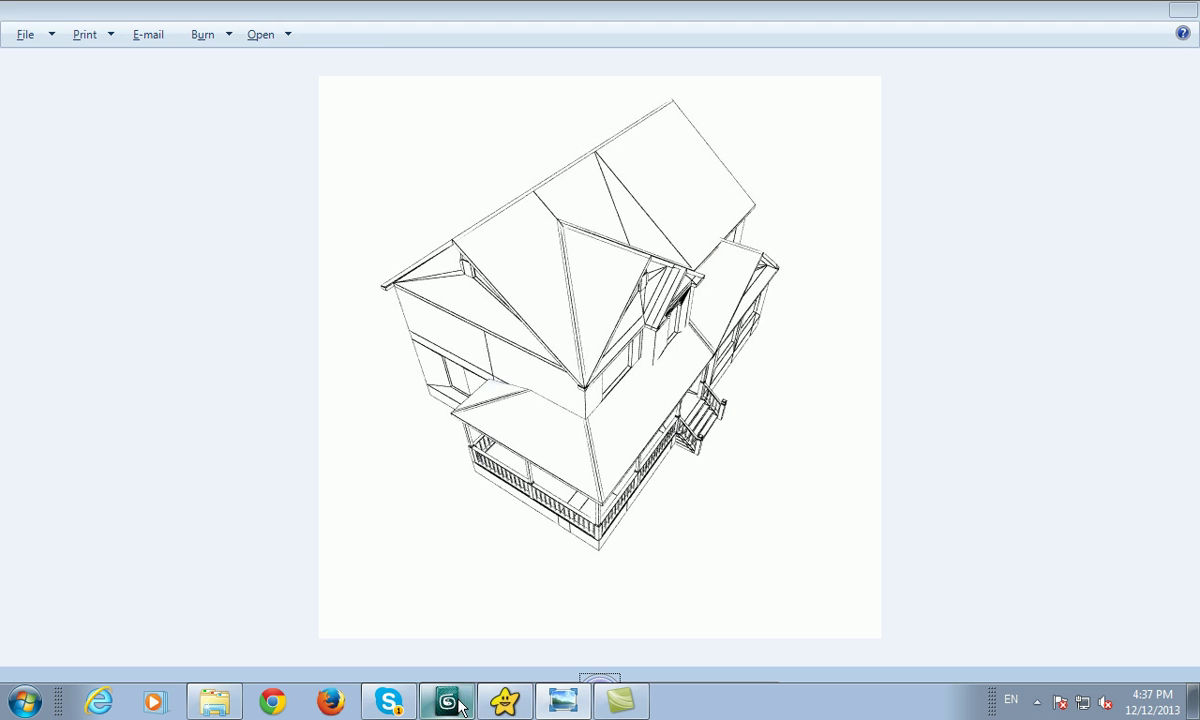
pyautogui.click(447, 702)
pyautogui.moveTo(420, 472)
pyautogui.keyDown('alt'); pyautogui.mouseDown(button='middle')
pyautogui.moveTo(424, 502)
pyautogui.moveTo(518, 435)
pyautogui.mouseUp(button='middle'); pyautogui.keyUp('alt')
# - Glance at the reference drawing again and return to the house model
pyautogui.scroll(3, 447, 486)
pyautogui.scroll(-3, 493, 437)
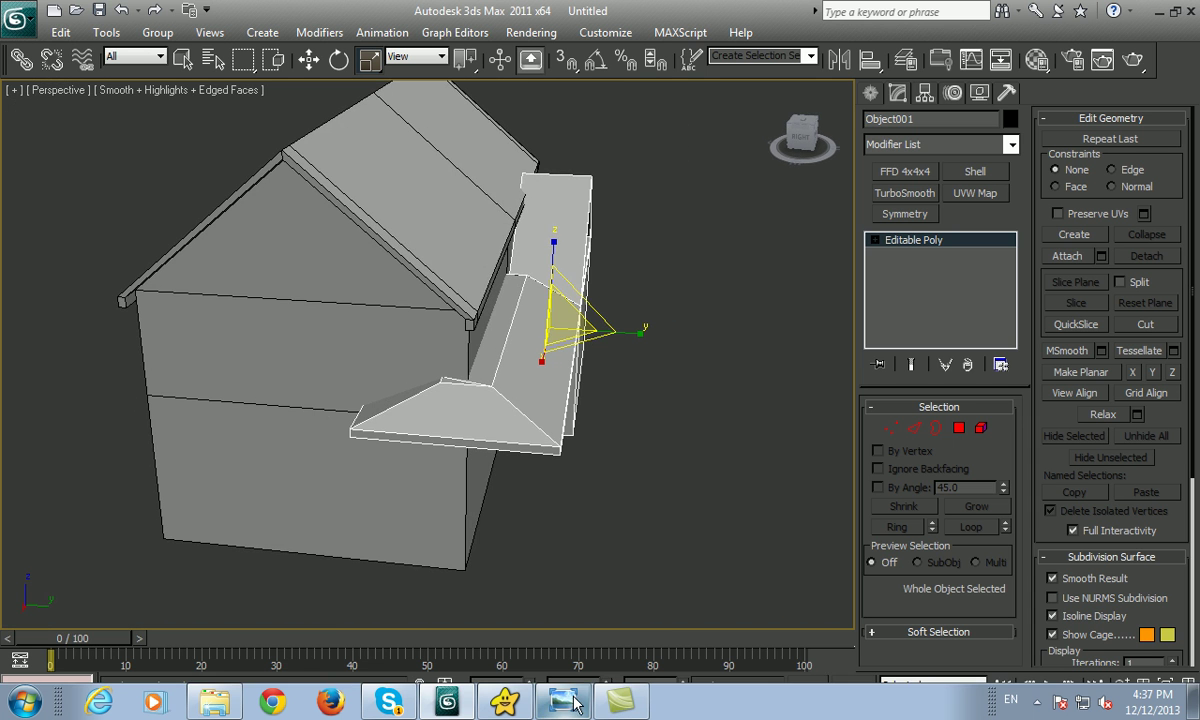
pyautogui.click(563, 702)
pyautogui.click(447, 702)
pyautogui.moveTo(453, 460)
pyautogui.mouseDown(button='middle')
pyautogui.moveTo(455, 434)
pyautogui.moveTo(468, 485)
pyautogui.mouseUp(button='middle')
# - Move the six porch-roof end vertices outward, redoing the move after an undo
pyautogui.press('1')
pyautogui.press('F3')
pyautogui.moveTo(463, 530); pyautogui.dragTo(466, 532)
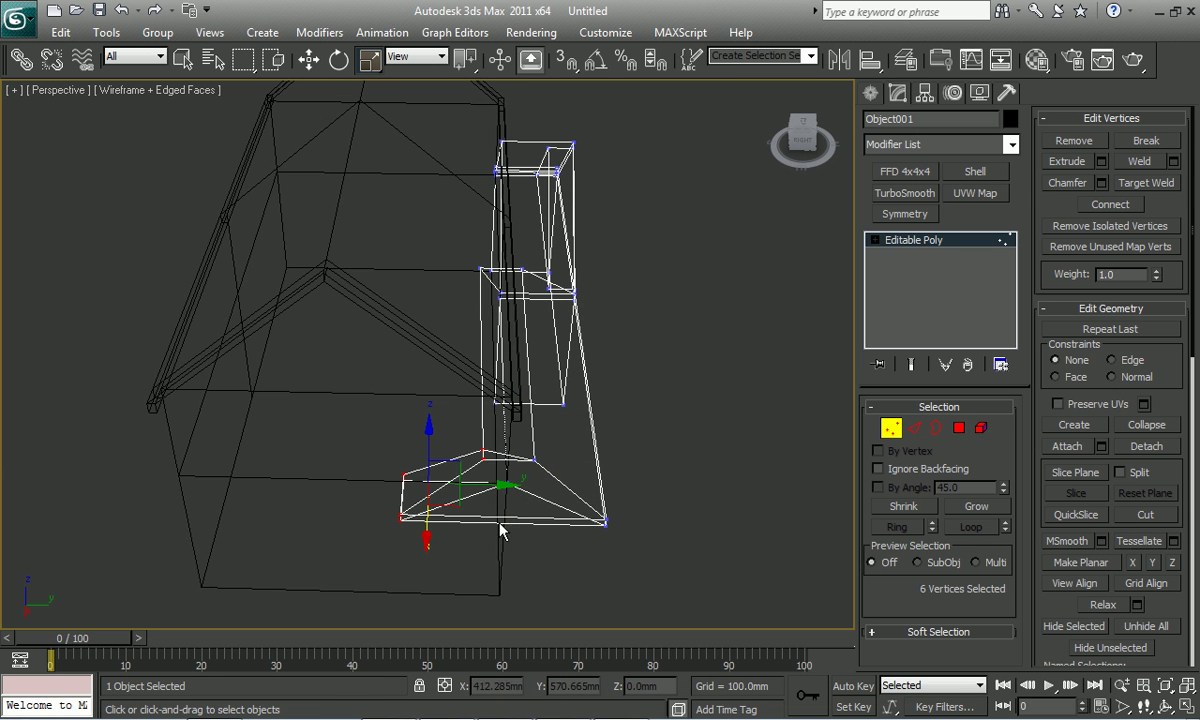
pyautogui.press('w')
pyautogui.moveTo(483, 487); pyautogui.dragTo(424, 483)
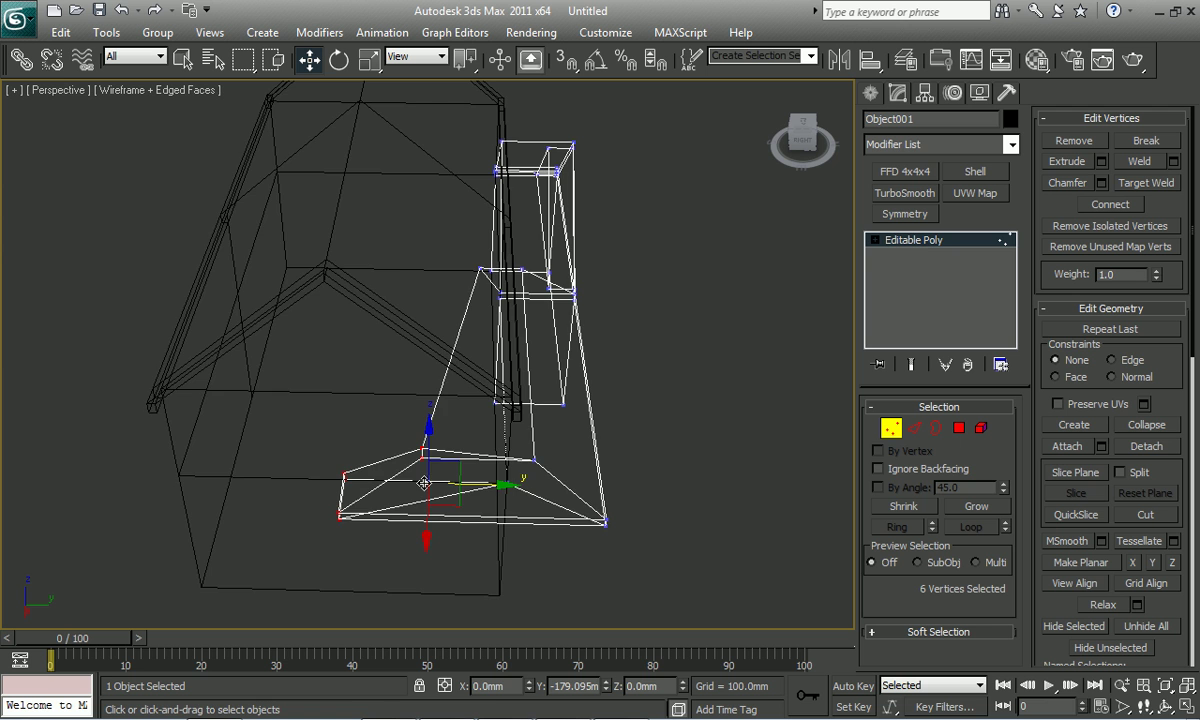
pyautogui.press('F3')
pyautogui.moveTo(450, 385); pyautogui.dragTo(452, 447, button='middle')
pyautogui.press('F3')
pyautogui.hotkey('ctrl', 'z')
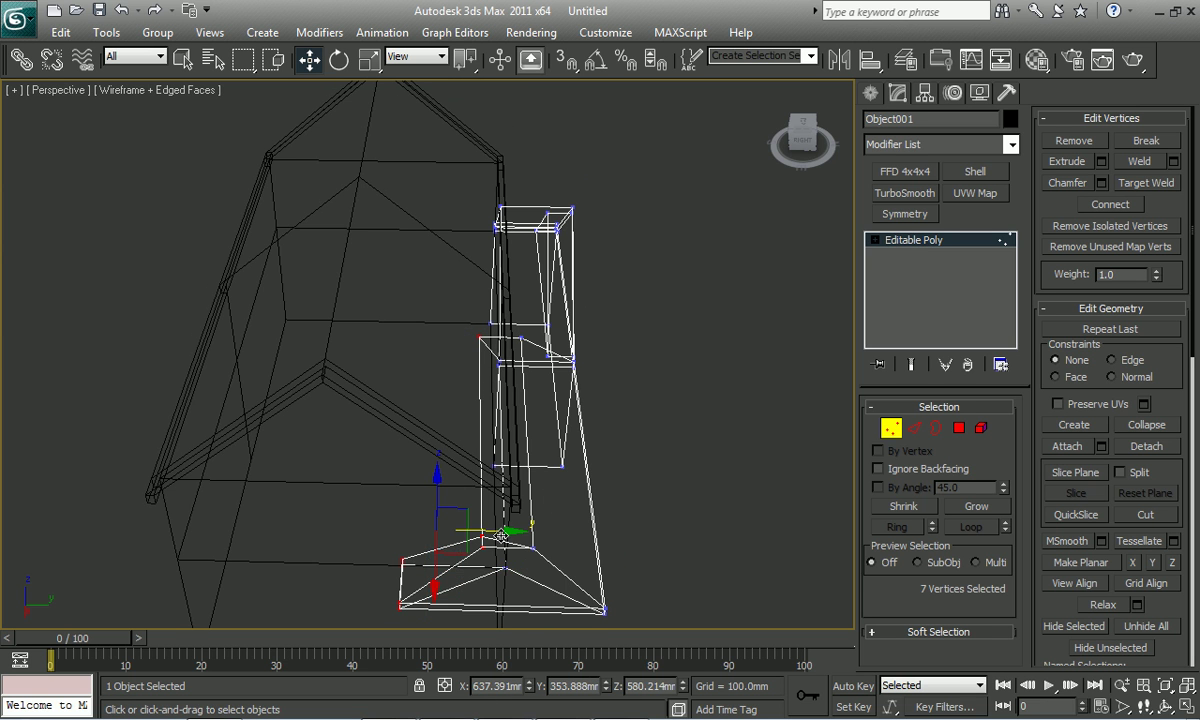
pyautogui.moveTo(501, 535); pyautogui.dragTo(430, 529)
pyautogui.press('F3')
pyautogui.keyDown('alt'); pyautogui.moveTo(423, 535); pyautogui.dragTo(460, 513, button='middle'); pyautogui.keyUp('alt')
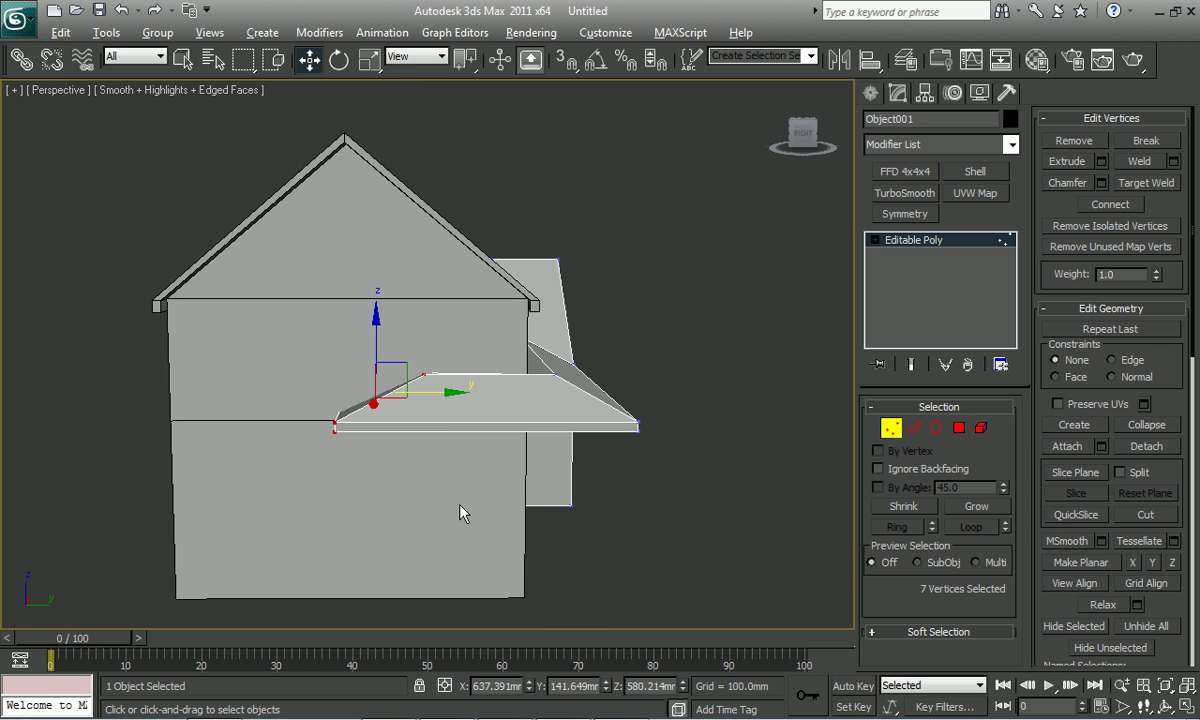
pyautogui.moveTo(442, 395)
pyautogui.keyDown('alt'); pyautogui.mouseDown(button='middle')
pyautogui.moveTo(517, 455)
pyautogui.moveTo(483, 469)
pyautogui.moveTo(476, 488)
pyautogui.mouseUp(button='middle'); pyautogui.keyUp('alt')
# - Isolate the porch roof and scale its inner vertices along Y in Top view to narrow it
pyautogui.press('2')
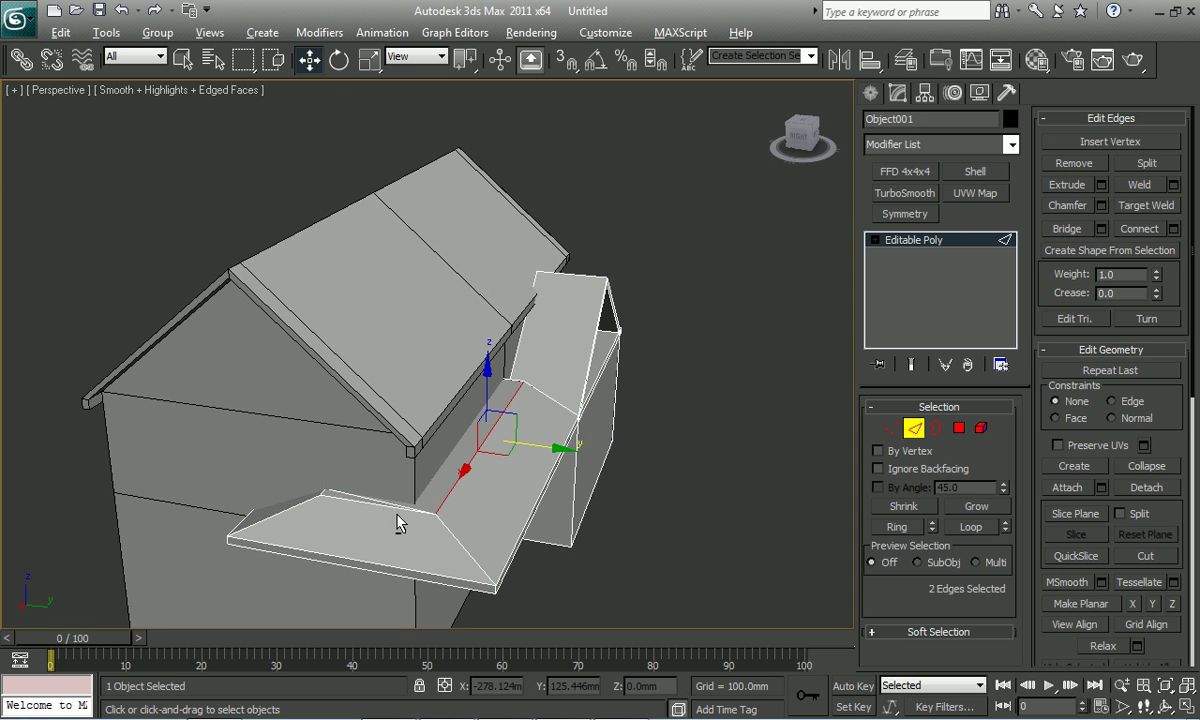
pyautogui.hotkey('alt', 'q')
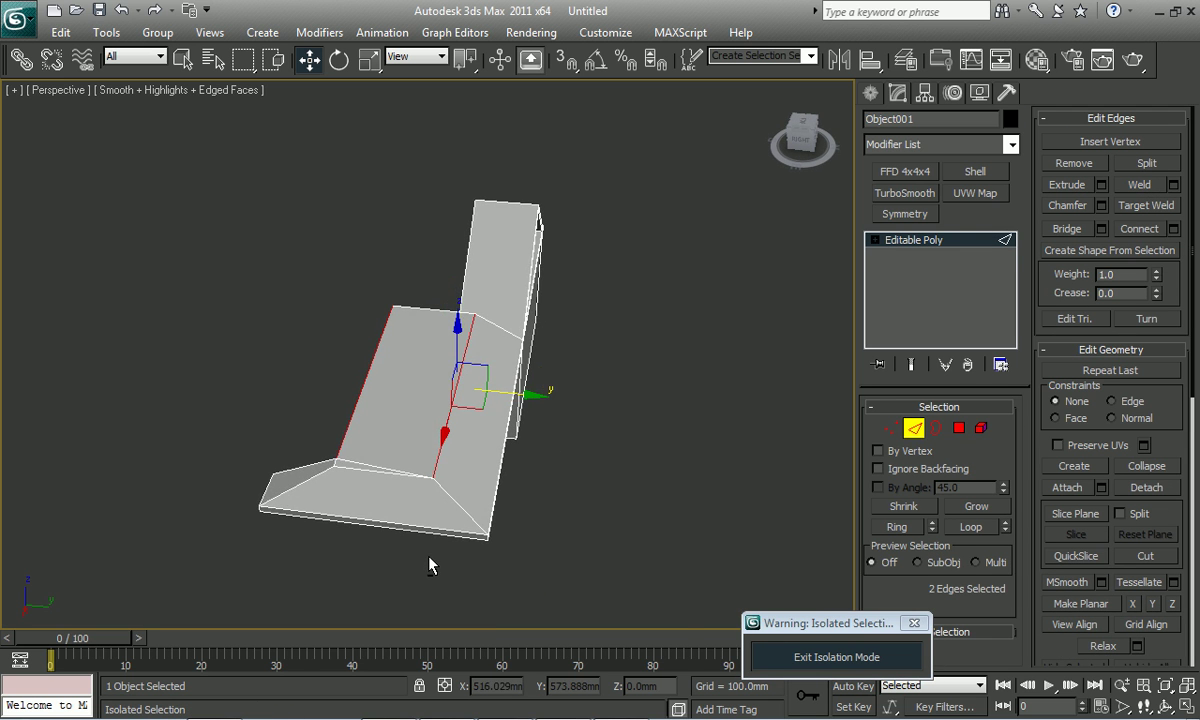
pyautogui.press('r')
pyautogui.scroll(5, 410, 505)
pyautogui.press('t')
pyautogui.press('z')
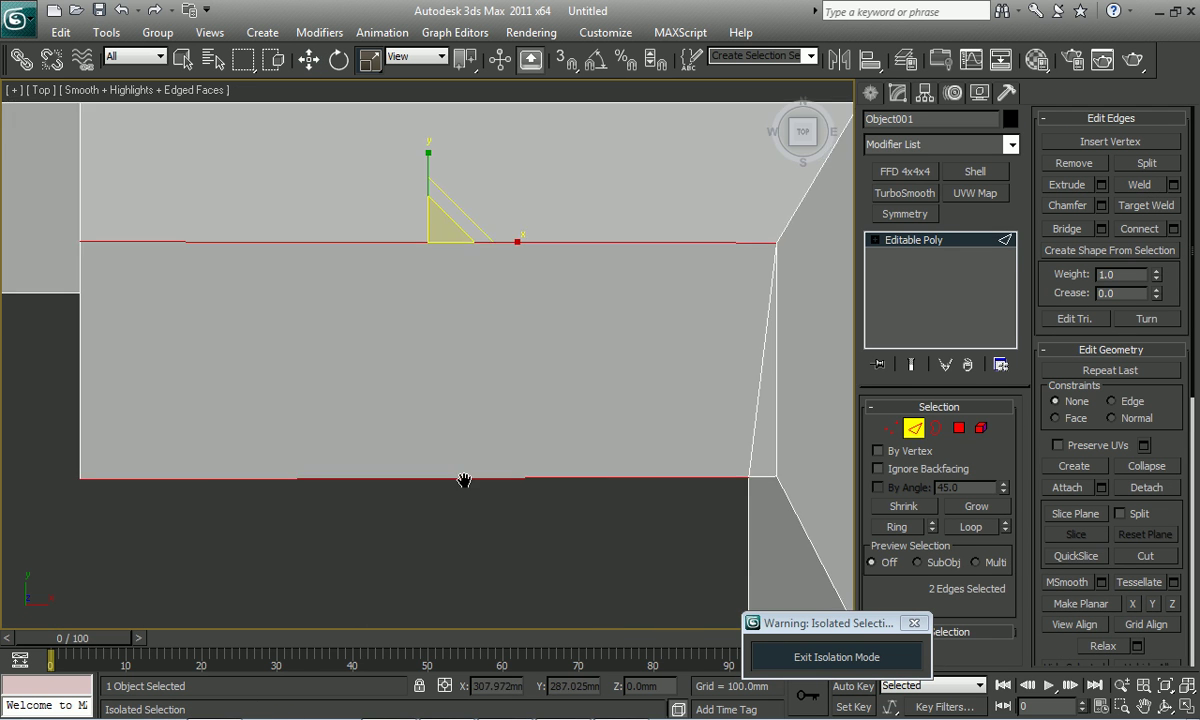
pyautogui.scroll(-3, 440, 460)
pyautogui.press('1')
pyautogui.press('F3')
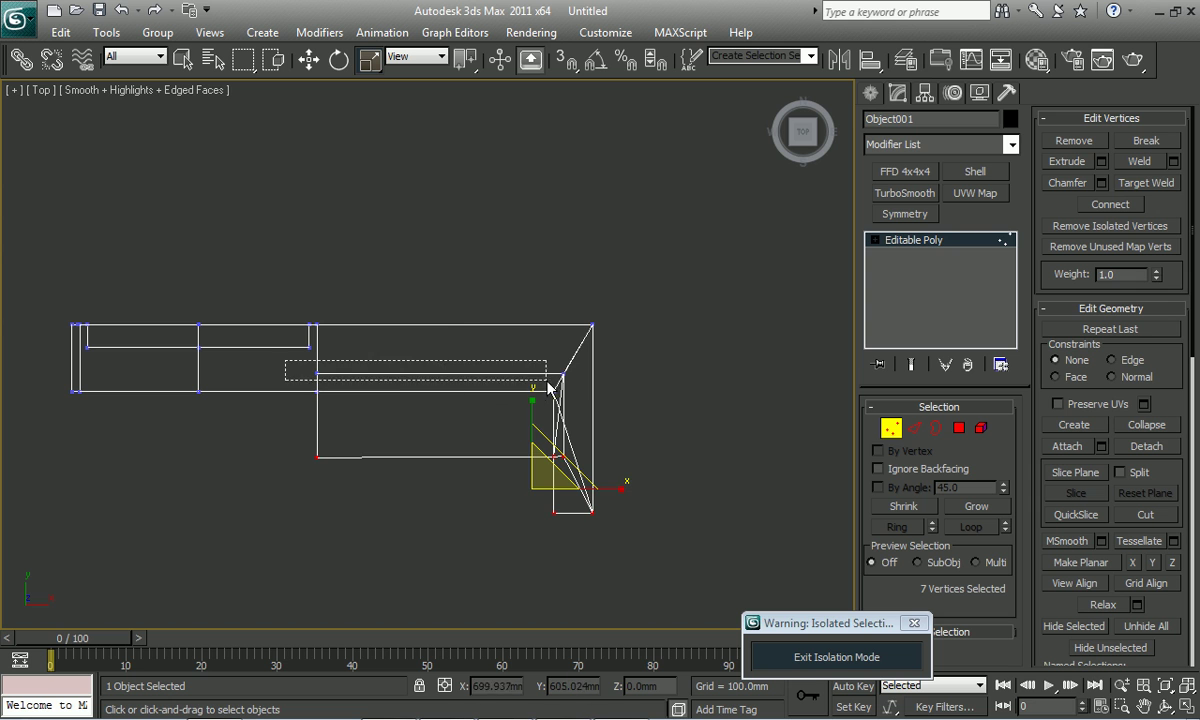
pyautogui.moveTo(548, 386); pyautogui.dragTo(564, 384)
pyautogui.keyDown('ctrl'); pyautogui.moveTo(580, 480); pyautogui.dragTo(305, 405); pyautogui.keyUp('ctrl')
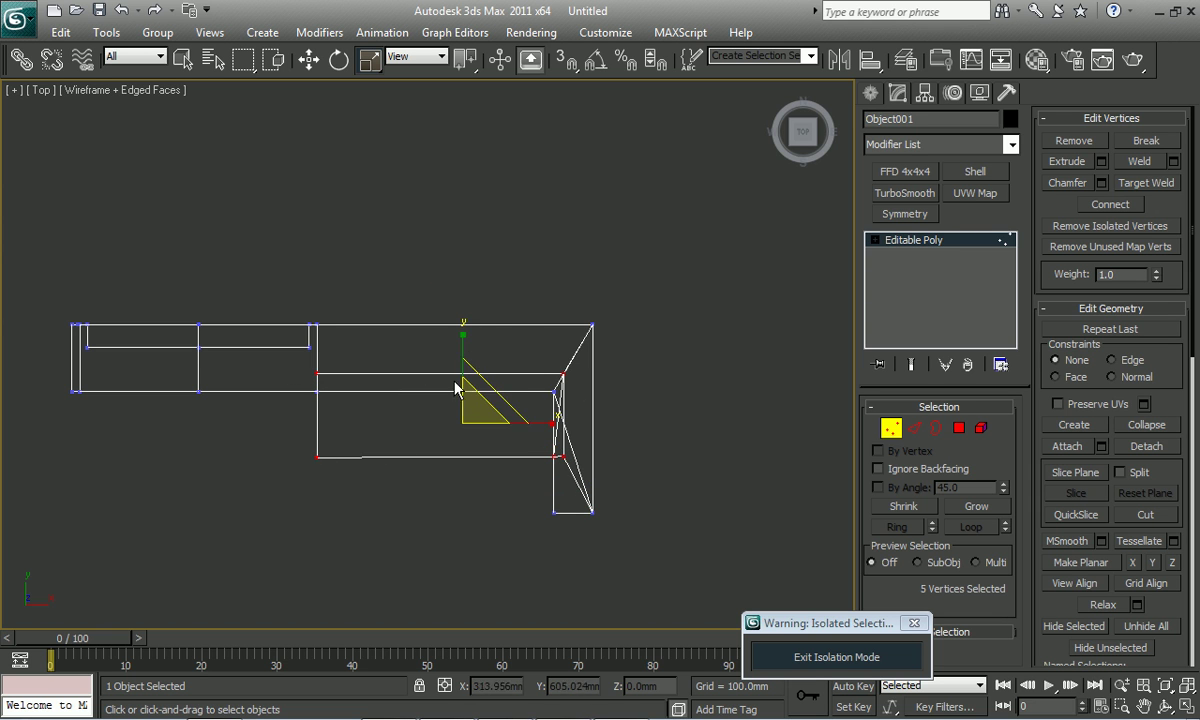
pyautogui.moveTo(465, 340); pyautogui.dragTo(623, 573)
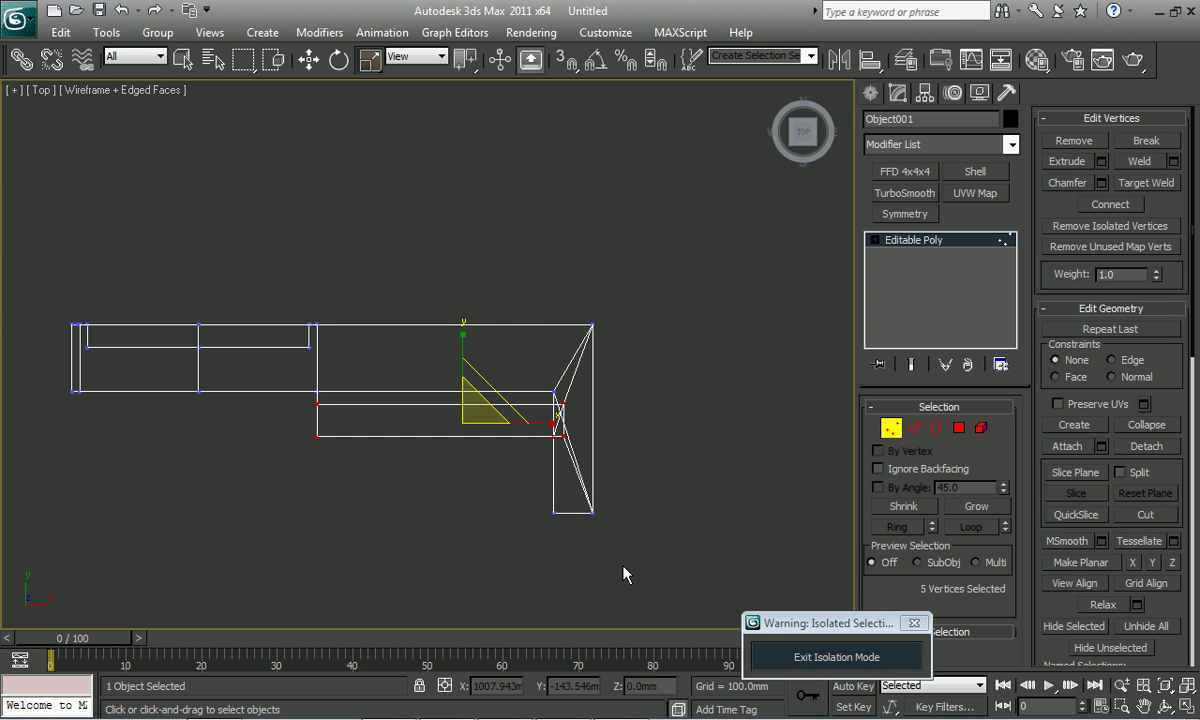
# - Exit Vertex level and isolation, then view the whole house shaded in Perspective
pyautogui.click(889, 428)
pyautogui.click(836, 657)
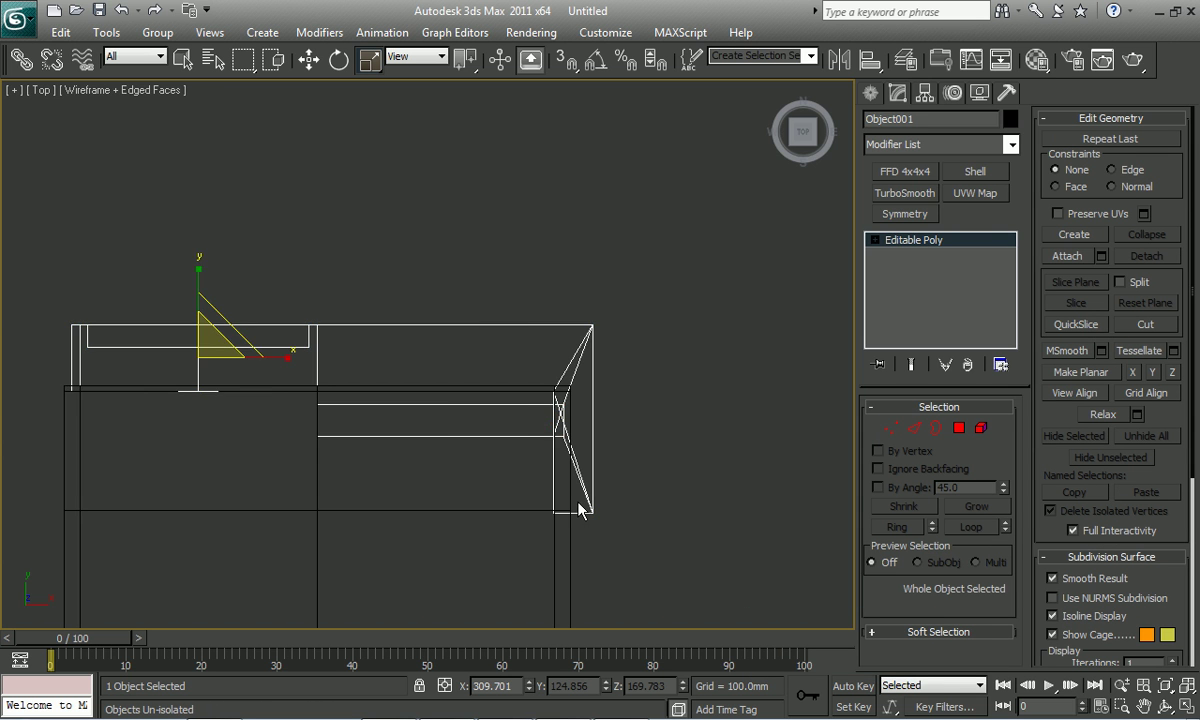
pyautogui.press('p')
pyautogui.scroll(-2, 580, 510)
pyautogui.moveTo(585, 528)
pyautogui.keyDown('alt'); pyautogui.mouseDown(button='middle')
pyautogui.moveTo(450, 423)
pyautogui.moveTo(407, 471)
pyautogui.mouseUp(button='middle'); pyautogui.keyUp('alt')
pyautogui.press('F3')
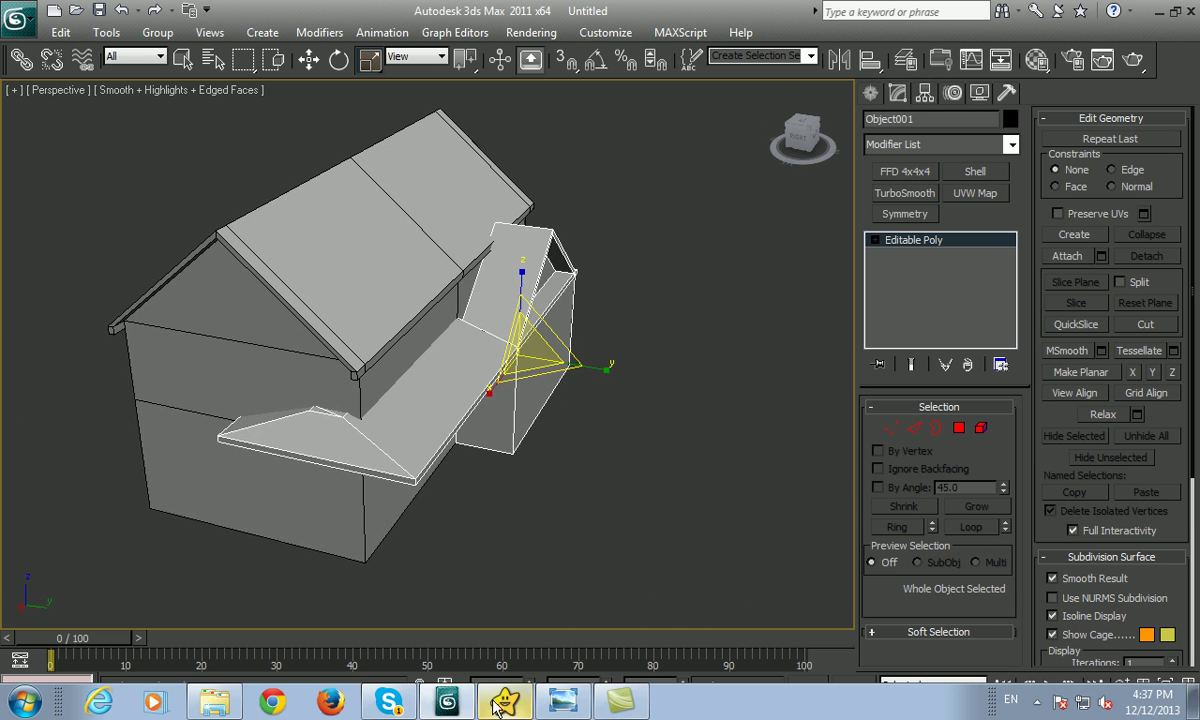
# - Check the reference drawing, then set up a wireframe Front view of the porch roof
pyautogui.click(580, 703)
pyautogui.click(583, 705)
pyautogui.keyDown('alt'); pyautogui.moveTo(447, 460); pyautogui.dragTo(321, 430, button='middle'); pyautogui.keyUp('alt')
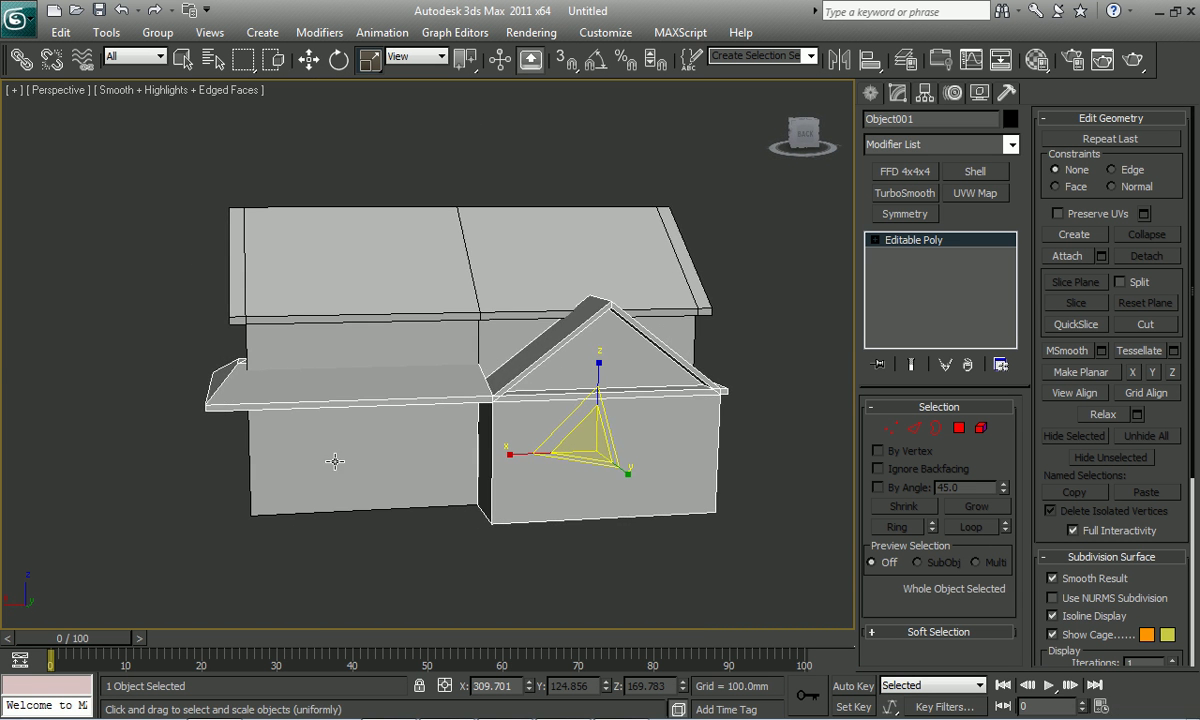
pyautogui.press('f')
pyautogui.scroll(-5, 355, 415)
pyautogui.scroll(3, 378, 444)
pyautogui.press('F3')
pyautogui.scroll(3, 526, 384)
pyautogui.scroll(-3, 526, 384)
# - Move the three porch-roof end vertices to slope the end, then isolate the roof piece
pyautogui.press('1')
pyautogui.moveTo(585, 399); pyautogui.dragTo(672, 432)
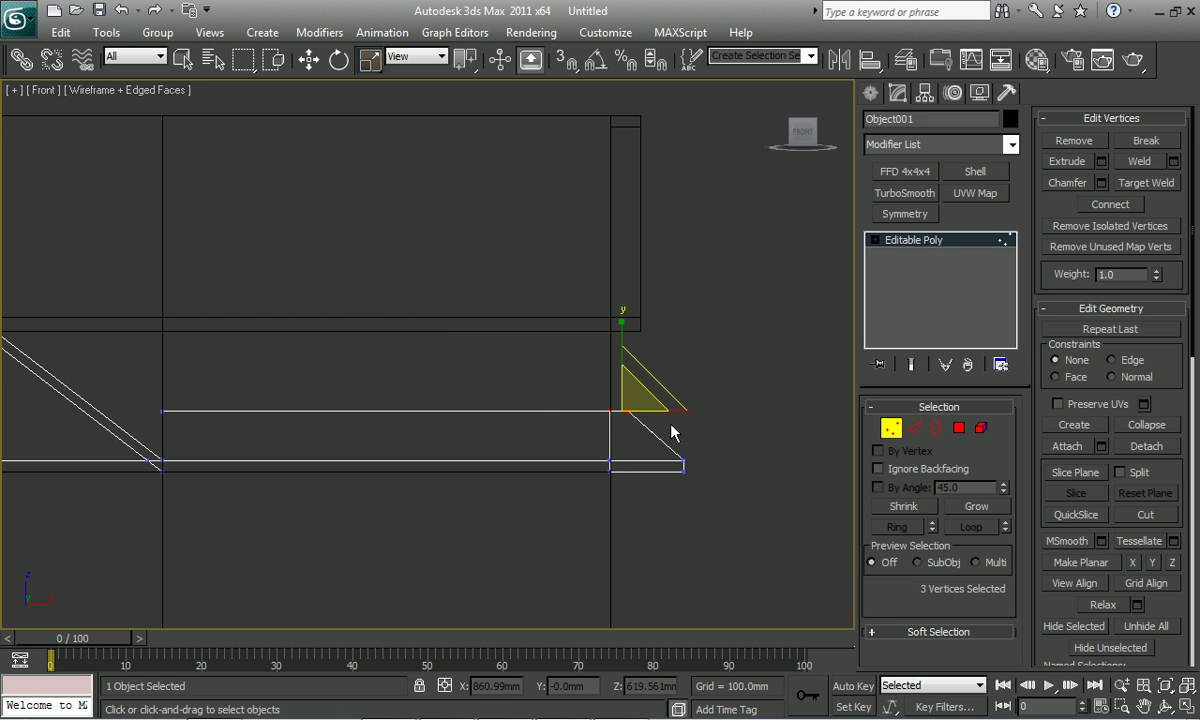
pyautogui.press('w')
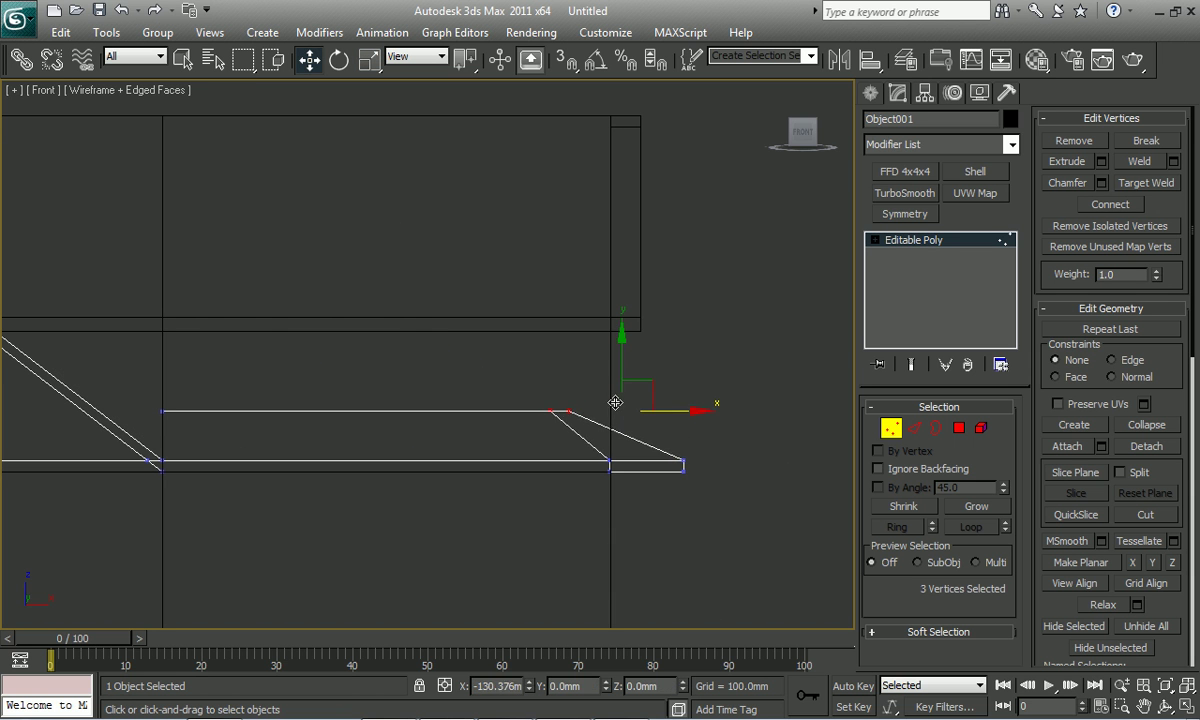
pyautogui.press('p')
pyautogui.moveTo(615, 402)
pyautogui.keyDown('alt'); pyautogui.mouseDown(button='middle')
pyautogui.moveTo(541, 514)
pyautogui.moveTo(503, 511)
pyautogui.moveTo(469, 528)
pyautogui.moveTo(427, 487)
pyautogui.moveTo(437, 512)
pyautogui.moveTo(455, 514)
pyautogui.moveTo(471, 471)
pyautogui.moveTo(478, 478)
pyautogui.moveTo(455, 456)
pyautogui.moveTo(477, 482)
pyautogui.moveTo(525, 489)
pyautogui.moveTo(447, 489)
pyautogui.mouseUp(button='middle'); pyautogui.keyUp('alt')
pyautogui.press('F3')
pyautogui.scroll(-5, 512, 477)
pyautogui.hotkey('alt', 'q')
# - Collapse the porch roof's top and bottom end edges into single points
pyautogui.press('2')
pyautogui.click(401, 227)
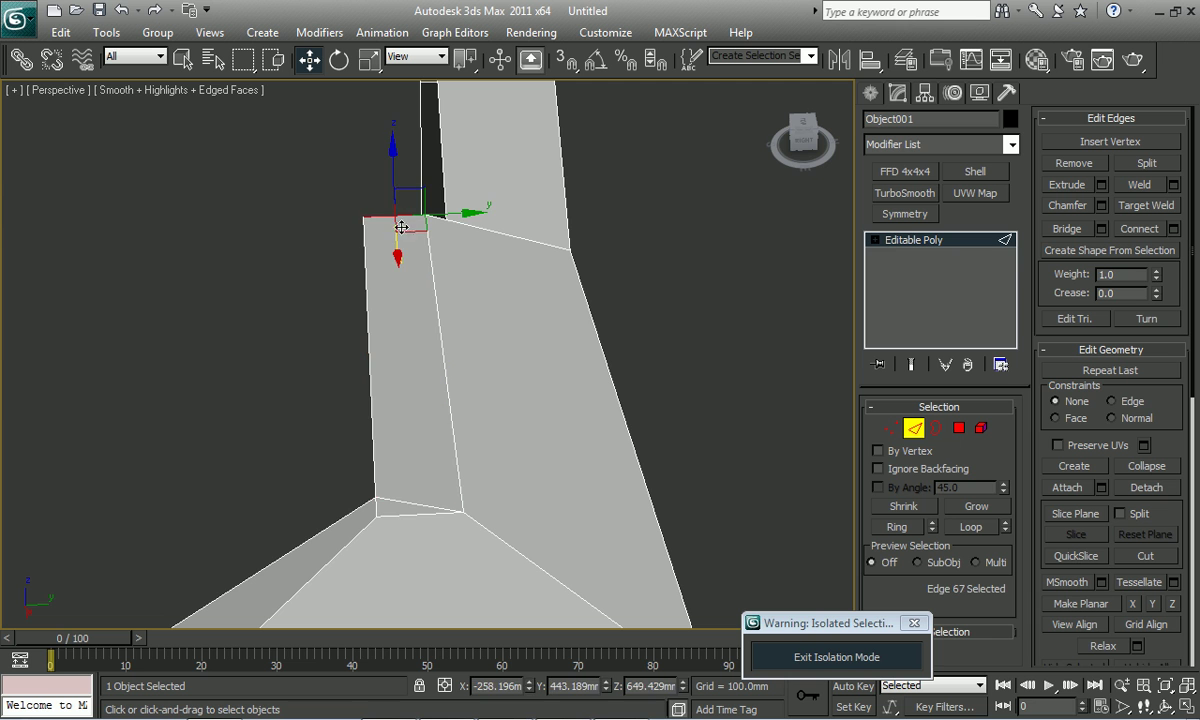
pyautogui.keyDown('ctrl'); pyautogui.click(411, 511); pyautogui.keyUp('ctrl')
pyautogui.rightClick(463, 481)
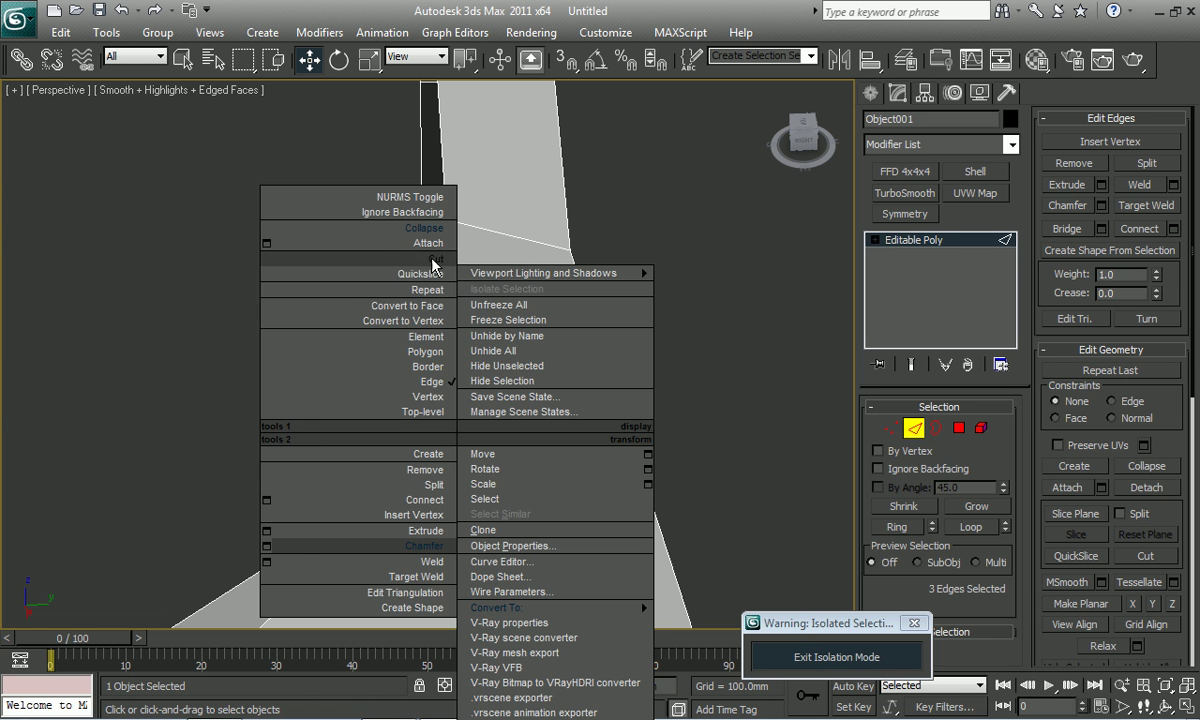
pyautogui.click(428, 274)
pyautogui.scroll(-5, 420, 481)
pyautogui.moveTo(428, 471)
pyautogui.keyDown('alt'); pyautogui.mouseDown(button='middle')
pyautogui.moveTo(343, 396)
pyautogui.moveTo(463, 426)
pyautogui.mouseUp(button='middle'); pyautogui.keyUp('alt')
# - Exit isolation and inspect the tapered porch roof's vertices on the whole house
pyautogui.click(913, 428)
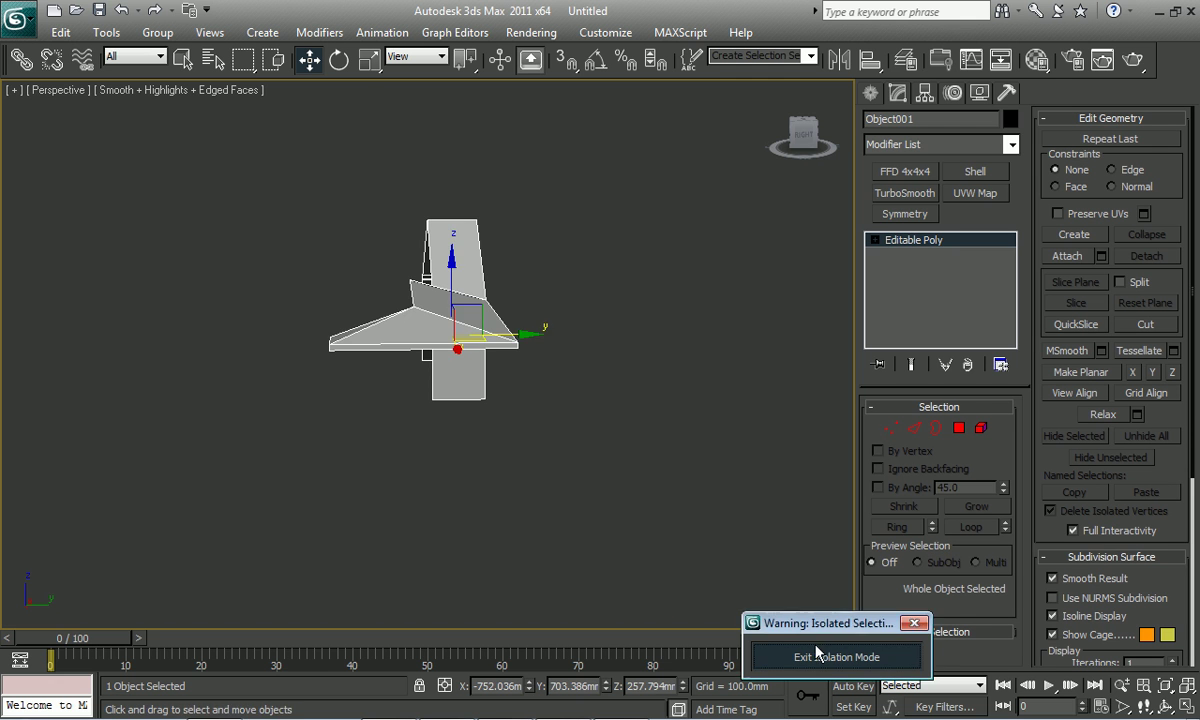
pyautogui.click(836, 657)
pyautogui.moveTo(587, 500)
pyautogui.keyDown('alt'); pyautogui.mouseDown(button='middle')
pyautogui.moveTo(505, 508)
pyautogui.moveTo(592, 493)
pyautogui.moveTo(515, 482)
pyautogui.mouseUp(button='middle'); pyautogui.keyUp('alt')
pyautogui.press('1')
pyautogui.press('F3')
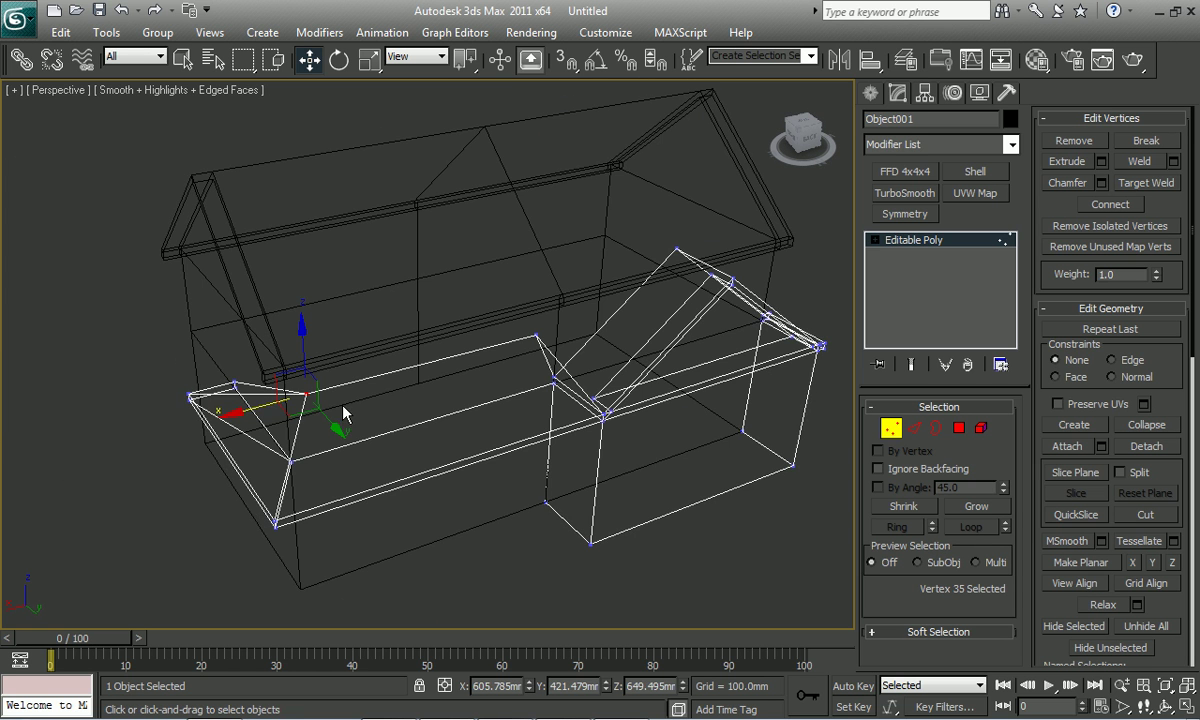
pyautogui.press('F3')
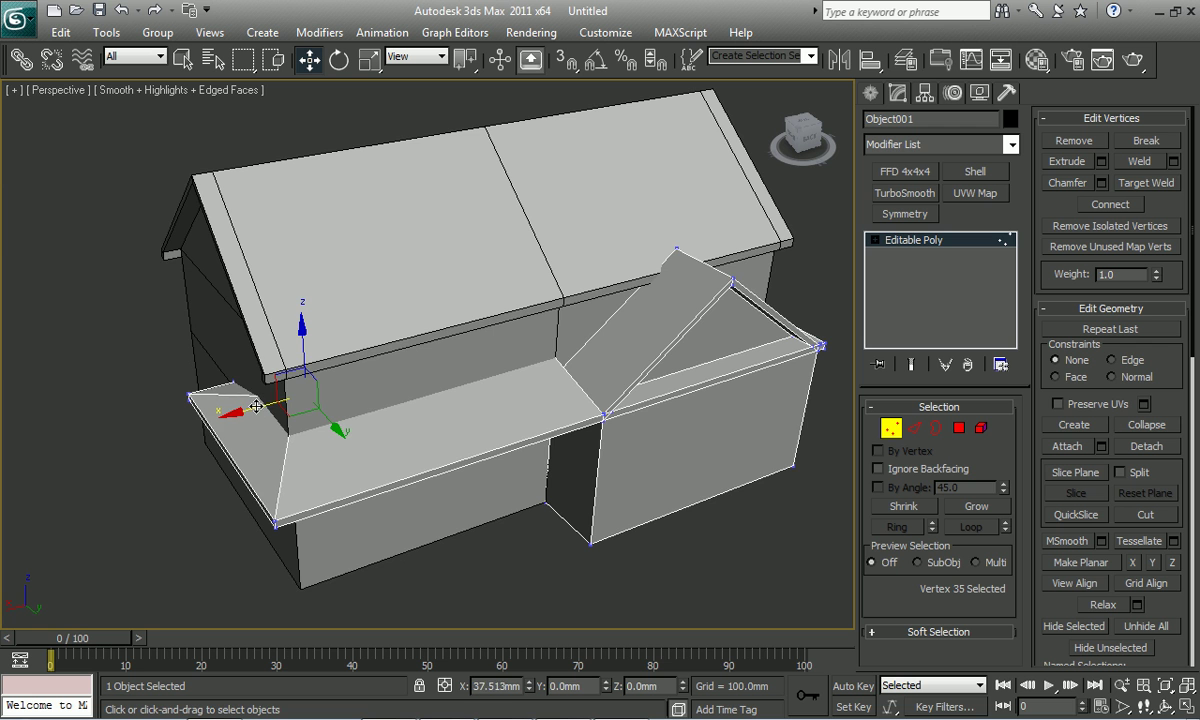
pyautogui.moveTo(255, 407)
pyautogui.keyDown('alt'); pyautogui.mouseDown(button='middle')
pyautogui.moveTo(372, 420)
pyautogui.moveTo(450, 396)
pyautogui.moveTo(418, 427)
pyautogui.moveTo(375, 434)
pyautogui.moveTo(197, 423)
pyautogui.mouseUp(button='middle'); pyautogui.keyUp('alt')
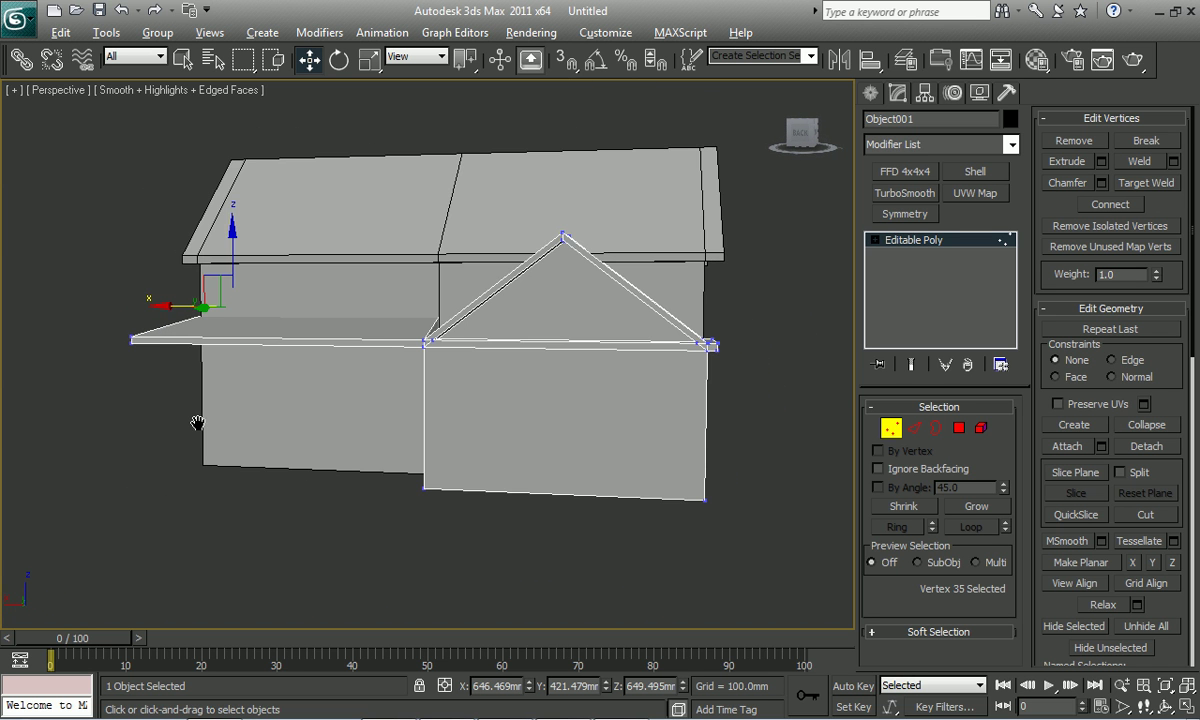
pyautogui.click(889, 428)
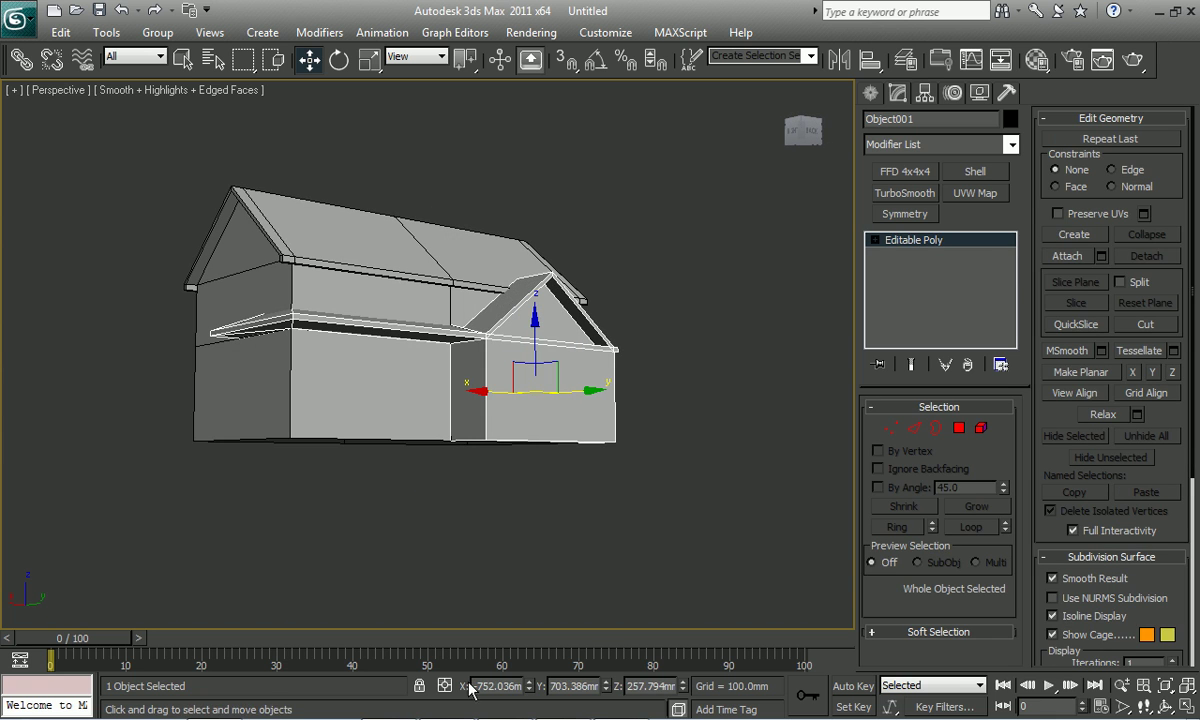
pyautogui.click(563, 700)
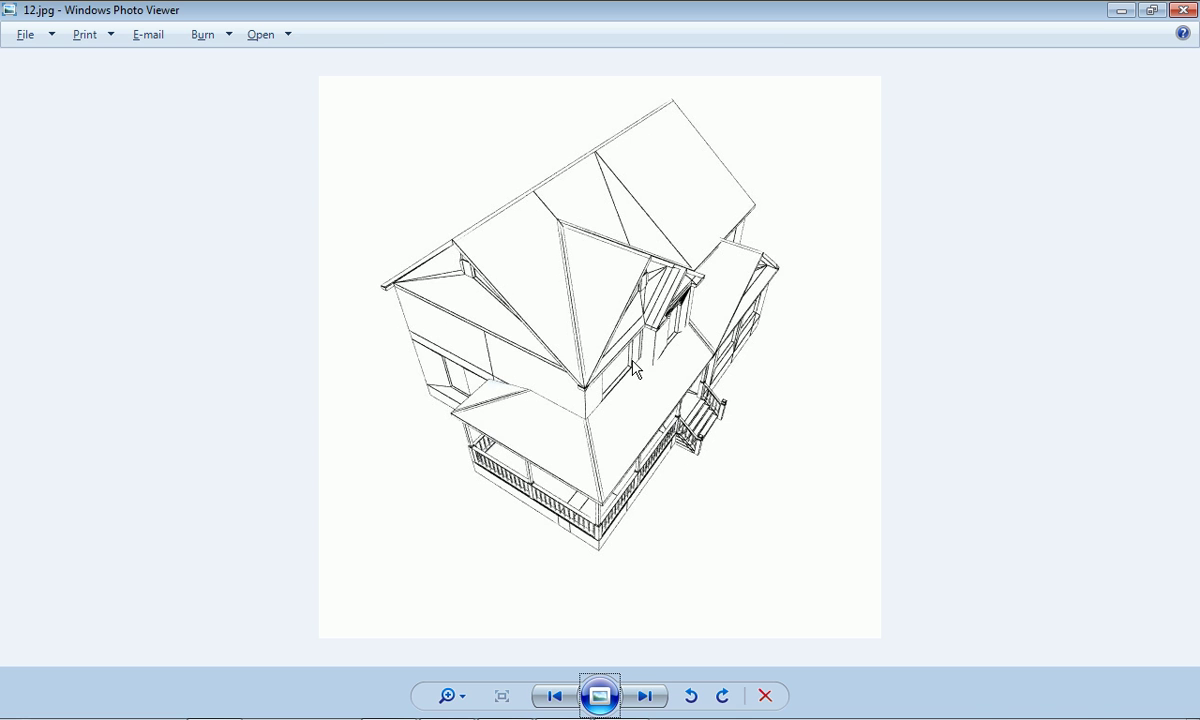
# - Return to 3ds Max, orbit around the house and select Box001
pyautogui.click(447, 700)
pyautogui.moveTo(418, 441)
pyautogui.keyDown('alt'); pyautogui.mouseDown(button='middle')
pyautogui.moveTo(382, 380)
pyautogui.moveTo(346, 359)
pyautogui.moveTo(378, 312)
pyautogui.mouseUp(button='middle'); pyautogui.keyUp('alt')
pyautogui.click(382, 380)
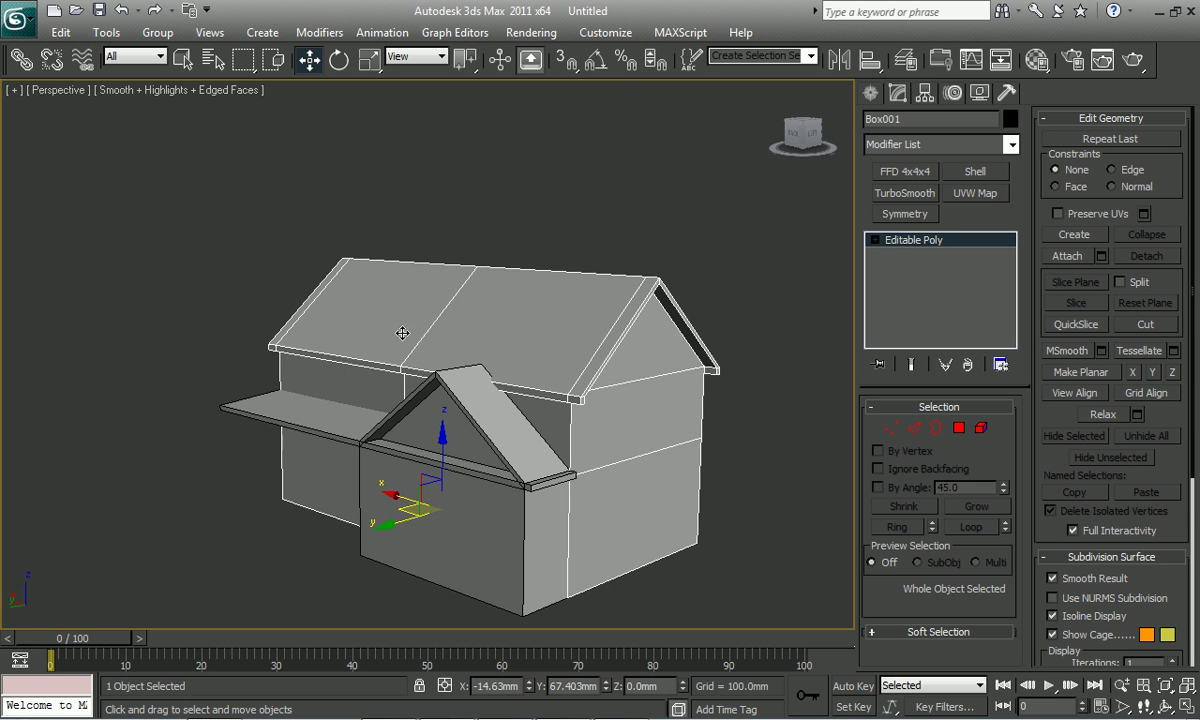
# - Orbit close over the main roof, reselect Box001, and bring up the 12.jpg drawing
pyautogui.rightClick(562, 286)
pyautogui.moveTo(536, 260)
pyautogui.keyDown('alt'); pyautogui.mouseDown(button='middle')
pyautogui.moveTo(512, 482)
pyautogui.moveTo(514, 436)
pyautogui.mouseUp(button='middle'); pyautogui.keyUp('alt')
pyautogui.hotkey('ctrl', 'd')
pyautogui.scroll(5, 440, 378)
pyautogui.click(440, 378)
pyautogui.moveTo(440, 378)
pyautogui.keyDown('alt'); pyautogui.mouseDown(button='middle')
pyautogui.moveTo(426, 429)
pyautogui.moveTo(407, 423)
pyautogui.mouseUp(button='middle'); pyautogui.keyUp('alt')
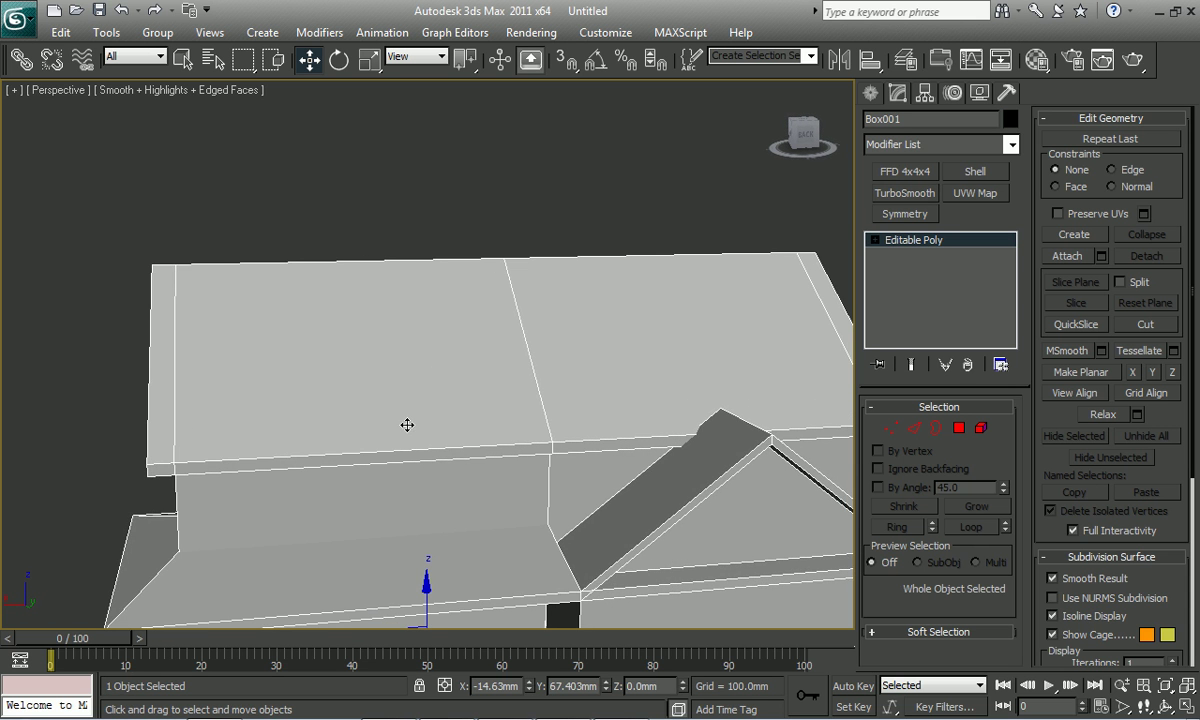
pyautogui.click(557, 705)
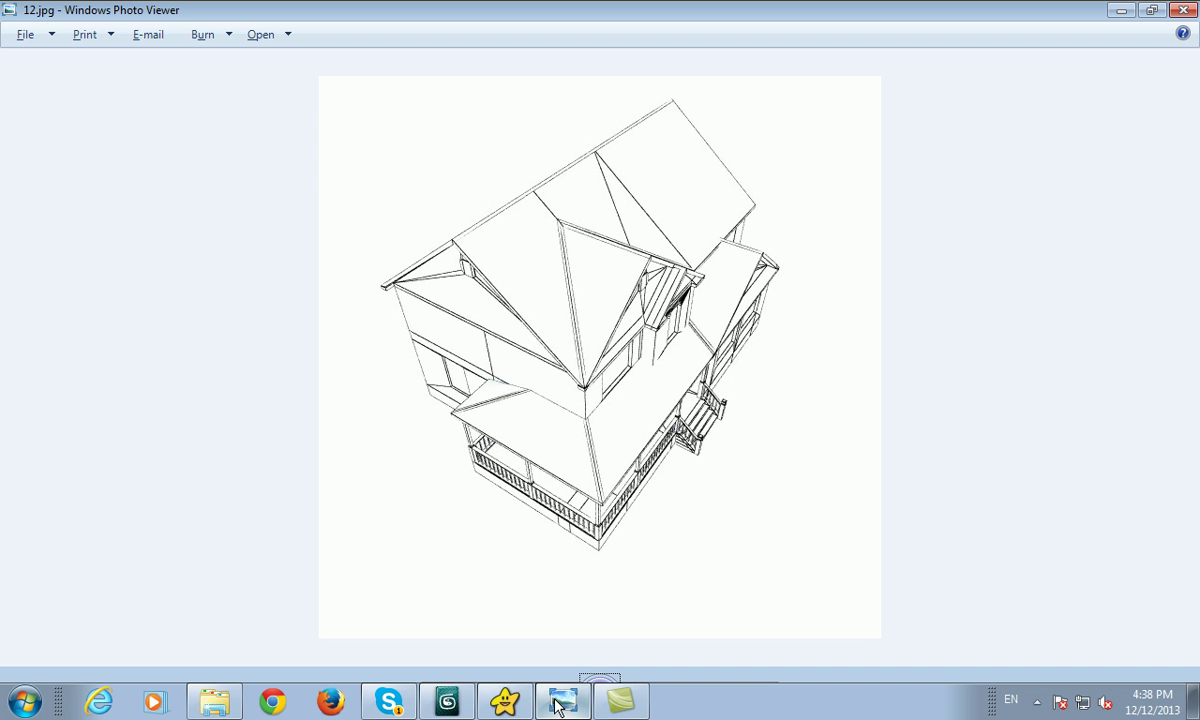
# - Step back through references 12.jpg, 11.jpg, 10.jpg and 9.jpg, then return to the house model
pyautogui.scroll(-1, 597, 460)
pyautogui.scroll(1, 597, 460)
pyautogui.scroll(1, 597, 460)
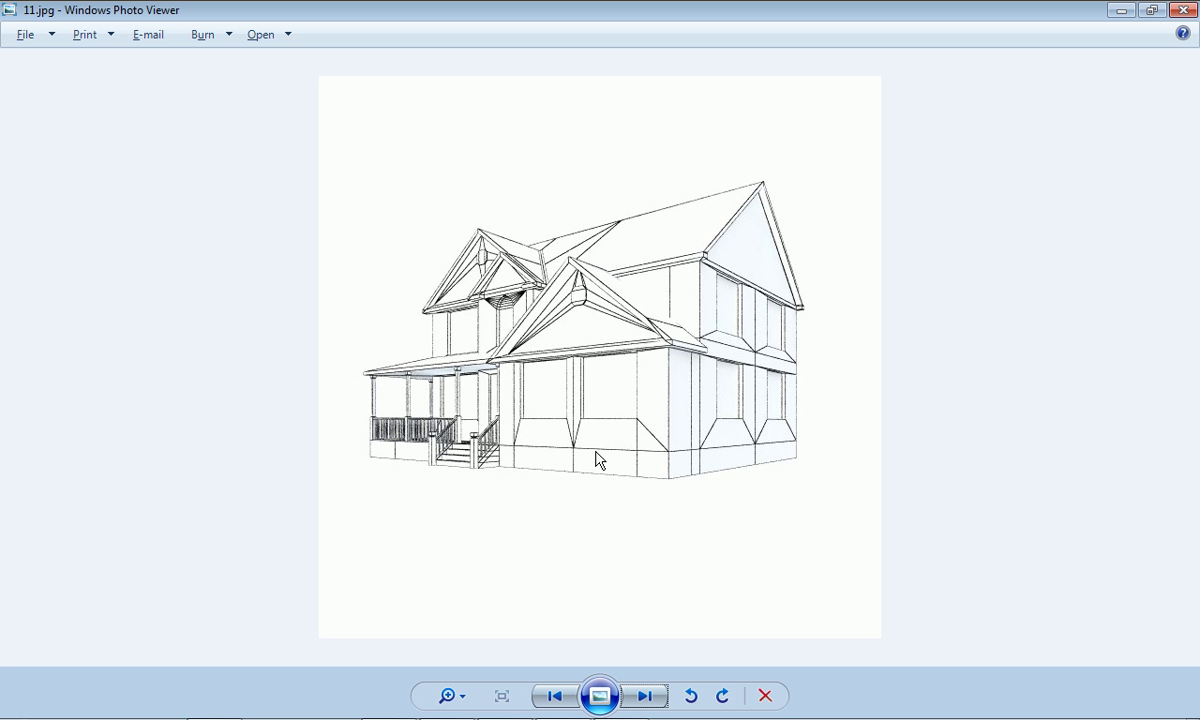
pyautogui.scroll(-1, 597, 460)
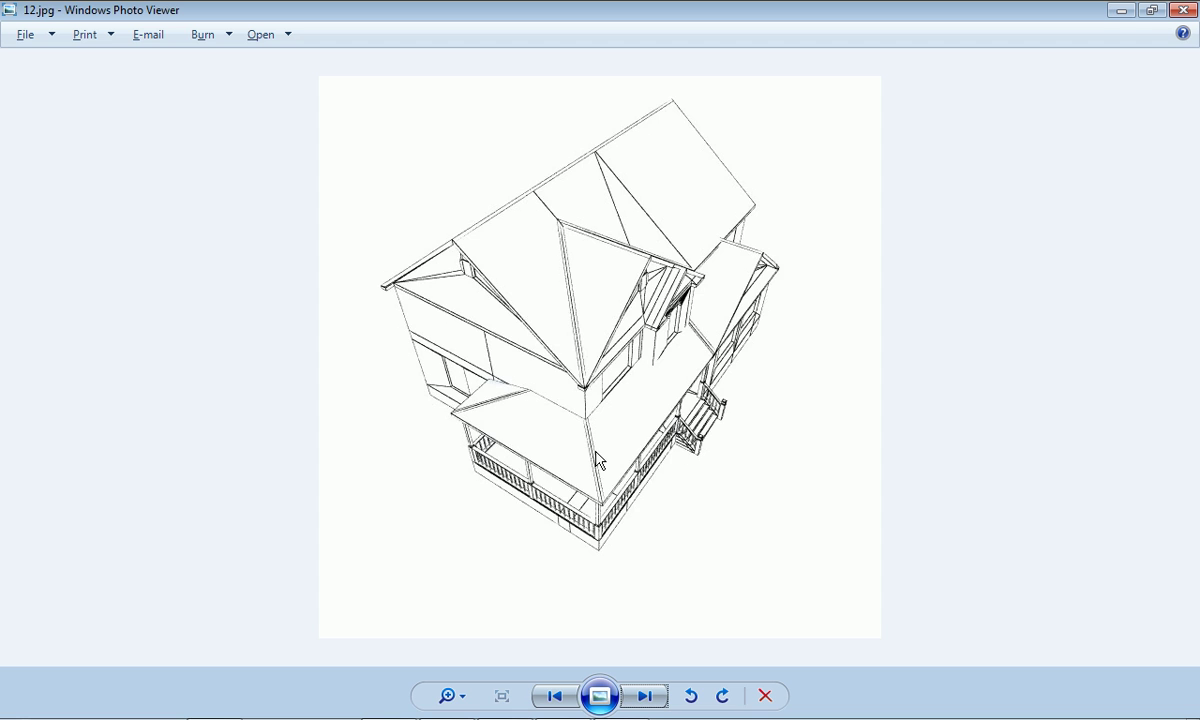
pyautogui.scroll(1, 597, 460)
pyautogui.scroll(-1, 597, 460)
pyautogui.scroll(1, 597, 460)
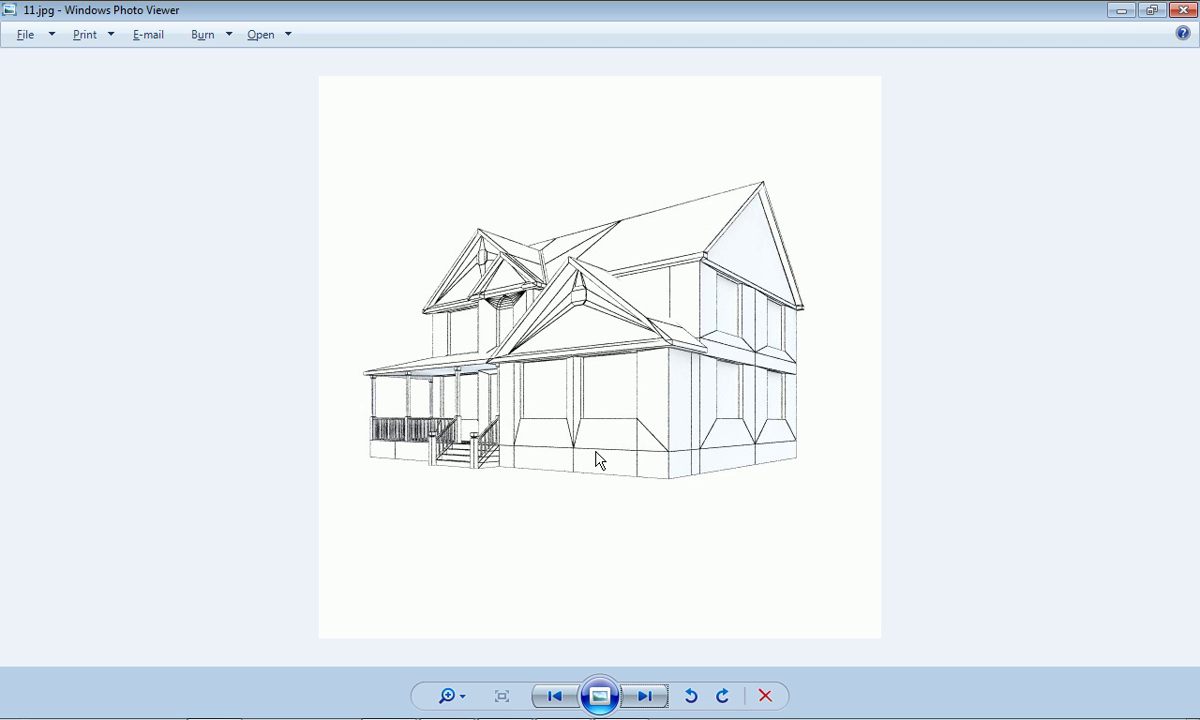
pyautogui.scroll(1, 551, 457)
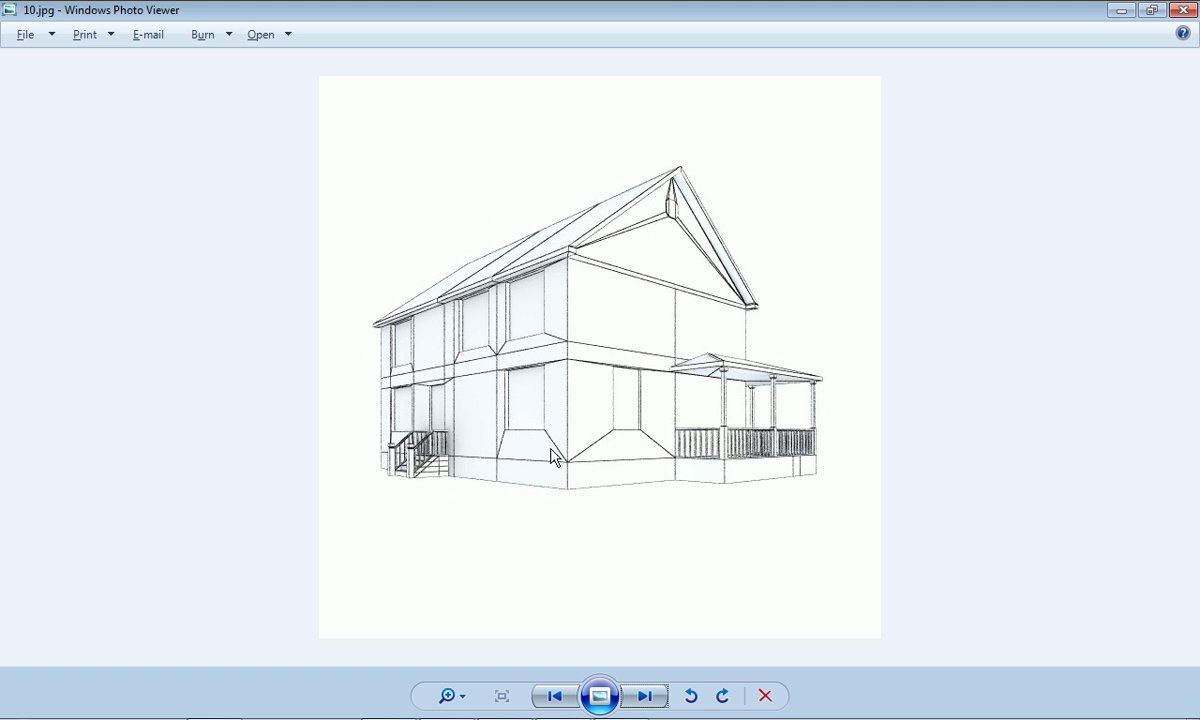
pyautogui.scroll(1, 518, 502)
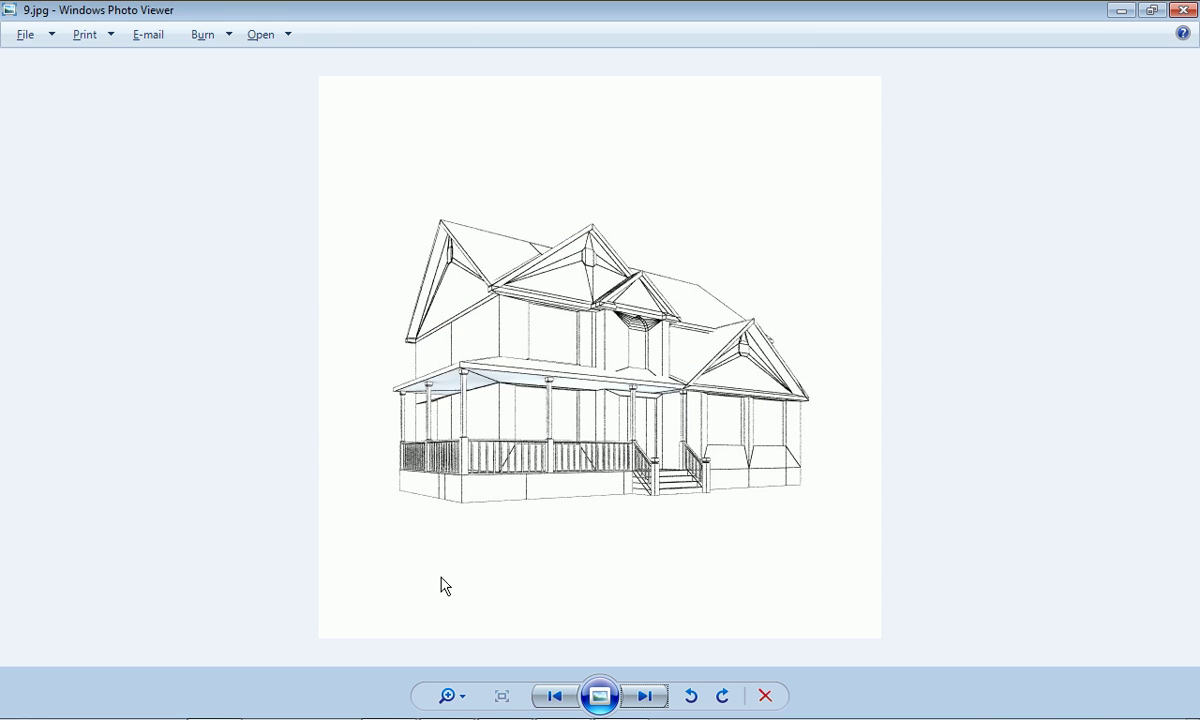
pyautogui.click(392, 702)
pyautogui.keyDown('alt'); pyautogui.moveTo(437, 502); pyautogui.dragTo(412, 423, button='middle'); pyautogui.keyUp('alt')
# - In Edge mode, select the loop of edges running along the main roof
pyautogui.press('2')
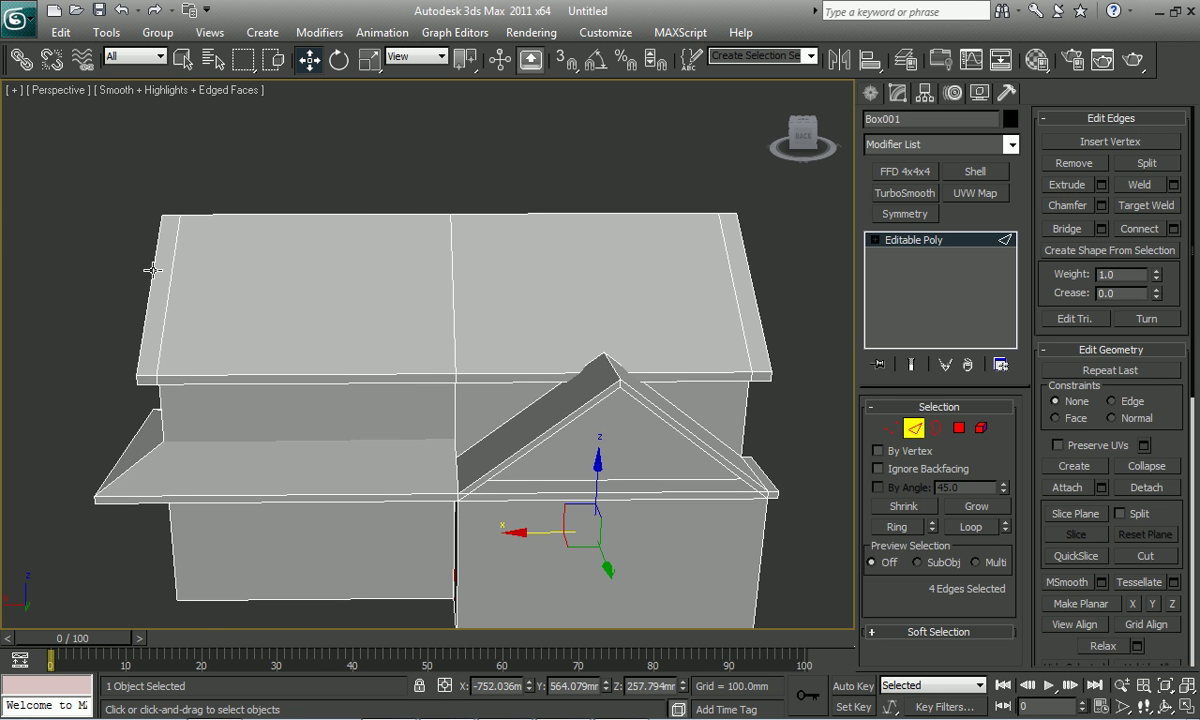
pyautogui.doubleClick(163, 265)
pyautogui.moveTo(236, 295)
pyautogui.keyDown('alt'); pyautogui.mouseDown(button='middle')
pyautogui.moveTo(383, 313)
pyautogui.moveTo(490, 307)
pyautogui.moveTo(390, 277)
pyautogui.mouseUp(button='middle'); pyautogui.keyUp('alt')
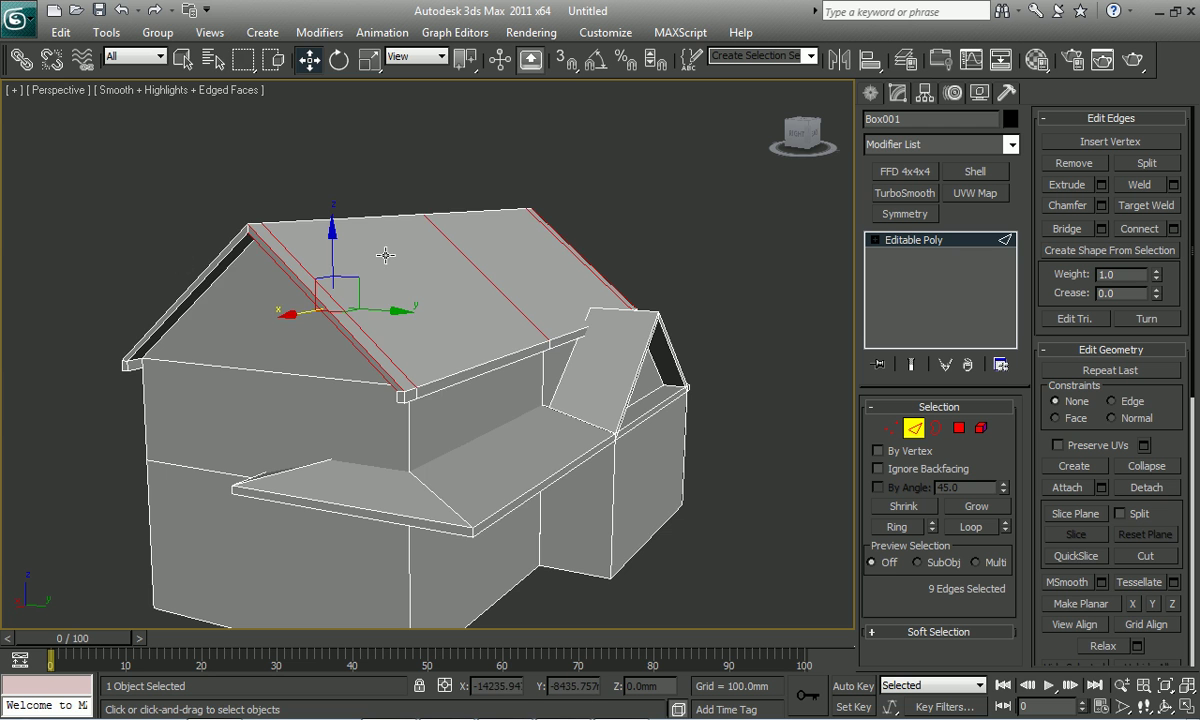
pyautogui.rightClick(378, 249)
pyautogui.click(357, 306)
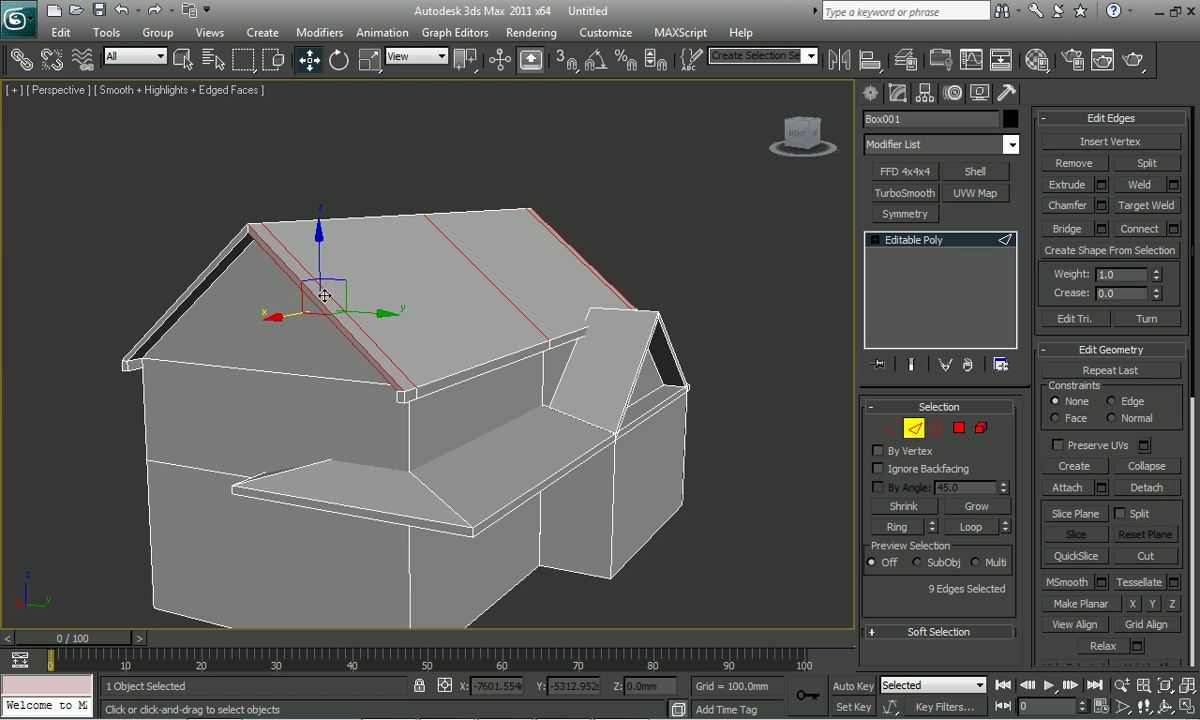
# - Connect the roof edges with a new edge slid near the left end, then view 9.jpg
pyautogui.keyDown('alt'); pyautogui.moveTo(463, 253); pyautogui.dragTo(372, 297, button='middle'); pyautogui.keyUp('alt')
pyautogui.rightClick(368, 281)
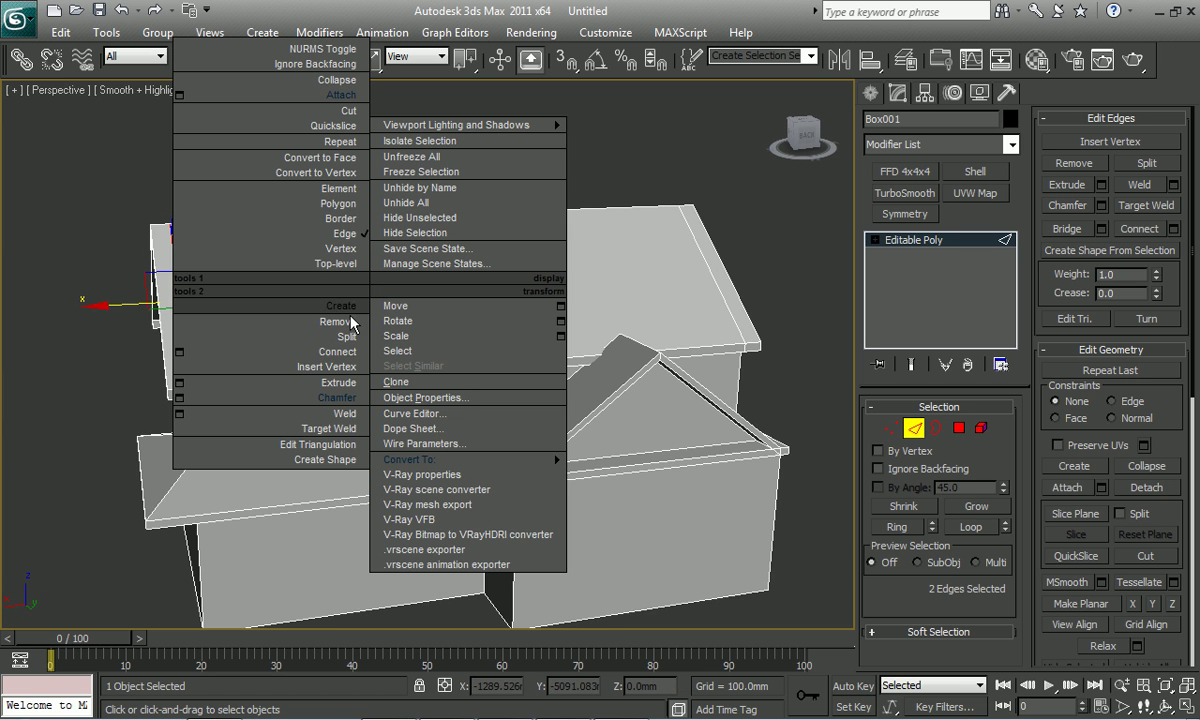
pyautogui.click(180, 348)
pyautogui.keyDown('alt'); pyautogui.moveTo(211, 362); pyautogui.dragTo(195, 363, button='middle'); pyautogui.keyUp('alt')
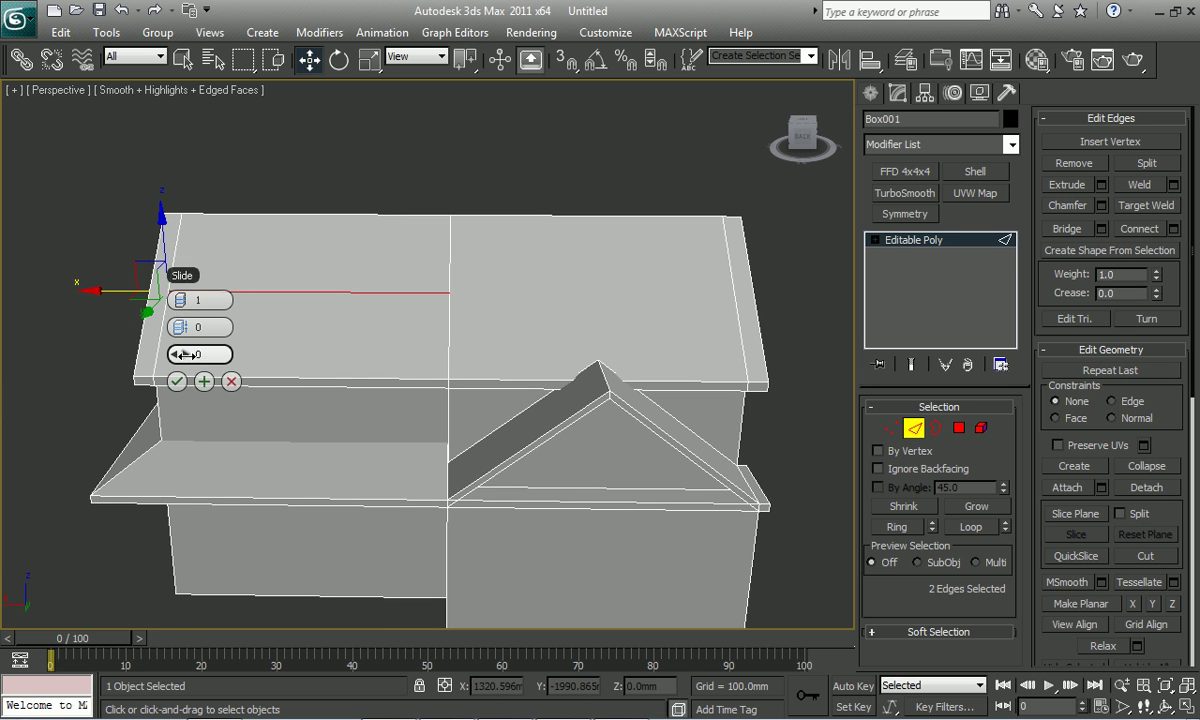
pyautogui.moveTo(322, 344); pyautogui.dragTo(407, 335)
pyautogui.click(176, 381)
pyautogui.moveTo(176, 381)
pyautogui.keyDown('alt'); pyautogui.mouseDown(button='middle')
pyautogui.moveTo(268, 374)
pyautogui.moveTo(220, 361)
pyautogui.moveTo(306, 375)
pyautogui.mouseUp(button='middle'); pyautogui.keyUp('alt')
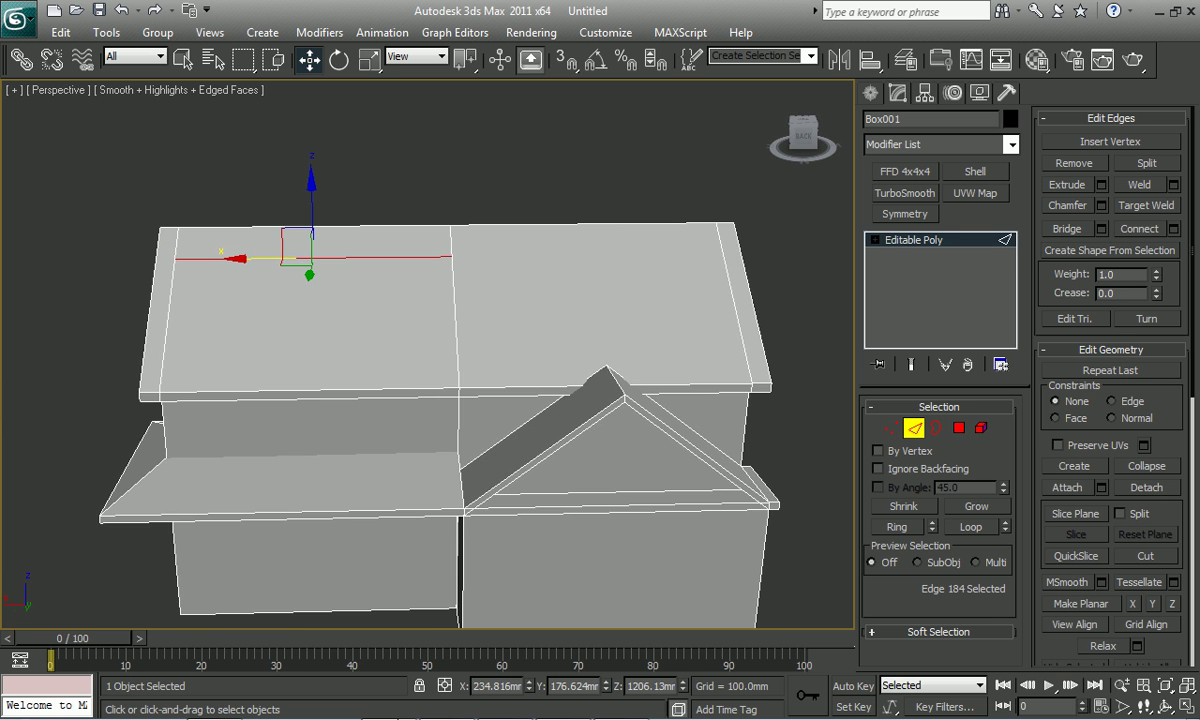
pyautogui.click(560, 703)
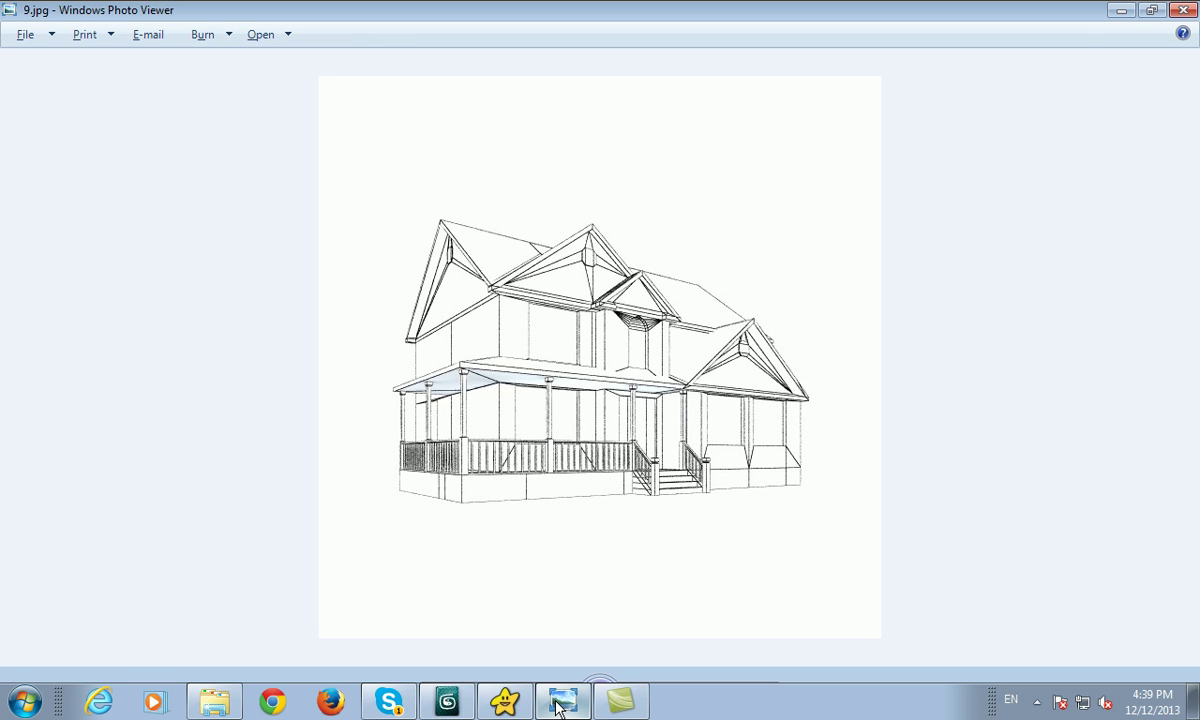
# - Page back and forth through the rendered house images in Photo Viewer toward 4.jpg
pyautogui.click(560, 703)
pyautogui.click(560, 703)
pyautogui.press('Left')
pyautogui.press('Left')
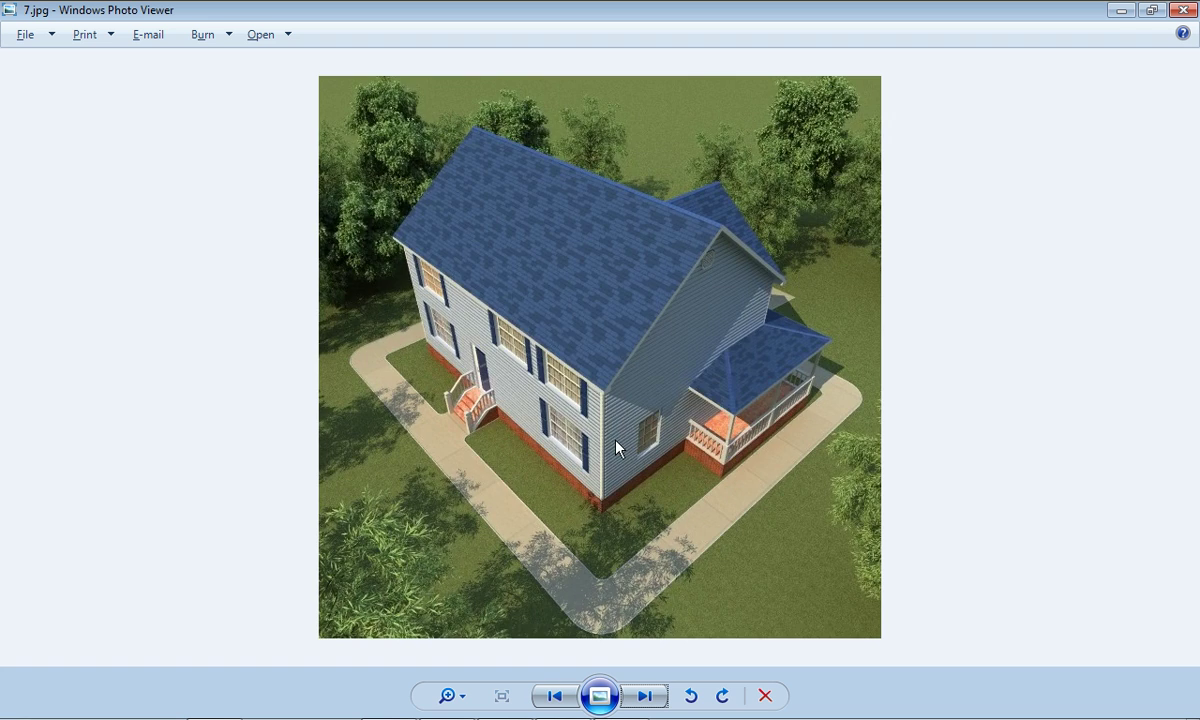
pyautogui.press('Left')
pyautogui.press('Left')
pyautogui.press('Right')
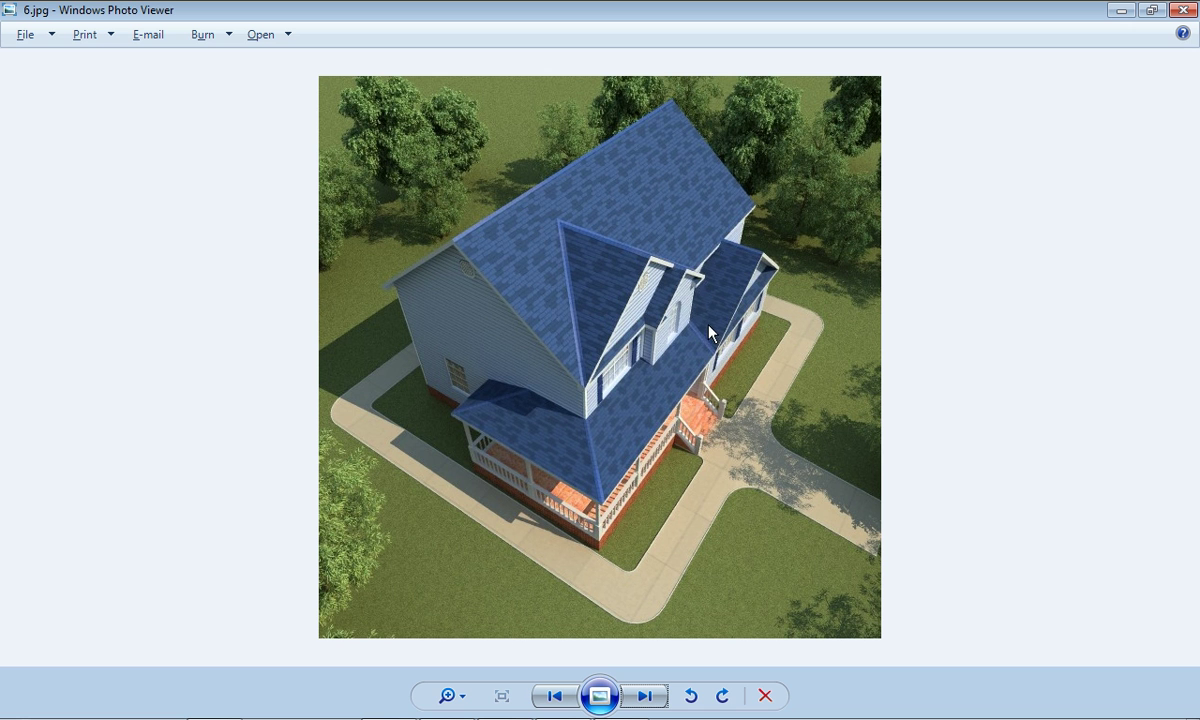
pyautogui.press('Left')
pyautogui.press('Left')
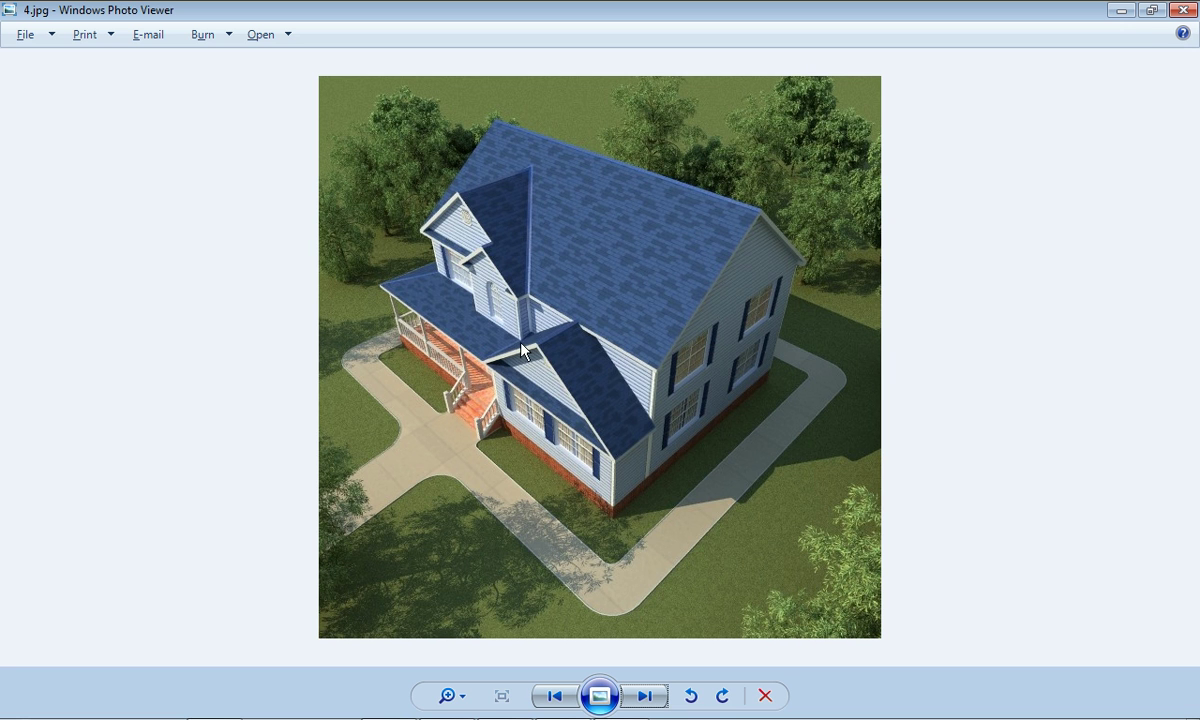
# - Extrude the main roof's left end polygon by about 29.525mm
pyautogui.click(455, 702)
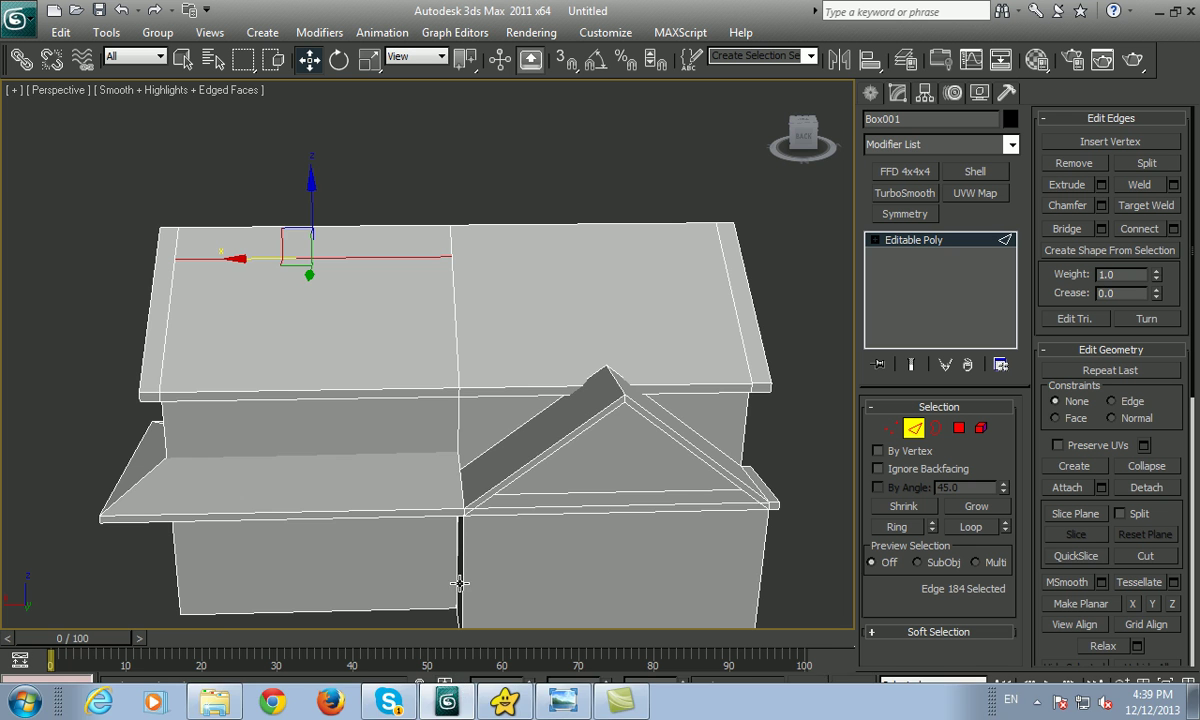
pyautogui.moveTo(471, 422); pyautogui.dragTo(381, 387, button='middle')
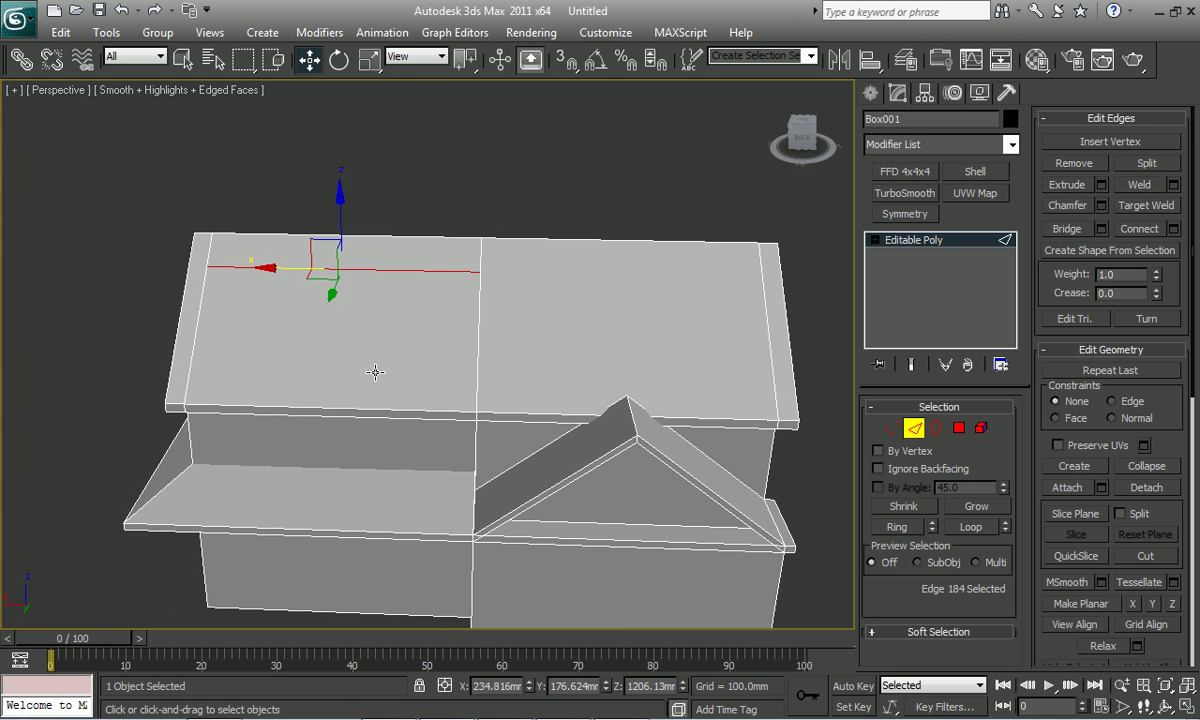
pyautogui.press('4')
pyautogui.click(407, 345)
pyautogui.keyDown('alt'); pyautogui.moveTo(407, 345); pyautogui.dragTo(375, 351, button='middle'); pyautogui.keyUp('alt')
pyautogui.rightClick(398, 325)
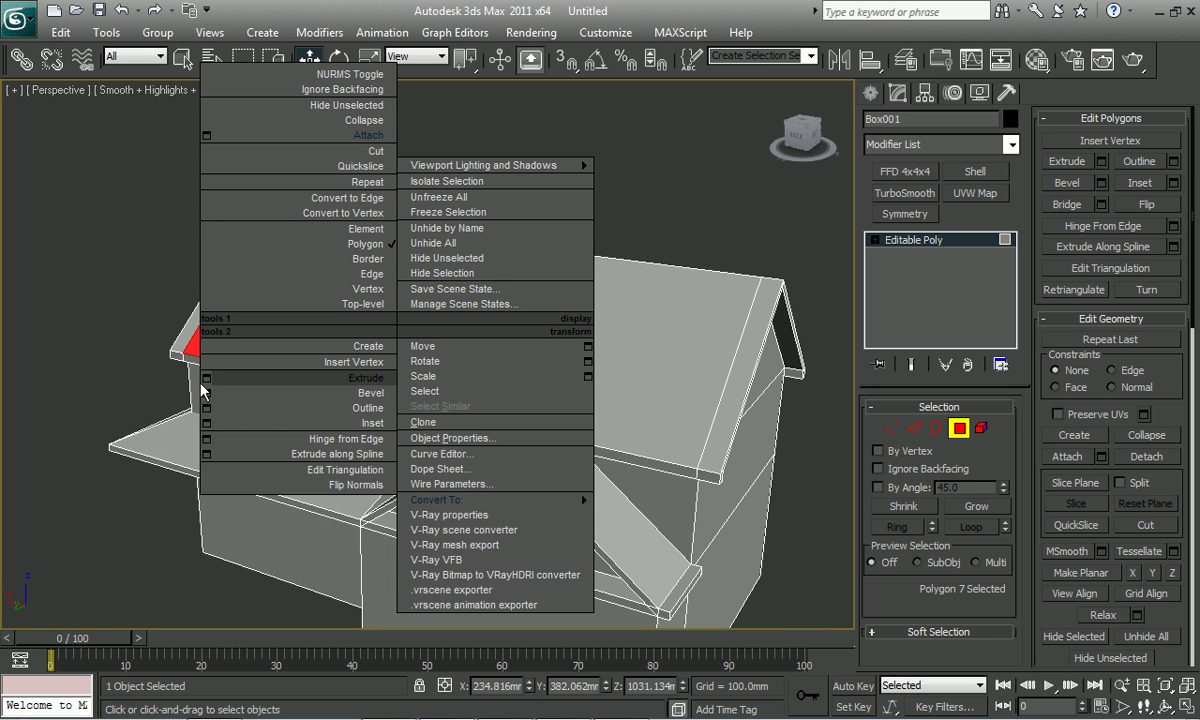
pyautogui.click(206, 378)
pyautogui.moveTo(335, 342); pyautogui.dragTo(675, 324)
pyautogui.click(331, 370)
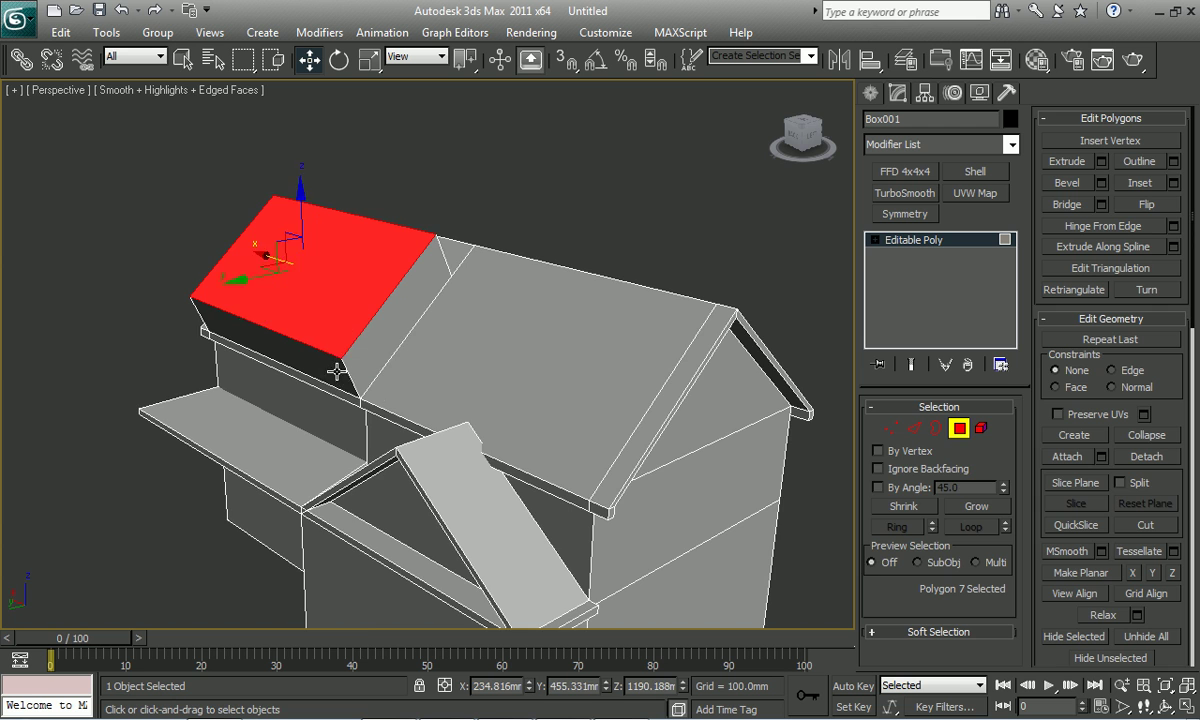
pyautogui.keyDown('alt'); pyautogui.moveTo(331, 375); pyautogui.dragTo(375, 296, button='middle'); pyautogui.keyUp('alt')
# - Move the extruded roof-end top down about 141mm in Z
pyautogui.press('1')
pyautogui.rightClick(375, 296)
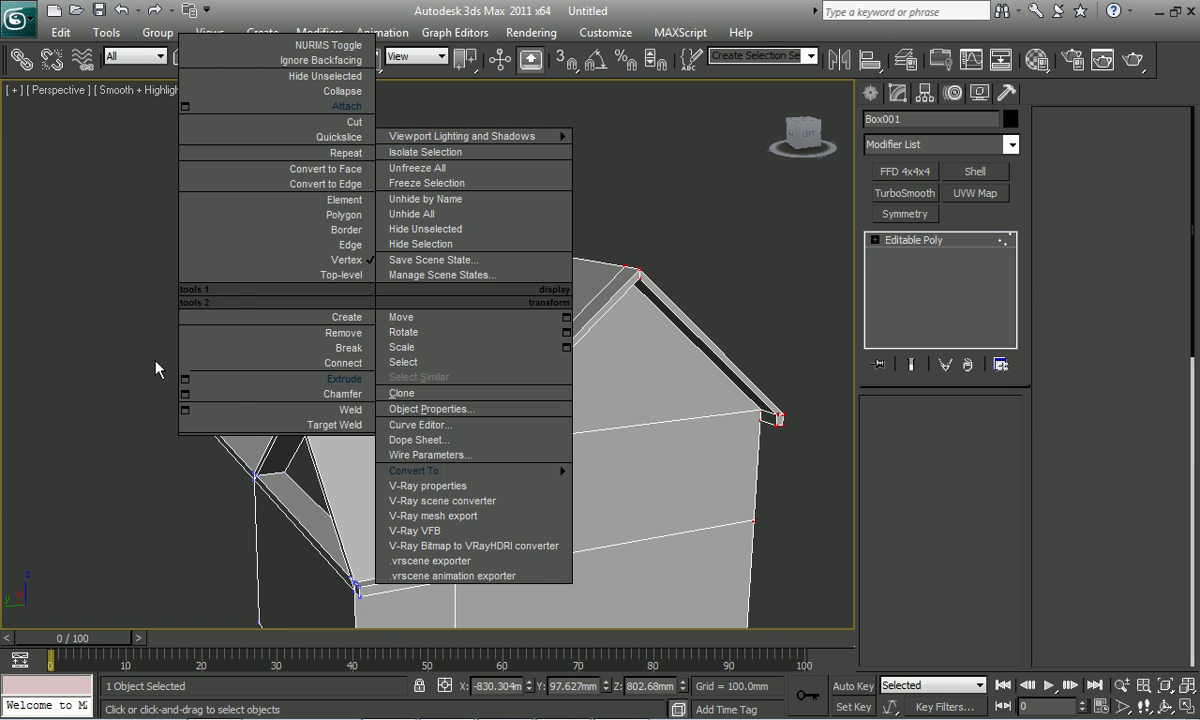
pyautogui.keyDown('alt'); pyautogui.moveTo(145, 338); pyautogui.dragTo(300, 300, button='middle'); pyautogui.keyUp('alt')
pyautogui.press('4')
pyautogui.click(308, 295)
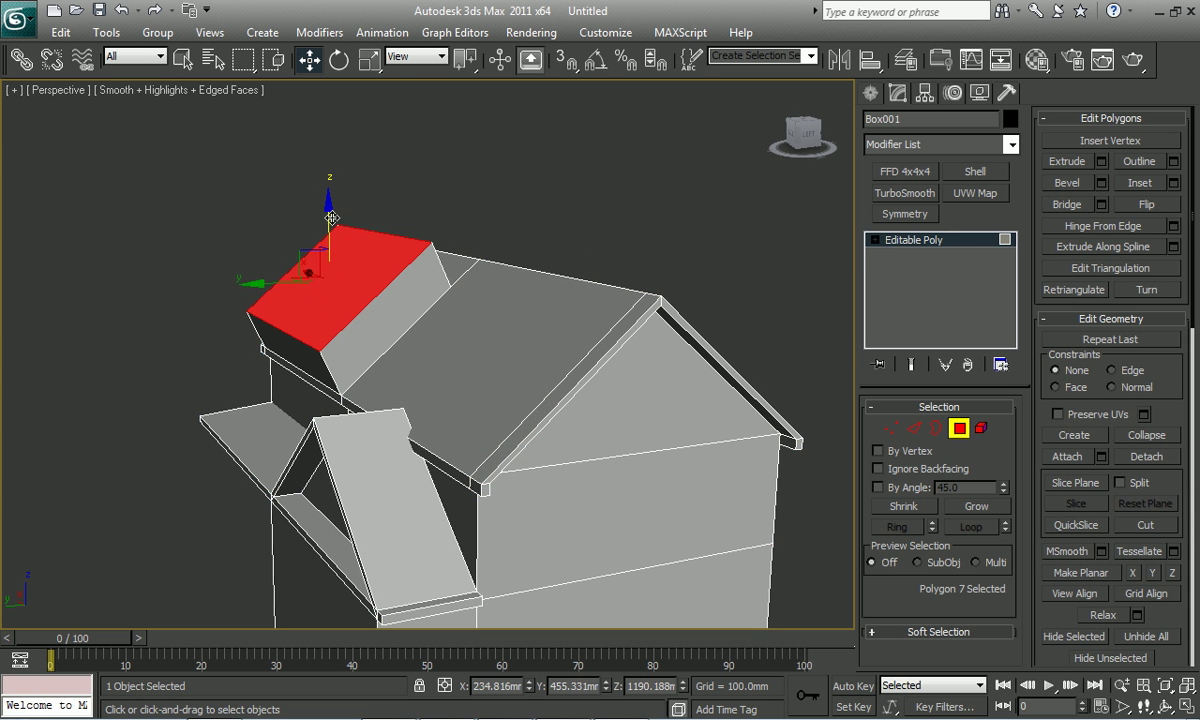
pyautogui.moveTo(331, 217); pyautogui.dragTo(319, 255)
pyautogui.moveTo(319, 256)
pyautogui.keyDown('alt'); pyautogui.mouseDown(button='middle')
pyautogui.moveTo(613, 329)
pyautogui.moveTo(707, 316)
pyautogui.mouseUp(button='middle'); pyautogui.keyUp('alt')
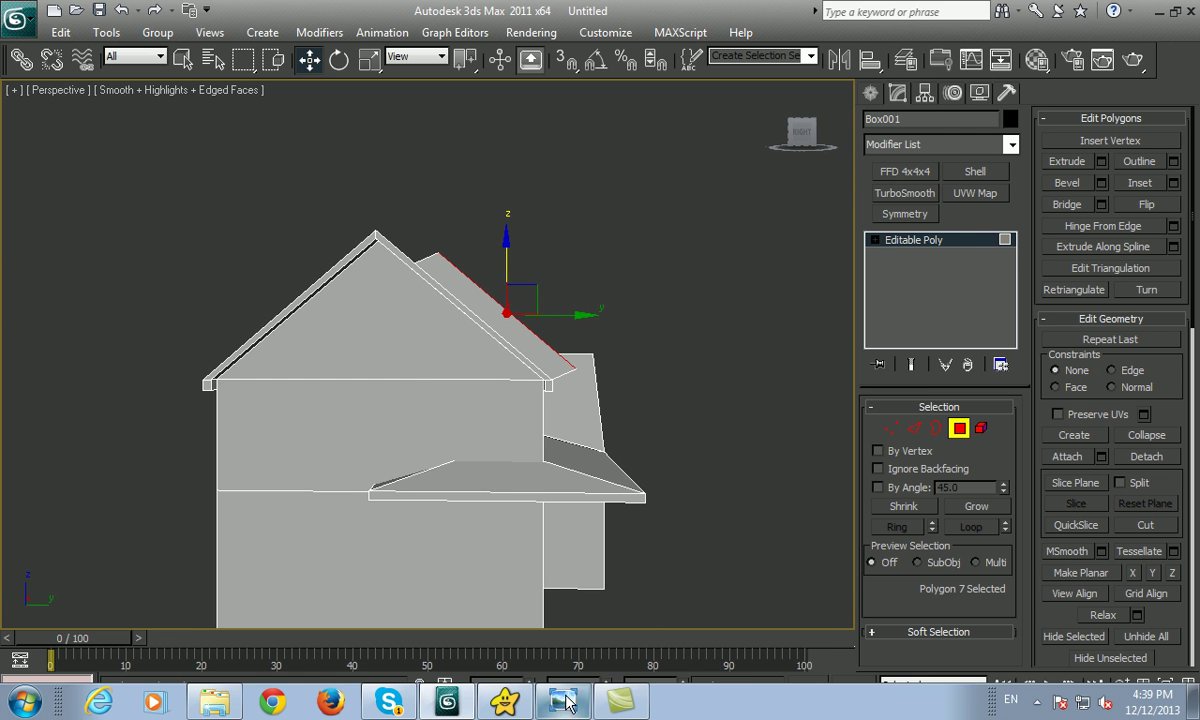
# - After checking the reference render, switch to a wireframe Left view with Scale active
pyautogui.click(566, 703)
pyautogui.click(566, 703)
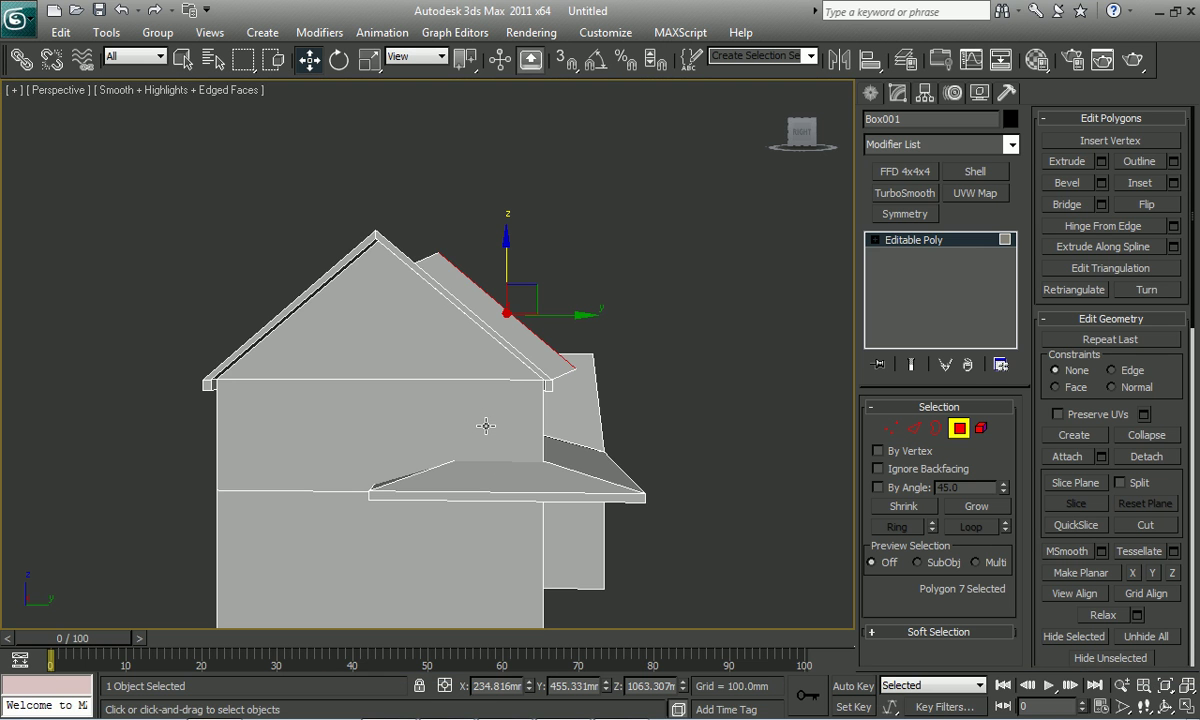
pyautogui.press('l')
pyautogui.scroll(-3, 455, 447)
pyautogui.scroll(-4, 463, 447)
pyautogui.scroll(2, 453, 399)
pyautogui.press('F3')
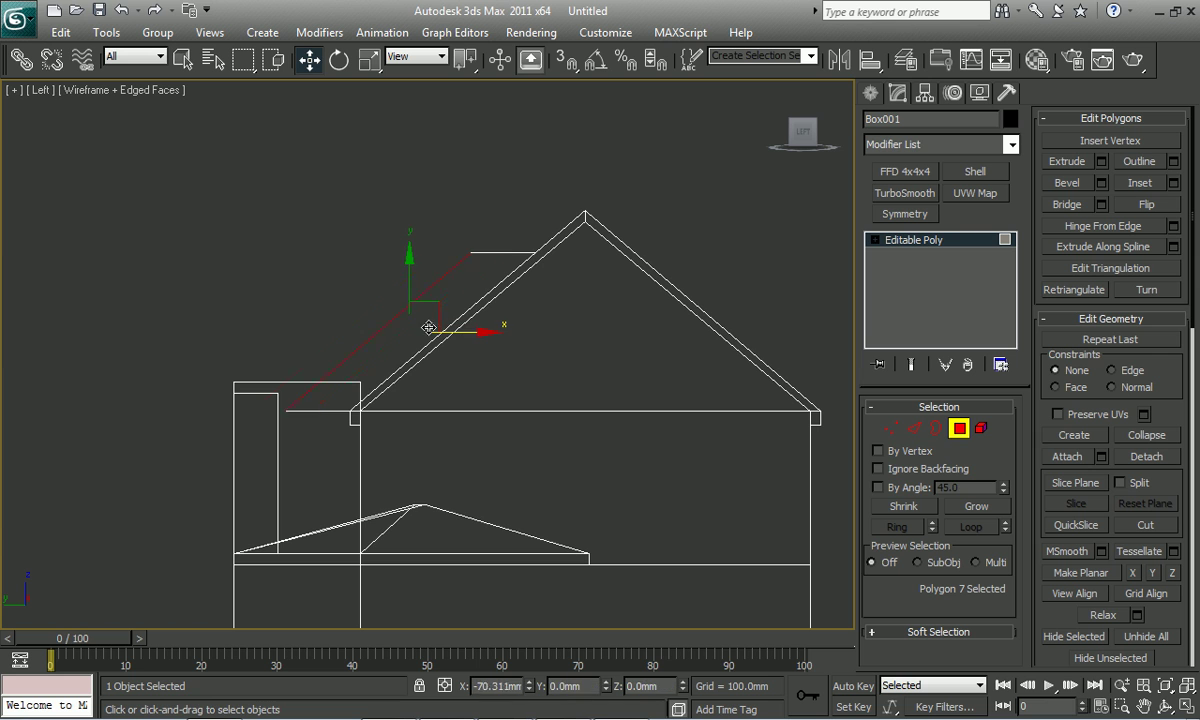
pyautogui.press('r')
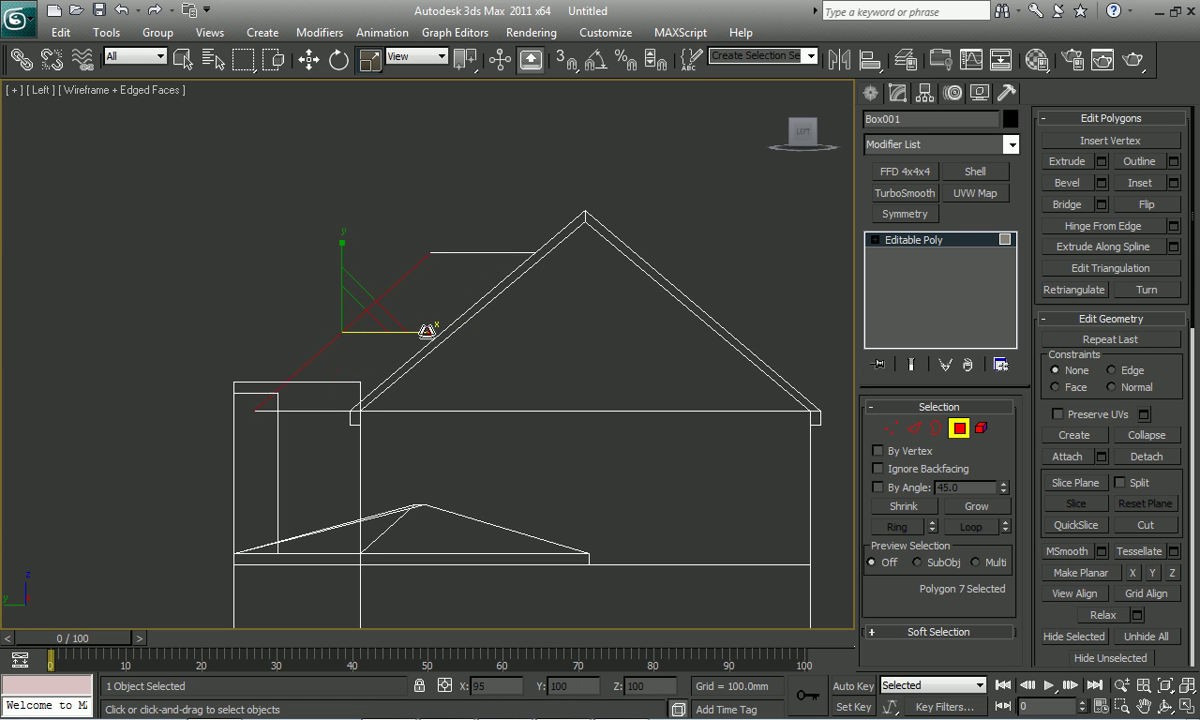
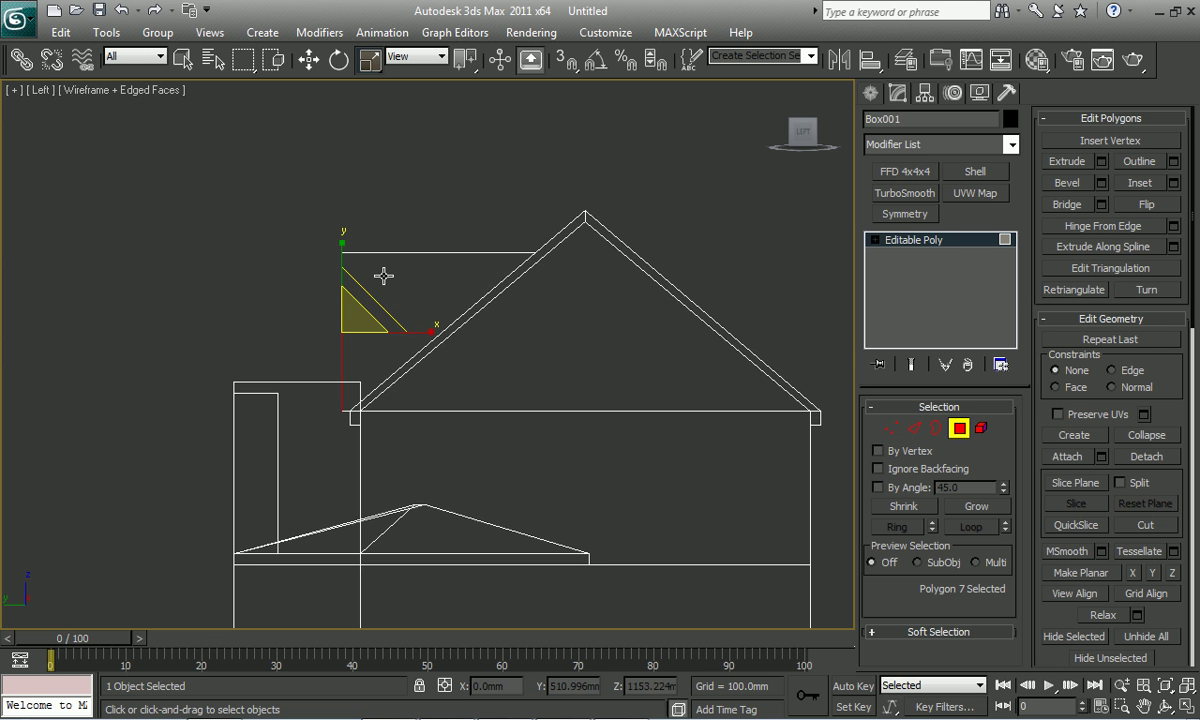
# - Switch to Move in a smooth-shaded Perspective view framed on the dormer's front polygon
pyautogui.press('w')
pyautogui.press('p')
pyautogui.press('z')
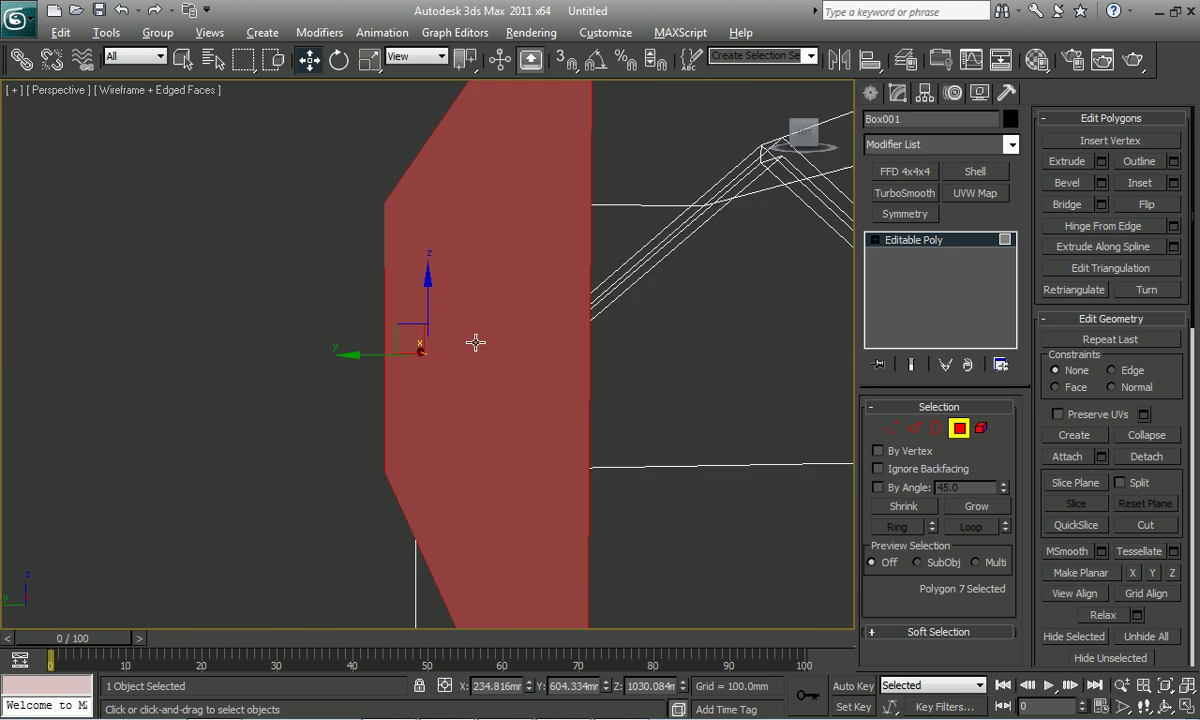
pyautogui.scroll(-5, 477, 343)
pyautogui.scroll(-2, 520, 348)
pyautogui.press('F3')
pyautogui.scroll(-3, 503, 354)
pyautogui.scroll(6, 661, 372)
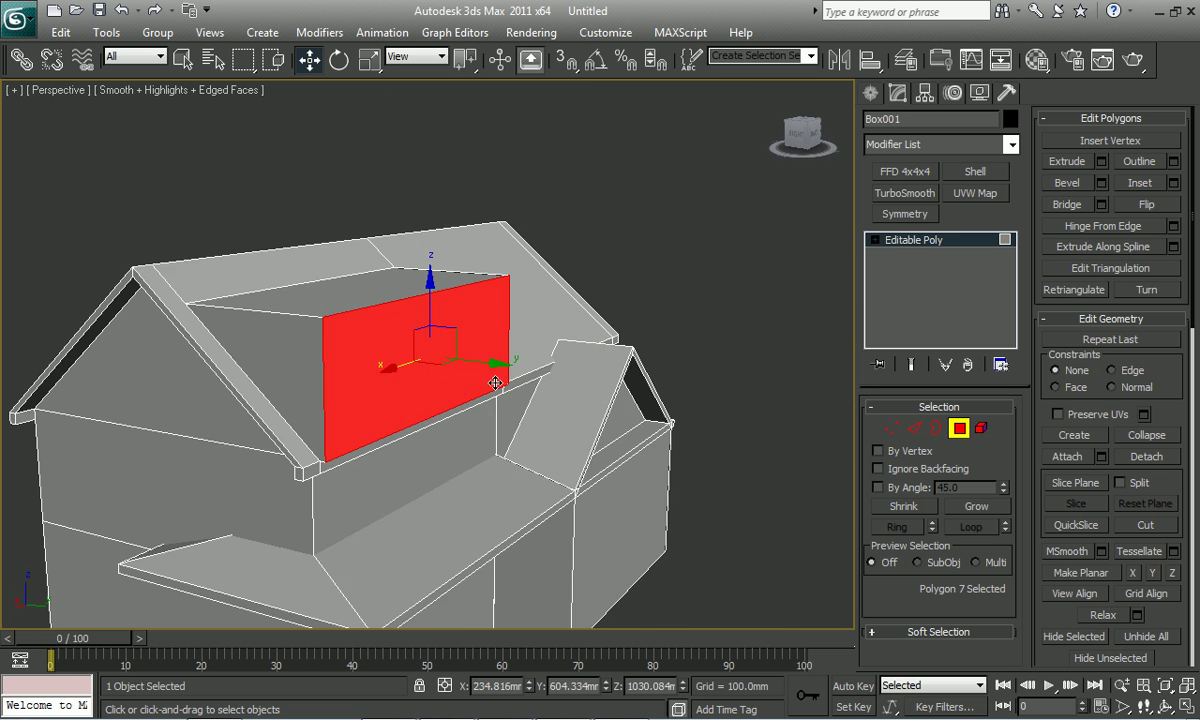
pyautogui.keyDown('alt'); pyautogui.moveTo(661, 372); pyautogui.dragTo(560, 420, button='middle'); pyautogui.keyUp('alt')
pyautogui.click(560, 704)
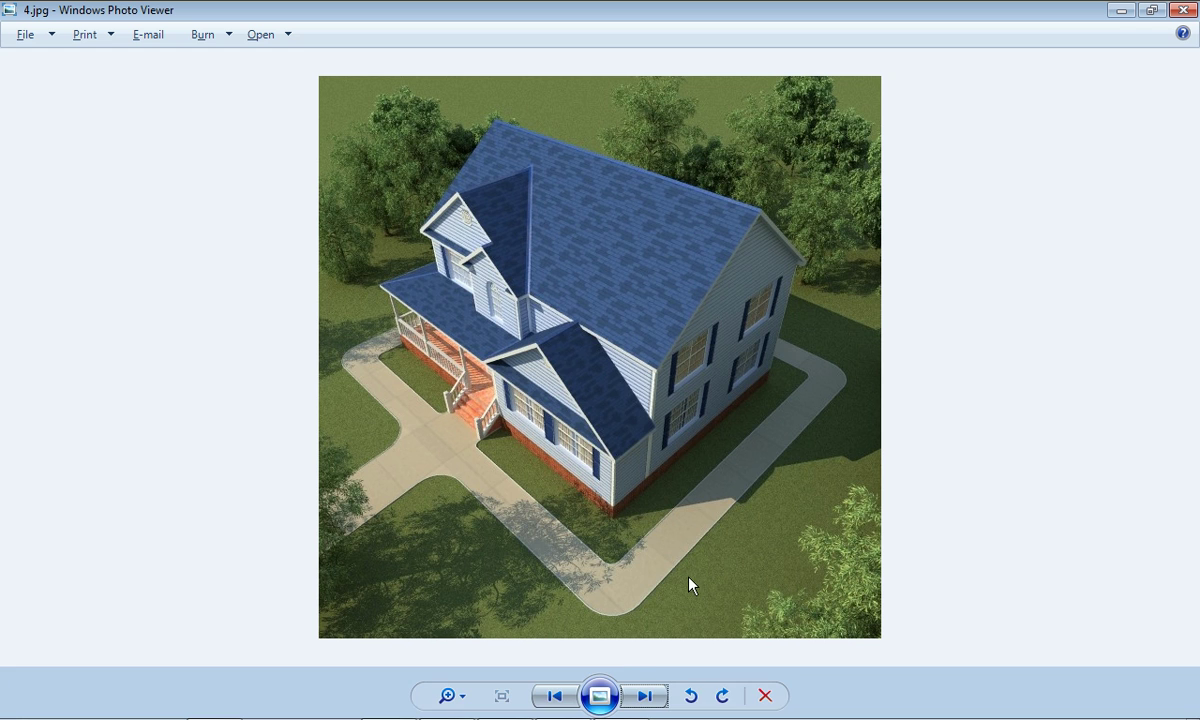
pyautogui.scroll(1, 690, 585)
pyautogui.scroll(1, 690, 585)
pyautogui.scroll(1, 690, 585)
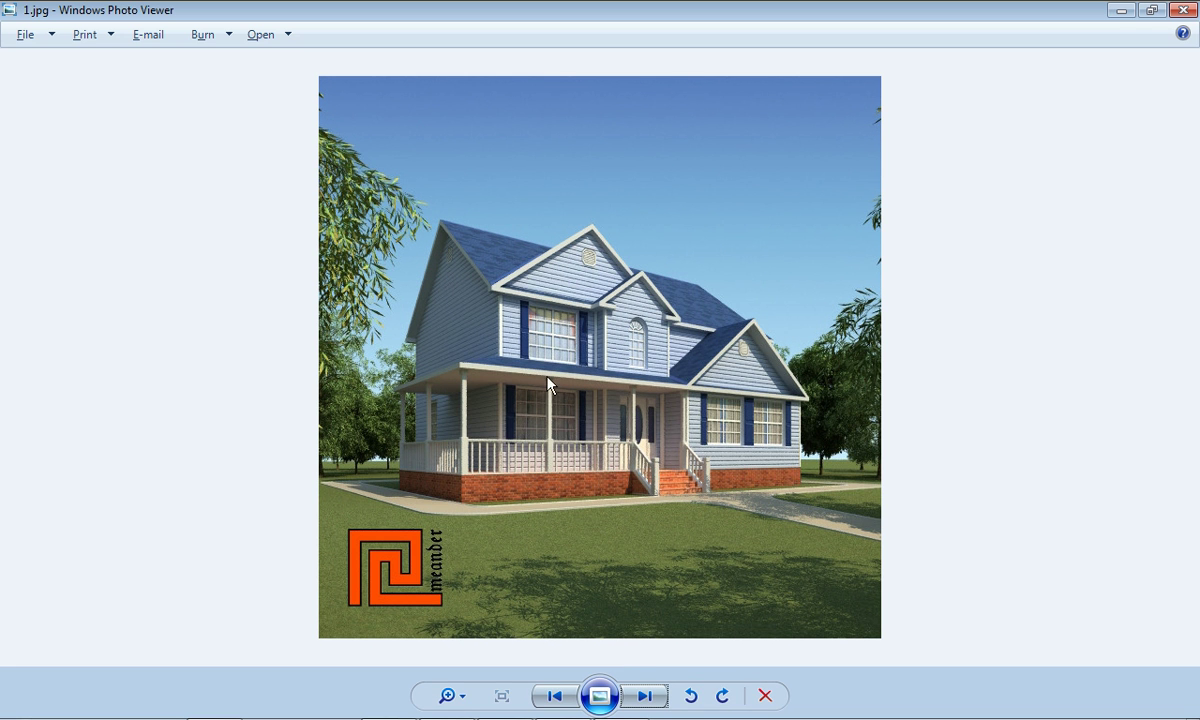
pyautogui.scroll(1, 519, 472)
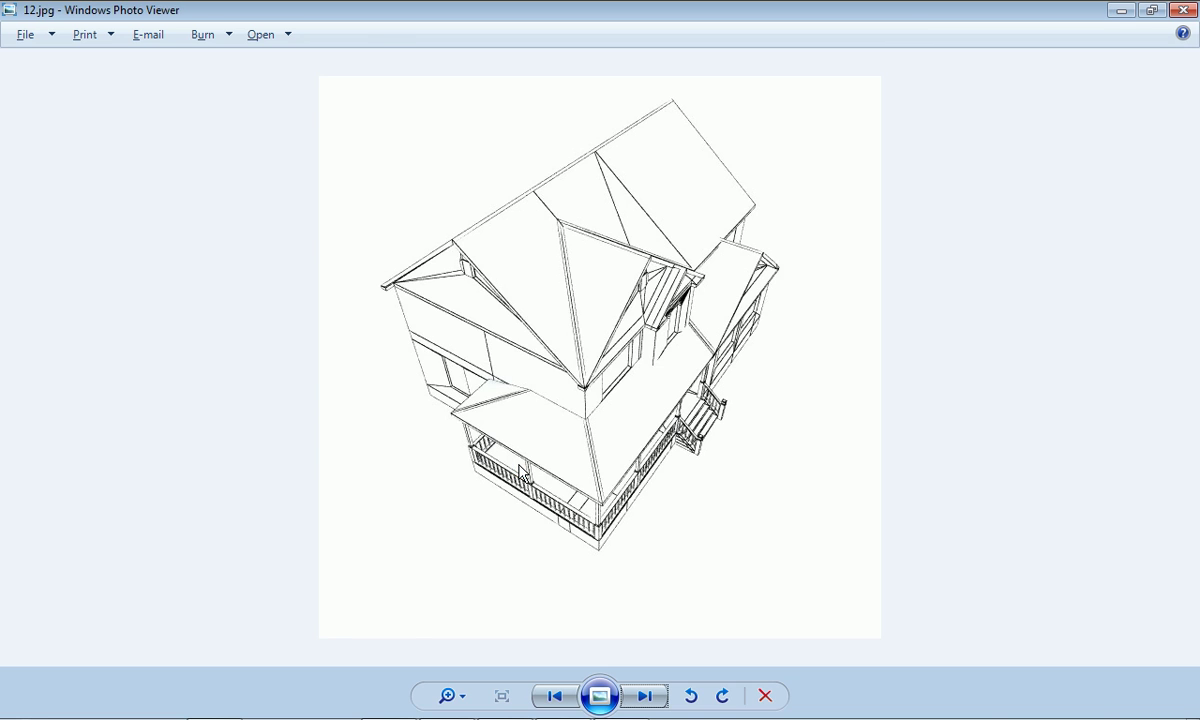
pyautogui.click(472, 708)
# - Slide the dormer's red front face along Y and view the house from the front
pyautogui.scroll(5, 455, 510)
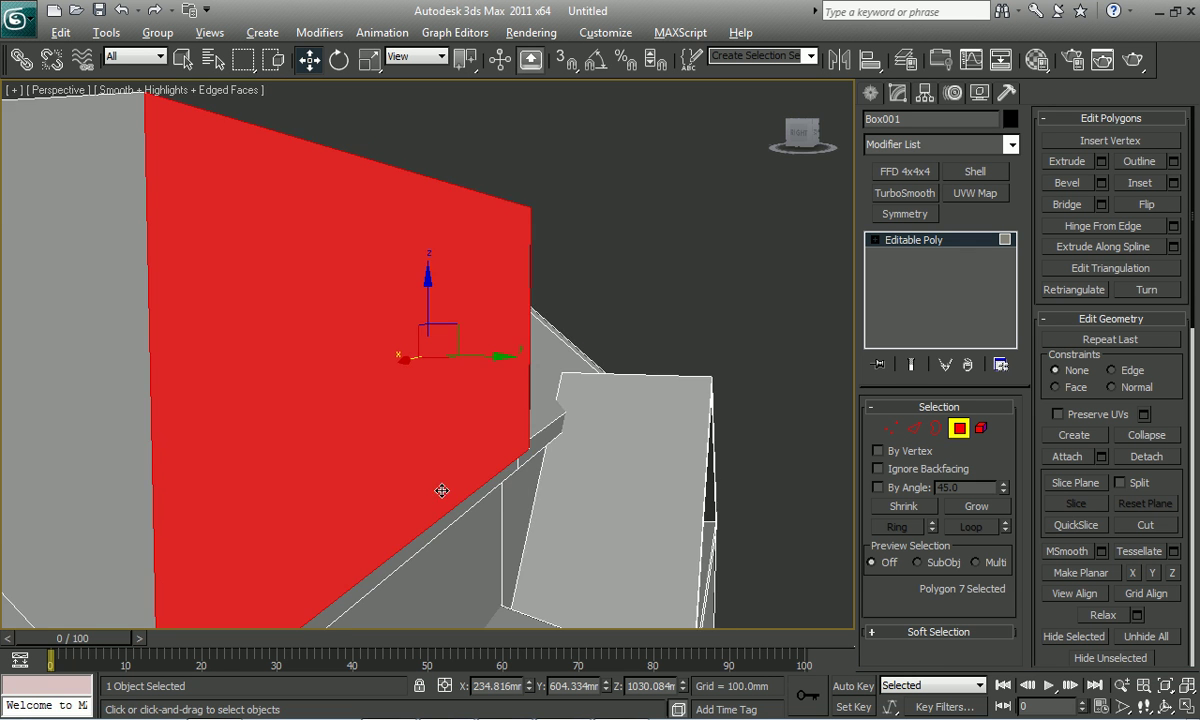
pyautogui.scroll(-5, 423, 470)
pyautogui.moveTo(423, 469); pyautogui.dragTo(477, 421, button='middle')
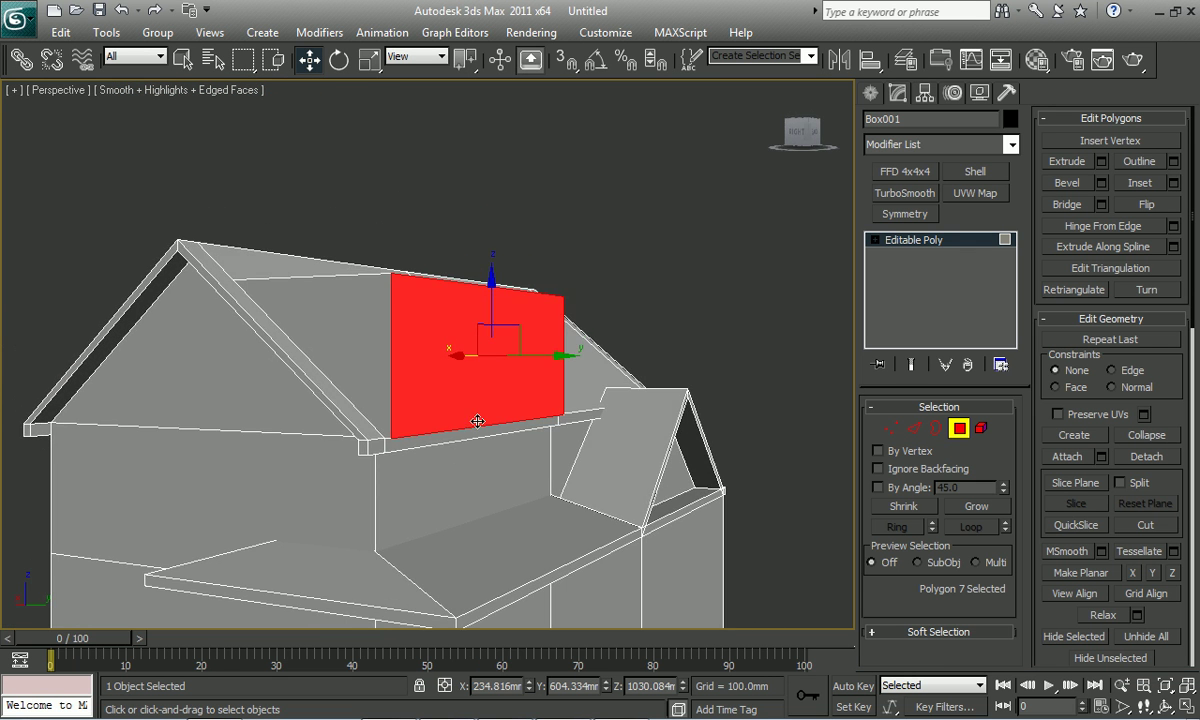
pyautogui.moveTo(540, 355); pyautogui.dragTo(517, 344)
pyautogui.moveTo(527, 340)
pyautogui.keyDown('alt'); pyautogui.mouseDown(button='middle')
pyautogui.moveTo(434, 316)
pyautogui.moveTo(420, 428)
pyautogui.moveTo(375, 430)
pyautogui.mouseUp(button='middle'); pyautogui.keyUp('alt')
pyautogui.moveTo(375, 430); pyautogui.dragTo(365, 445)
pyautogui.keyDown('alt'); pyautogui.moveTo(365, 445); pyautogui.dragTo(330, 422, button='middle'); pyautogui.keyUp('alt')
# - Frame the dormer face, nudge it slightly further along Y, and switch to Vertex mode
pyautogui.press('z')
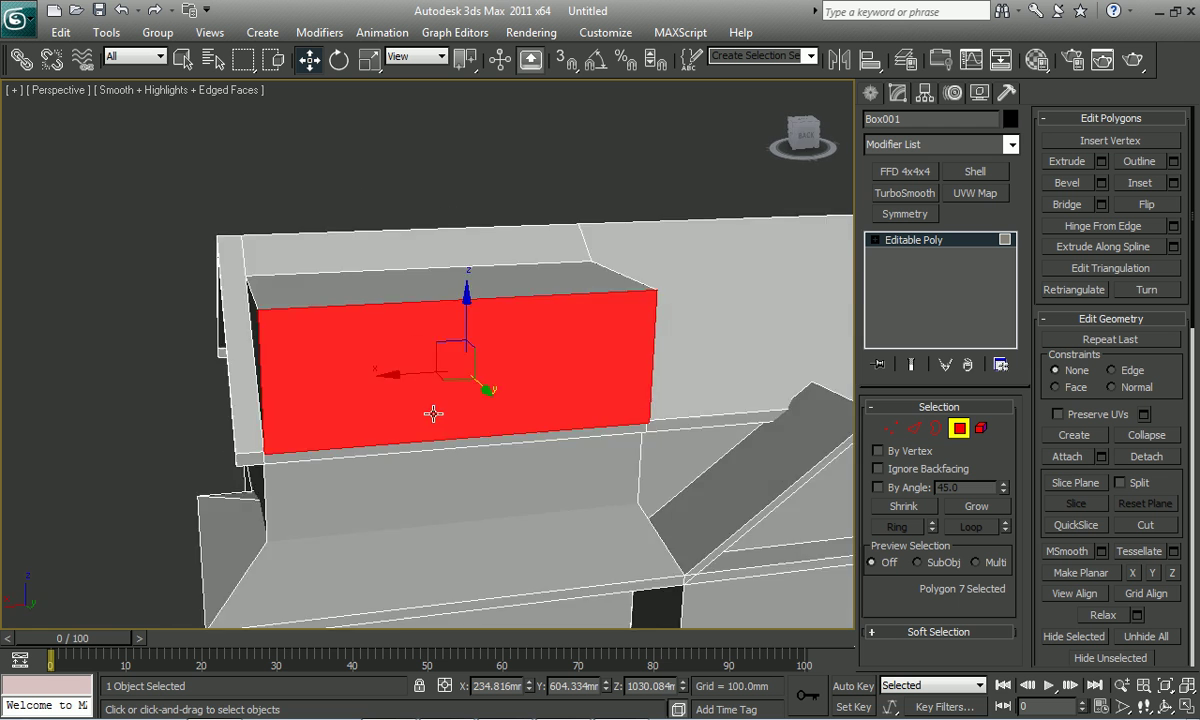
pyautogui.moveTo(564, 367); pyautogui.dragTo(557, 363)
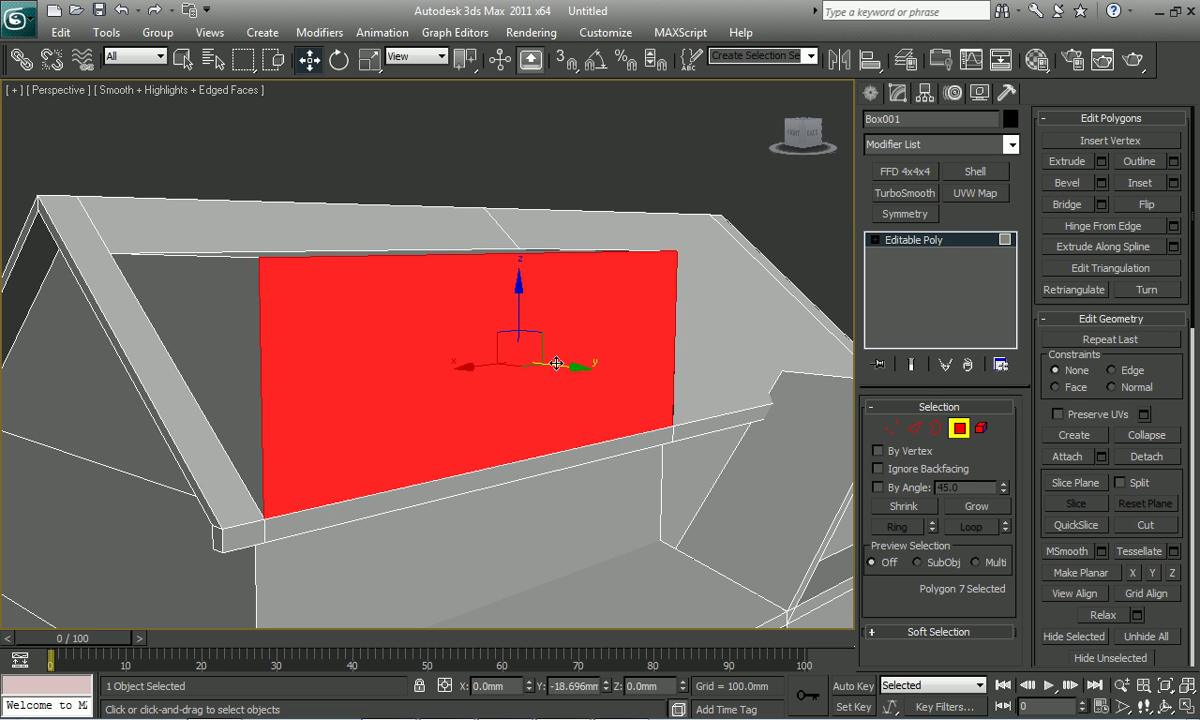
pyautogui.scroll(-3, 557, 363)
pyautogui.scroll(-3, 450, 370)
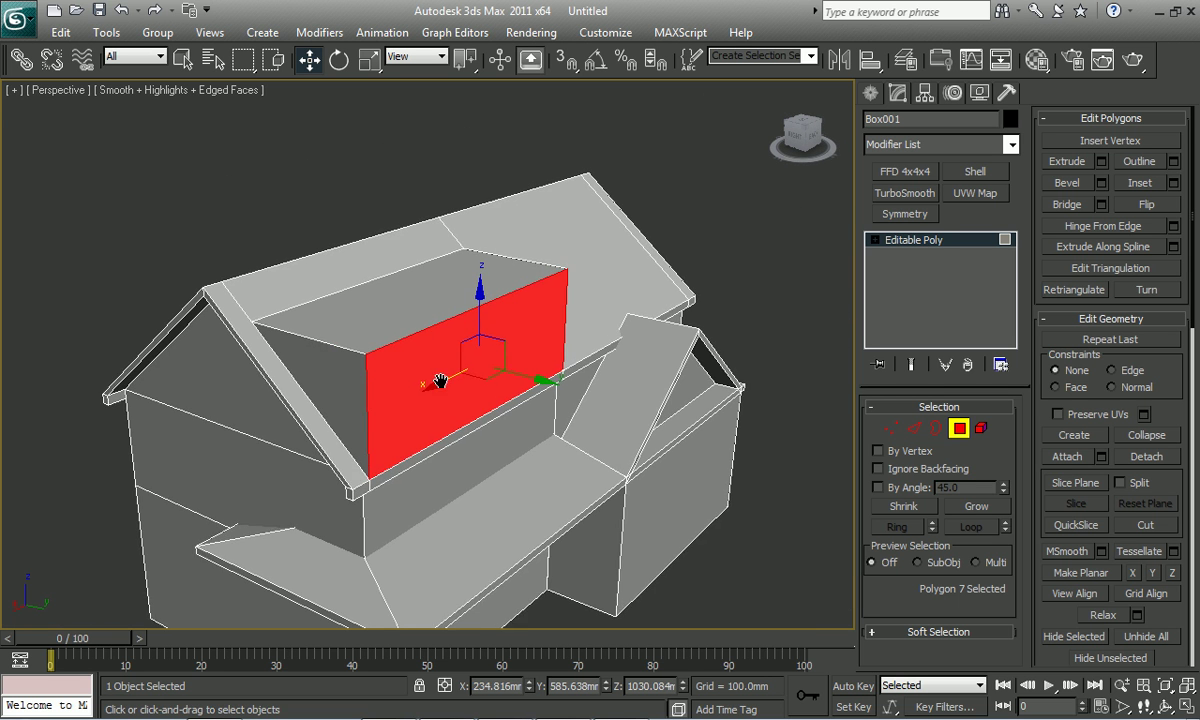
pyautogui.press('1')
pyautogui.keyDown('alt'); pyautogui.moveTo(364, 366); pyautogui.dragTo(340, 366, button='middle'); pyautogui.keyUp('alt')
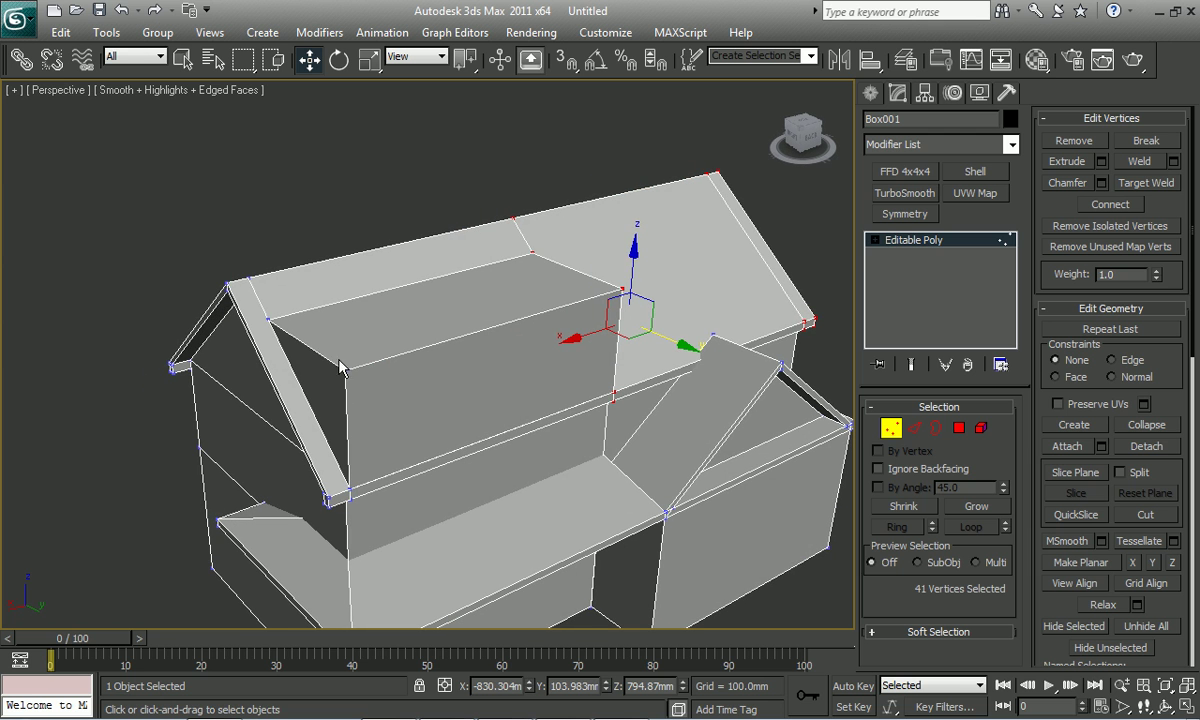
# - Collapse the dormer's two top corner vertices into single points
pyautogui.click(269, 319)
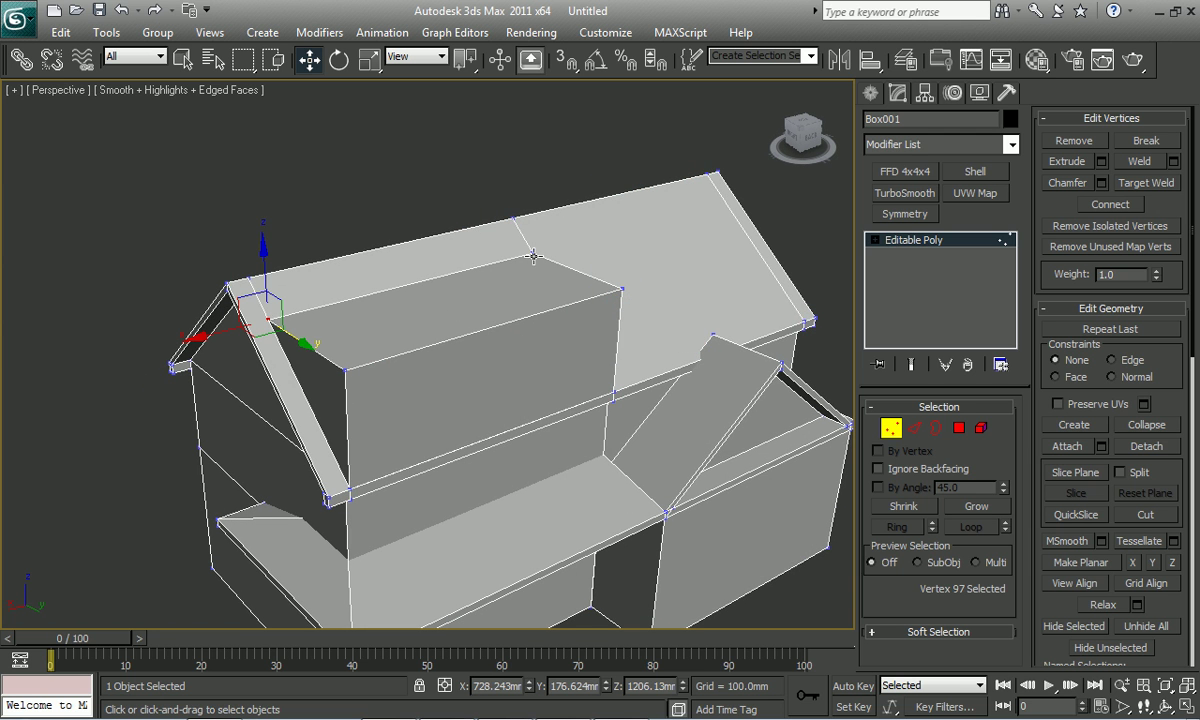
pyautogui.rightClick(500, 124)
pyautogui.click(500, 104)
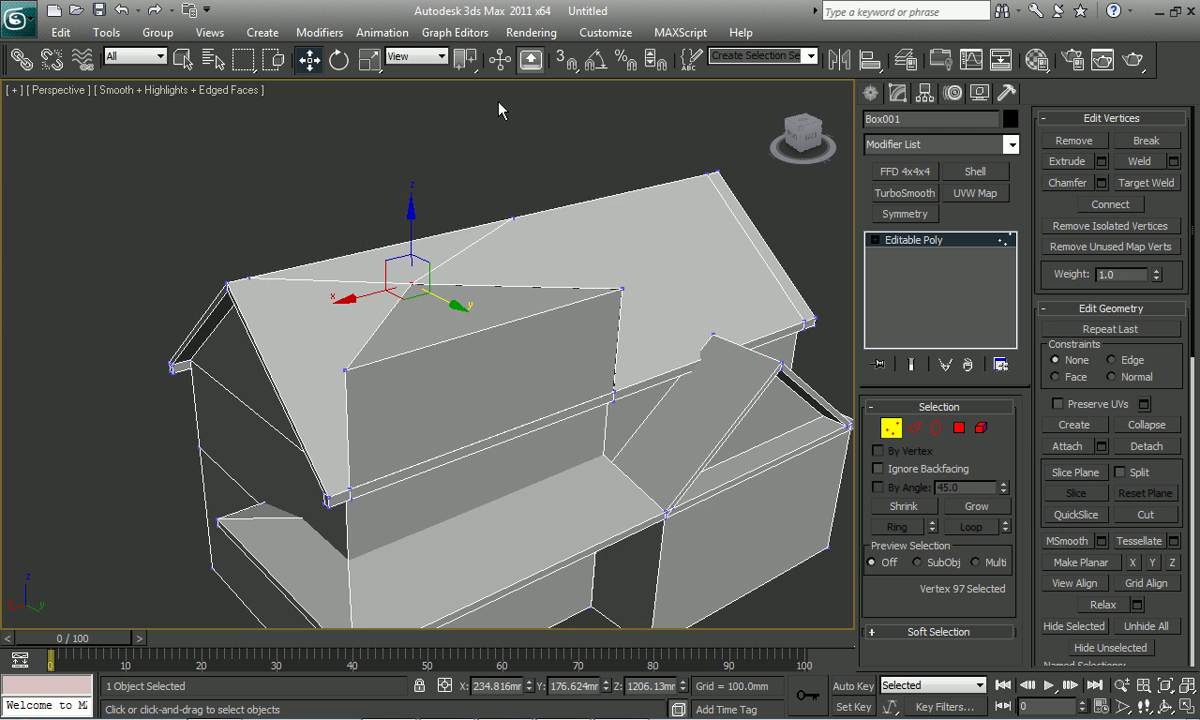
pyautogui.keyDown('ctrl'); pyautogui.click(614, 297); pyautogui.keyUp('ctrl')
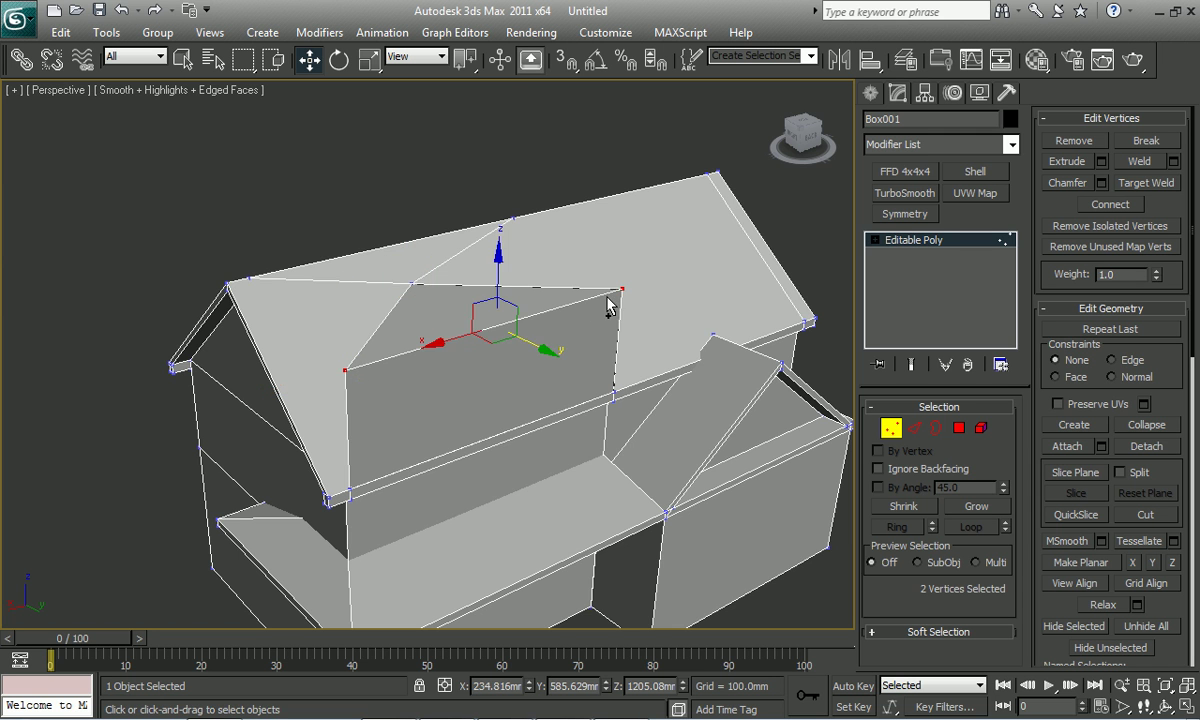
pyautogui.rightClick(507, 330)
pyautogui.click(485, 134)
pyautogui.moveTo(469, 336)
pyautogui.keyDown('alt'); pyautogui.mouseDown(button='middle')
pyautogui.moveTo(594, 366)
pyautogui.moveTo(700, 332)
pyautogui.moveTo(522, 372)
pyautogui.moveTo(477, 407)
pyautogui.moveTo(402, 300)
pyautogui.mouseUp(button='middle'); pyautogui.keyUp('alt')
# - Target-weld the remaining dormer vertex onto the main roof, then select a roof edge in Edge mode
pyautogui.rightClick(402, 300)
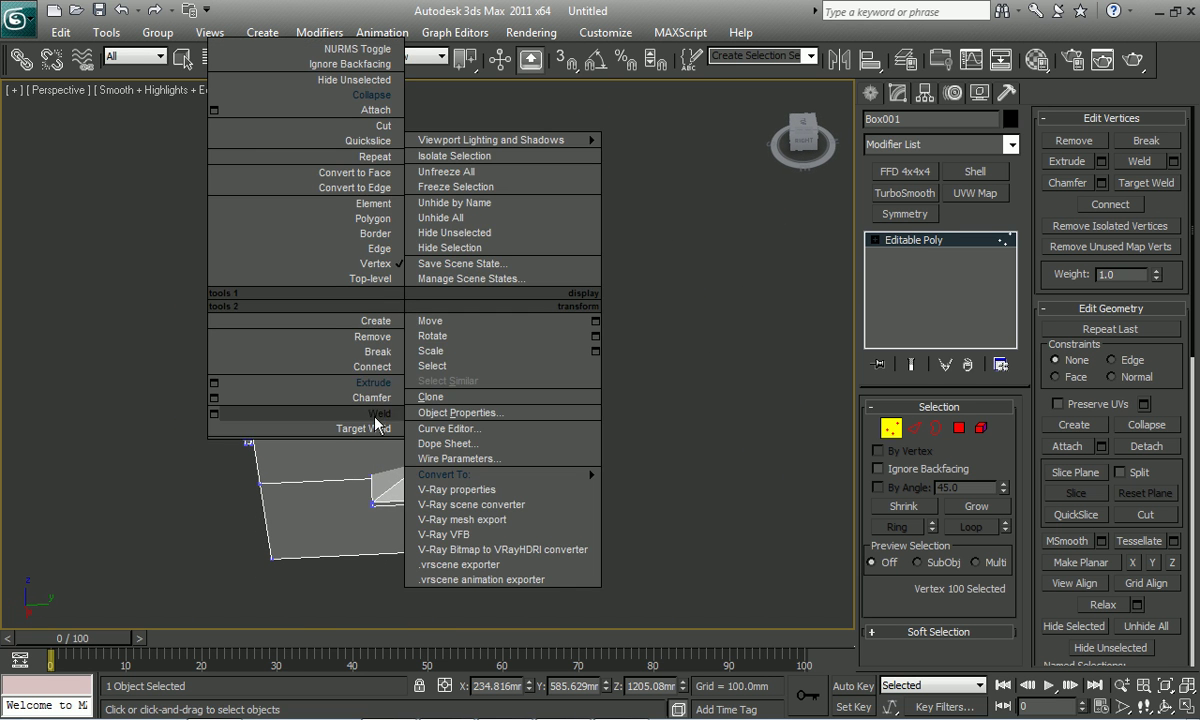
pyautogui.click(360, 501)
pyautogui.moveTo(369, 343)
pyautogui.keyDown('alt'); pyautogui.mouseDown(button='middle')
pyautogui.moveTo(295, 330)
pyautogui.moveTo(490, 245)
pyautogui.mouseUp(button='middle'); pyautogui.keyUp('alt')
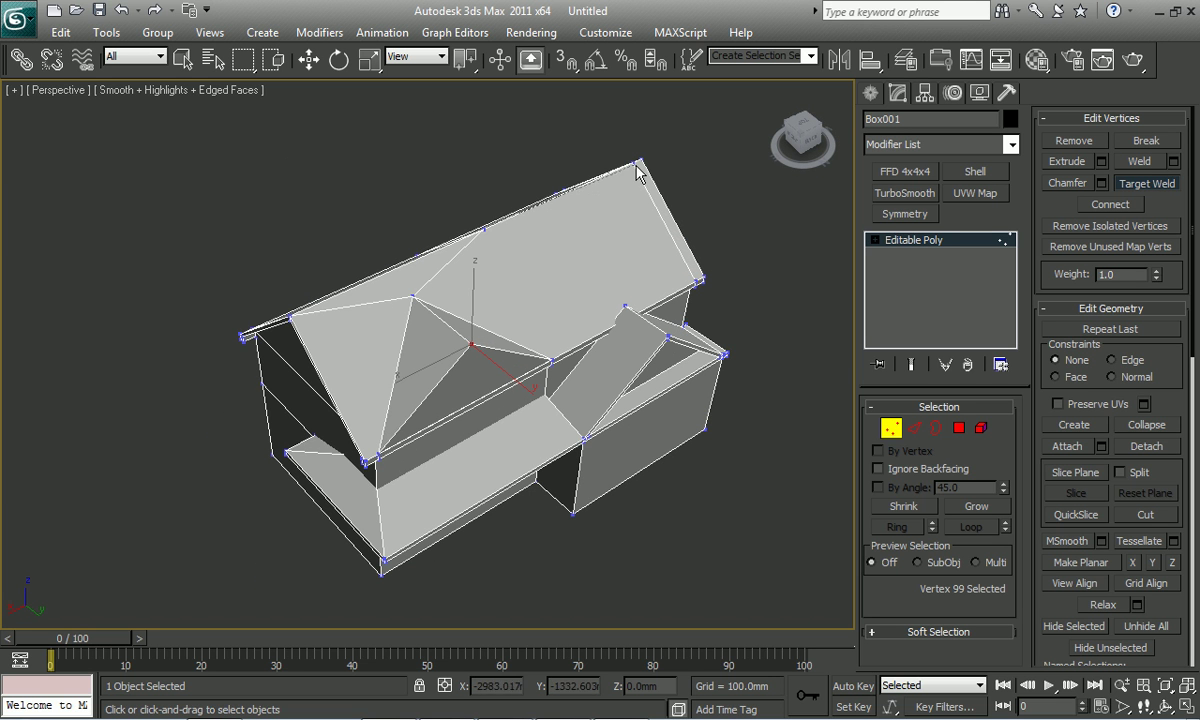
pyautogui.moveTo(598, 195)
pyautogui.keyDown('alt'); pyautogui.mouseDown(button='middle')
pyautogui.moveTo(616, 268)
pyautogui.moveTo(321, 383)
pyautogui.moveTo(385, 420)
pyautogui.mouseUp(button='middle'); pyautogui.keyUp('alt')
pyautogui.press('w')
pyautogui.press('2')
pyautogui.click(390, 428)
pyautogui.moveTo(262, 281)
pyautogui.keyDown('alt'); pyautogui.mouseDown(button='middle')
pyautogui.moveTo(380, 343)
pyautogui.moveTo(394, 295)
pyautogui.moveTo(407, 325)
pyautogui.mouseUp(button='middle'); pyautogui.keyUp('alt')
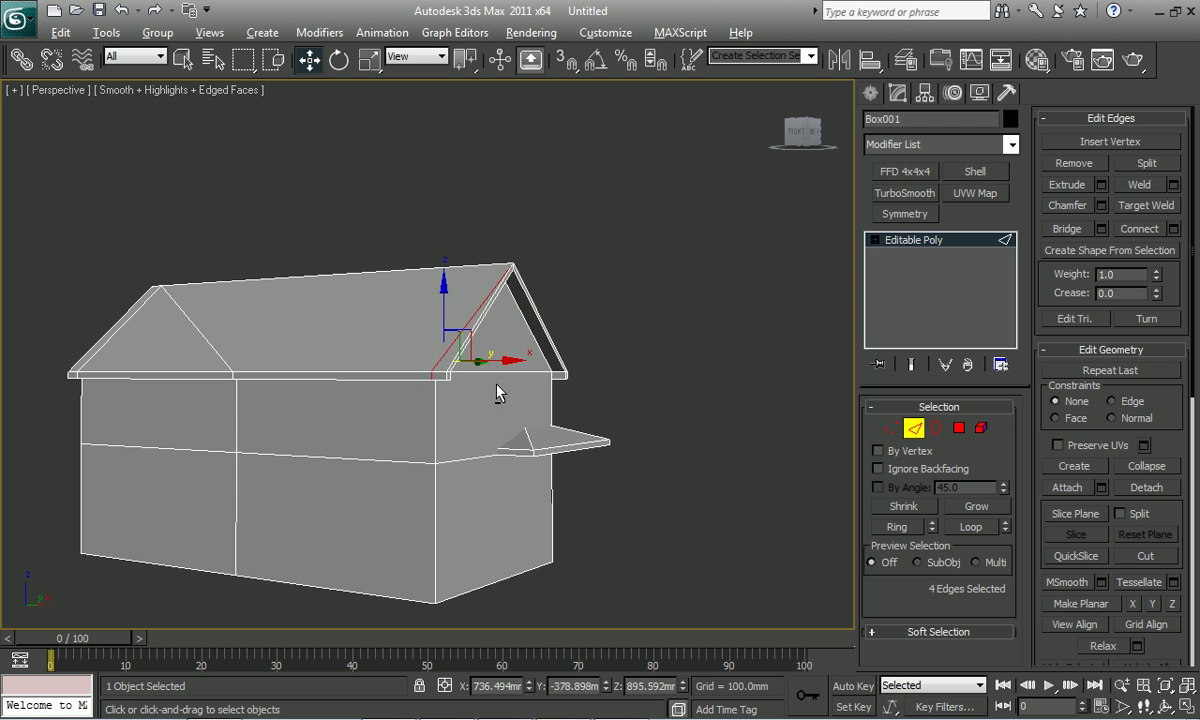
# - Select the roof edge loop, then clear the edge selection and inspect the house
pyautogui.click(496, 412)
pyautogui.moveTo(356, 442)
pyautogui.keyDown('alt'); pyautogui.mouseDown(button='middle')
pyautogui.moveTo(415, 308)
pyautogui.moveTo(409, 376)
pyautogui.moveTo(466, 412)
pyautogui.mouseUp(button='middle'); pyautogui.keyUp('alt')
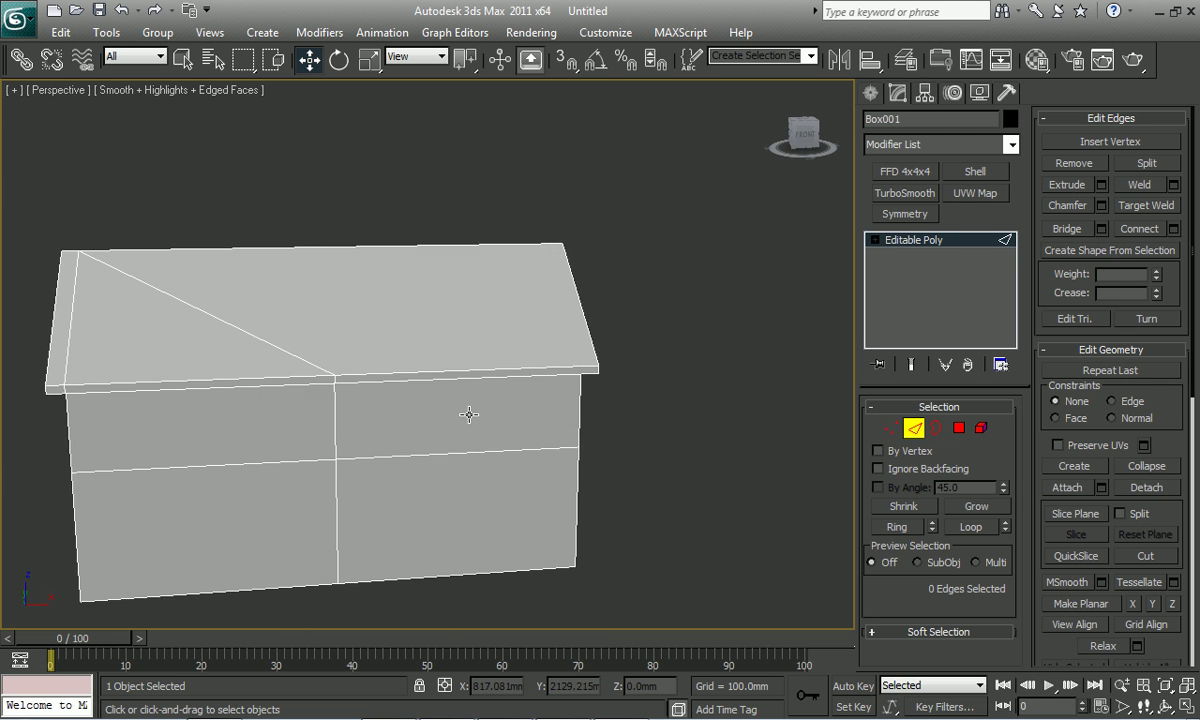
pyautogui.click(953, 524)
pyautogui.scroll(-3, 482, 385)
pyautogui.moveTo(490, 469)
pyautogui.keyDown('alt'); pyautogui.mouseDown(button='middle')
pyautogui.moveTo(145, 437)
pyautogui.moveTo(390, 435)
pyautogui.moveTo(206, 436)
pyautogui.mouseUp(button='middle'); pyautogui.keyUp('alt')
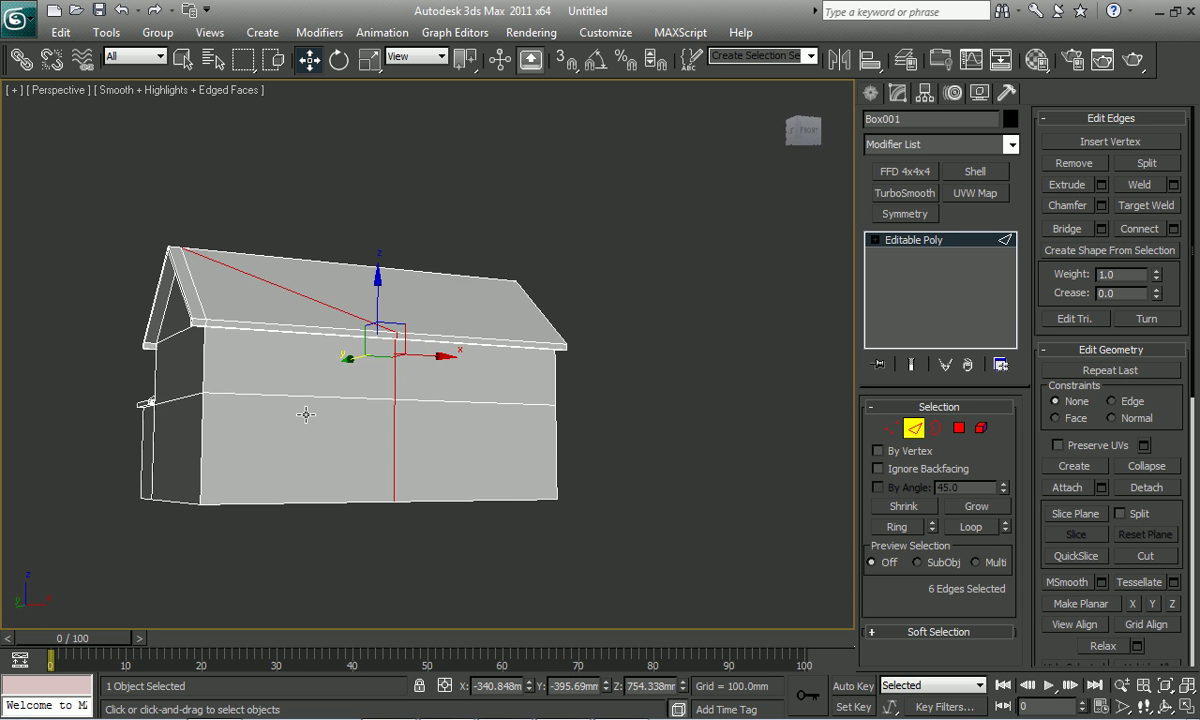
pyautogui.click(290, 388)
pyautogui.moveTo(410, 438)
pyautogui.keyDown('alt'); pyautogui.mouseDown(button='middle')
pyautogui.moveTo(427, 423)
pyautogui.moveTo(345, 435)
pyautogui.moveTo(546, 490)
pyautogui.moveTo(477, 331)
pyautogui.moveTo(473, 388)
pyautogui.mouseUp(button='middle'); pyautogui.keyUp('alt')
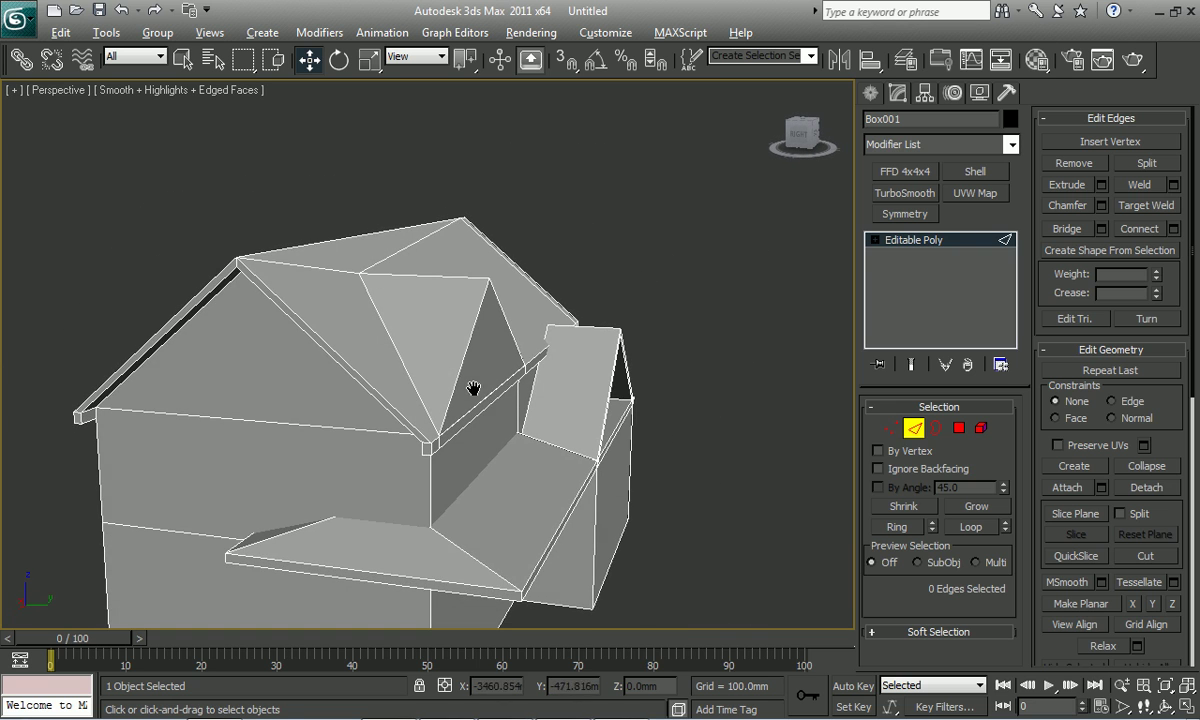
# - Return to object level and inspect the reworked roof from several angles
pyautogui.click(912, 427)
pyautogui.moveTo(587, 330)
pyautogui.keyDown('alt'); pyautogui.mouseDown(button='middle')
pyautogui.moveTo(461, 402)
pyautogui.moveTo(533, 385)
pyautogui.mouseUp(button='middle'); pyautogui.keyUp('alt')
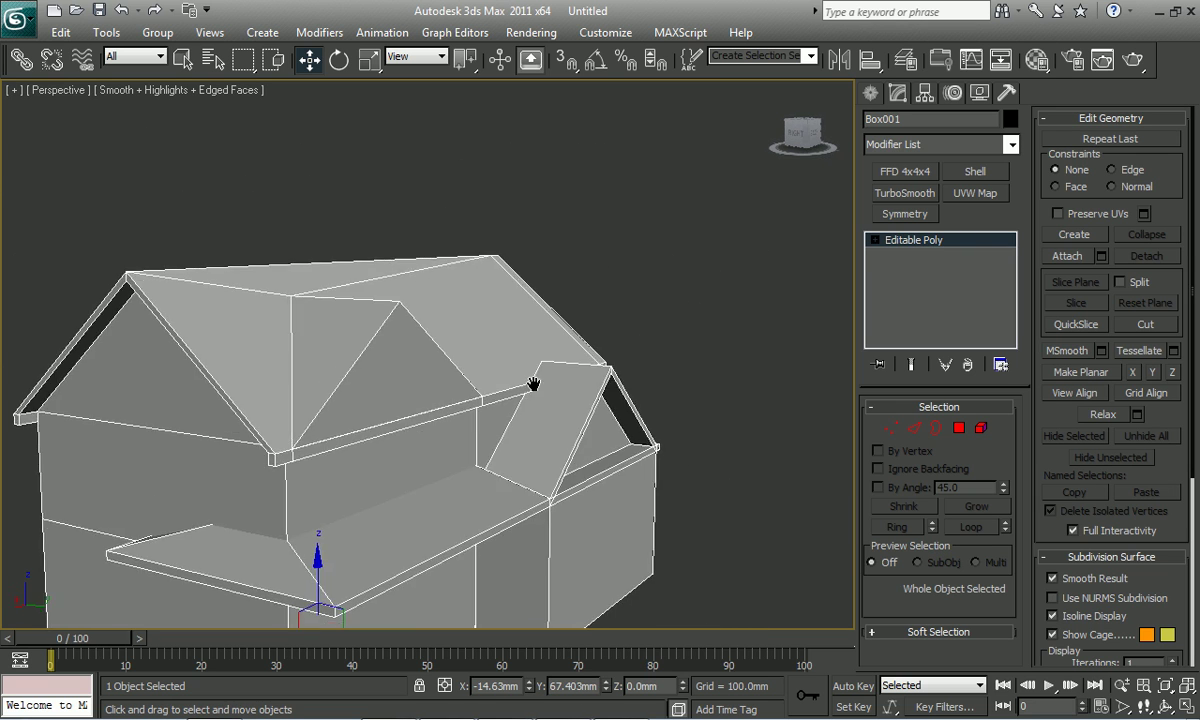
pyautogui.scroll(-5, 533, 383)
pyautogui.scroll(2, 436, 373)
pyautogui.scroll(3, 436, 373)
pyautogui.moveTo(436, 373)
pyautogui.keyDown('alt'); pyautogui.mouseDown(button='middle')
pyautogui.moveTo(268, 348)
pyautogui.moveTo(359, 356)
pyautogui.moveTo(245, 244)
pyautogui.moveTo(656, 375)
pyautogui.moveTo(316, 385)
pyautogui.moveTo(316, 350)
pyautogui.mouseUp(button='middle'); pyautogui.keyUp('alt')
pyautogui.scroll(3, 316, 348)
# - Select the dormer's left gable polygon and compare it with the 12.jpg reference
pyautogui.press('4')
pyautogui.click(290, 285)
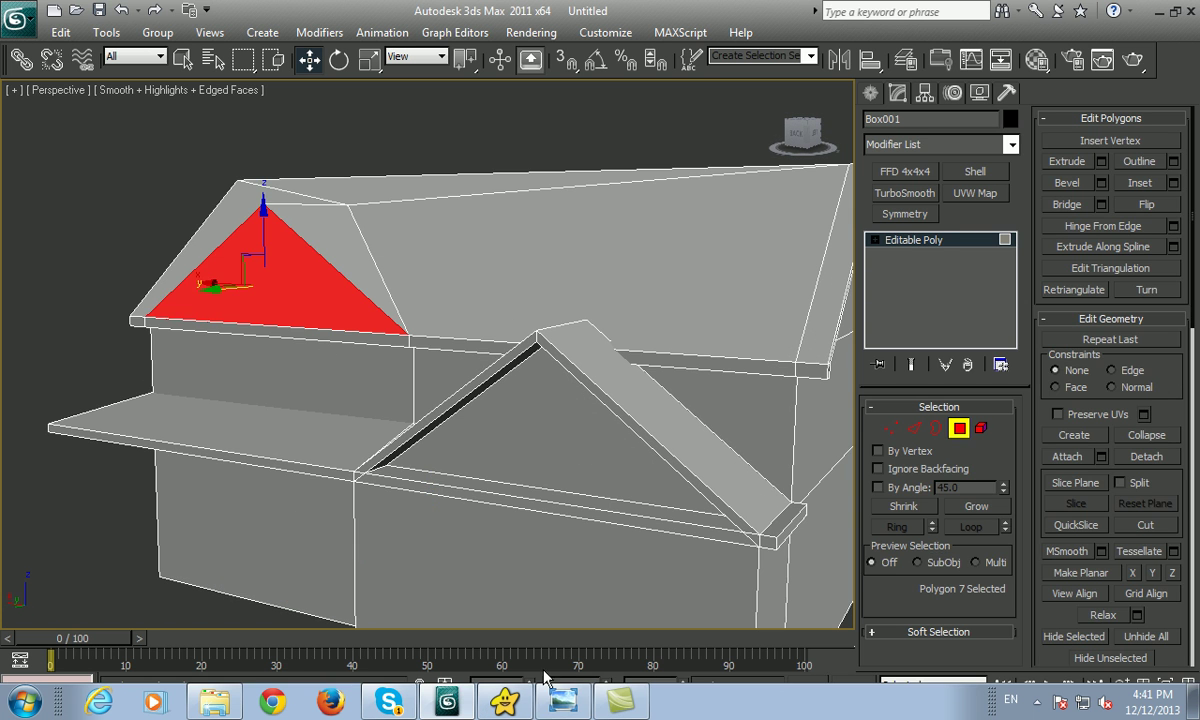
pyautogui.click(570, 705)
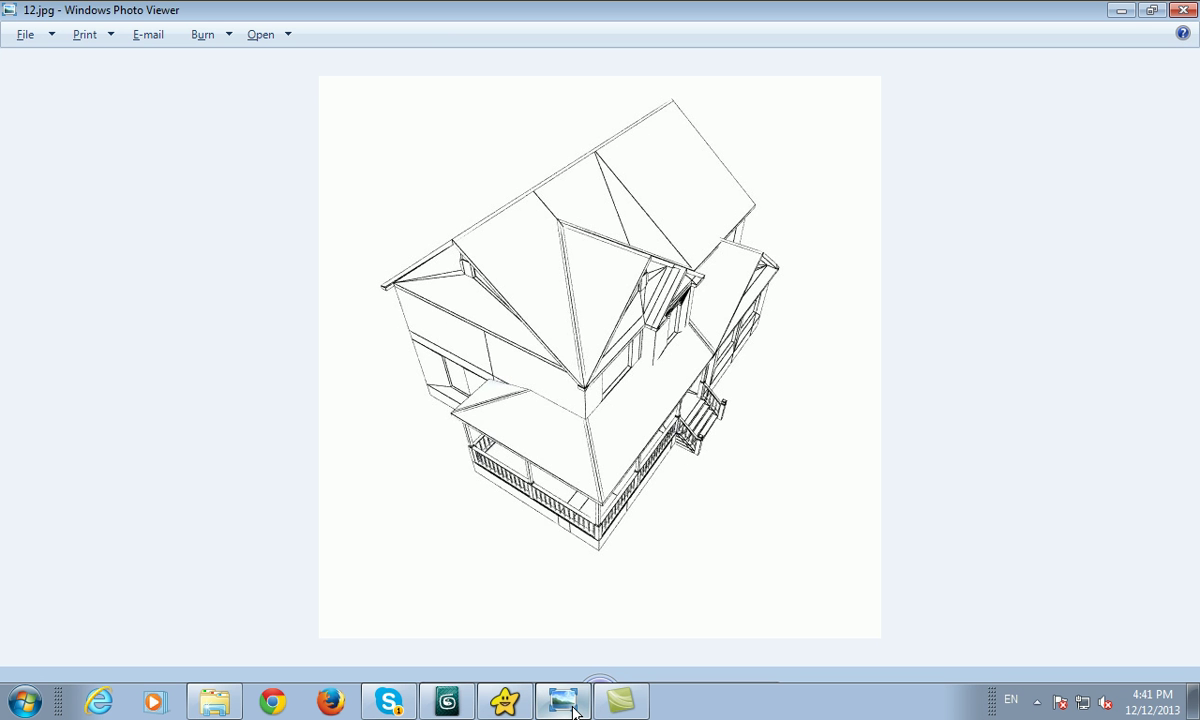
pyautogui.click(575, 708)
# - Select the adjacent hip-end roof triangles and detach them as Object001
pyautogui.keyDown('alt'); pyautogui.moveTo(410, 391); pyautogui.dragTo(314, 258, button='middle'); pyautogui.keyUp('alt')
pyautogui.keyDown('ctrl'); pyautogui.click(314, 258); pyautogui.keyUp('ctrl')
pyautogui.keyDown('alt'); pyautogui.moveTo(442, 295); pyautogui.dragTo(493, 246, button='middle'); pyautogui.keyUp('alt')
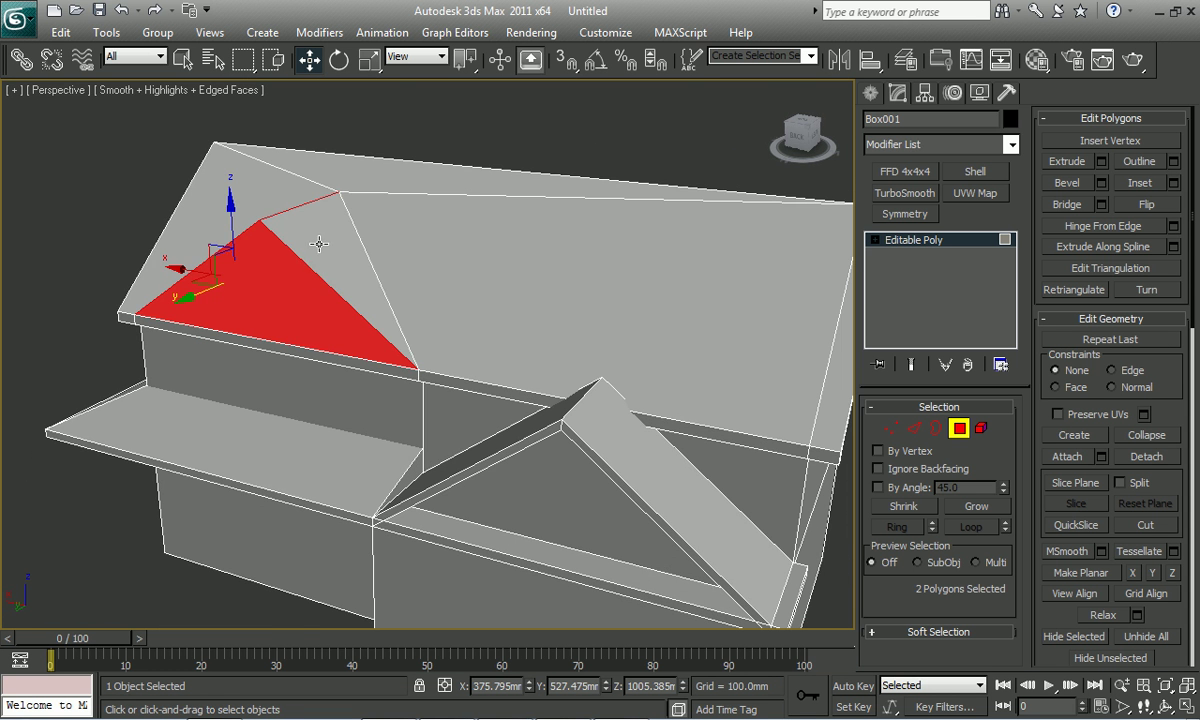
pyautogui.keyDown('alt'); pyautogui.moveTo(636, 298); pyautogui.dragTo(675, 325, button='middle'); pyautogui.keyUp('alt')
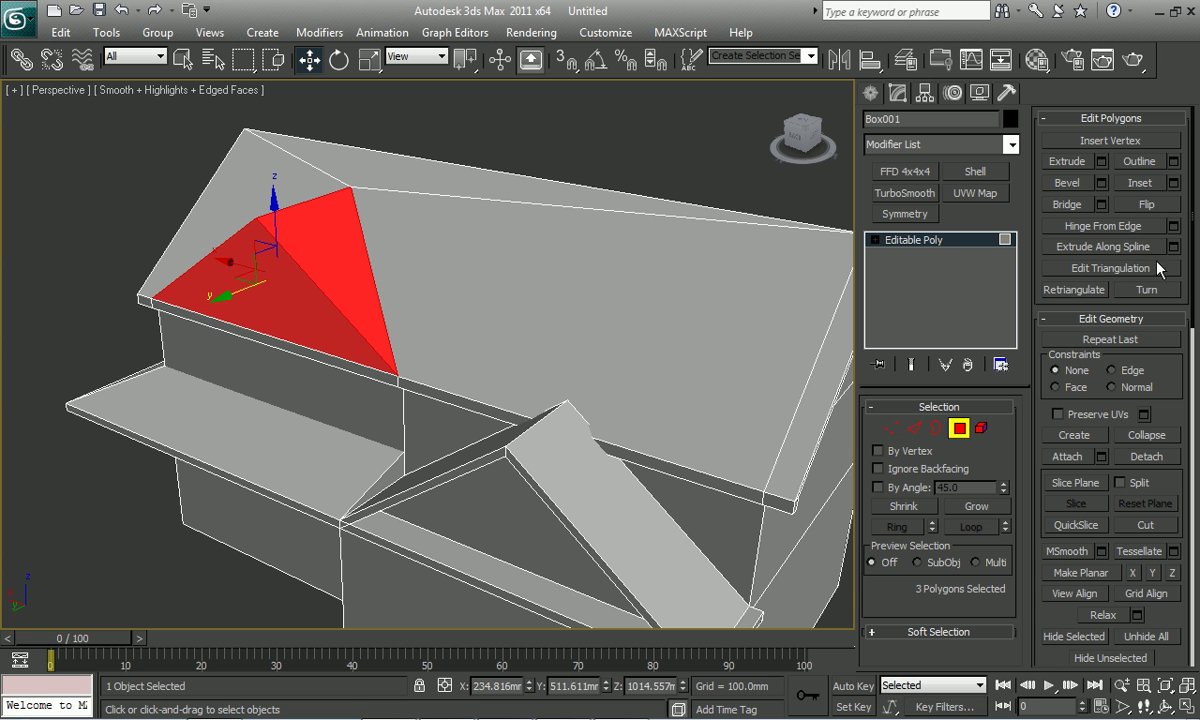
pyautogui.click(1147, 458)
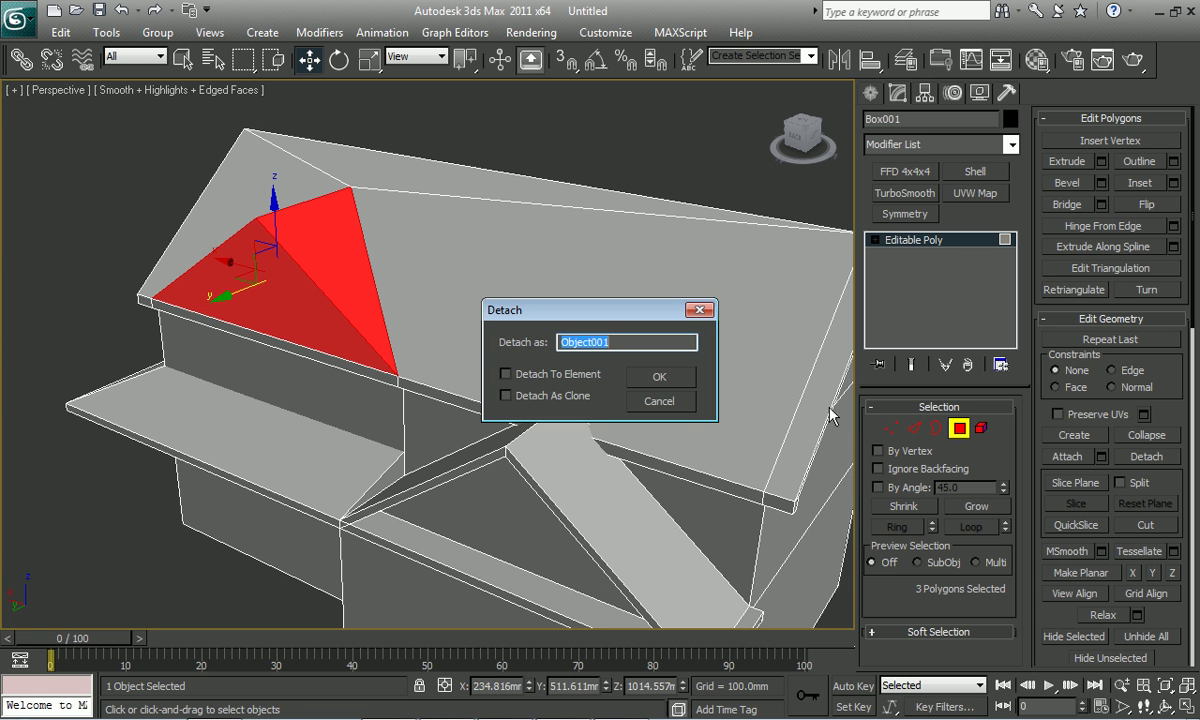
pyautogui.click(666, 384)
# - Centre Object001's pivot on the roof triangle using Affect Pivot Only
pyautogui.click(308, 240)
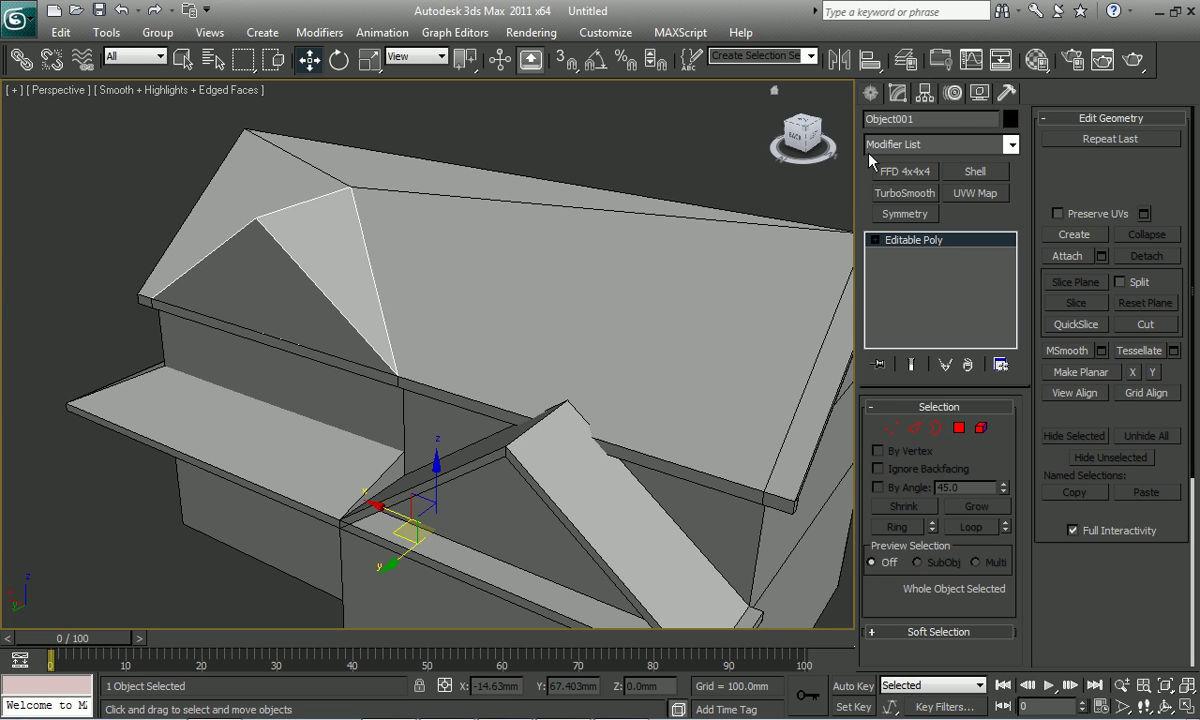
pyautogui.click(924, 93)
pyautogui.click(942, 211)
pyautogui.click(941, 308)
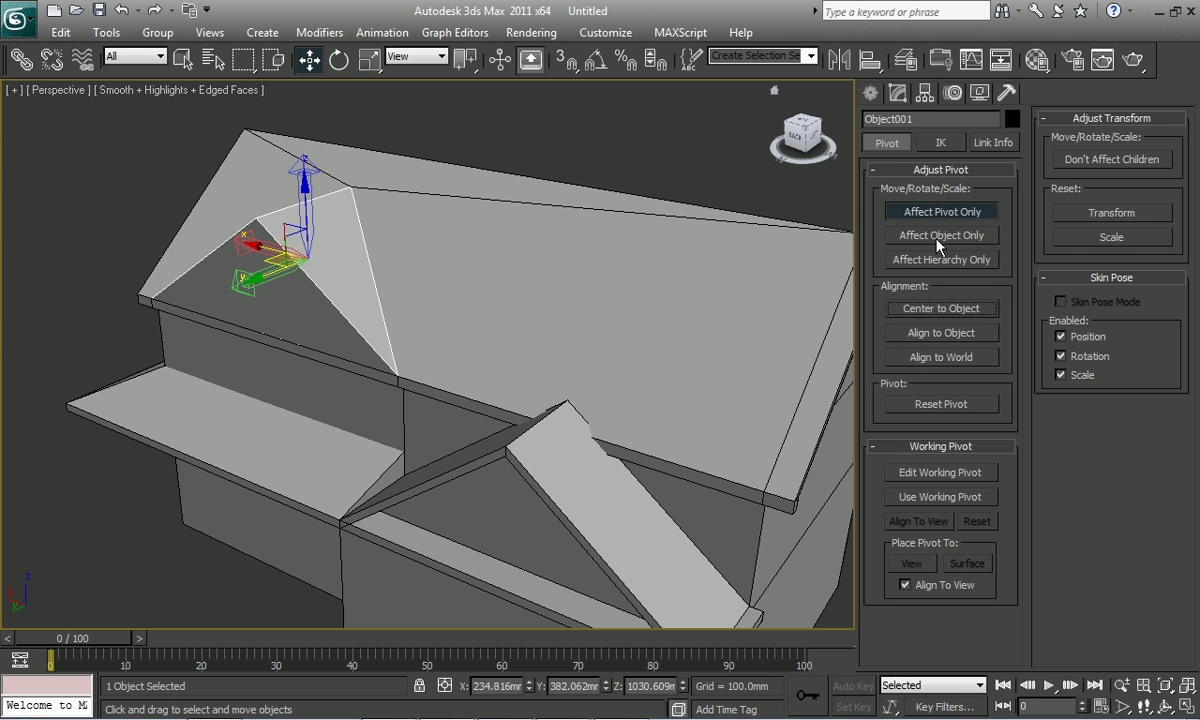
pyautogui.click(940, 211)
# - Move the triangular roof piece off the main roof to sit beside the house
pyautogui.scroll(5, 568, 246)
pyautogui.keyDown('alt'); pyautogui.moveTo(640, 281); pyautogui.dragTo(565, 252, button='middle'); pyautogui.keyUp('alt')
pyautogui.scroll(2, 428, 200)
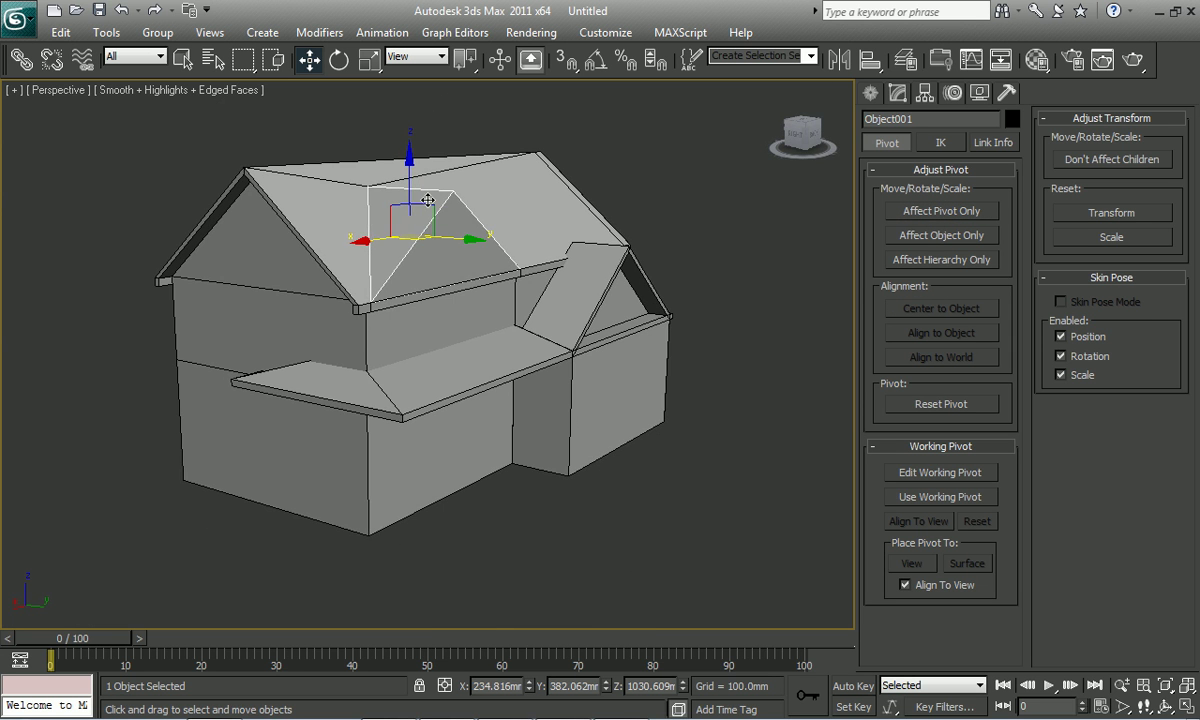
pyautogui.moveTo(450, 238); pyautogui.dragTo(683, 260)
pyautogui.keyDown('alt'); pyautogui.moveTo(683, 260); pyautogui.dragTo(518, 282, button='middle'); pyautogui.keyUp('alt')
# - Select the house body Box001 and inspect its border edges with Move active
pyautogui.click(512, 176)
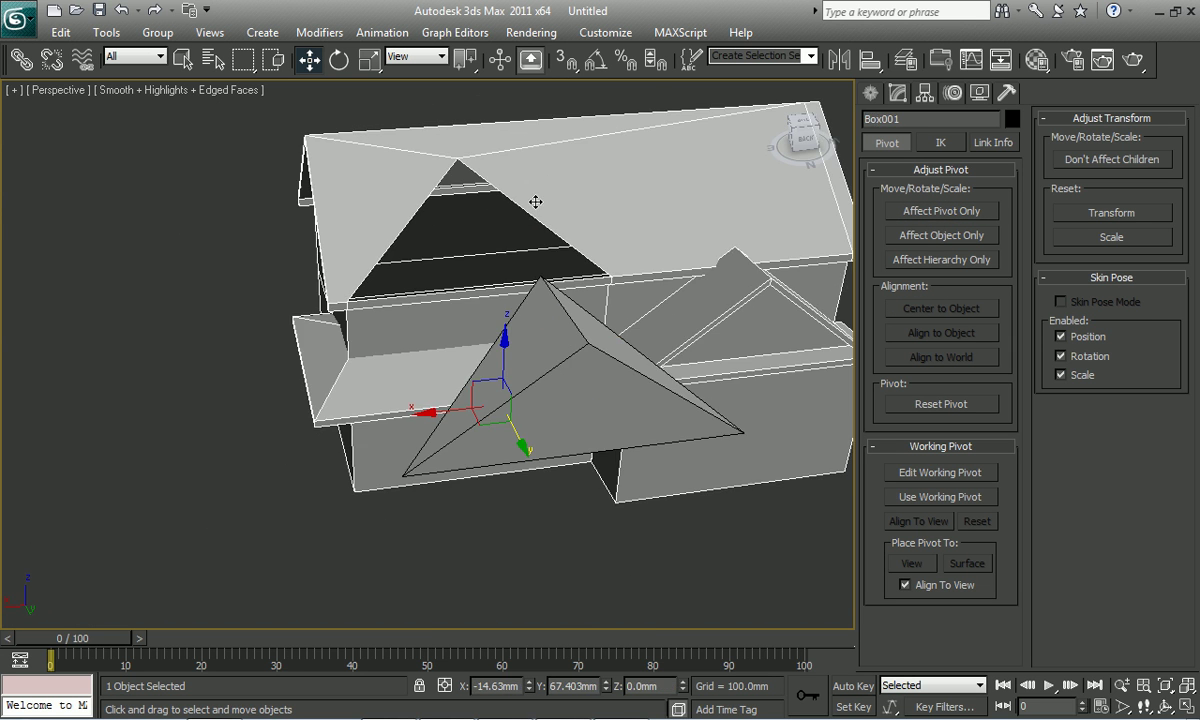
pyautogui.scroll(5, 562, 236)
pyautogui.press('3')
pyautogui.scroll(2, 571, 161)
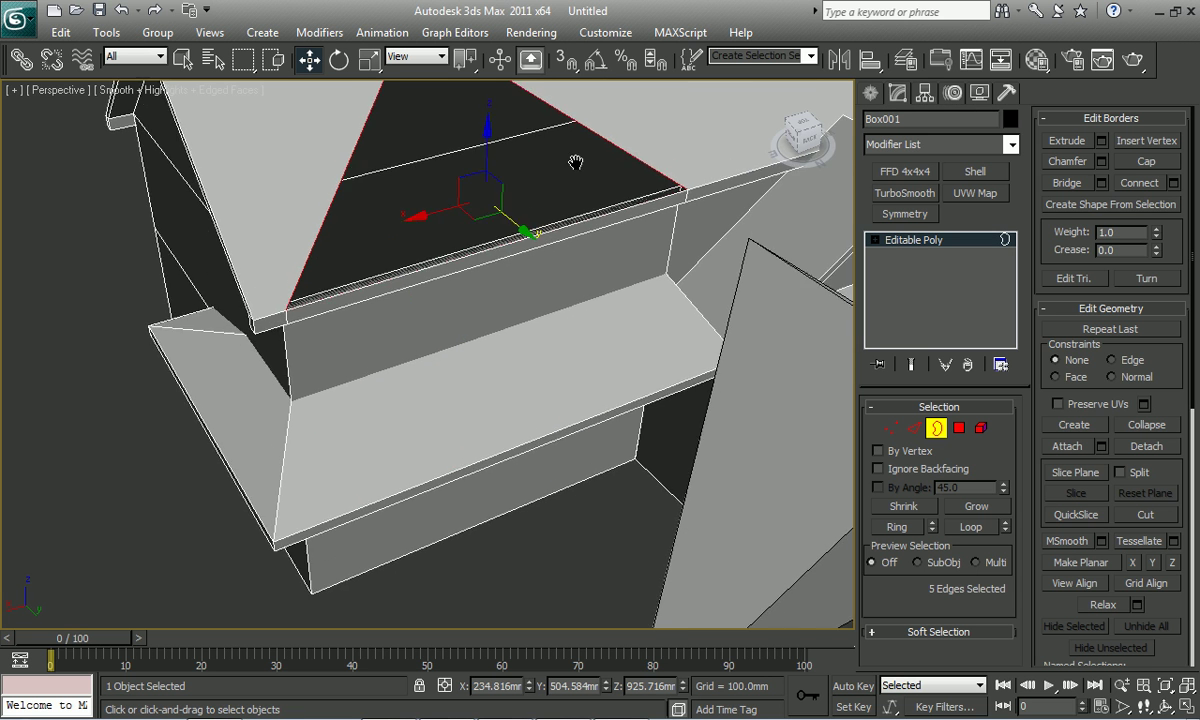
pyautogui.rightClick(566, 264)
pyautogui.click(568, 272)
pyautogui.moveTo(568, 272)
pyautogui.keyDown('alt'); pyautogui.mouseDown(button='middle')
pyautogui.moveTo(547, 236)
pyautogui.moveTo(501, 249)
pyautogui.moveTo(487, 230)
pyautogui.moveTo(303, 382)
pyautogui.mouseUp(button='middle'); pyautogui.keyUp('alt')
# - Check the vertices, select the roof-trim edge loop, then return to object level
pyautogui.press('1')
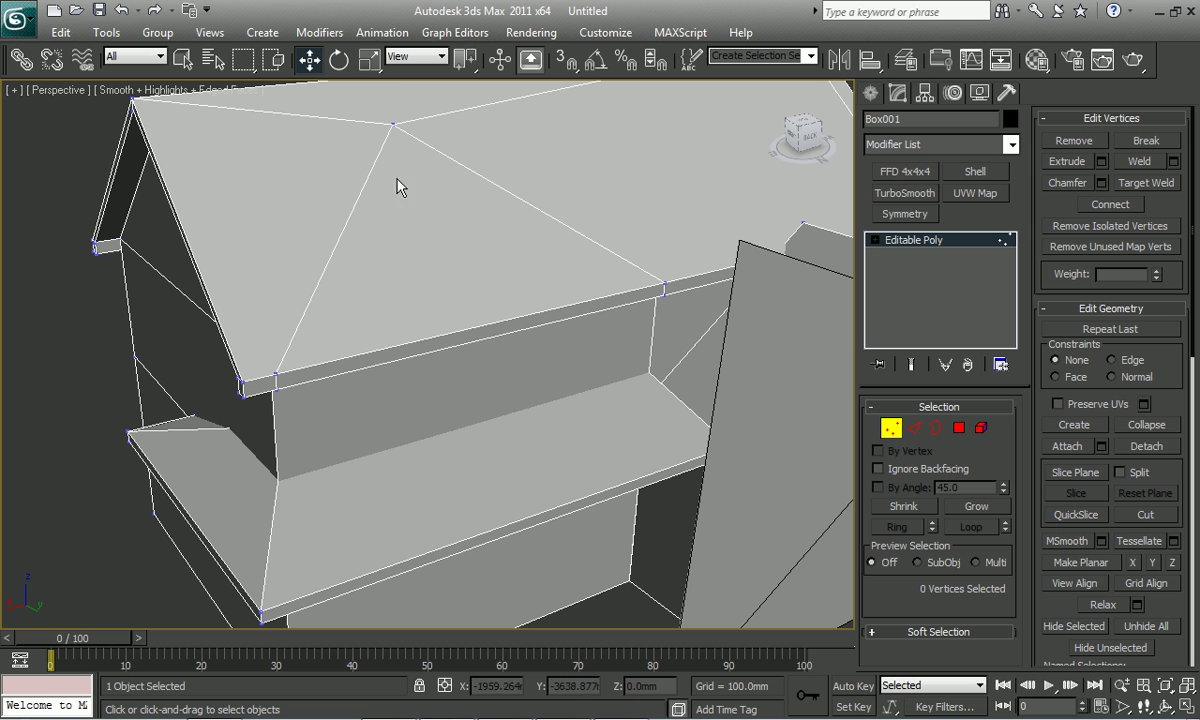
pyautogui.click(459, 202)
pyautogui.moveTo(246, 415)
pyautogui.keyDown('alt'); pyautogui.mouseDown(button='middle')
pyautogui.moveTo(272, 287)
pyautogui.moveTo(287, 319)
pyautogui.mouseUp(button='middle'); pyautogui.keyUp('alt')
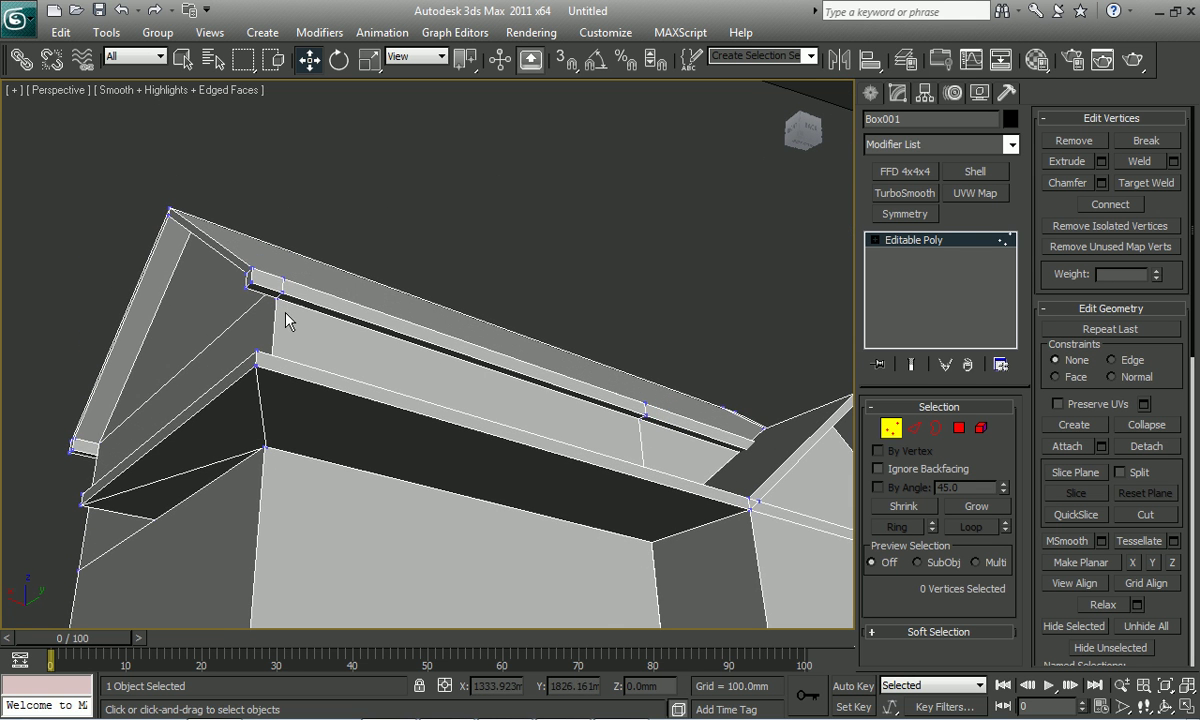
pyautogui.press('2')
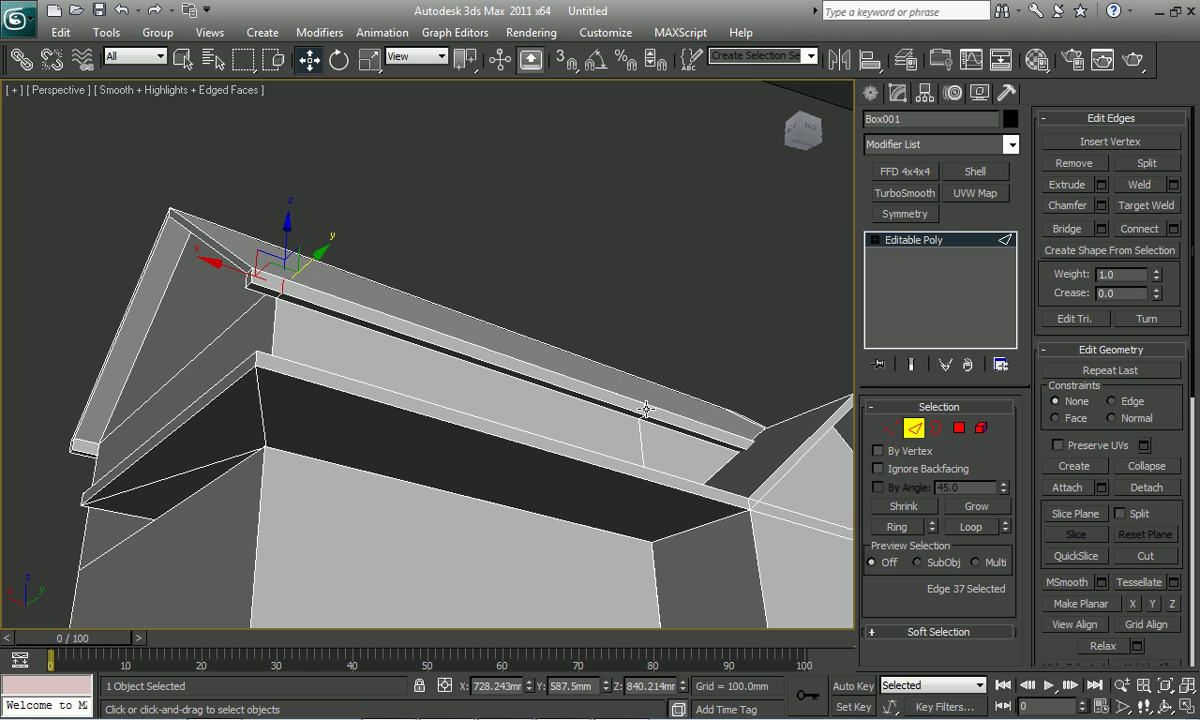
pyautogui.doubleClick(646, 409)
pyautogui.moveTo(646, 409)
pyautogui.keyDown('alt'); pyautogui.mouseDown(button='middle')
pyautogui.moveTo(632, 442)
pyautogui.moveTo(587, 365)
pyautogui.mouseUp(button='middle'); pyautogui.keyUp('alt')
pyautogui.scroll(-4, 635, 430)
pyautogui.click(908, 432)
# - Isolate the house body and detach the side wing element into its own object
pyautogui.hotkey('alt', 'q')
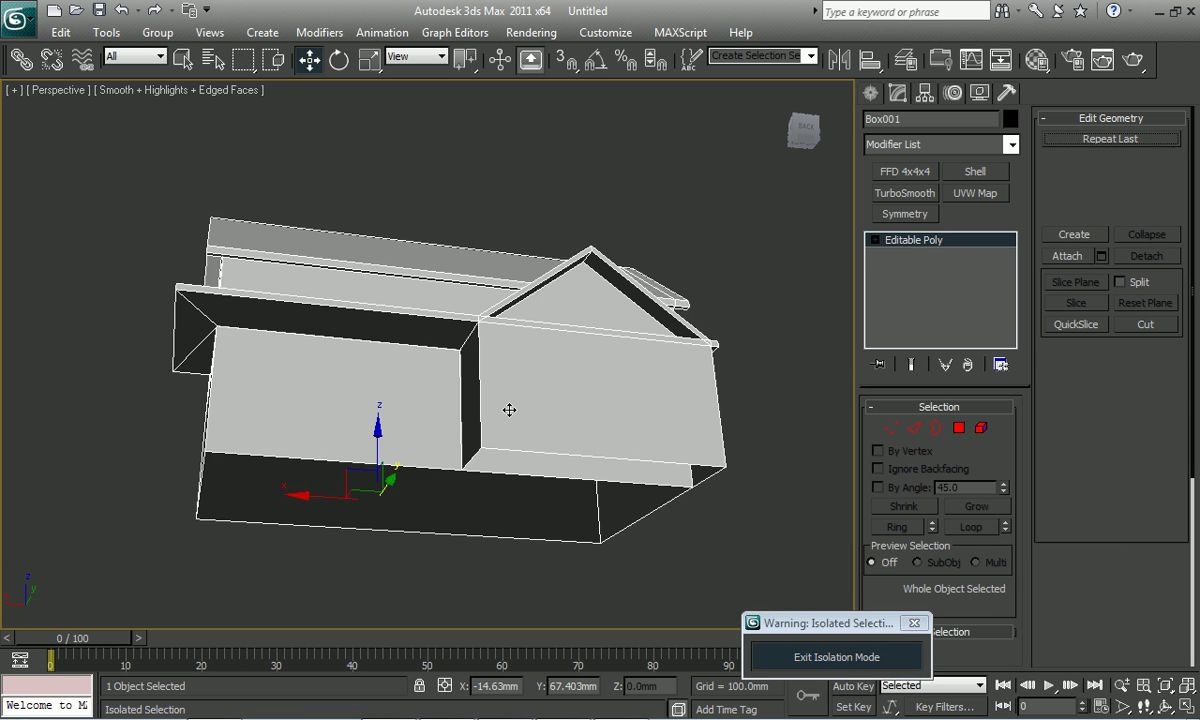
pyautogui.scroll(3, 507, 419)
pyautogui.press('5')
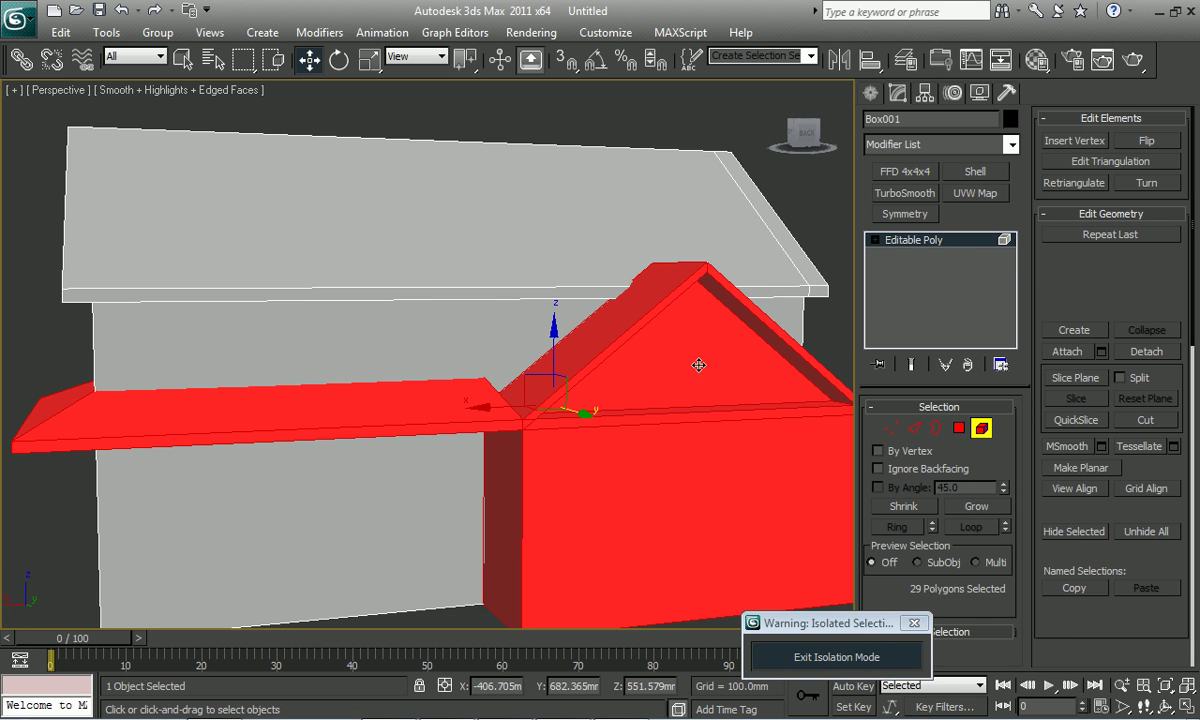
pyautogui.click(1147, 352)
pyautogui.press('Return')
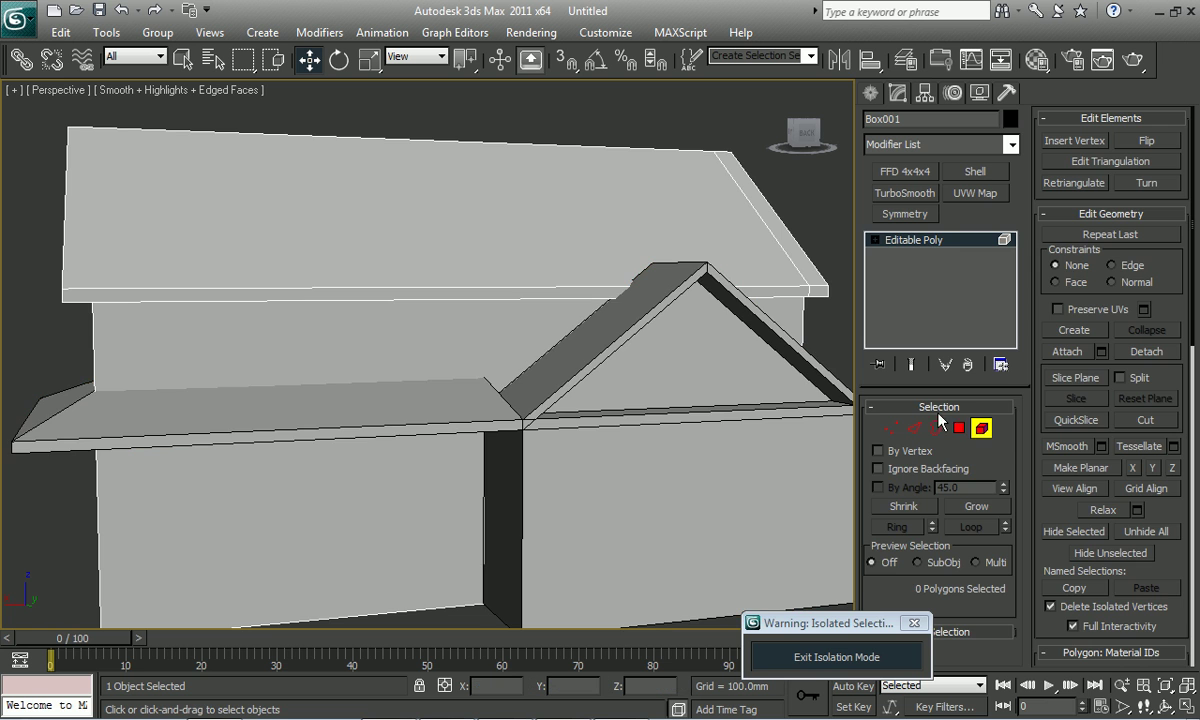
pyautogui.press('6')
pyautogui.press('z')
# - Isolate the detached side wing and centre its pivot with Center to Object
pyautogui.hotkey('alt', '1')
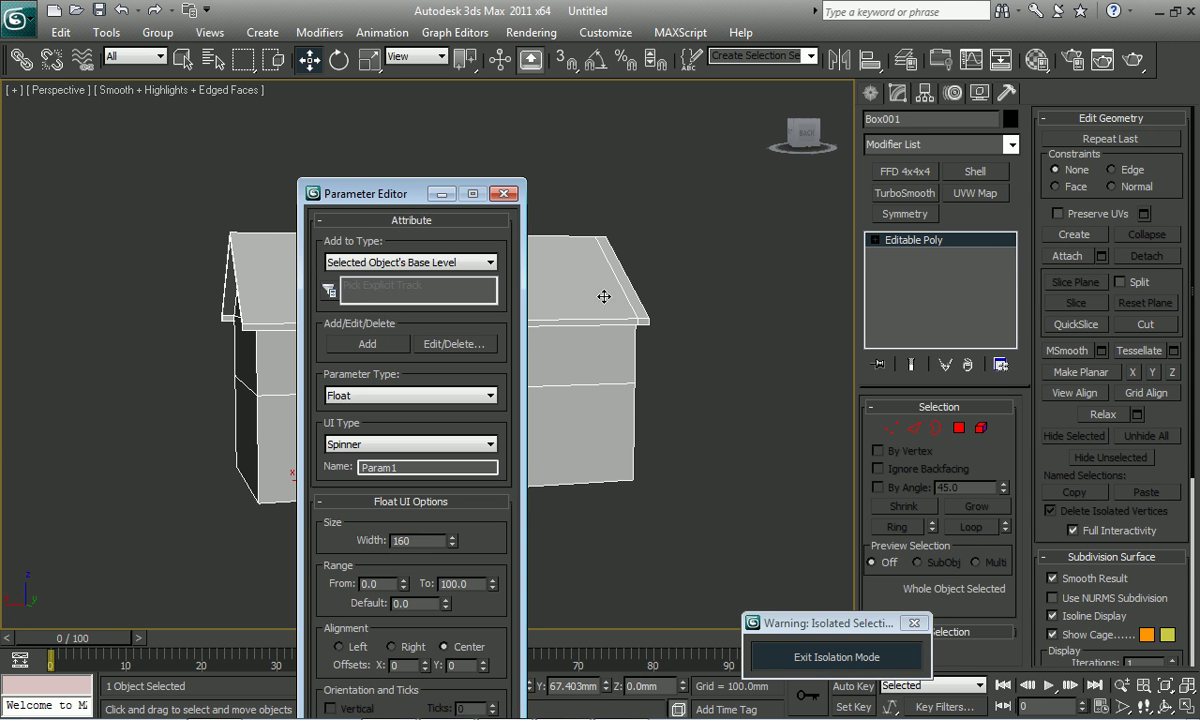
pyautogui.click(503, 194)
pyautogui.moveTo(530, 278)
pyautogui.keyDown('alt'); pyautogui.mouseDown(button='middle')
pyautogui.moveTo(509, 204)
pyautogui.moveTo(649, 394)
pyautogui.mouseUp(button='middle'); pyautogui.keyUp('alt')
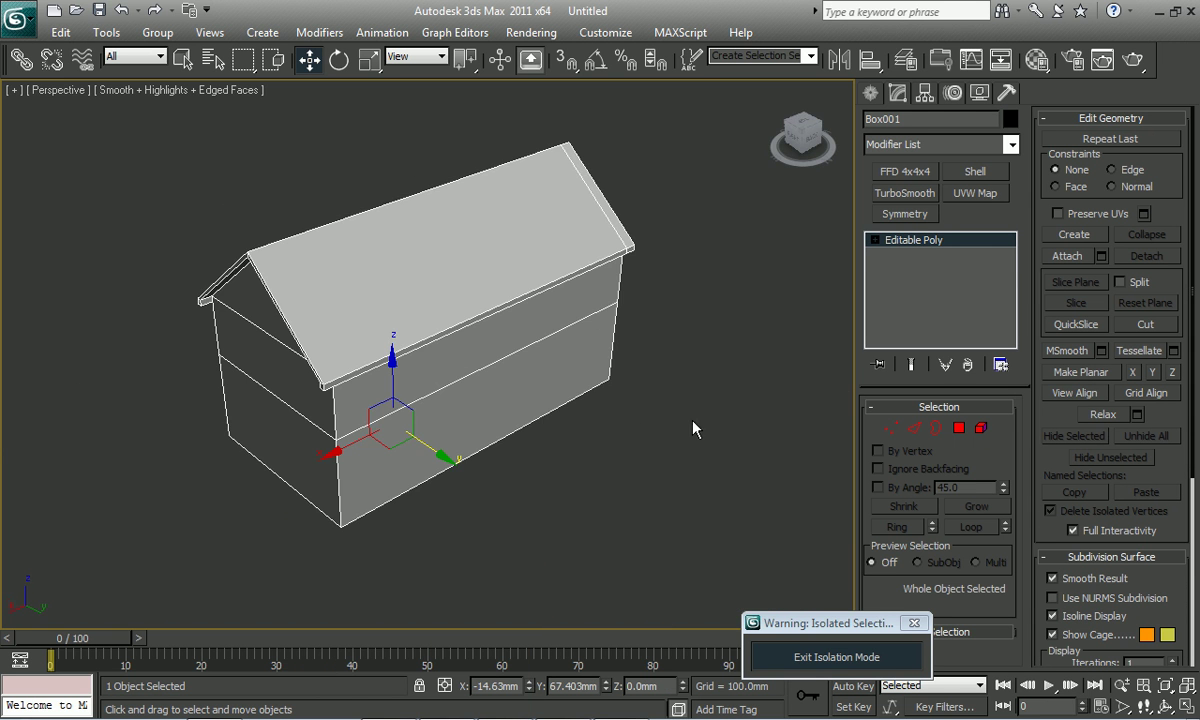
pyautogui.click(808, 657)
pyautogui.click(670, 469)
pyautogui.hotkey('alt', 'q')
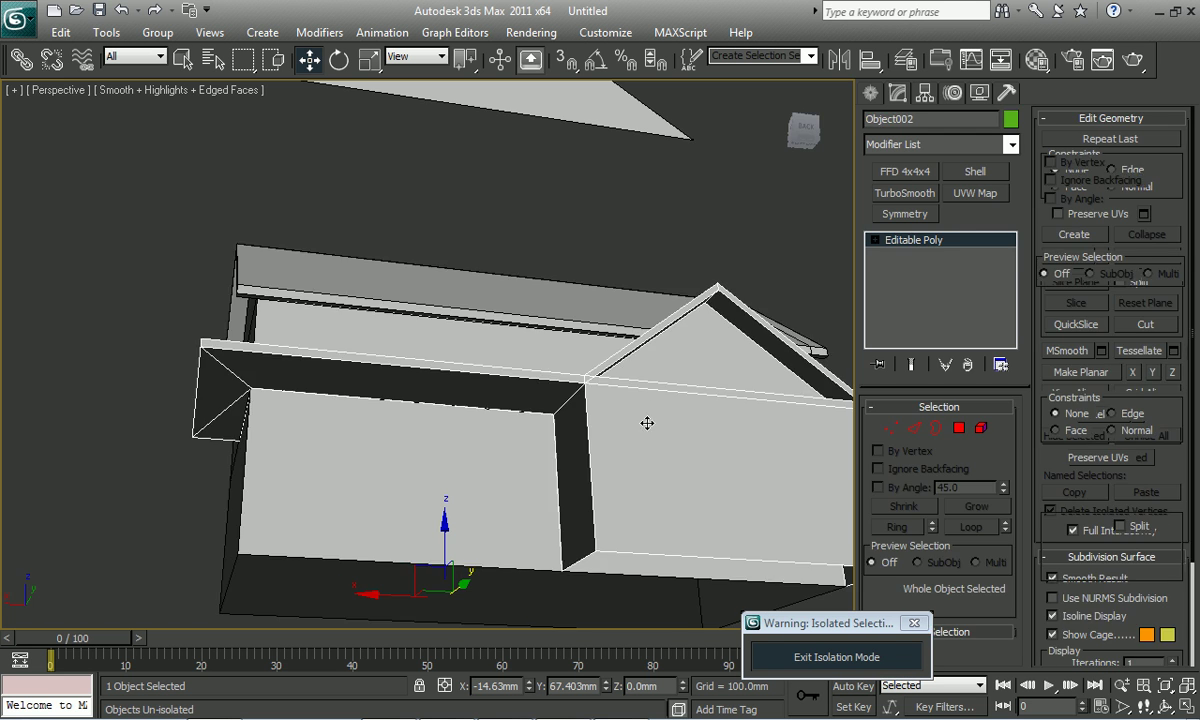
pyautogui.moveTo(693, 515)
pyautogui.keyDown('alt'); pyautogui.mouseDown(button='middle')
pyautogui.moveTo(807, 463)
pyautogui.moveTo(718, 479)
pyautogui.mouseUp(button='middle'); pyautogui.keyUp('alt')
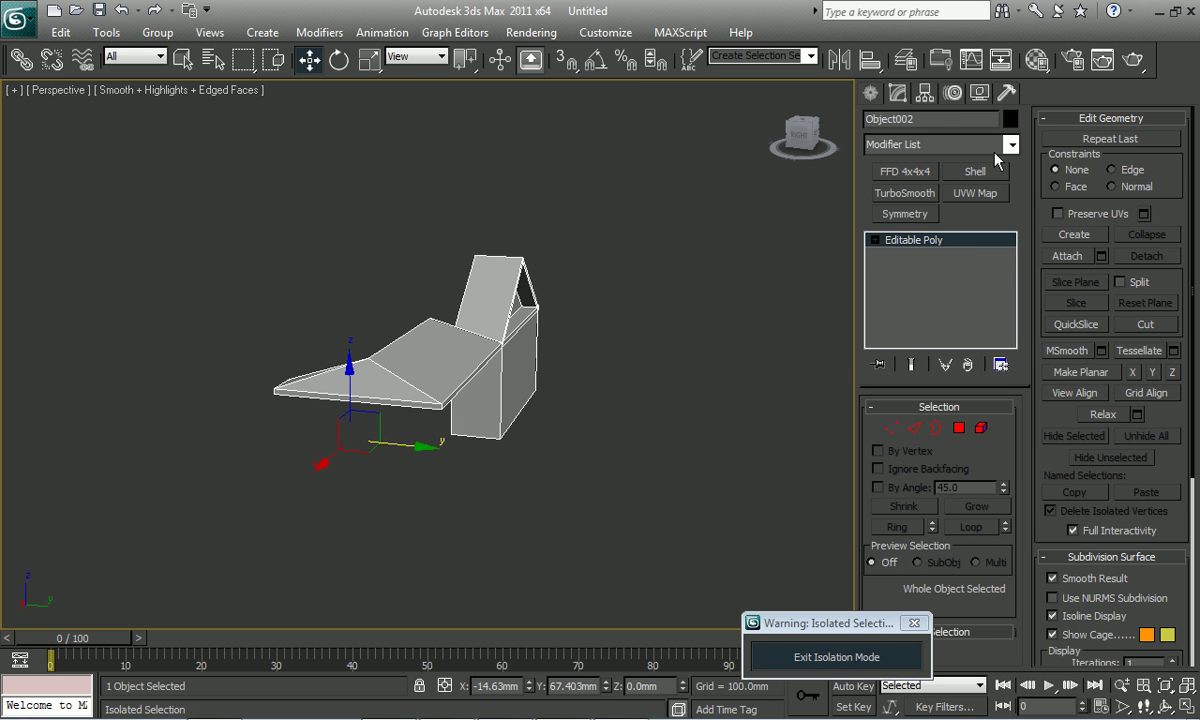
pyautogui.click(924, 93)
pyautogui.click(940, 308)
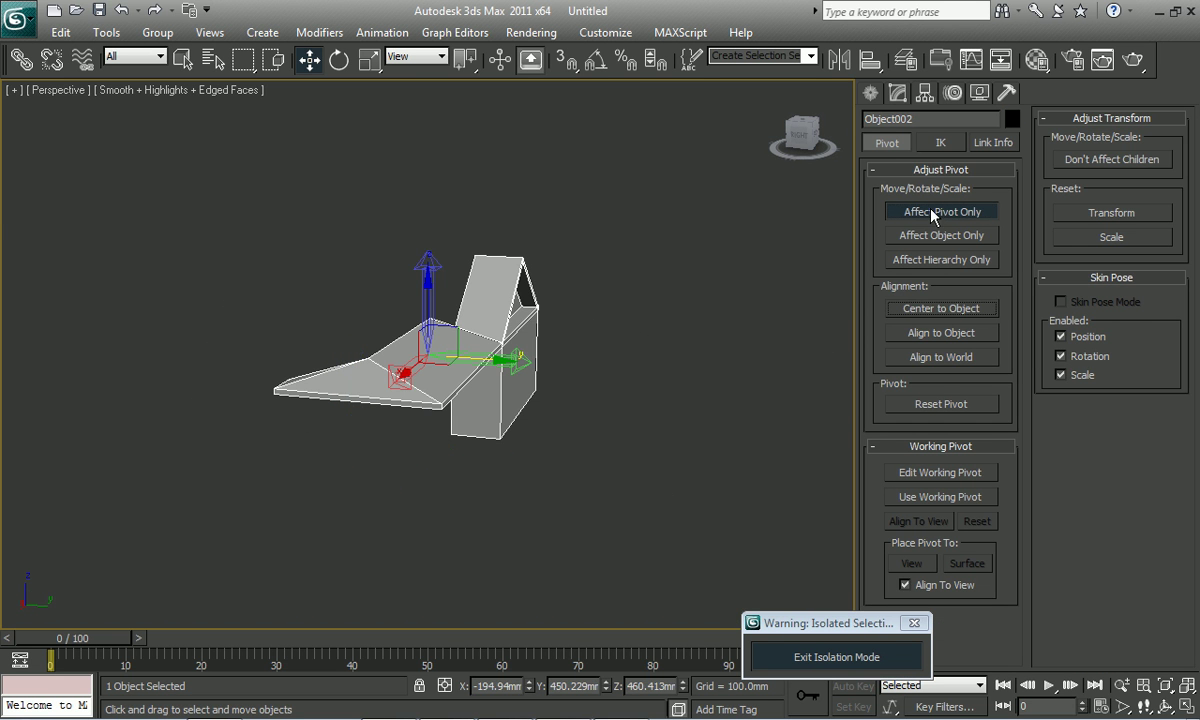
pyautogui.click(935, 212)
pyautogui.click(795, 657)
# - Move the triangular Object001 onto the main roof's end and compare with 12.jpg
pyautogui.click(576, 315)
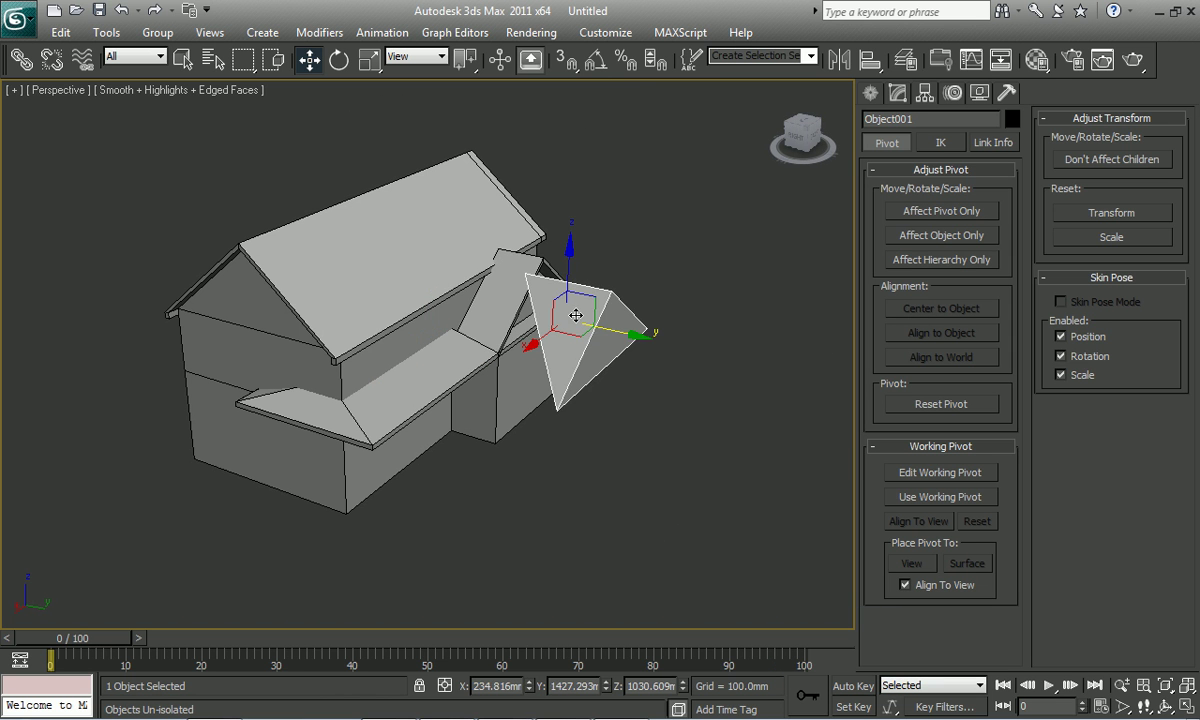
pyautogui.moveTo(607, 333)
pyautogui.mouseDown()
pyautogui.moveTo(385, 270)
pyautogui.moveTo(411, 266)
pyautogui.mouseUp()
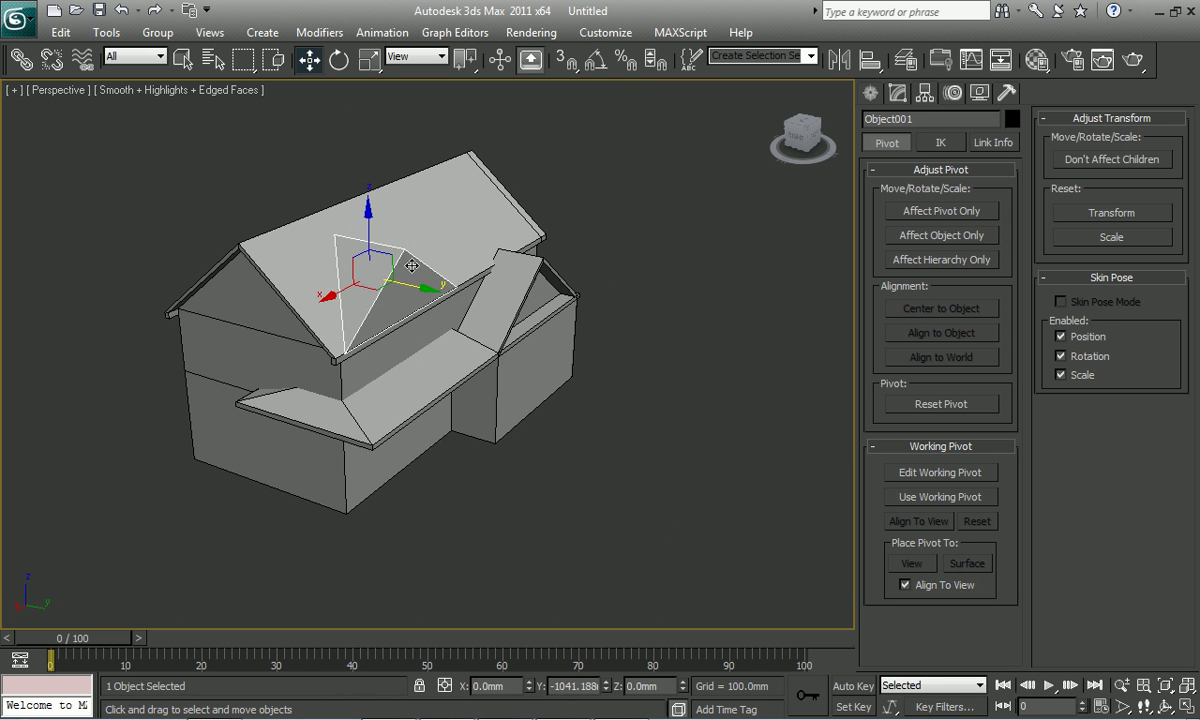
pyautogui.scroll(4, 411, 266)
pyautogui.moveTo(500, 258); pyautogui.dragTo(491, 279)
pyautogui.scroll(-5, 491, 279)
pyautogui.keyDown('alt'); pyautogui.moveTo(571, 348); pyautogui.dragTo(640, 400, button='middle'); pyautogui.keyUp('alt')
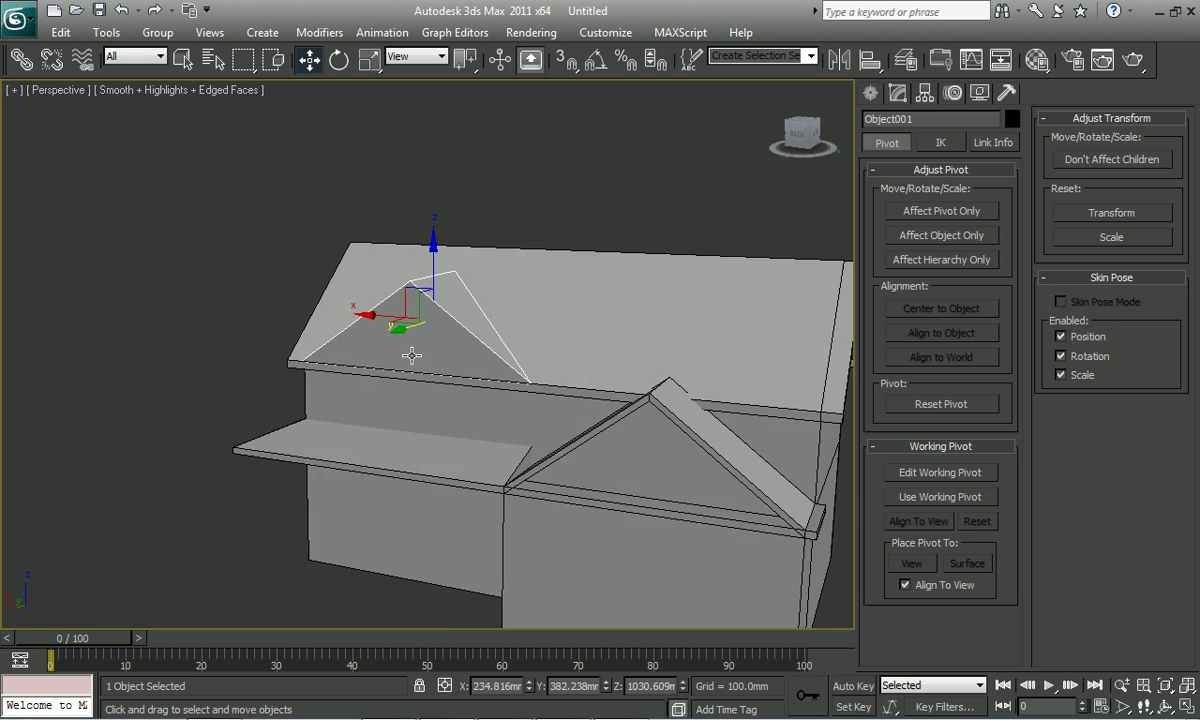
pyautogui.click(563, 703)
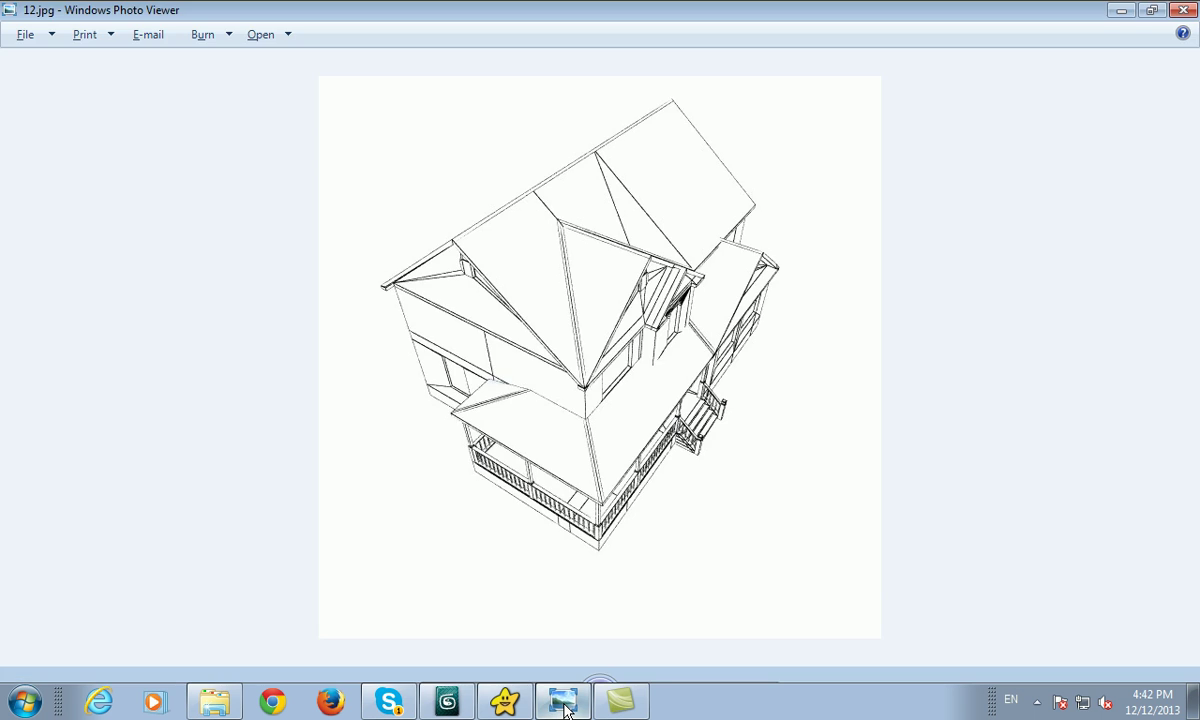
pyautogui.click(563, 703)
# - Try moving the triangle across the roof, then turn on 3D snapping and undo that move
pyautogui.keyDown('alt'); pyautogui.moveTo(415, 420); pyautogui.dragTo(447, 327, button='middle'); pyautogui.keyUp('alt')
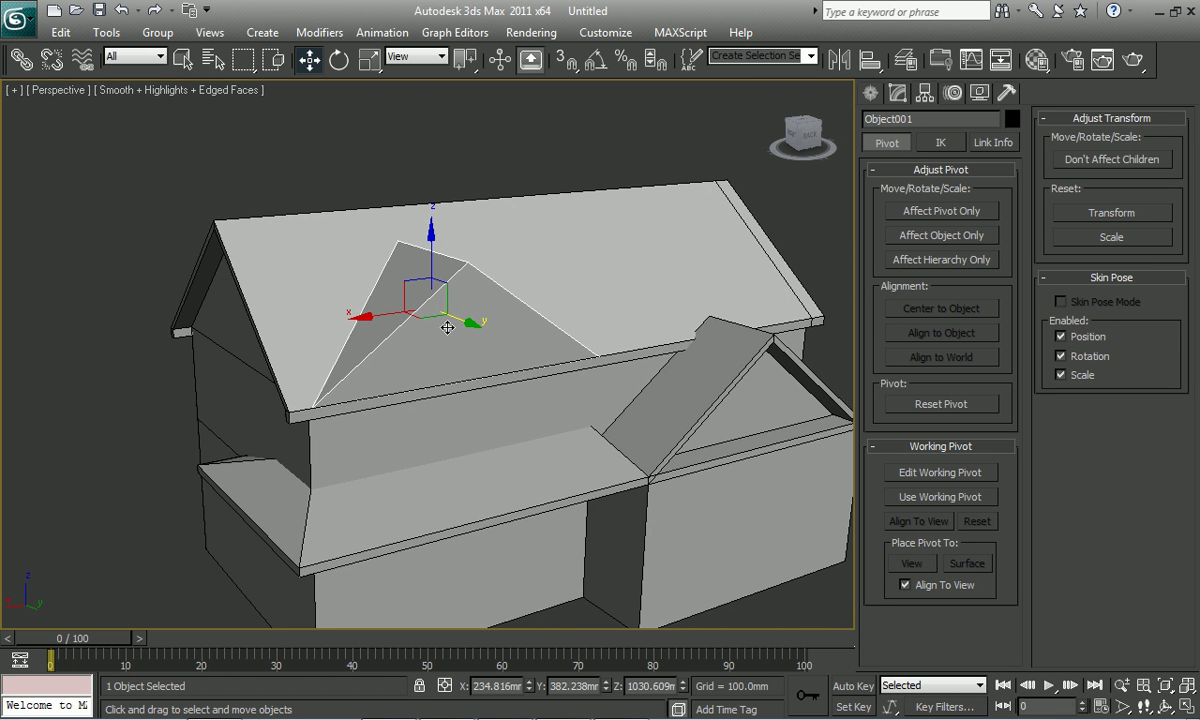
pyautogui.scroll(3, 467, 332)
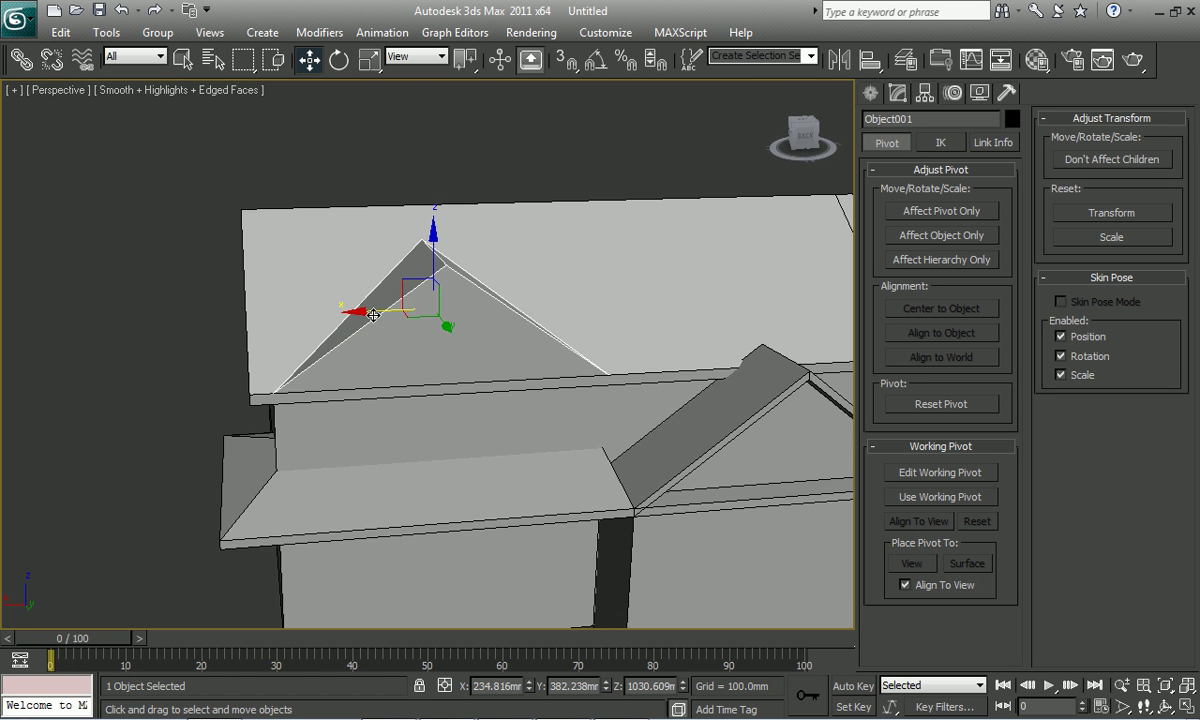
pyautogui.scroll(-3, 436, 351)
pyautogui.keyDown('alt'); pyautogui.moveTo(410, 330); pyautogui.dragTo(436, 351, button='middle'); pyautogui.keyUp('alt')
pyautogui.moveTo(444, 326); pyautogui.dragTo(466, 366)
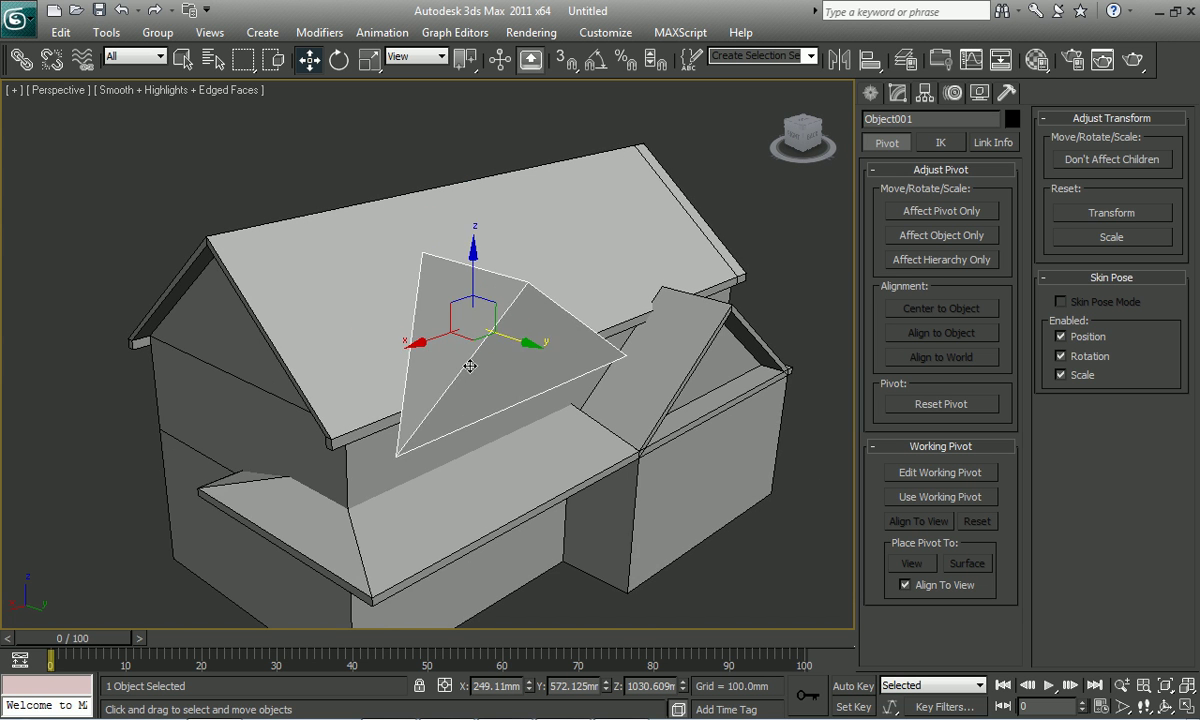
pyautogui.keyDown('alt'); pyautogui.moveTo(466, 366); pyautogui.dragTo(469, 362, button='middle'); pyautogui.keyUp('alt')
pyautogui.press('s')
pyautogui.hotkey('ctrl', 'z')
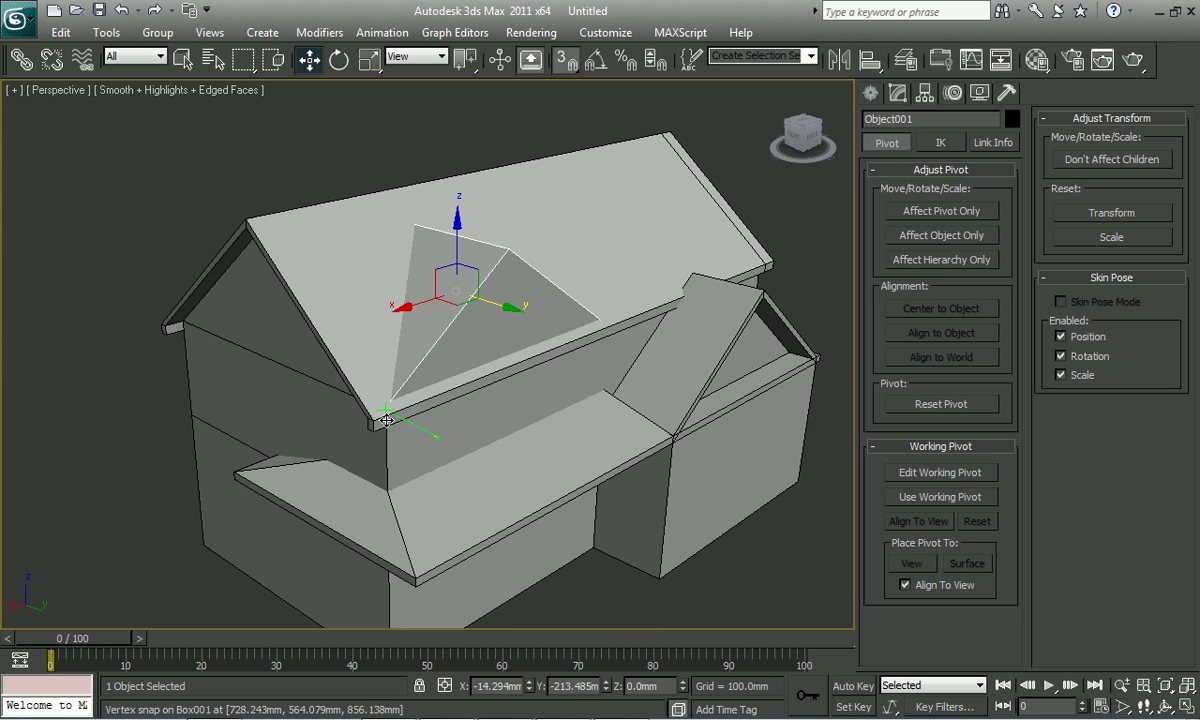
# - Set Vertex snapping and snap the triangle's corner onto the main roof vertex, checking 12.jpg
pyautogui.rightClick(566, 64)
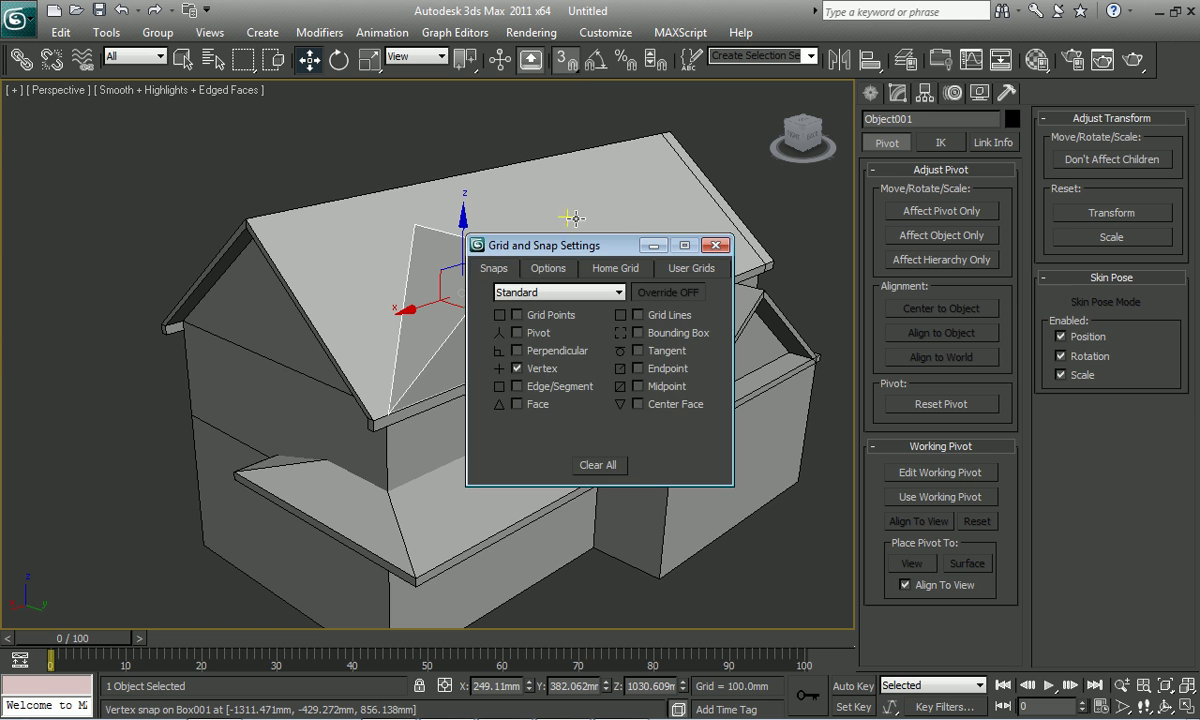
pyautogui.click(716, 246)
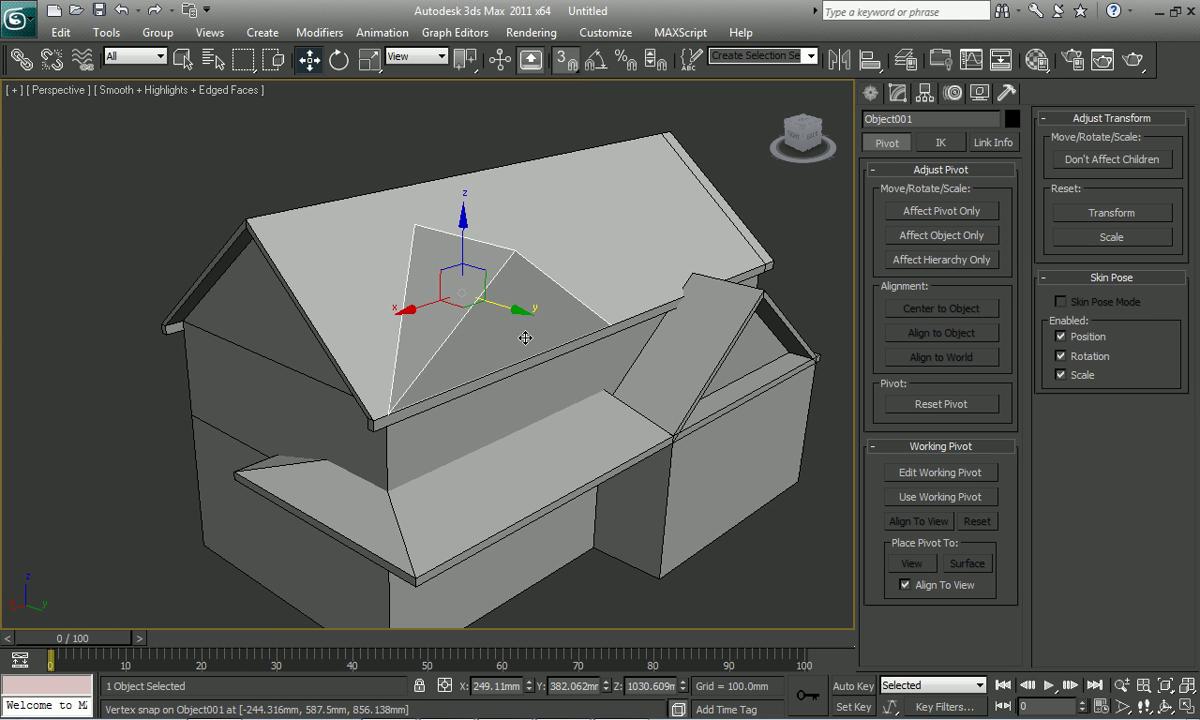
pyautogui.moveTo(390, 410); pyautogui.dragTo(375, 417)
pyautogui.scroll(3, 533, 381)
pyautogui.moveTo(533, 381)
pyautogui.keyDown('alt'); pyautogui.mouseDown(button='middle')
pyautogui.moveTo(407, 351)
pyautogui.moveTo(469, 383)
pyautogui.mouseUp(button='middle'); pyautogui.keyUp('alt')
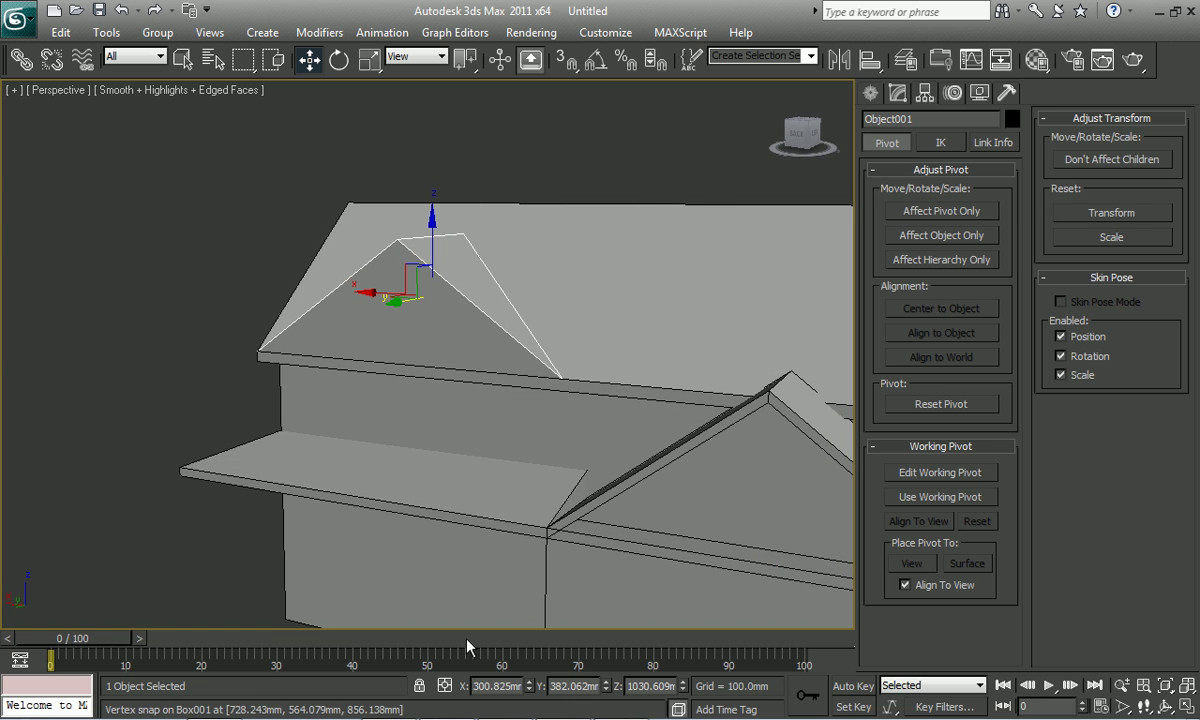
pyautogui.click(550, 706)
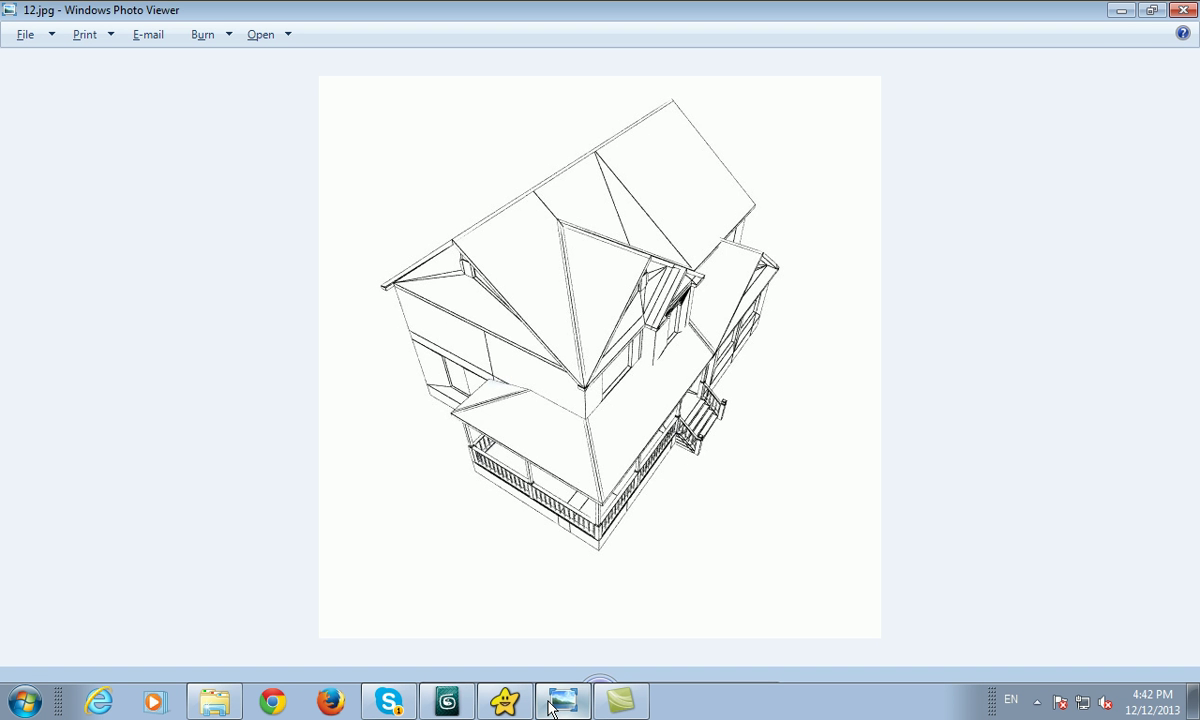
pyautogui.click(550, 706)
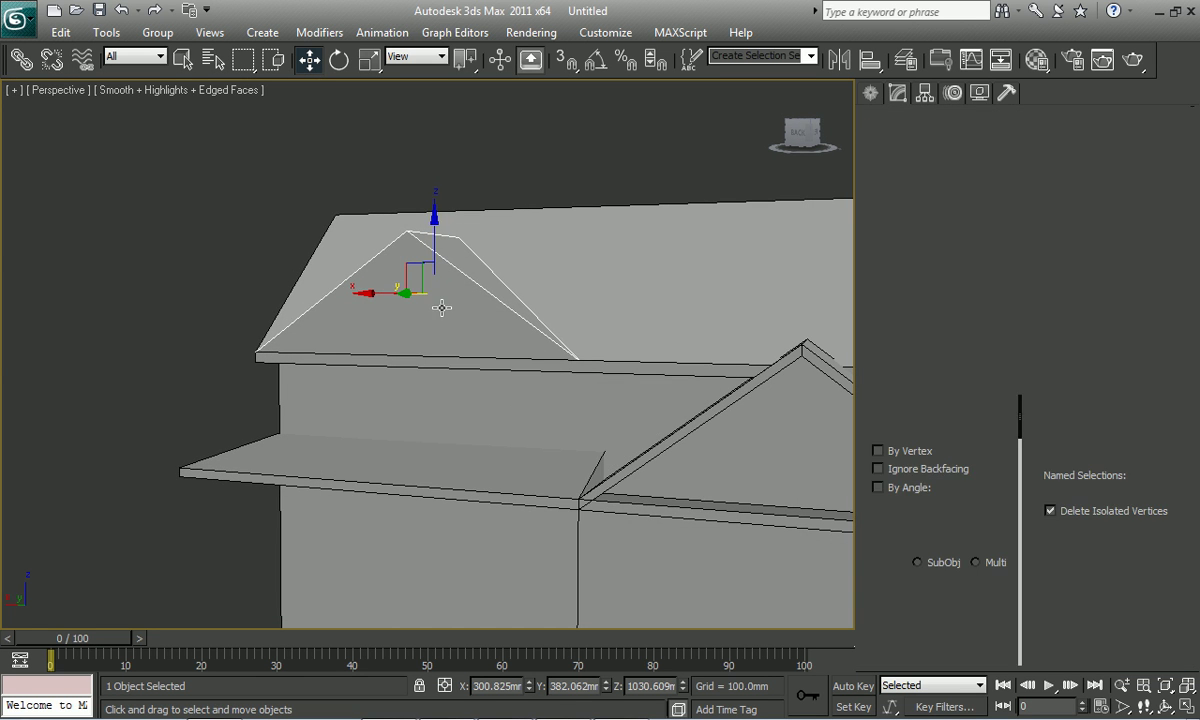
# - Inset the triangle's front face in Polygon mode
pyautogui.rightClick(500, 275)
pyautogui.click(443, 323)
pyautogui.moveTo(452, 331); pyautogui.dragTo(508, 368)
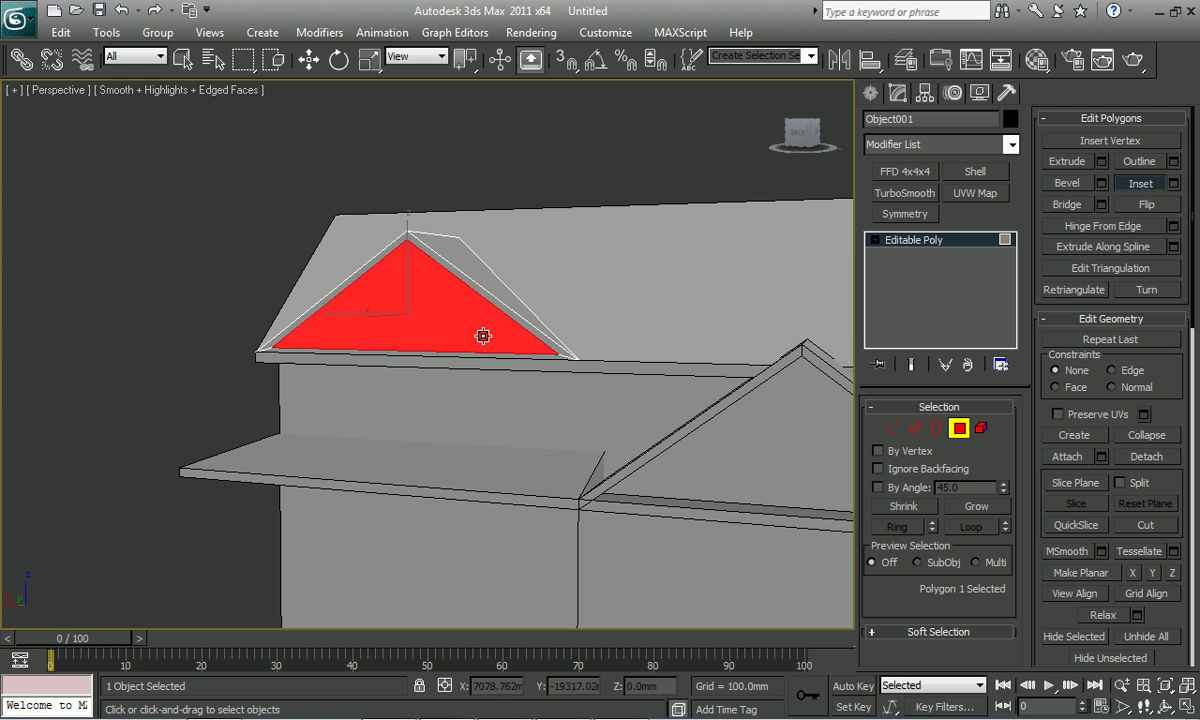
pyautogui.press('w')
# - Extrude the inset gable face to -36.677 mm and bring up the 12.jpg drawing
pyautogui.rightClick(445, 327)
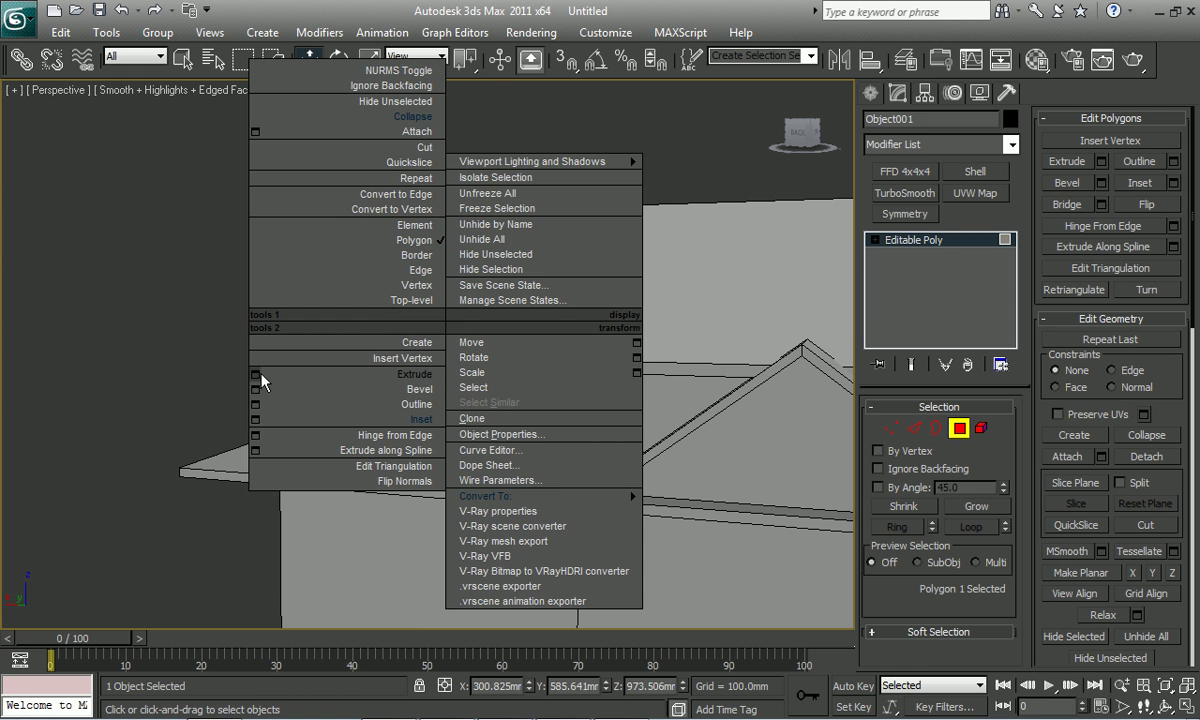
pyautogui.click(385, 365)
pyautogui.rightClick(420, 349)
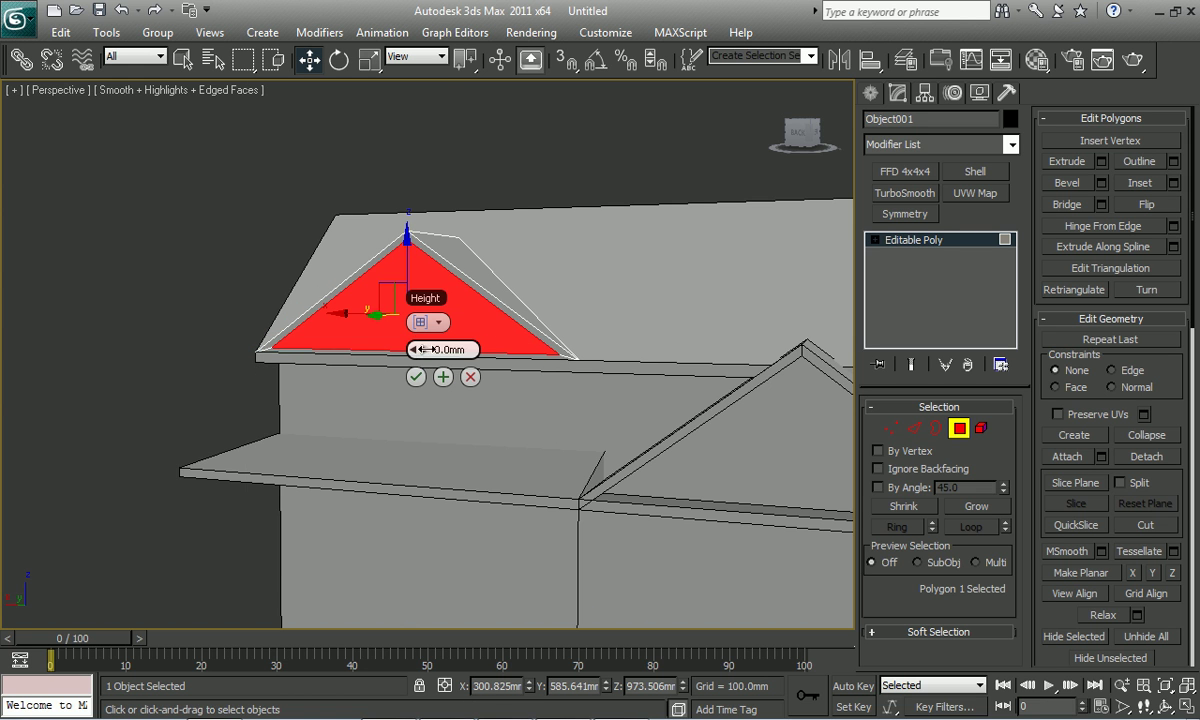
pyautogui.scroll(3, 435, 408)
pyautogui.keyDown('alt'); pyautogui.moveTo(455, 495); pyautogui.dragTo(392, 445, button='middle'); pyautogui.keyUp('alt')
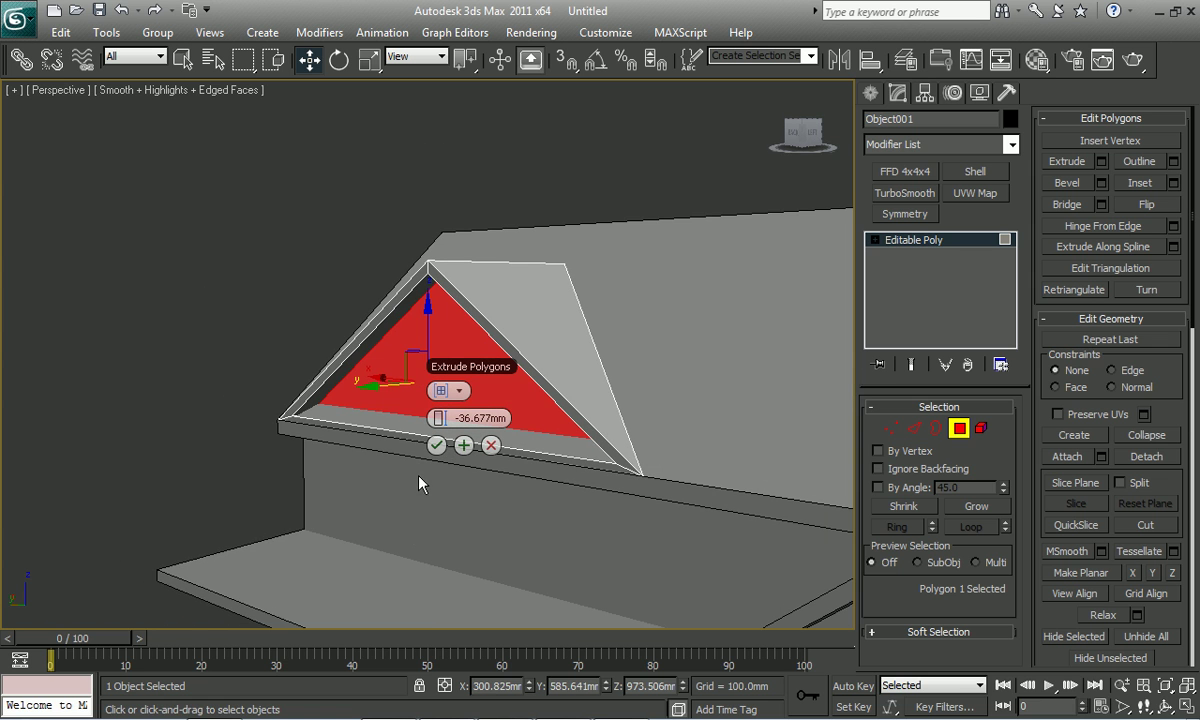
pyautogui.click(562, 703)
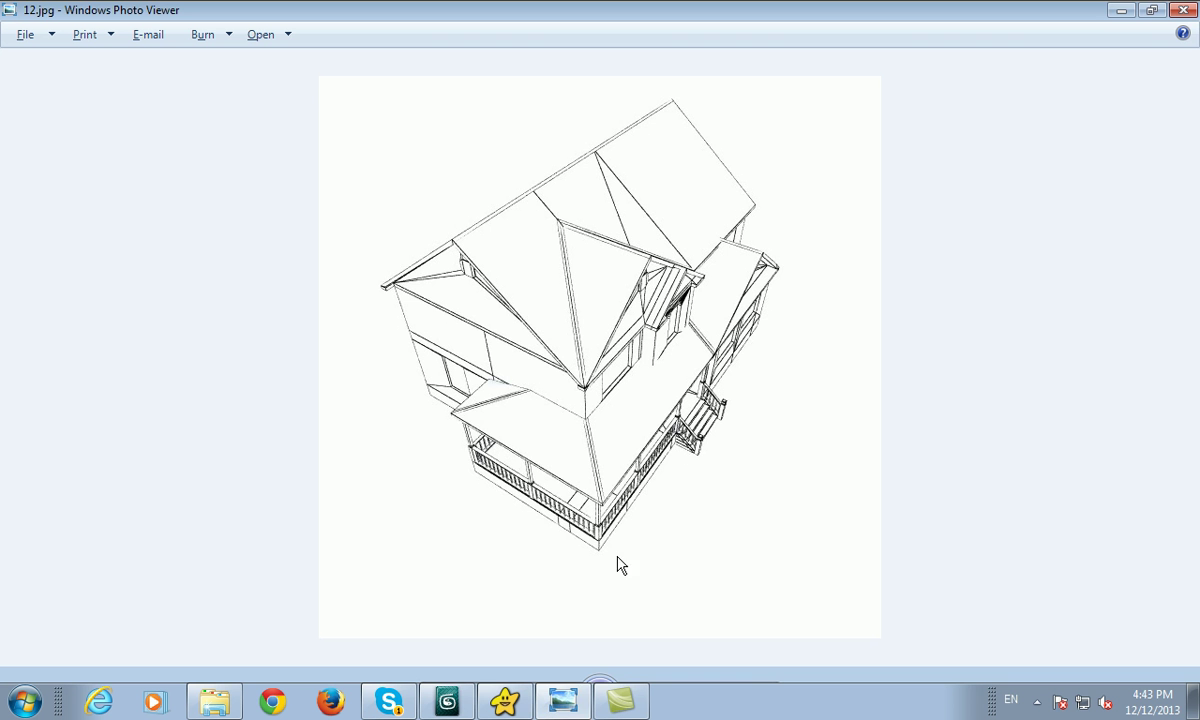
# - Zoom in and step from 12.jpg through 2.jpg to the blue-roofed front render 3.jpg
pyautogui.scroll(2, 636, 395)
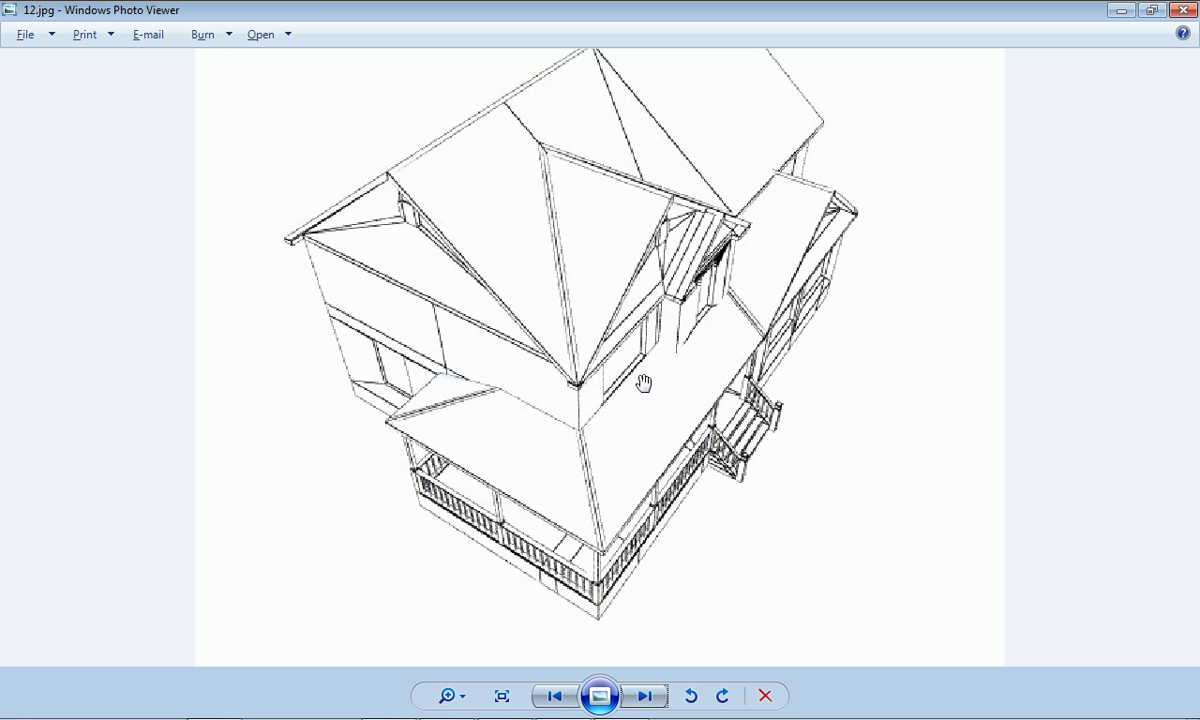
pyautogui.press('Right')
pyautogui.press('Right')
pyautogui.press('Right')
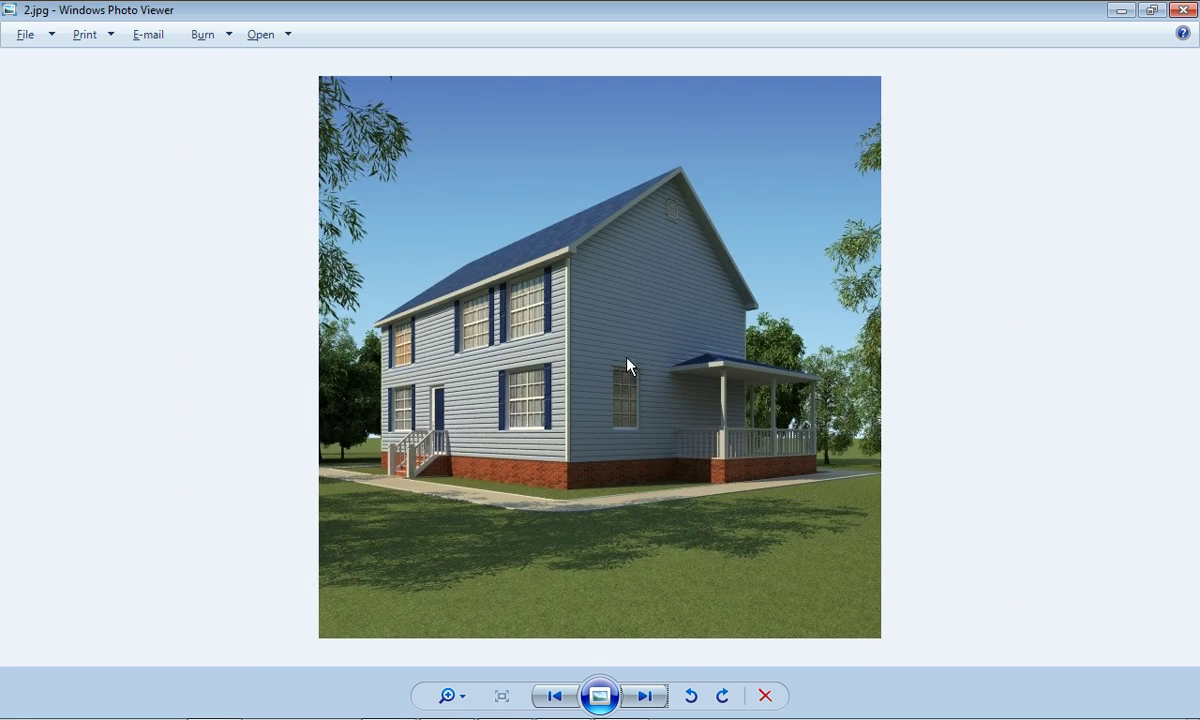
pyautogui.press('Right')
pyautogui.scroll(2, 440, 273)
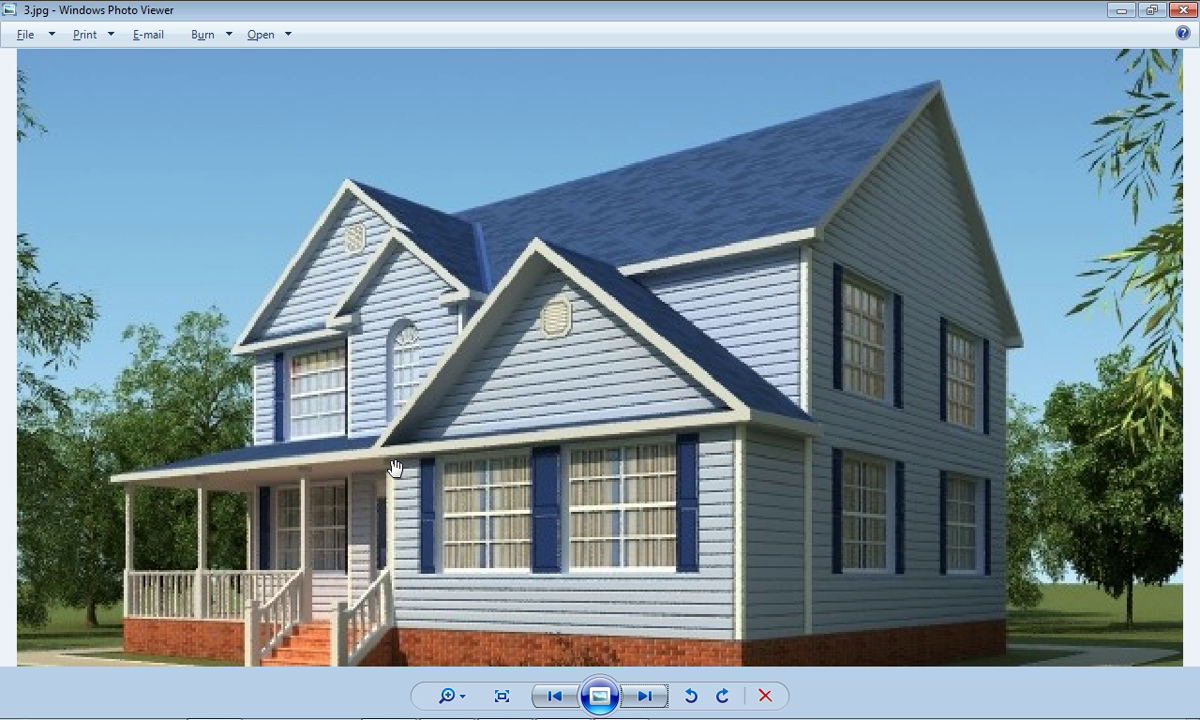
# - Commit the inward extrusion of the dormer gable face
pyautogui.click(450, 702)
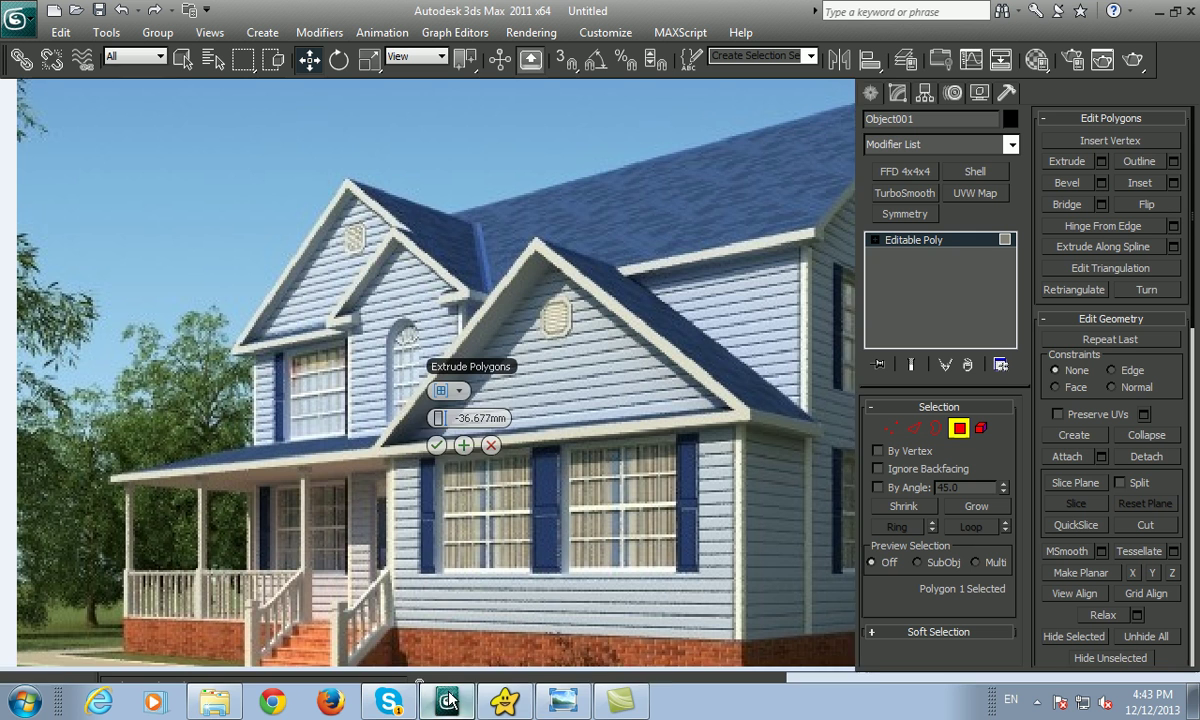
pyautogui.moveTo(375, 468)
pyautogui.keyDown('alt'); pyautogui.mouseDown(button='middle')
pyautogui.moveTo(275, 453)
pyautogui.moveTo(292, 458)
pyautogui.mouseUp(button='middle'); pyautogui.keyUp('alt')
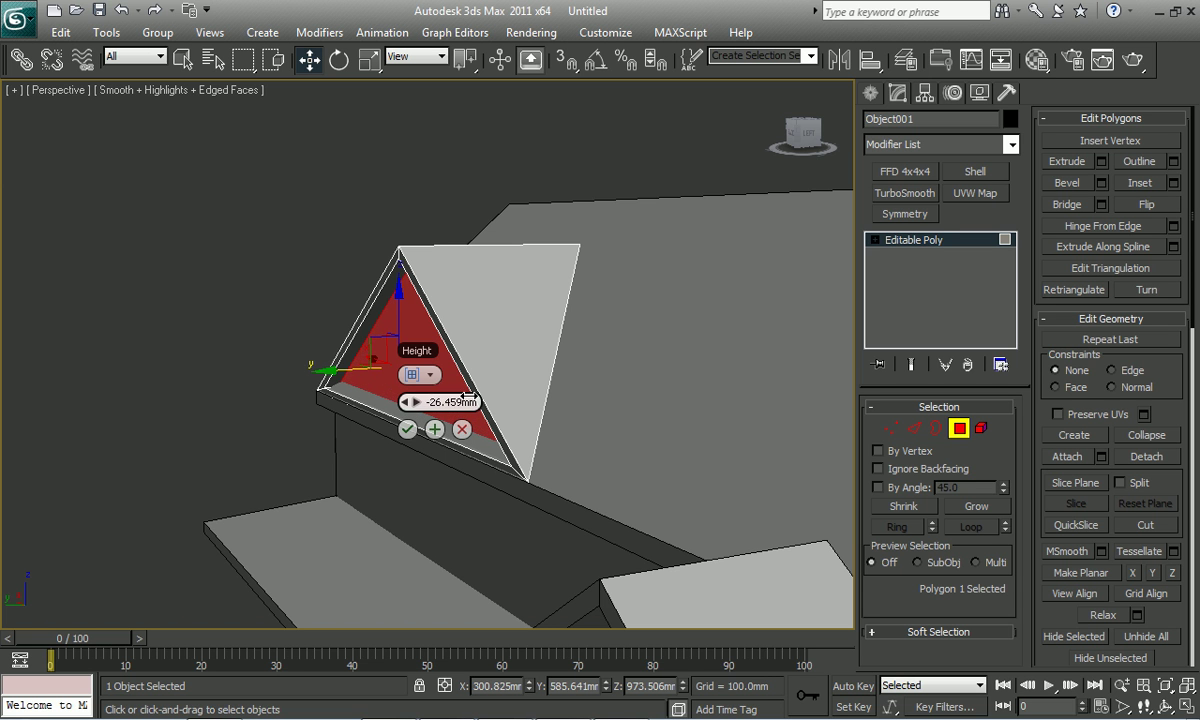
pyautogui.click(408, 430)
pyautogui.keyDown('alt'); pyautogui.moveTo(382, 404); pyautogui.dragTo(484, 266, button='middle'); pyautogui.keyUp('alt')
pyautogui.click(484, 266)
pyautogui.keyDown('alt'); pyautogui.moveTo(477, 324); pyautogui.dragTo(447, 265, button='middle'); pyautogui.keyUp('alt')
pyautogui.moveTo(513, 289)
pyautogui.keyDown('alt'); pyautogui.mouseDown(button='middle')
pyautogui.moveTo(490, 337)
pyautogui.moveTo(460, 353)
pyautogui.mouseUp(button='middle'); pyautogui.keyUp('alt')
# - Connect the four sloping trim edges with one new edge loop in wireframe
pyautogui.press('2')
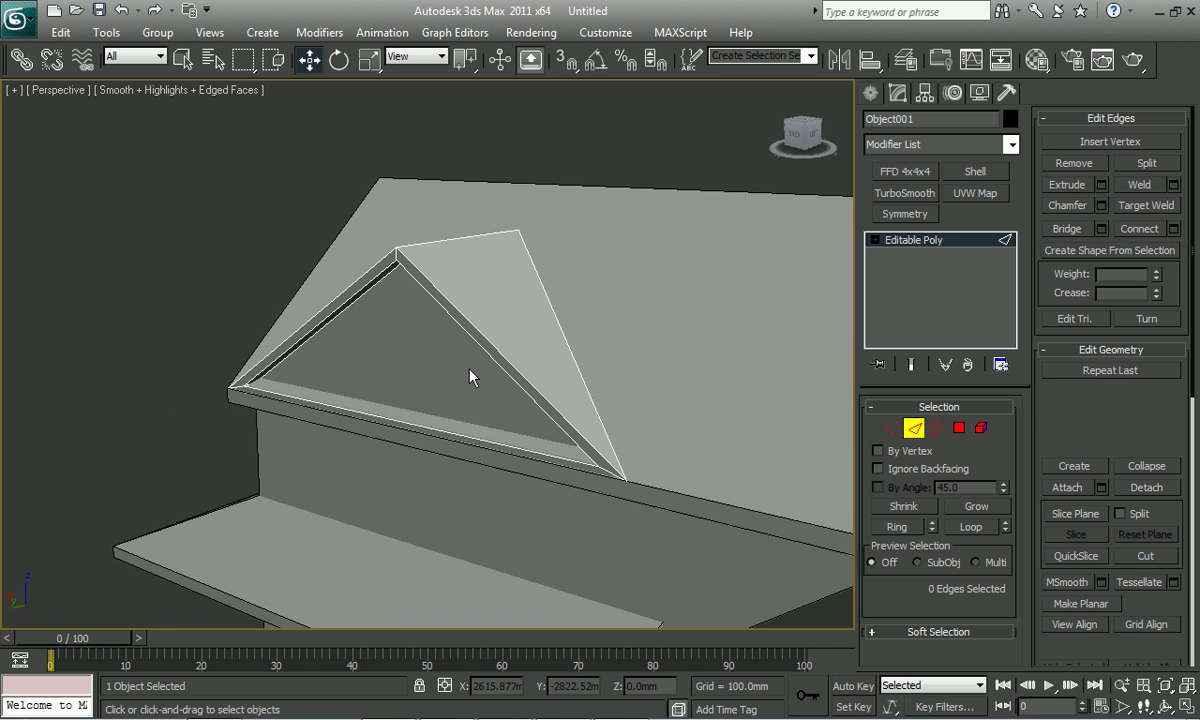
pyautogui.press('F3')
pyautogui.press('F3')
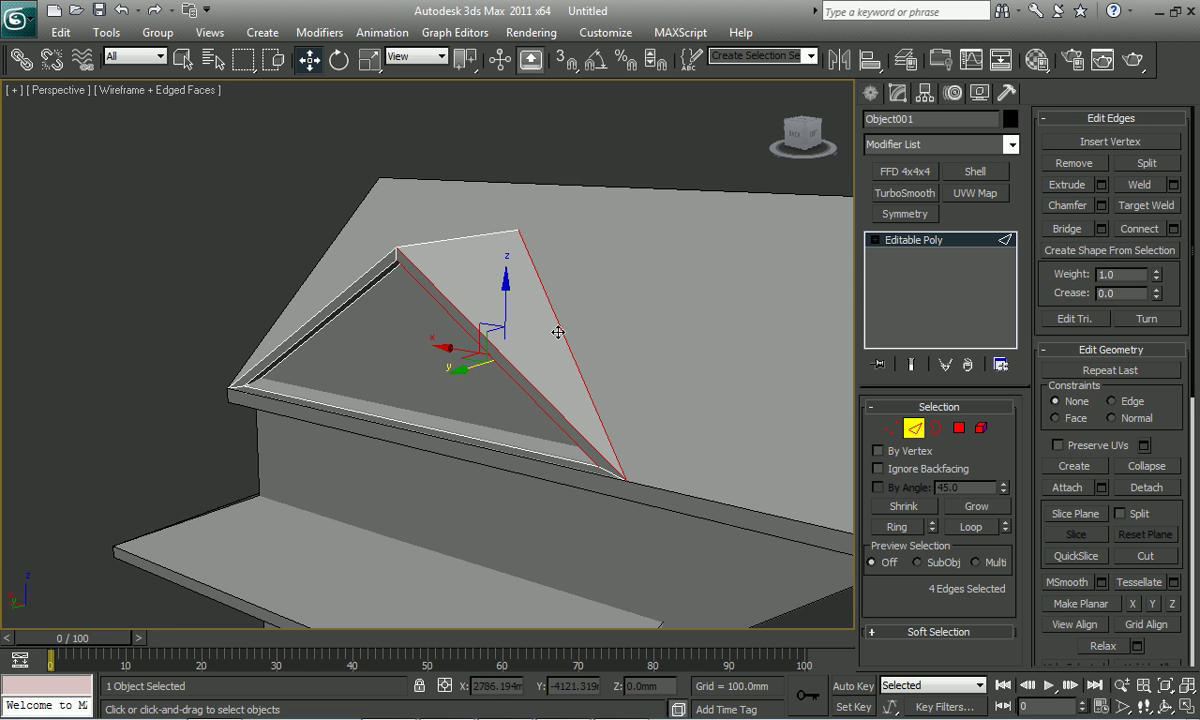
pyautogui.rightClick(545, 334)
pyautogui.click(378, 398)
pyautogui.keyDown('alt'); pyautogui.moveTo(367, 399); pyautogui.dragTo(559, 350, button='middle'); pyautogui.keyUp('alt')
pyautogui.moveTo(555, 338); pyautogui.dragTo(680, 343)
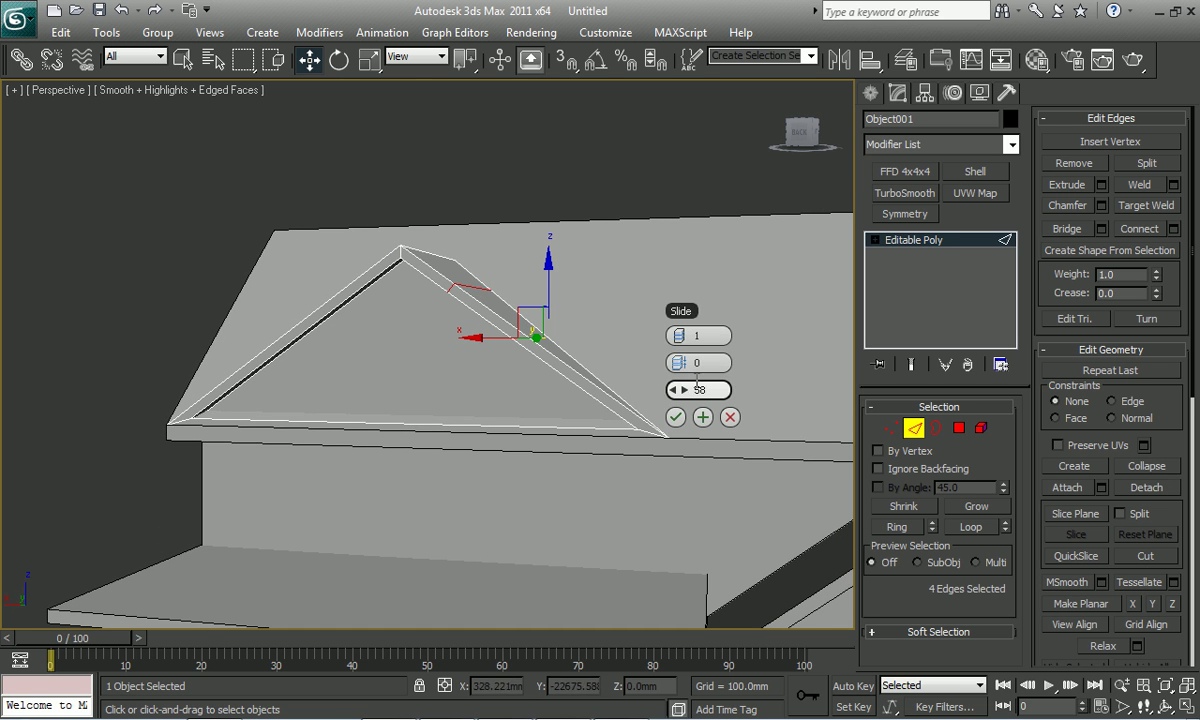
pyautogui.moveTo(641, 414)
pyautogui.keyDown('alt'); pyautogui.mouseDown(button='middle')
pyautogui.moveTo(686, 400)
pyautogui.moveTo(592, 420)
pyautogui.moveTo(654, 405)
pyautogui.moveTo(576, 442)
pyautogui.mouseUp(button='middle'); pyautogui.keyUp('alt')
pyautogui.click(684, 418)
pyautogui.press('4')
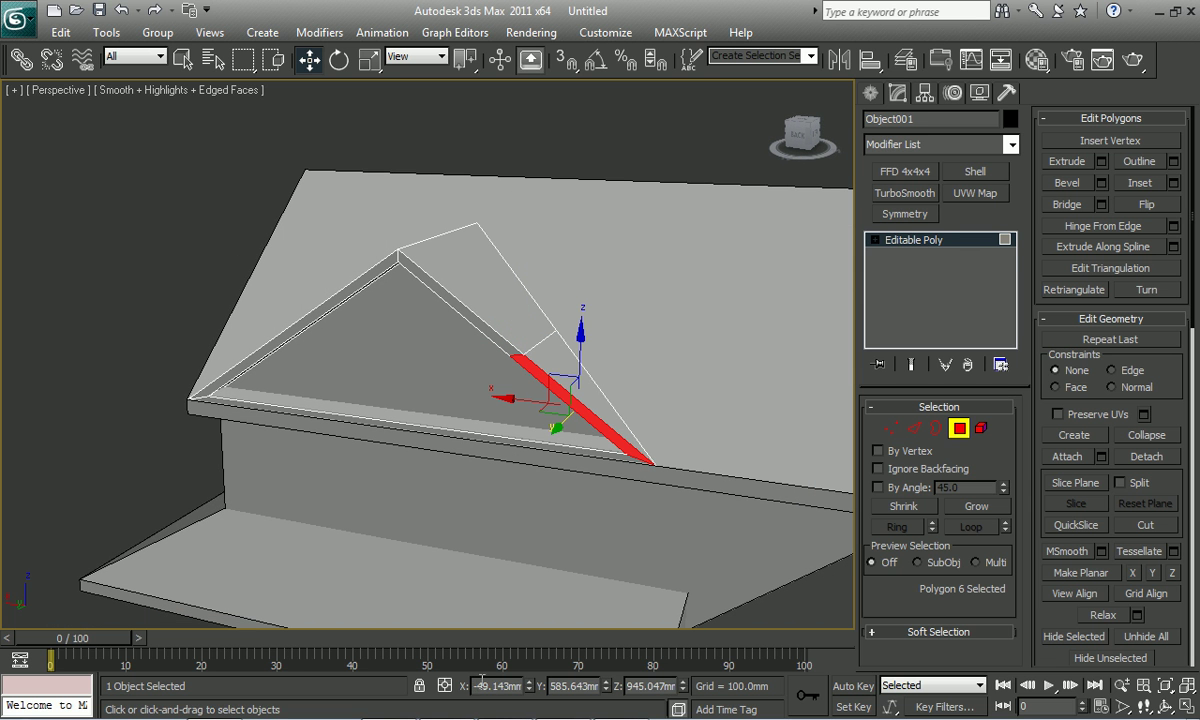
pyautogui.click(564, 700)
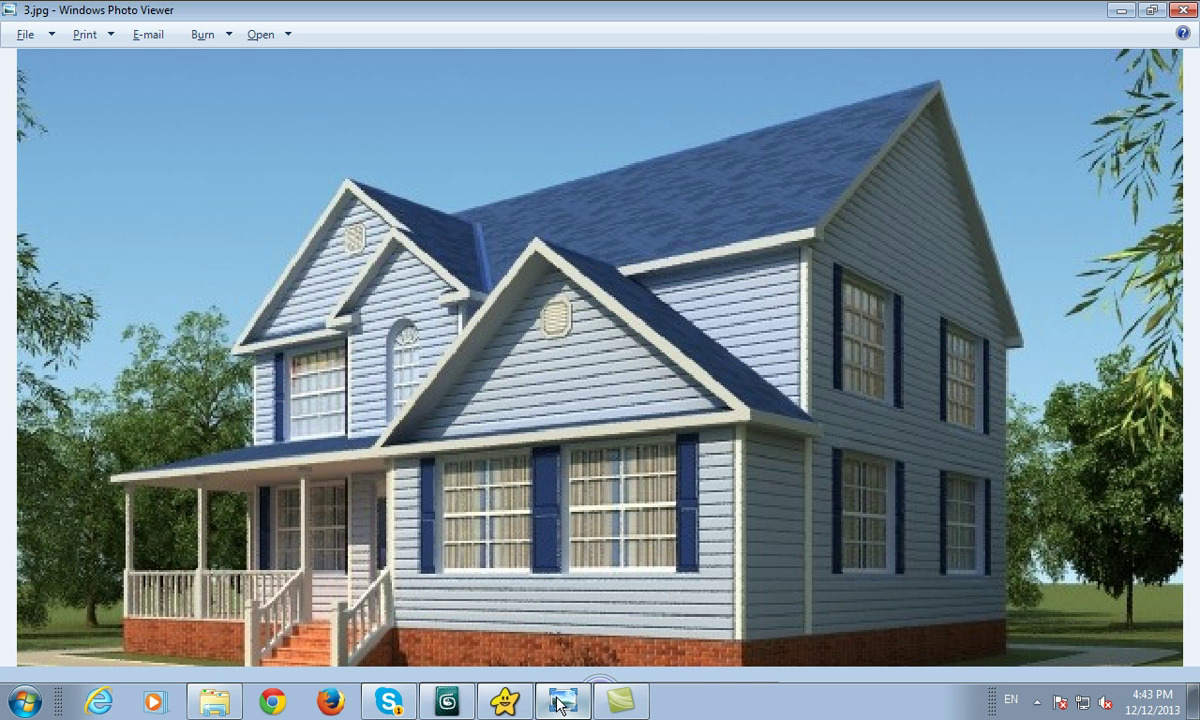
# - Extrude the narrow dormer roof-edge strip 77.551 mm into raised trim
pyautogui.click(553, 705)
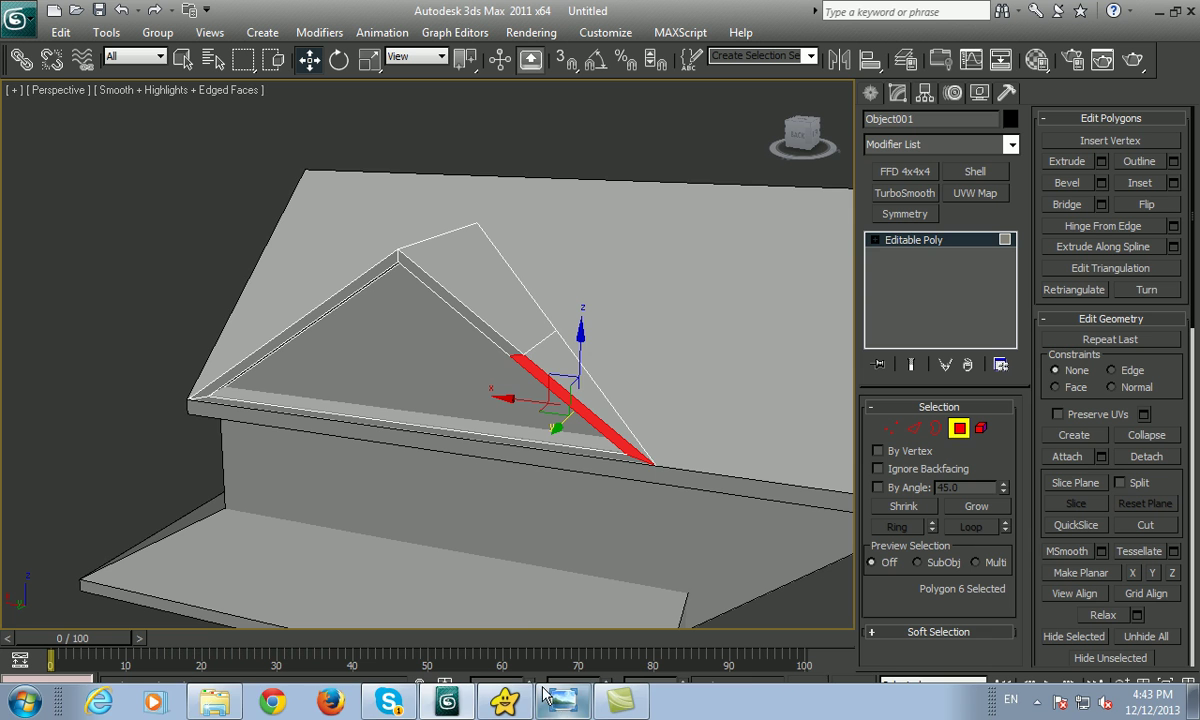
pyautogui.rightClick(587, 403)
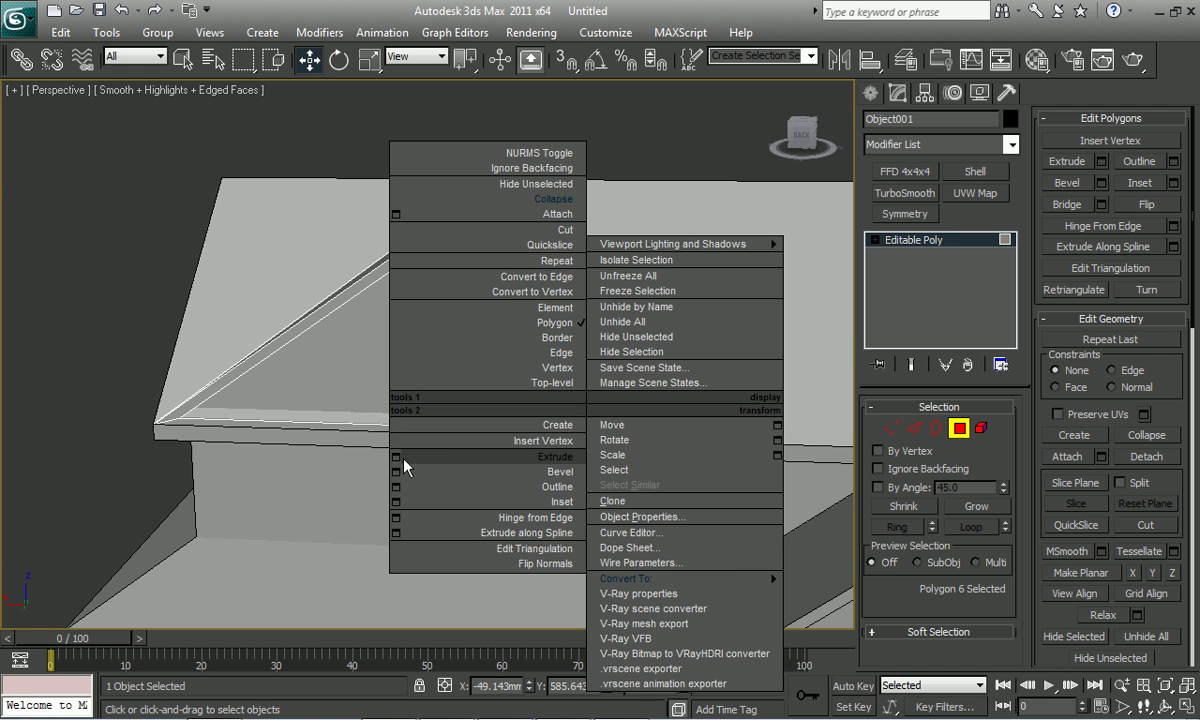
pyautogui.click(396, 457)
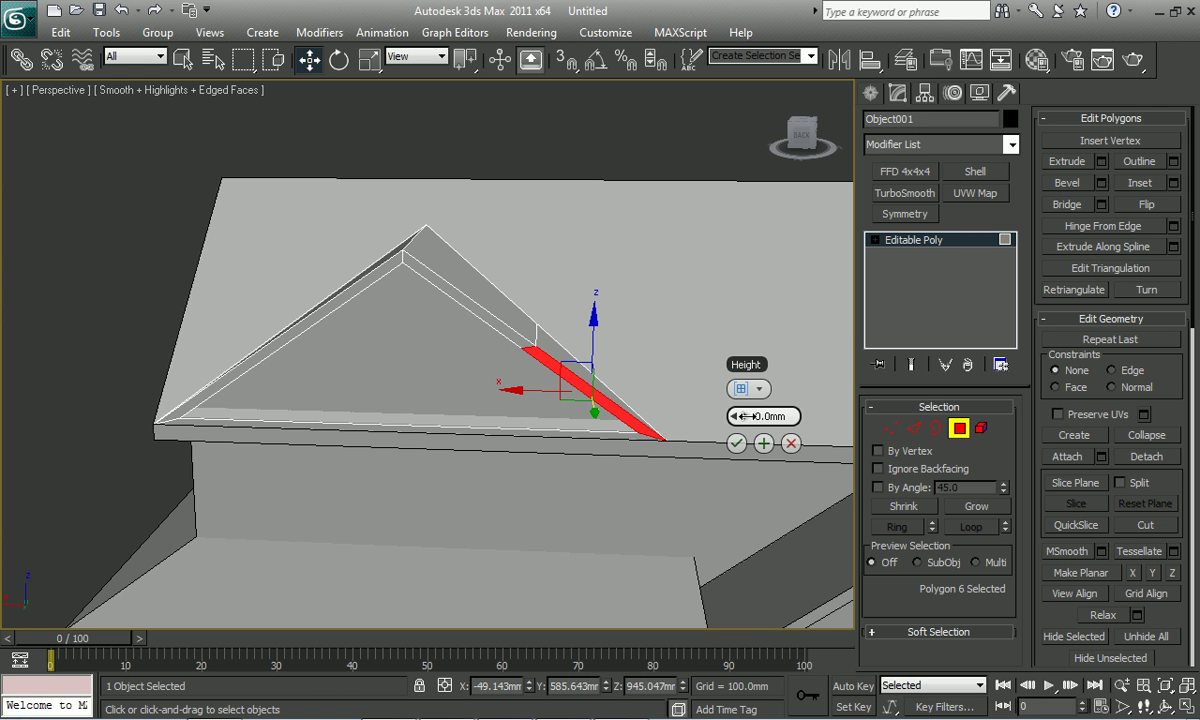
pyautogui.click(737, 444)
pyautogui.moveTo(565, 426)
pyautogui.keyDown('alt'); pyautogui.mouseDown(button='middle')
pyautogui.moveTo(553, 437)
pyautogui.moveTo(459, 421)
pyautogui.moveTo(461, 437)
pyautogui.moveTo(498, 450)
pyautogui.moveTo(501, 509)
pyautogui.moveTo(544, 450)
pyautogui.moveTo(610, 450)
pyautogui.mouseUp(button='middle'); pyautogui.keyUp('alt')
# - Shrink the polygon selection and return to object level on Object001
pyautogui.click(922, 509)
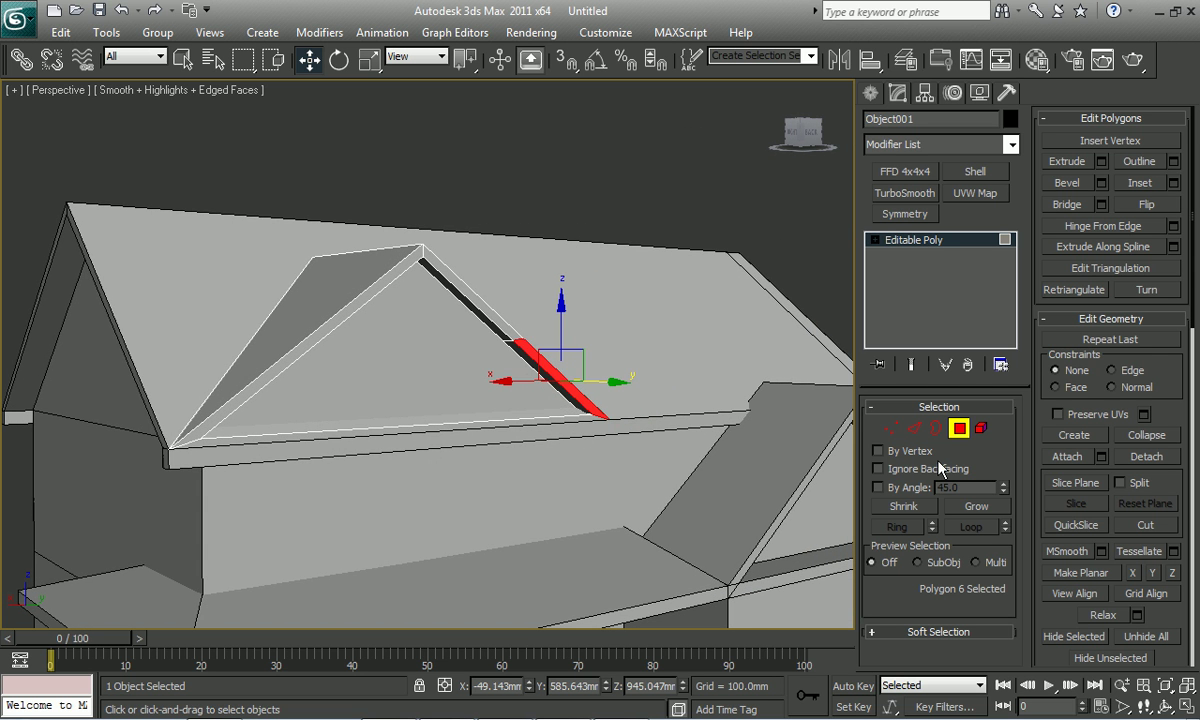
pyautogui.click(959, 428)
pyautogui.moveTo(584, 374)
pyautogui.keyDown('alt'); pyautogui.mouseDown(button='middle')
pyautogui.moveTo(528, 396)
pyautogui.moveTo(402, 358)
pyautogui.mouseUp(button='middle'); pyautogui.keyUp('alt')
# - Clone the dormer gable piece as copy Object003 and scale it down
pyautogui.keyDown('shift'); pyautogui.moveTo(402, 358); pyautogui.dragTo(310, 400); pyautogui.keyUp('shift')
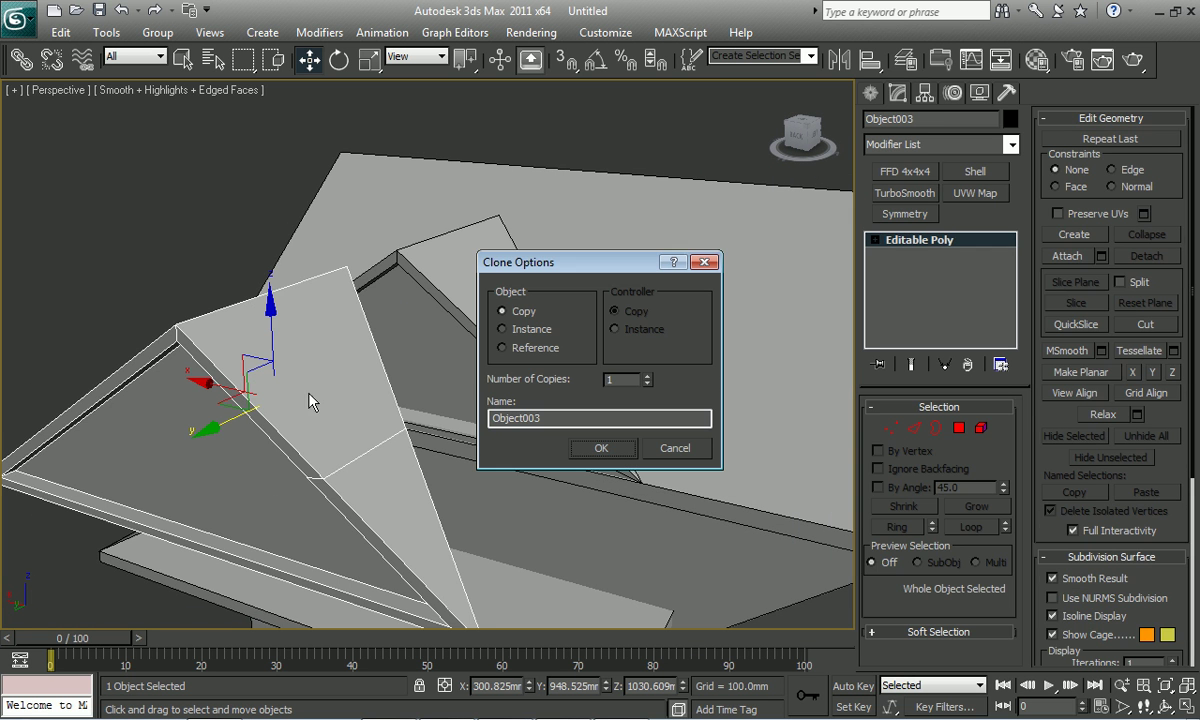
pyautogui.click(600, 450)
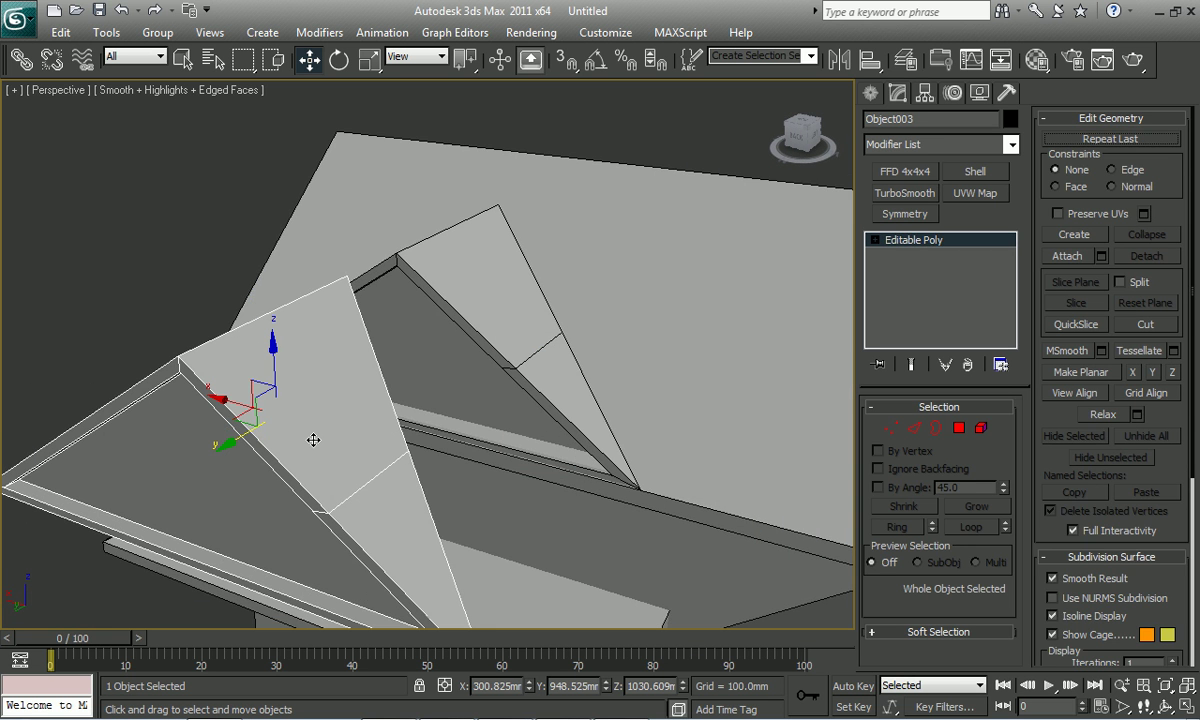
pyautogui.keyDown('alt'); pyautogui.moveTo(313, 440); pyautogui.dragTo(313, 383, button='middle'); pyautogui.keyUp('alt')
pyautogui.press('r')
pyautogui.moveTo(303, 346); pyautogui.dragTo(327, 460)
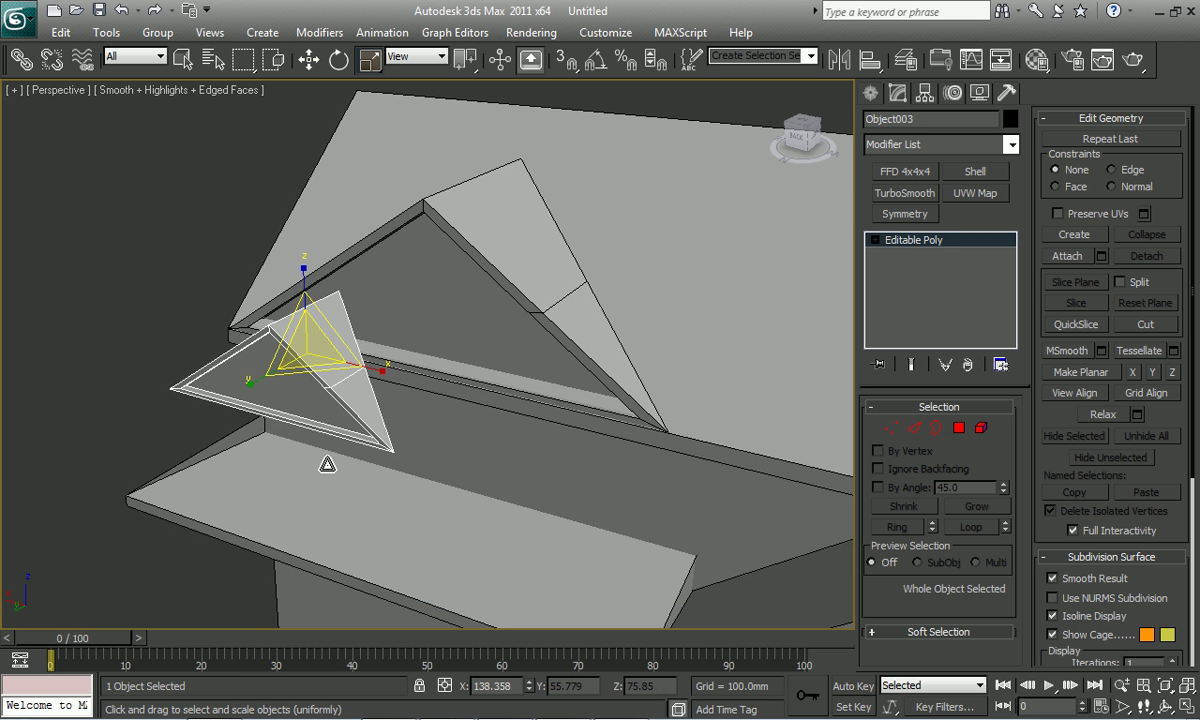
pyautogui.keyDown('alt'); pyautogui.moveTo(327, 460); pyautogui.dragTo(329, 447, button='middle'); pyautogui.keyUp('alt')
# - Vertex-snap Object003 onto the roof and nudge the triangular piece up and right
pyautogui.press('w')
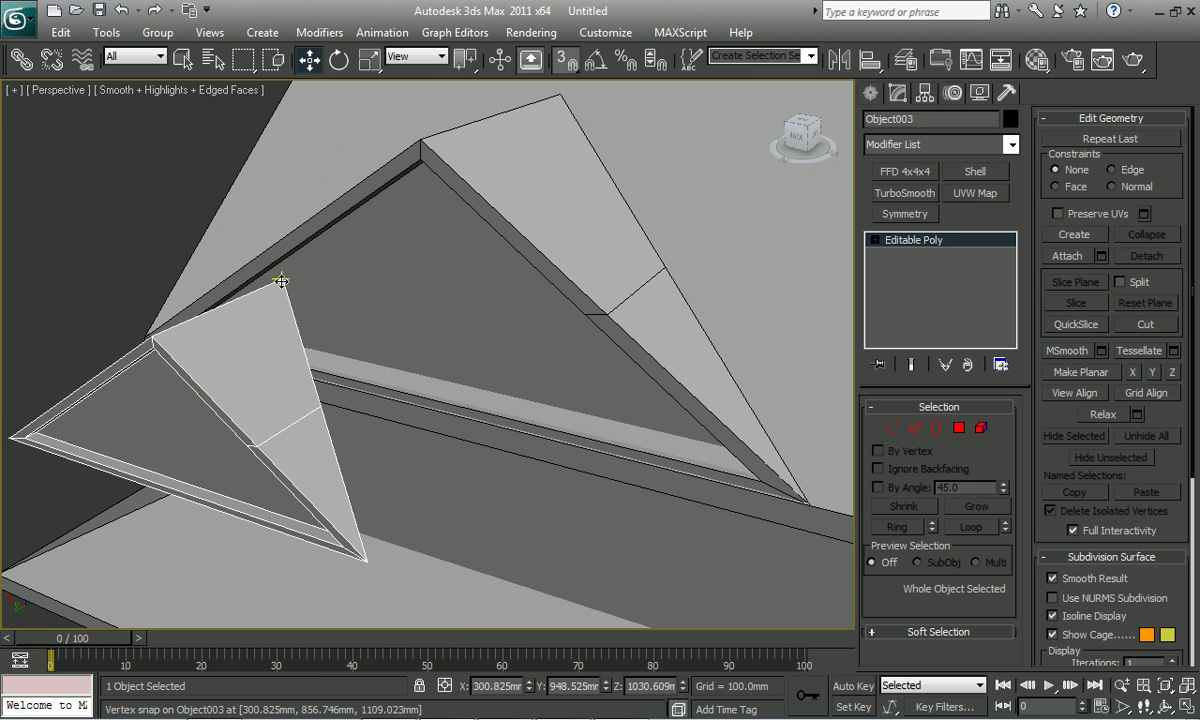
pyautogui.moveTo(282, 281); pyautogui.dragTo(600, 317)
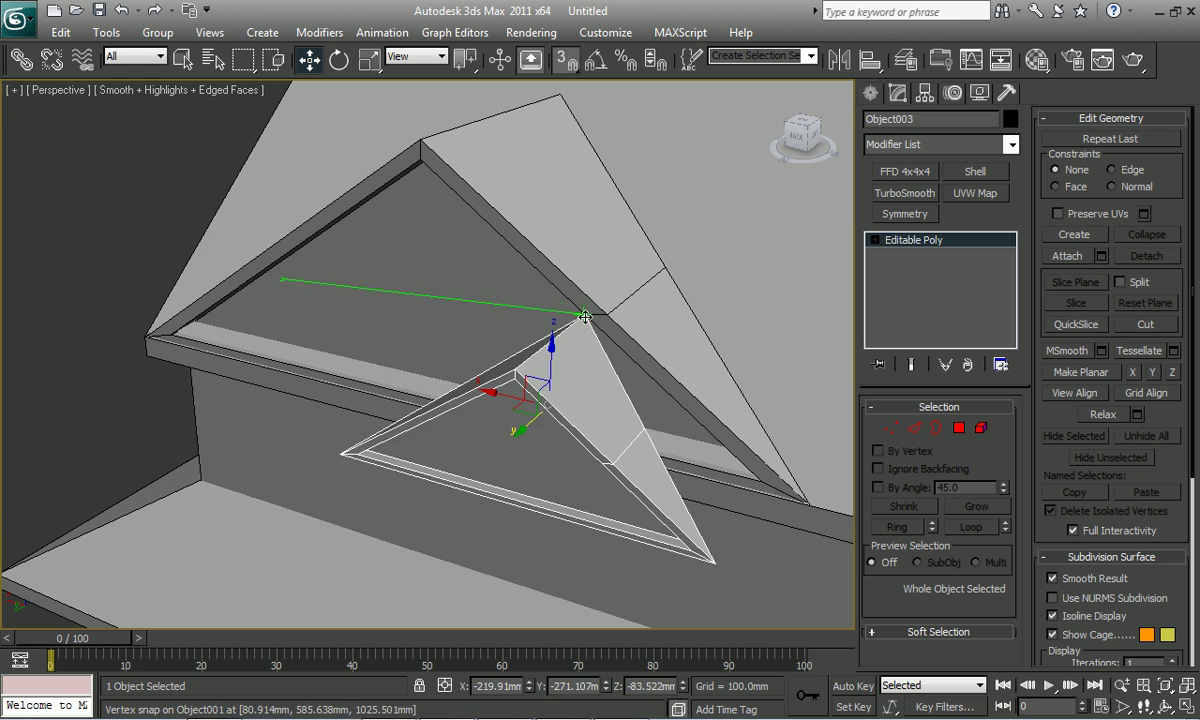
pyautogui.moveTo(651, 453)
pyautogui.keyDown('alt'); pyautogui.mouseDown(button='middle')
pyautogui.moveTo(549, 466)
pyautogui.moveTo(563, 482)
pyautogui.moveTo(488, 482)
pyautogui.moveTo(526, 492)
pyautogui.mouseUp(button='middle'); pyautogui.keyUp('alt')
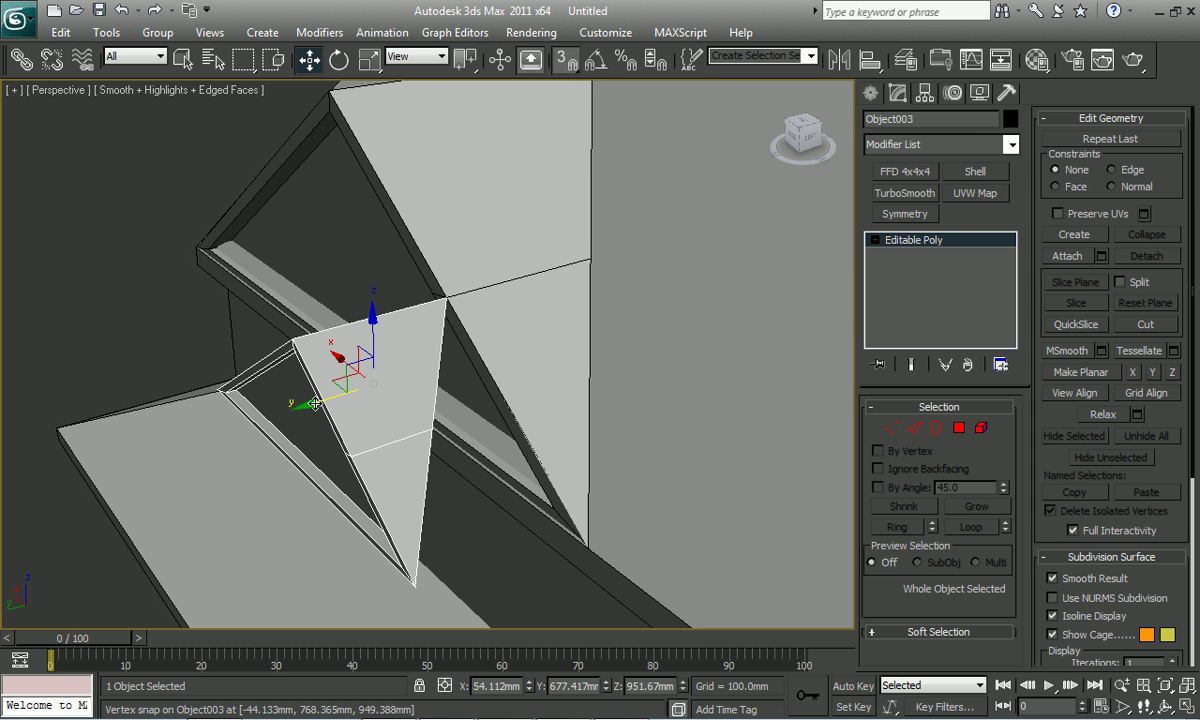
pyautogui.moveTo(315, 405); pyautogui.dragTo(419, 367)
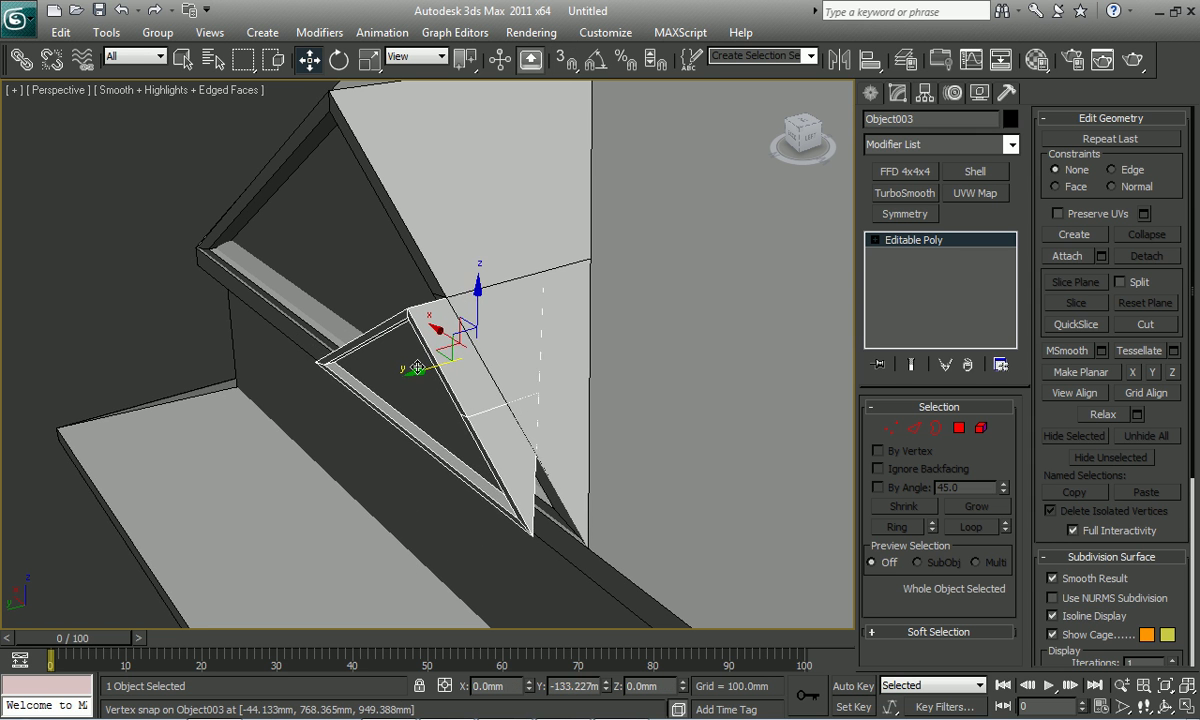
pyautogui.moveTo(505, 438)
pyautogui.keyDown('alt'); pyautogui.mouseDown(button='middle')
pyautogui.moveTo(466, 415)
pyautogui.moveTo(469, 402)
pyautogui.moveTo(443, 398)
pyautogui.moveTo(485, 423)
pyautogui.moveTo(674, 418)
pyautogui.moveTo(755, 372)
pyautogui.mouseUp(button='middle'); pyautogui.keyUp('alt')
# - Compare the triangular roof piece against reference 3.jpg, switching between viewer and scene
pyautogui.click(563, 700)
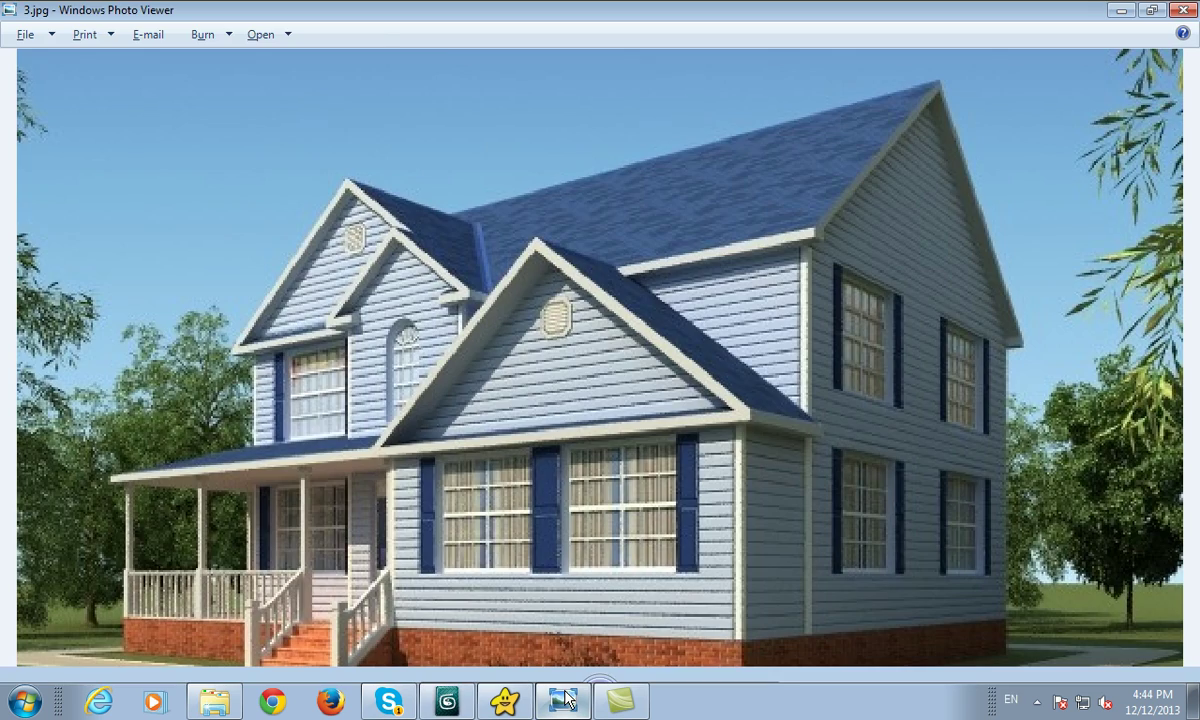
pyautogui.click(563, 700)
pyautogui.moveTo(506, 436)
pyautogui.keyDown('alt'); pyautogui.mouseDown(button='middle')
pyautogui.moveTo(415, 458)
pyautogui.moveTo(437, 497)
pyautogui.mouseUp(button='middle'); pyautogui.keyUp('alt')
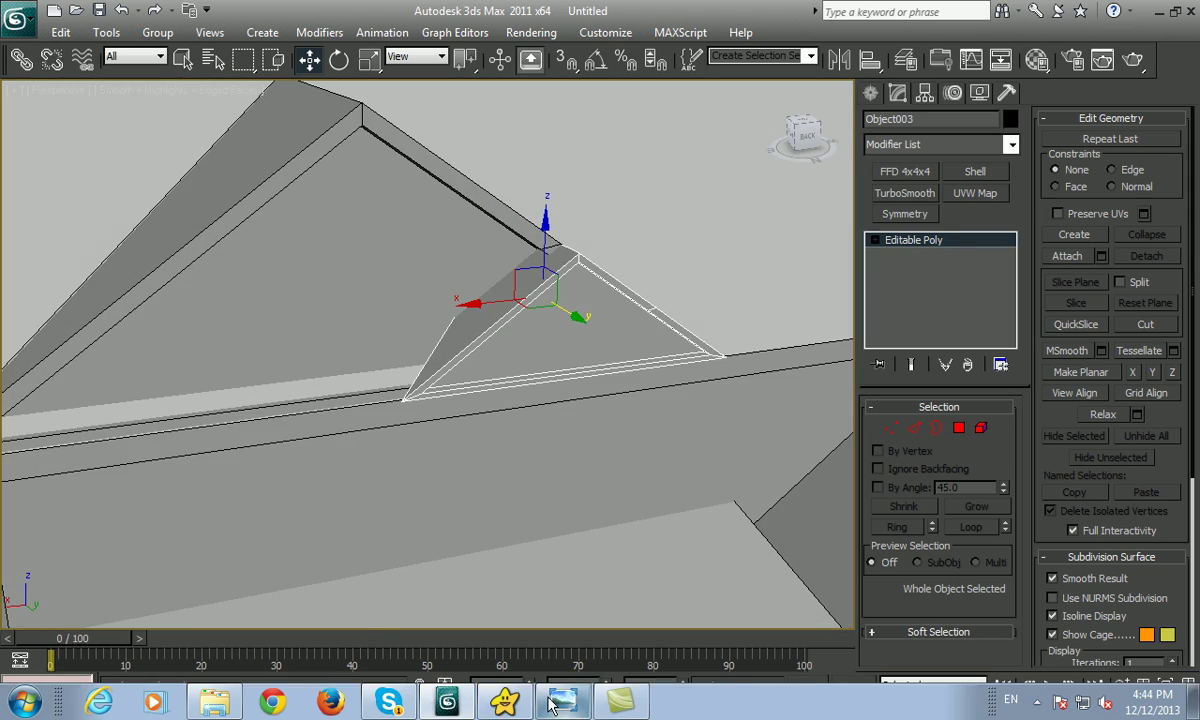
pyautogui.click(563, 700)
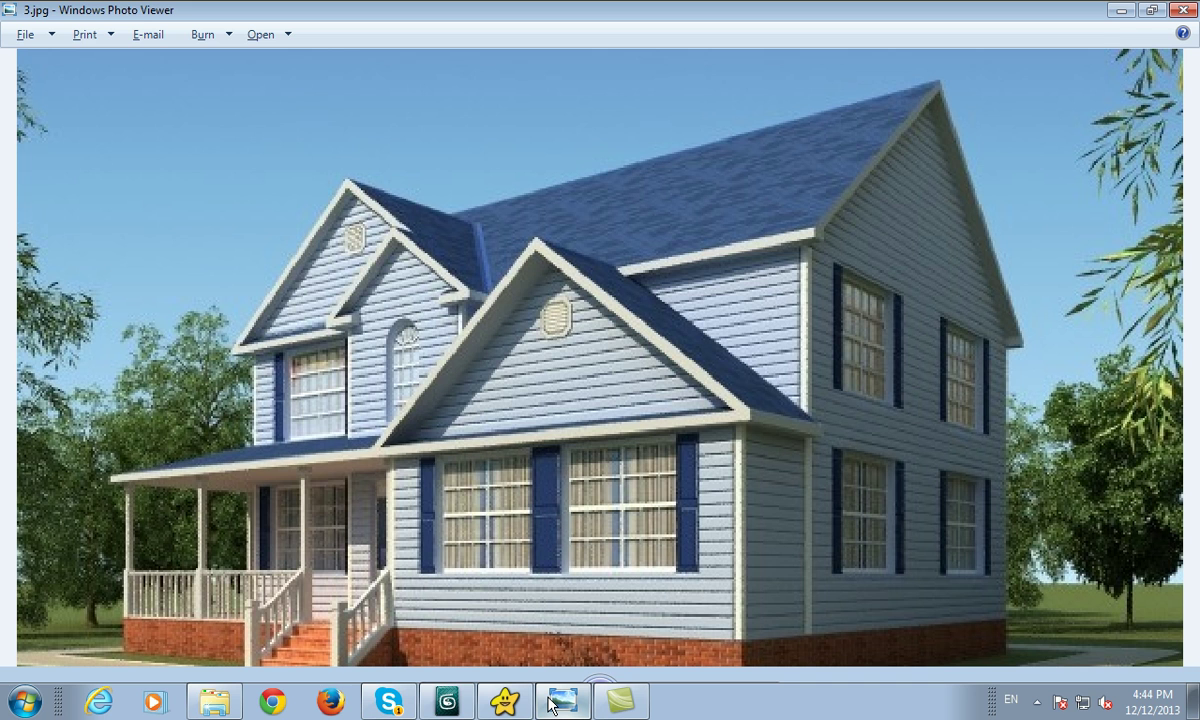
pyautogui.click(551, 704)
pyautogui.click(551, 704)
# - Review references 4.jpg, 5.jpg and 6.jpg, then minimize the viewer and delete the triangular piece
pyautogui.scroll(-1, 586, 446)
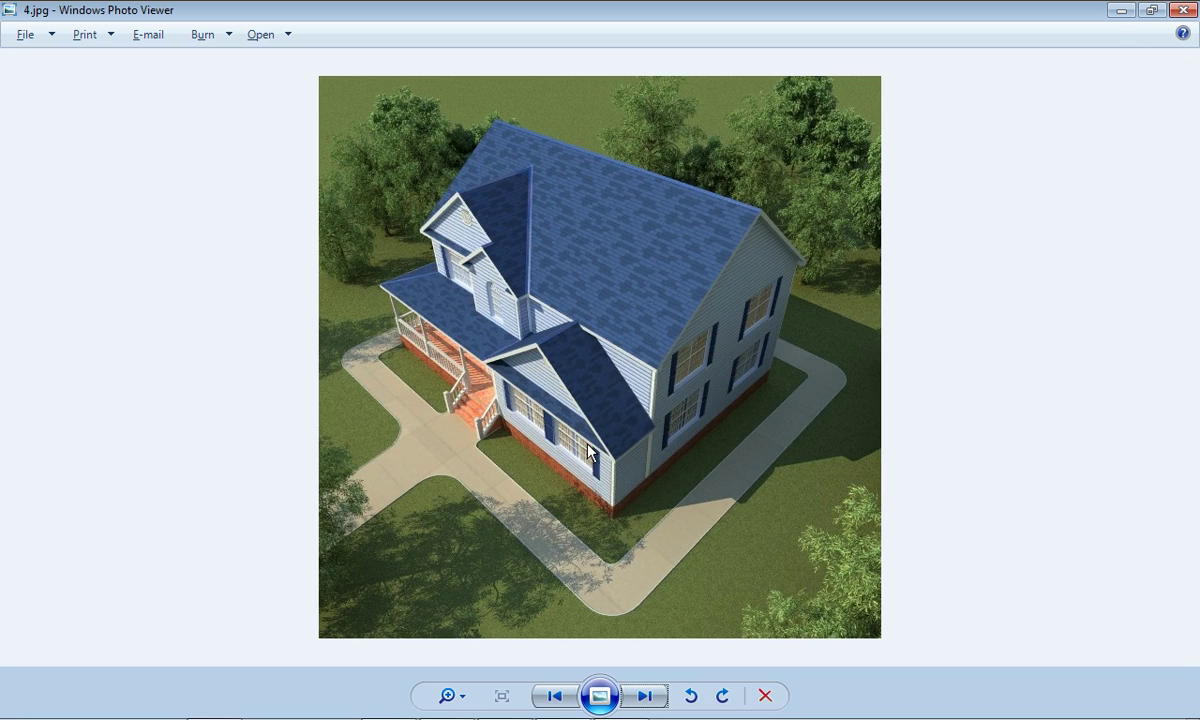
pyautogui.scroll(-1, 587, 450)
pyautogui.scroll(-1, 588, 455)
pyautogui.scroll(1, 588, 457)
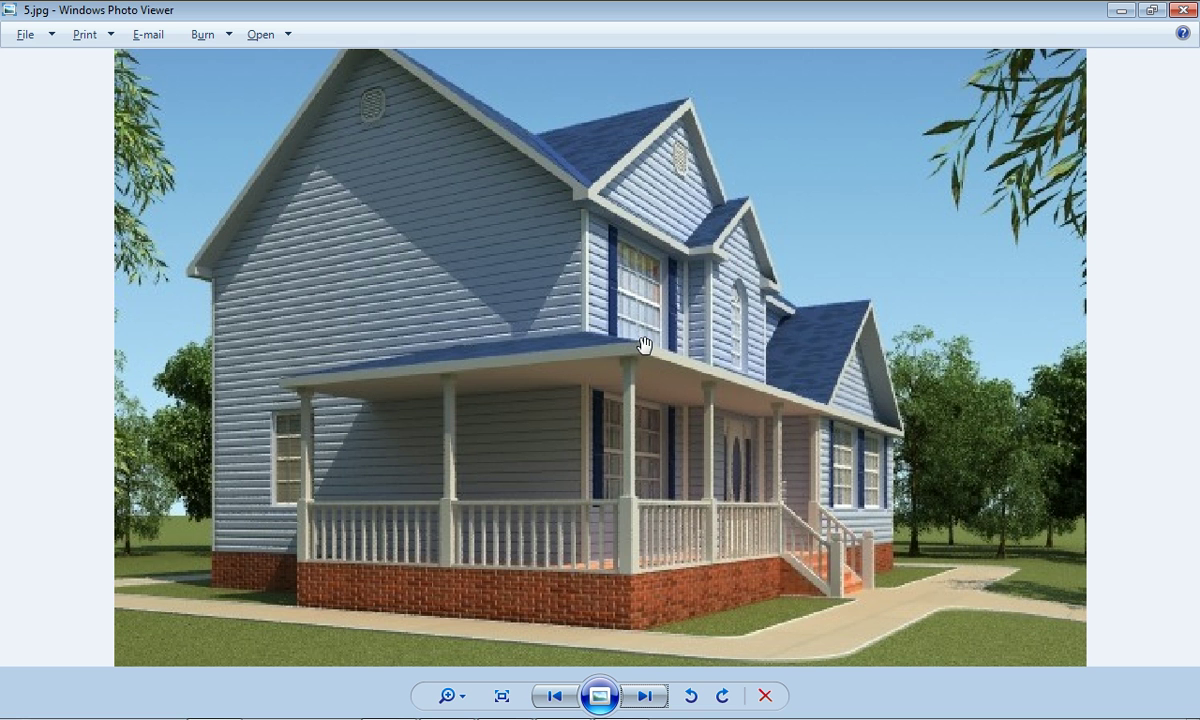
pyautogui.scroll(-1, 643, 346)
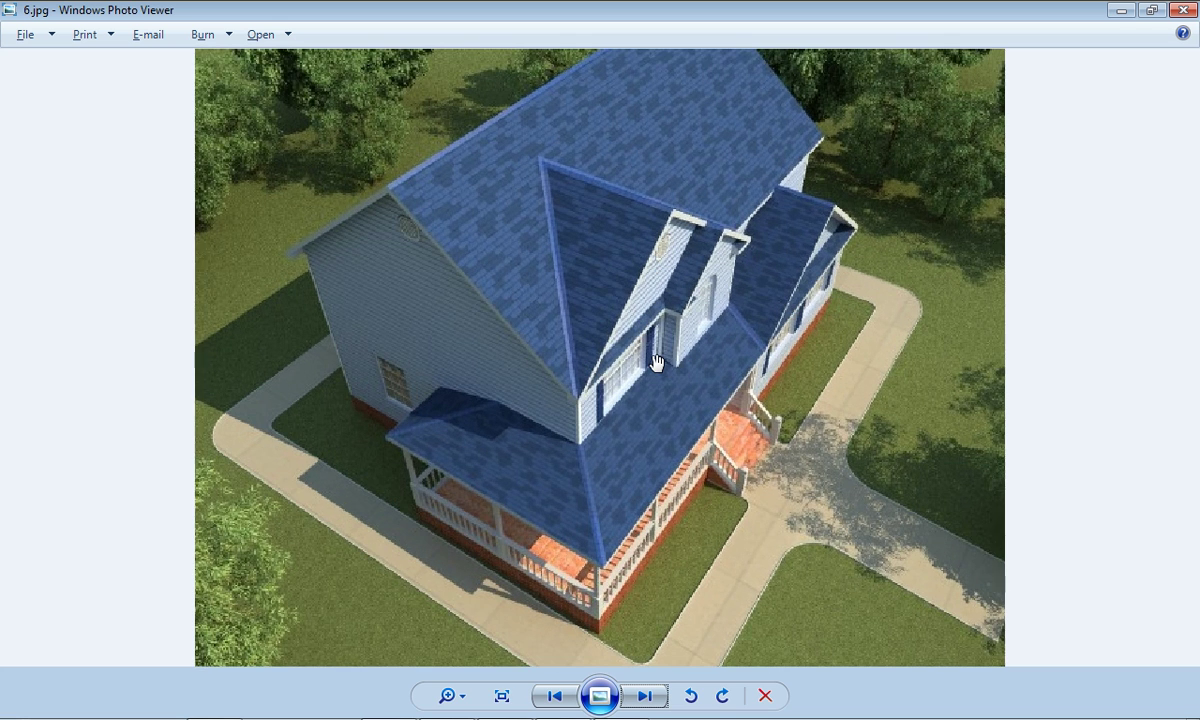
pyautogui.scroll(1, 655, 362)
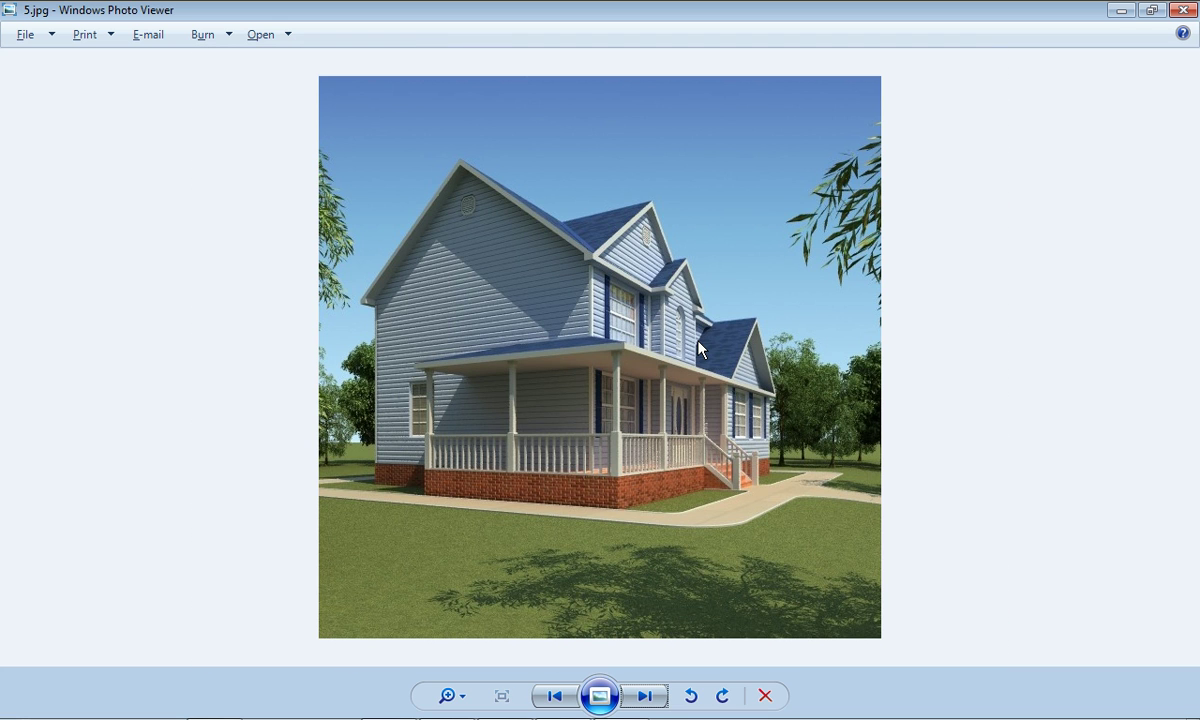
pyautogui.click(1131, 10)
pyautogui.press('Delete')
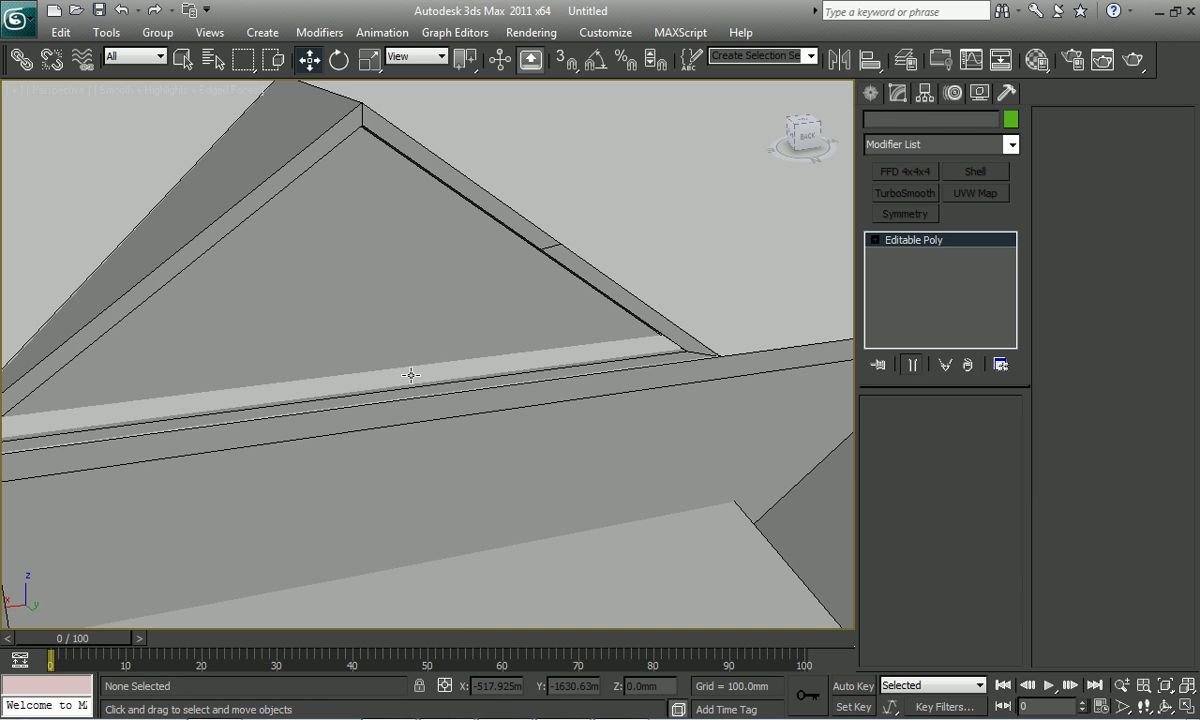
# - Select Object001's gable triangle and isolate it with Alt+Q
pyautogui.click(410, 375)
pyautogui.scroll(-3, 400, 360)
pyautogui.click(442, 268)
pyautogui.hotkey('alt', 'q')
pyautogui.scroll(2, 442, 432)
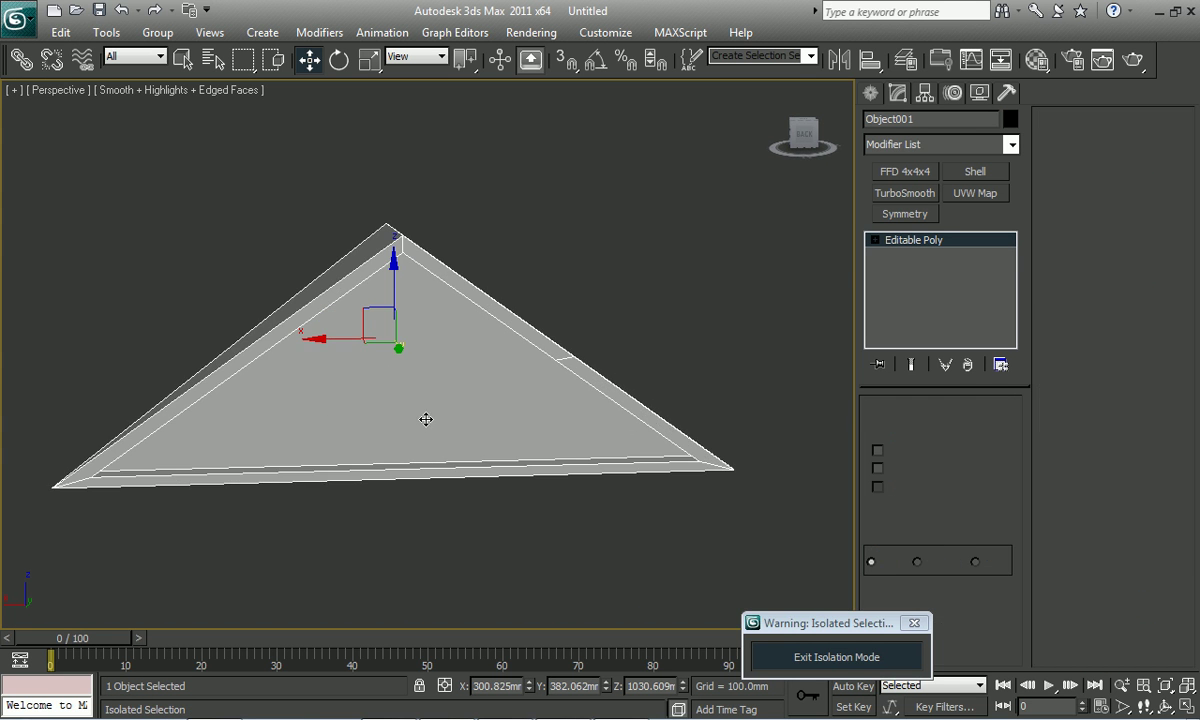
# - Connect the triangle's bottom edges with a new edge running from eave to trim
pyautogui.press('2')
pyautogui.doubleClick(402, 478)
pyautogui.rightClick(466, 428)
pyautogui.click(417, 497)
pyautogui.moveTo(418, 498)
pyautogui.keyDown('alt'); pyautogui.mouseDown(button='middle')
pyautogui.moveTo(418, 509)
pyautogui.moveTo(455, 512)
pyautogui.mouseUp(button='middle'); pyautogui.keyUp('alt')
pyautogui.scroll(3, 455, 512)
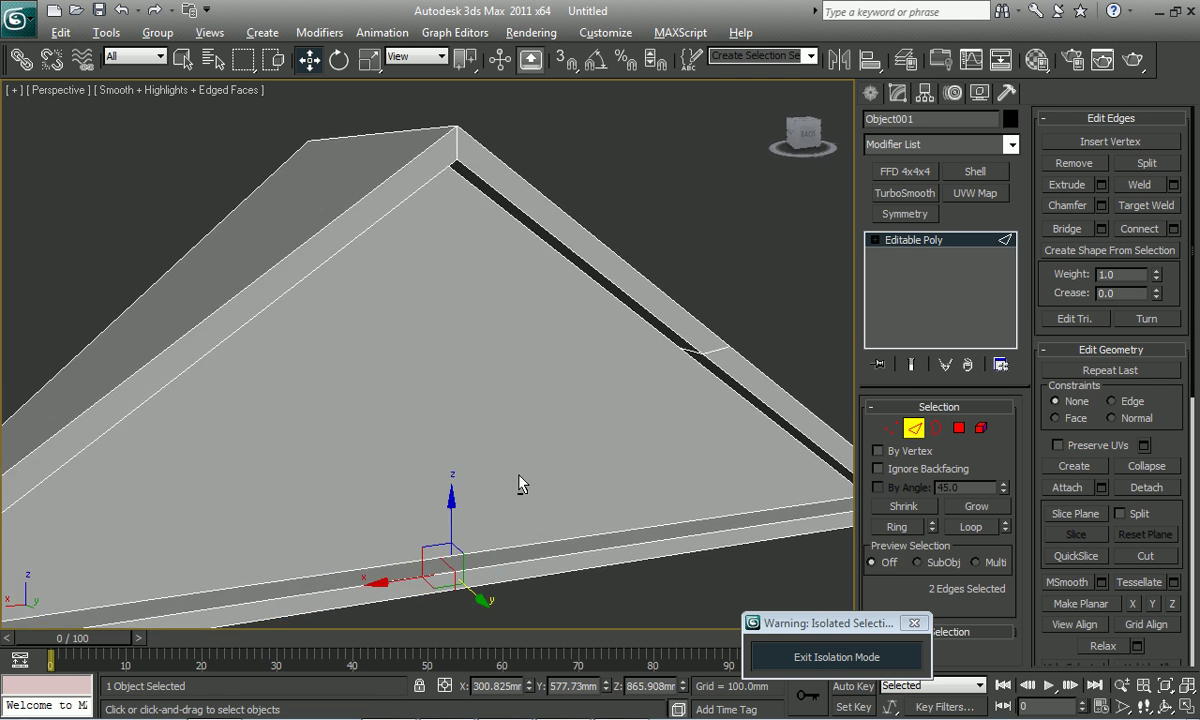
pyautogui.scroll(2, 522, 485)
pyautogui.scroll(1, 522, 471)
pyautogui.press('1')
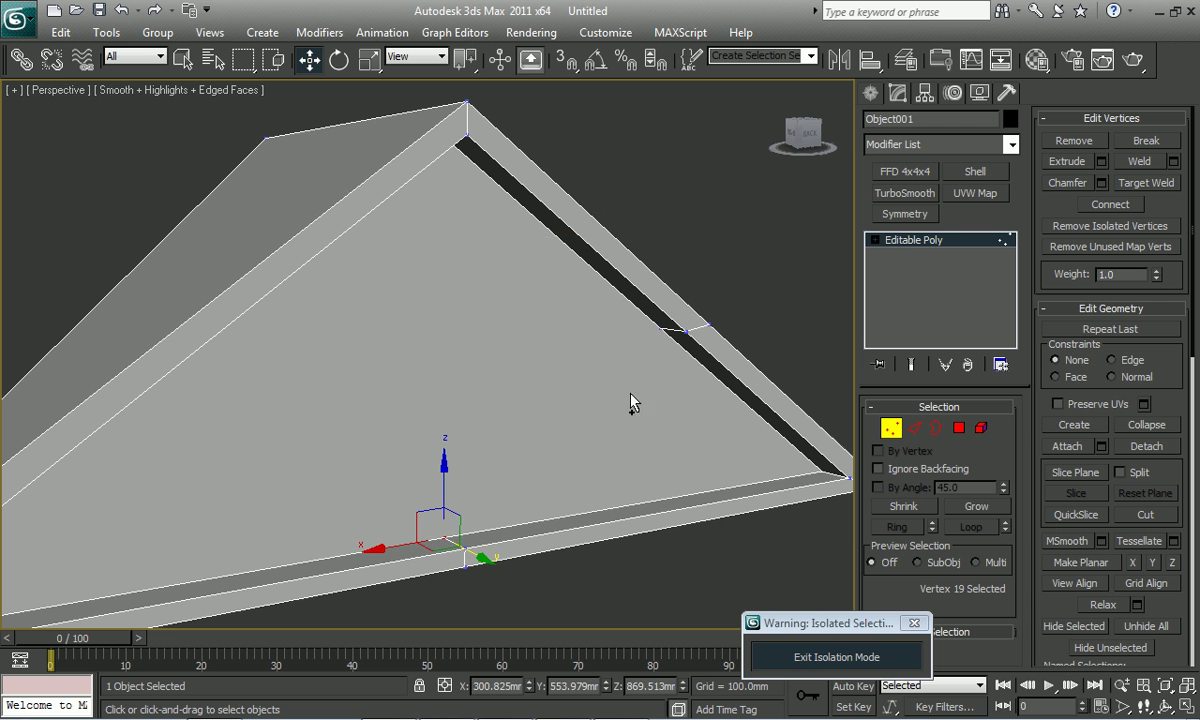
pyautogui.moveTo(630, 397)
pyautogui.keyDown('alt'); pyautogui.mouseDown(button='middle')
pyautogui.moveTo(562, 410)
pyautogui.moveTo(573, 452)
pyautogui.moveTo(571, 439)
pyautogui.moveTo(624, 461)
pyautogui.moveTo(595, 434)
pyautogui.mouseUp(button='middle'); pyautogui.keyUp('alt')
pyautogui.scroll(-3, 566, 420)
pyautogui.scroll(2, 600, 447)
pyautogui.scroll(1, 582, 443)
# - Select the triangular corner face together with the adjacent strip faces
pyautogui.press('4')
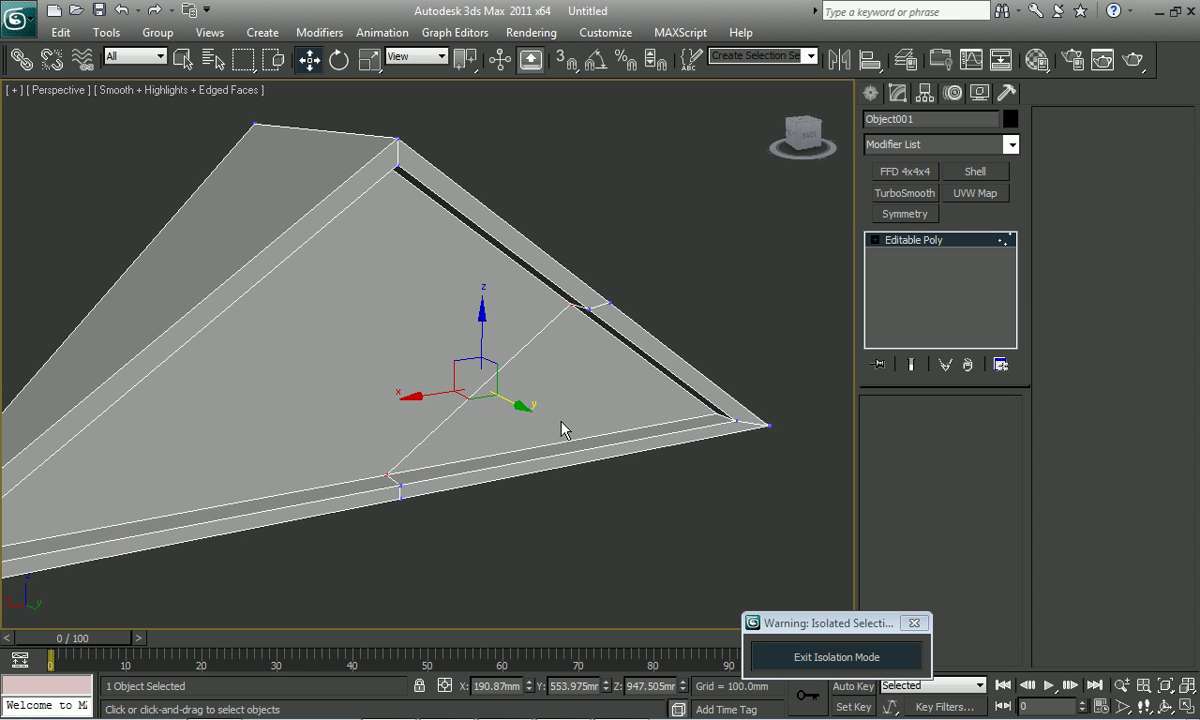
pyautogui.click(481, 419)
pyautogui.keyDown('ctrl'); pyautogui.click(486, 459); pyautogui.keyUp('ctrl')
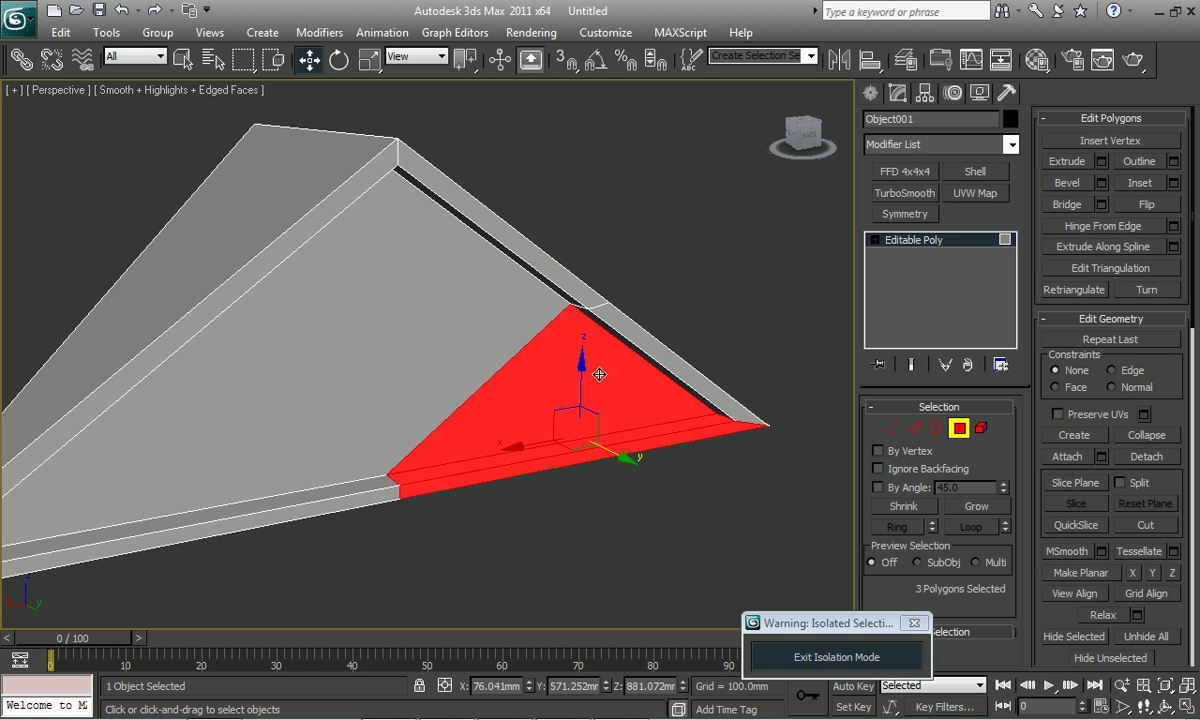
pyautogui.keyDown('ctrl'); pyautogui.click(622, 326); pyautogui.keyUp('ctrl')
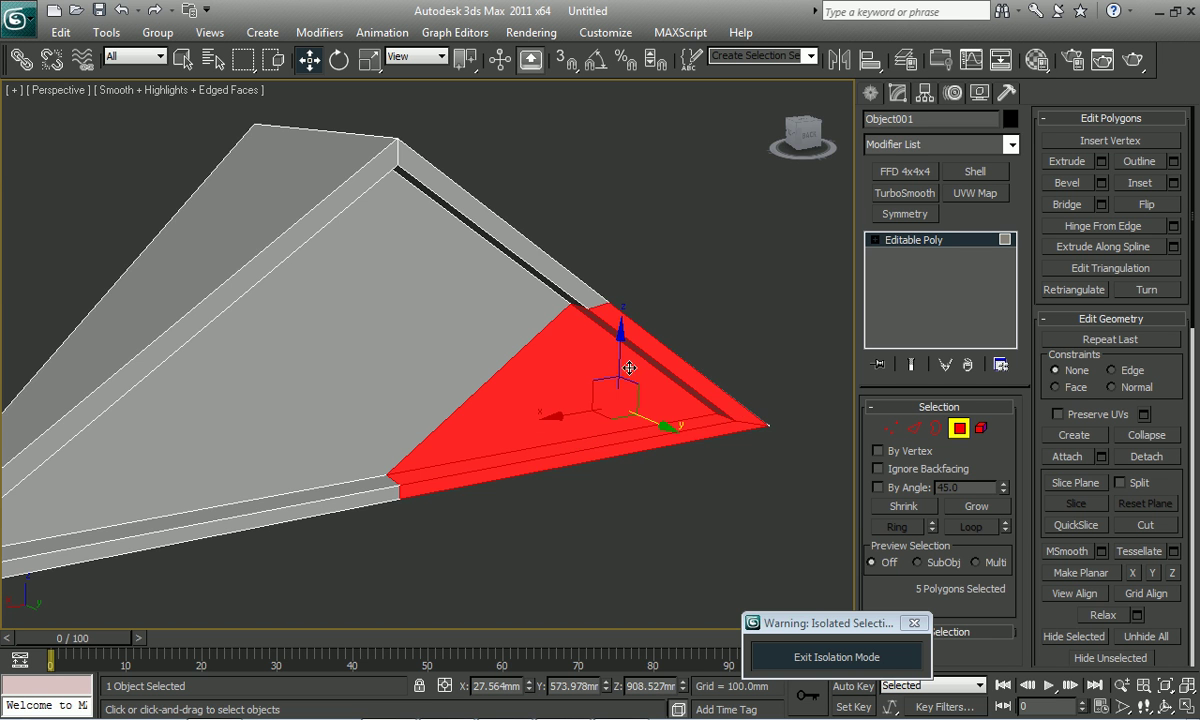
pyautogui.keyDown('alt'); pyautogui.moveTo(622, 326); pyautogui.dragTo(570, 362, button='middle'); pyautogui.keyUp('alt')
pyautogui.rightClick(570, 362)
# - Try extruding the selected corner faces and inspect the result from several angles
pyautogui.click(379, 414)
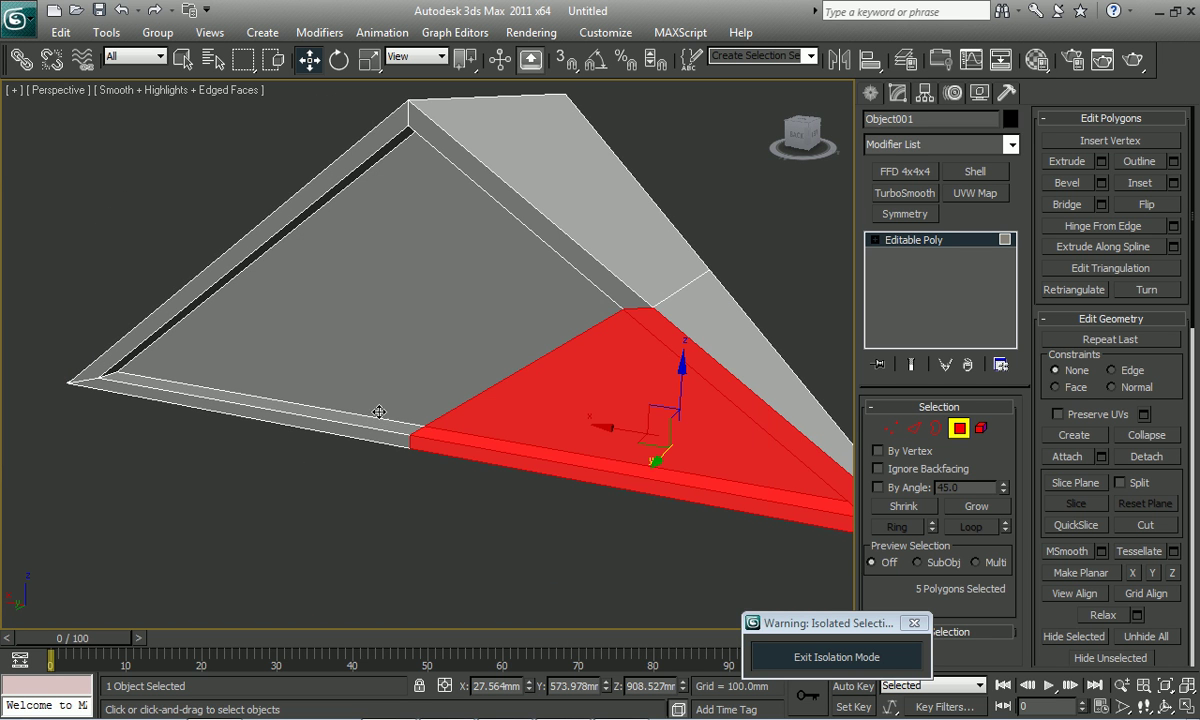
pyautogui.moveTo(857, 452); pyautogui.dragTo(987, 427)
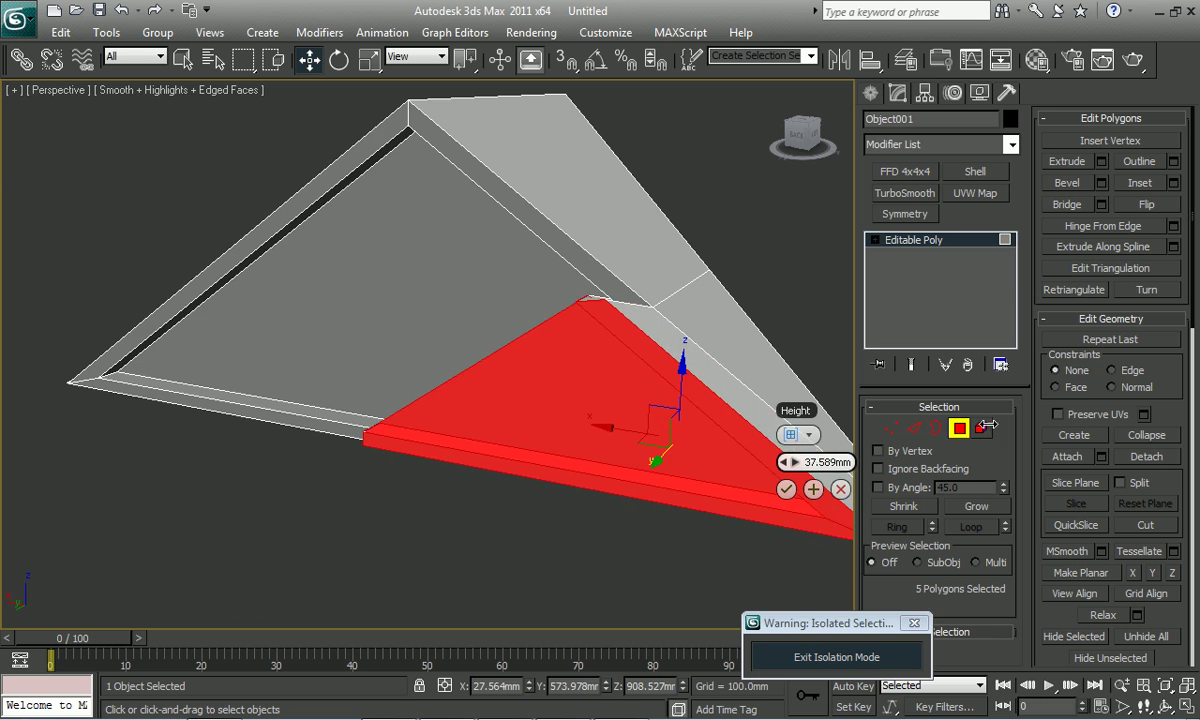
pyautogui.moveTo(599, 387)
pyautogui.keyDown('alt'); pyautogui.mouseDown(button='middle')
pyautogui.moveTo(701, 447)
pyautogui.moveTo(668, 436)
pyautogui.moveTo(678, 381)
pyautogui.mouseUp(button='middle'); pyautogui.keyUp('alt')
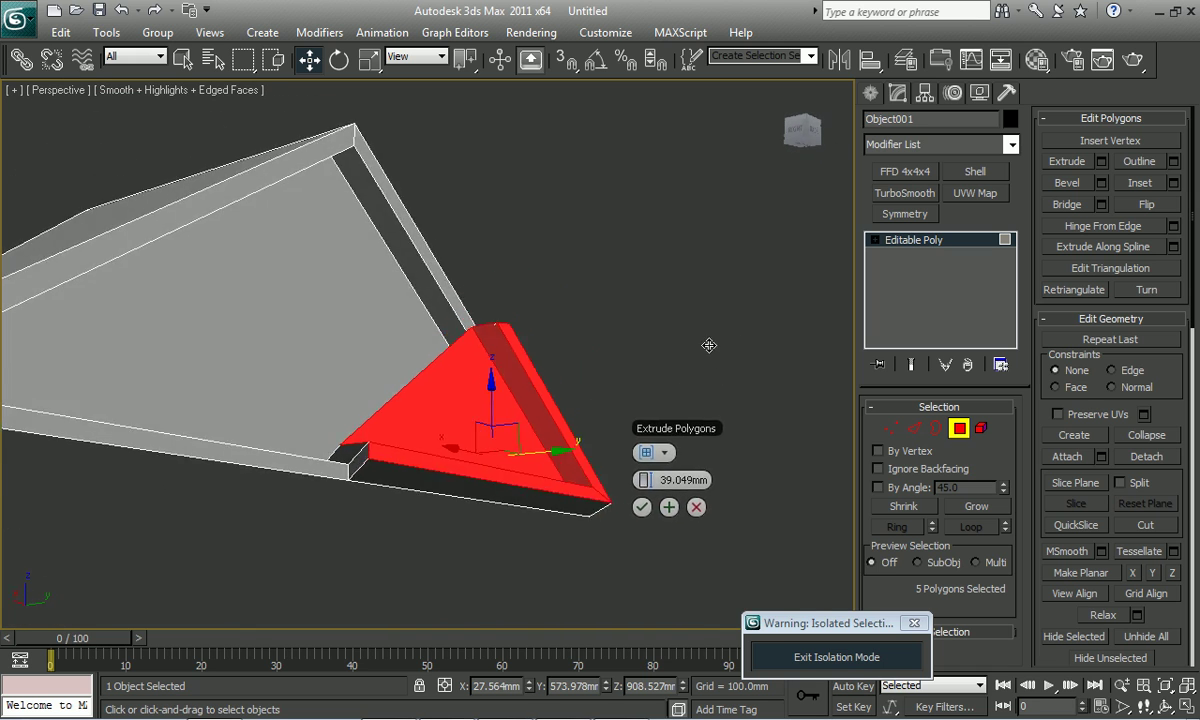
pyautogui.moveTo(672, 396)
pyautogui.keyDown('alt'); pyautogui.mouseDown(button='middle')
pyautogui.moveTo(430, 495)
pyautogui.moveTo(530, 482)
pyautogui.moveTo(485, 474)
pyautogui.moveTo(543, 427)
pyautogui.mouseUp(button='middle'); pyautogui.keyUp('alt')
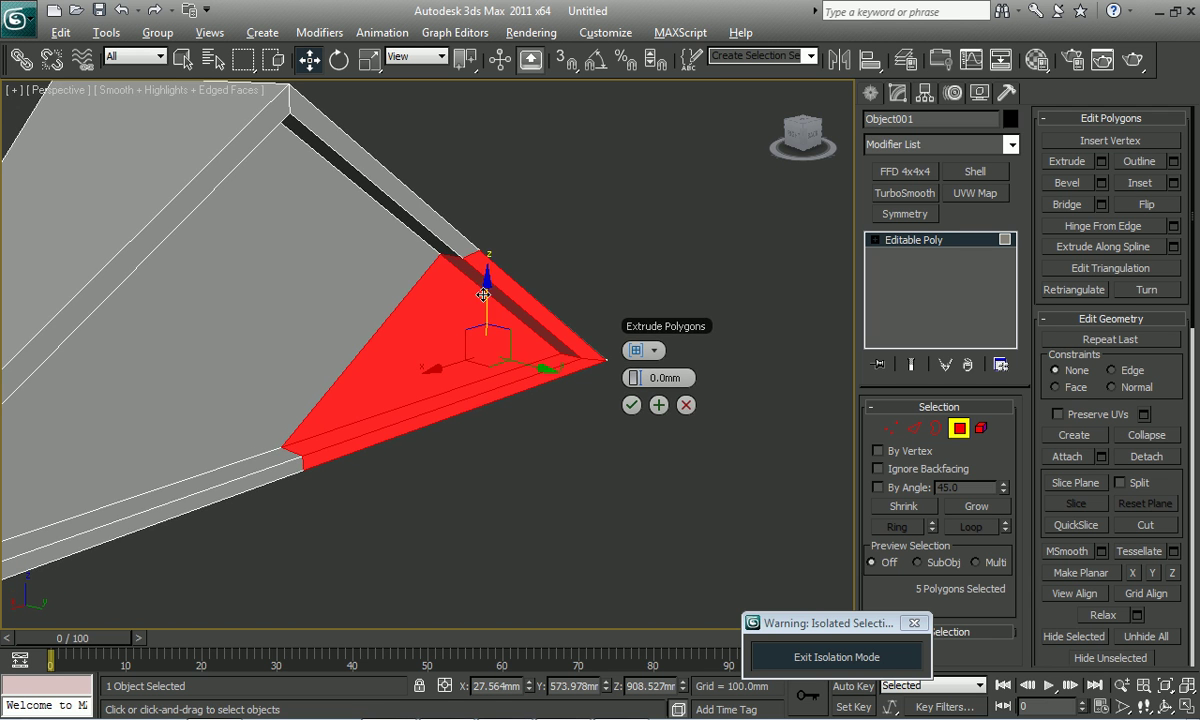
pyautogui.keyDown('alt'); pyautogui.moveTo(483, 295); pyautogui.dragTo(517, 296, button='middle'); pyautogui.keyUp('alt')
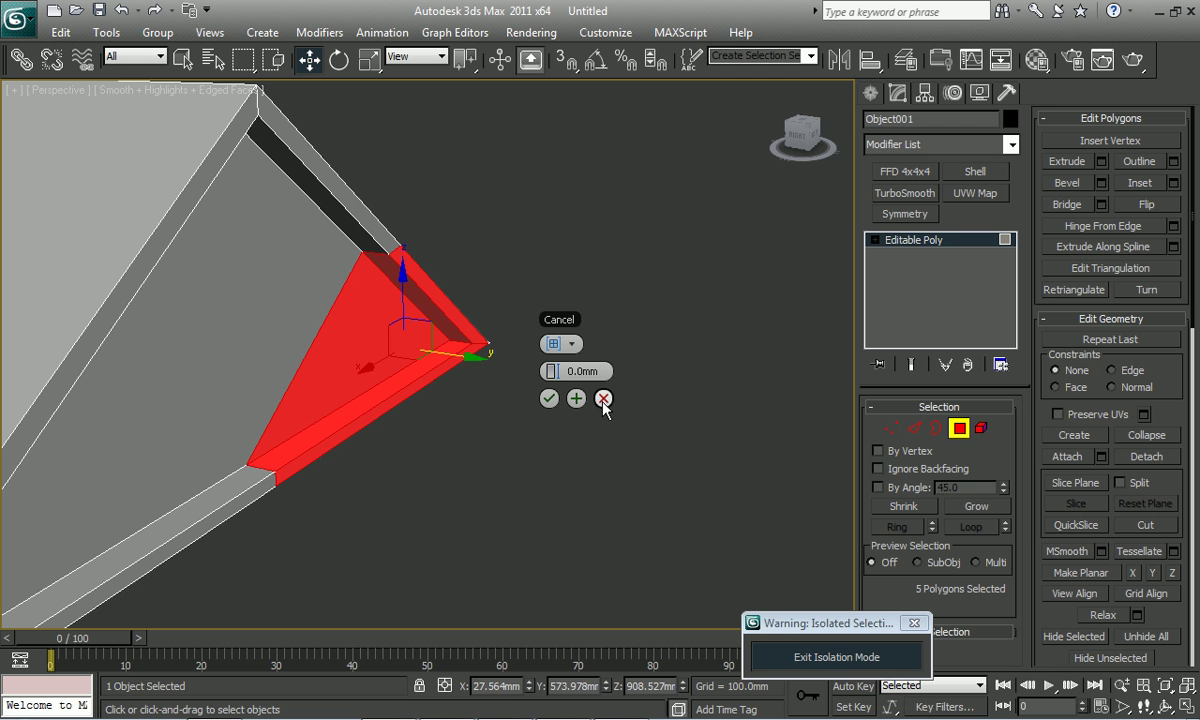
pyautogui.moveTo(603, 410)
pyautogui.keyDown('alt'); pyautogui.mouseDown(button='middle')
pyautogui.moveTo(454, 435)
pyautogui.moveTo(485, 460)
pyautogui.moveTo(554, 444)
pyautogui.moveTo(557, 420)
pyautogui.moveTo(482, 420)
pyautogui.mouseUp(button='middle'); pyautogui.keyUp('alt')
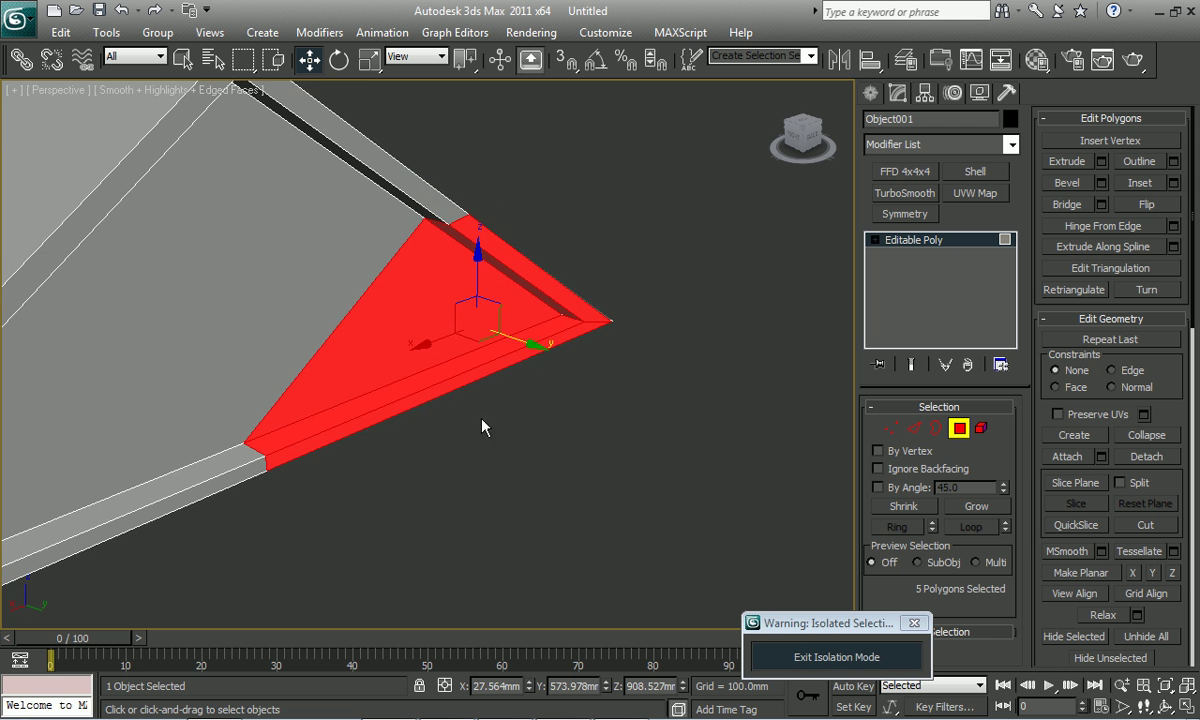
pyautogui.moveTo(433, 386)
pyautogui.keyDown('alt'); pyautogui.mouseDown(button='middle')
pyautogui.moveTo(437, 405)
pyautogui.moveTo(416, 393)
pyautogui.mouseUp(button='middle'); pyautogui.keyUp('alt')
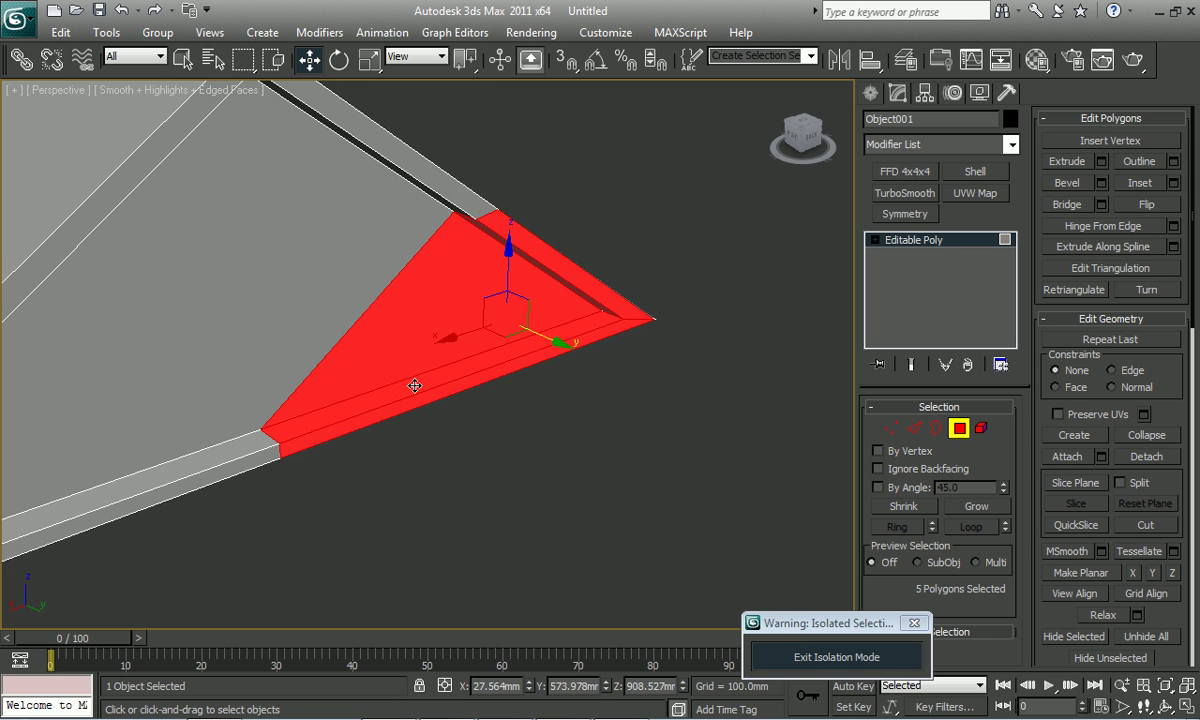
# - Narrow the selection to the triangular corner face (Polygon 15) and Shift-drag a copy off
pyautogui.keyDown('alt'); pyautogui.click(416, 393); pyautogui.keyUp('alt')
pyautogui.keyDown('alt'); pyautogui.click(521, 366); pyautogui.keyUp('alt')
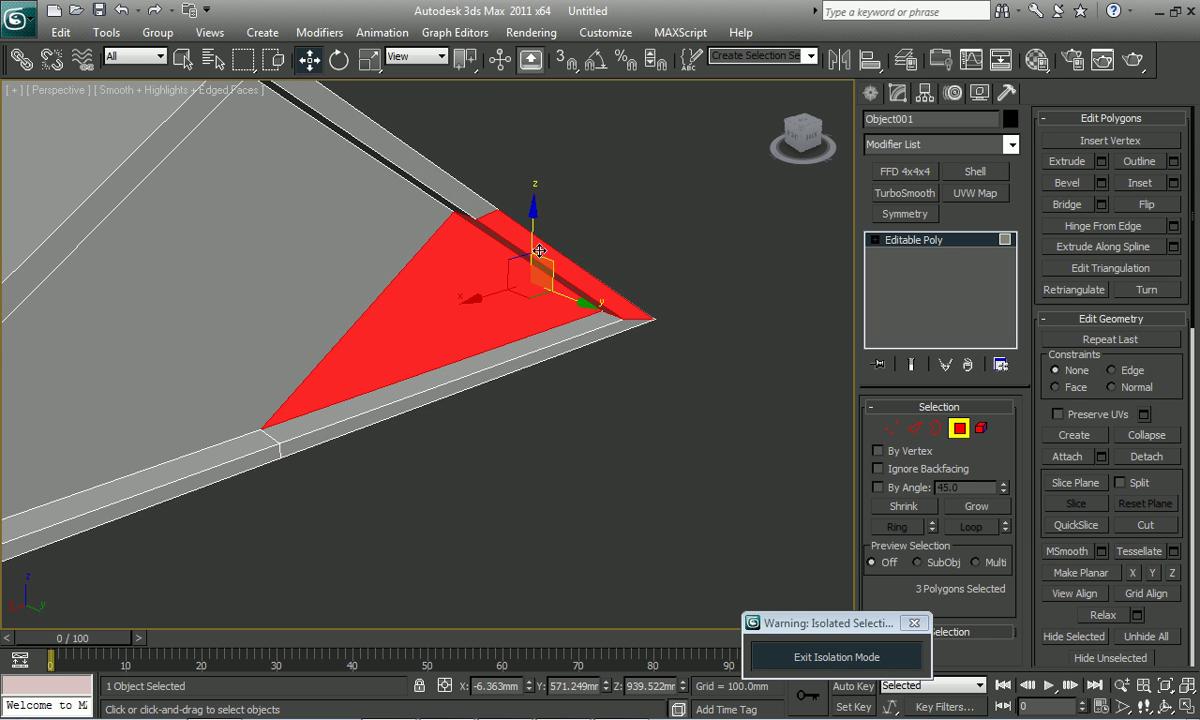
pyautogui.keyDown('alt'); pyautogui.click(503, 235); pyautogui.keyUp('alt')
pyautogui.keyDown('alt'); pyautogui.moveTo(501, 235); pyautogui.dragTo(527, 262, button='middle'); pyautogui.keyUp('alt')
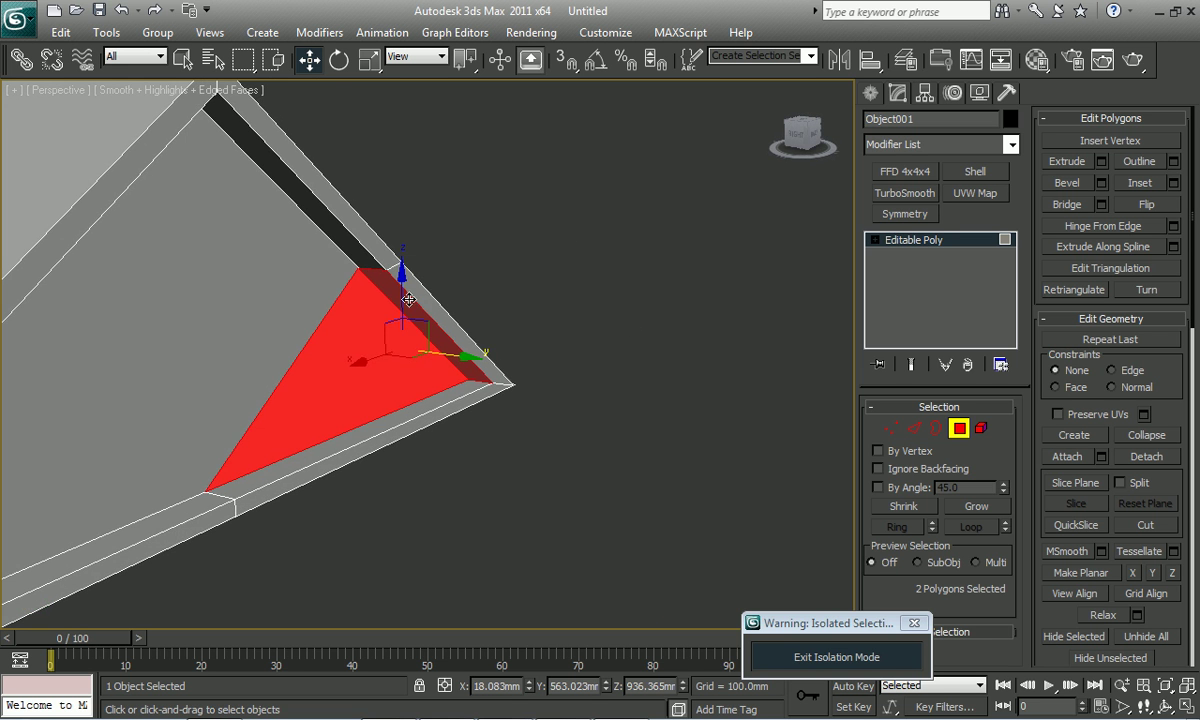
pyautogui.keyDown('alt'); pyautogui.click(409, 300); pyautogui.keyUp('alt')
pyautogui.keyDown('alt'); pyautogui.moveTo(409, 300); pyautogui.dragTo(443, 373, button='middle'); pyautogui.keyUp('alt')
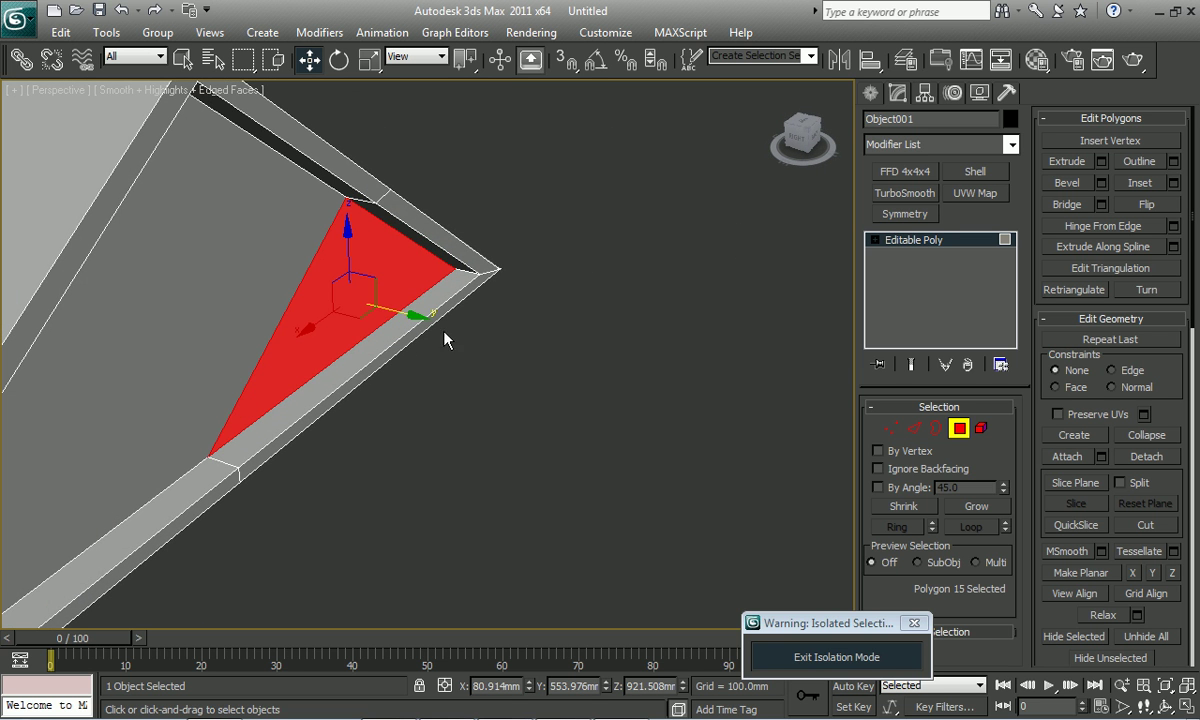
pyautogui.keyDown('shift'); pyautogui.moveTo(397, 311); pyautogui.dragTo(496, 343); pyautogui.keyUp('shift')
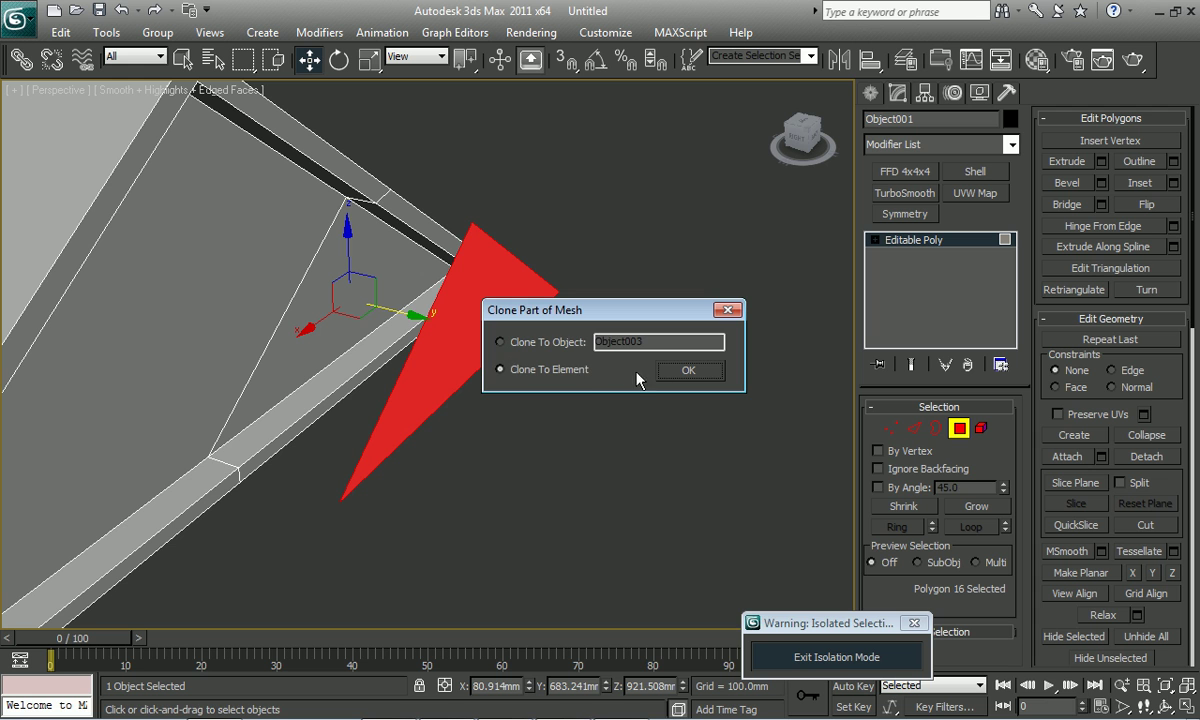
# - Keep the copy as an element and extrude it 39.049 mm into a wedge
pyautogui.click(667, 372)
pyautogui.rightClick(587, 384)
pyautogui.click(394, 428)
pyautogui.moveTo(617, 353); pyautogui.dragTo(872, 358)
pyautogui.click(616, 381)
pyautogui.keyDown('alt'); pyautogui.moveTo(573, 428); pyautogui.dragTo(560, 436, button='middle'); pyautogui.keyUp('alt')
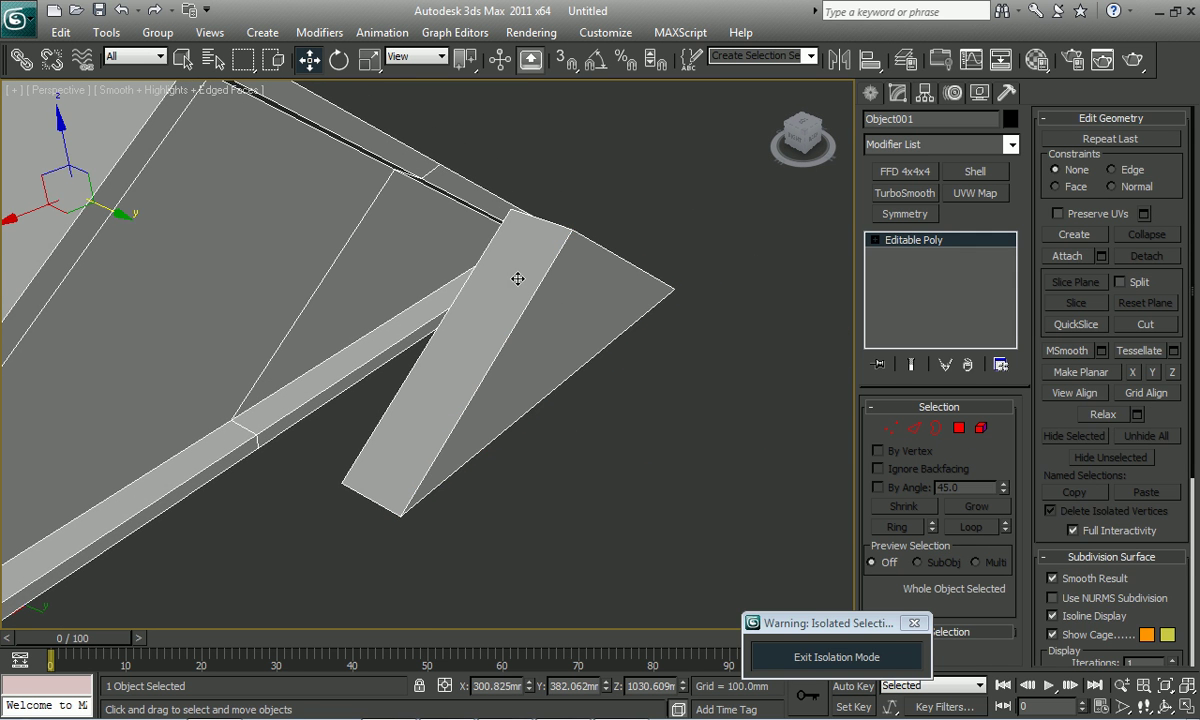
pyautogui.keyDown('alt'); pyautogui.moveTo(517, 276); pyautogui.dragTo(563, 322, button='middle'); pyautogui.keyUp('alt')
# - Vertex-snap the wedge element back onto the gable corner and check it from behind
pyautogui.press('5')
pyautogui.click(554, 333)
pyautogui.scroll(-3, 554, 333)
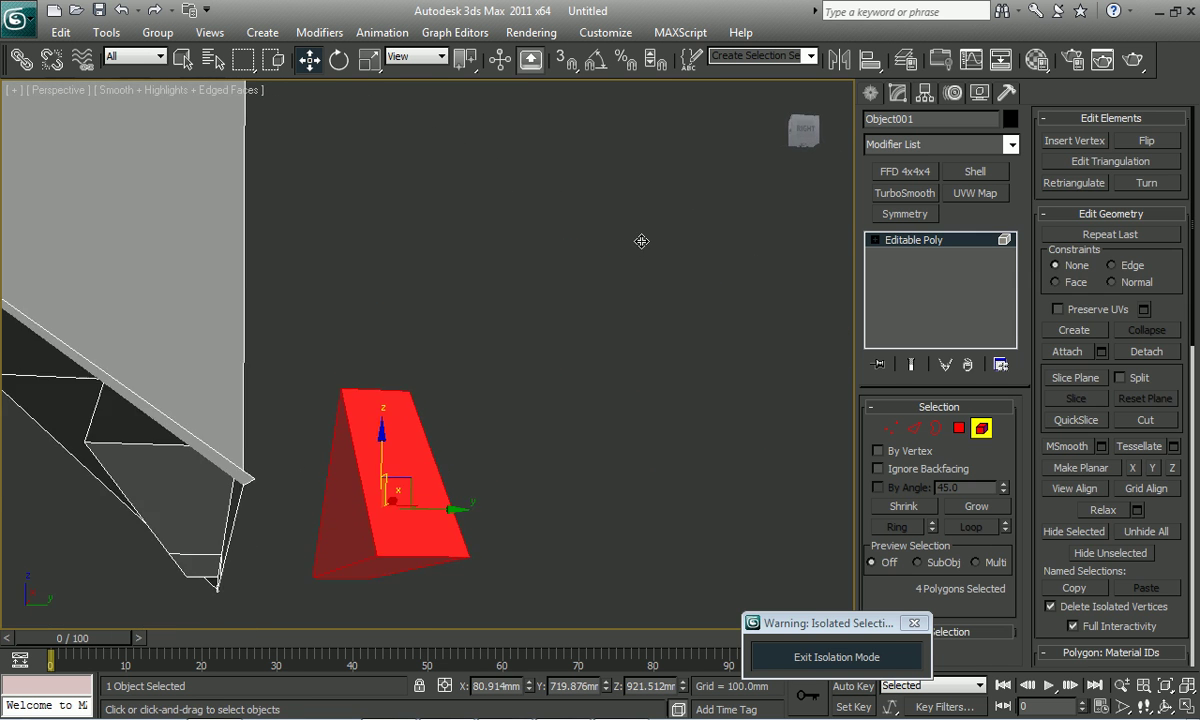
pyautogui.scroll(3, 576, 255)
pyautogui.moveTo(568, 295); pyautogui.dragTo(522, 387, button='middle')
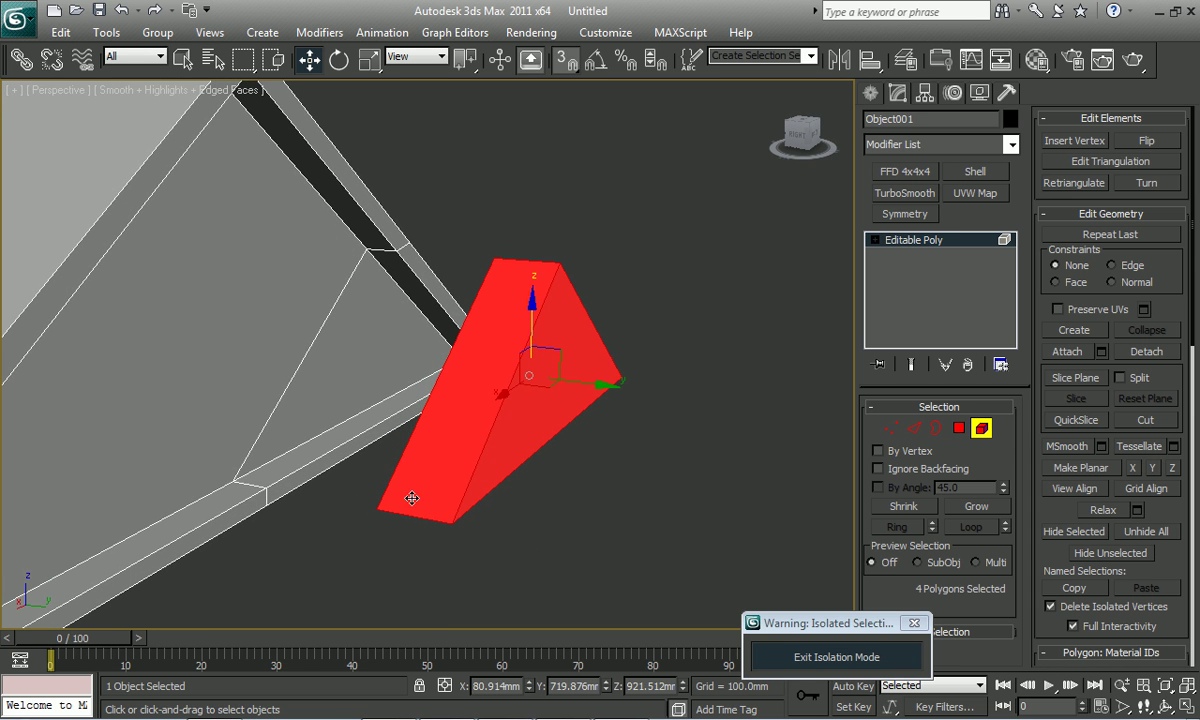
pyautogui.moveTo(378, 509); pyautogui.dragTo(241, 477)
pyautogui.click(800, 133)
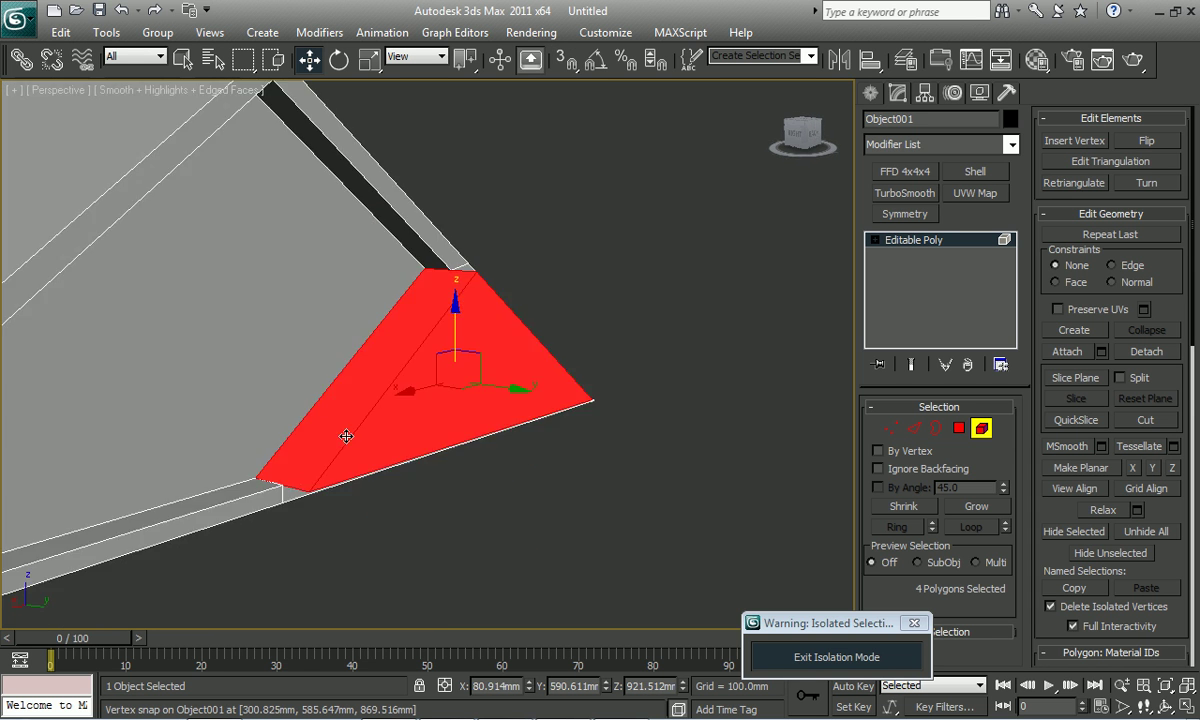
pyautogui.keyDown('alt'); pyautogui.moveTo(470, 432); pyautogui.dragTo(383, 452, button='middle'); pyautogui.keyUp('alt')
pyautogui.scroll(3, 477, 436)
pyautogui.scroll(-3, 460, 428)
pyautogui.moveTo(460, 428)
pyautogui.keyDown('alt'); pyautogui.mouseDown(button='middle')
pyautogui.moveTo(426, 432)
pyautogui.moveTo(450, 560)
pyautogui.mouseUp(button='middle'); pyautogui.keyUp('alt')
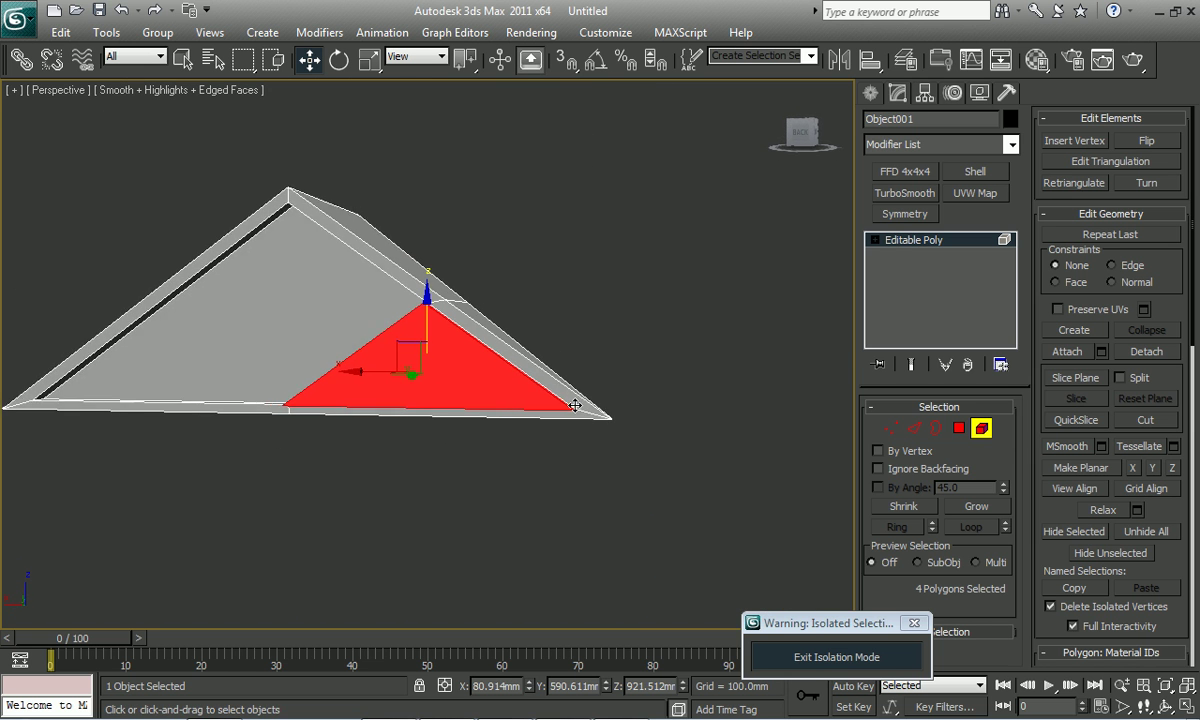
# - Compare with the front reference, then select the wedge's side strip polygon
pyautogui.click(563, 702)
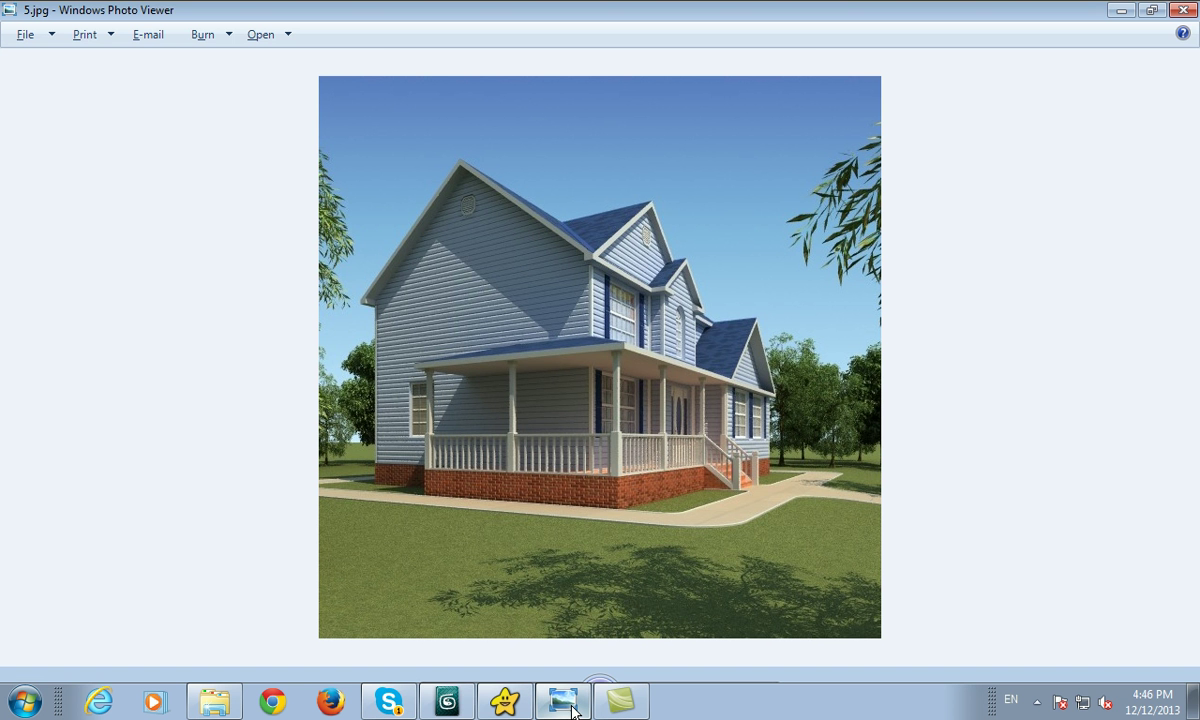
pyautogui.click(563, 702)
pyautogui.moveTo(493, 458)
pyautogui.keyDown('alt'); pyautogui.mouseDown(button='middle')
pyautogui.moveTo(528, 361)
pyautogui.moveTo(495, 430)
pyautogui.moveTo(520, 462)
pyautogui.moveTo(490, 501)
pyautogui.mouseUp(button='middle'); pyautogui.keyUp('alt')
pyautogui.press('4')
pyautogui.click(440, 478)
pyautogui.scroll(3, 490, 501)
pyautogui.moveTo(600, 523)
pyautogui.keyDown('alt'); pyautogui.mouseDown(button='middle')
pyautogui.moveTo(332, 421)
pyautogui.moveTo(367, 427)
pyautogui.mouseUp(button='middle'); pyautogui.keyUp('alt')
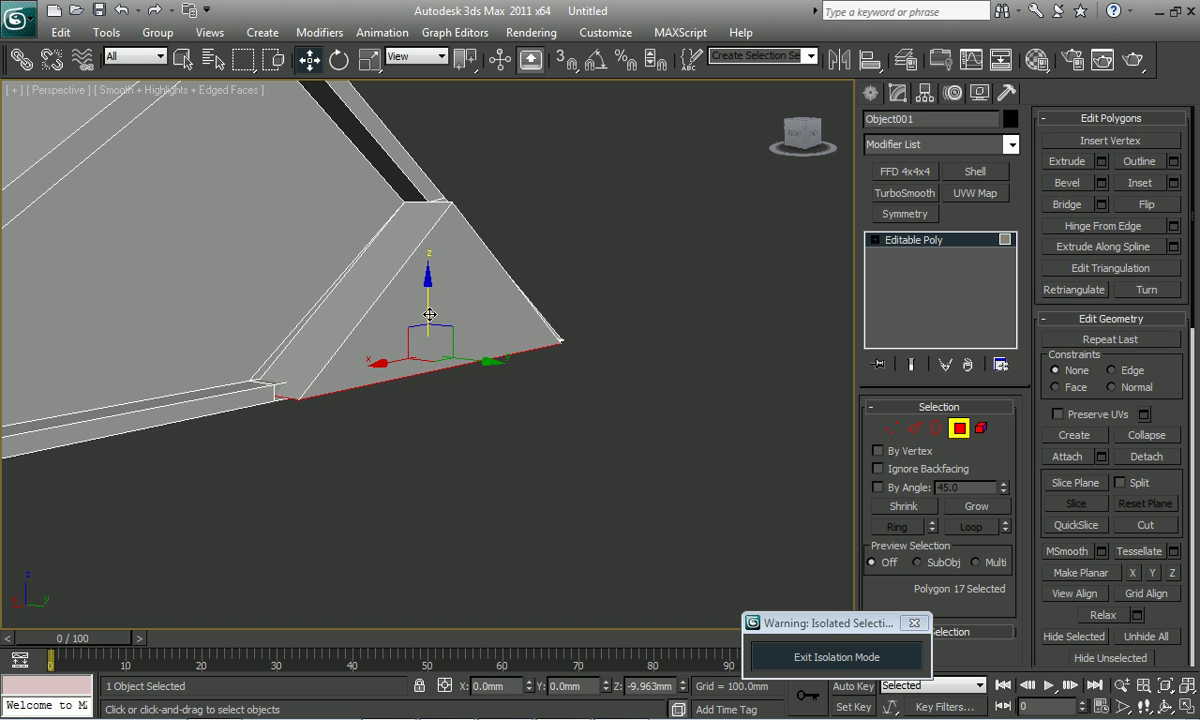
# - Lower the wedge's side strip slightly and inspect an edge loop on the wedge
pyautogui.moveTo(305, 348)
pyautogui.keyDown('alt'); pyautogui.mouseDown(button='middle')
pyautogui.moveTo(300, 330)
pyautogui.moveTo(325, 363)
pyautogui.mouseUp(button='middle'); pyautogui.keyUp('alt')
pyautogui.moveTo(425, 305); pyautogui.dragTo(414, 335)
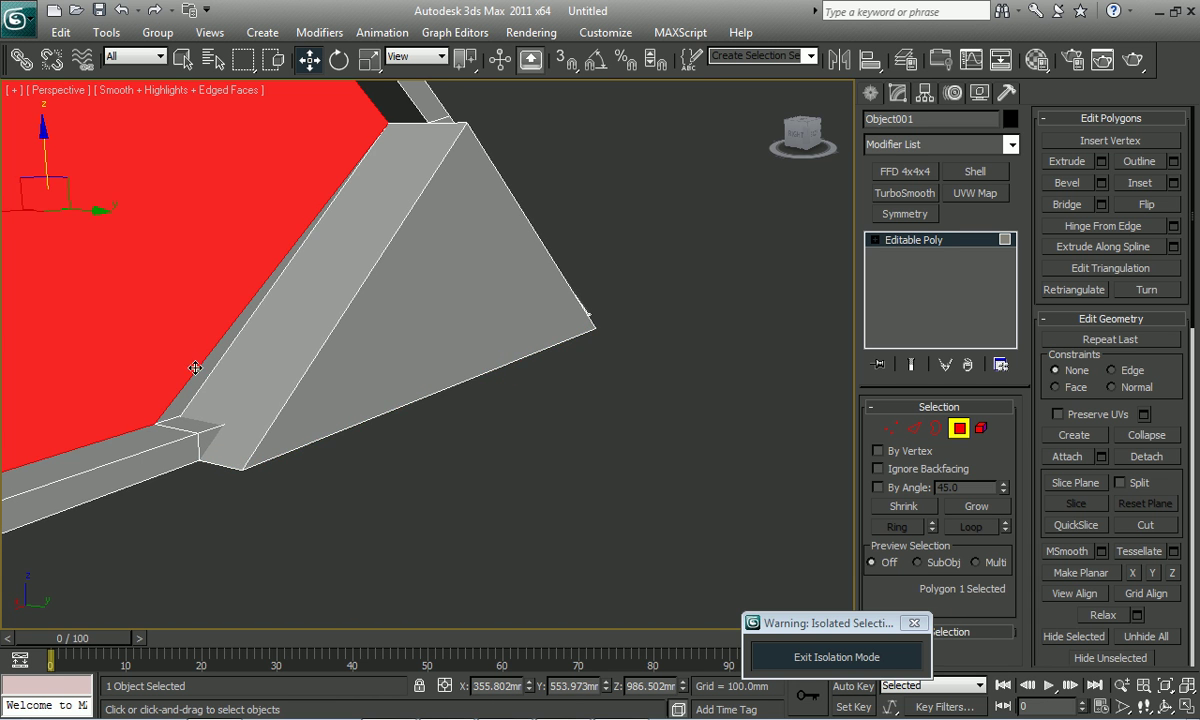
pyautogui.press('2')
pyautogui.keyDown('alt'); pyautogui.moveTo(198, 364); pyautogui.dragTo(229, 386, button='middle'); pyautogui.keyUp('alt')
pyautogui.scroll(-3, 229, 386)
pyautogui.click(396, 302)
pyautogui.moveTo(414, 328)
pyautogui.keyDown('alt'); pyautogui.mouseDown(button='middle')
pyautogui.moveTo(466, 342)
pyautogui.moveTo(395, 366)
pyautogui.mouseUp(button='middle'); pyautogui.keyUp('alt')
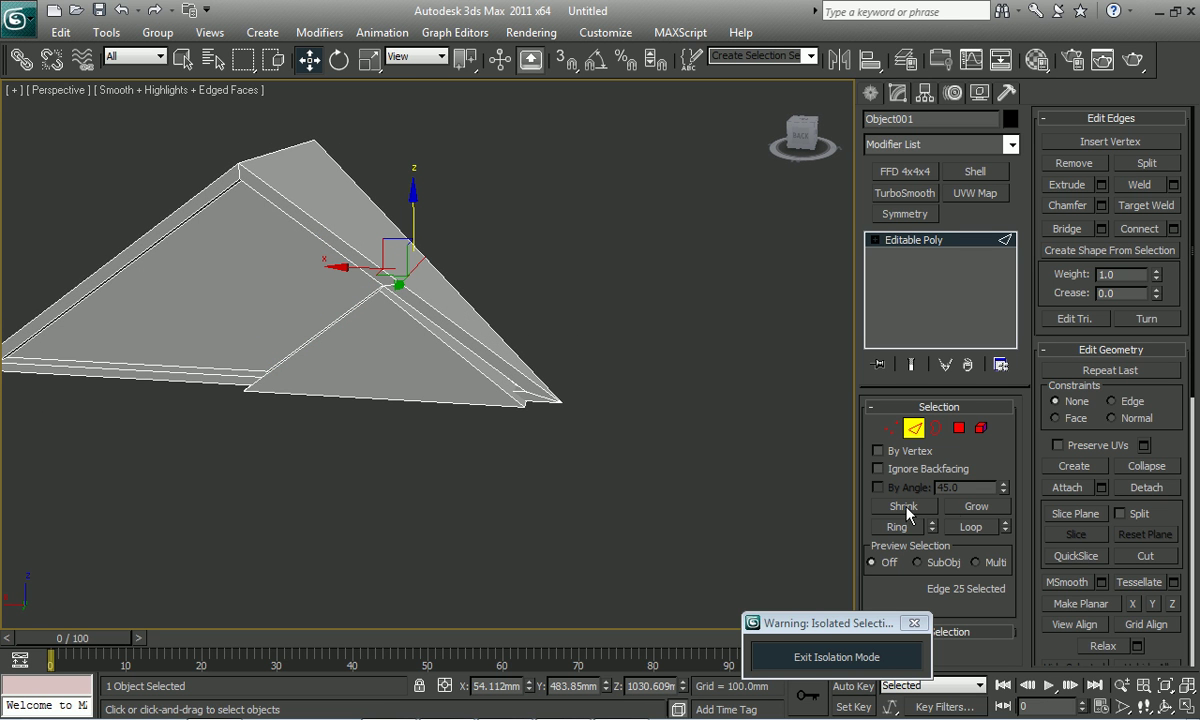
pyautogui.click(966, 527)
pyautogui.click(564, 381)
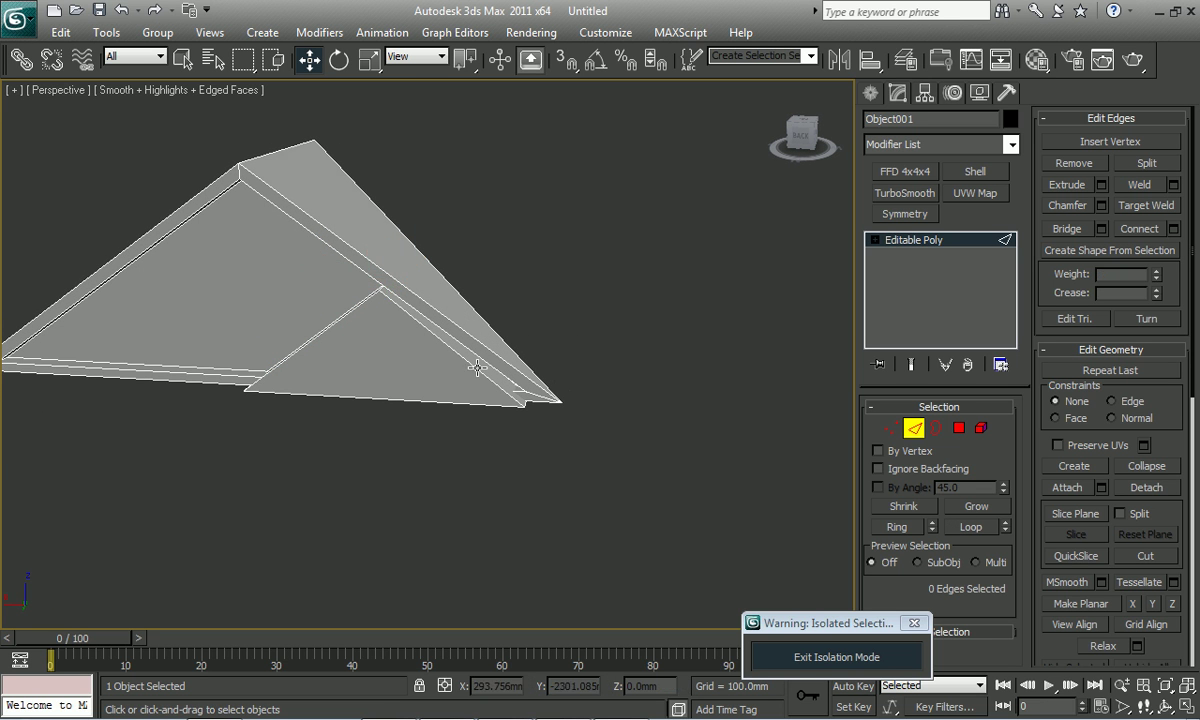
pyautogui.keyDown('alt'); pyautogui.moveTo(564, 381); pyautogui.dragTo(578, 436, button='middle'); pyautogui.keyUp('alt')
pyautogui.scroll(3, 522, 418)
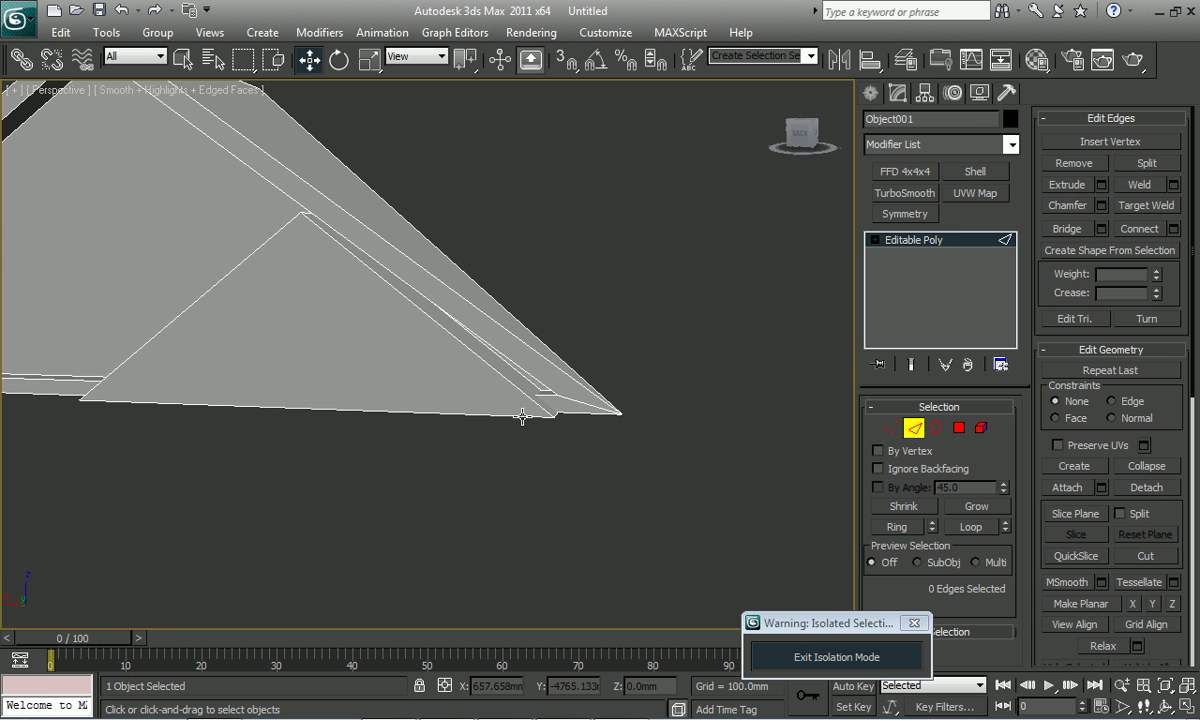
# - Detach the triangular gable element as Object003 and select it
pyautogui.click(981, 427)
pyautogui.click(590, 405)
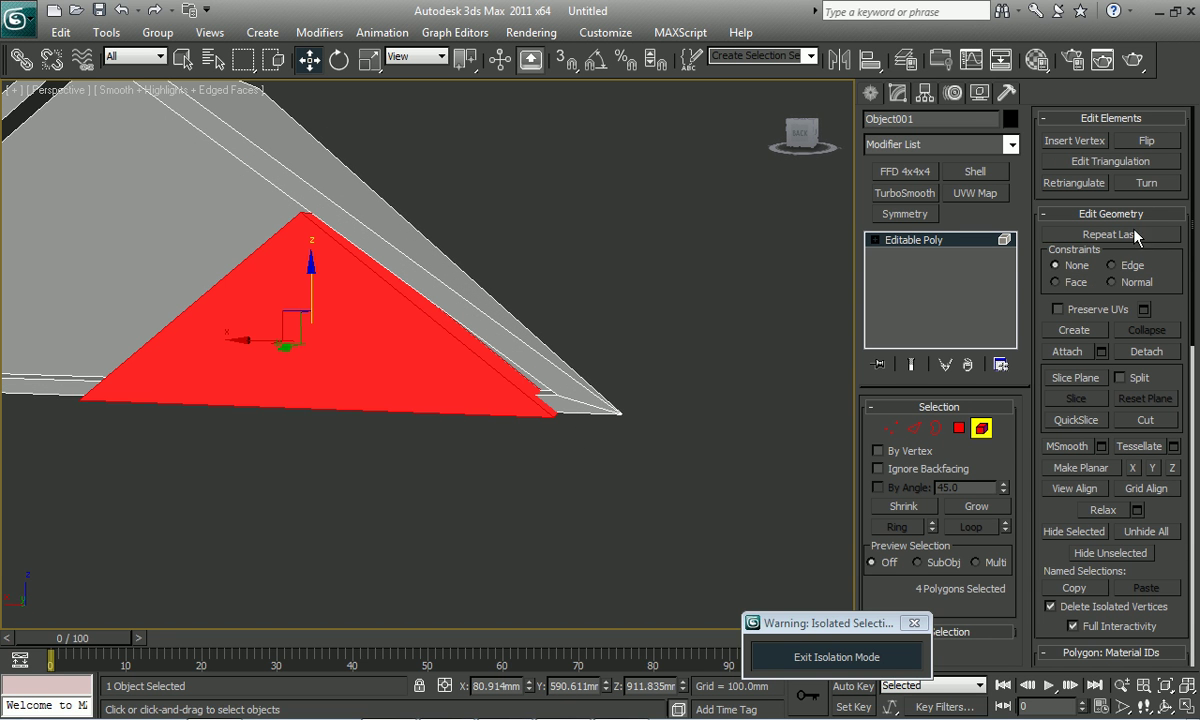
pyautogui.click(1147, 352)
pyautogui.click(658, 374)
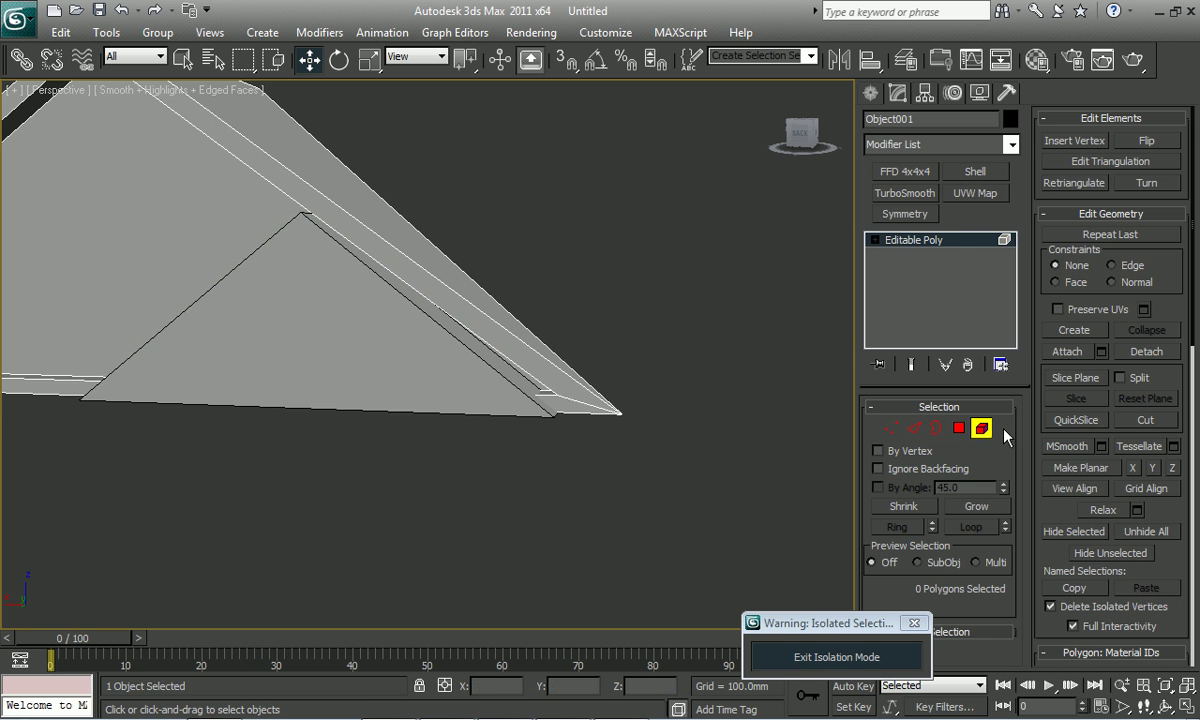
pyautogui.click(331, 338)
# - Center the filler triangle's pivot on the object
pyautogui.click(925, 95)
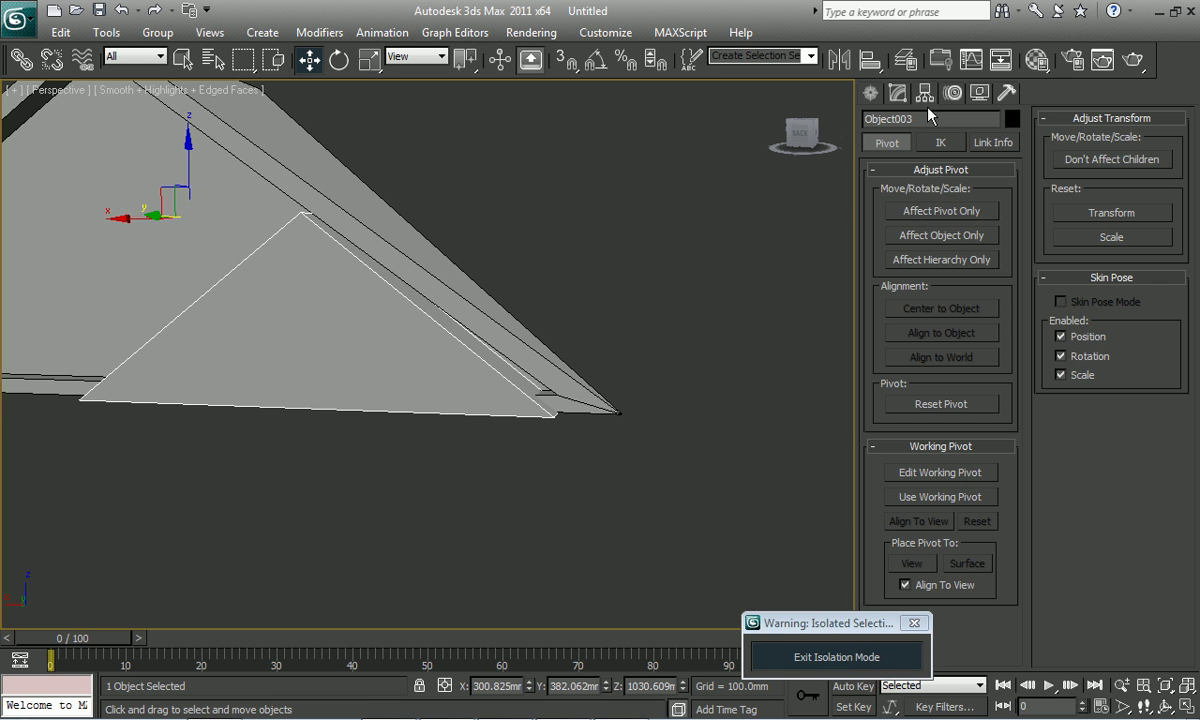
pyautogui.click(928, 311)
pyautogui.click(930, 211)
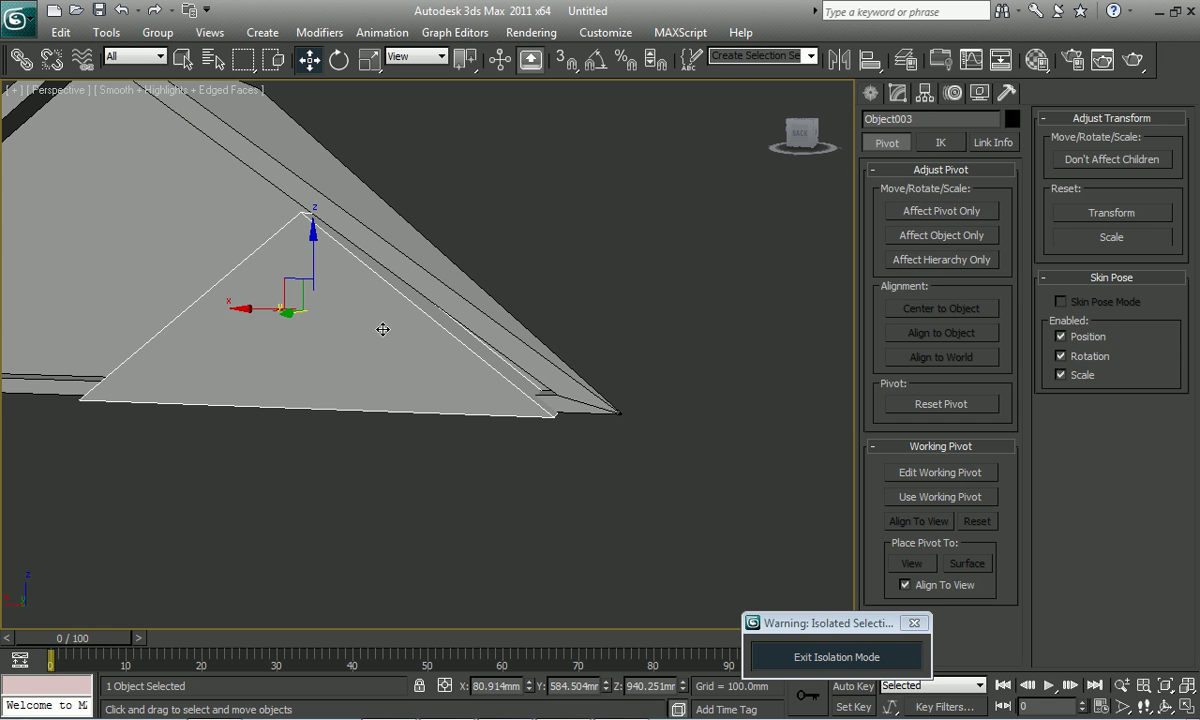
# - In wireframe Front view, slide the left corner vertex left and raise the apex to the roof line
pyautogui.press('1')
pyautogui.press('f')
pyautogui.scroll(-3, 425, 350)
pyautogui.scroll(-2, 430, 380)
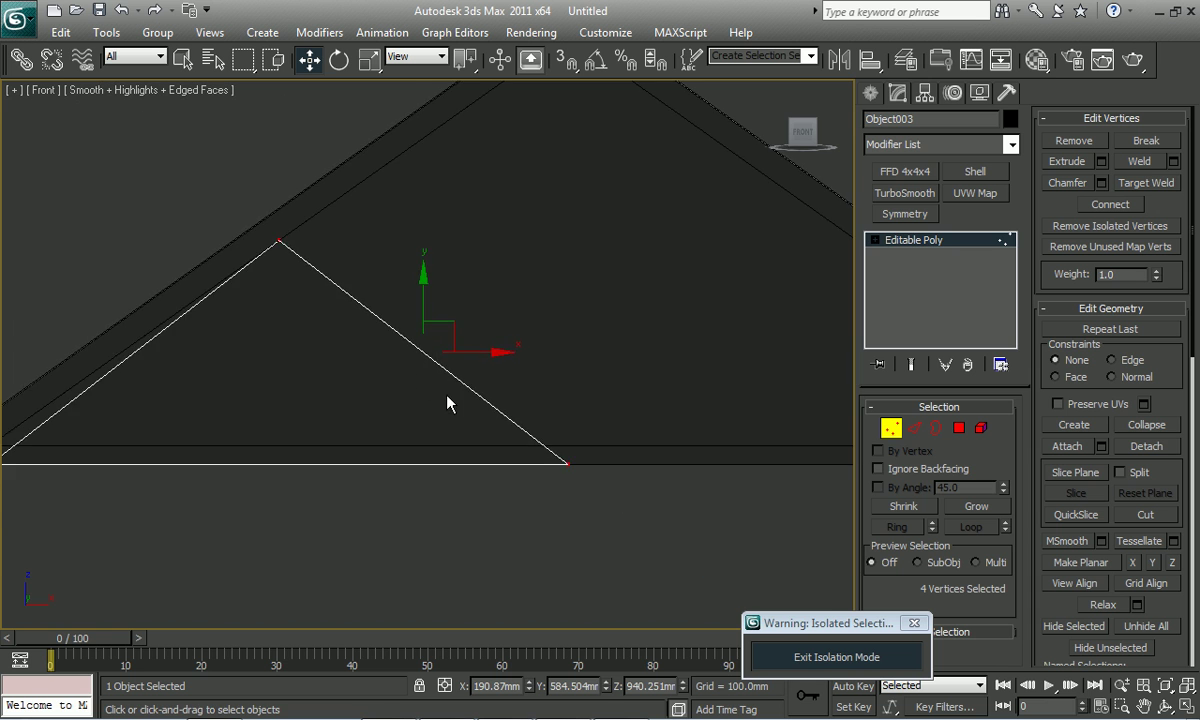
pyautogui.scroll(-4, 390, 330)
pyautogui.press('F3')
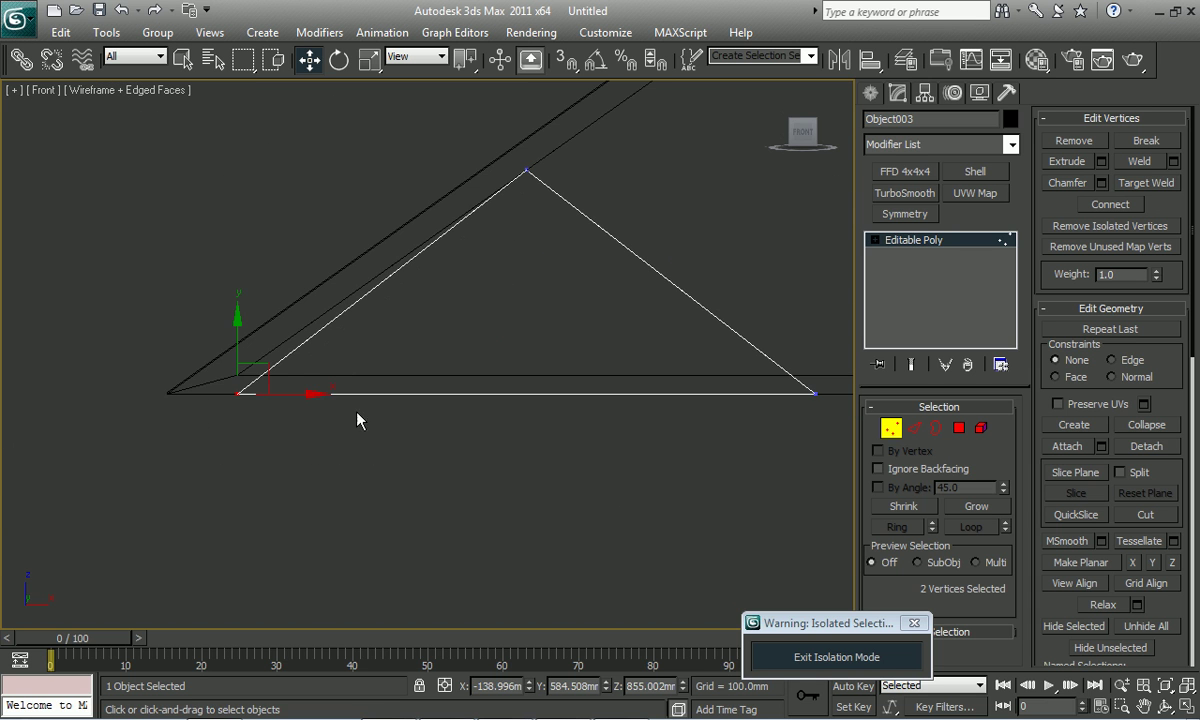
pyautogui.moveTo(266, 390); pyautogui.dragTo(246, 384)
pyautogui.moveTo(479, 256); pyautogui.dragTo(338, 383, button='middle')
pyautogui.click(387, 297)
pyautogui.moveTo(382, 250); pyautogui.dragTo(376, 219)
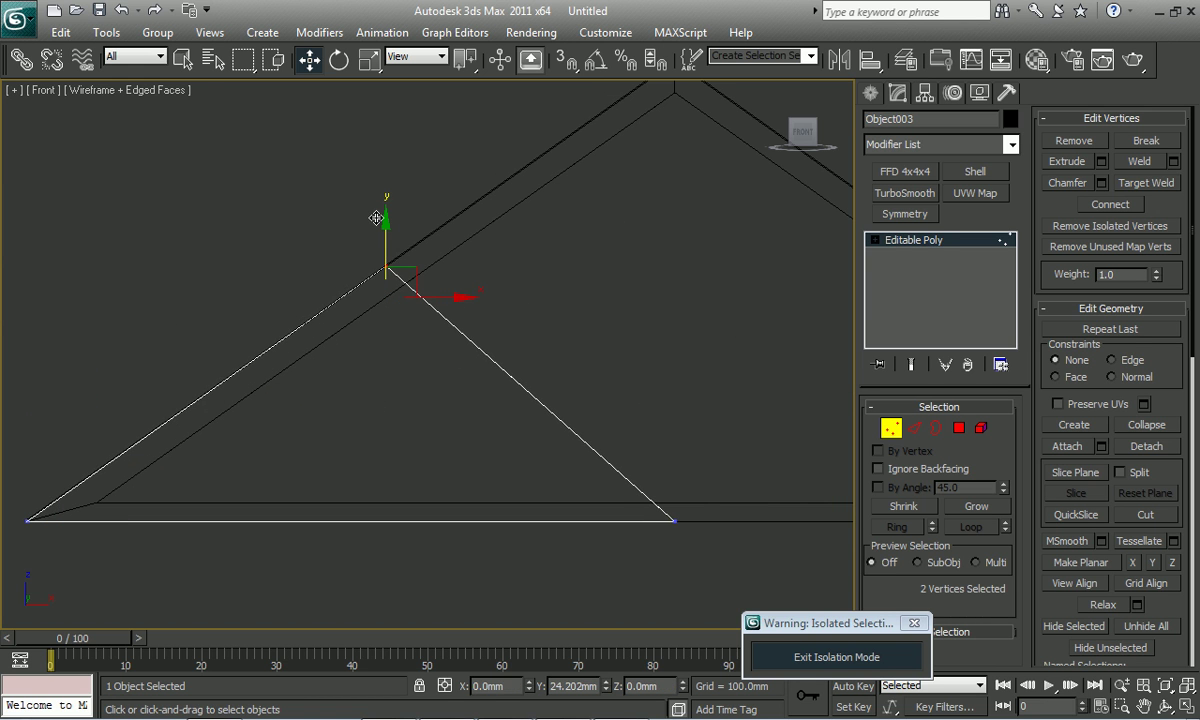
pyautogui.moveTo(358, 405); pyautogui.dragTo(351, 366, button='middle')
pyautogui.moveTo(184, 515); pyautogui.dragTo(184, 515)
pyautogui.moveTo(181, 439); pyautogui.dragTo(360, 458, button='middle')
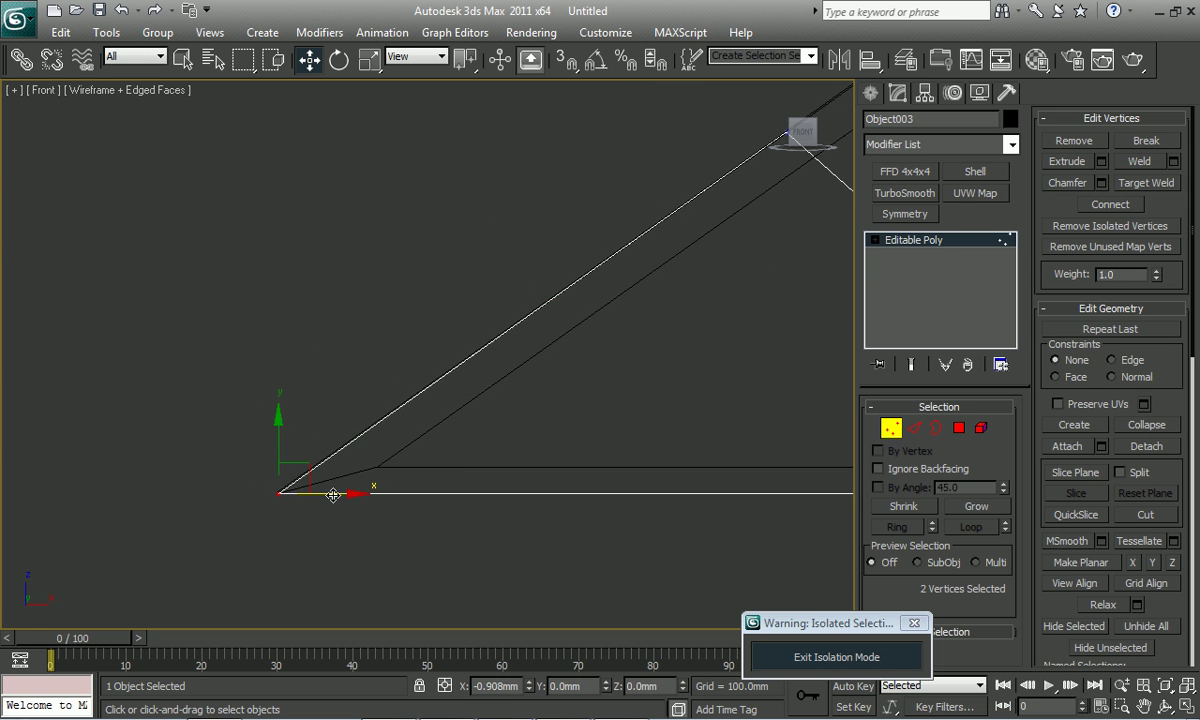
# - Back in shaded Perspective, inspect the filler wedge and compare it with reference 5.jpg
pyautogui.press('F3')
pyautogui.press('p')
pyautogui.moveTo(351, 498)
pyautogui.keyDown('alt'); pyautogui.mouseDown(button='middle')
pyautogui.moveTo(469, 504)
pyautogui.moveTo(533, 472)
pyautogui.moveTo(482, 501)
pyautogui.moveTo(461, 421)
pyautogui.moveTo(547, 461)
pyautogui.mouseUp(button='middle'); pyautogui.keyUp('alt')
pyautogui.click(891, 428)
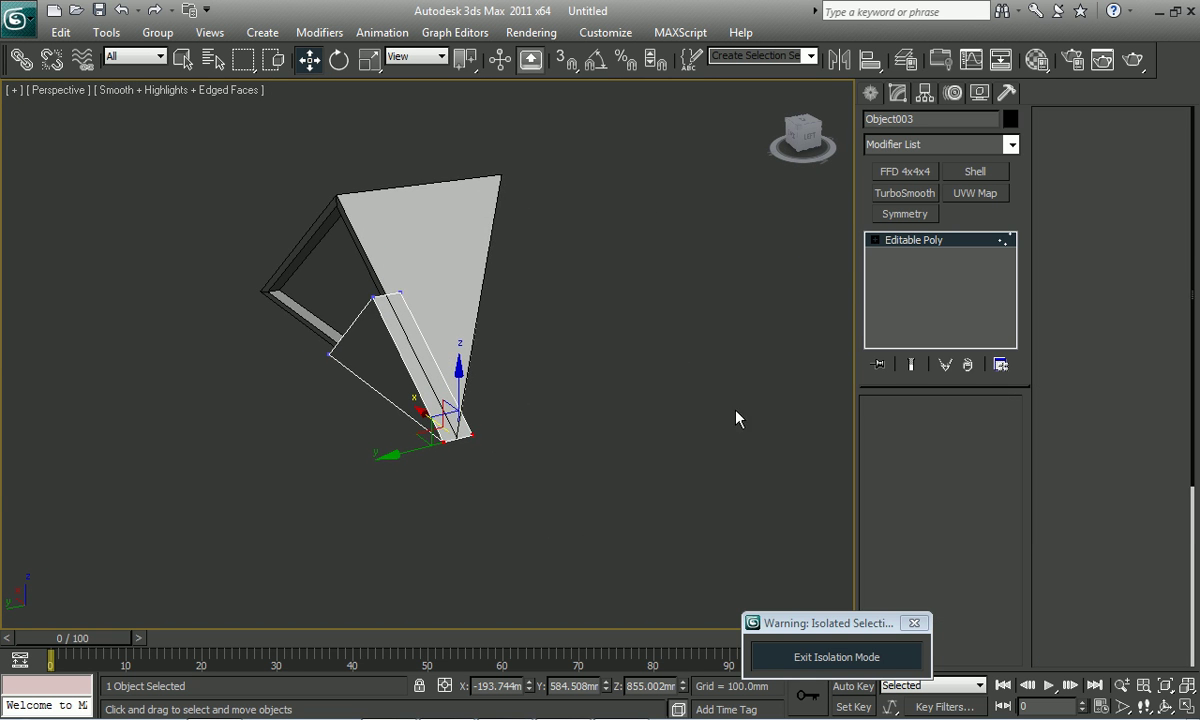
pyautogui.keyDown('alt'); pyautogui.moveTo(736, 418); pyautogui.dragTo(536, 501, button='middle'); pyautogui.keyUp('alt')
pyautogui.scroll(3, 415, 420)
pyautogui.moveTo(415, 420); pyautogui.dragTo(522, 396, button='middle')
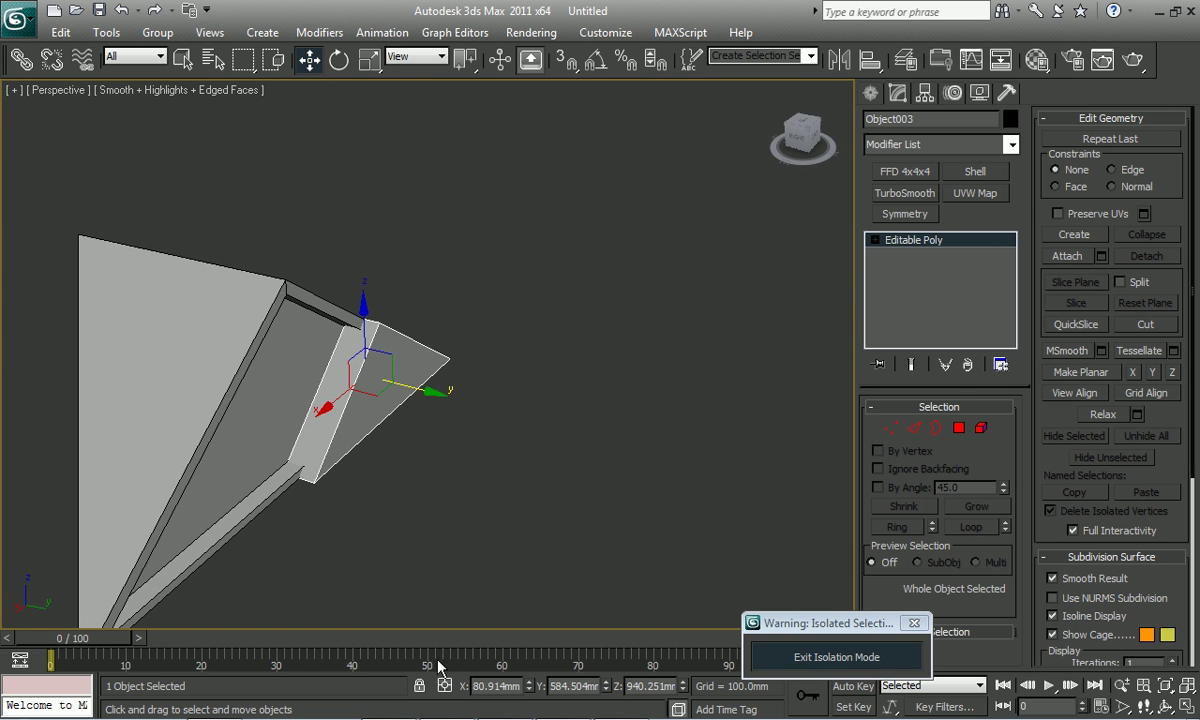
pyautogui.click(564, 702)
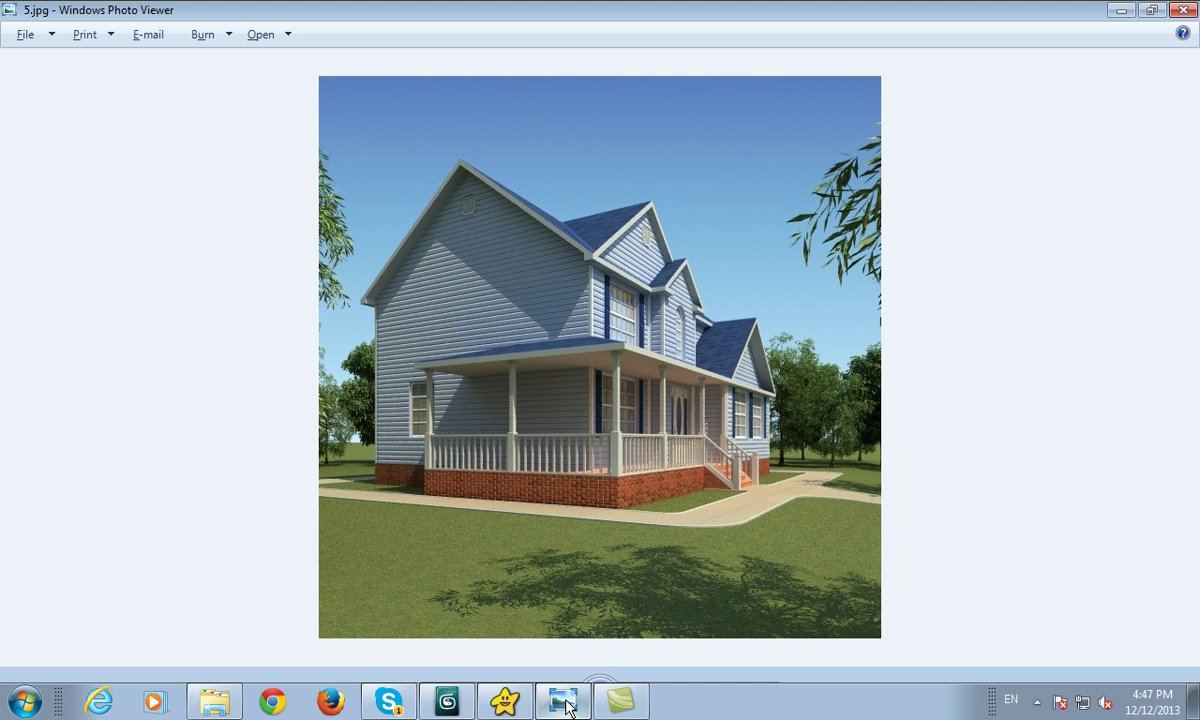
pyautogui.click(566, 705)
pyautogui.scroll(3, 450, 463)
pyautogui.moveTo(450, 463)
pyautogui.keyDown('alt'); pyautogui.mouseDown(button='middle')
pyautogui.moveTo(287, 477)
pyautogui.moveTo(241, 461)
pyautogui.moveTo(335, 482)
pyautogui.moveTo(326, 487)
pyautogui.mouseUp(button='middle'); pyautogui.keyUp('alt')
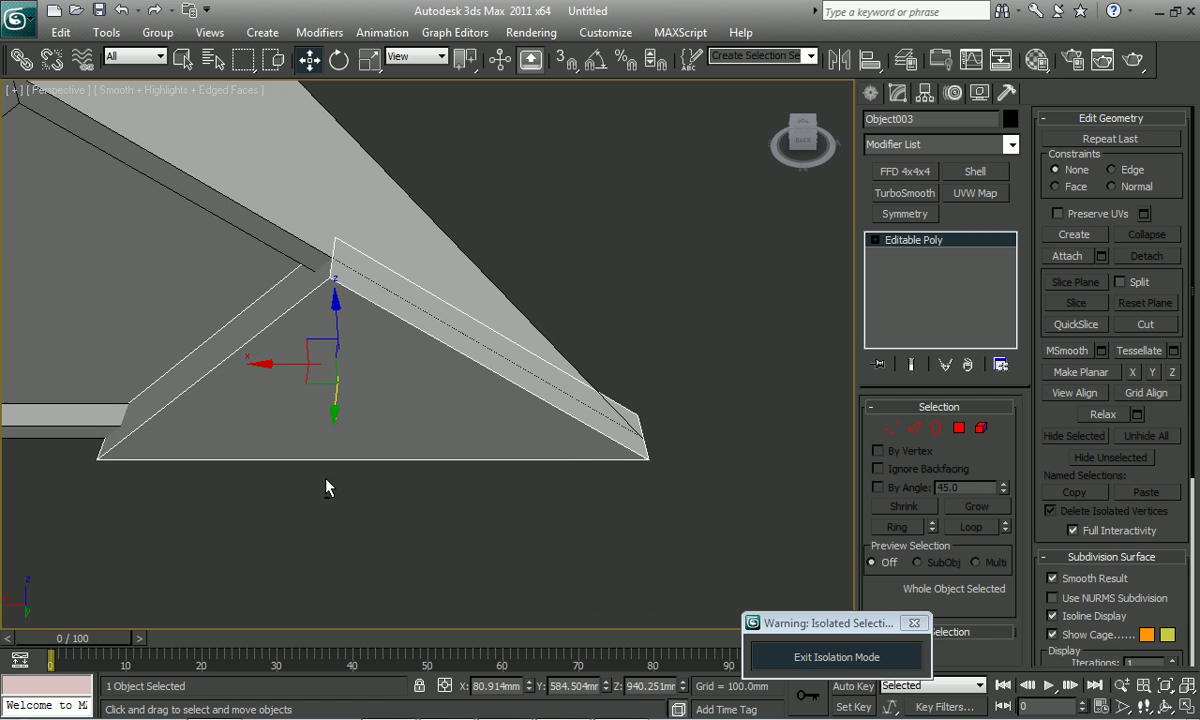
# - Select two filler edges, Ring them, and Connect to add a new edge
pyautogui.press('2')
pyautogui.click(630, 424)
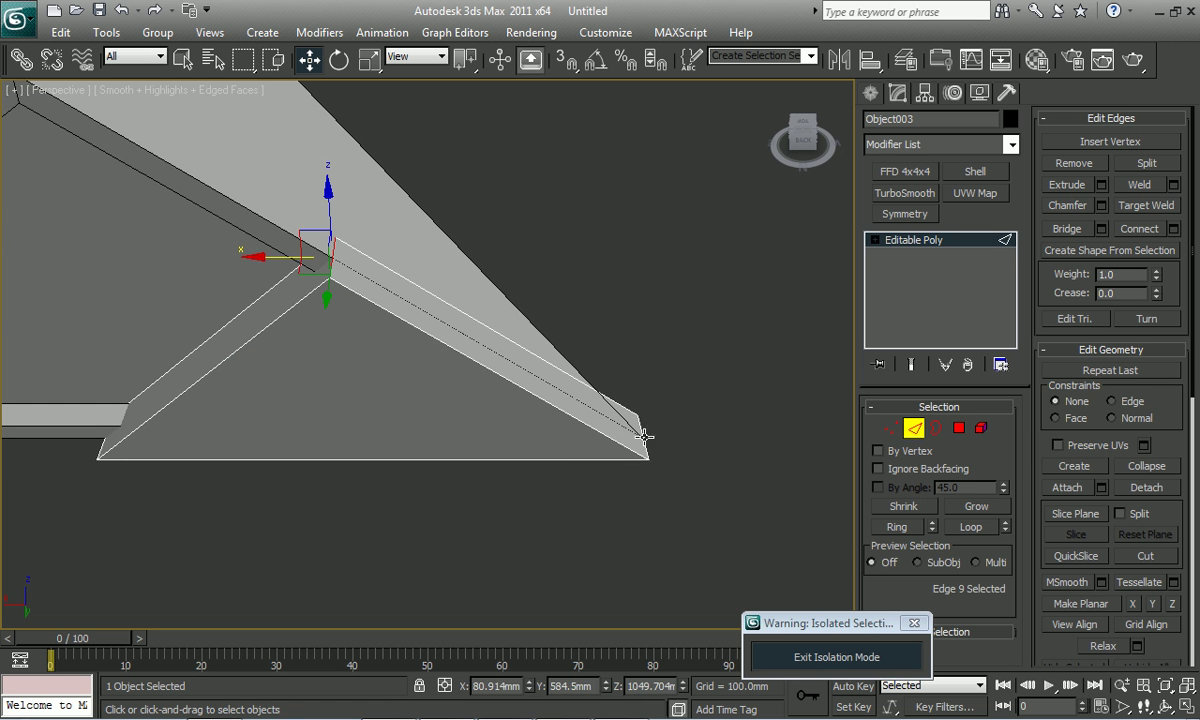
pyautogui.keyDown('ctrl'); pyautogui.click(640, 428); pyautogui.keyUp('ctrl')
pyautogui.rightClick(536, 381)
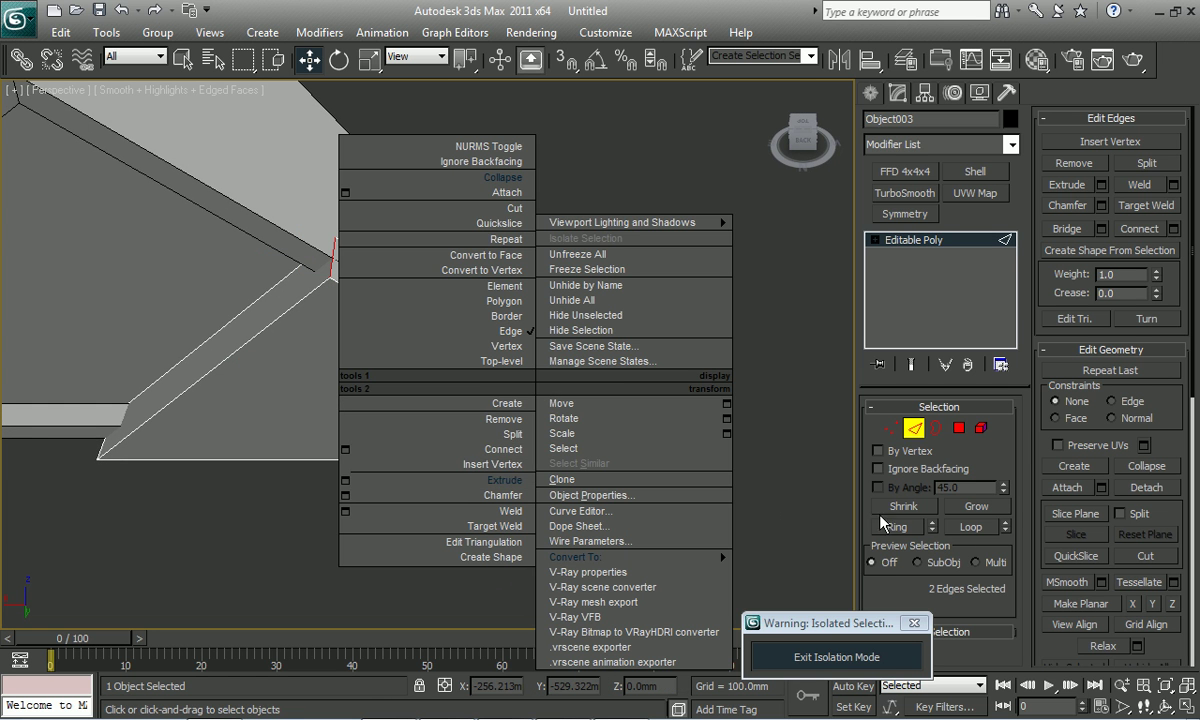
pyautogui.click(896, 526)
pyautogui.rightClick(515, 370)
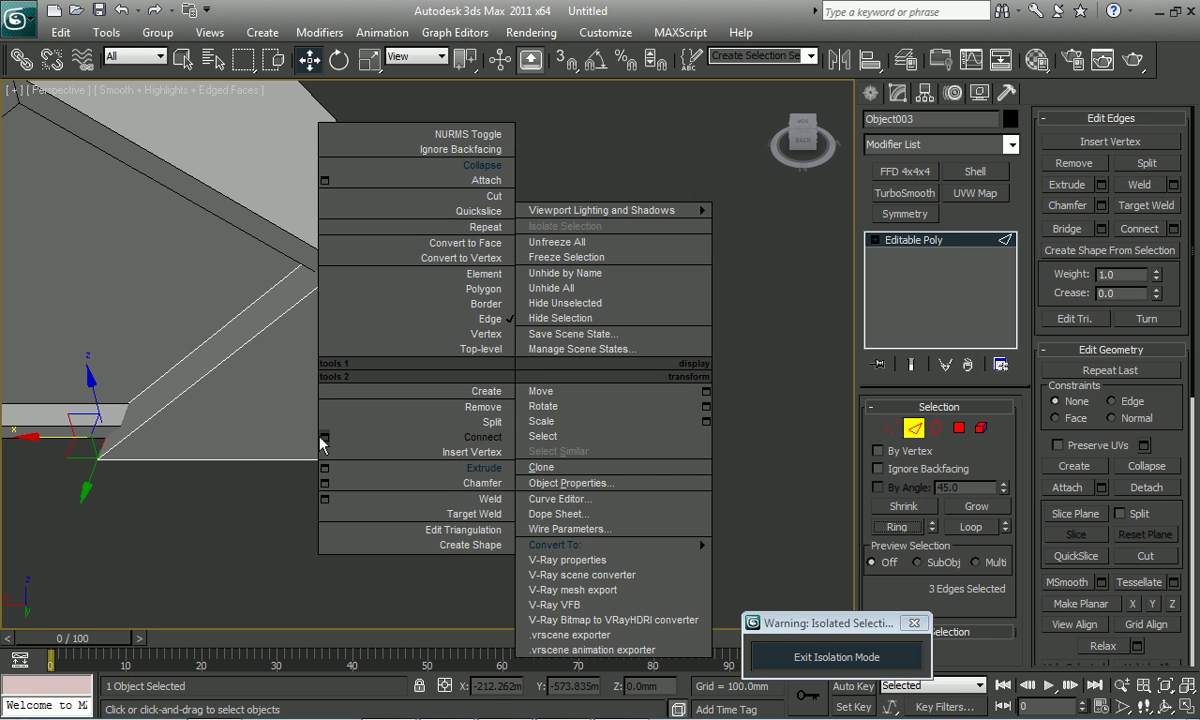
pyautogui.click(324, 437)
pyautogui.moveTo(324, 437)
pyautogui.keyDown('alt'); pyautogui.mouseDown(button='middle')
pyautogui.moveTo(420, 455)
pyautogui.moveTo(329, 408)
pyautogui.moveTo(477, 437)
pyautogui.mouseUp(button='middle'); pyautogui.keyUp('alt')
pyautogui.click(330, 422)
# - Delete the two narrow strip polygons of the filler, then leave sub-object editing
pyautogui.press('4')
pyautogui.click(500, 341)
pyautogui.press('Delete')
pyautogui.moveTo(588, 410)
pyautogui.keyDown('alt'); pyautogui.mouseDown(button='middle')
pyautogui.moveTo(517, 375)
pyautogui.moveTo(592, 474)
pyautogui.moveTo(782, 490)
pyautogui.moveTo(351, 418)
pyautogui.moveTo(419, 334)
pyautogui.moveTo(382, 381)
pyautogui.mouseUp(button='middle'); pyautogui.keyUp('alt')
pyautogui.click(525, 410)
pyautogui.press('Delete')
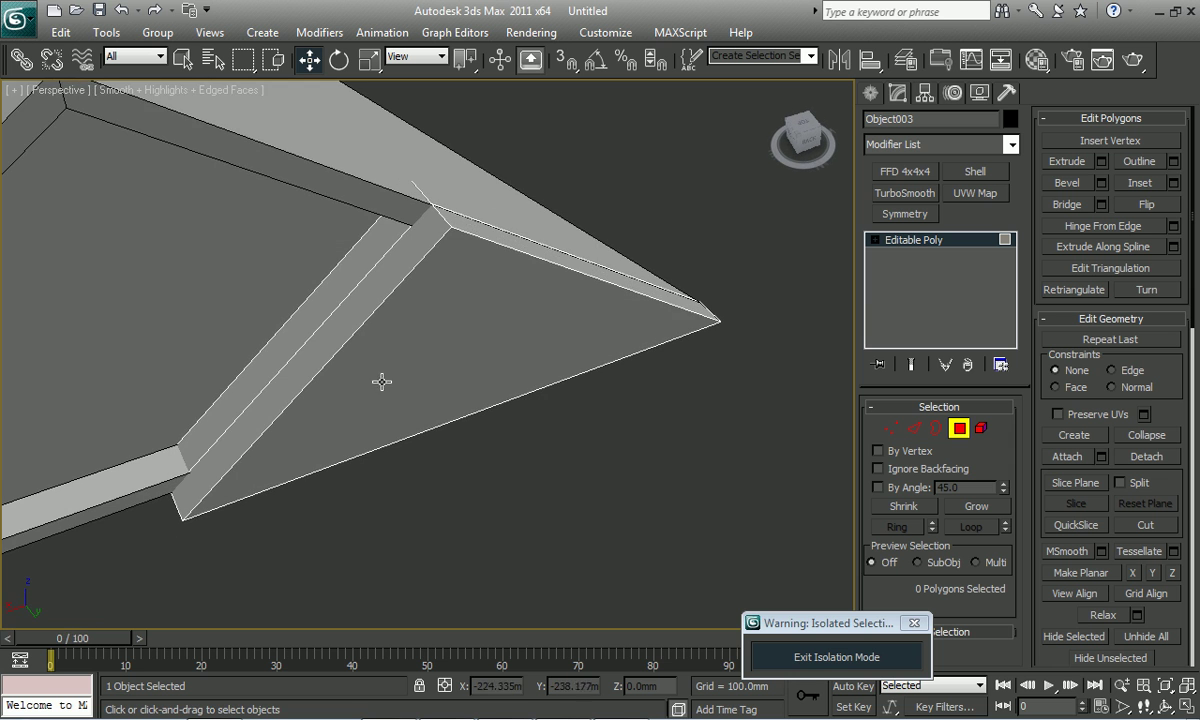
pyautogui.keyDown('alt'); pyautogui.moveTo(464, 392); pyautogui.dragTo(478, 396, button='middle'); pyautogui.keyUp('alt')
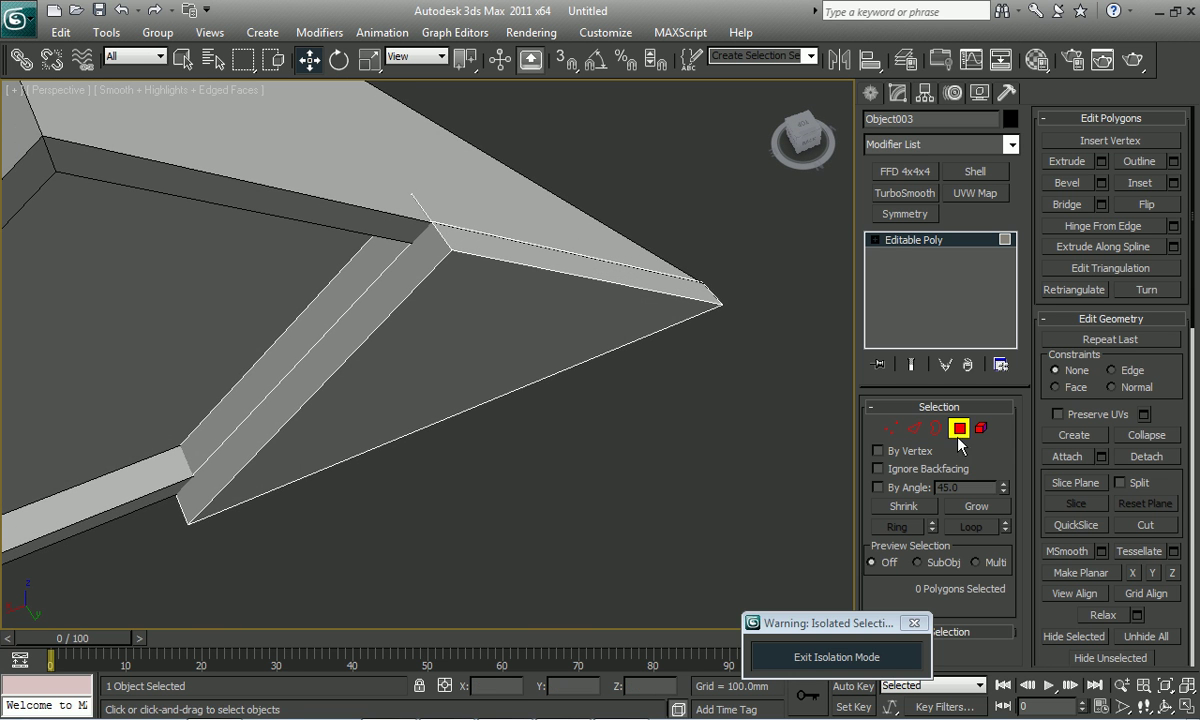
pyautogui.click(958, 437)
pyautogui.moveTo(609, 382)
pyautogui.keyDown('alt'); pyautogui.mouseDown(button='middle')
pyautogui.moveTo(579, 382)
pyautogui.moveTo(597, 196)
pyautogui.moveTo(612, 228)
pyautogui.moveTo(785, 316)
pyautogui.moveTo(852, 330)
pyautogui.moveTo(722, 368)
pyautogui.moveTo(582, 349)
pyautogui.moveTo(700, 560)
pyautogui.mouseUp(button='middle'); pyautogui.keyUp('alt')
pyautogui.click(893, 428)
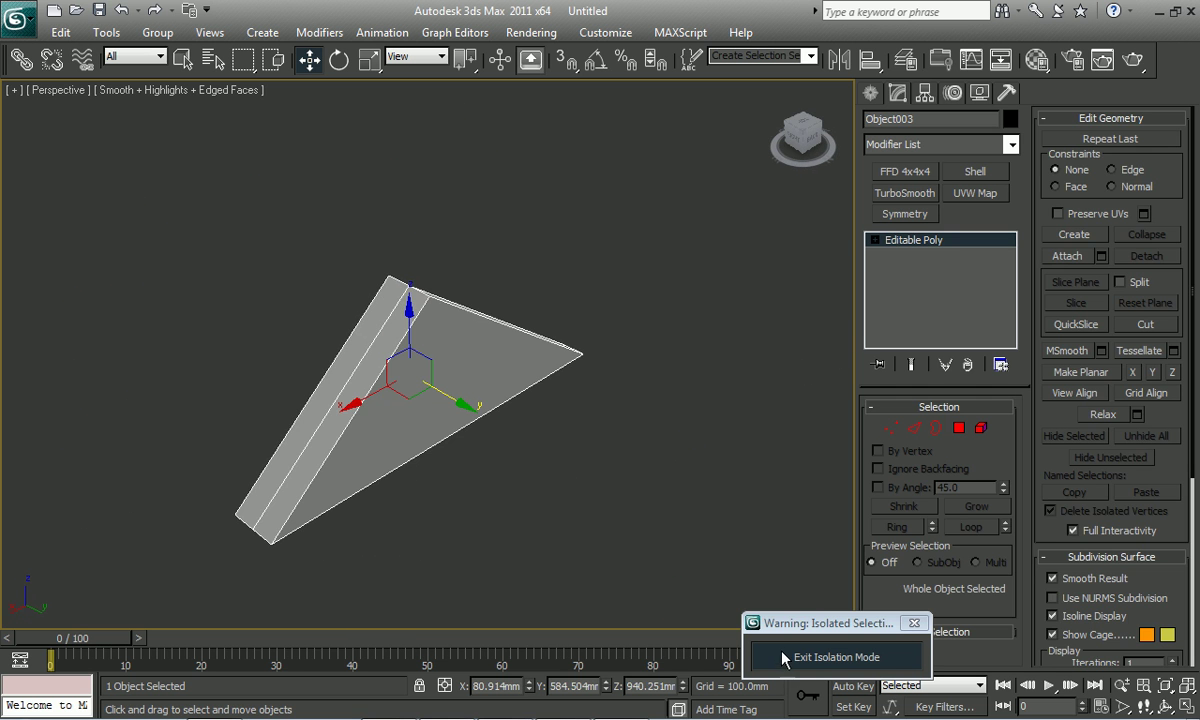
# - Exit isolation and orbit to see the filler against the roof
pyautogui.click(836, 657)
pyautogui.scroll(3, 616, 503)
pyautogui.moveTo(616, 503)
pyautogui.keyDown('alt'); pyautogui.mouseDown(button='middle')
pyautogui.moveTo(713, 506)
pyautogui.moveTo(729, 485)
pyautogui.moveTo(721, 459)
pyautogui.moveTo(555, 469)
pyautogui.moveTo(651, 493)
pyautogui.moveTo(570, 480)
pyautogui.moveTo(517, 579)
pyautogui.moveTo(464, 524)
pyautogui.mouseUp(button='middle'); pyautogui.keyUp('alt')
# - Select the filler's triangular front face and check it against the house reference photo
pyautogui.press('4')
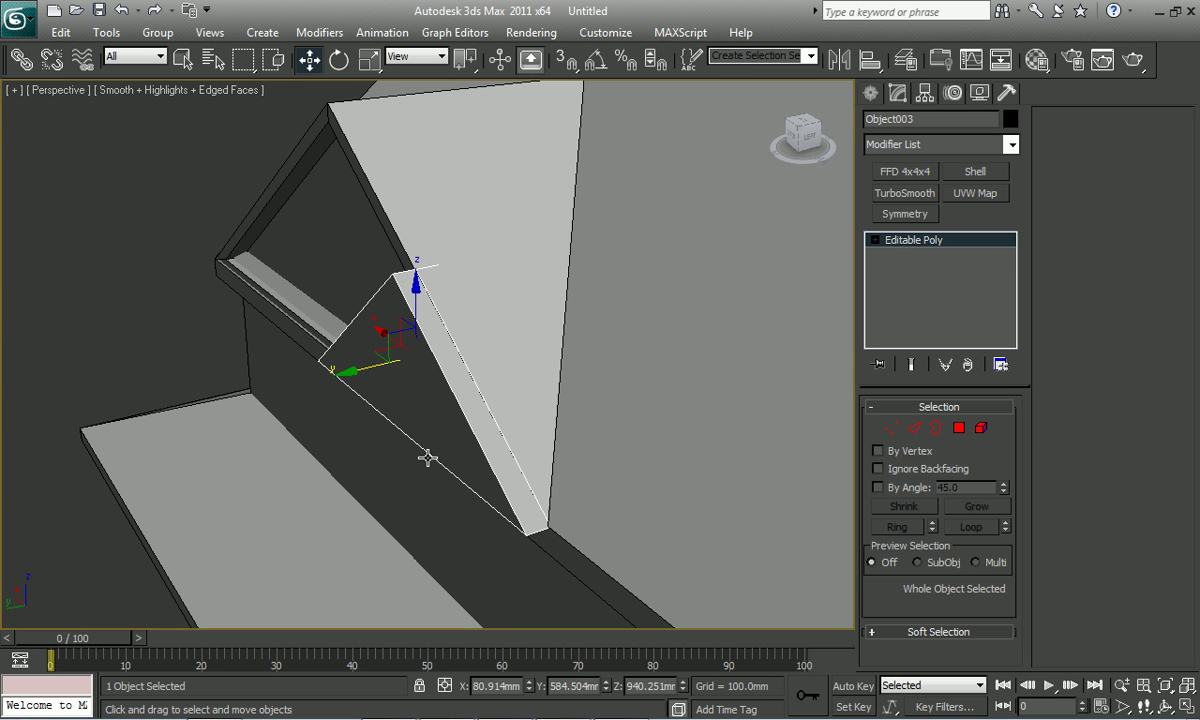
pyautogui.click(376, 392)
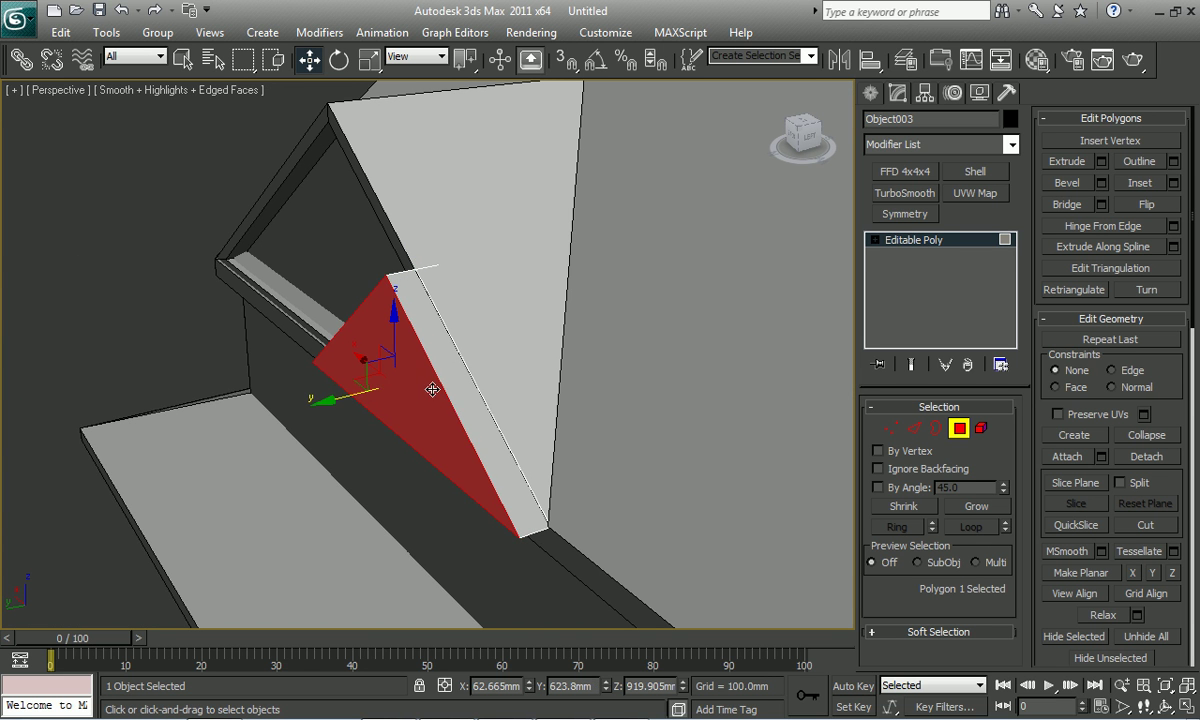
pyautogui.rightClick(432, 389)
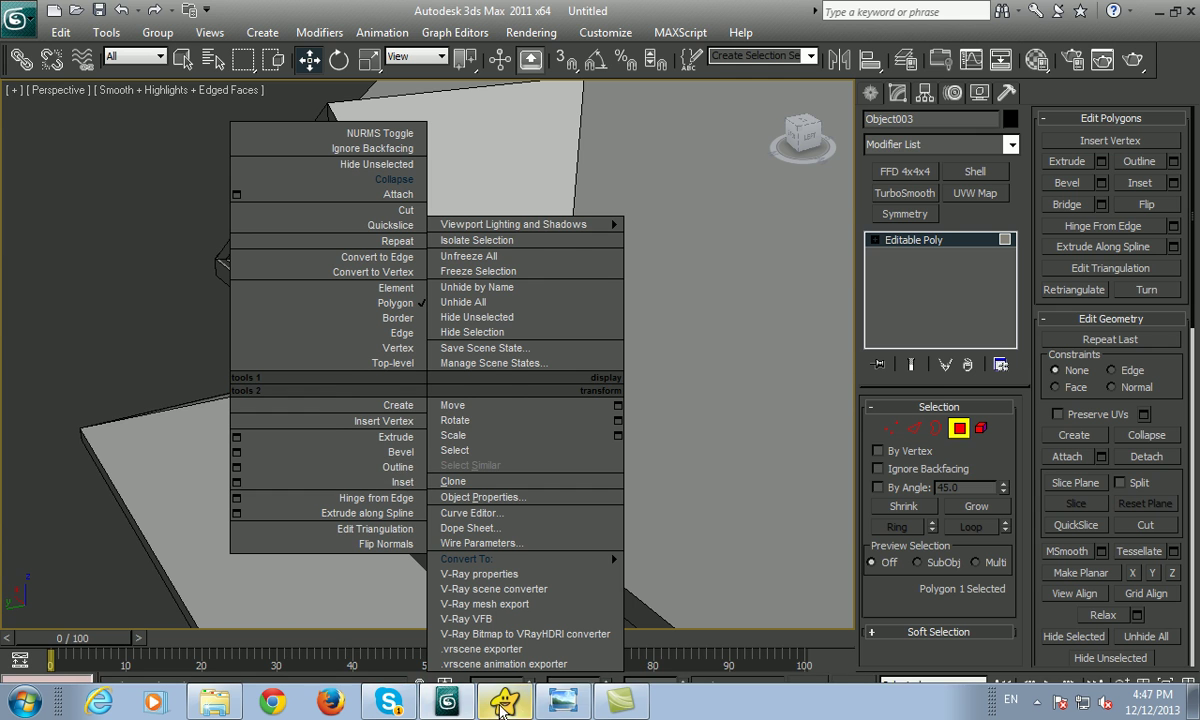
pyautogui.click(558, 704)
pyautogui.click(558, 706)
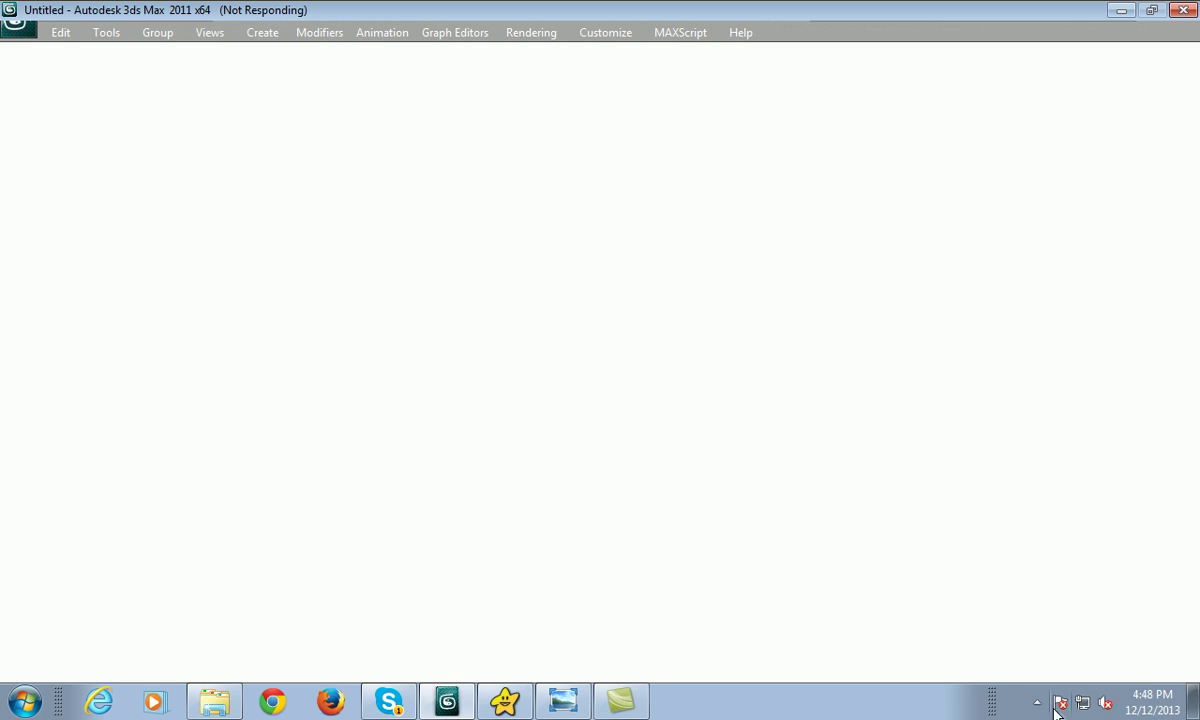
# - Show the Camtasia Recorder controls from the hidden notification-area icons
pyautogui.click(1037, 703)
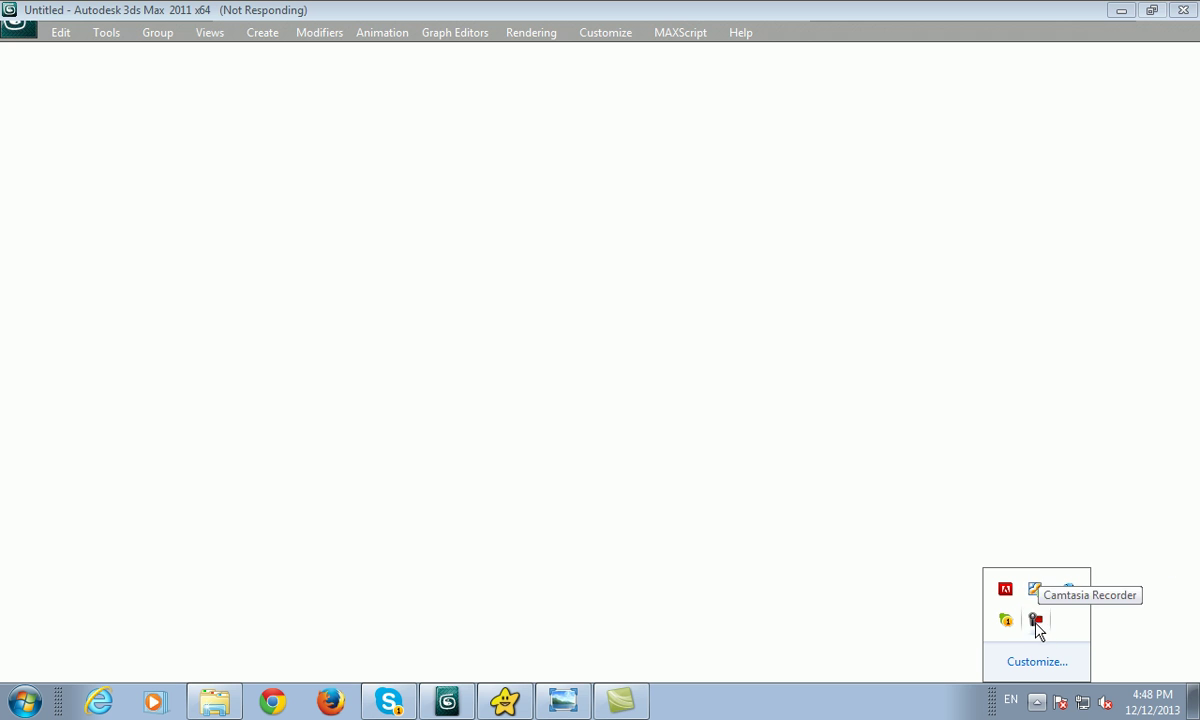
pyautogui.click(1036, 621)
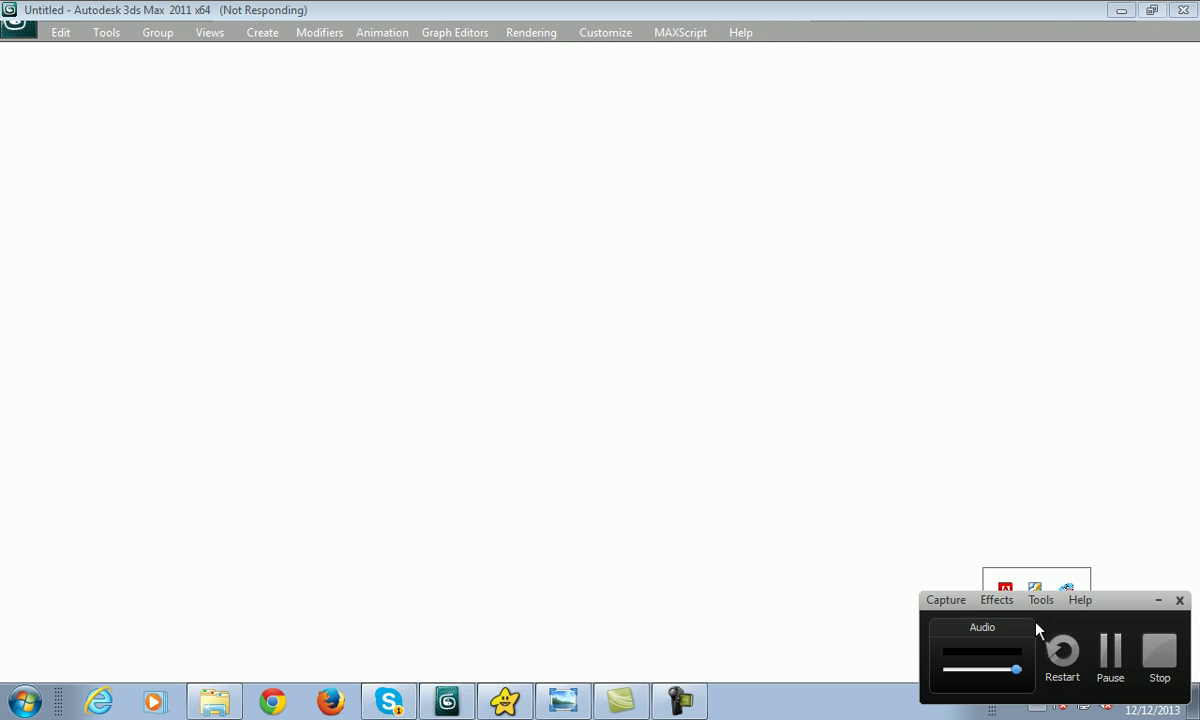